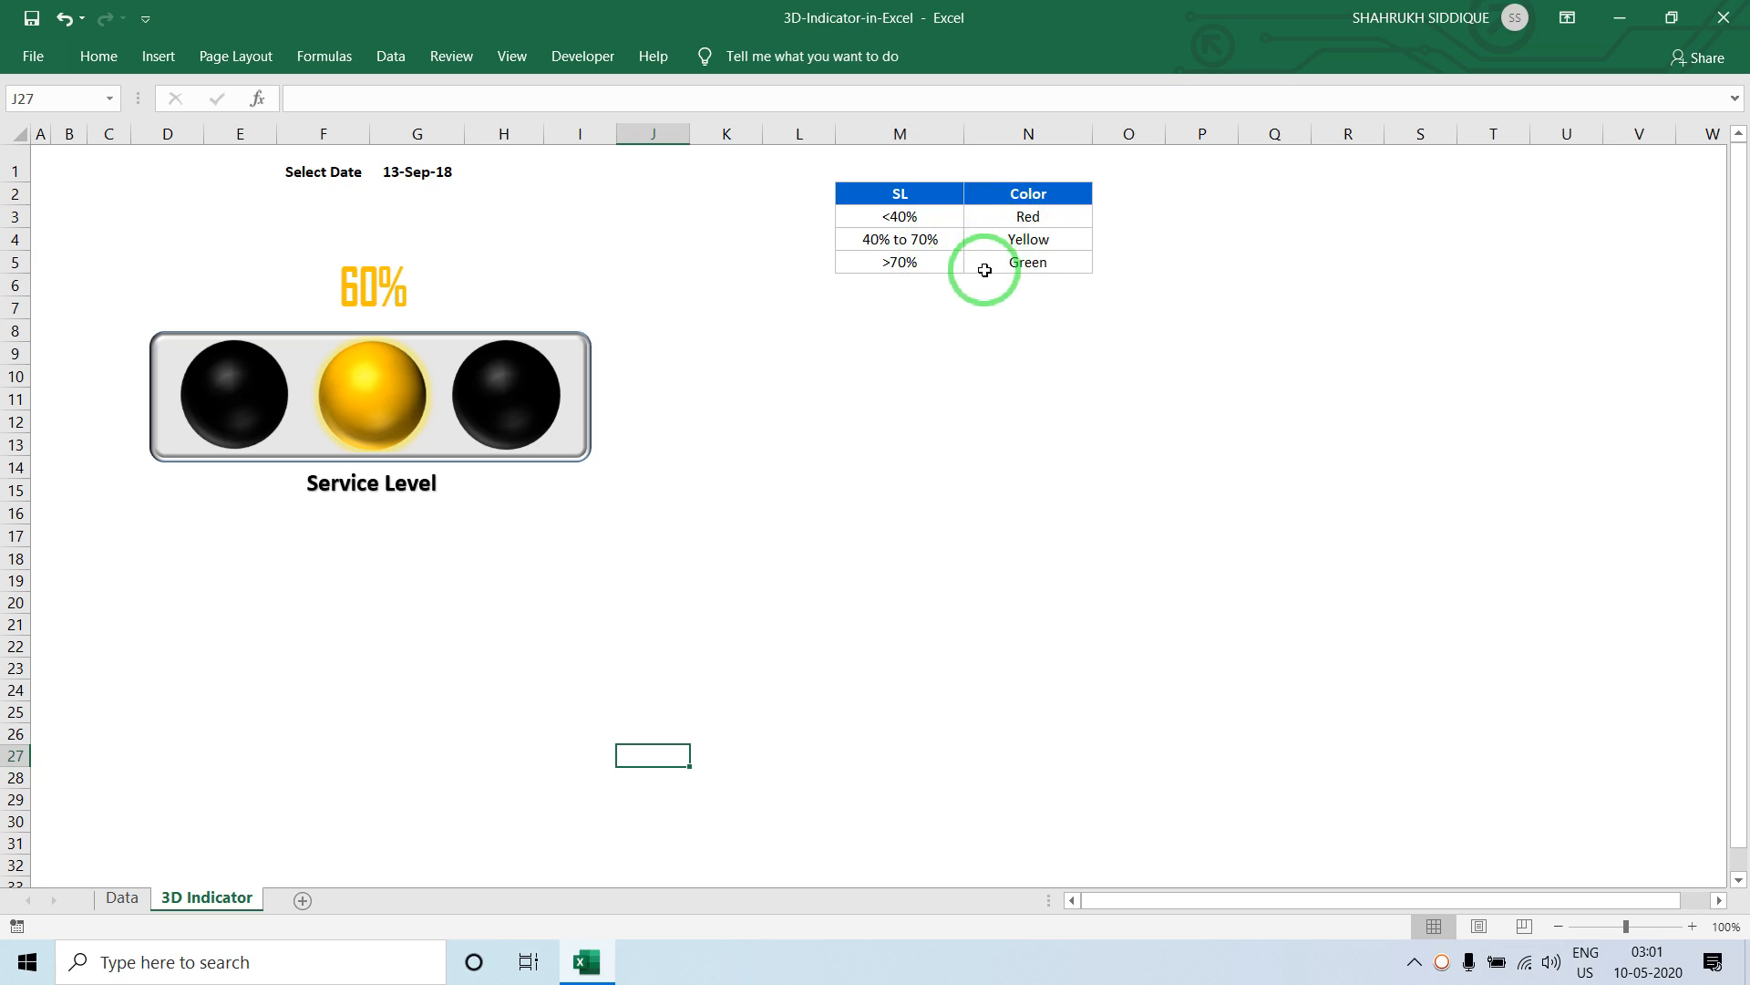
Try the G1 date dropdown with 15-Sep-18, 11-Sep-18, 10-Sep-18, 17-Sep-18 and 13-Sep-18
click(430, 163)
click(474, 172)
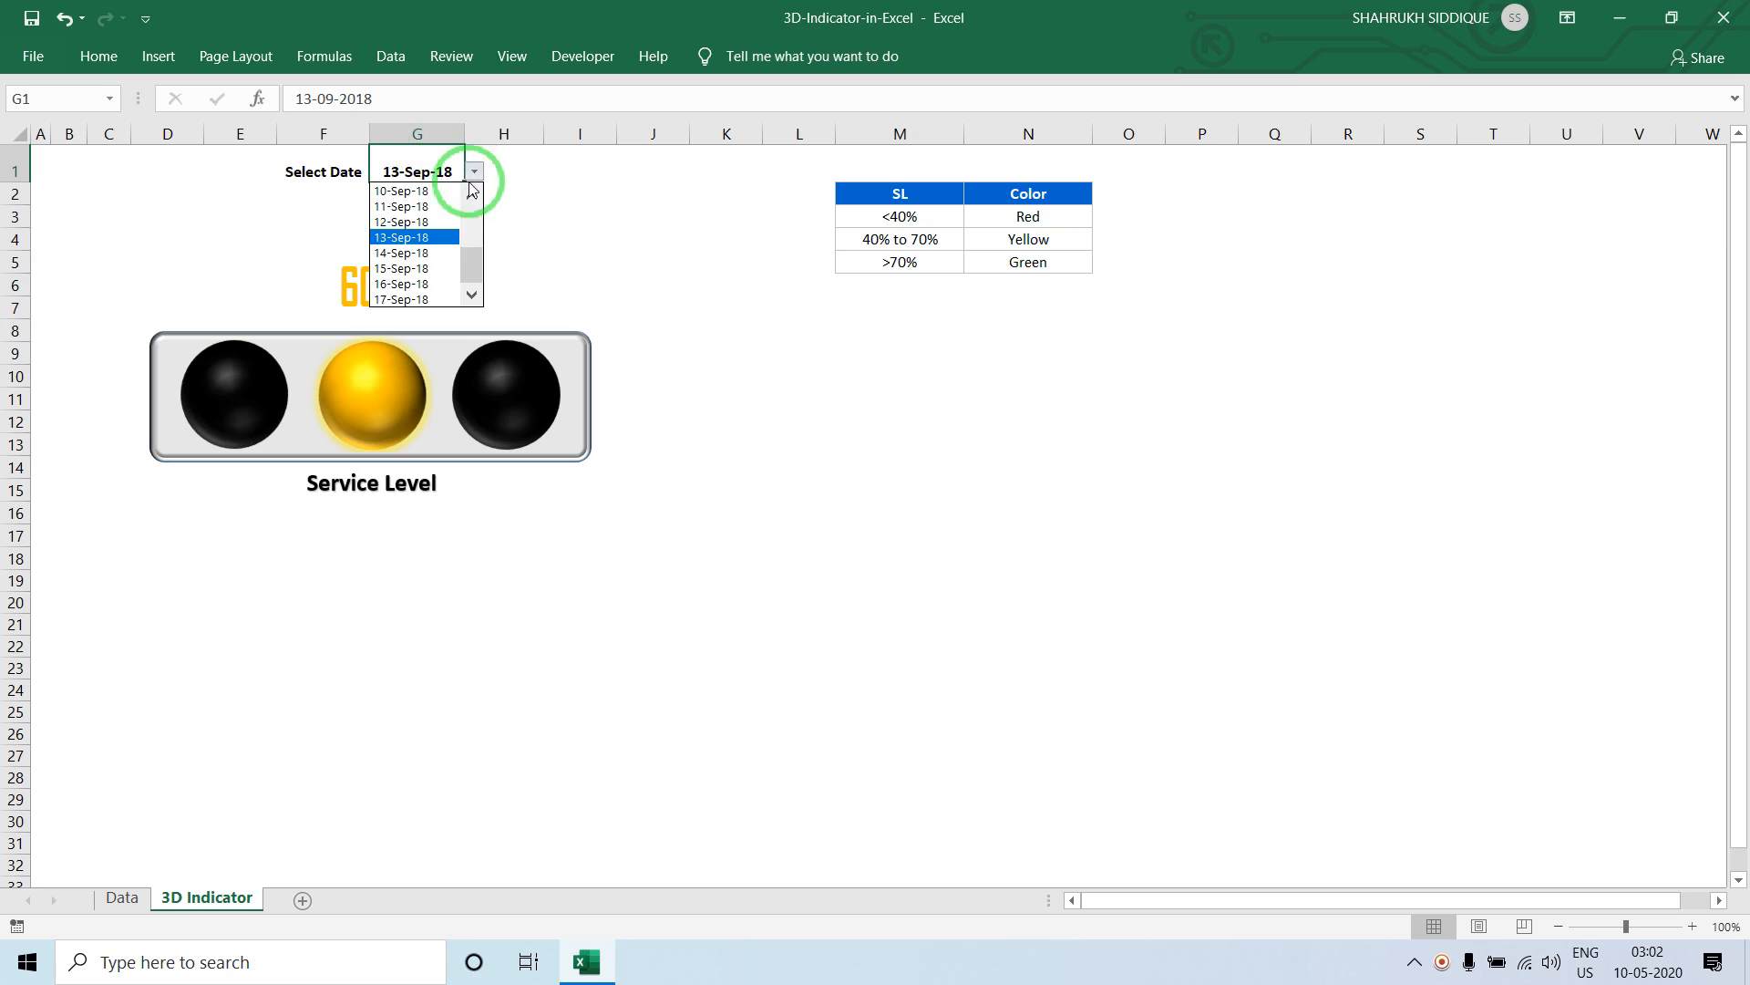
click(422, 267)
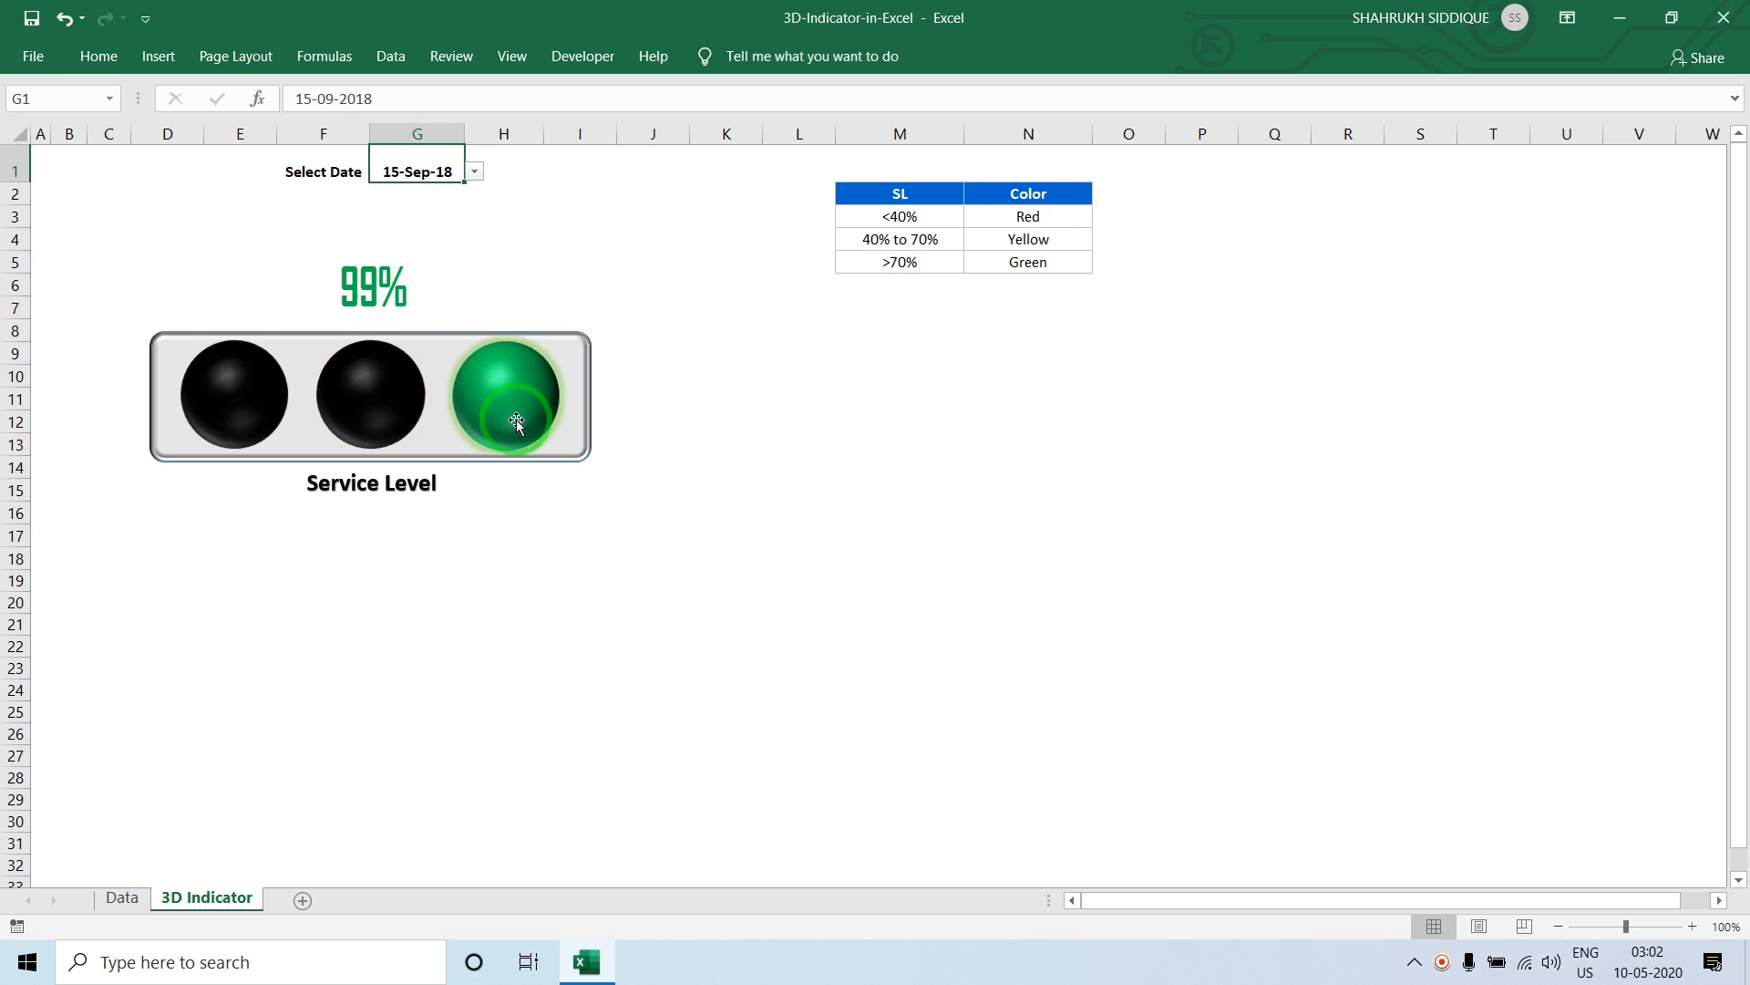
click(475, 162)
click(441, 164)
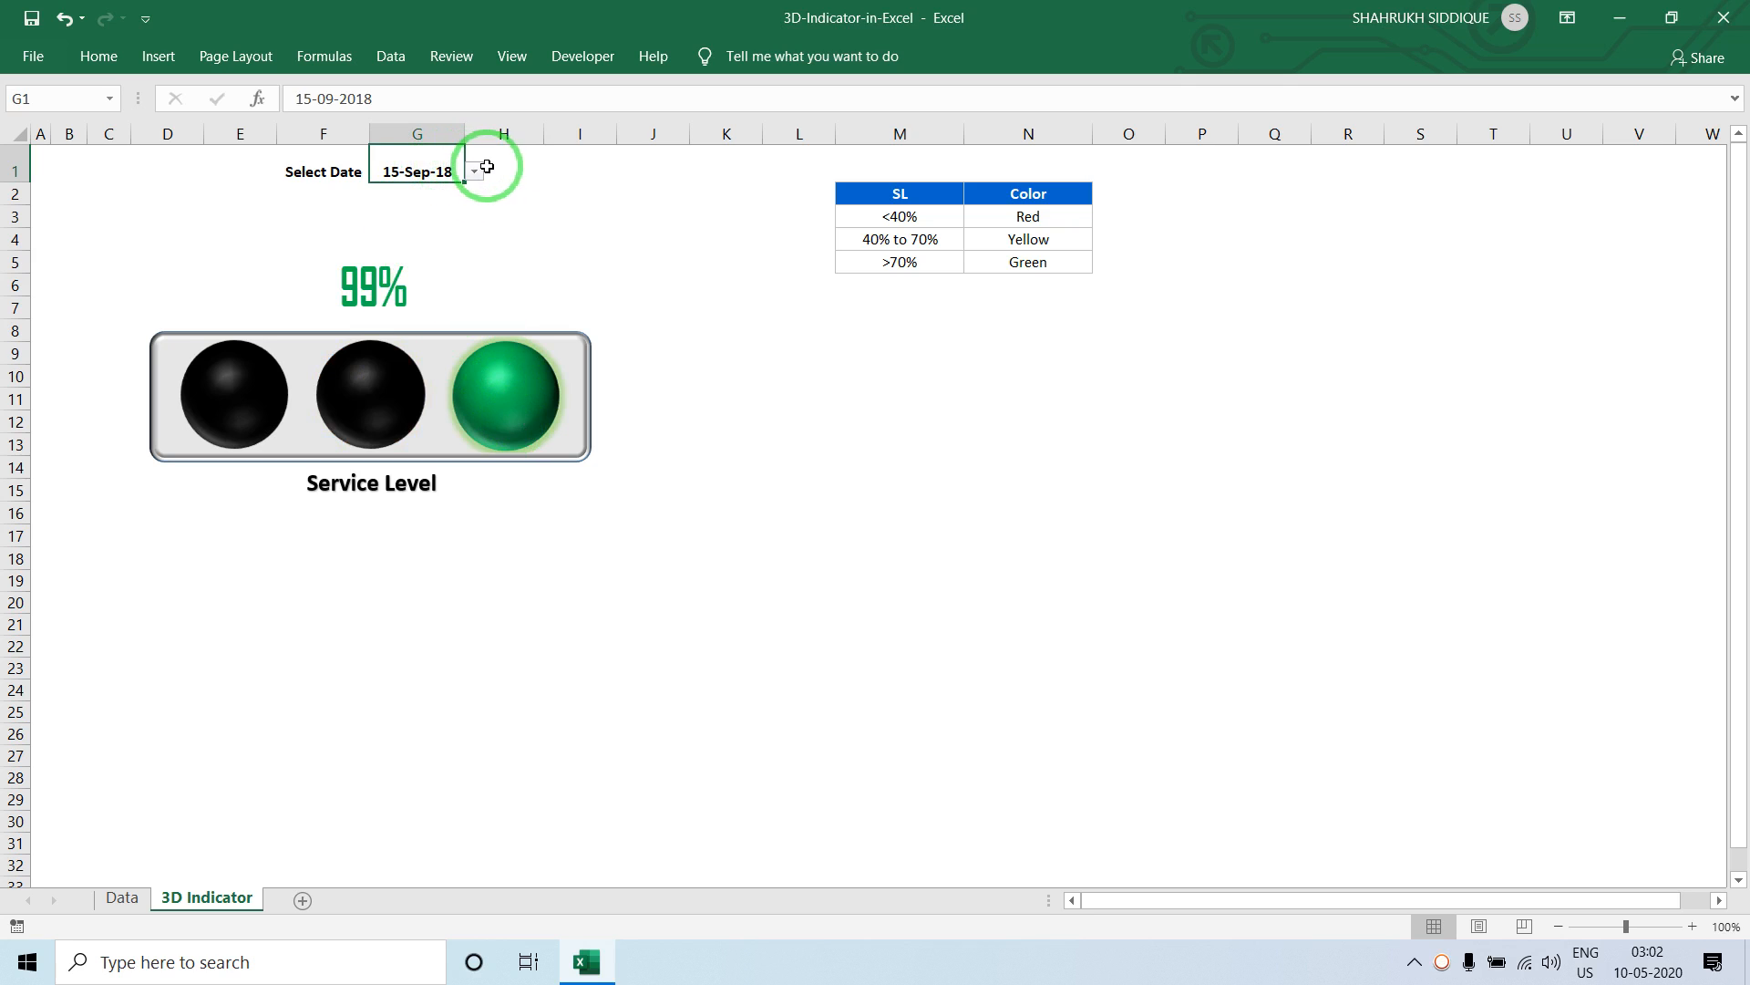
click(474, 171)
click(434, 206)
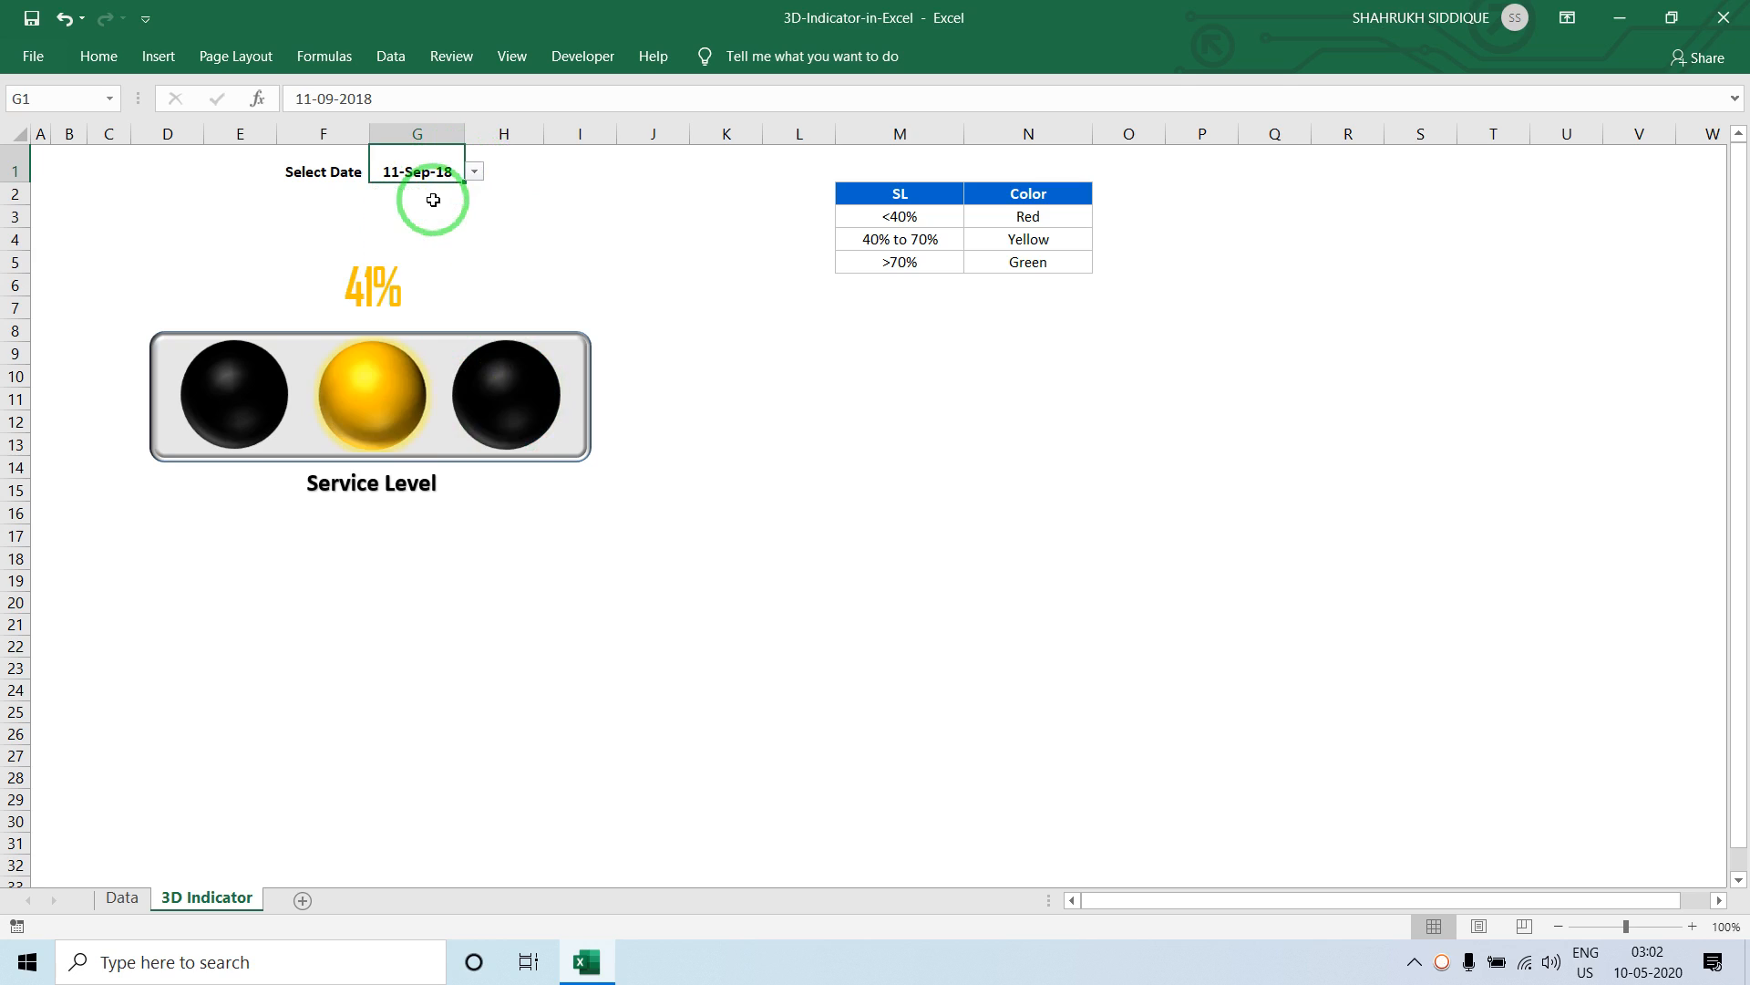
click(474, 172)
click(443, 191)
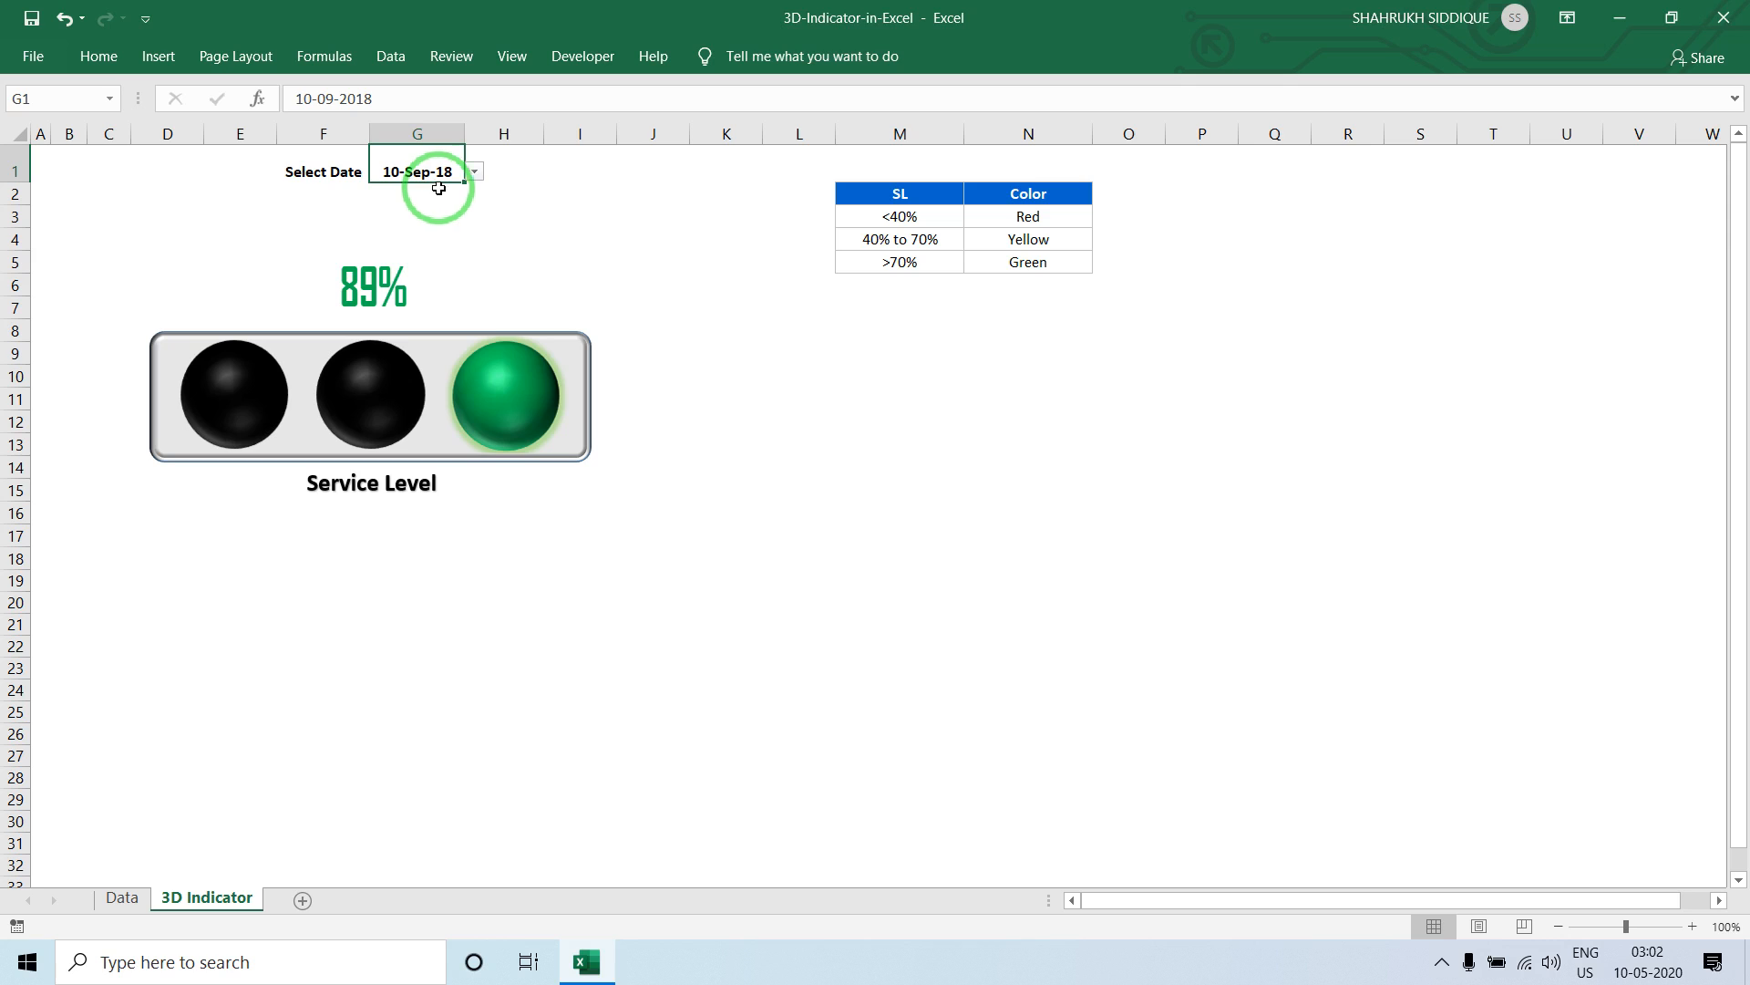
click(474, 171)
click(431, 299)
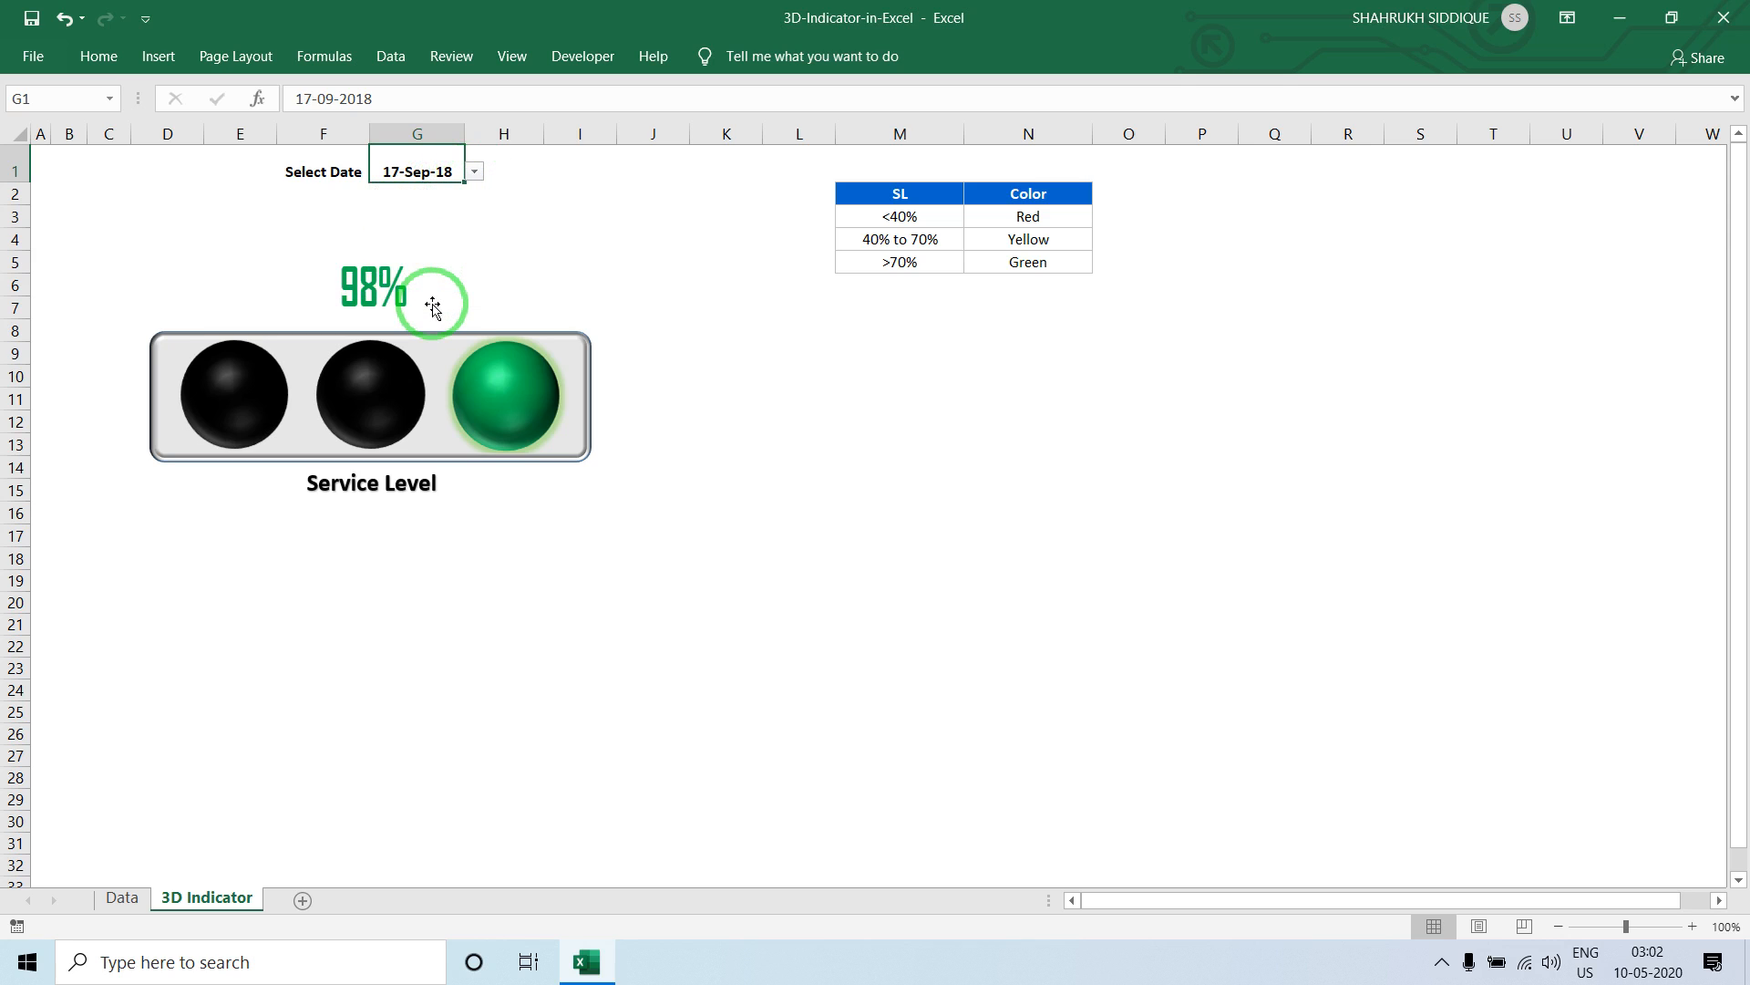
click(474, 171)
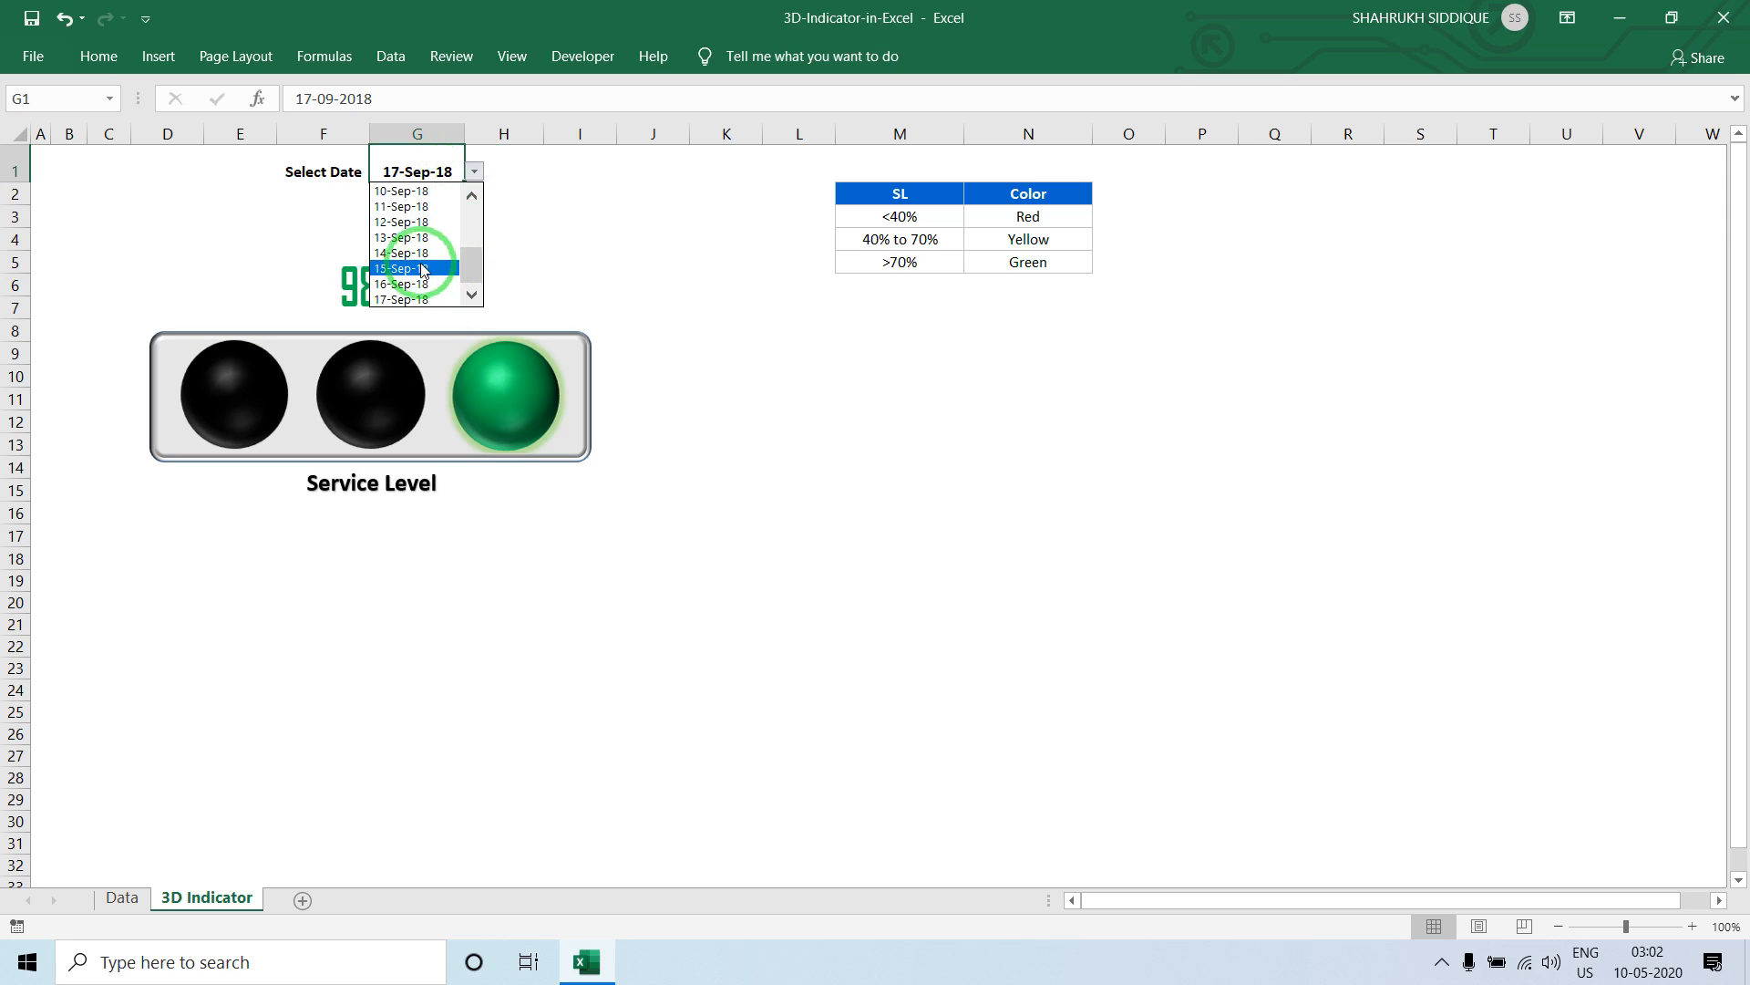
click(410, 236)
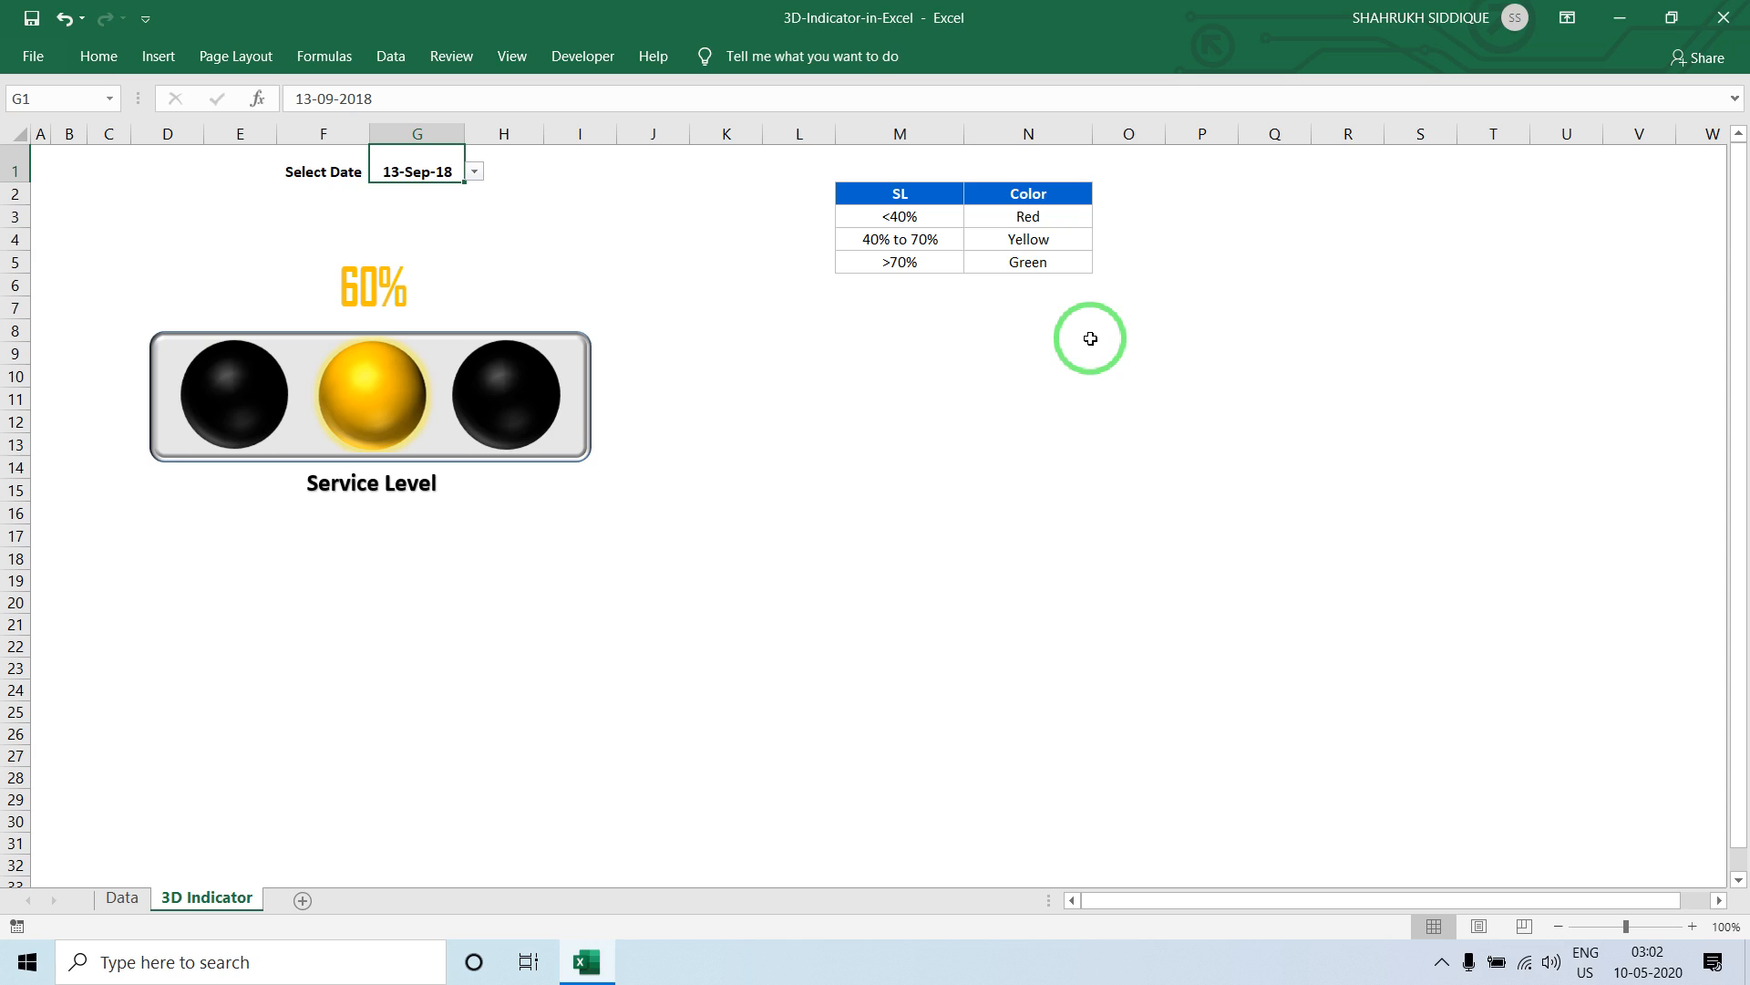
On the Data sheet, review dates 01-Sep-18 to 17-Sep-18 and service levels 35% to 98%
click(123, 898)
click(147, 329)
key(ctrl+Up)
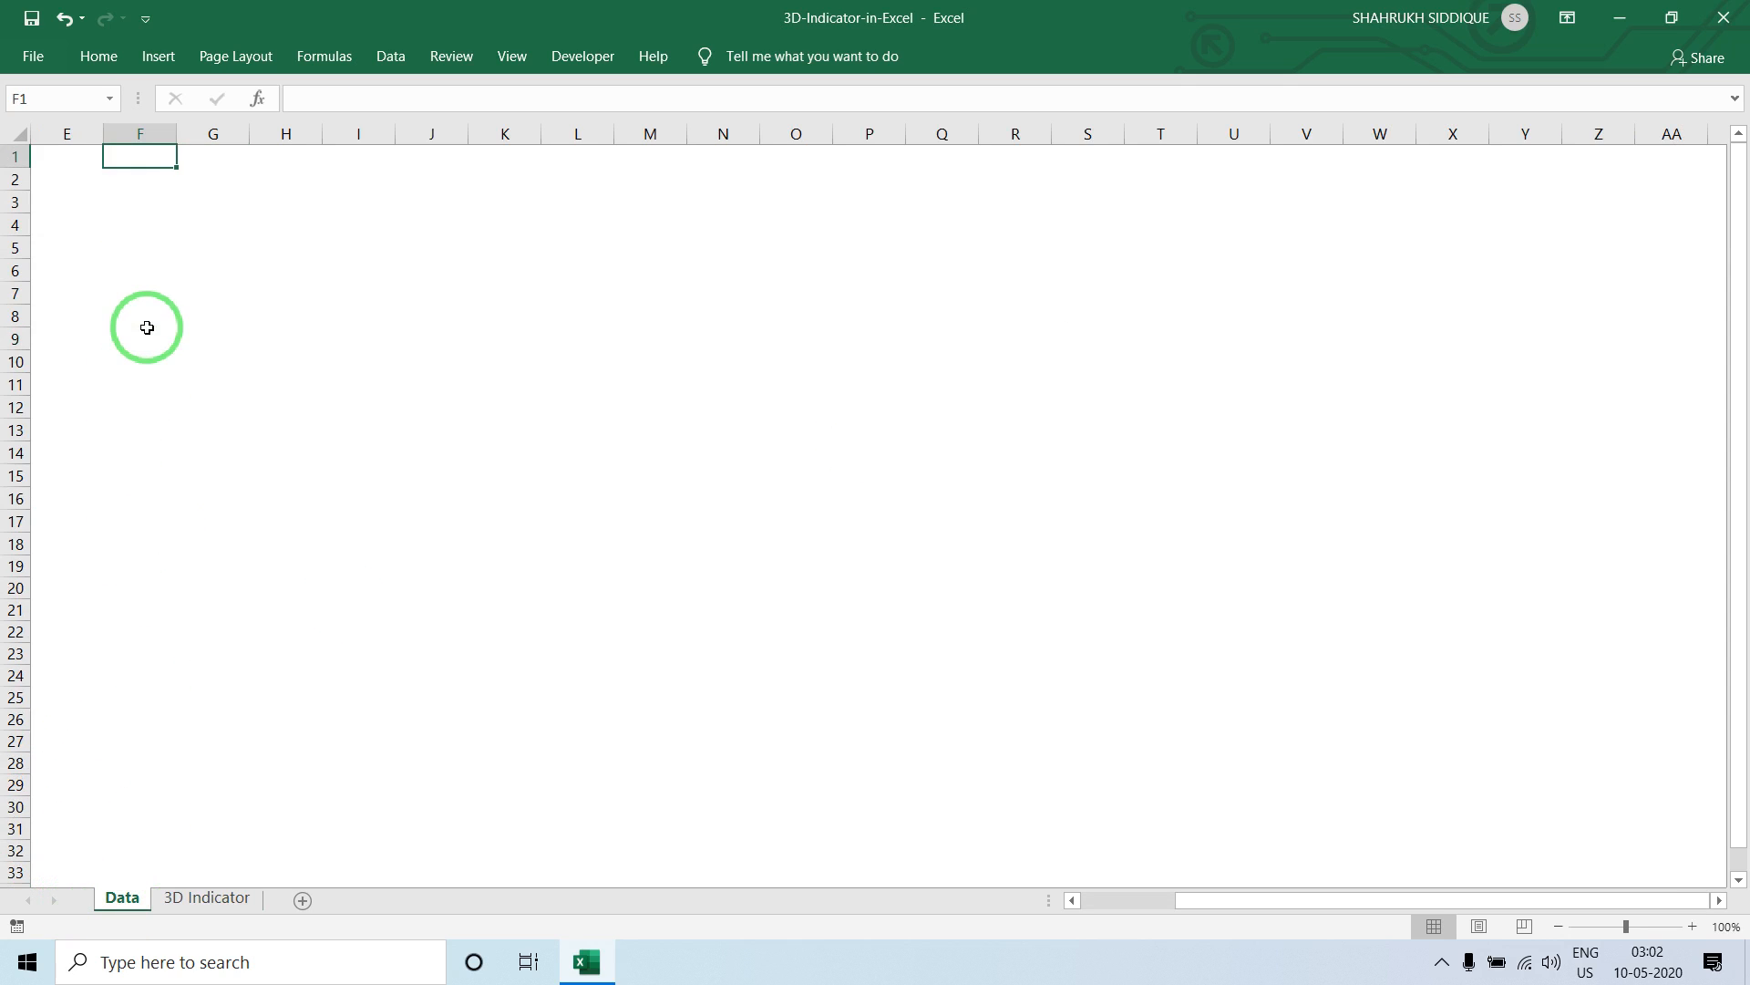
key(ctrl+Home)
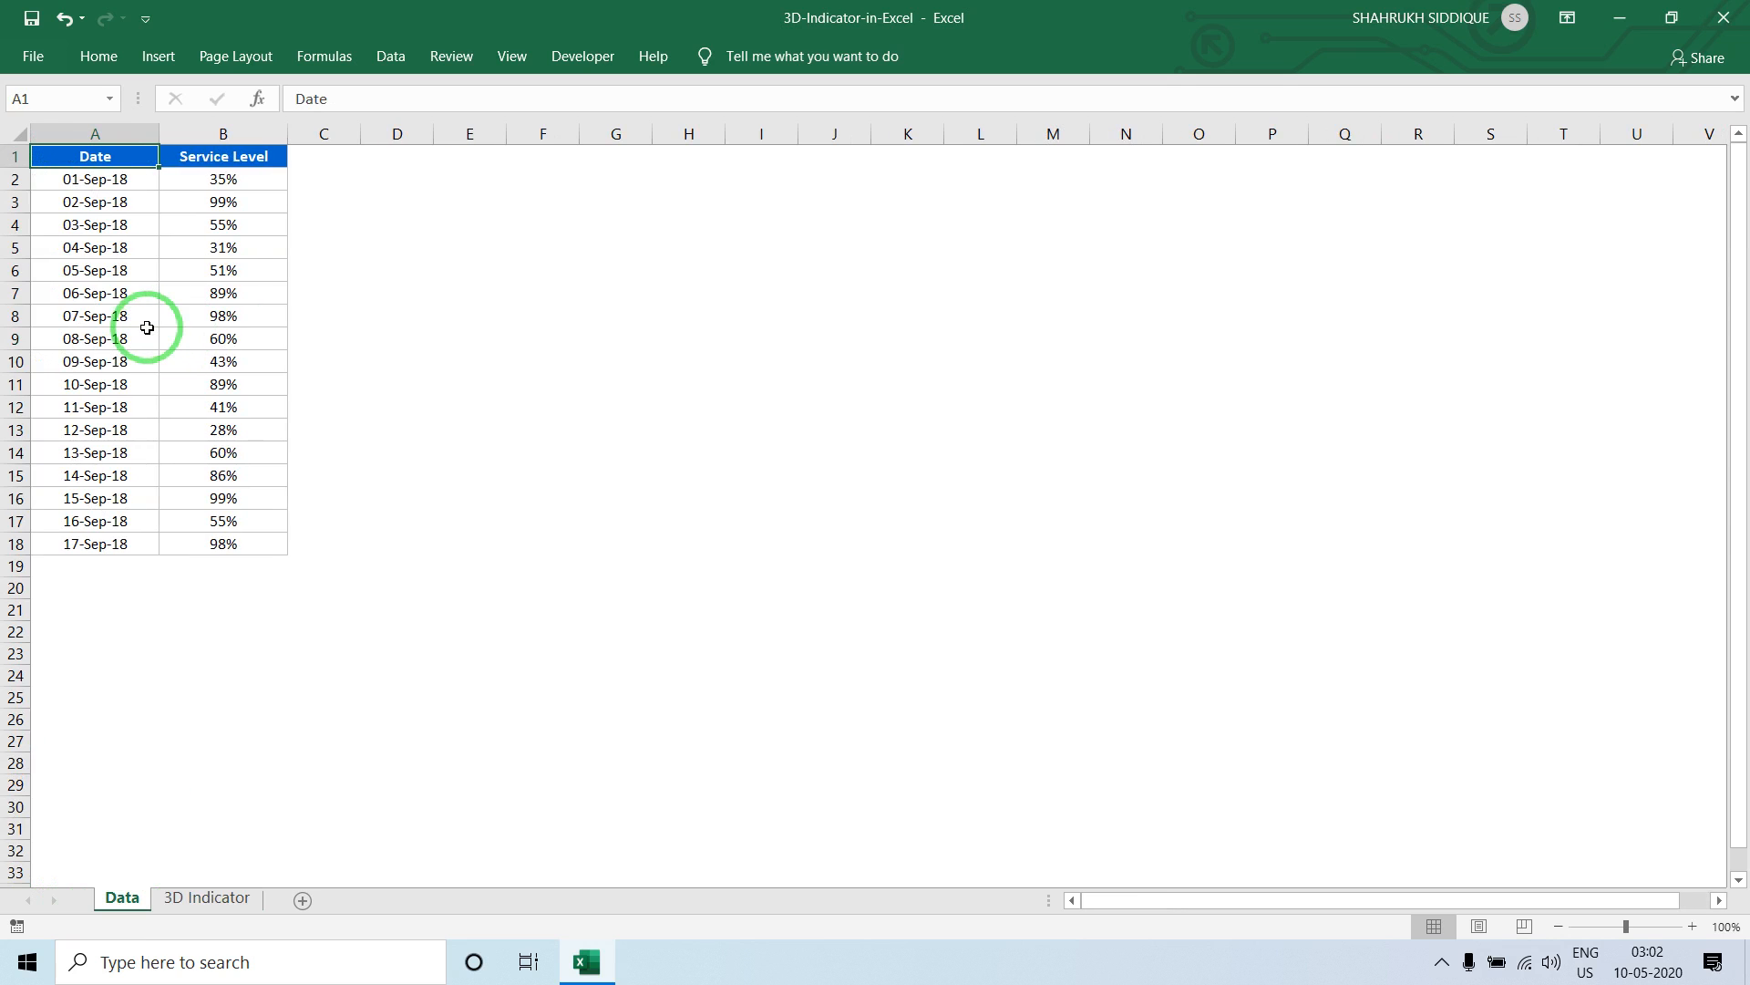
click(79, 194)
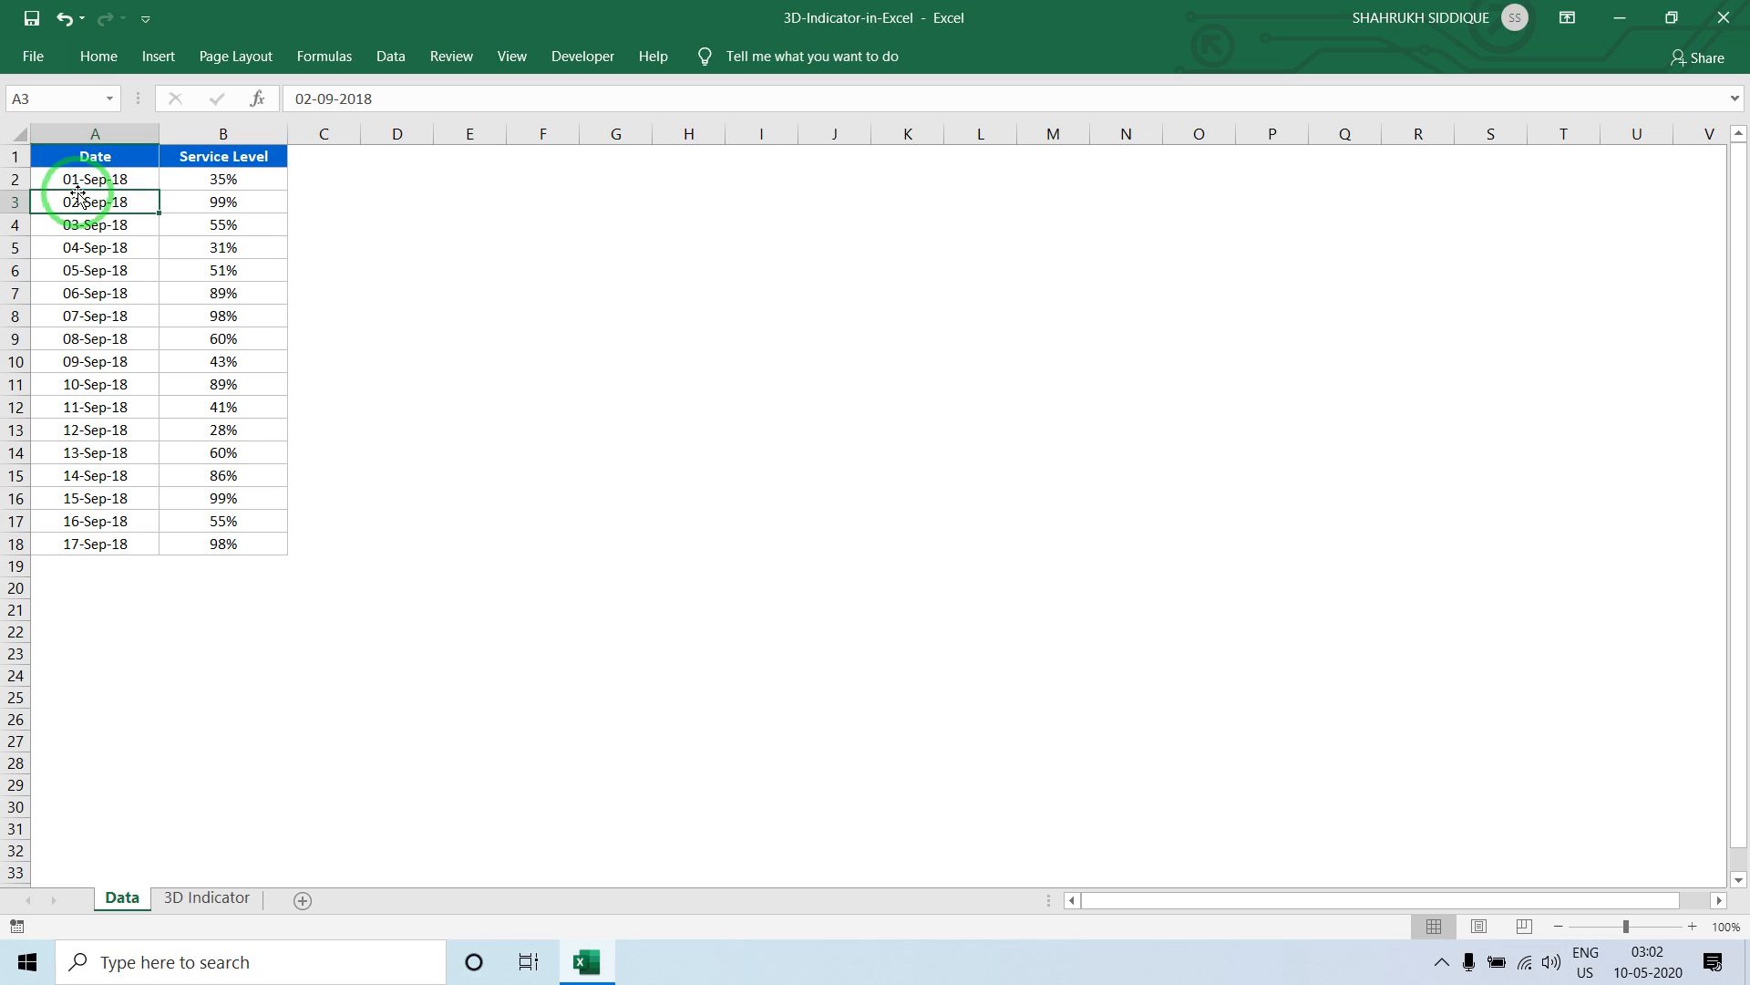
click(92, 544)
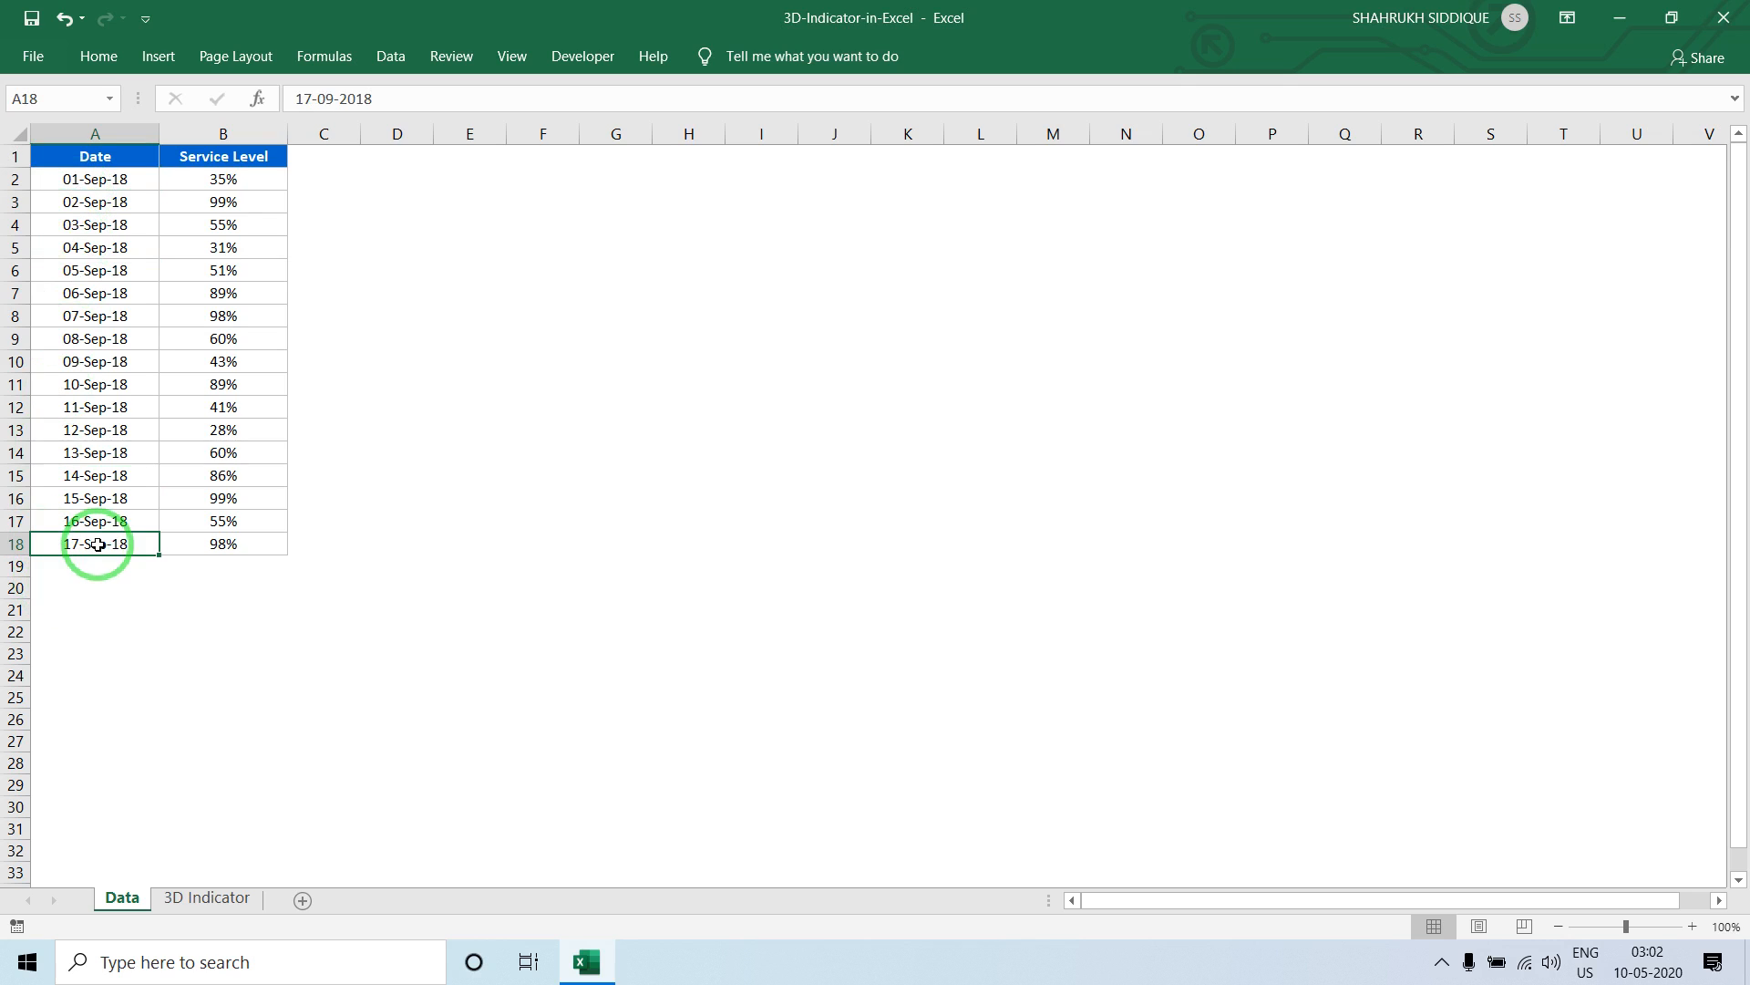
click(227, 179)
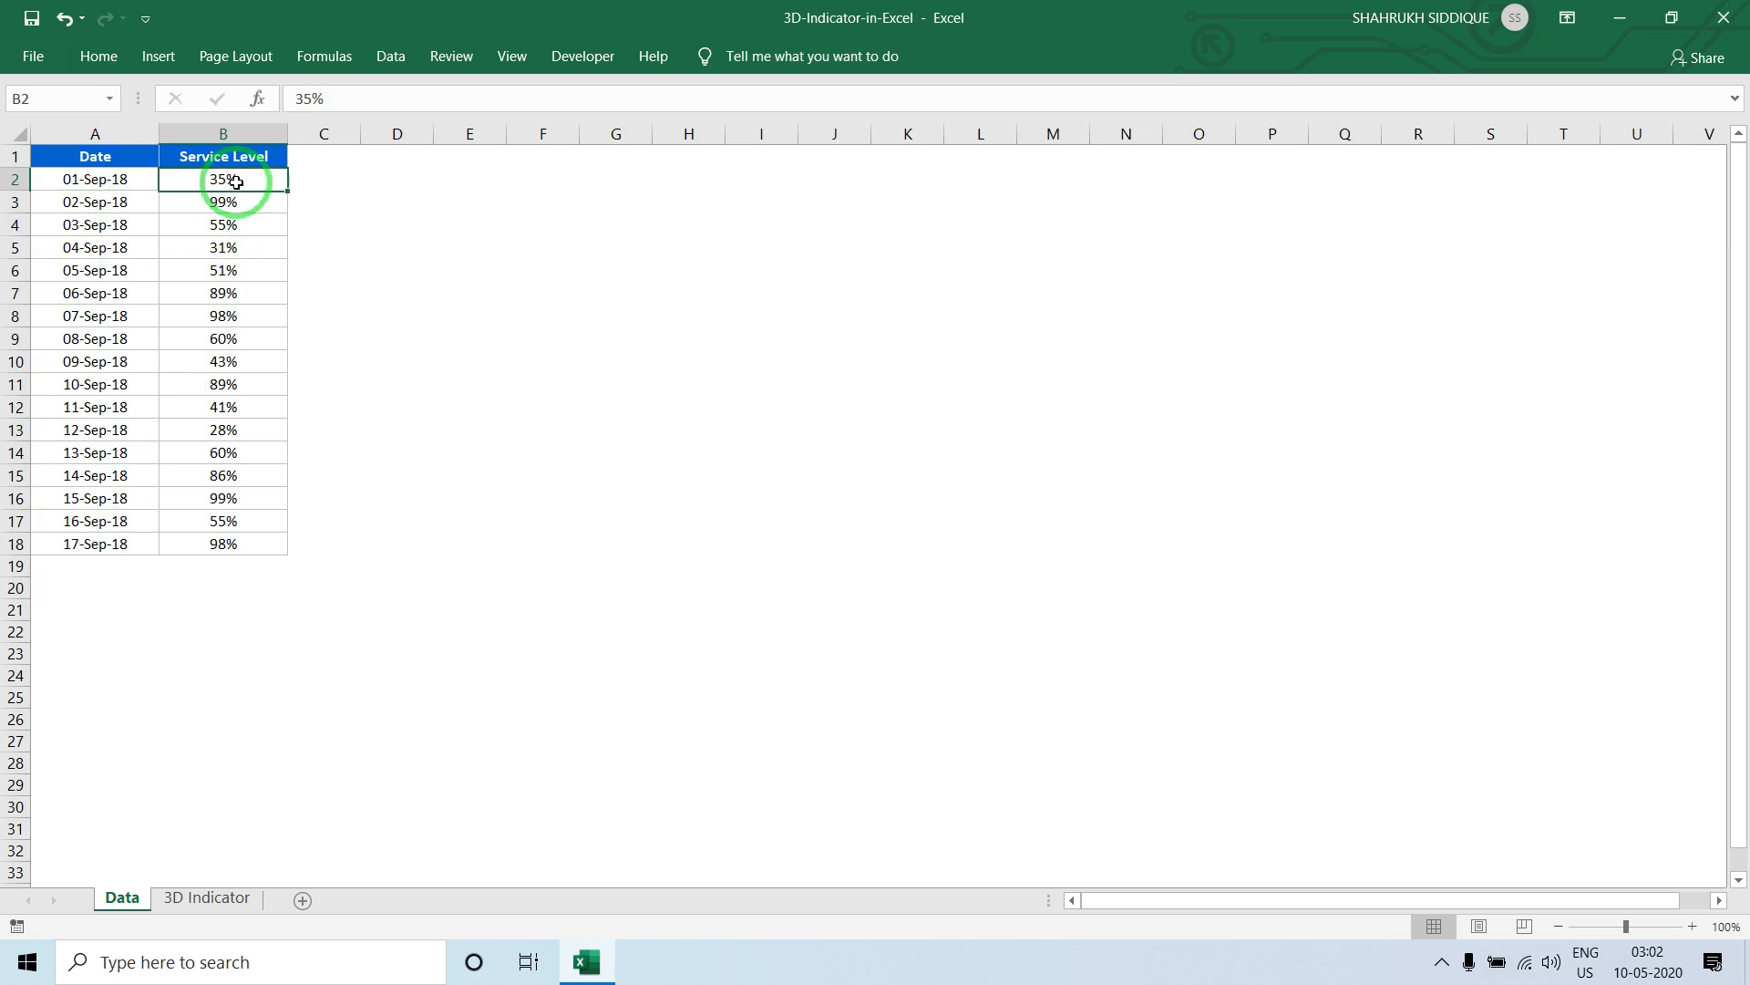
click(237, 547)
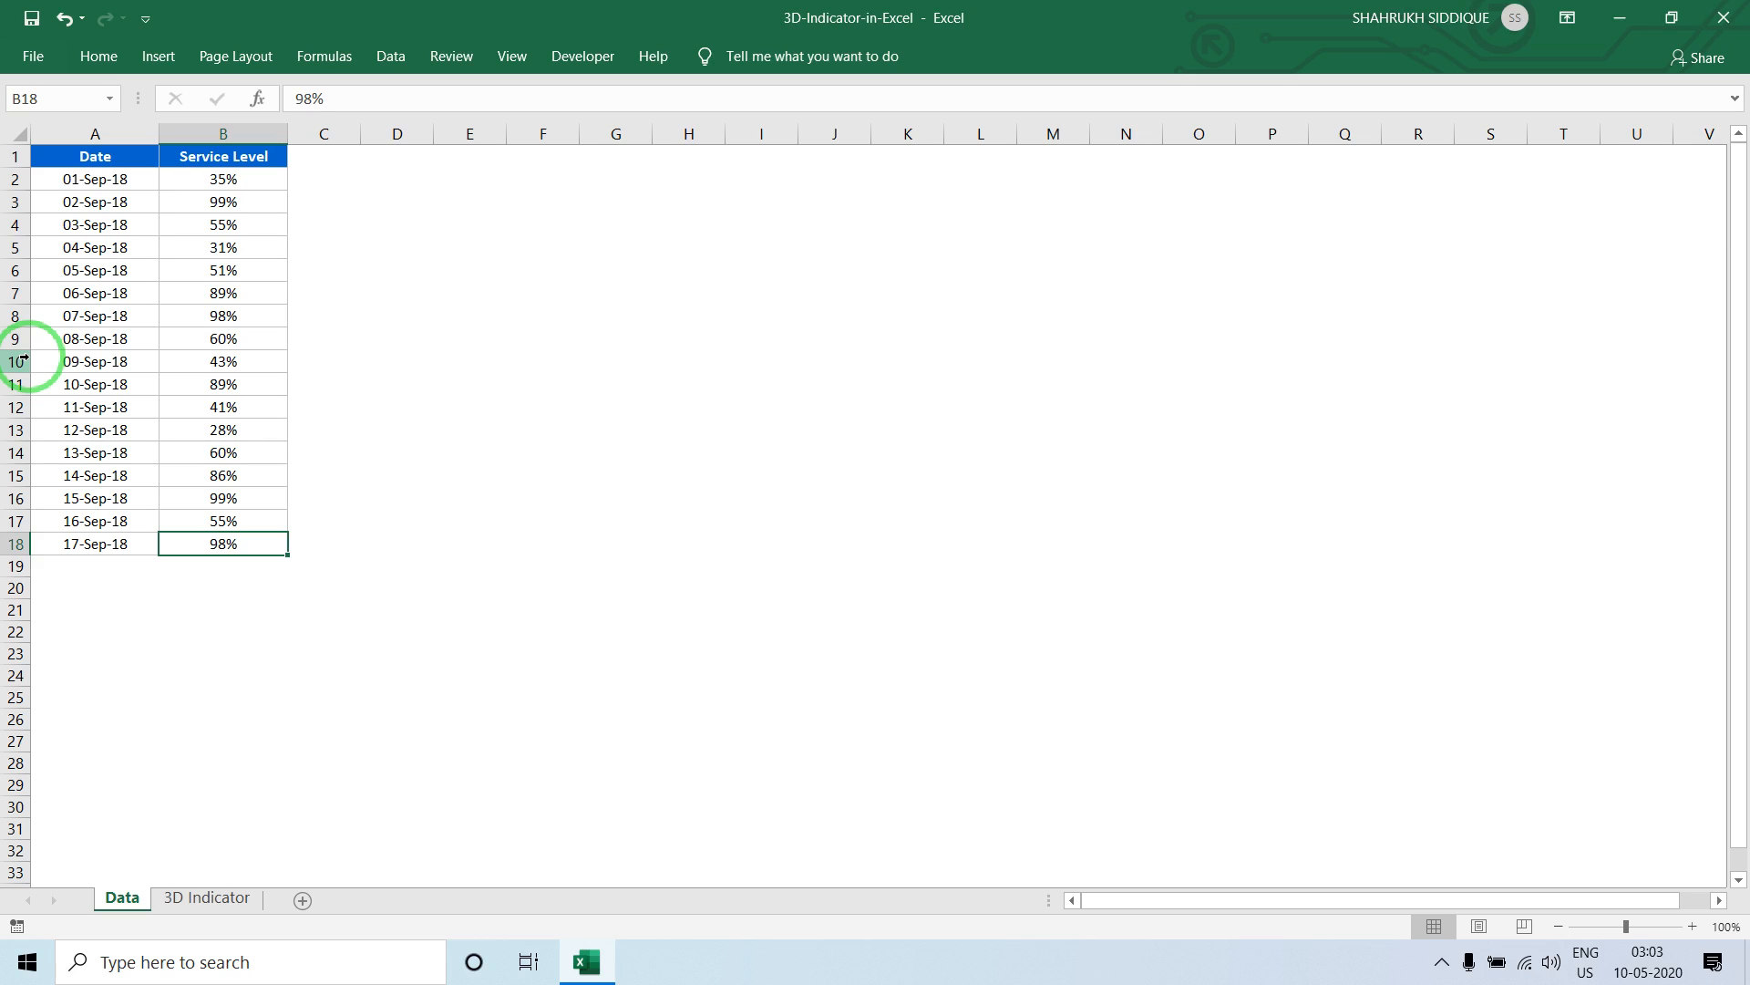
Copy the Date/Service Level table A1:B18 into a new workbook, keeping the original column widths
drag(78, 156, 190, 541)
key(ctrl+c)
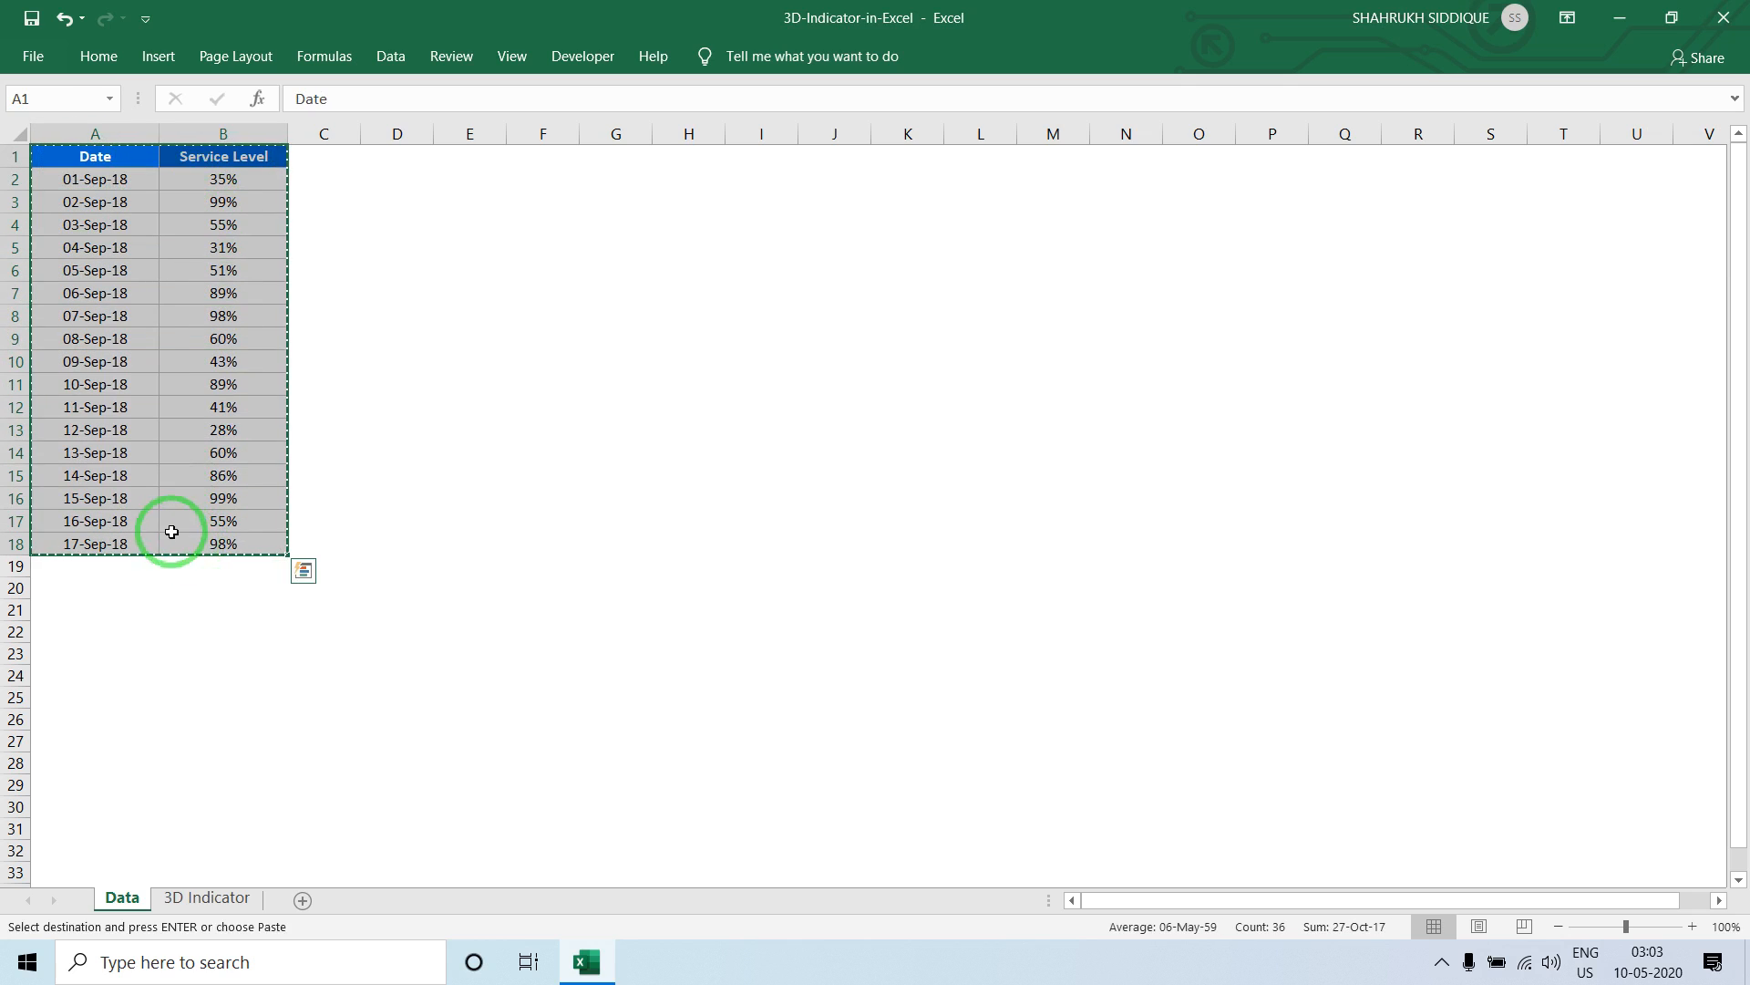
key(ctrl+n)
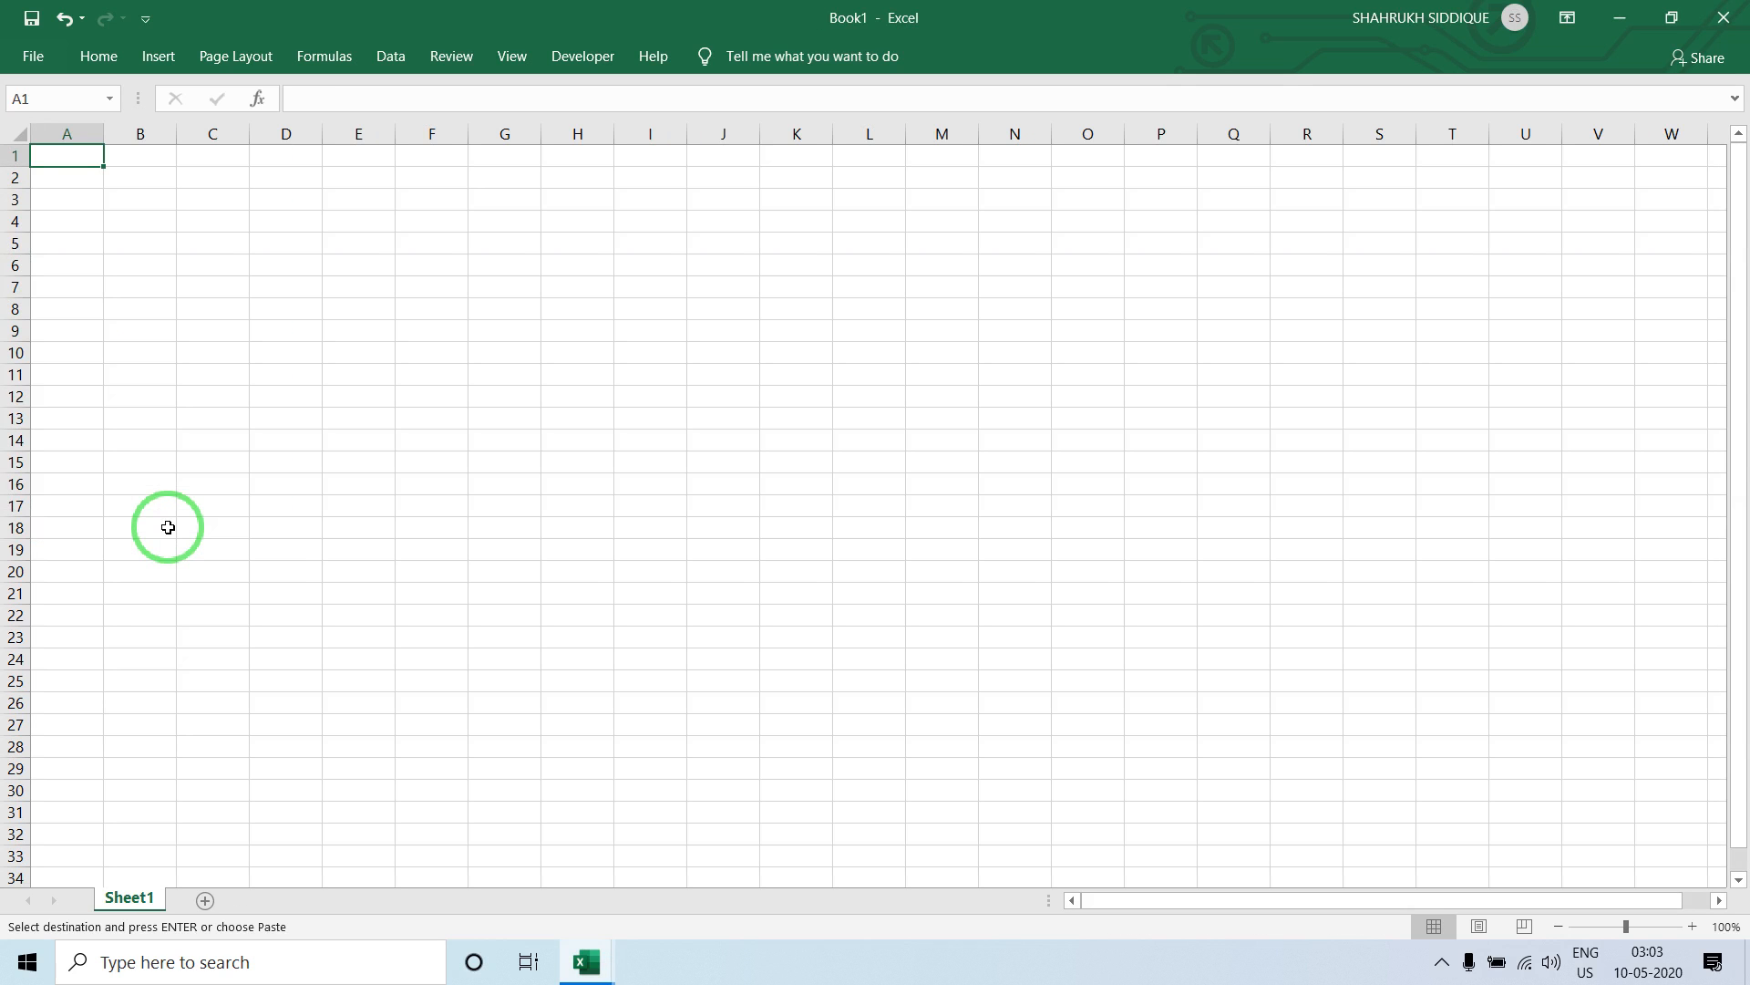
key(ctrl+v)
right_click(109, 265)
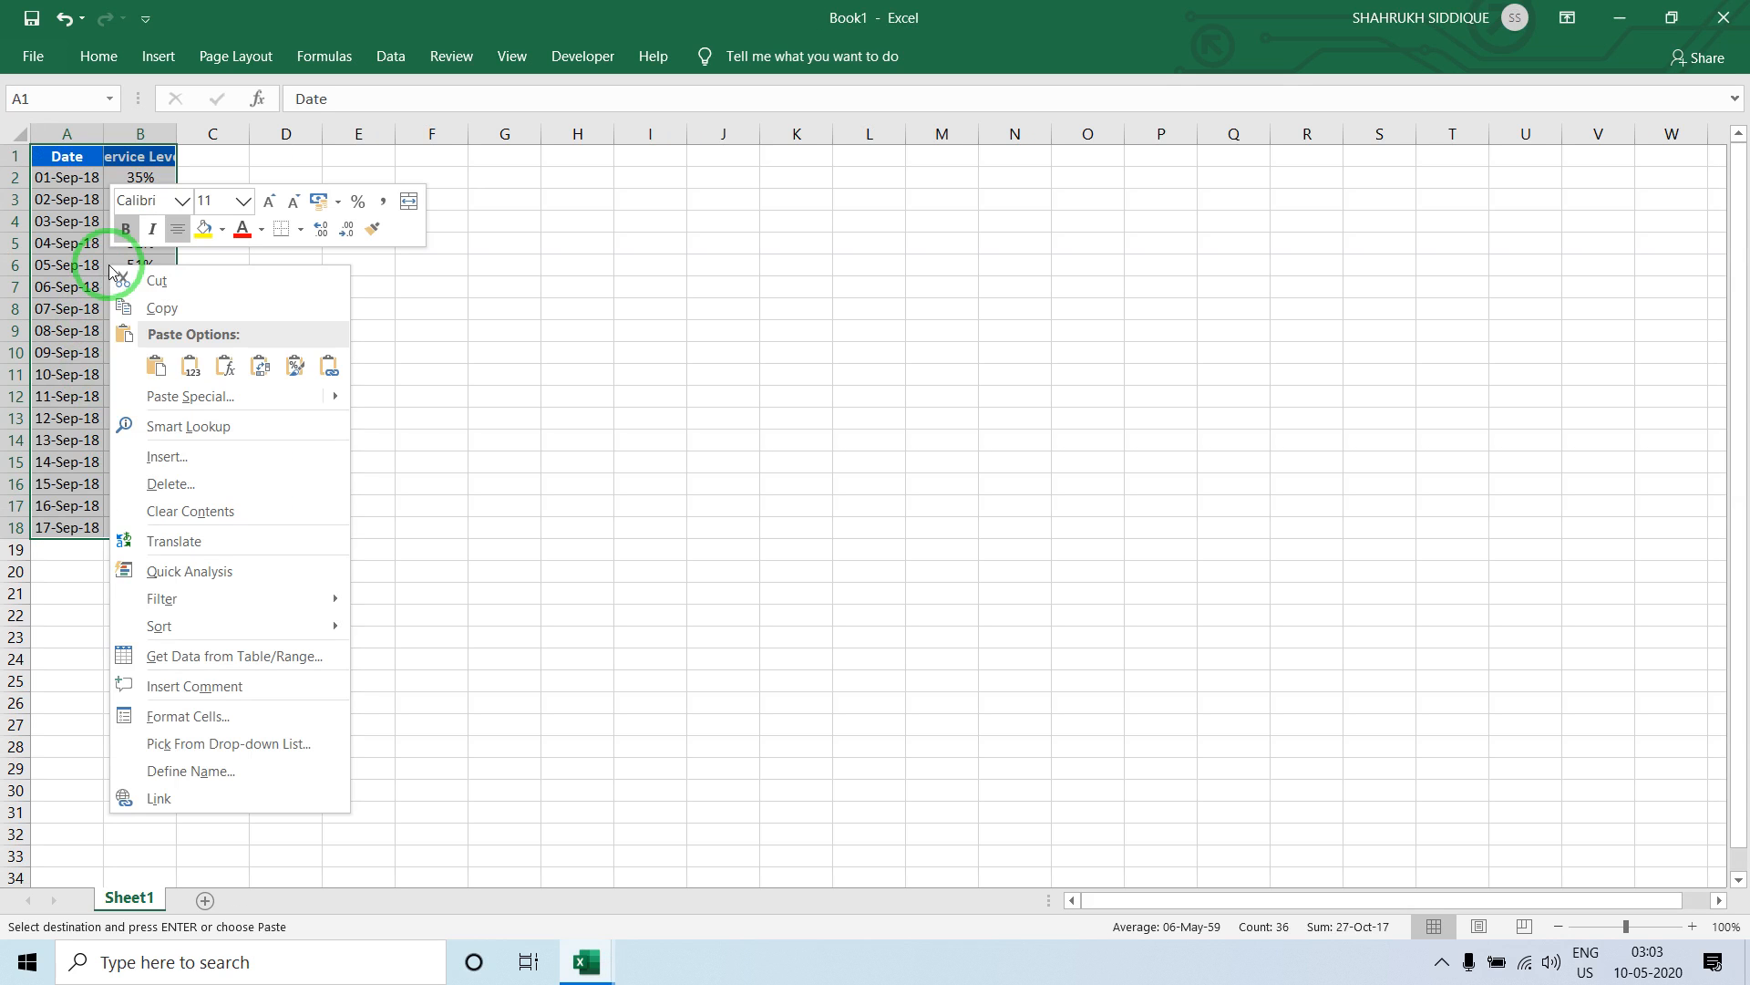
click(170, 395)
click(250, 302)
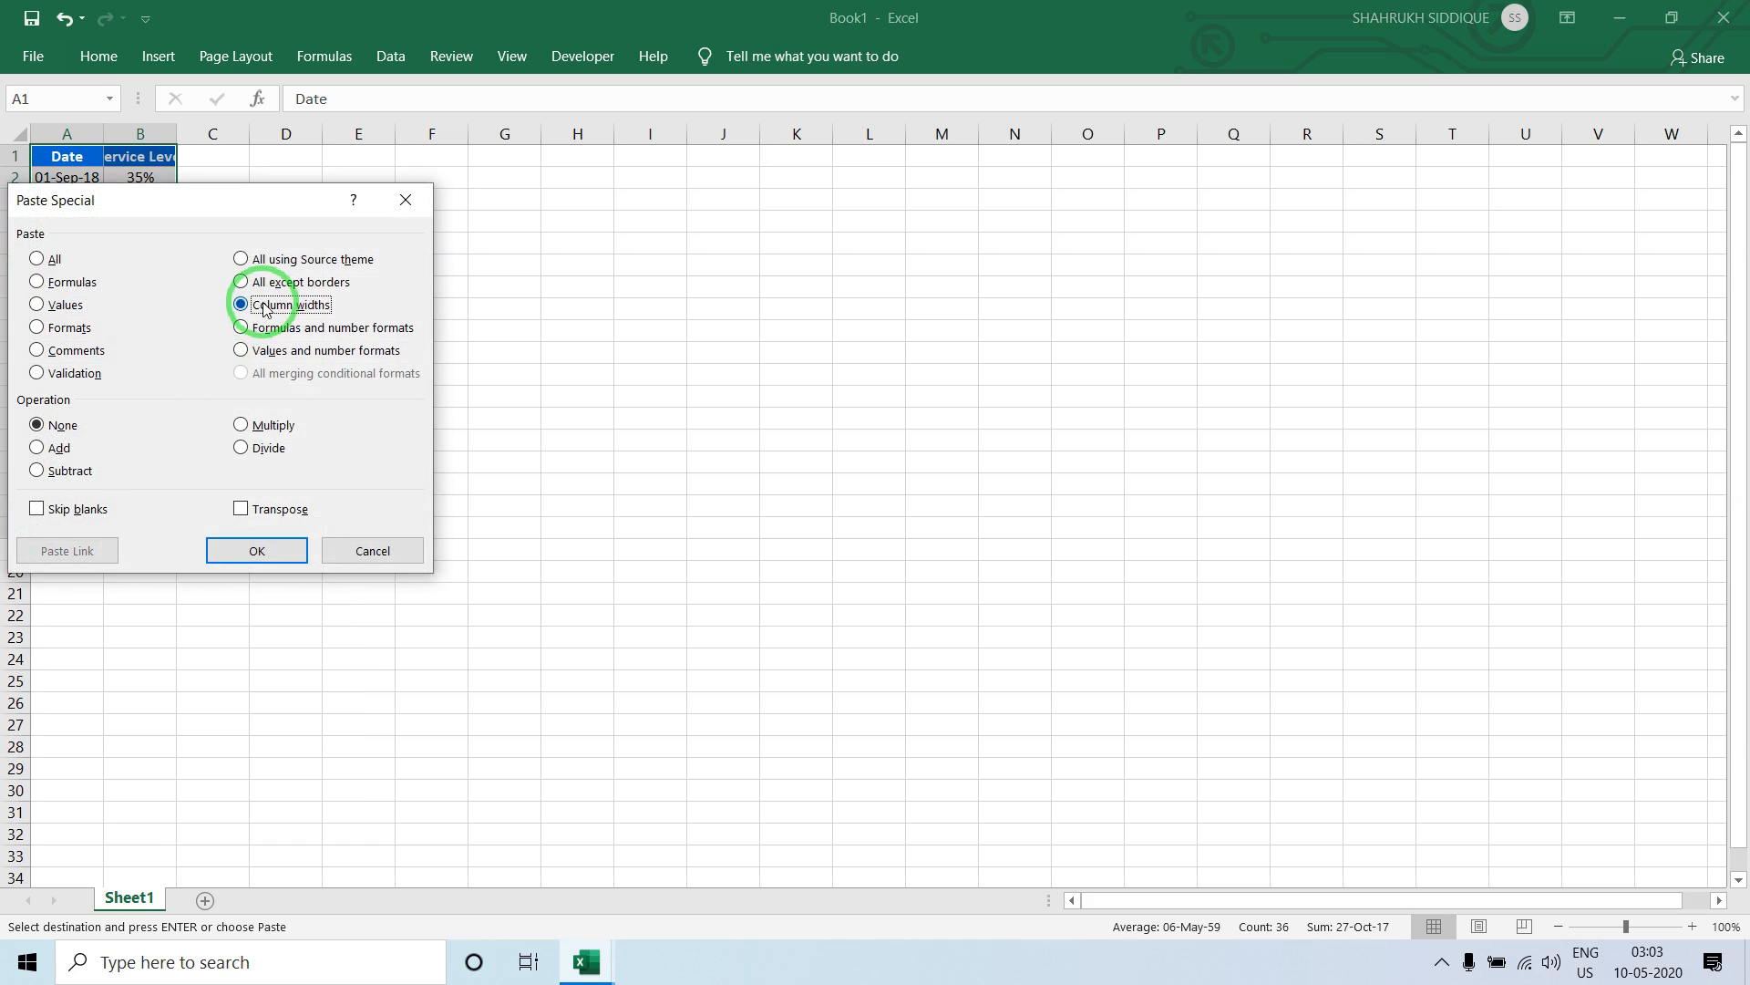
key(Return)
click(262, 302)
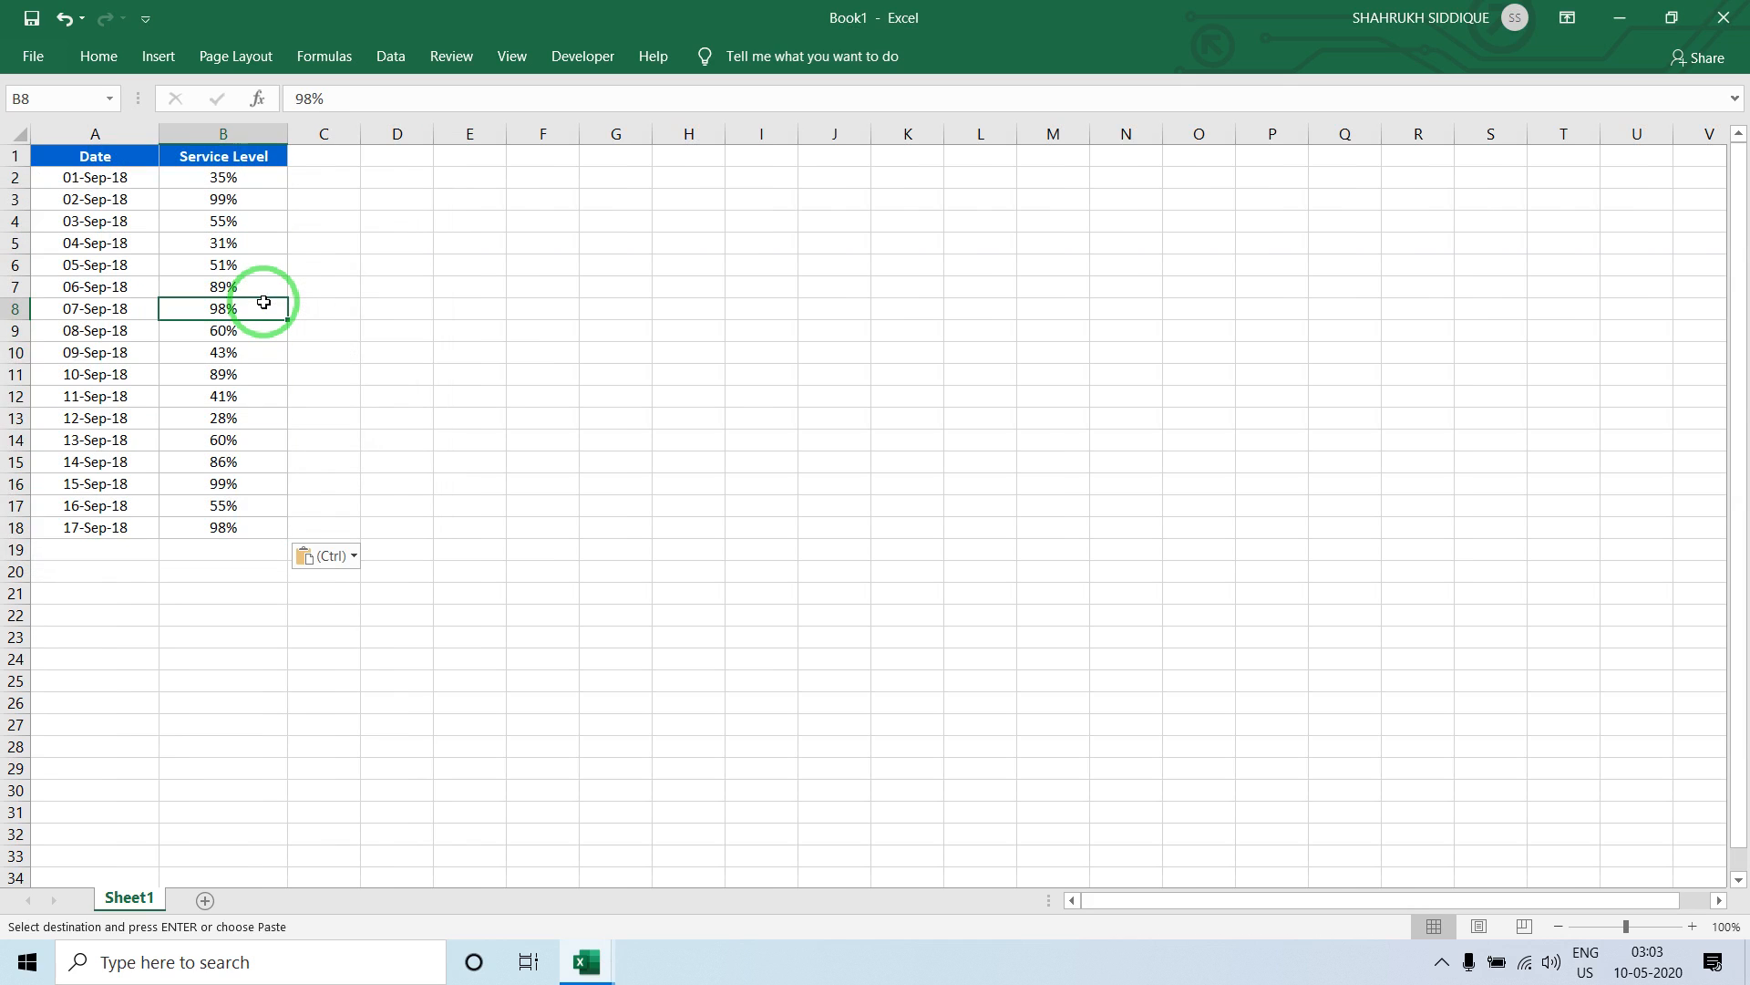
Paste the SL/Color legend at K1, autofit column K, and rename Sheet1 to Data Sheet
key(alt+Tab)
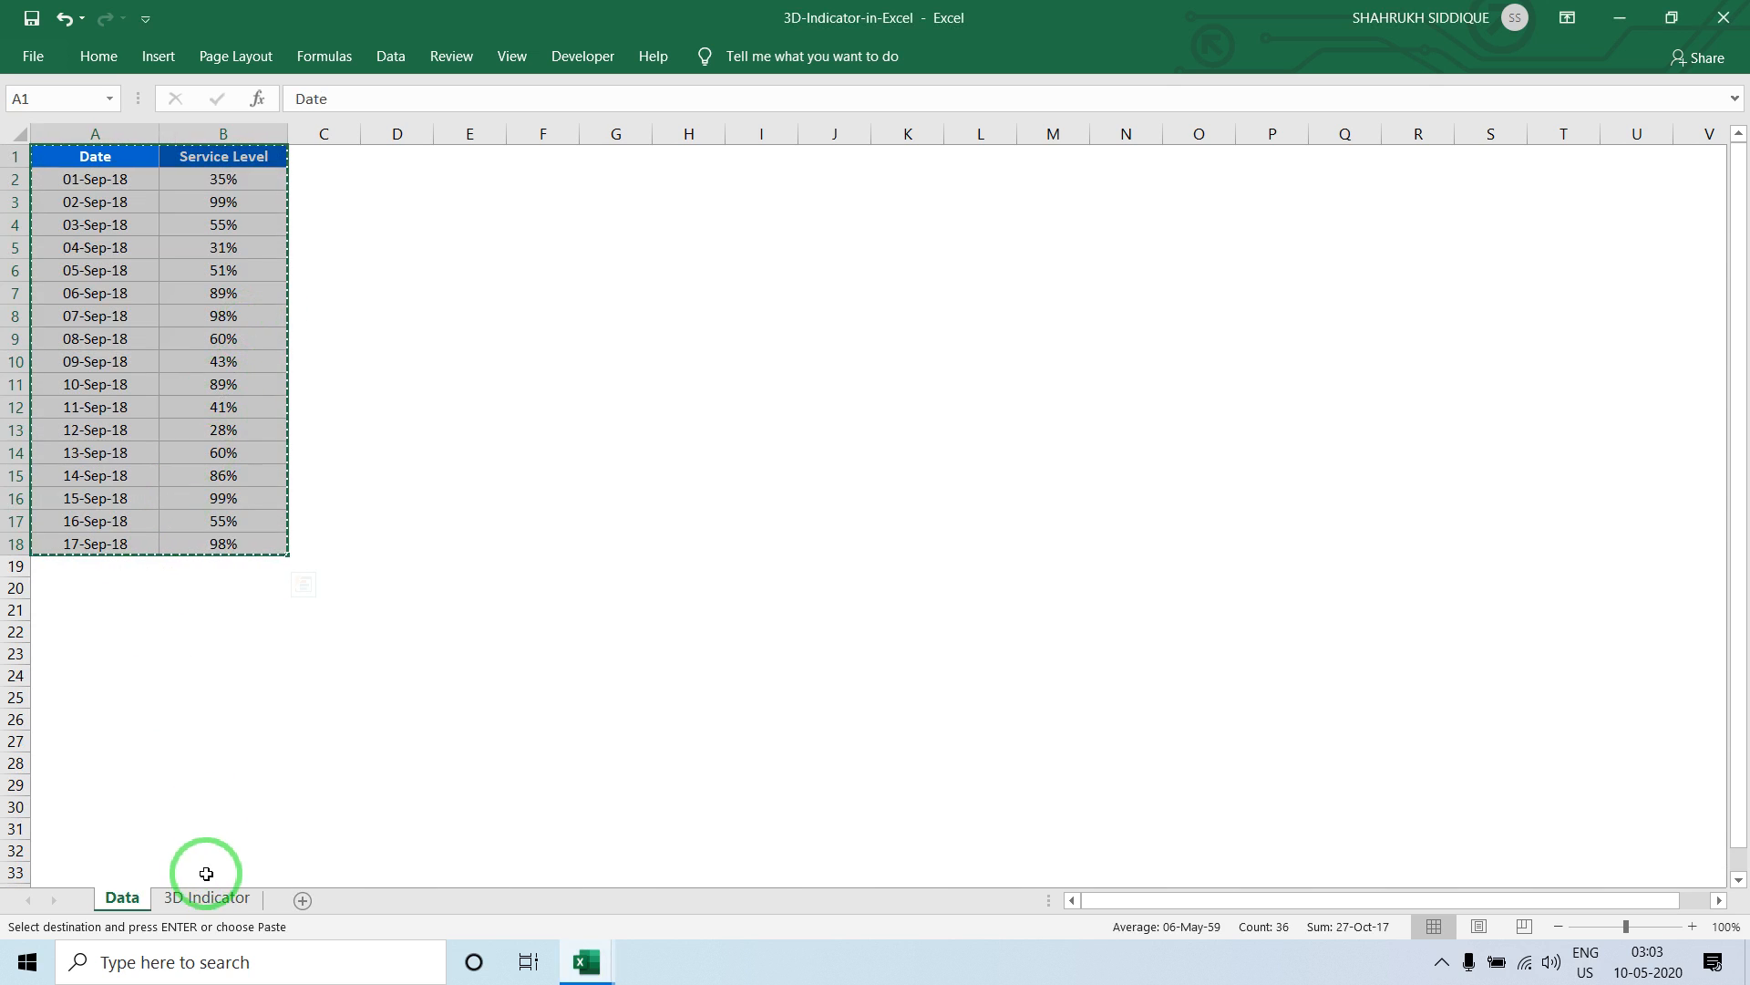
click(206, 897)
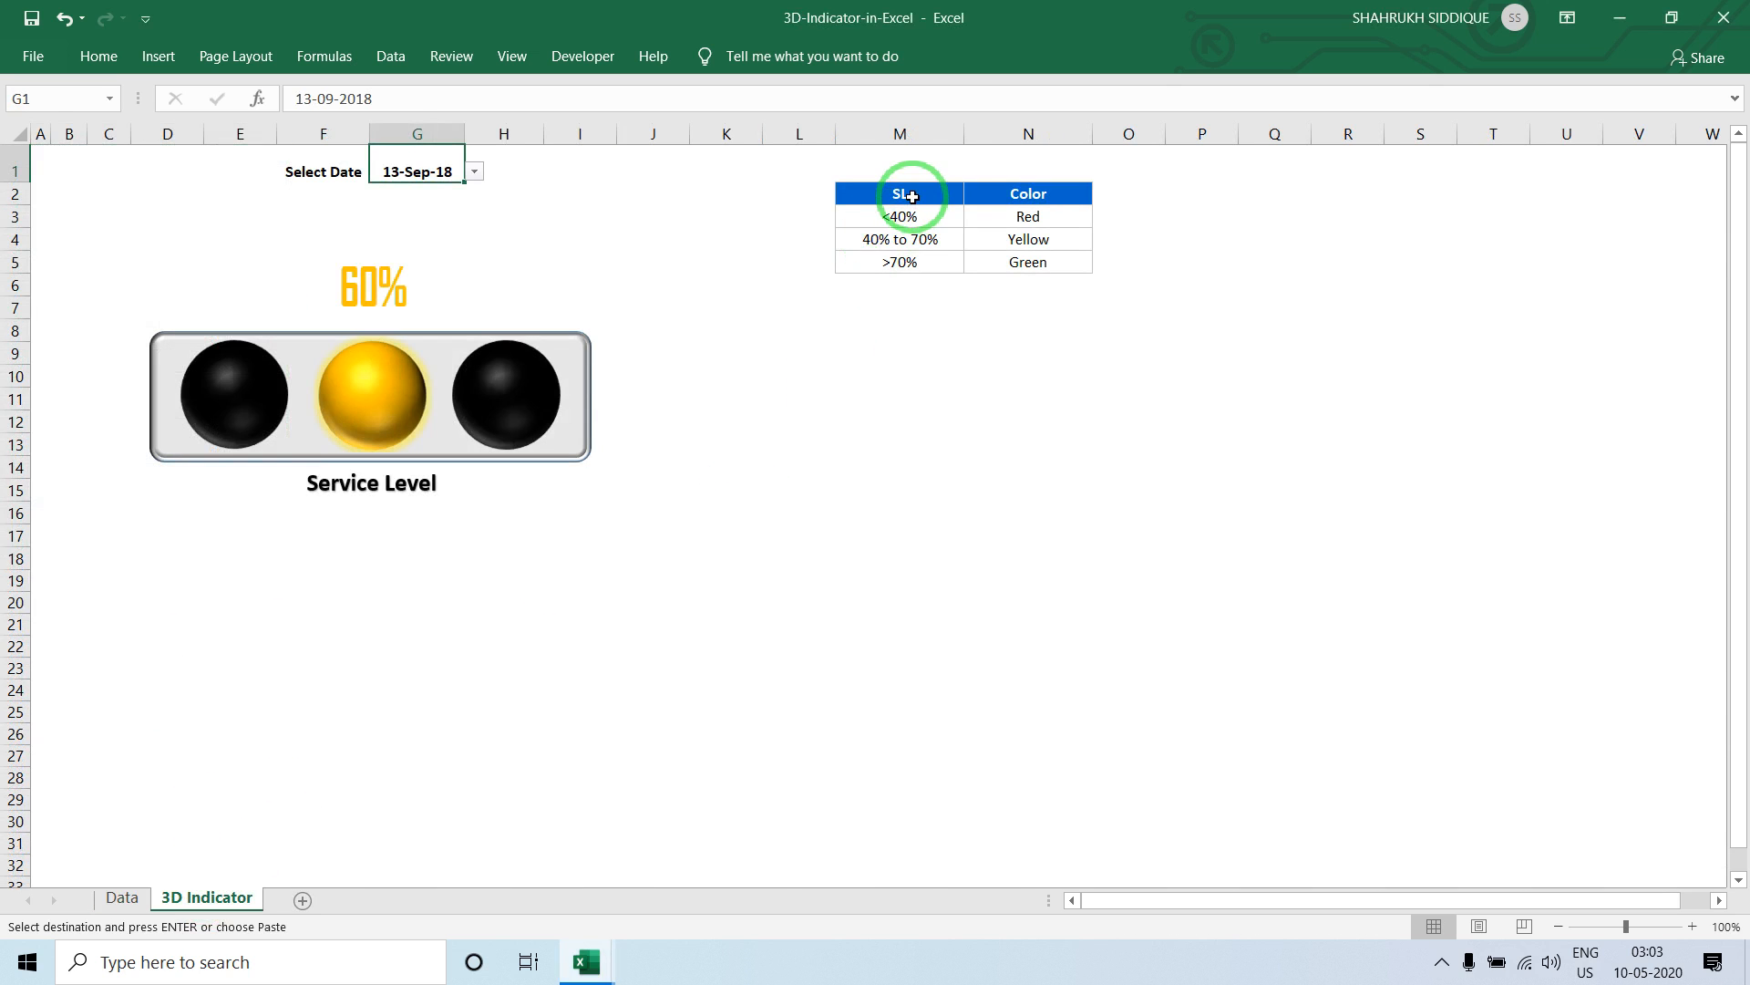
drag(910, 187, 1019, 289)
key(ctrl+c)
key(alt+Tab)
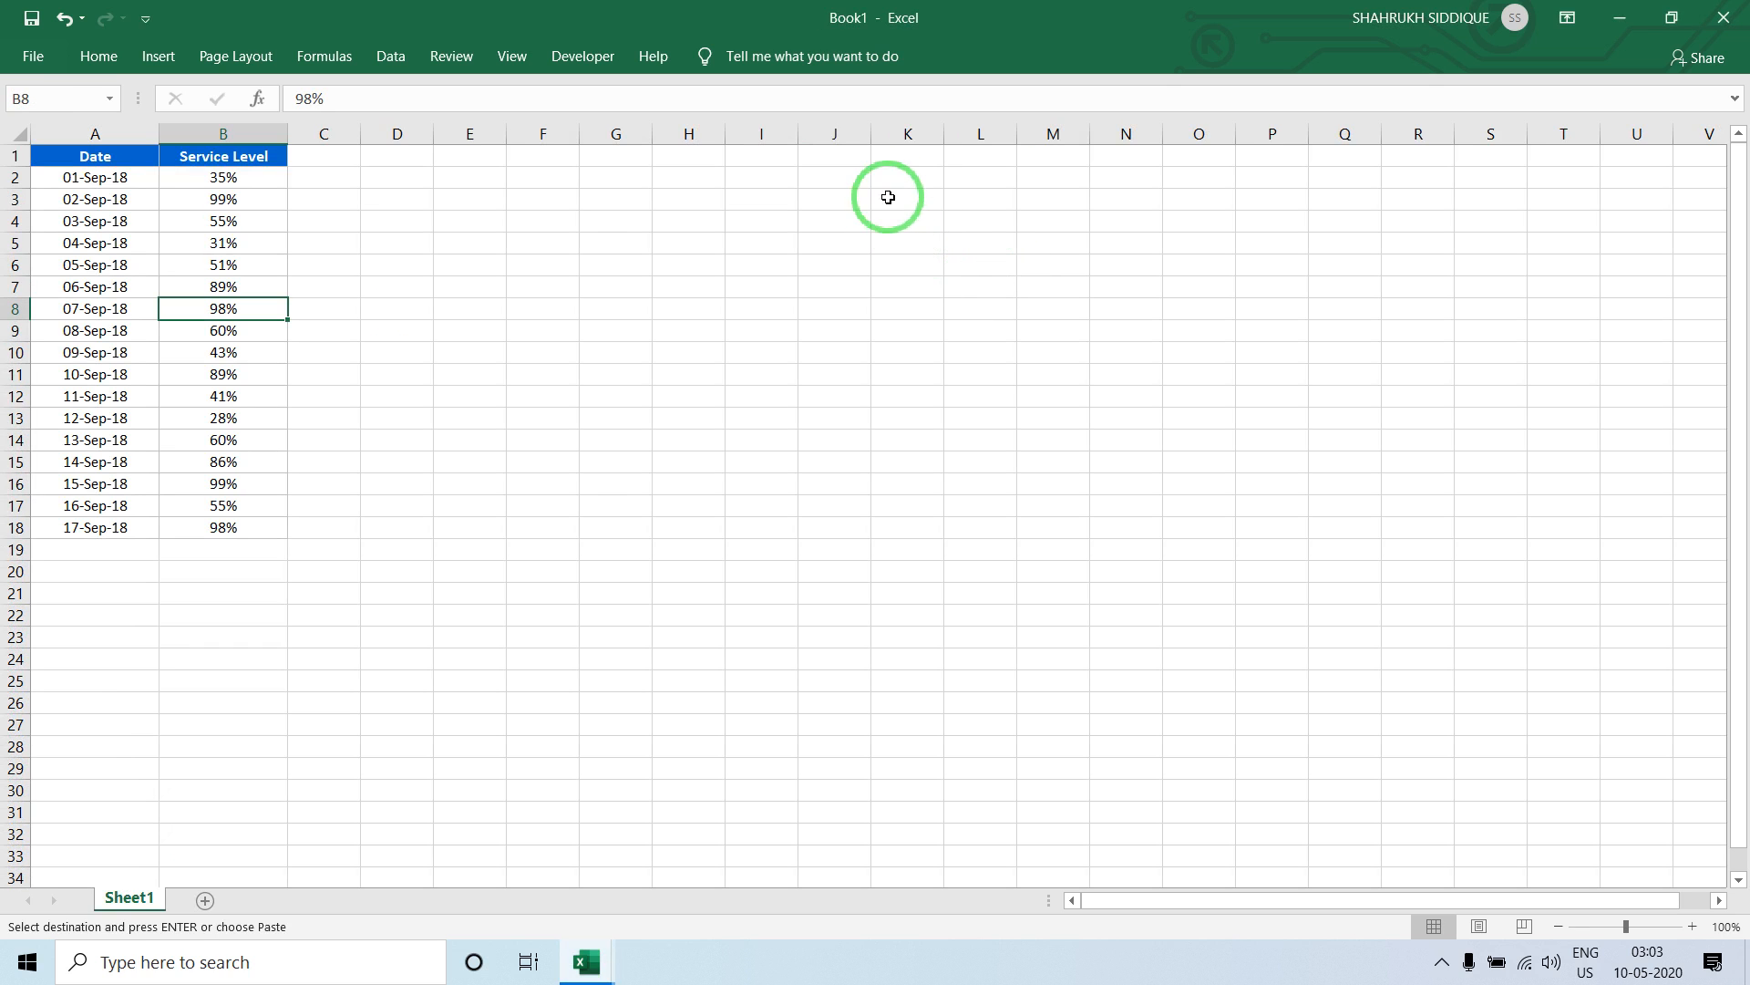
click(928, 161)
key(ctrl+v)
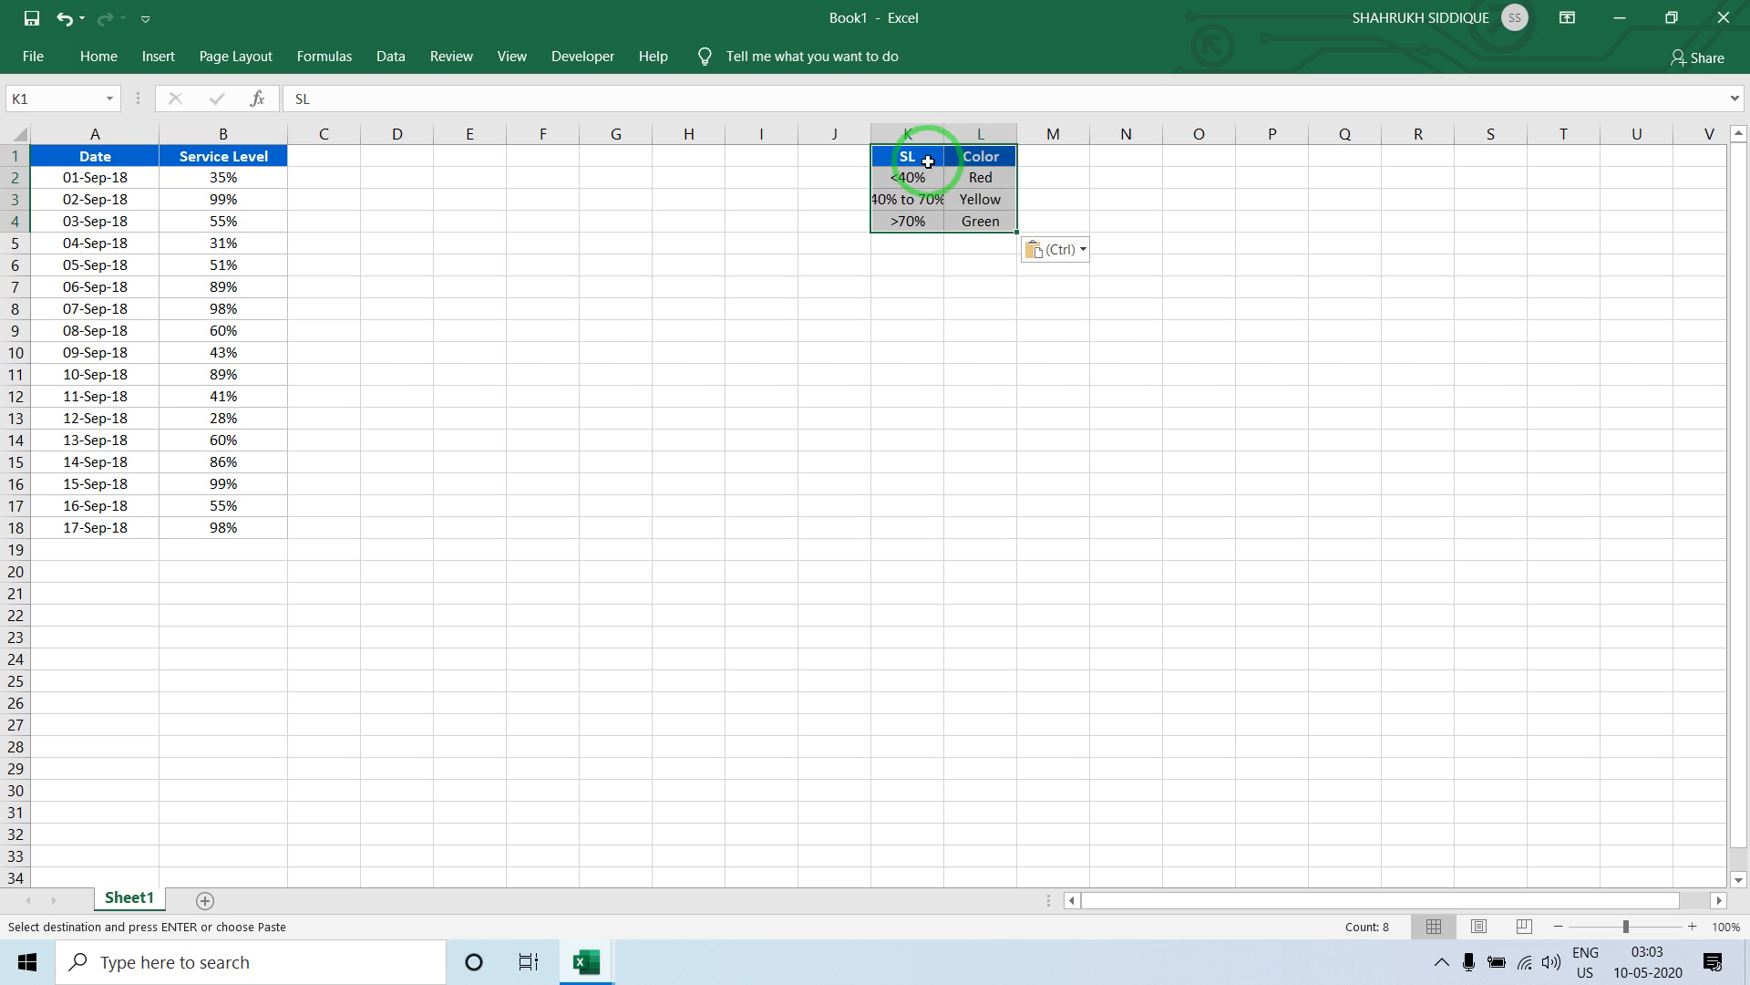
double_click(944, 134)
click(858, 347)
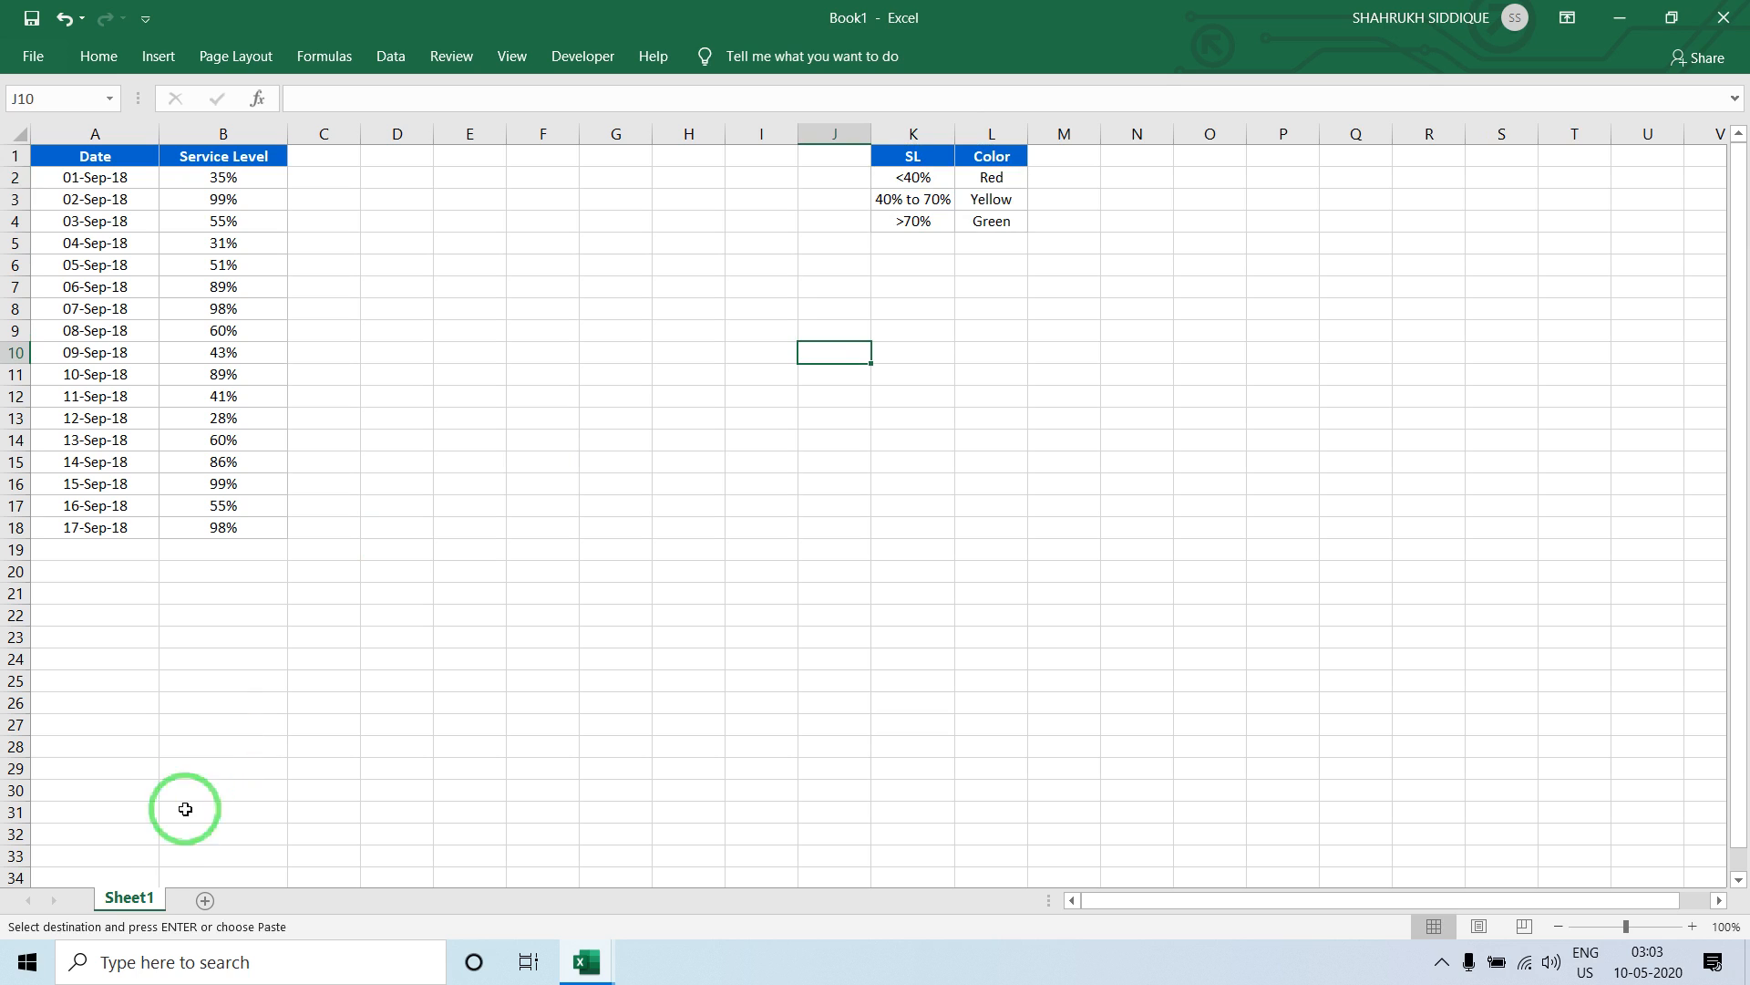
double_click(147, 899)
text(d)
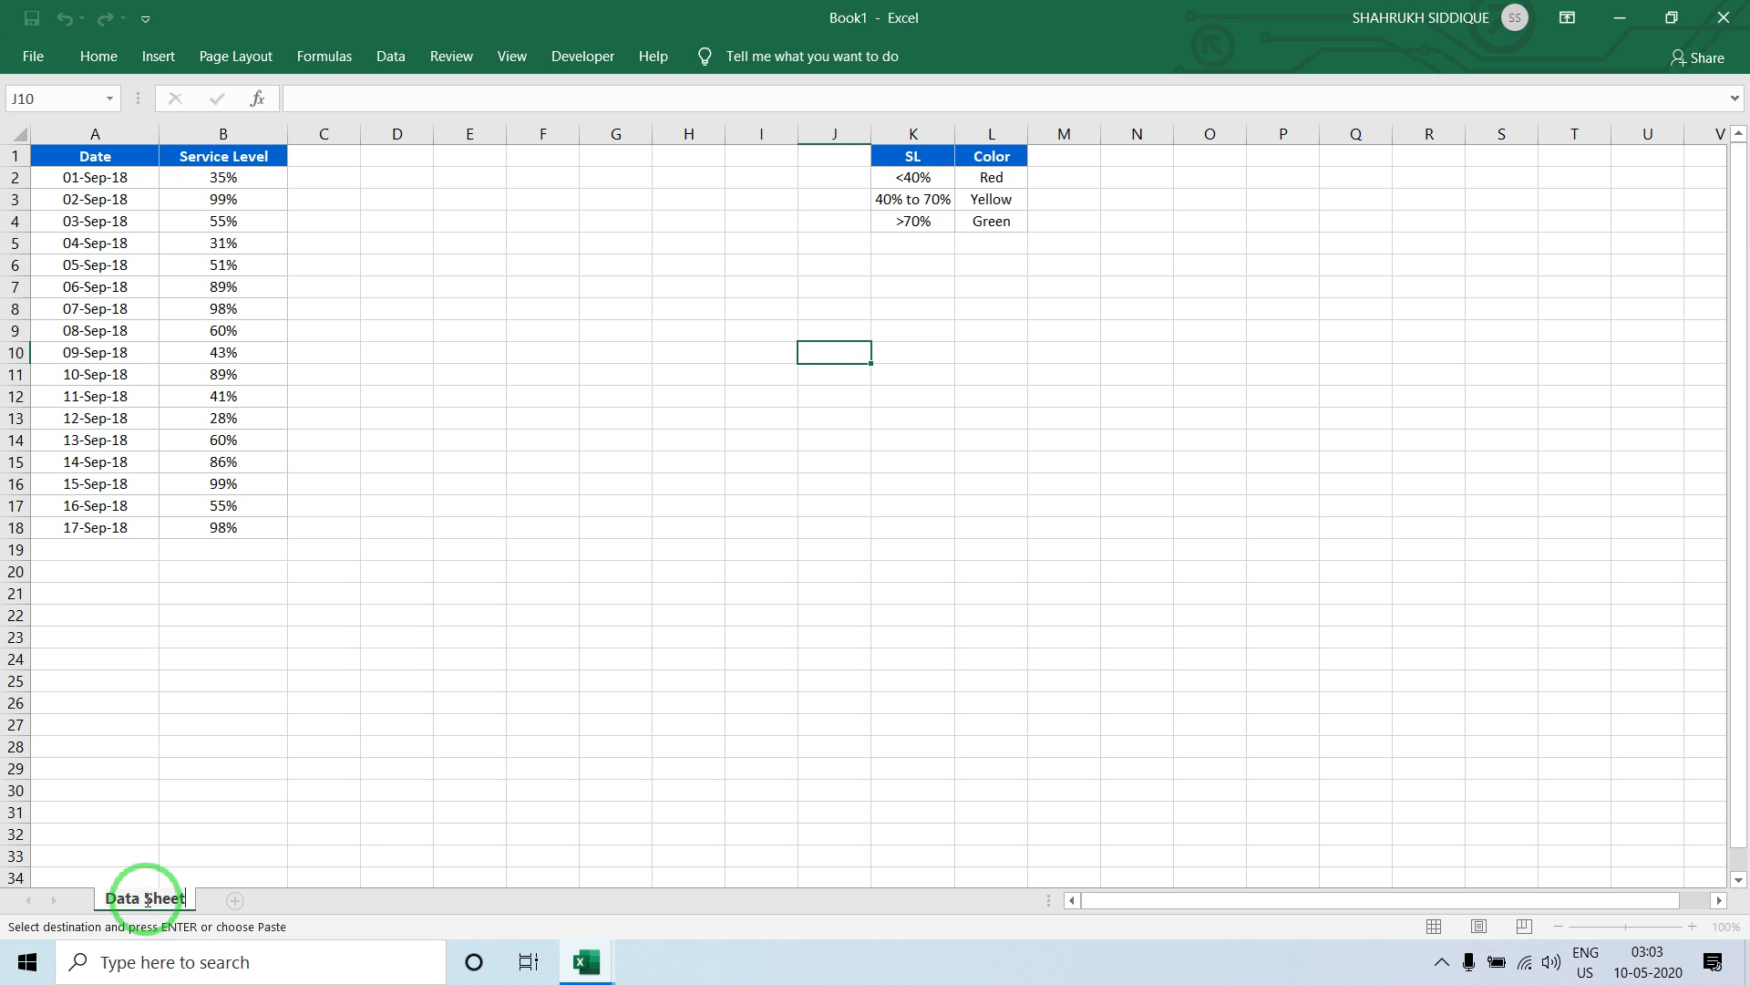
text(ata Sheet)
Add a second sheet and name it Support Sheet
click(234, 900)
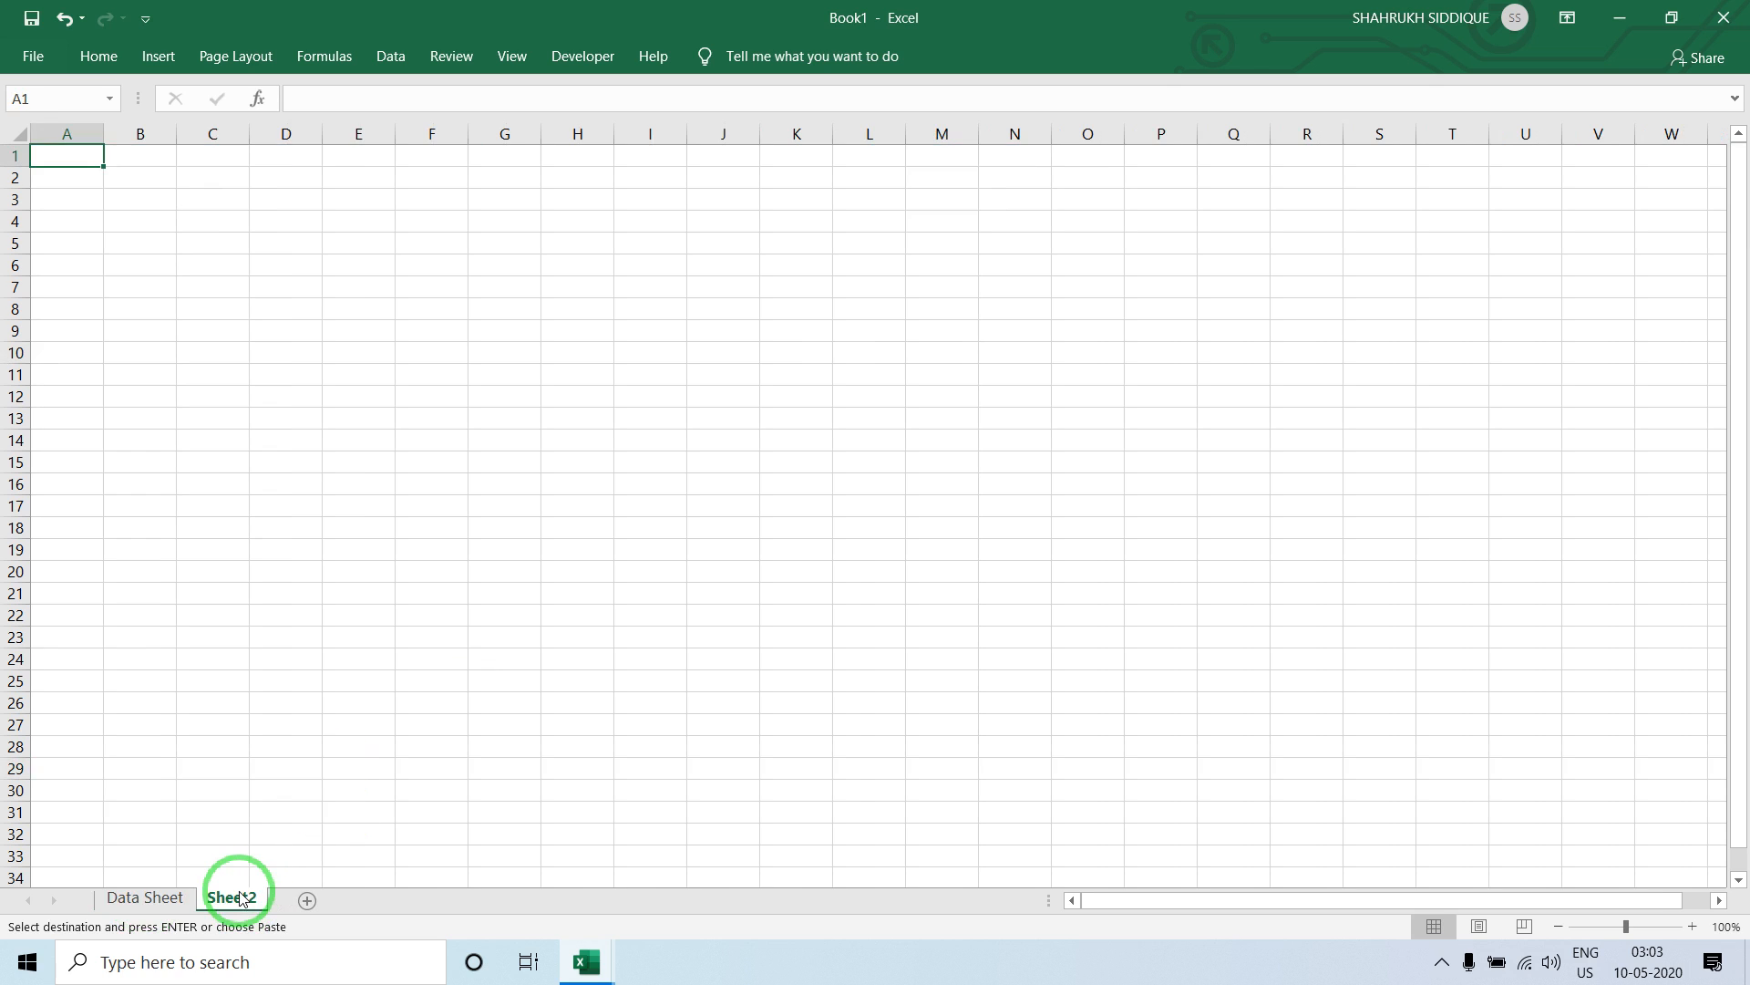
double_click(240, 899)
text(Support)
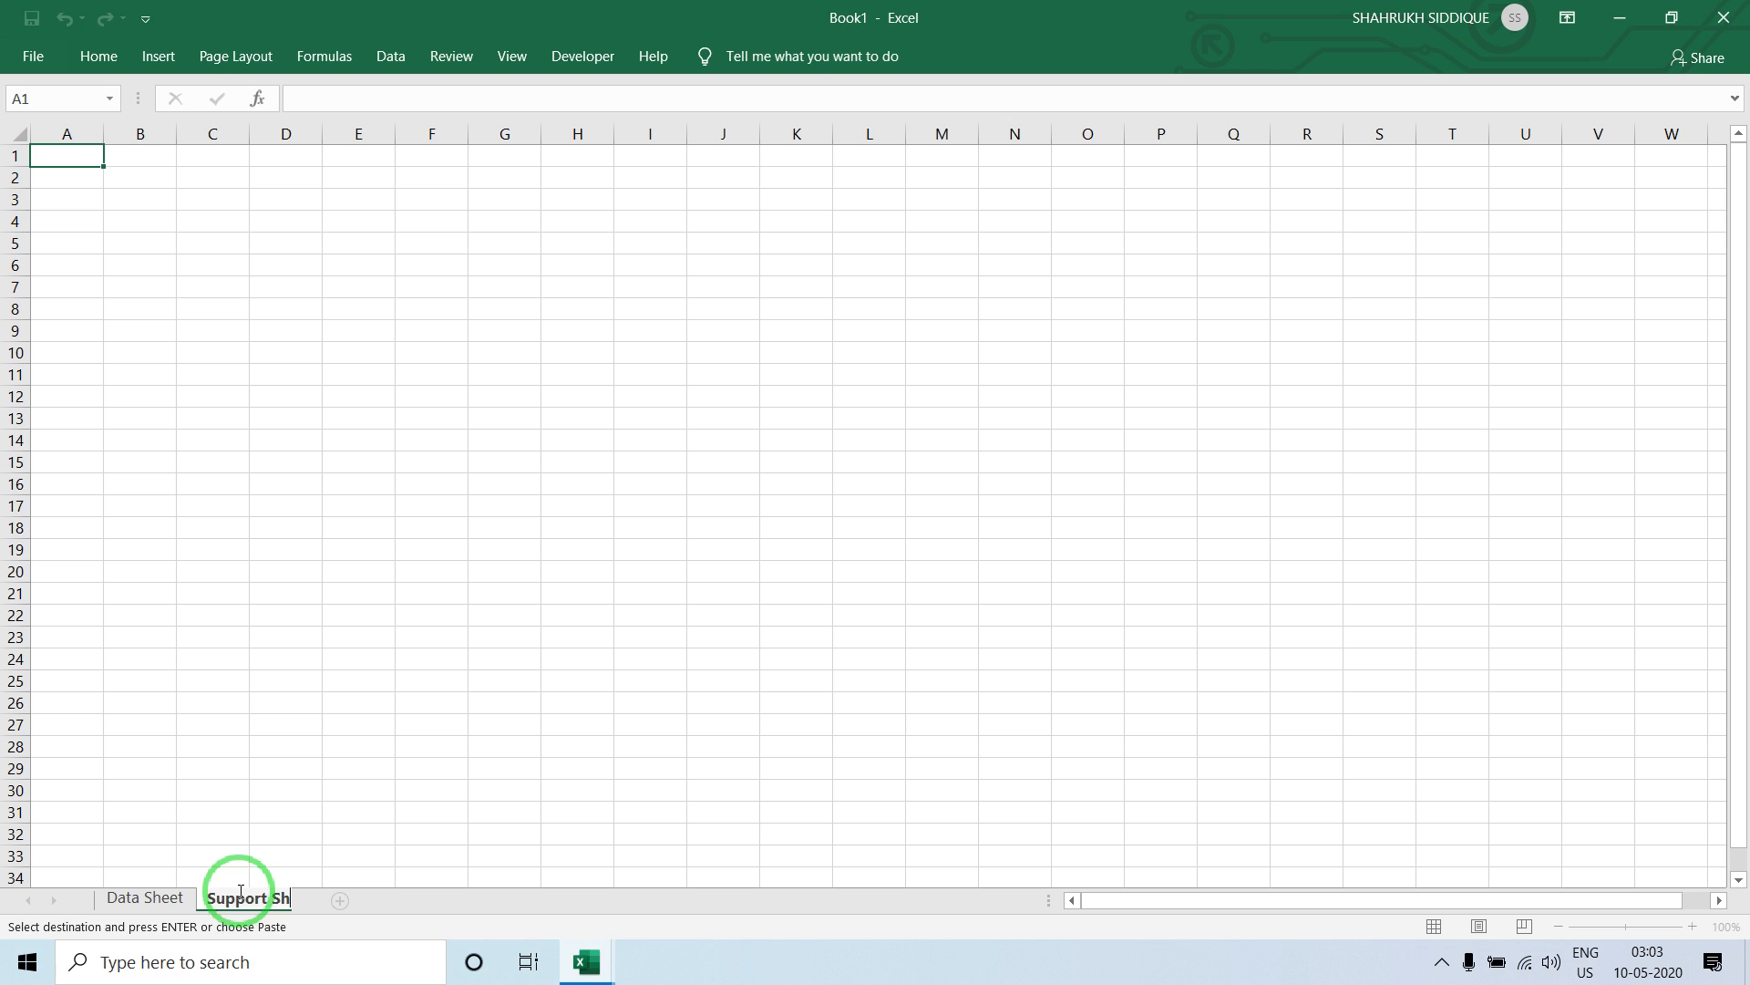
click(355, 835)
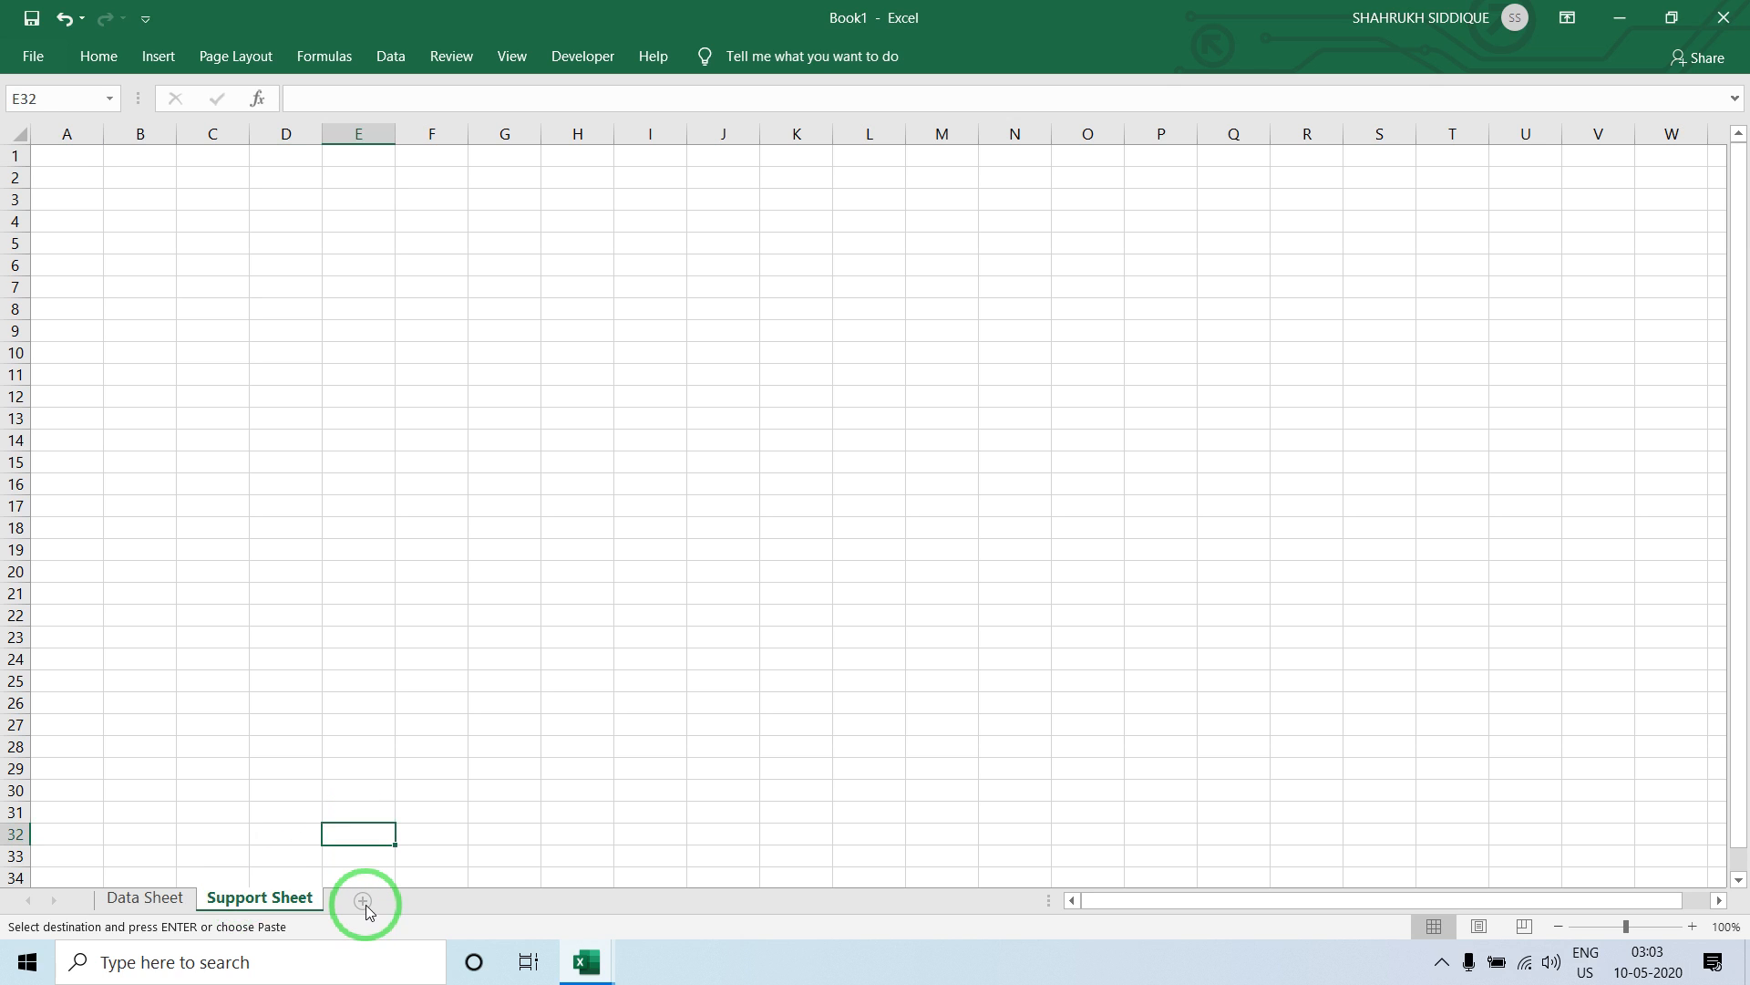
Add a third sheet named Main Sheet, then return to Support Sheet
click(361, 900)
double_click(368, 903)
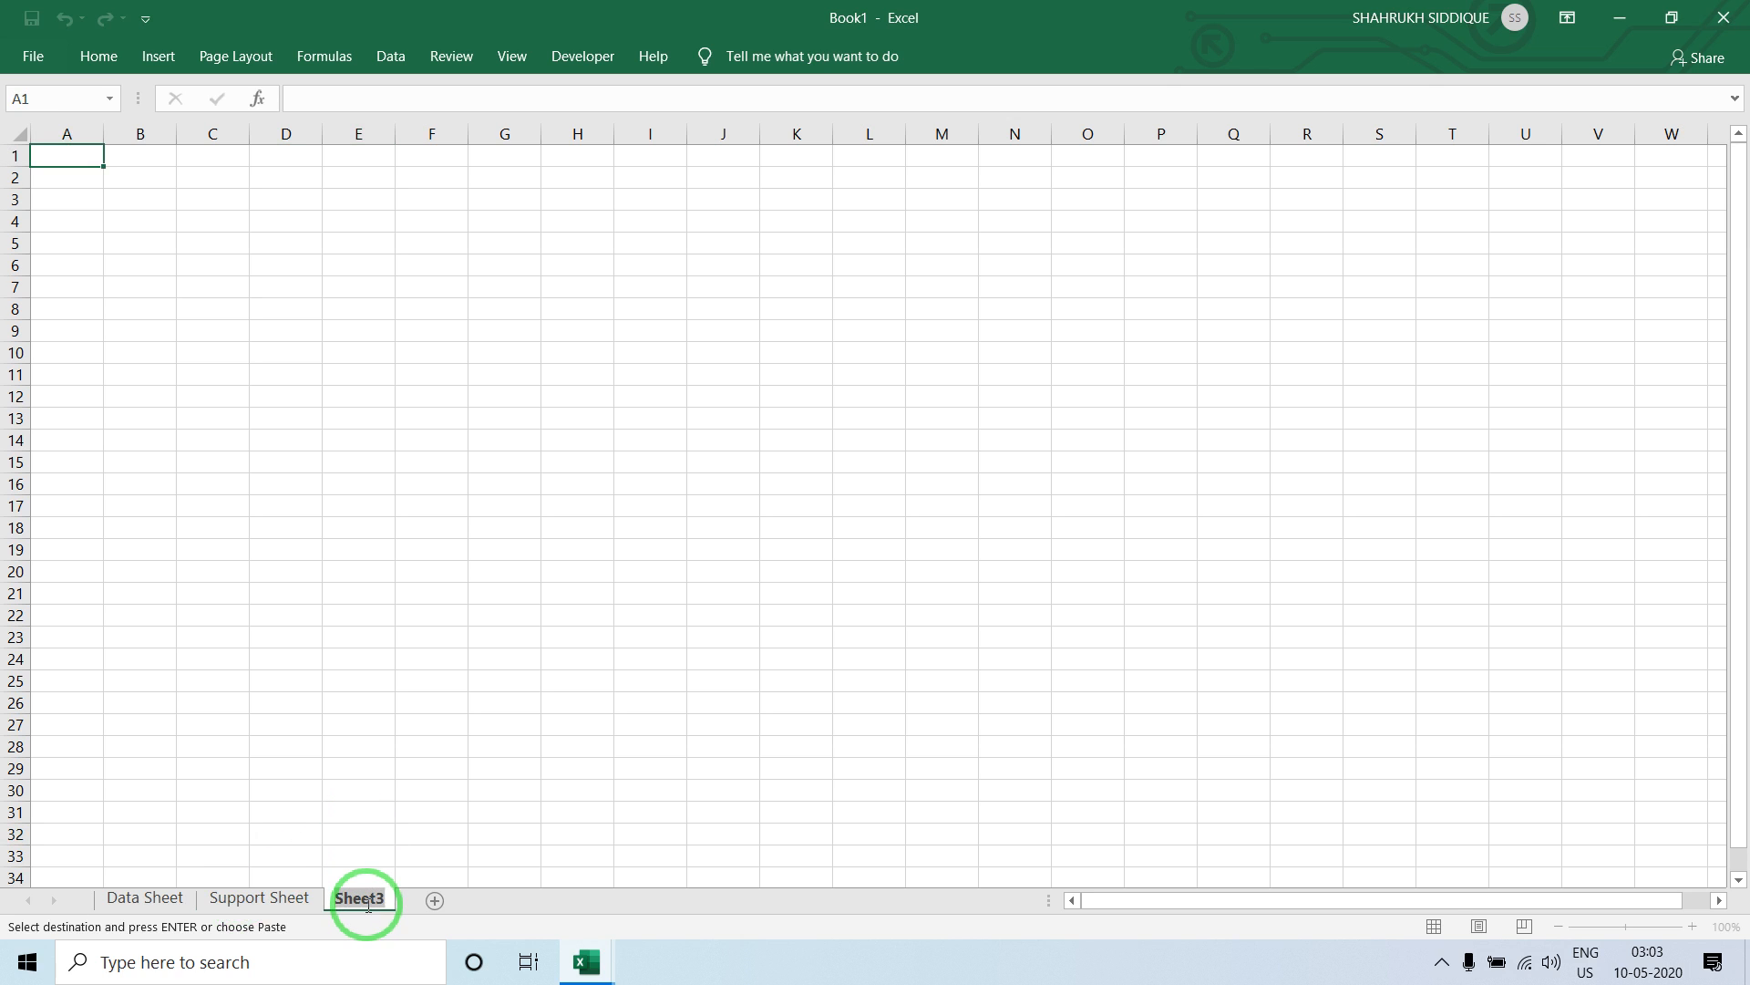
text(Main Shee)
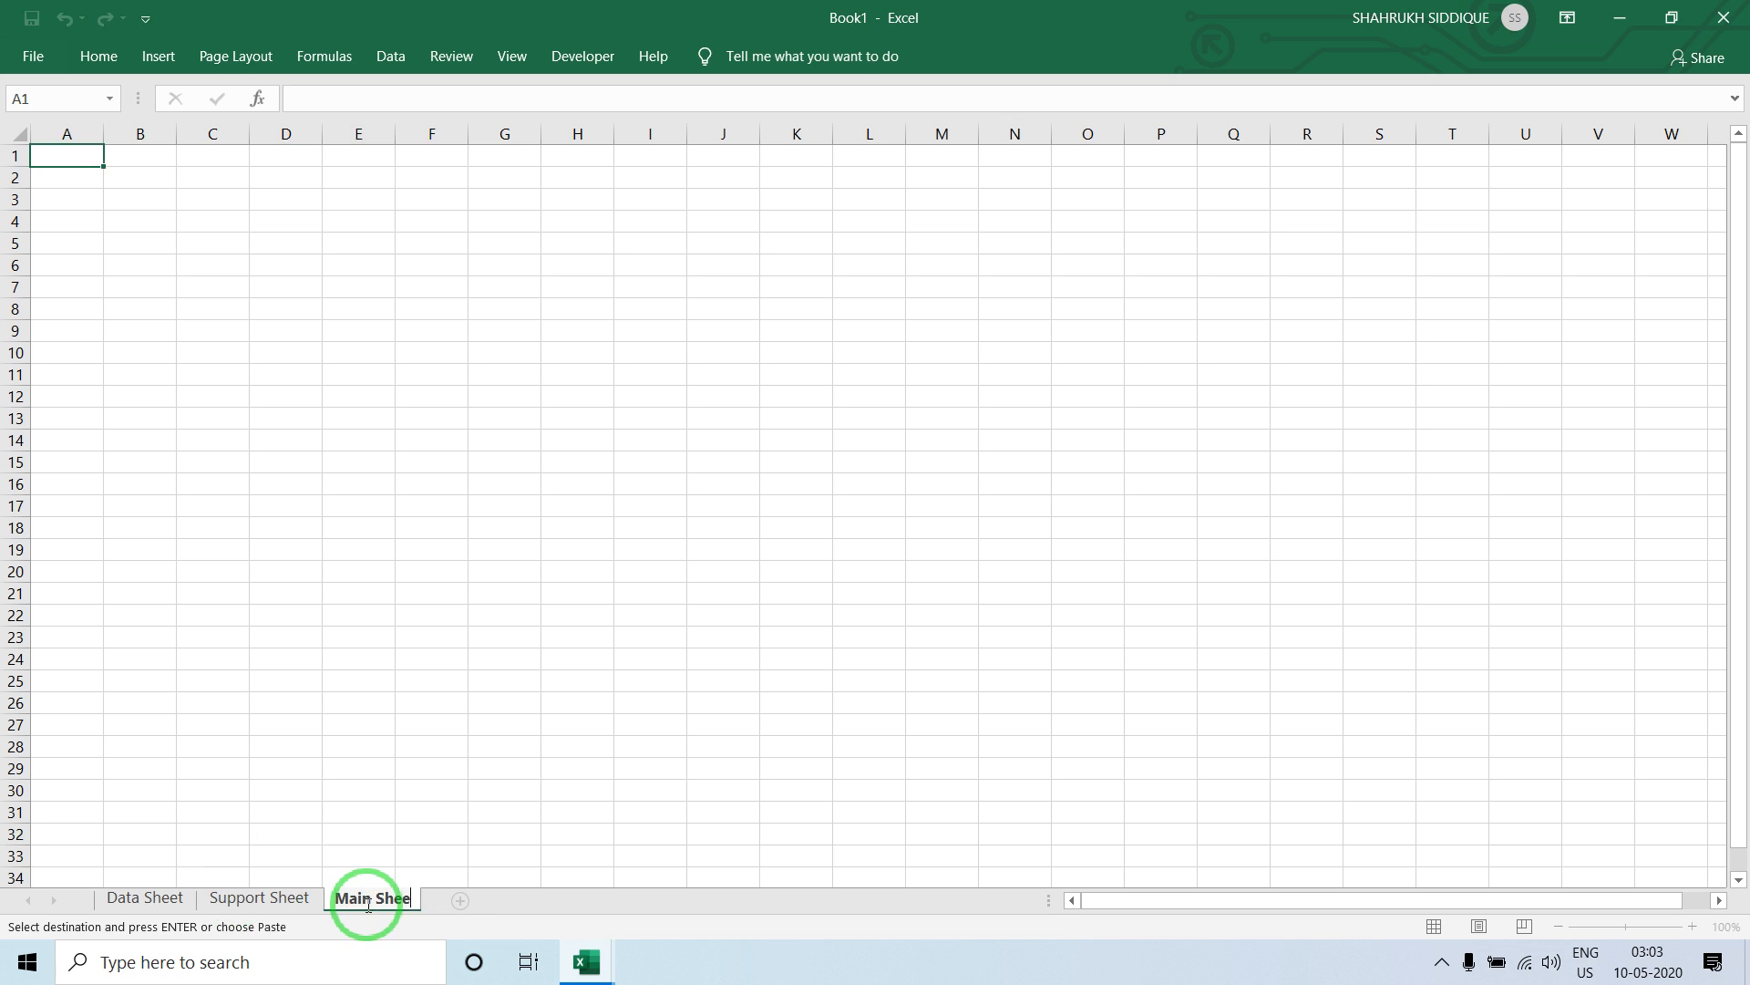
text(t)
key(Return)
click(181, 905)
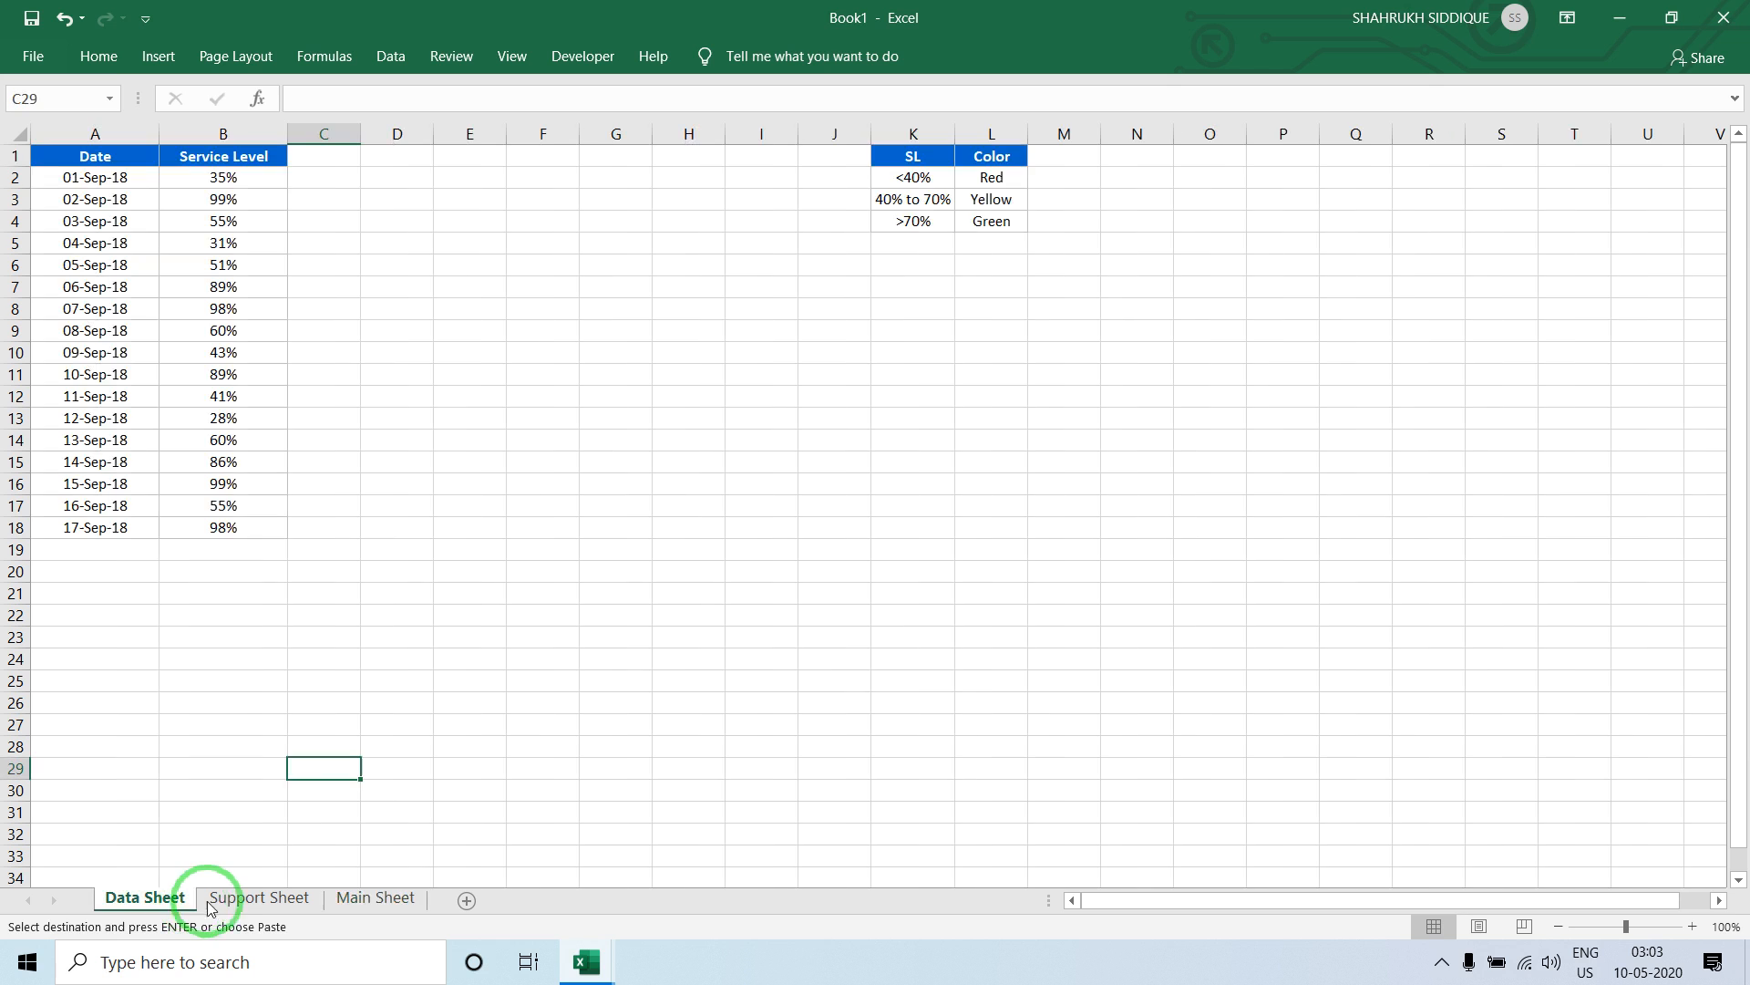
click(264, 898)
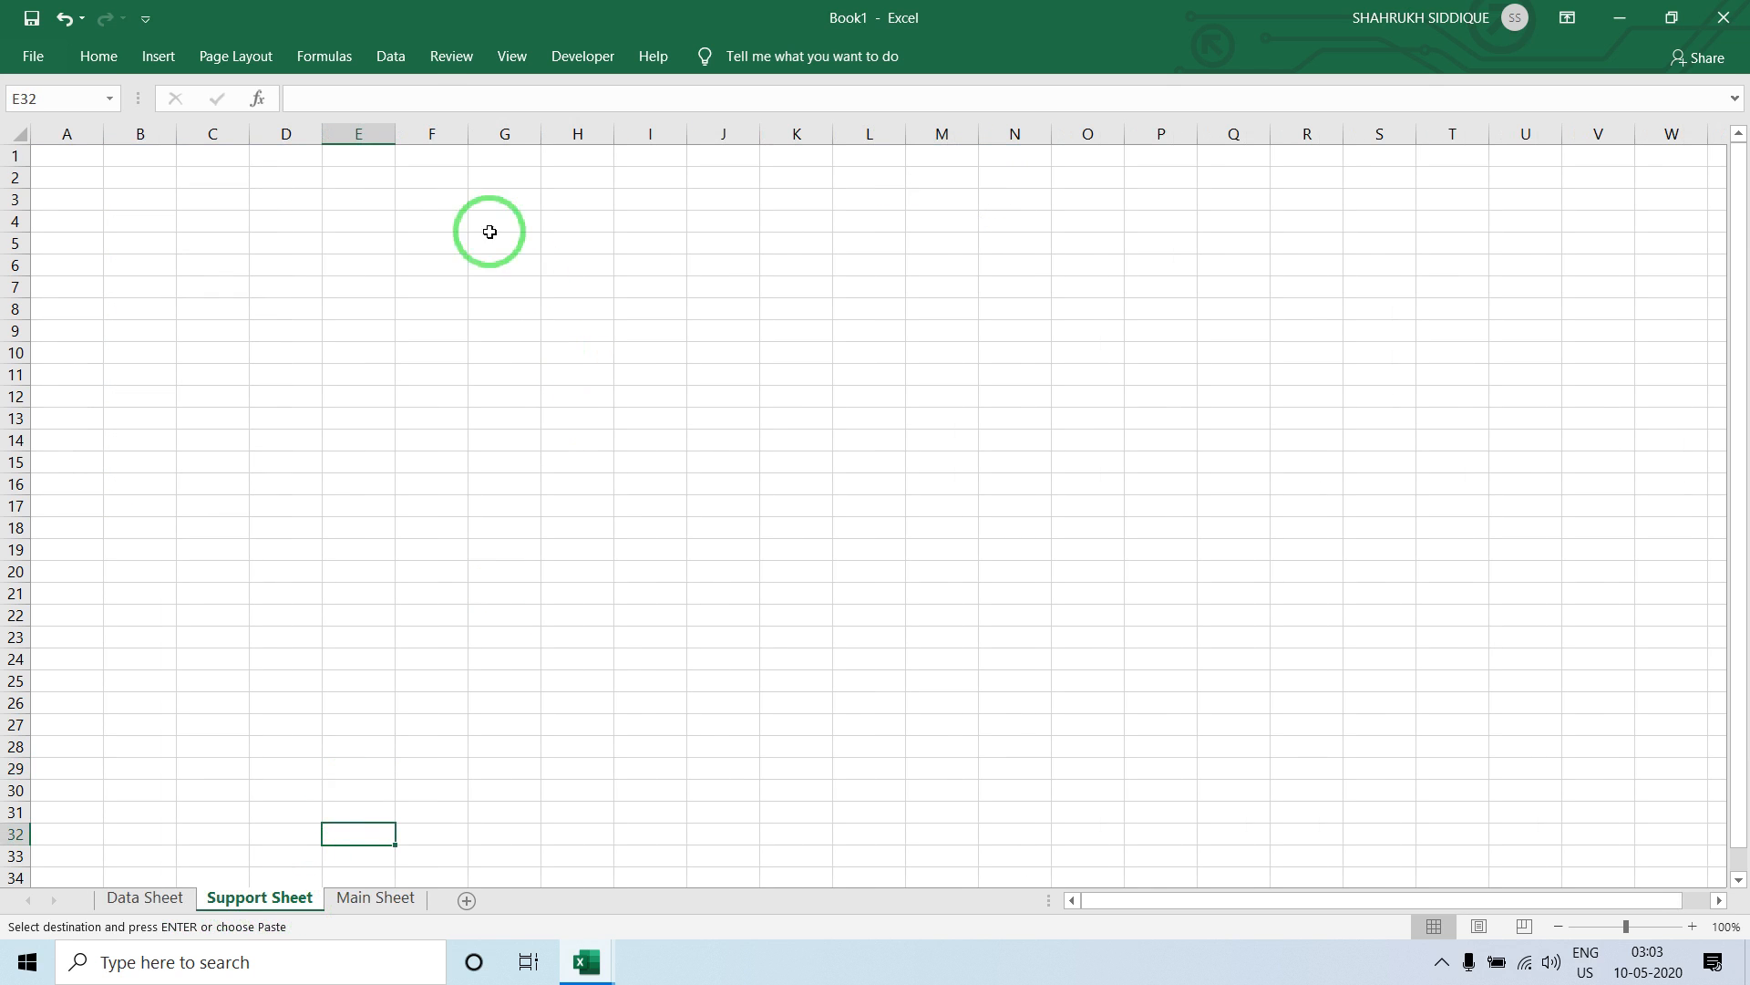
Merge C4:D4 and enter the label 'Selected Date'
drag(235, 219, 284, 221)
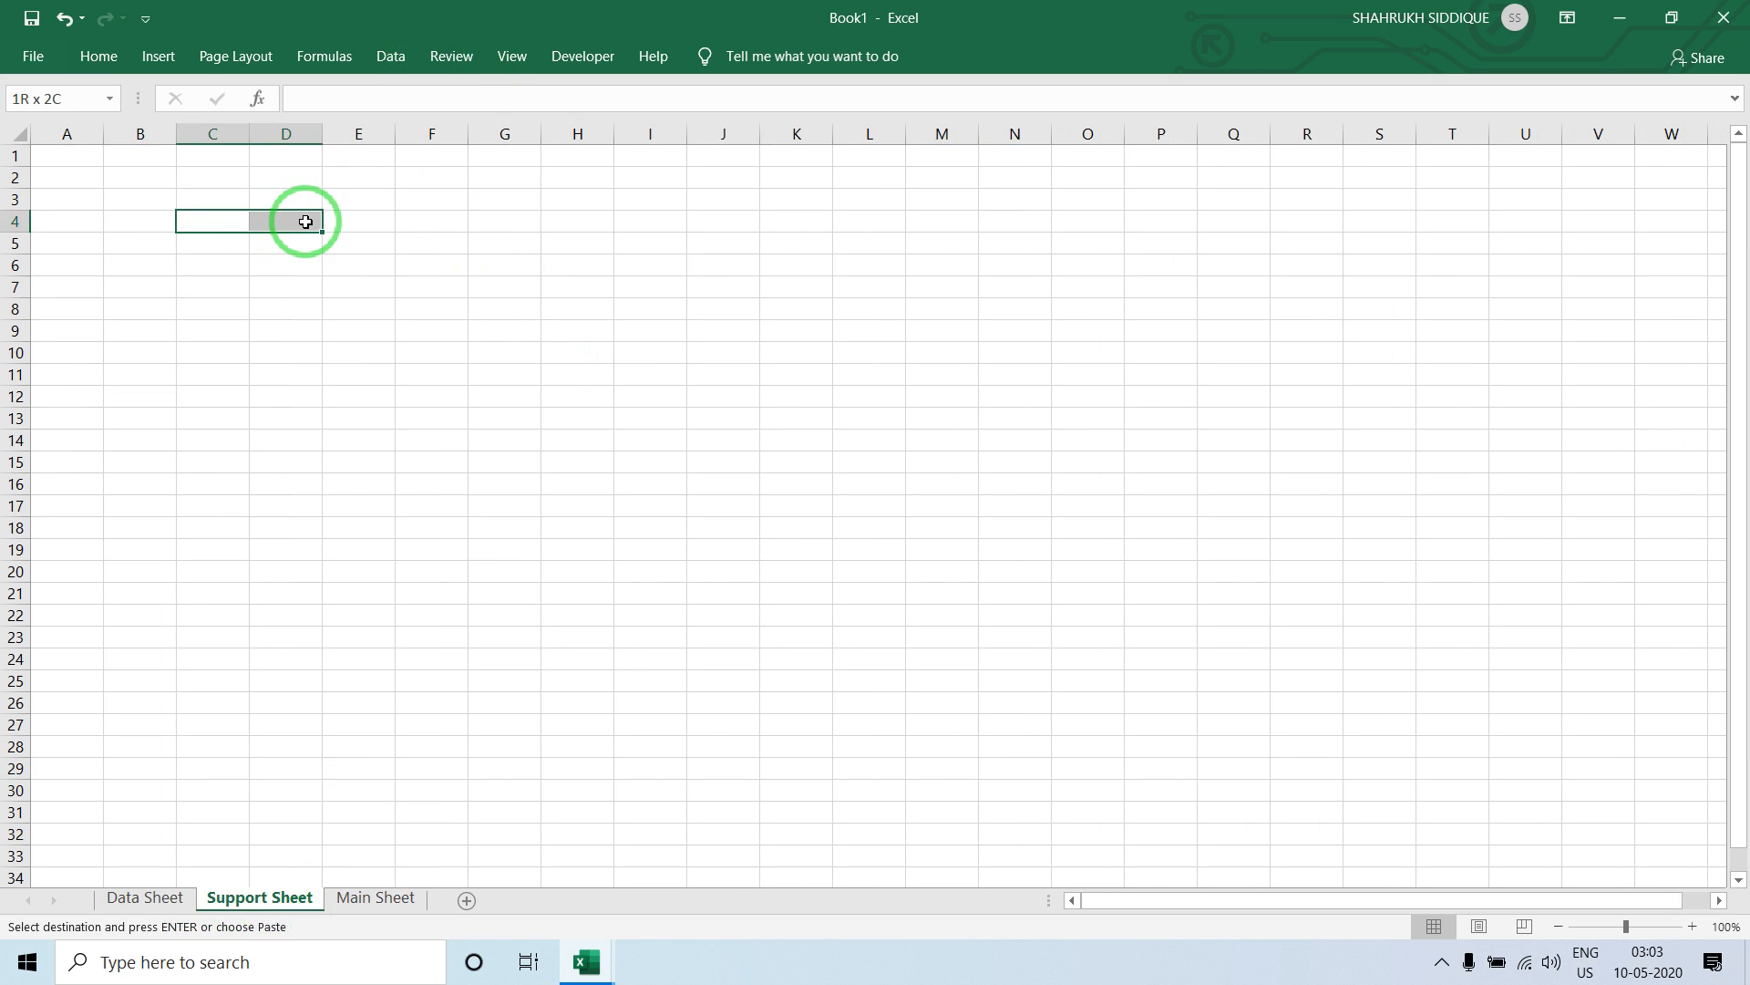
click(118, 61)
click(648, 135)
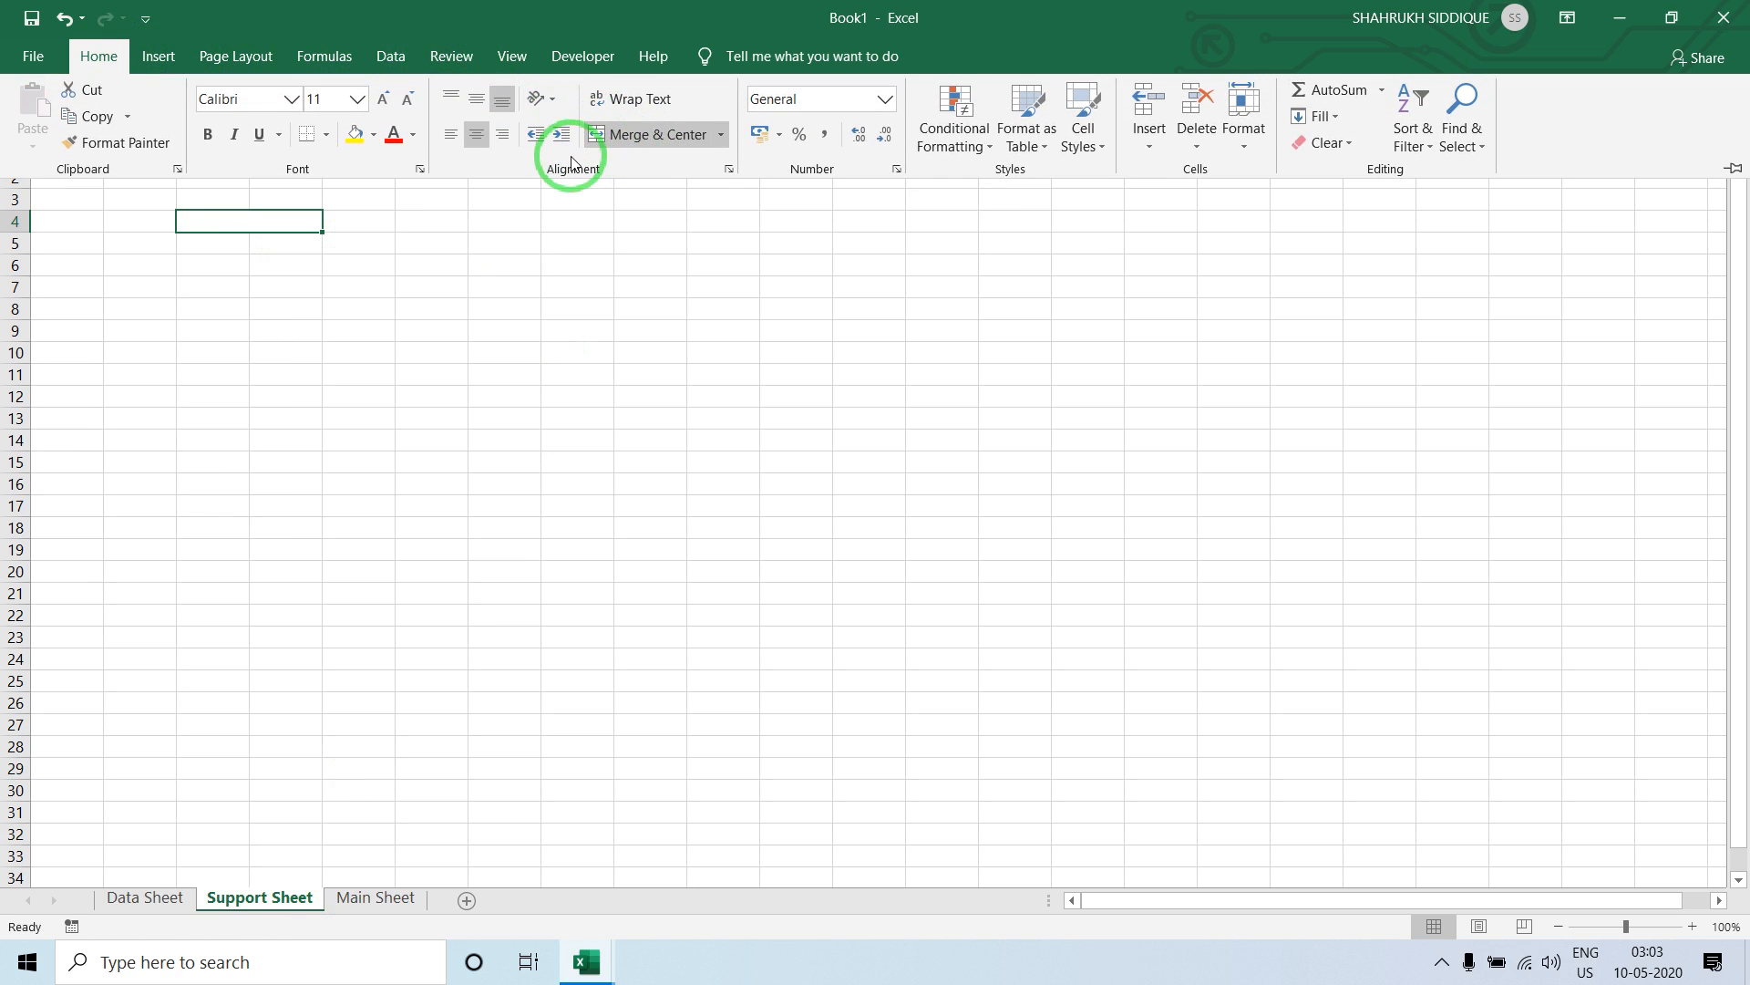
text(S)
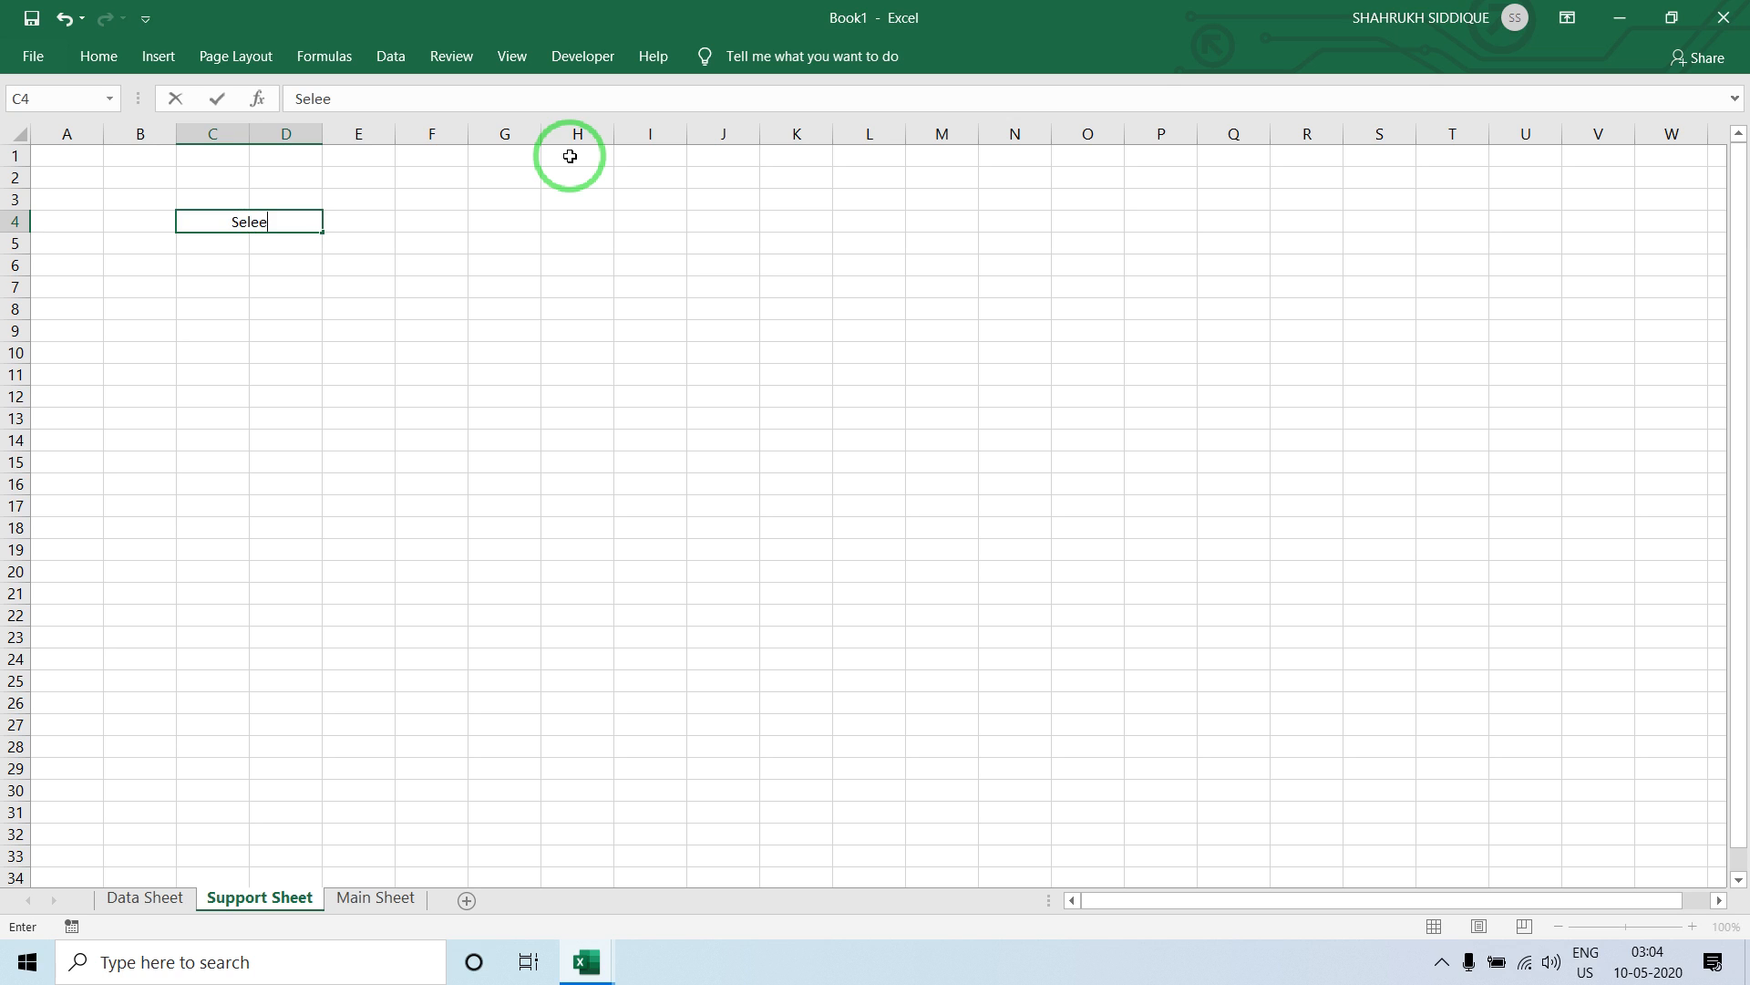
text(elected Date)
key(Return)
key(Up)
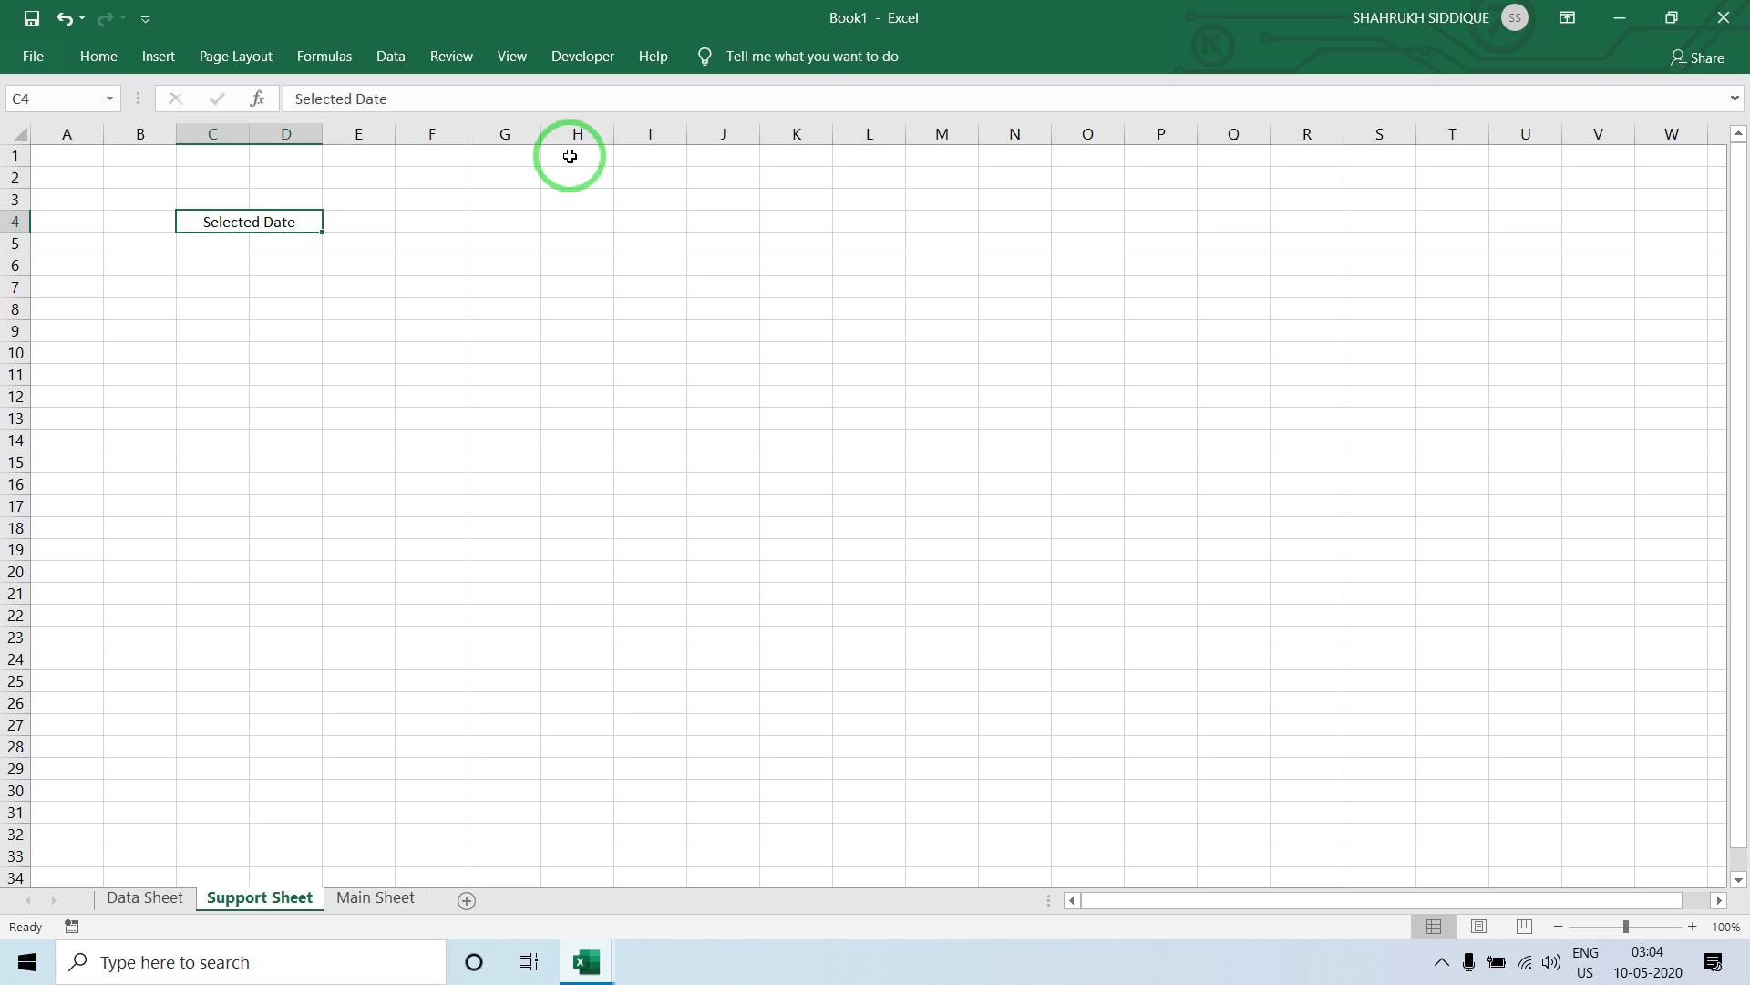
Format the label with yellow fill, black bold text and a larger font size
click(90, 59)
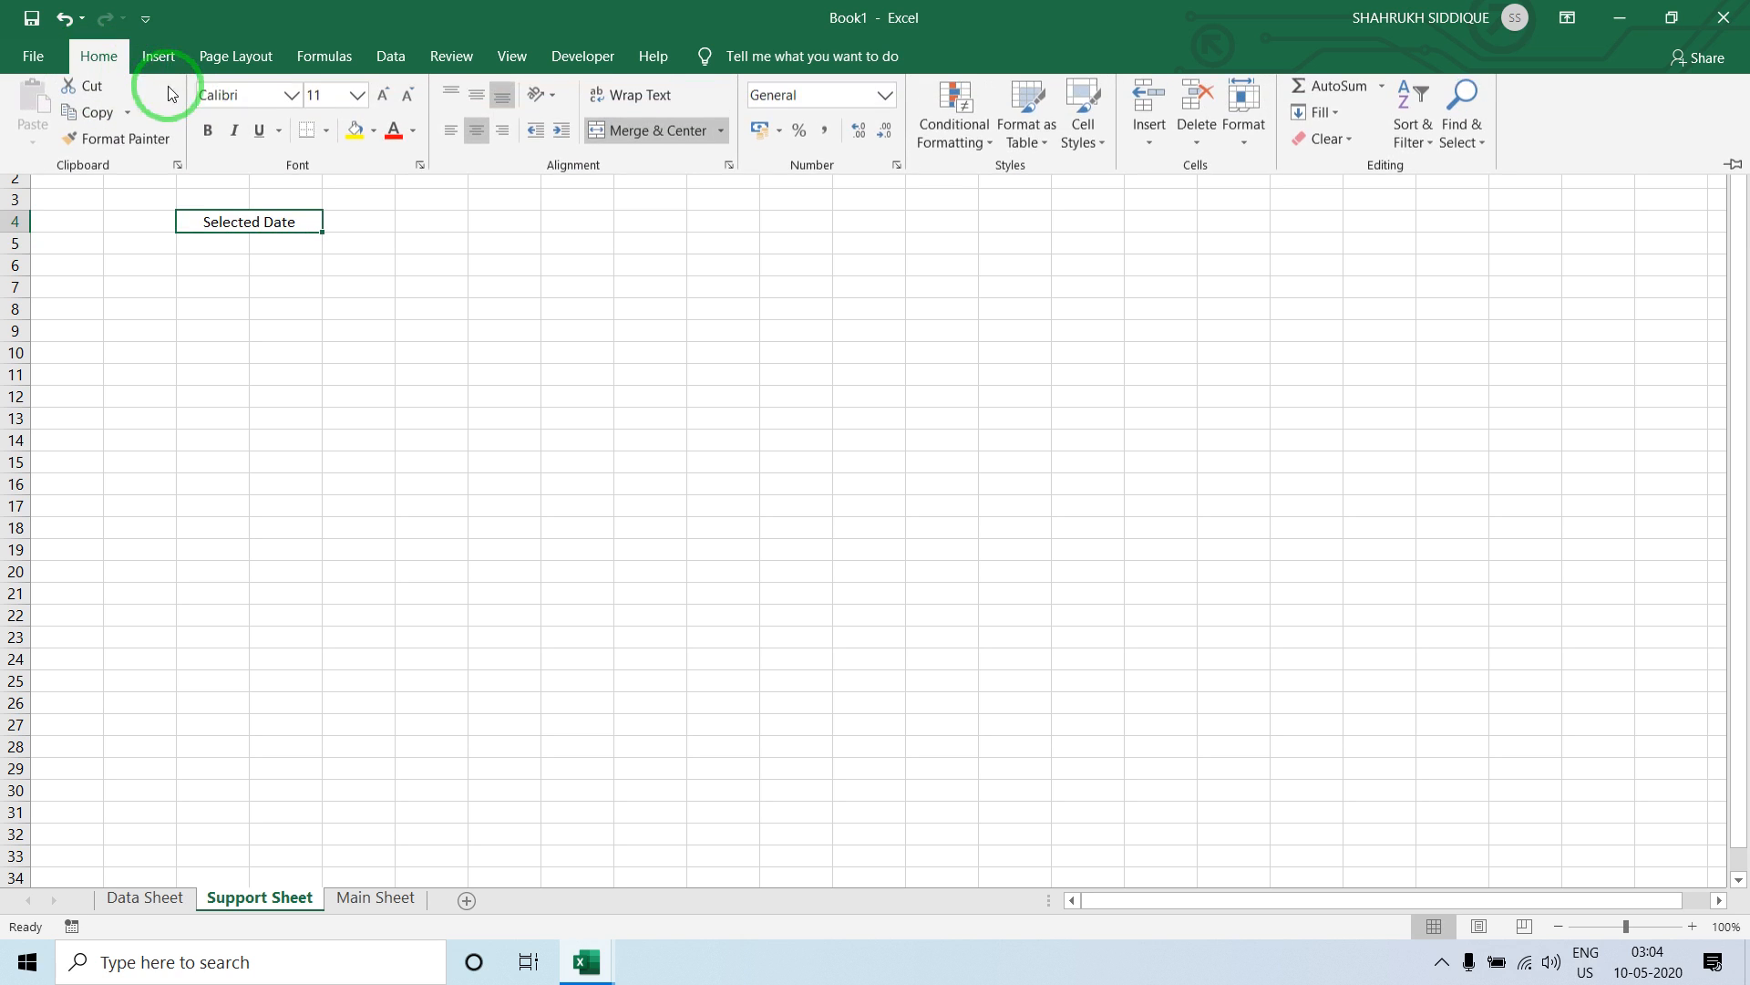
click(355, 137)
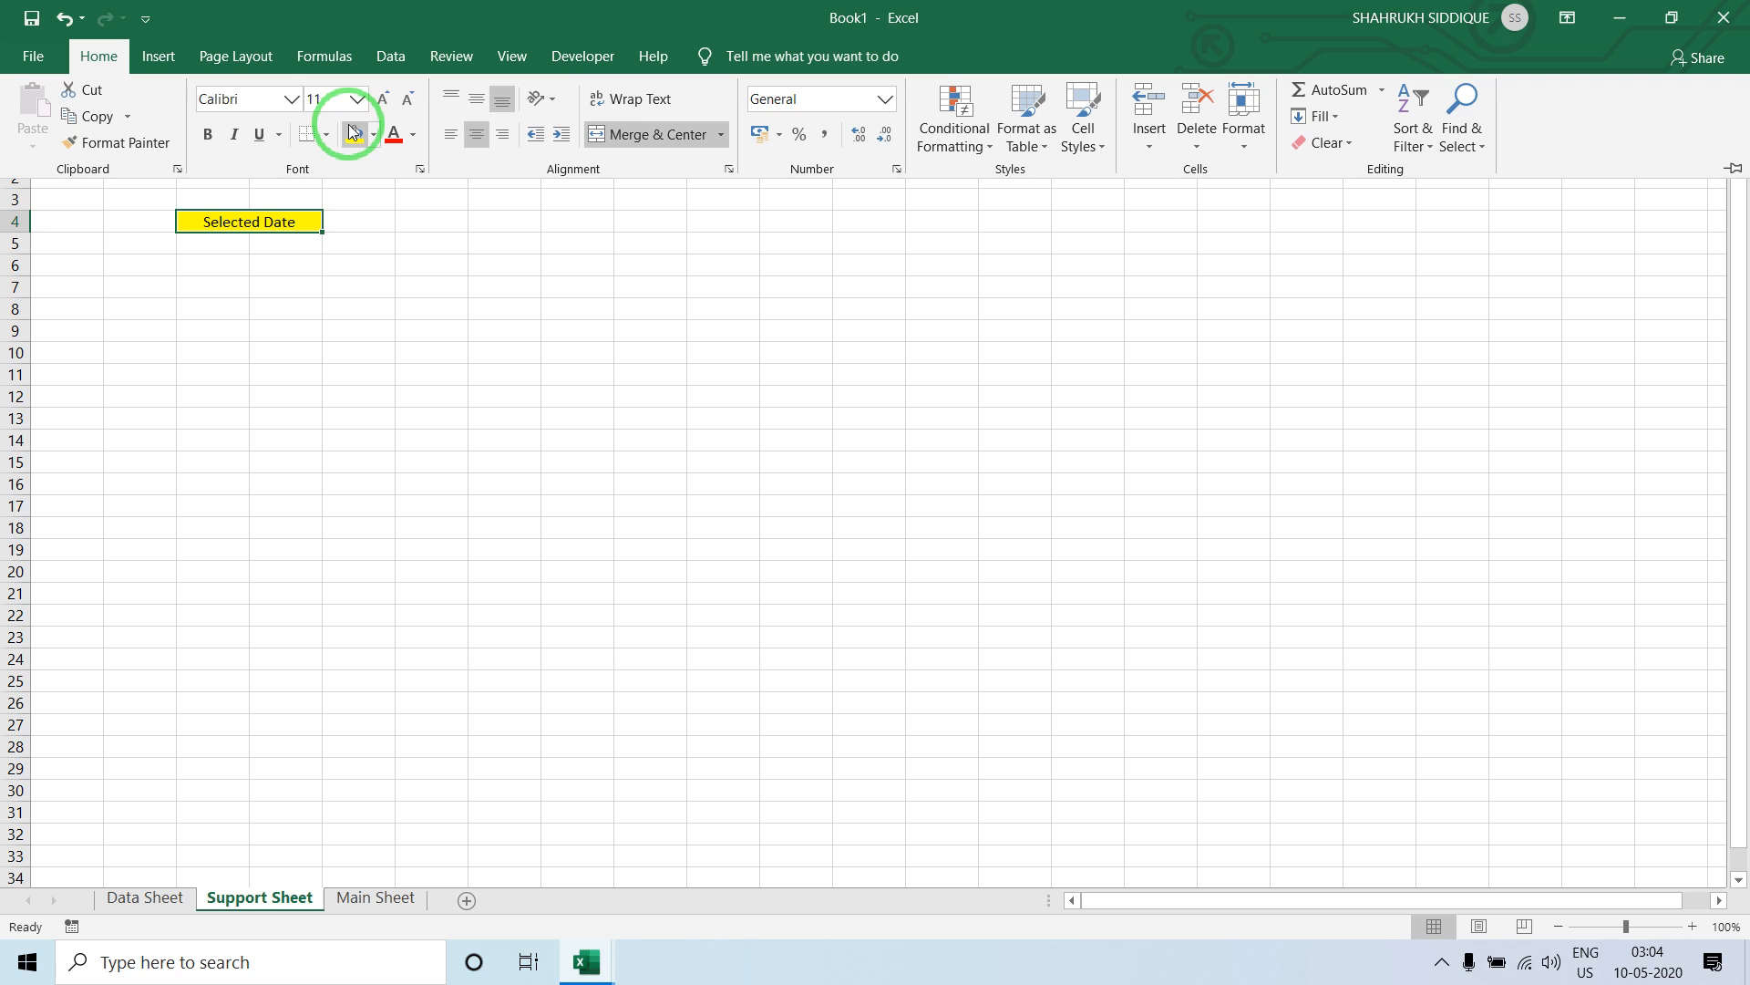
click(413, 134)
click(412, 210)
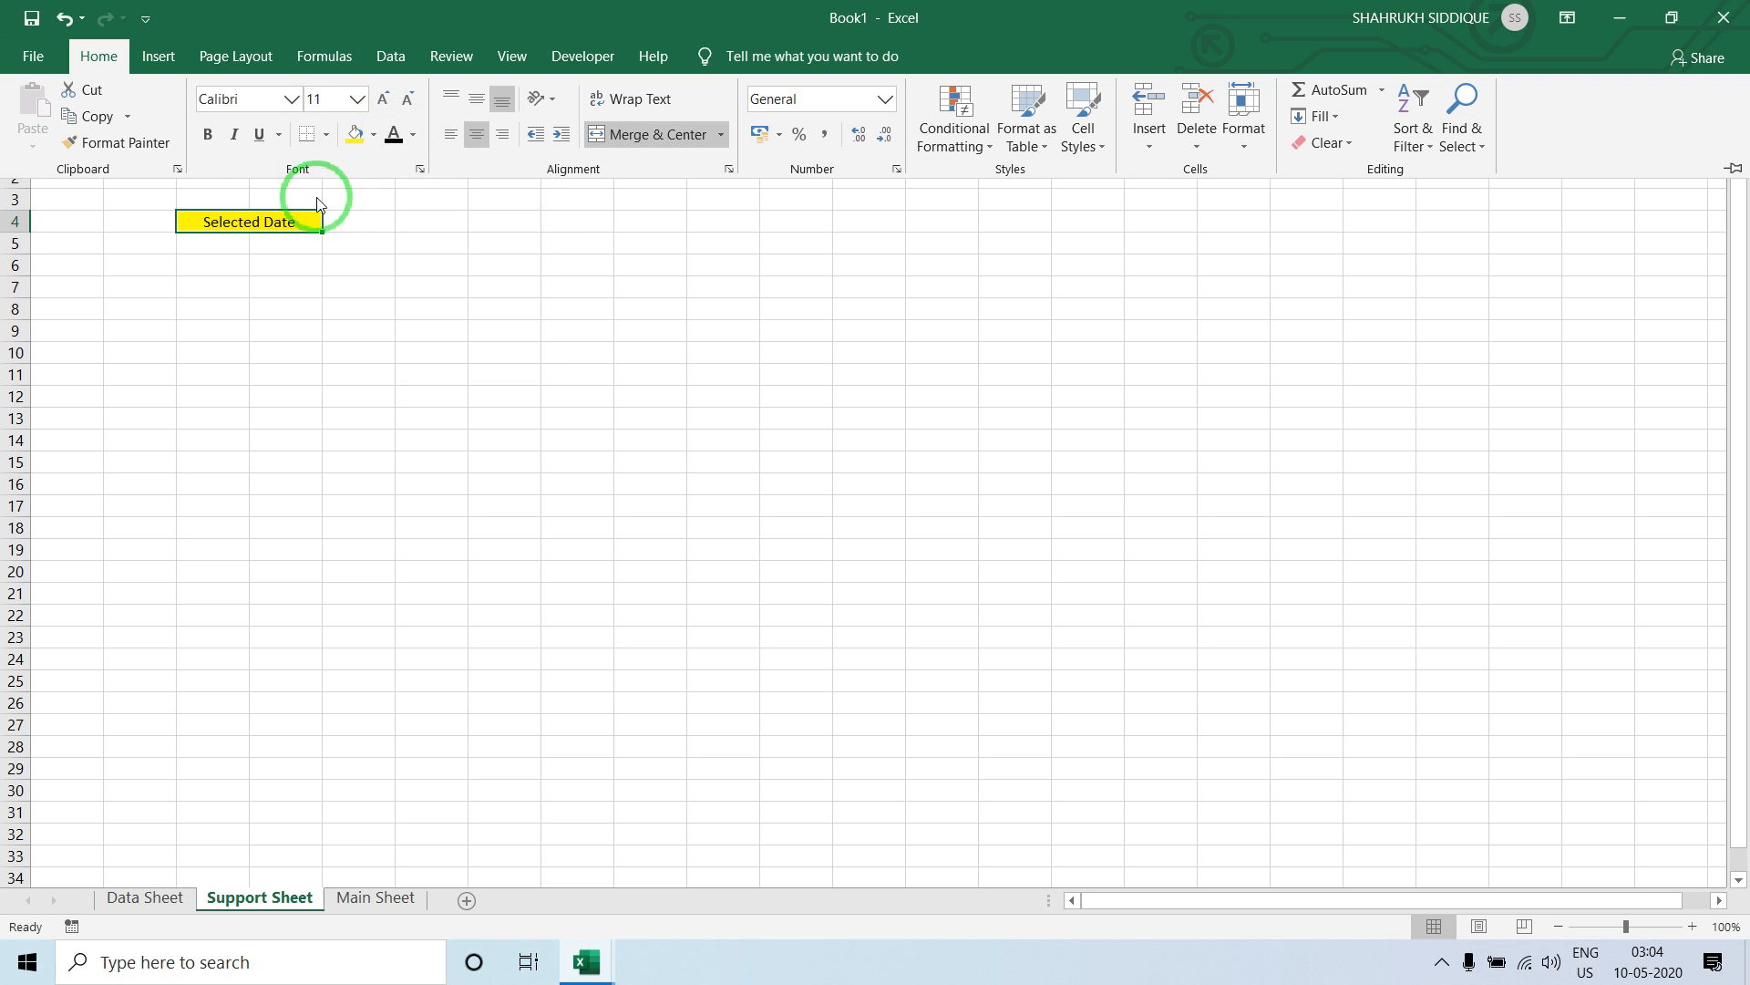
click(210, 135)
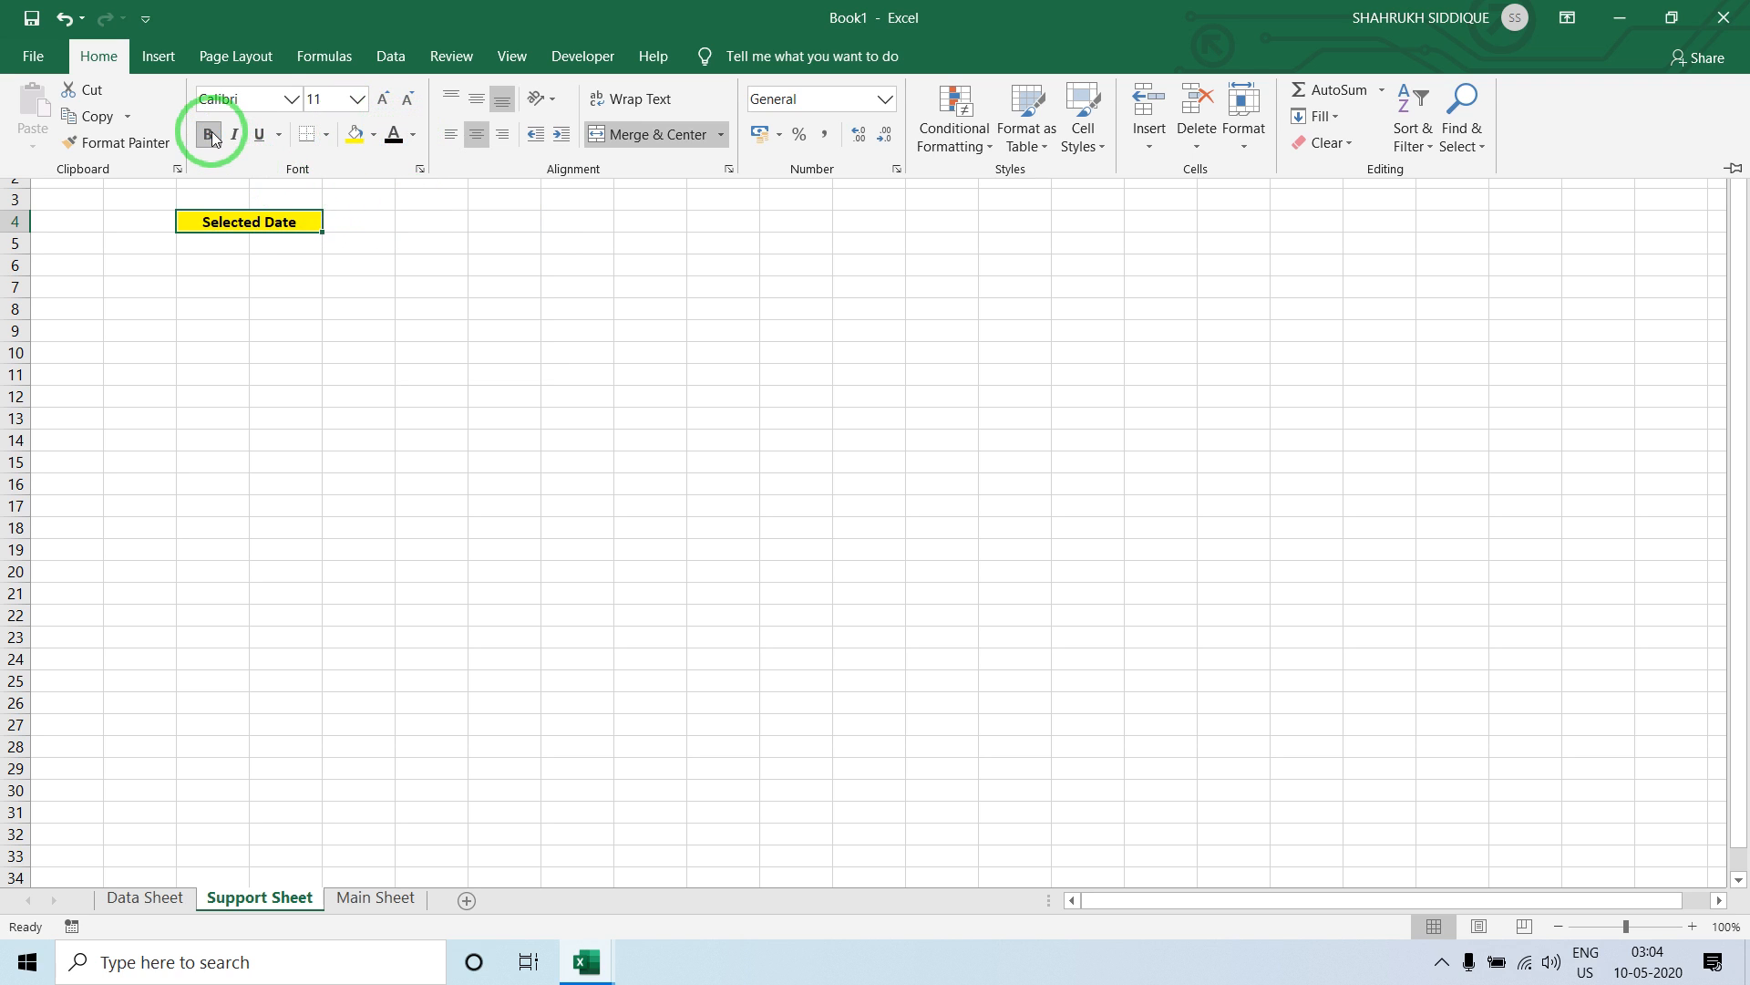
click(381, 101)
click(391, 371)
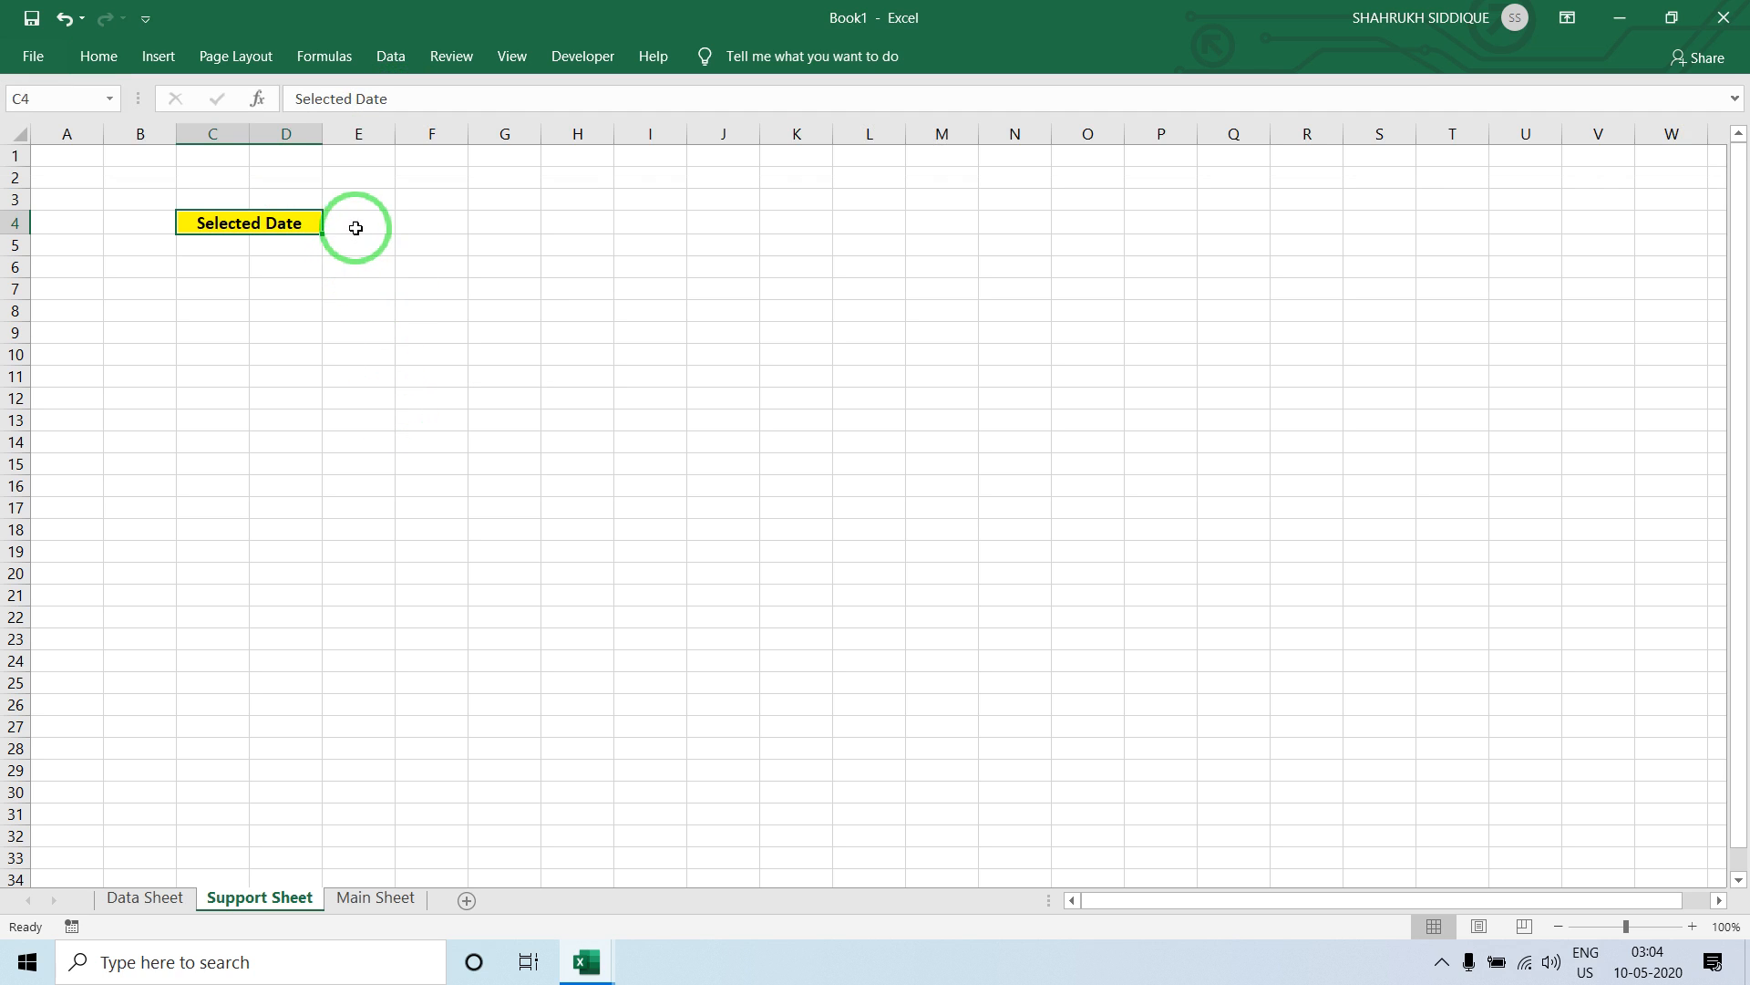
Merge and center E4:F4 beside the label
drag(352, 223, 422, 228)
click(158, 56)
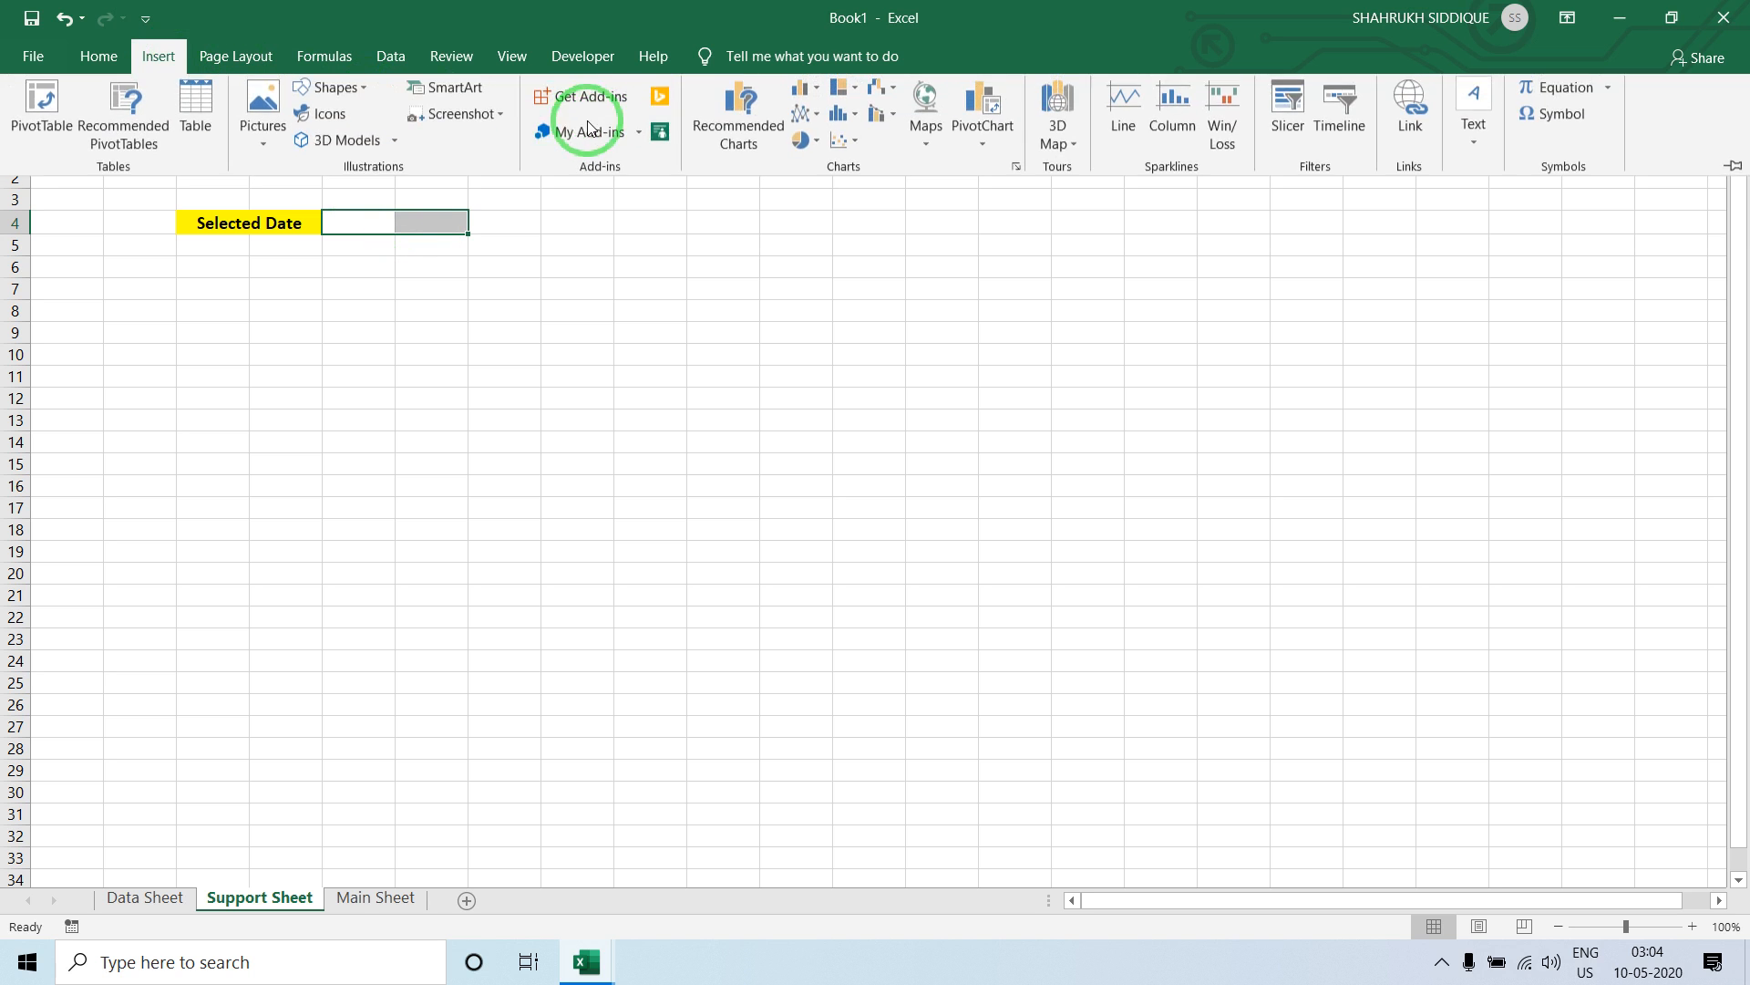
click(122, 53)
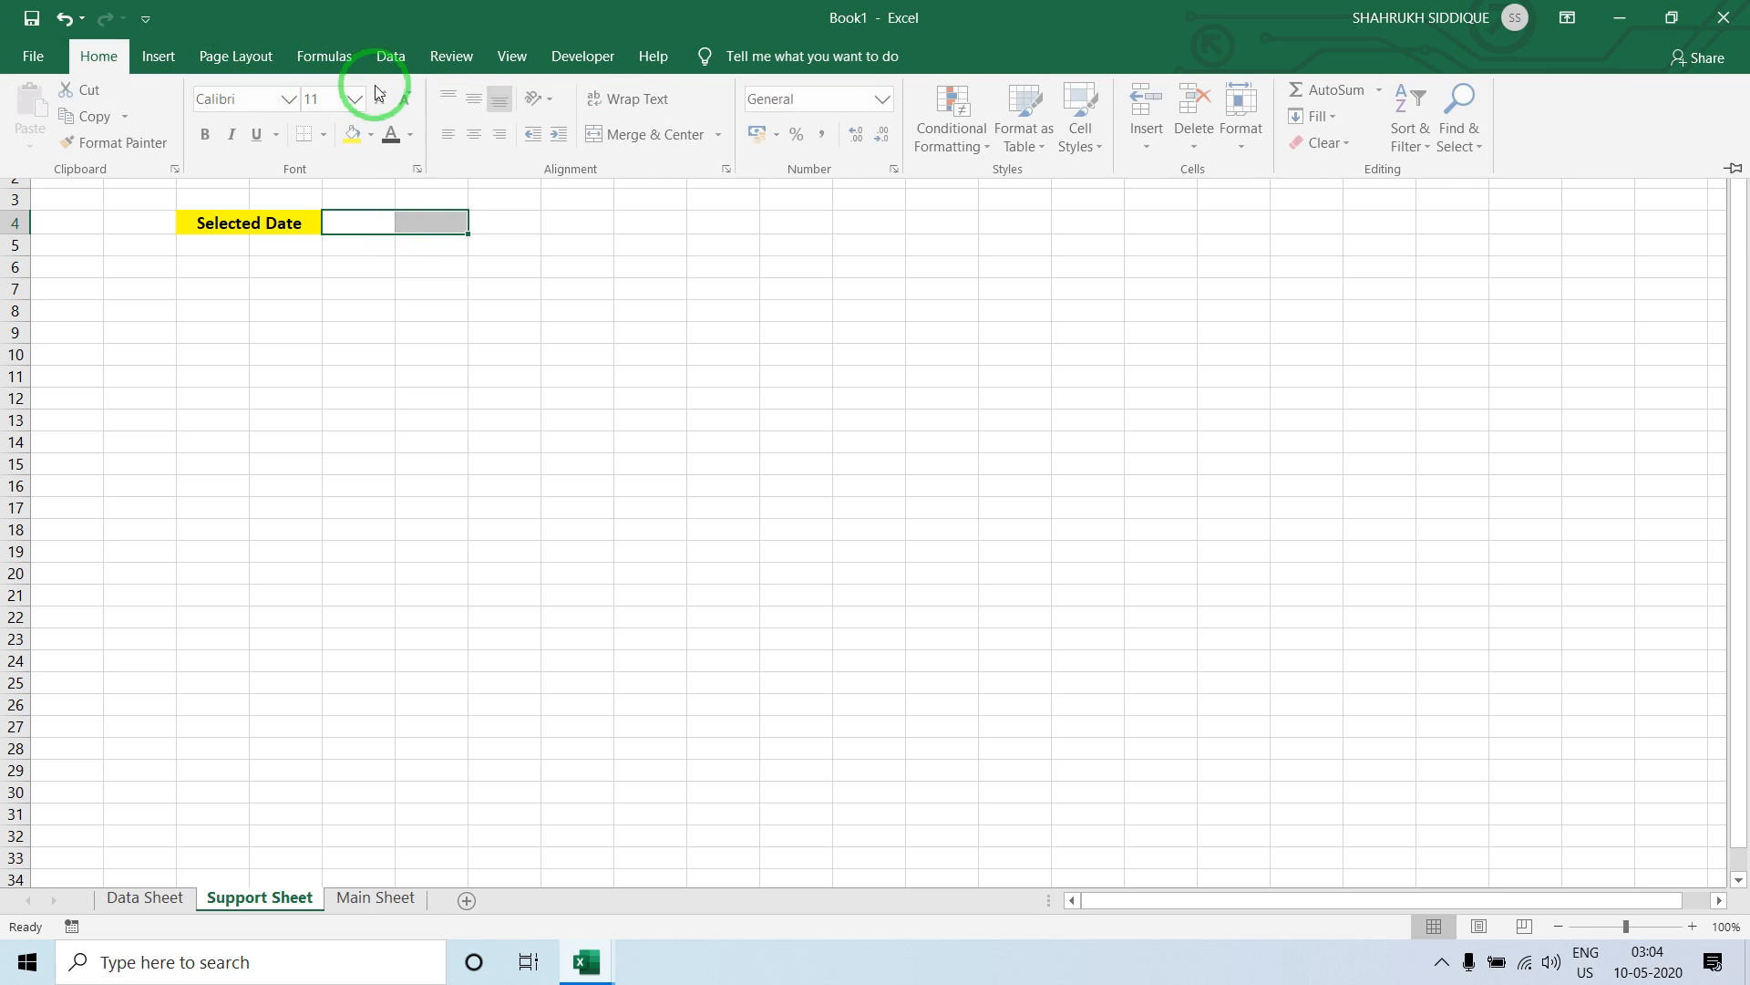
click(647, 138)
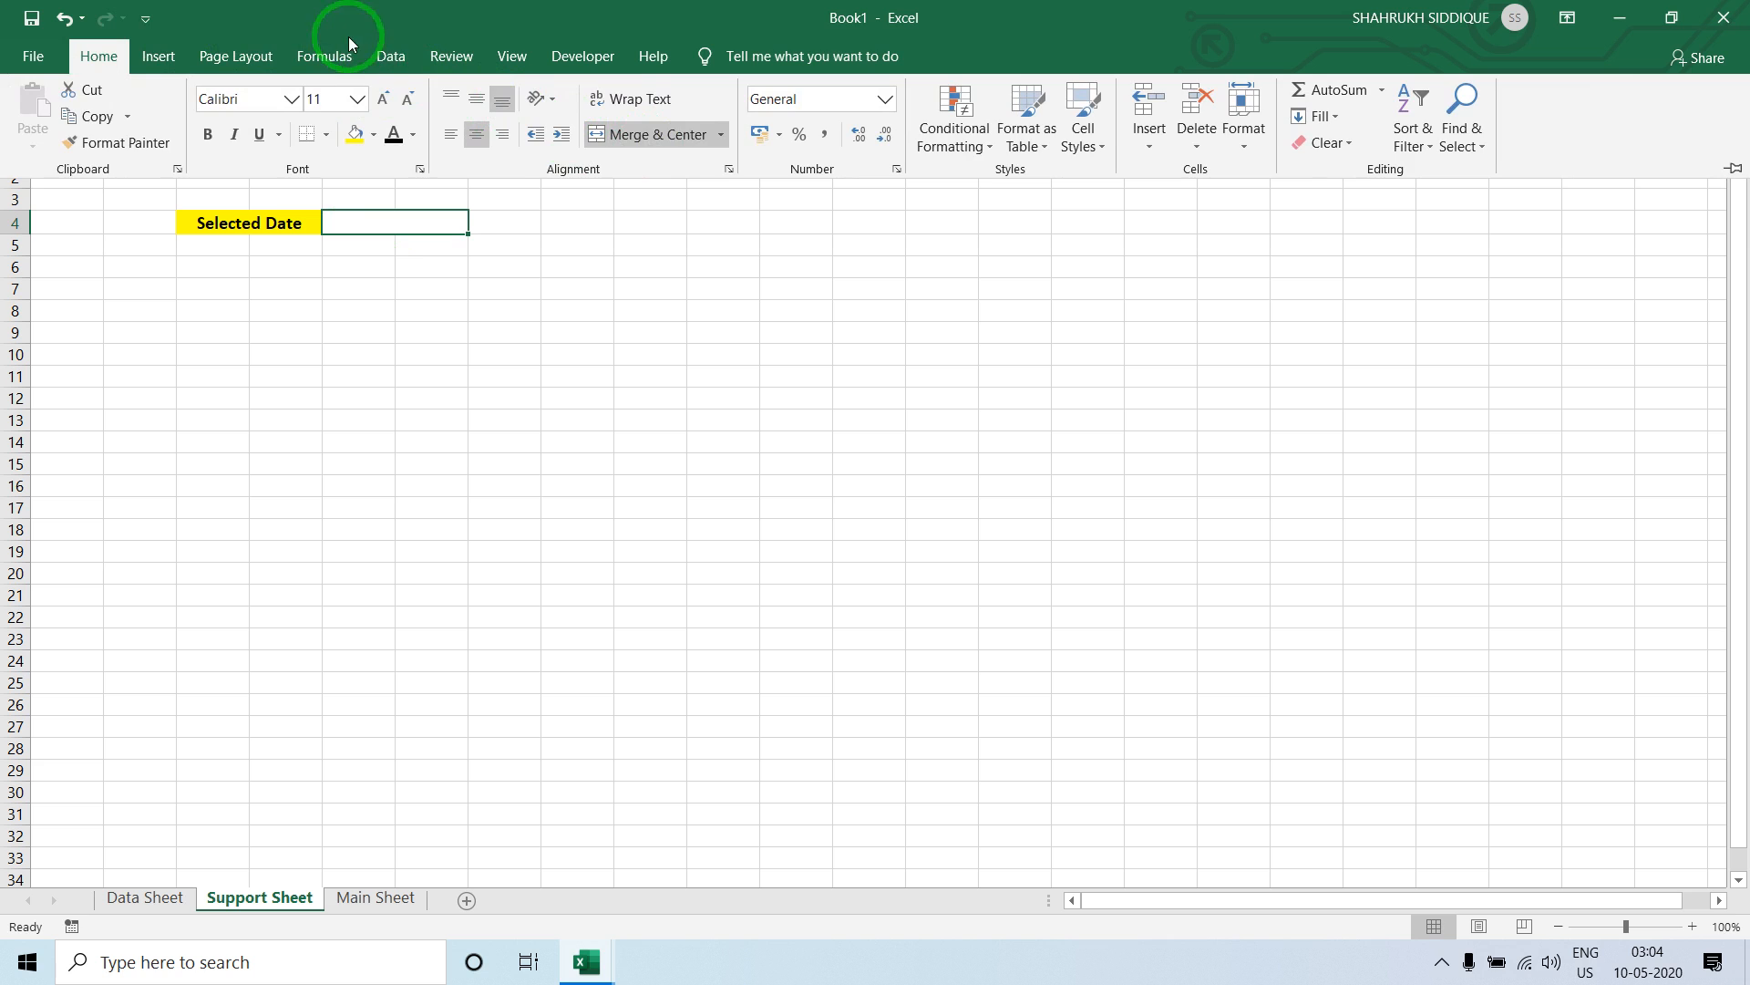
Give merged cell E4 List data validation with source 'Data Sheet'!$A$2:$A$18
click(391, 56)
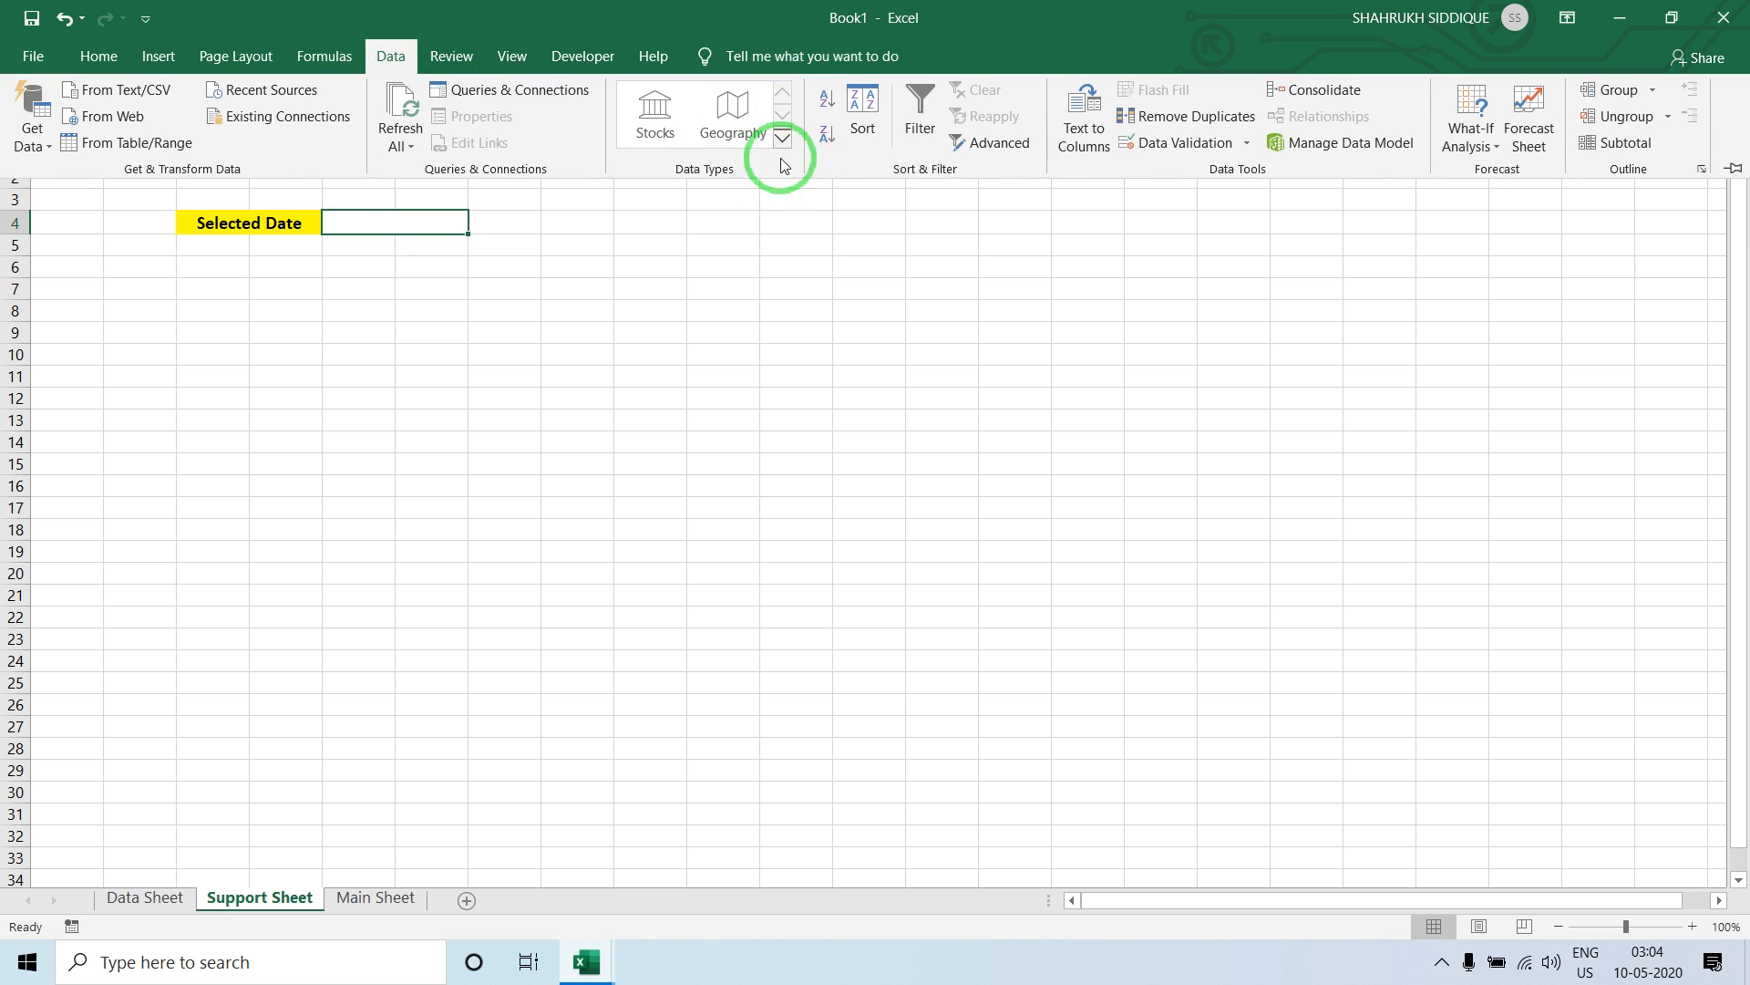
click(1162, 146)
click(1012, 542)
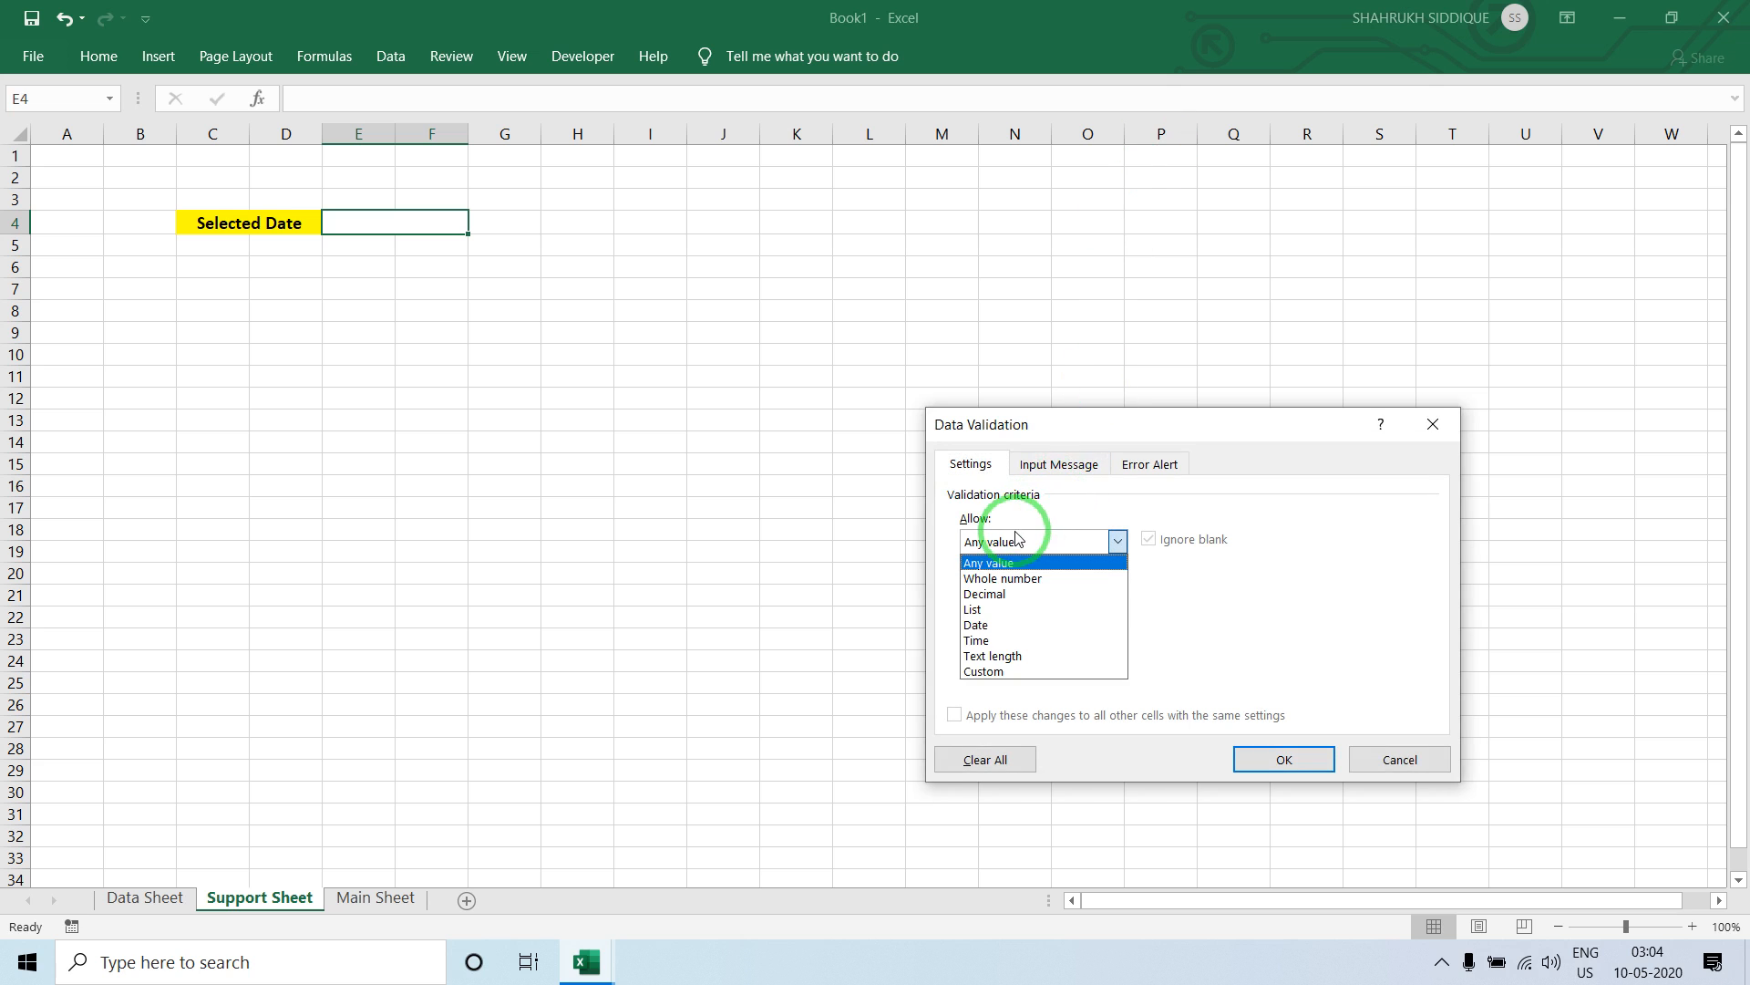
click(989, 624)
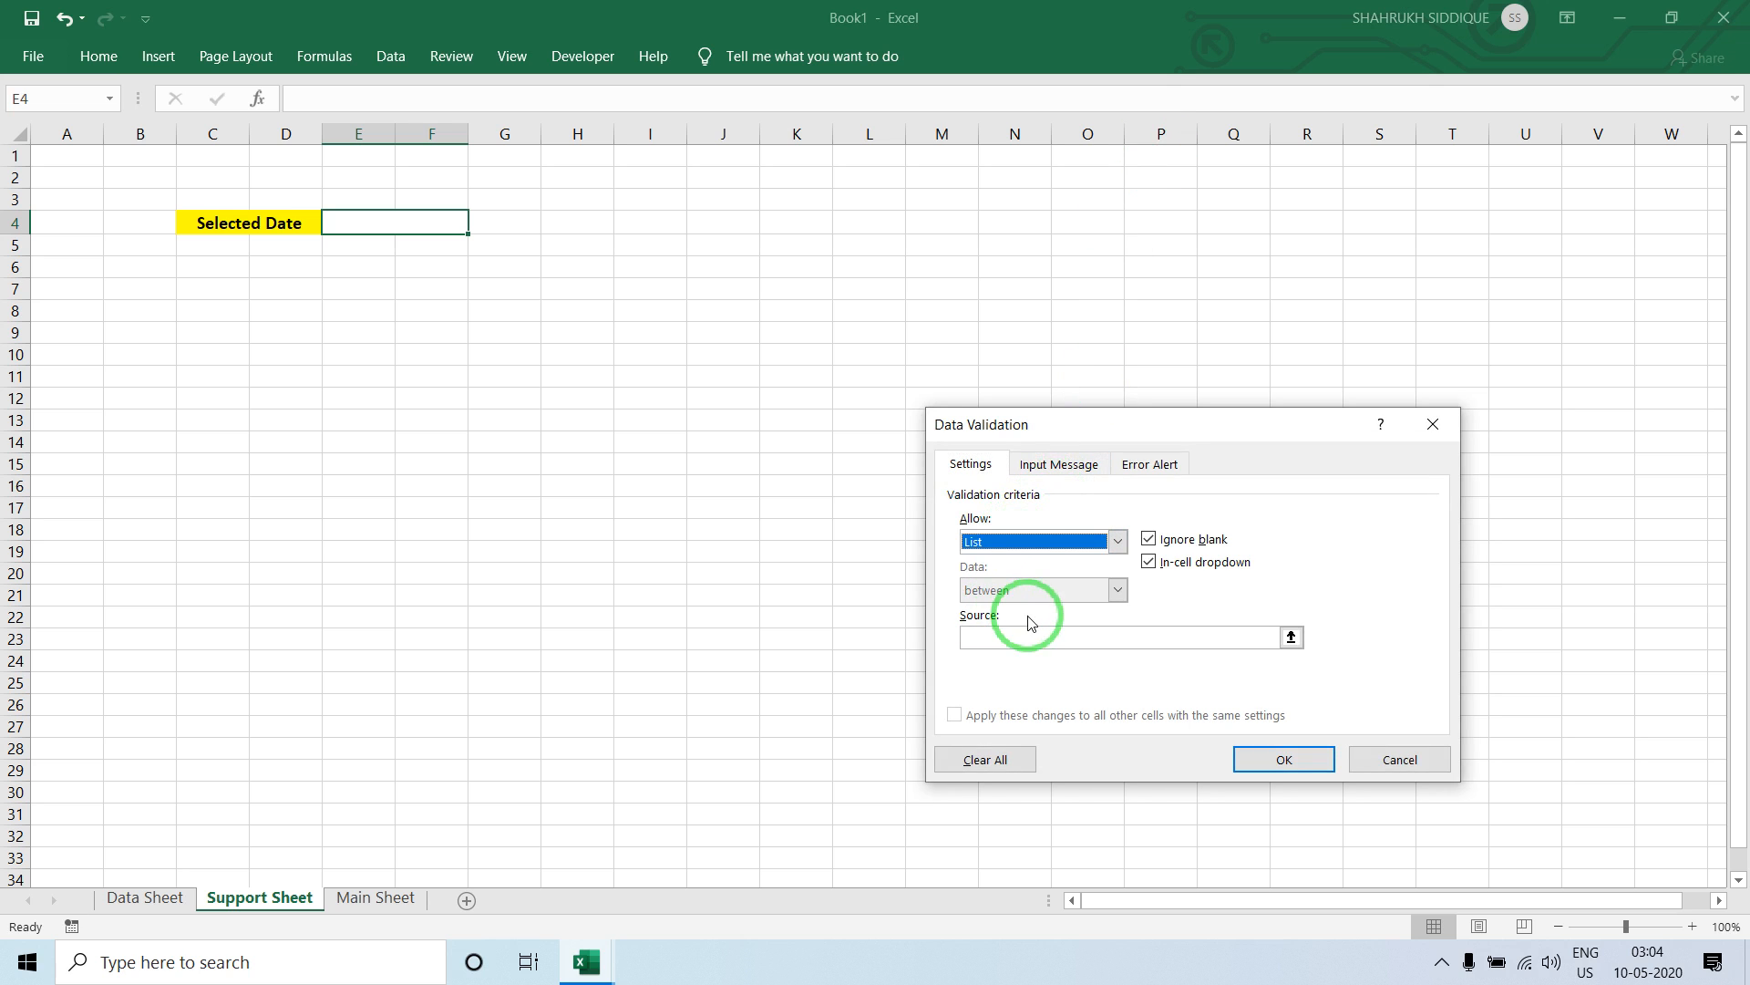
click(1290, 636)
click(136, 898)
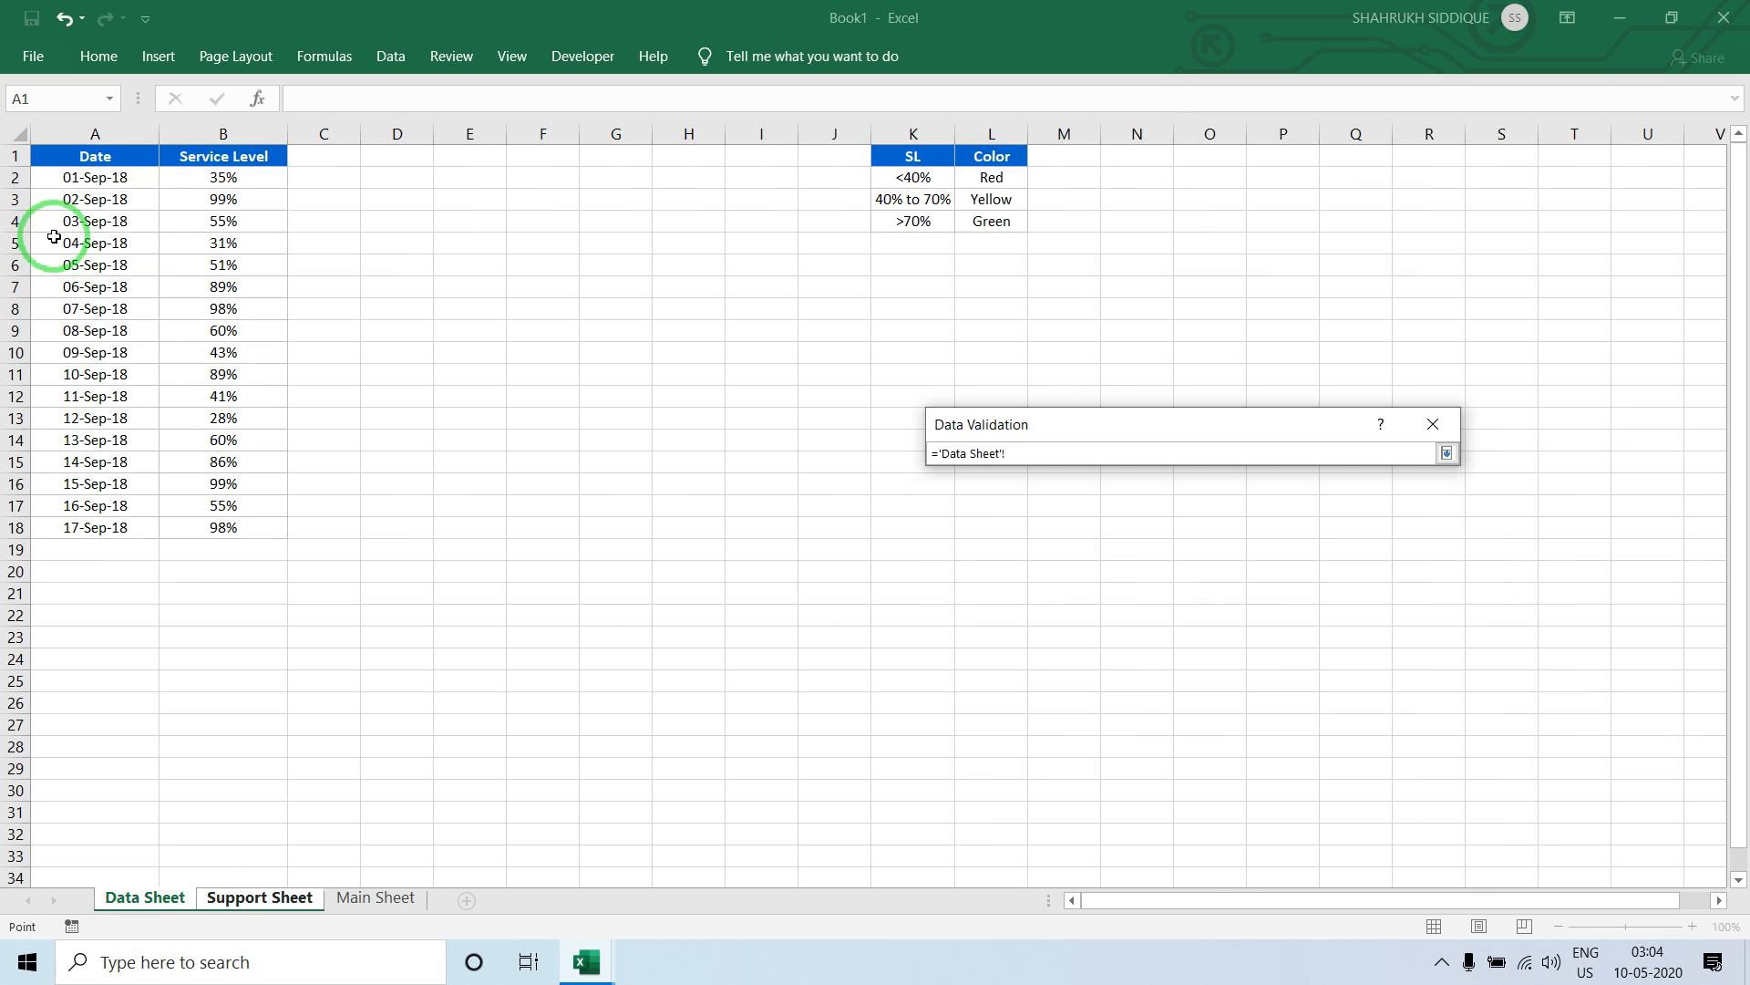
drag(64, 173, 58, 531)
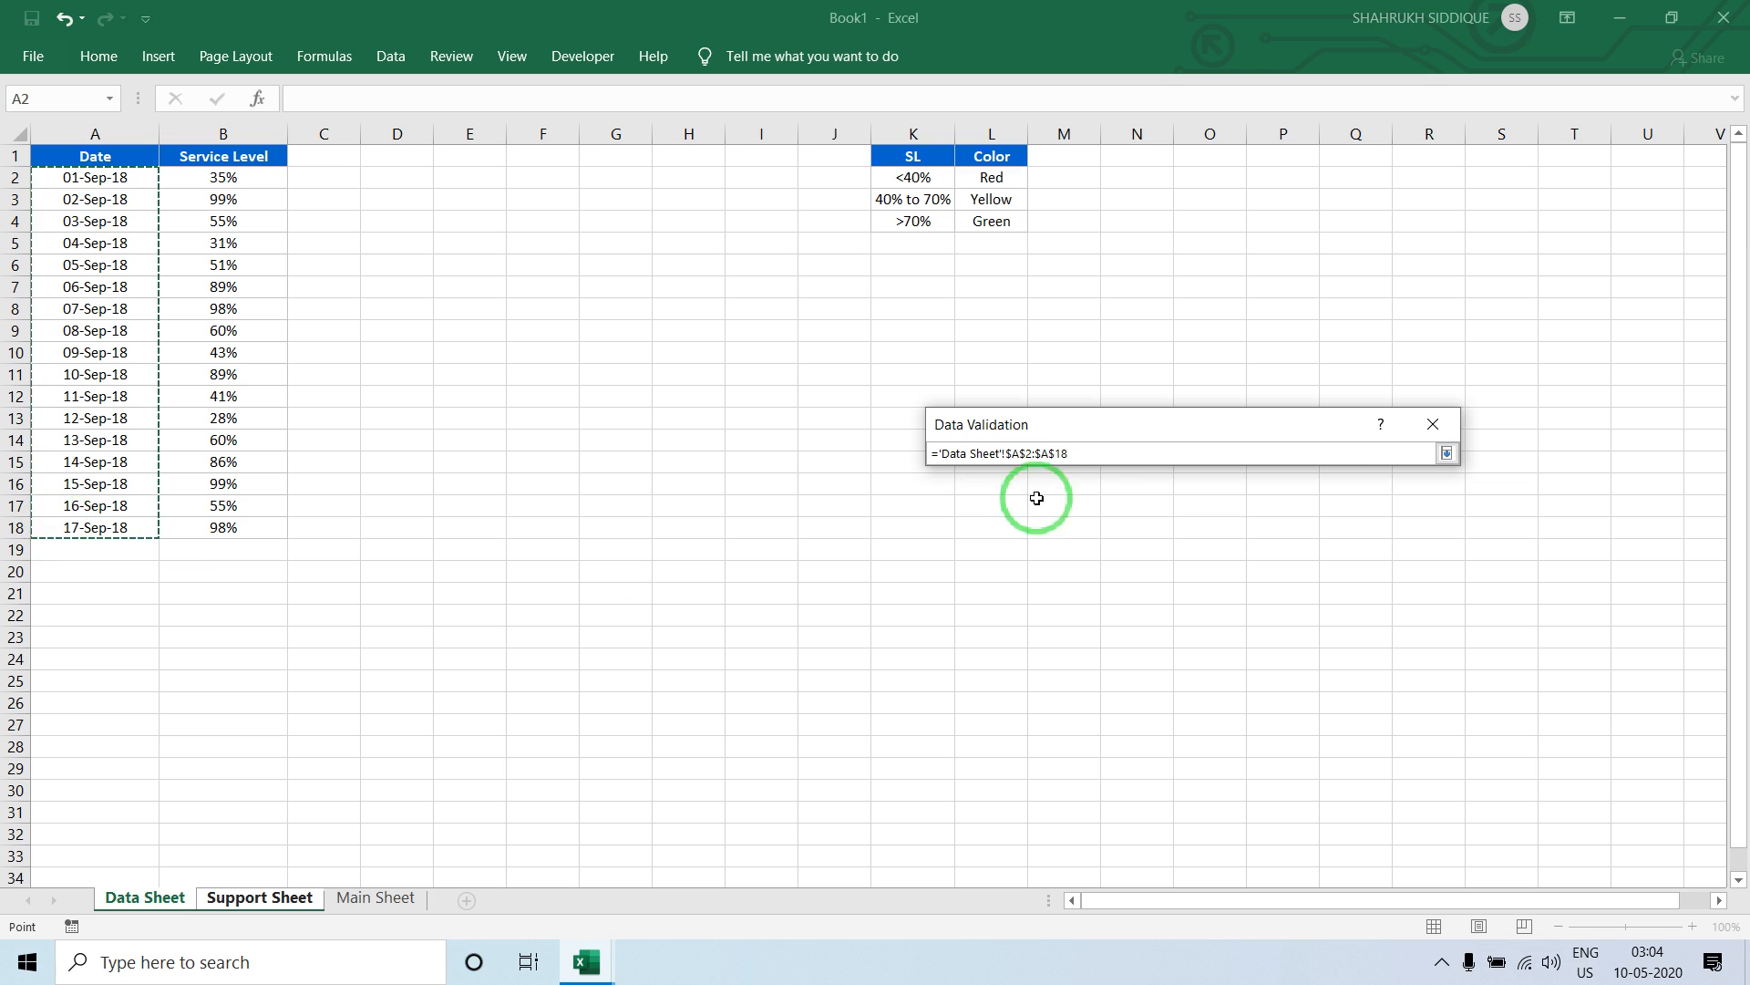
click(1447, 453)
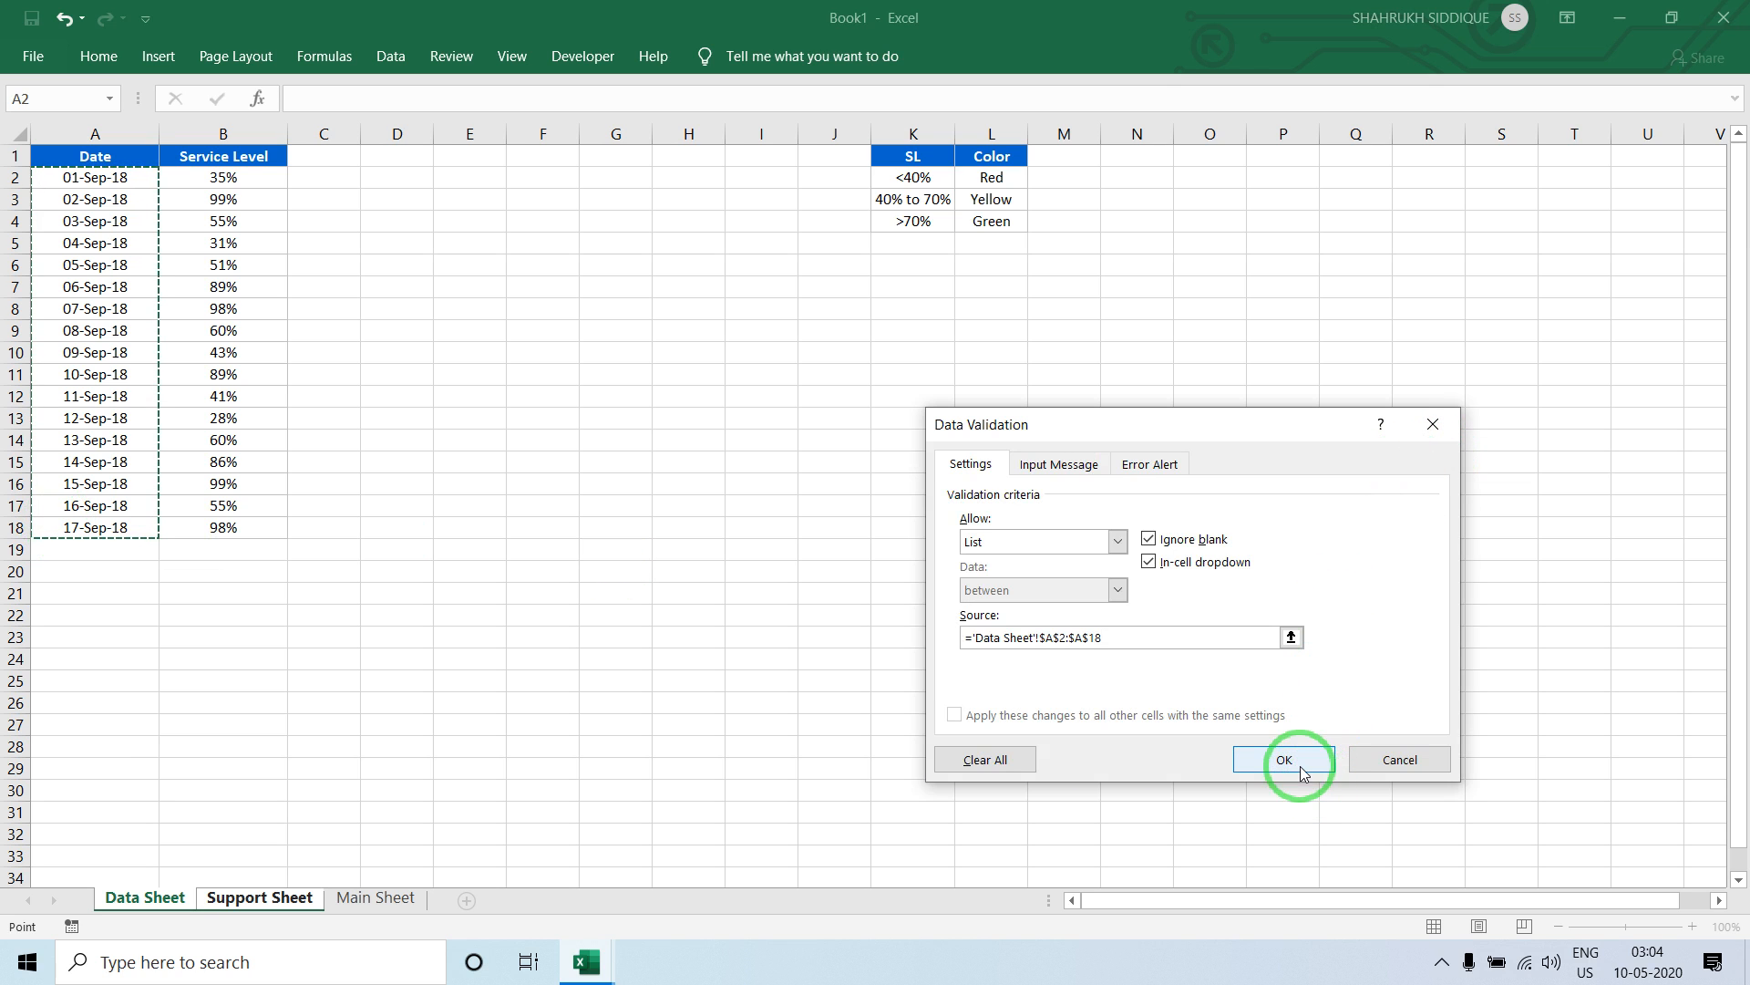
click(1256, 753)
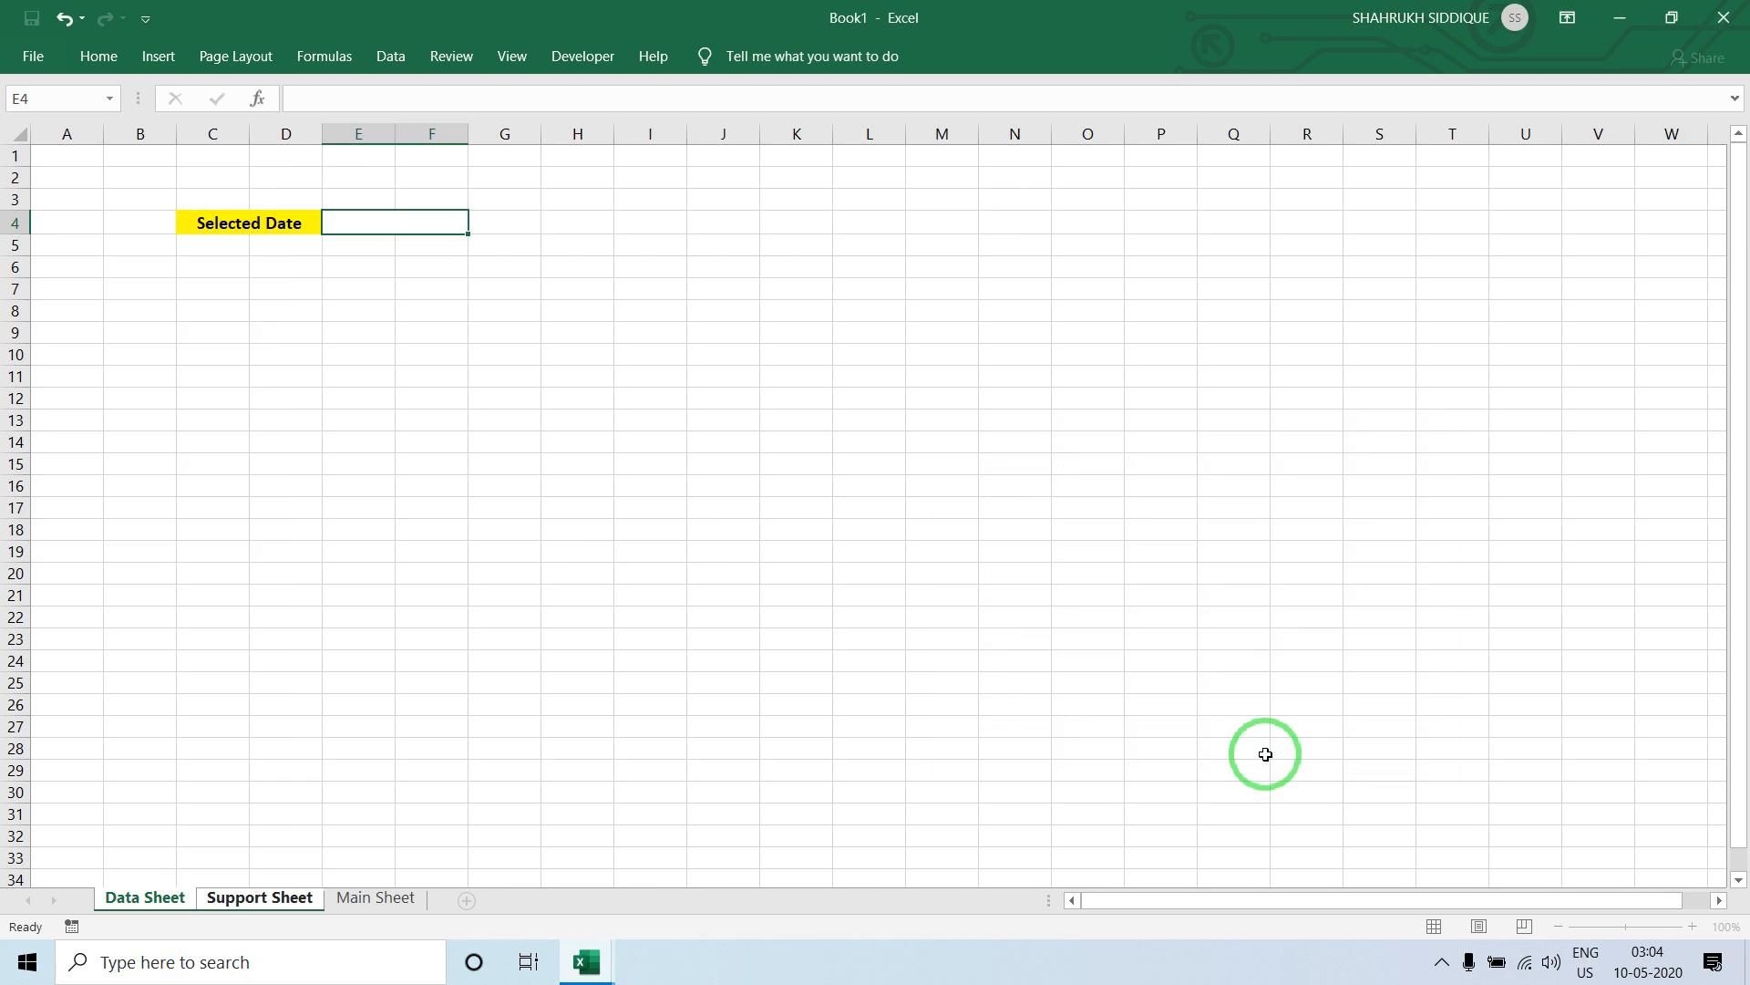
click(298, 285)
Pick 01-Sep-18 in E4 and apply date formatting with Ctrl+Shift+3
click(390, 223)
click(476, 223)
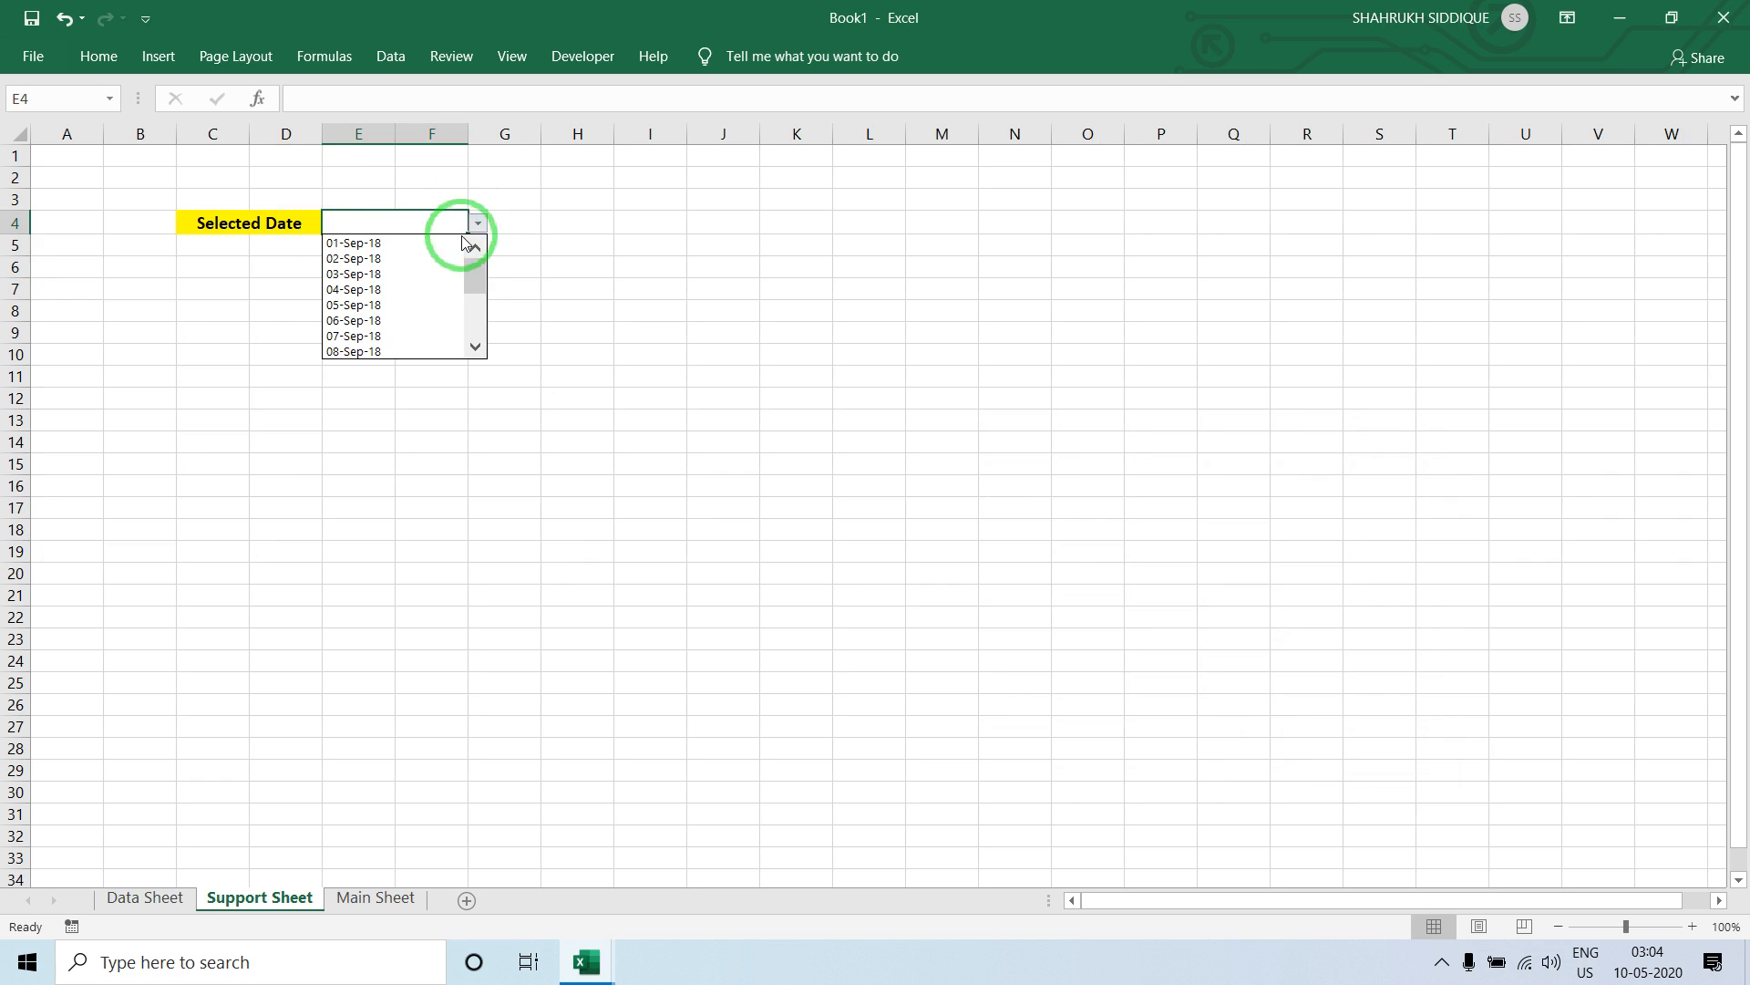
click(446, 246)
click(406, 315)
click(402, 223)
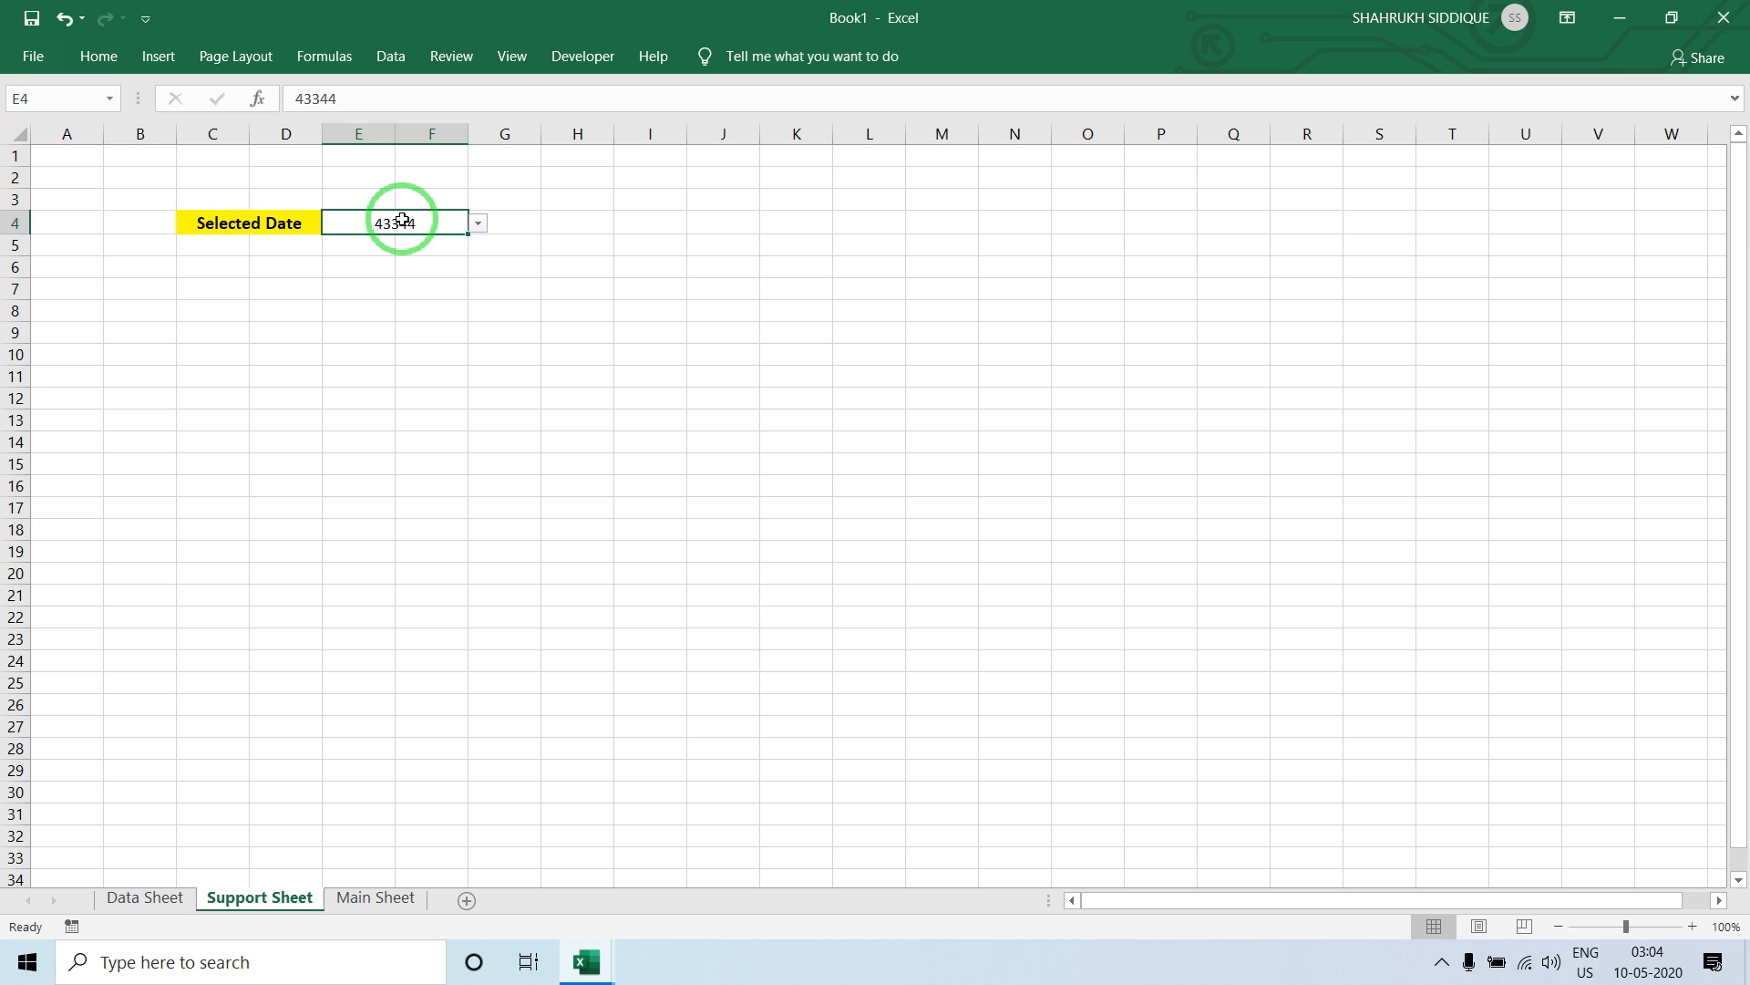
key(ctrl+shift+3)
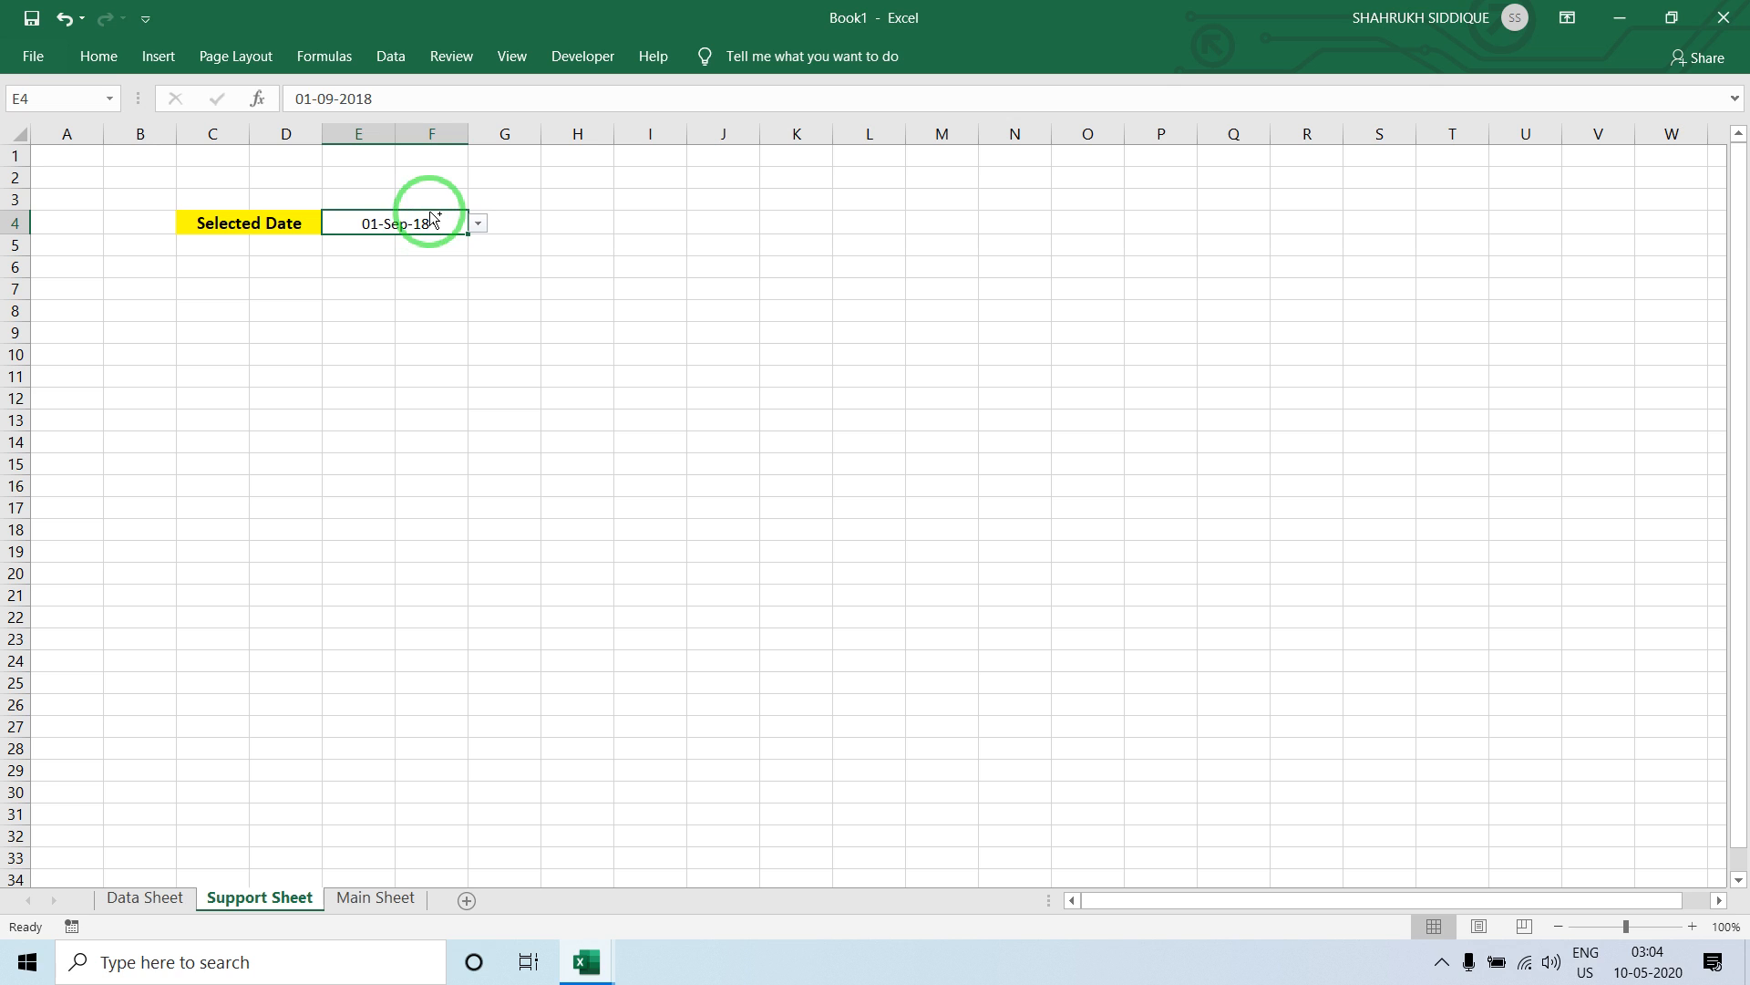
click(272, 447)
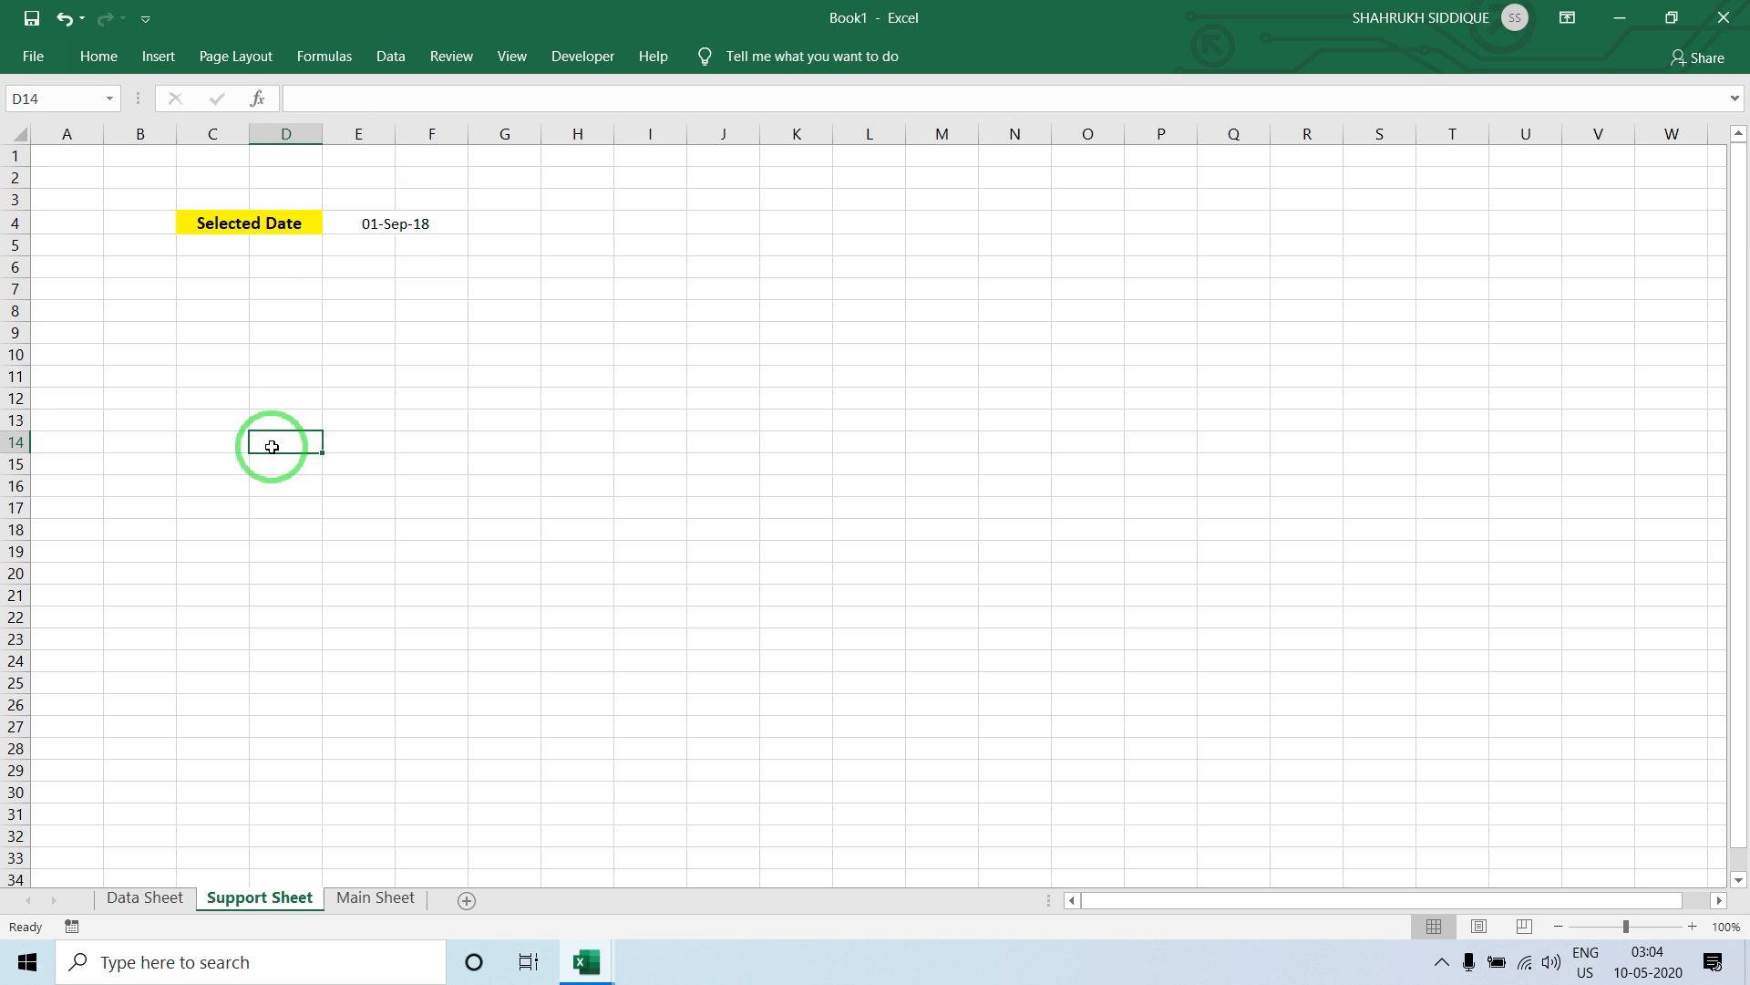
click(381, 202)
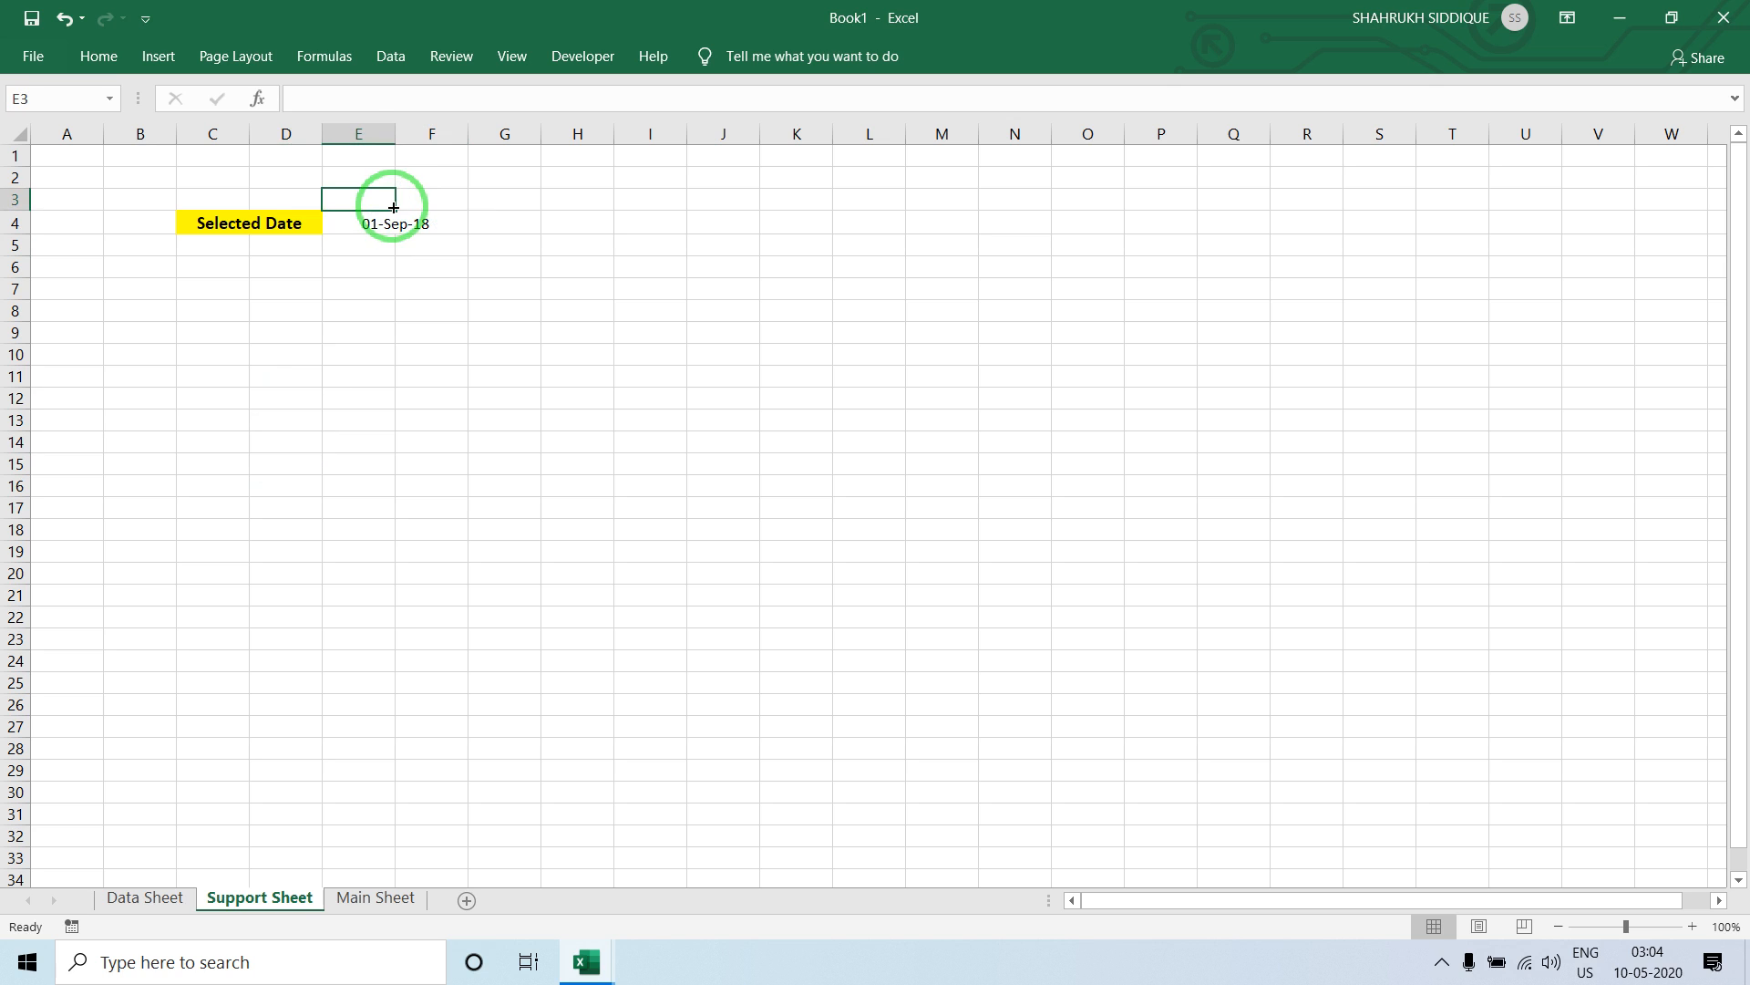
key(Down)
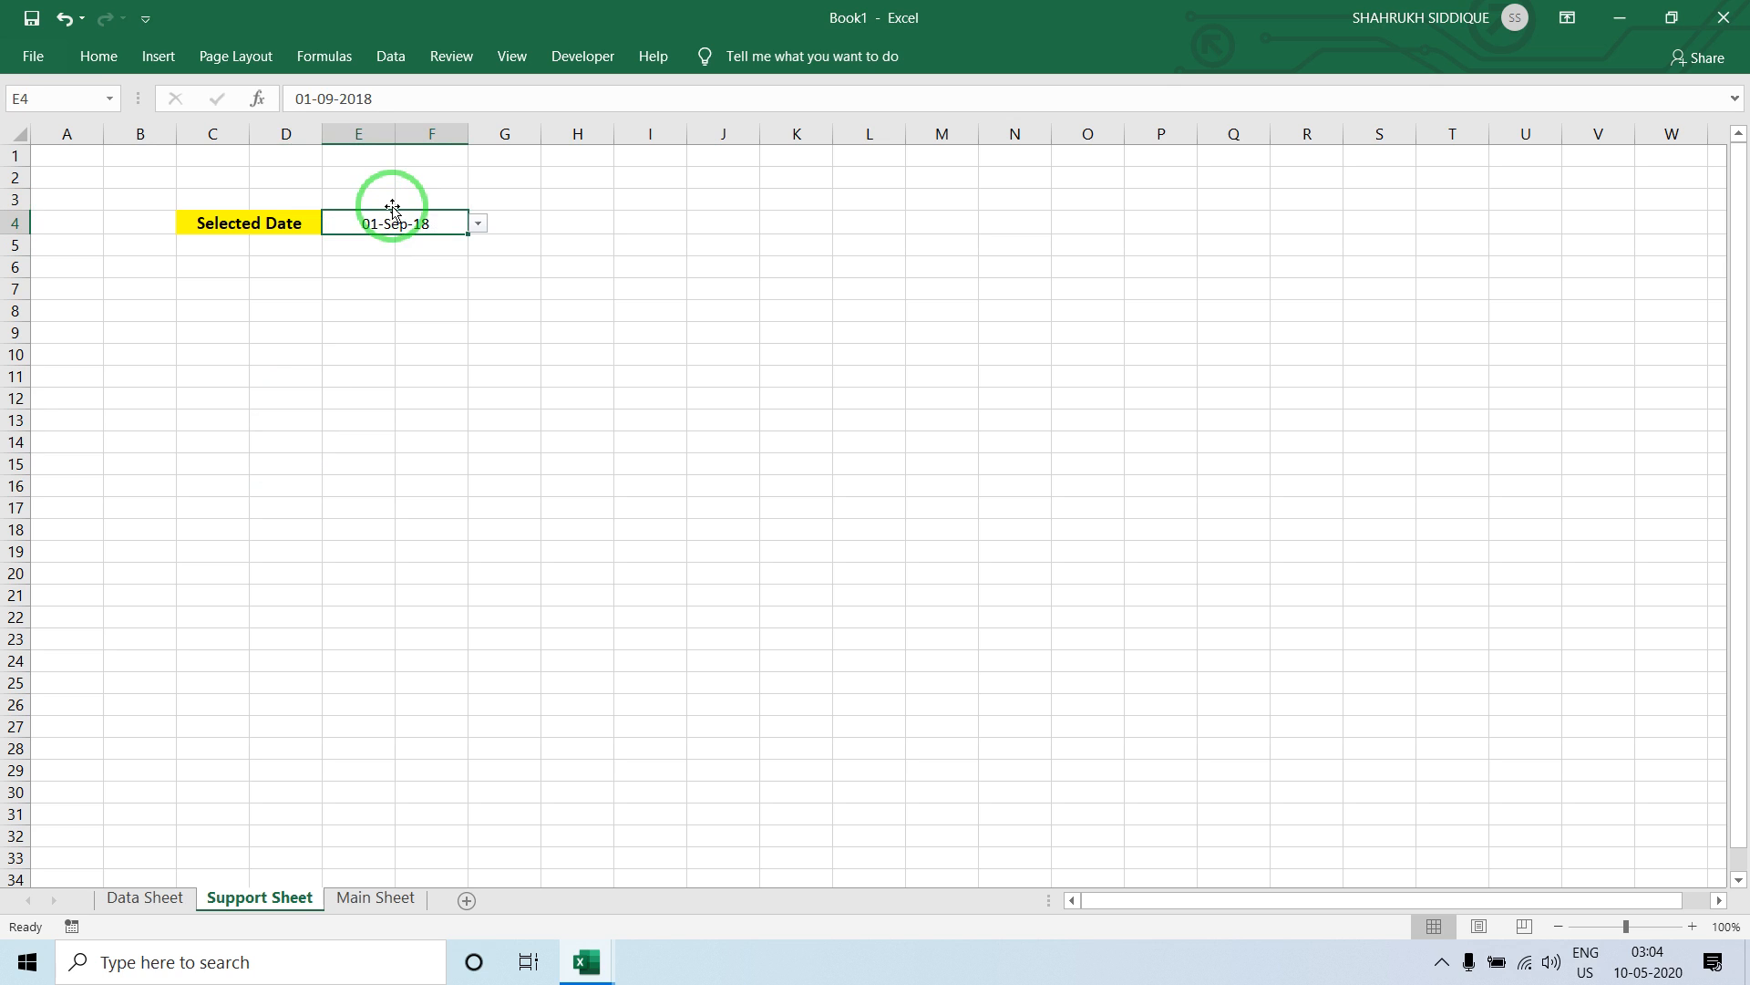
Give the E4 date cell a blue fill and white text
click(100, 55)
click(415, 136)
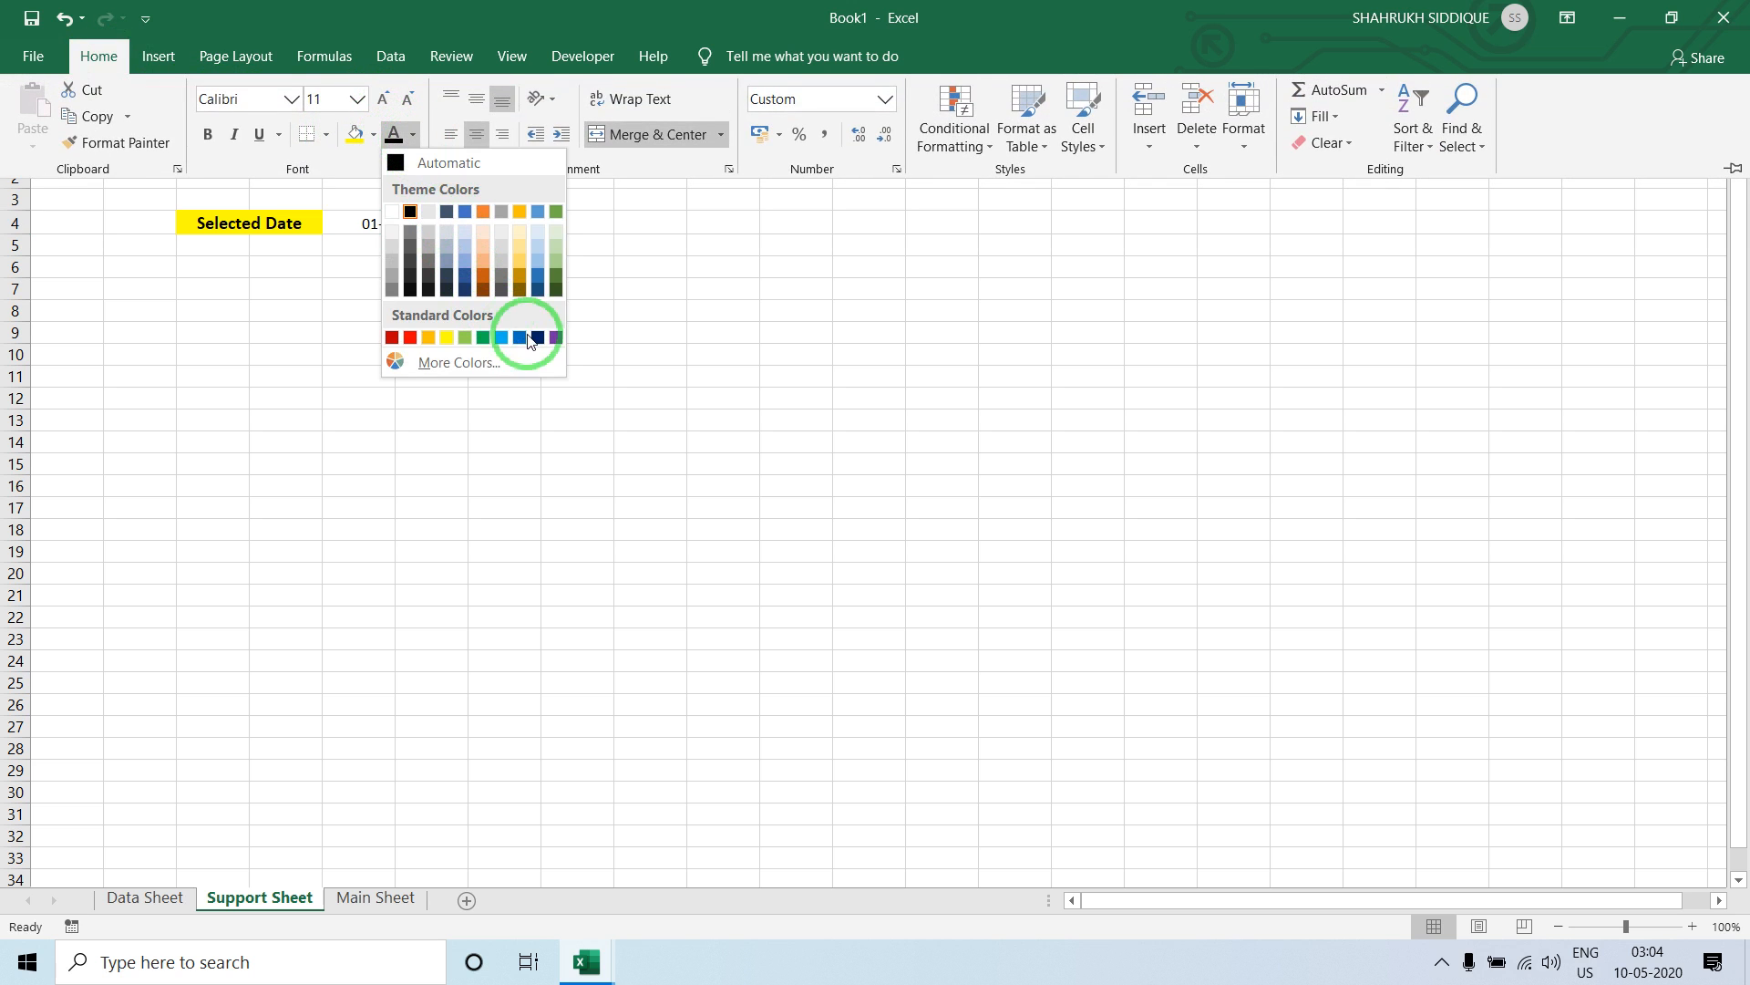
click(344, 363)
click(371, 137)
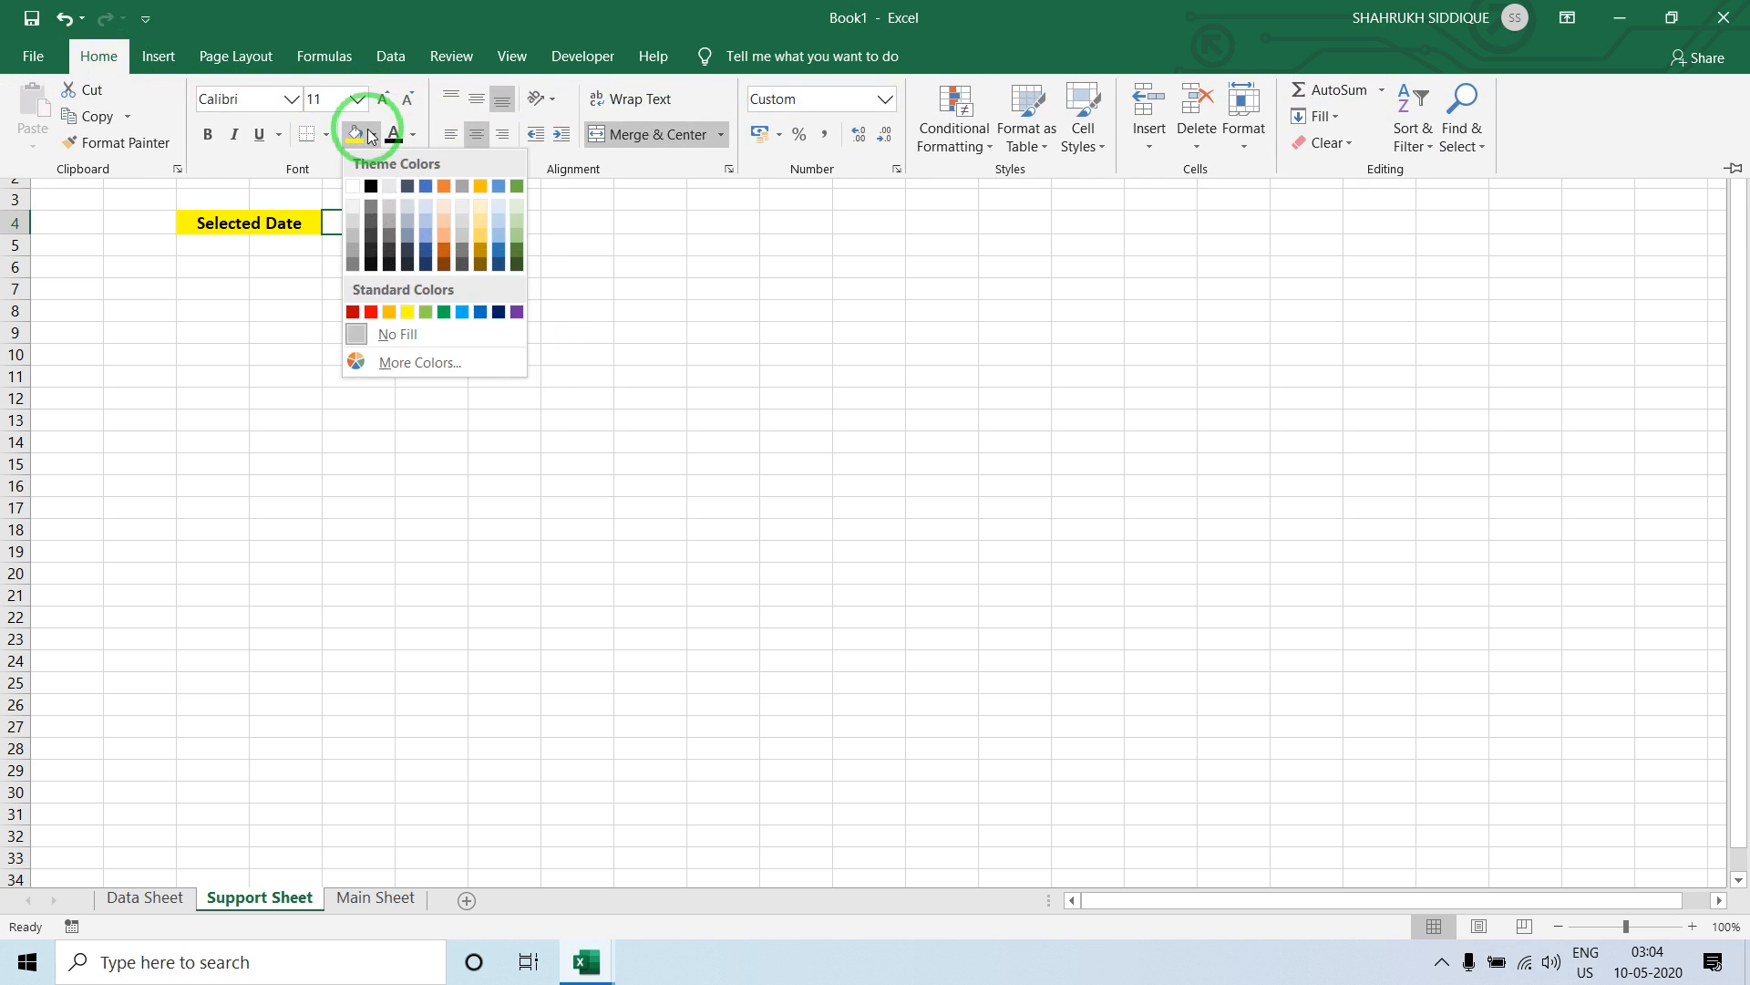
click(463, 313)
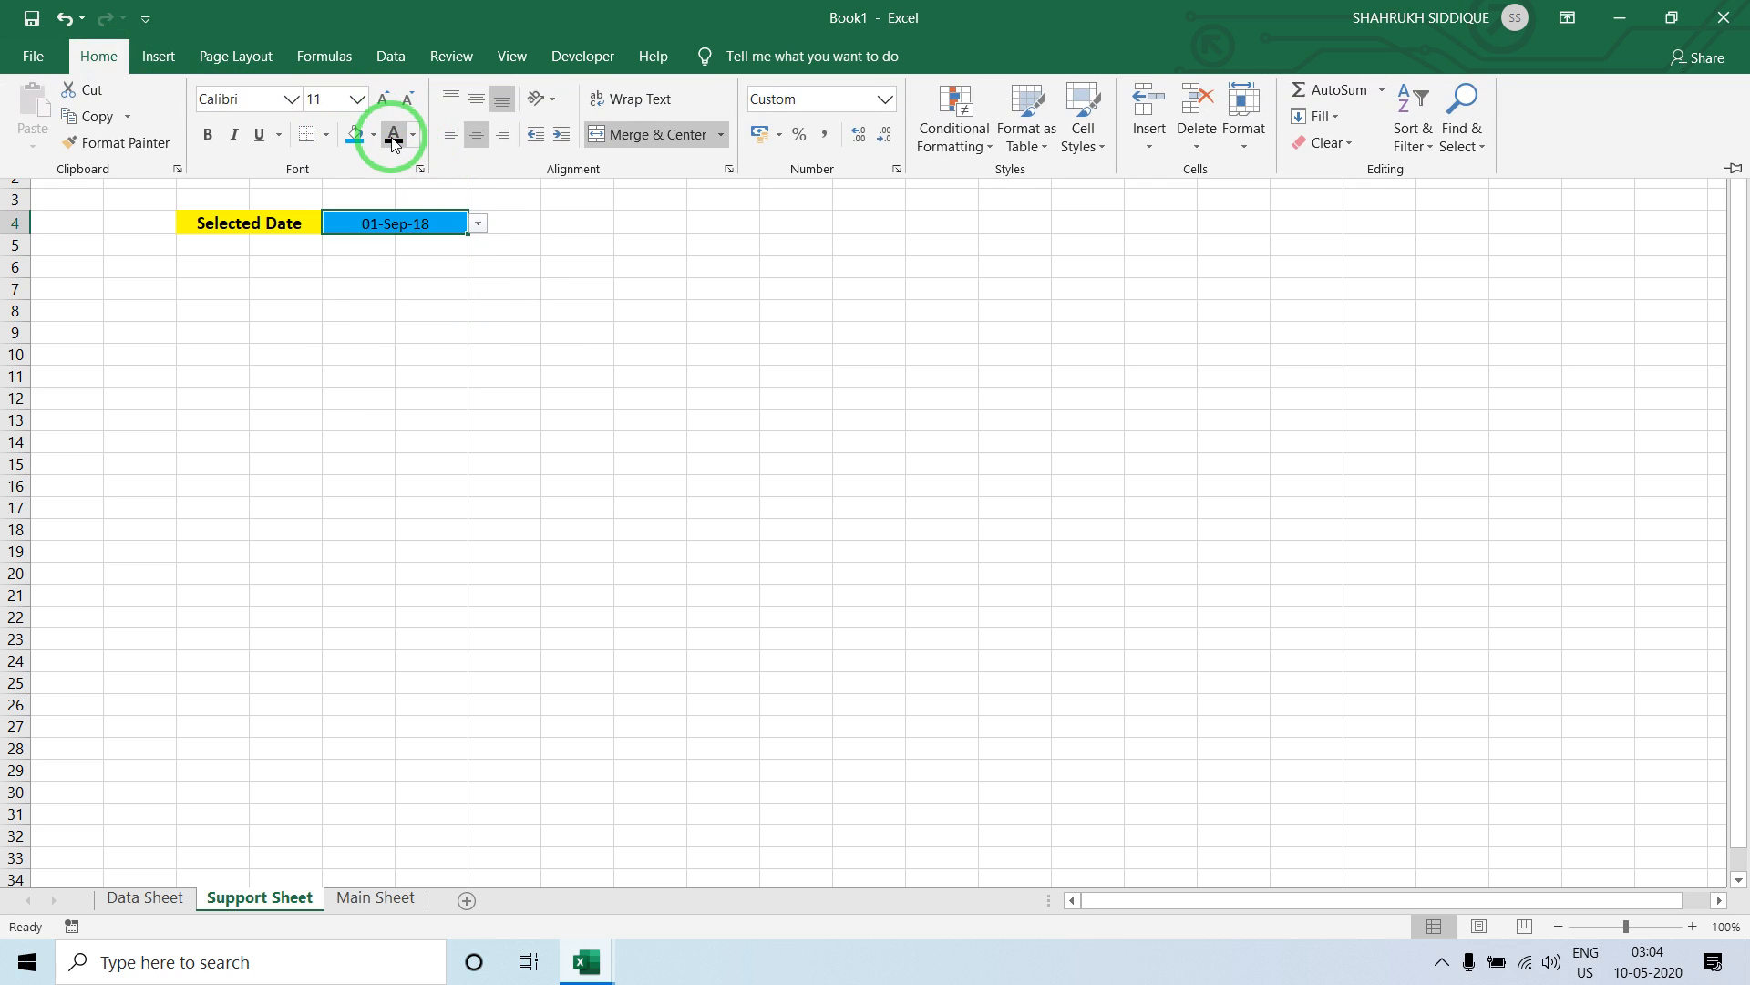
click(413, 135)
click(394, 211)
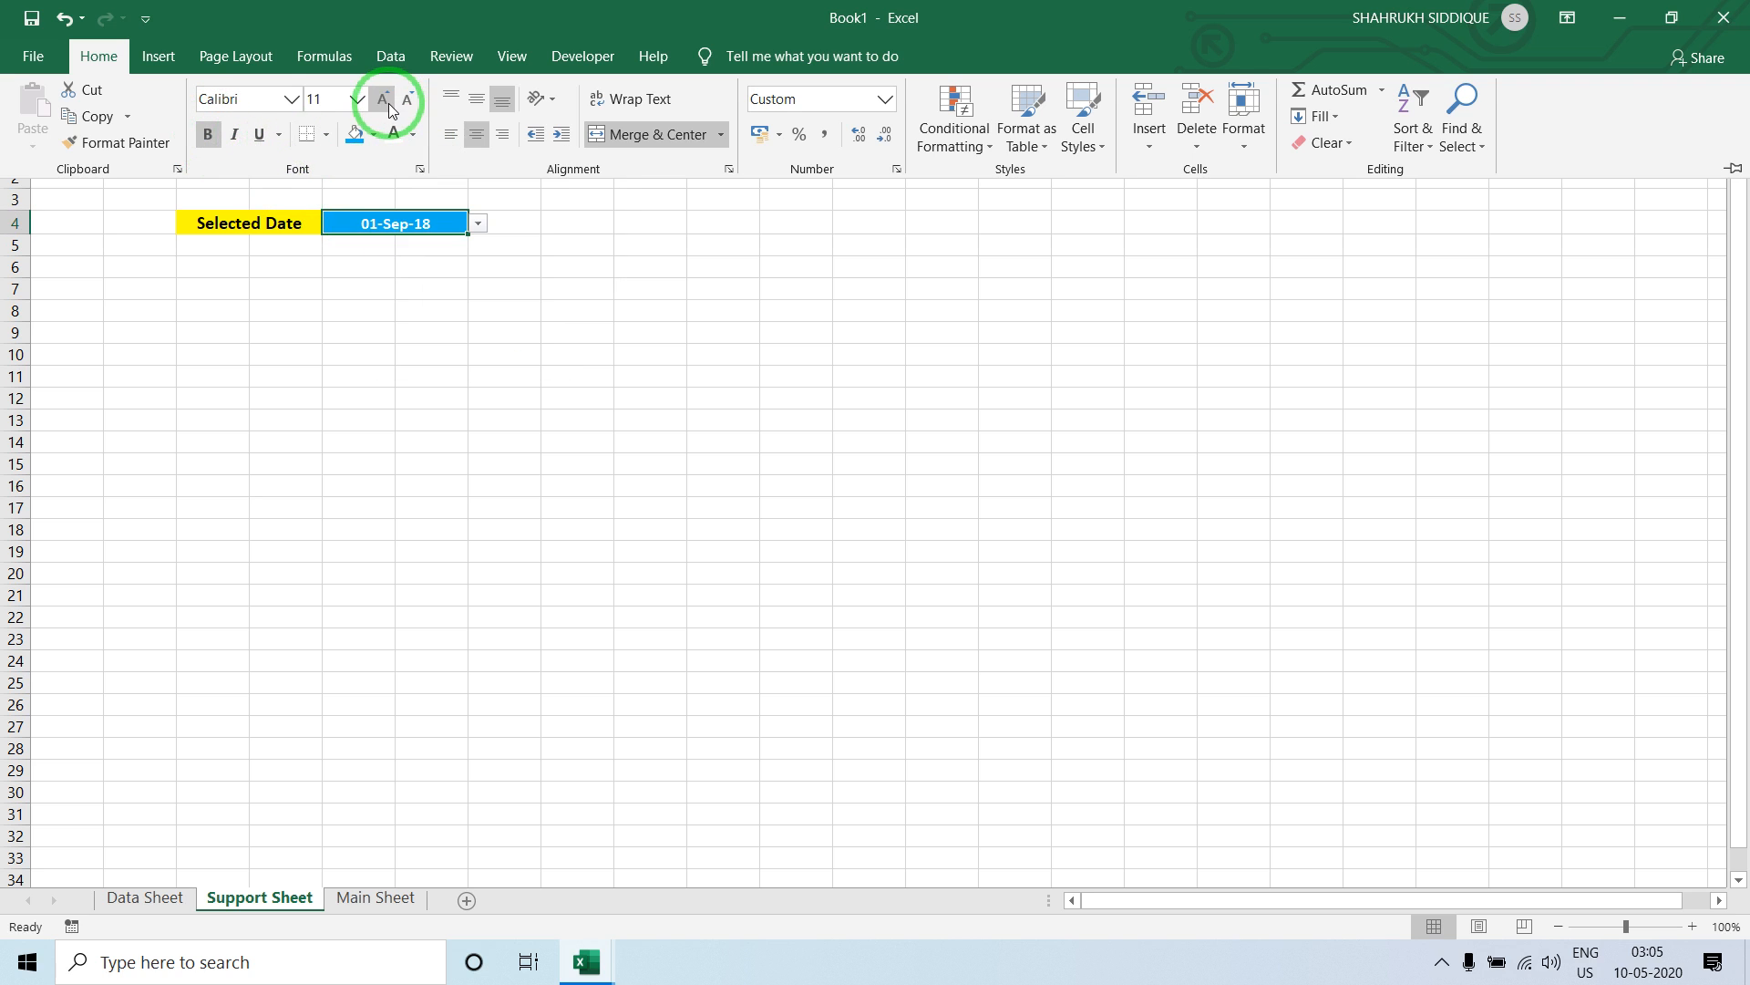
click(389, 415)
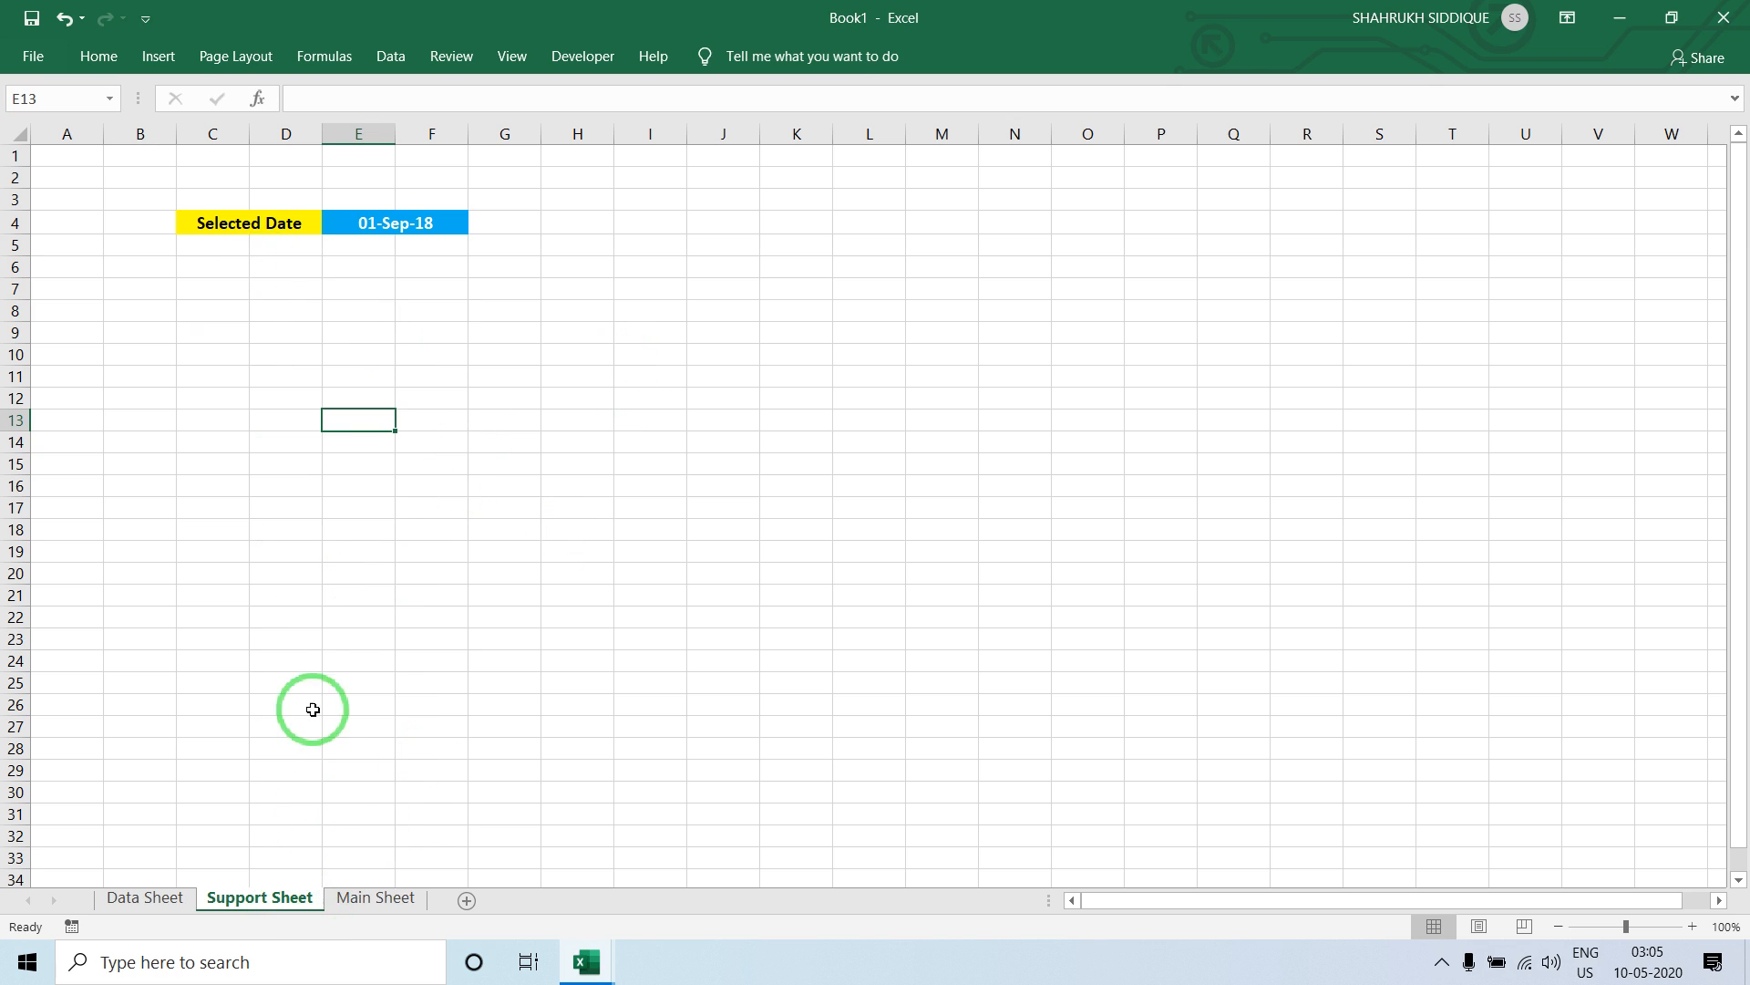
click(318, 527)
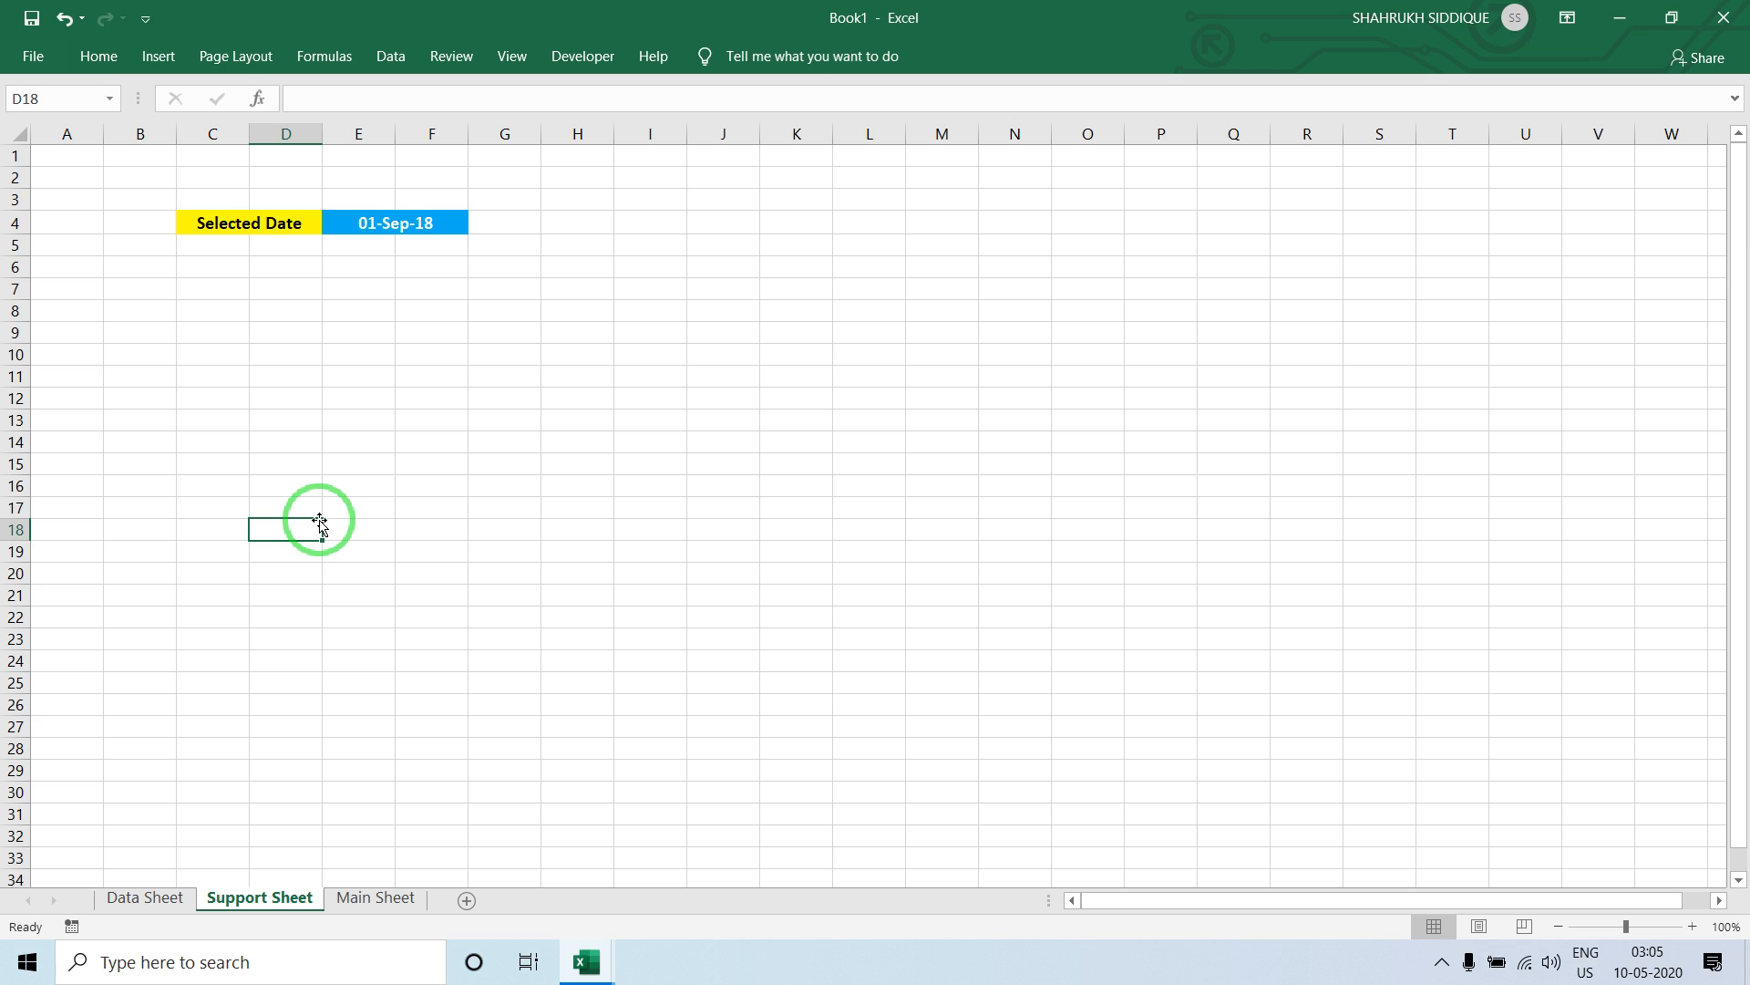
On Main Sheet, drag row 1's bottom border down to make it much taller
click(361, 901)
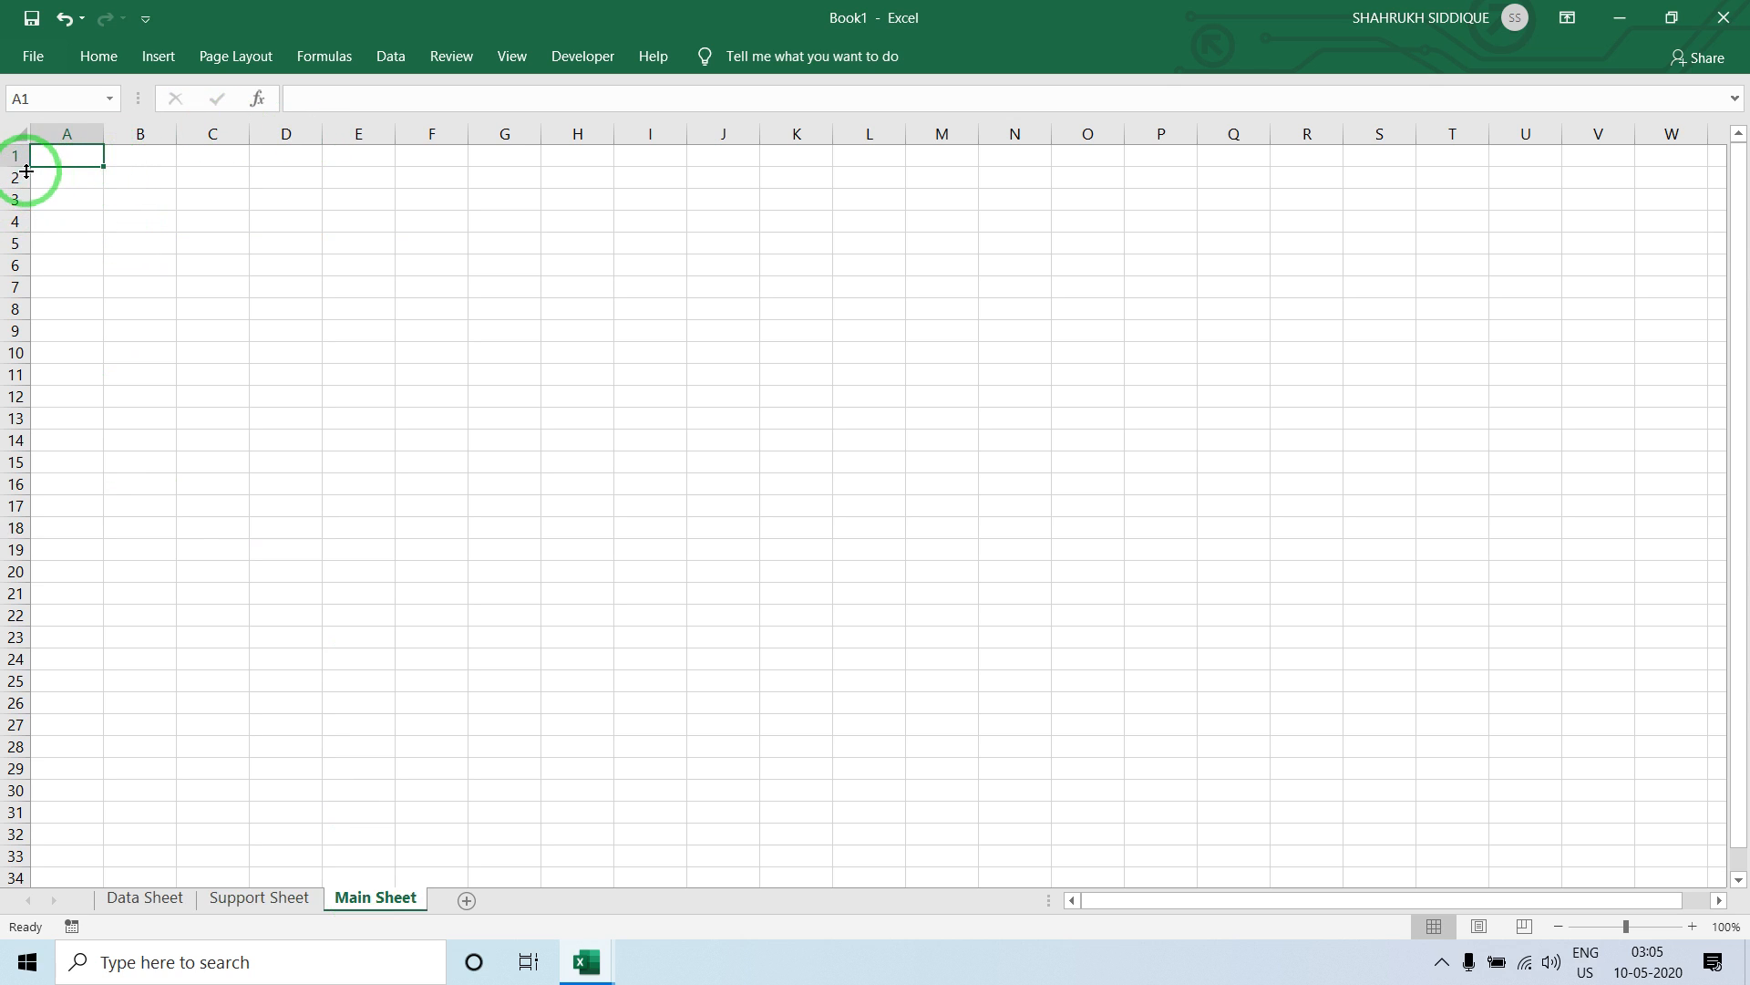
drag(26, 170, 26, 242)
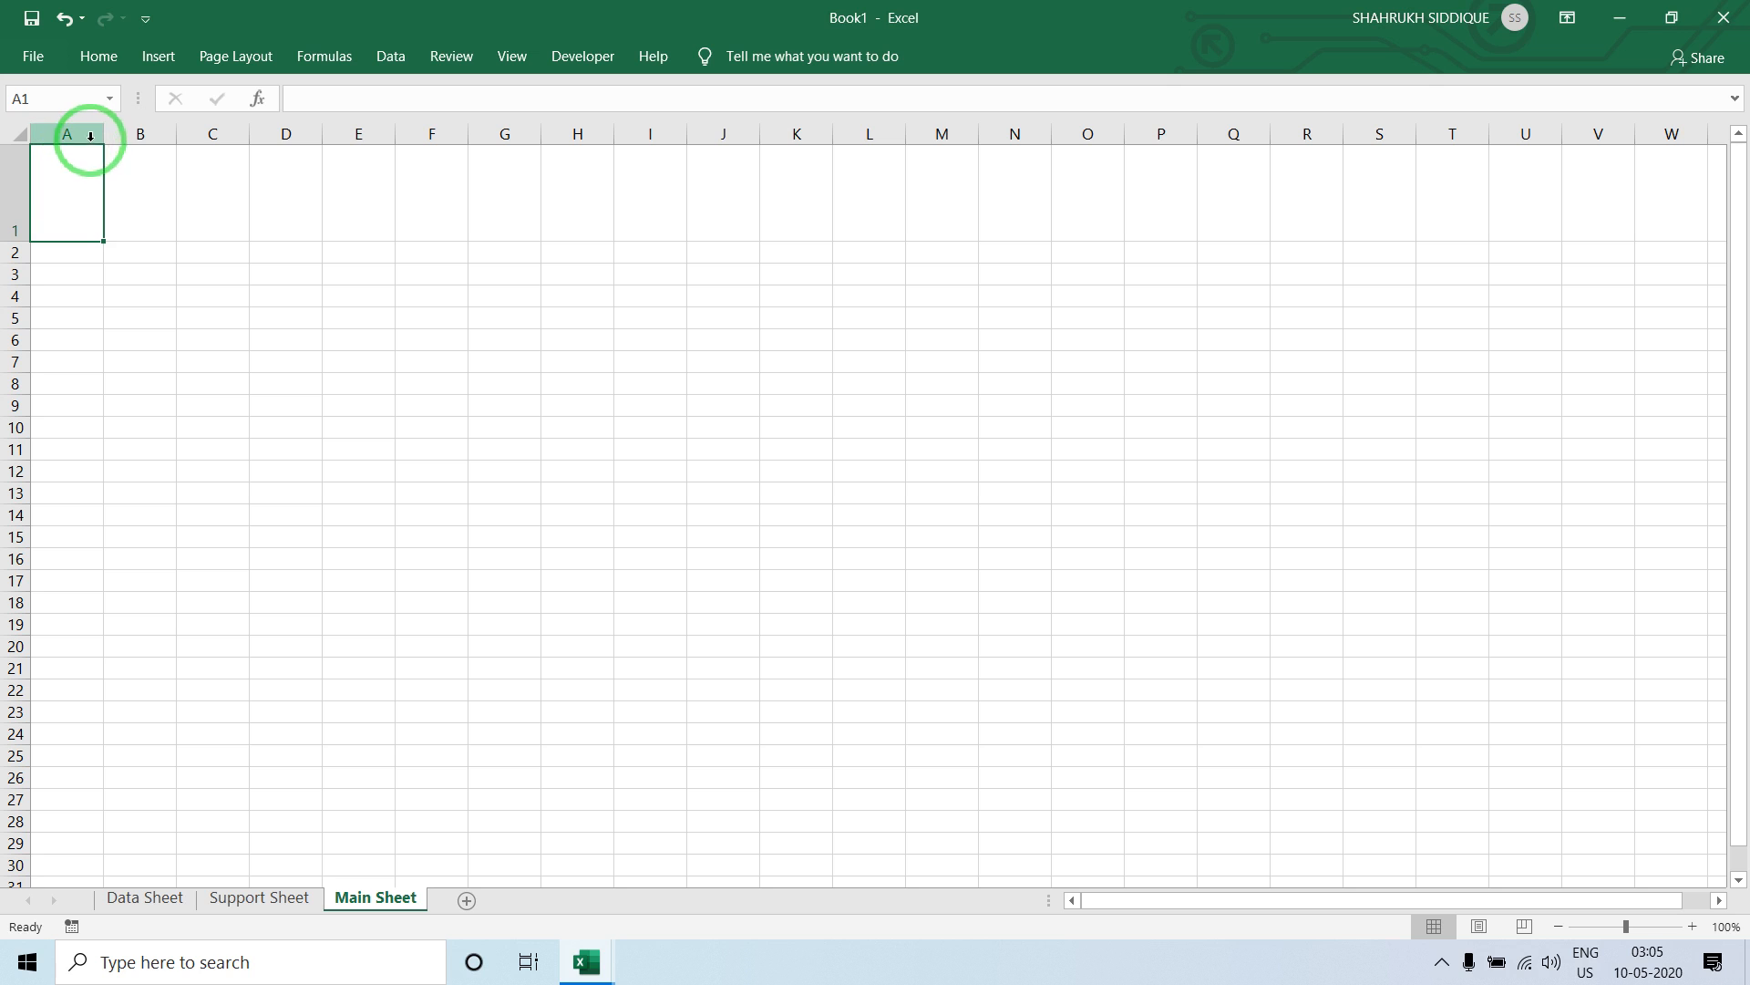
click(235, 449)
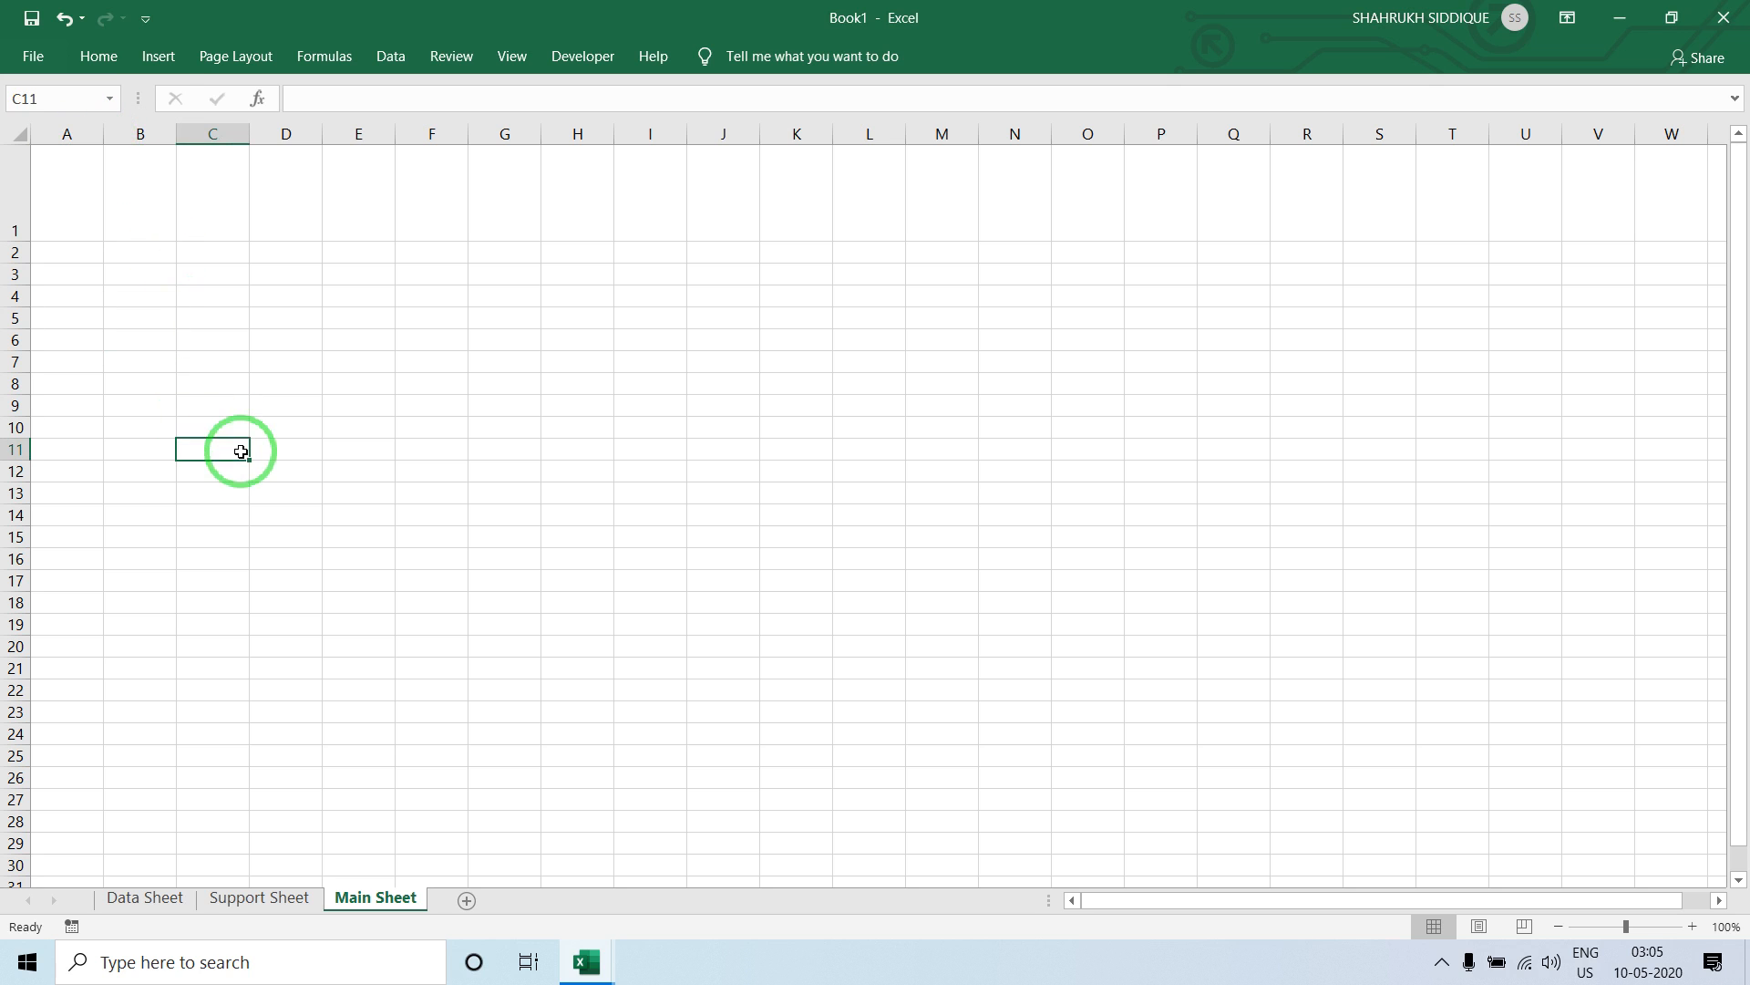
click(162, 58)
Draw a rectangle spanning D7 to J12 on Main Sheet
click(353, 98)
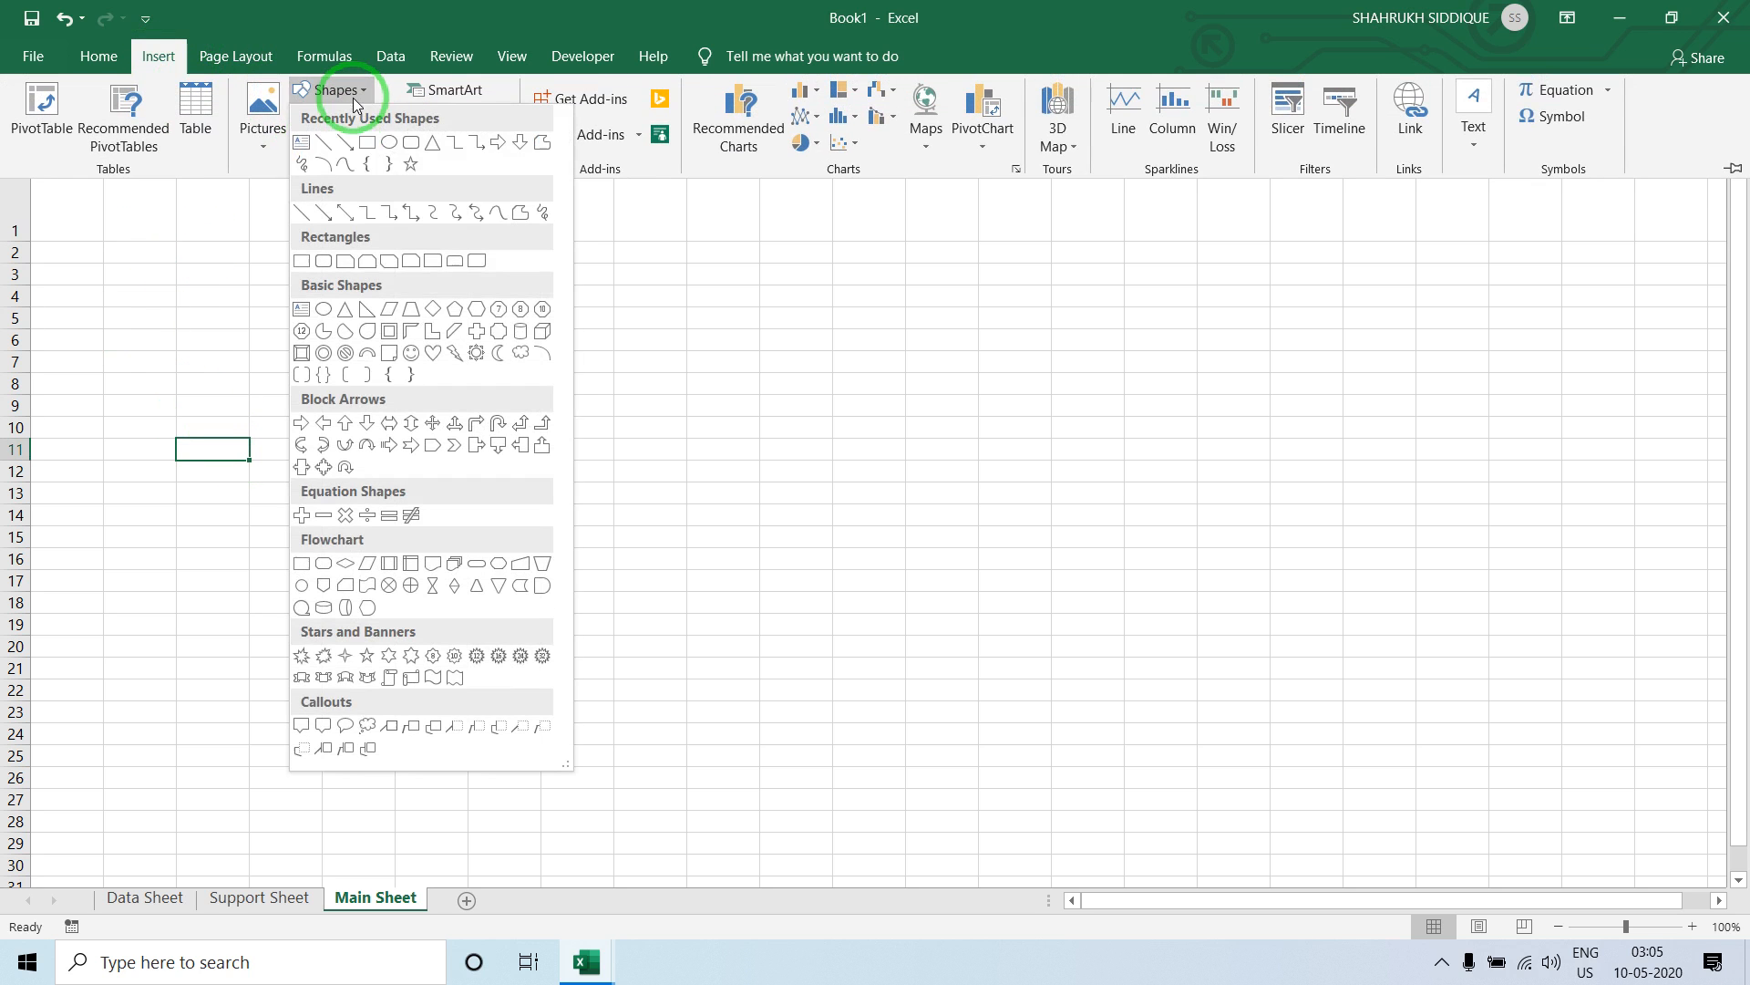
click(301, 261)
mouse_move(289, 355)
mouse_down()
mouse_move(695, 449)
mouse_move(911, 449)
mouse_move(864, 473)
mouse_move(685, 466)
mouse_move(716, 466)
mouse_up()
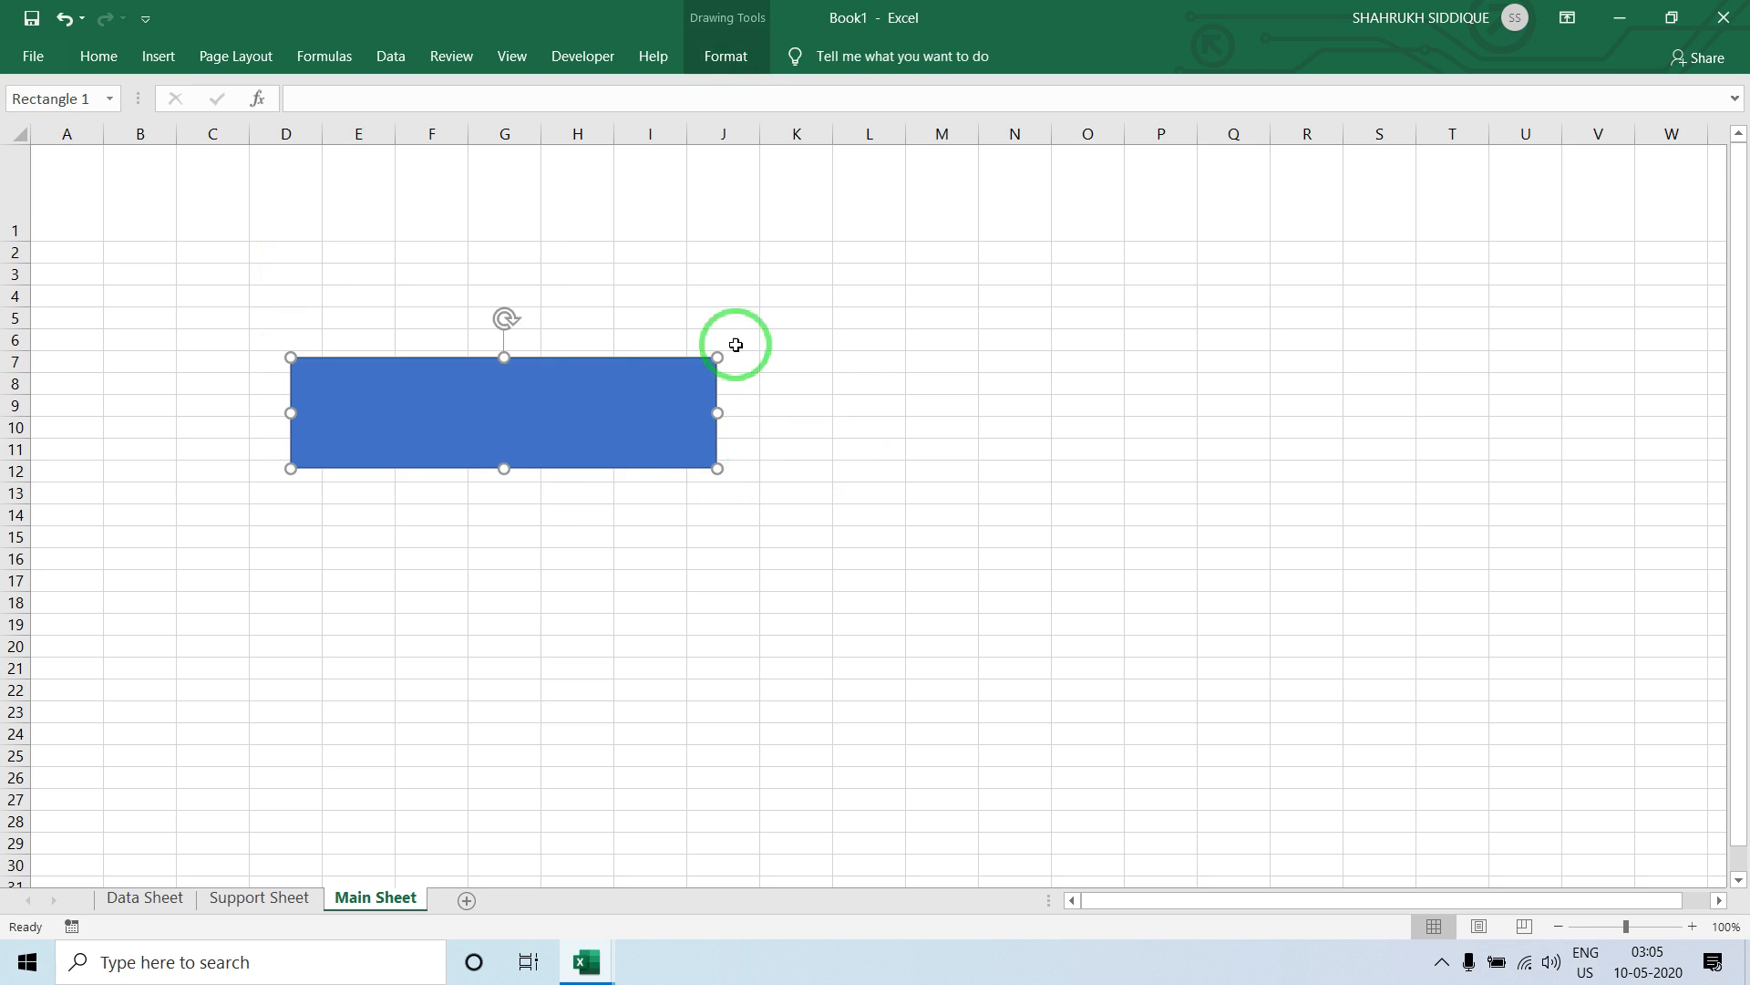
Remove the rectangle's outline and fill it light grey
click(726, 56)
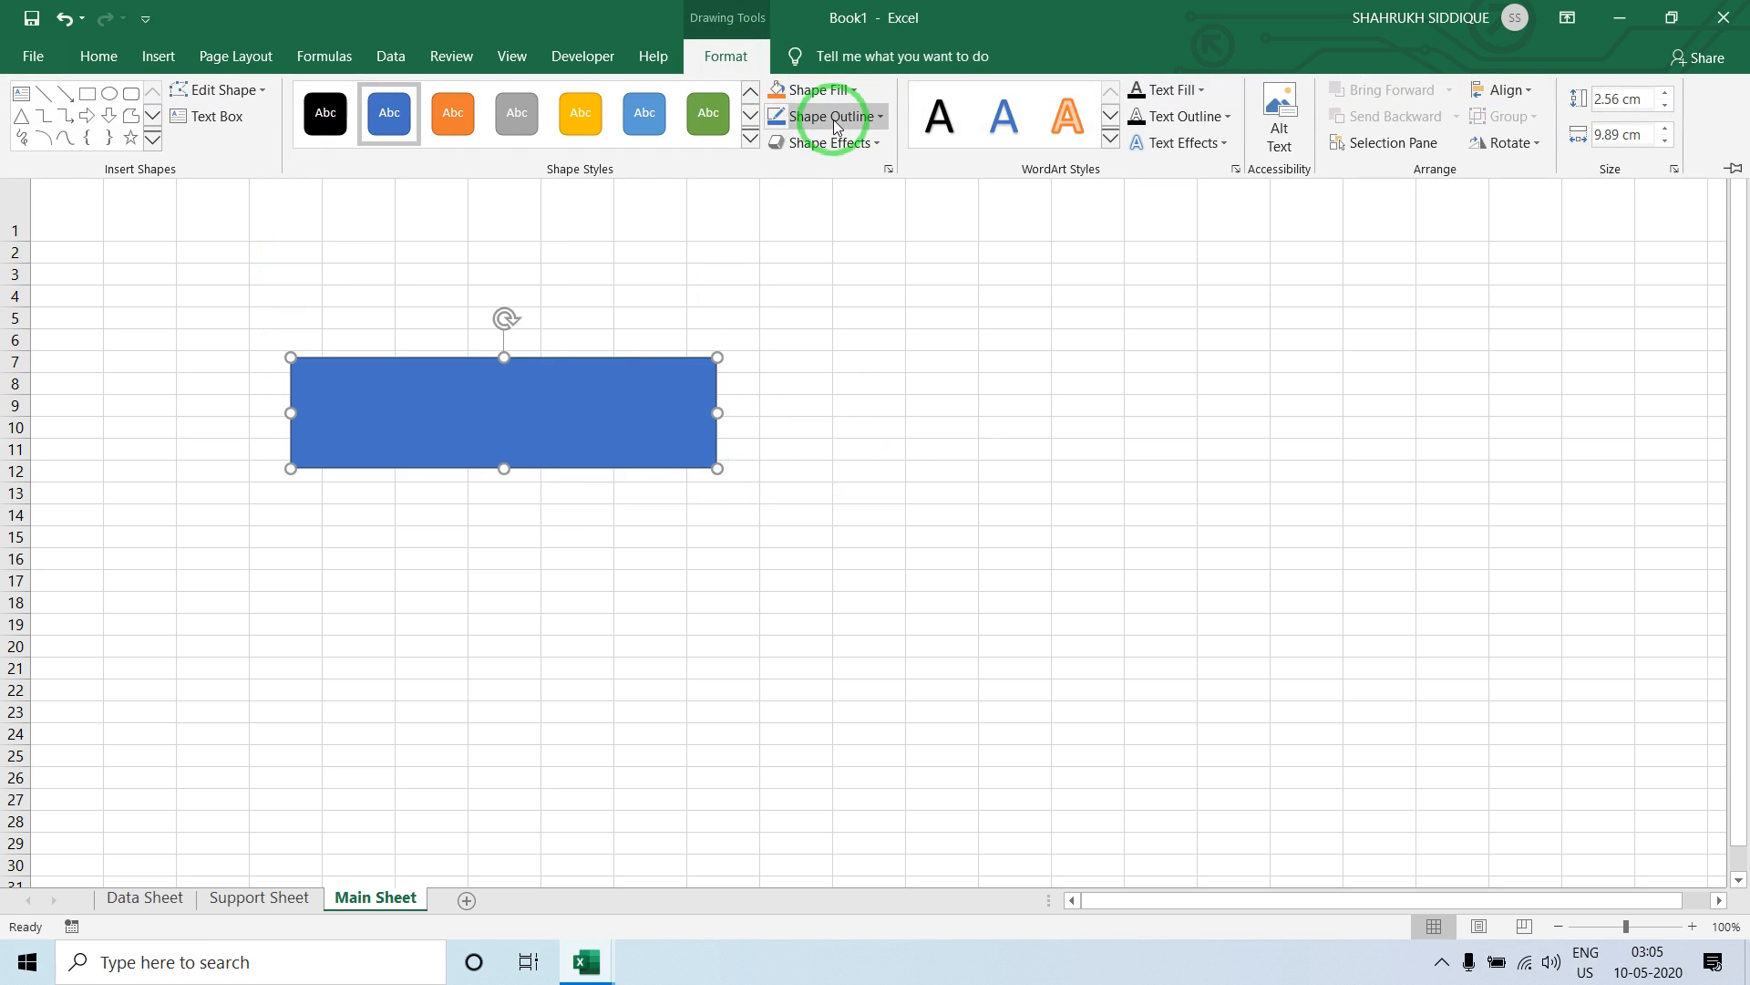
click(826, 116)
click(832, 343)
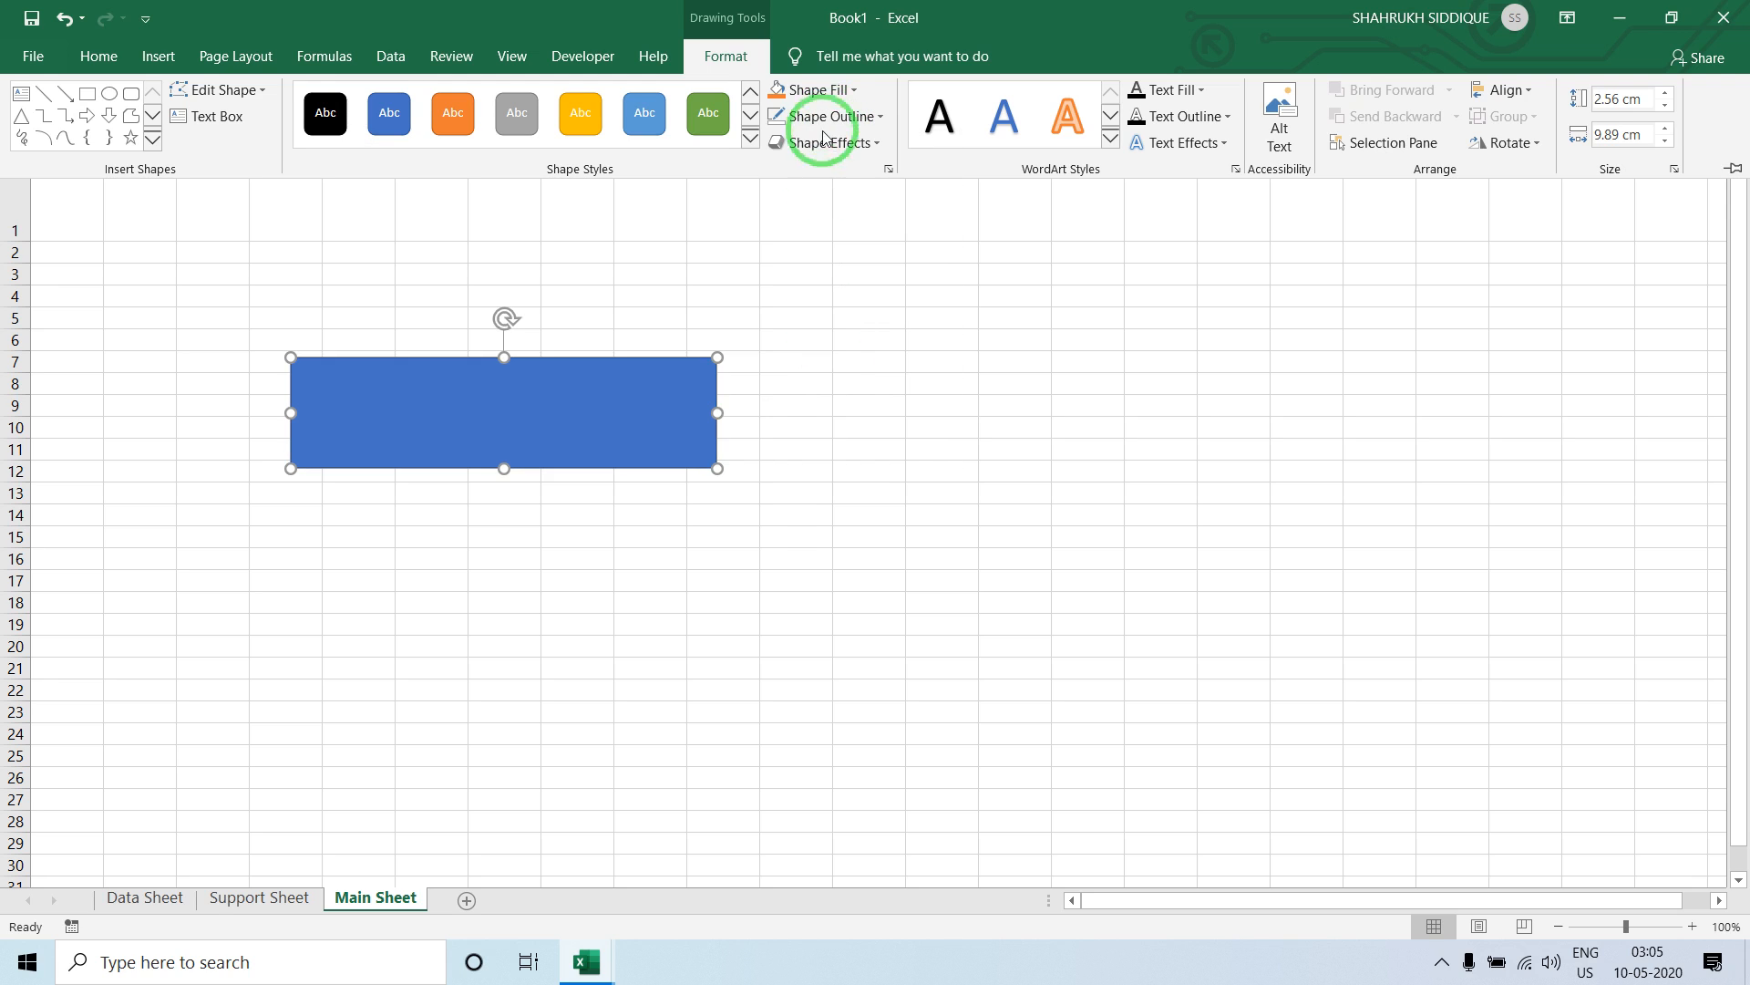
click(821, 89)
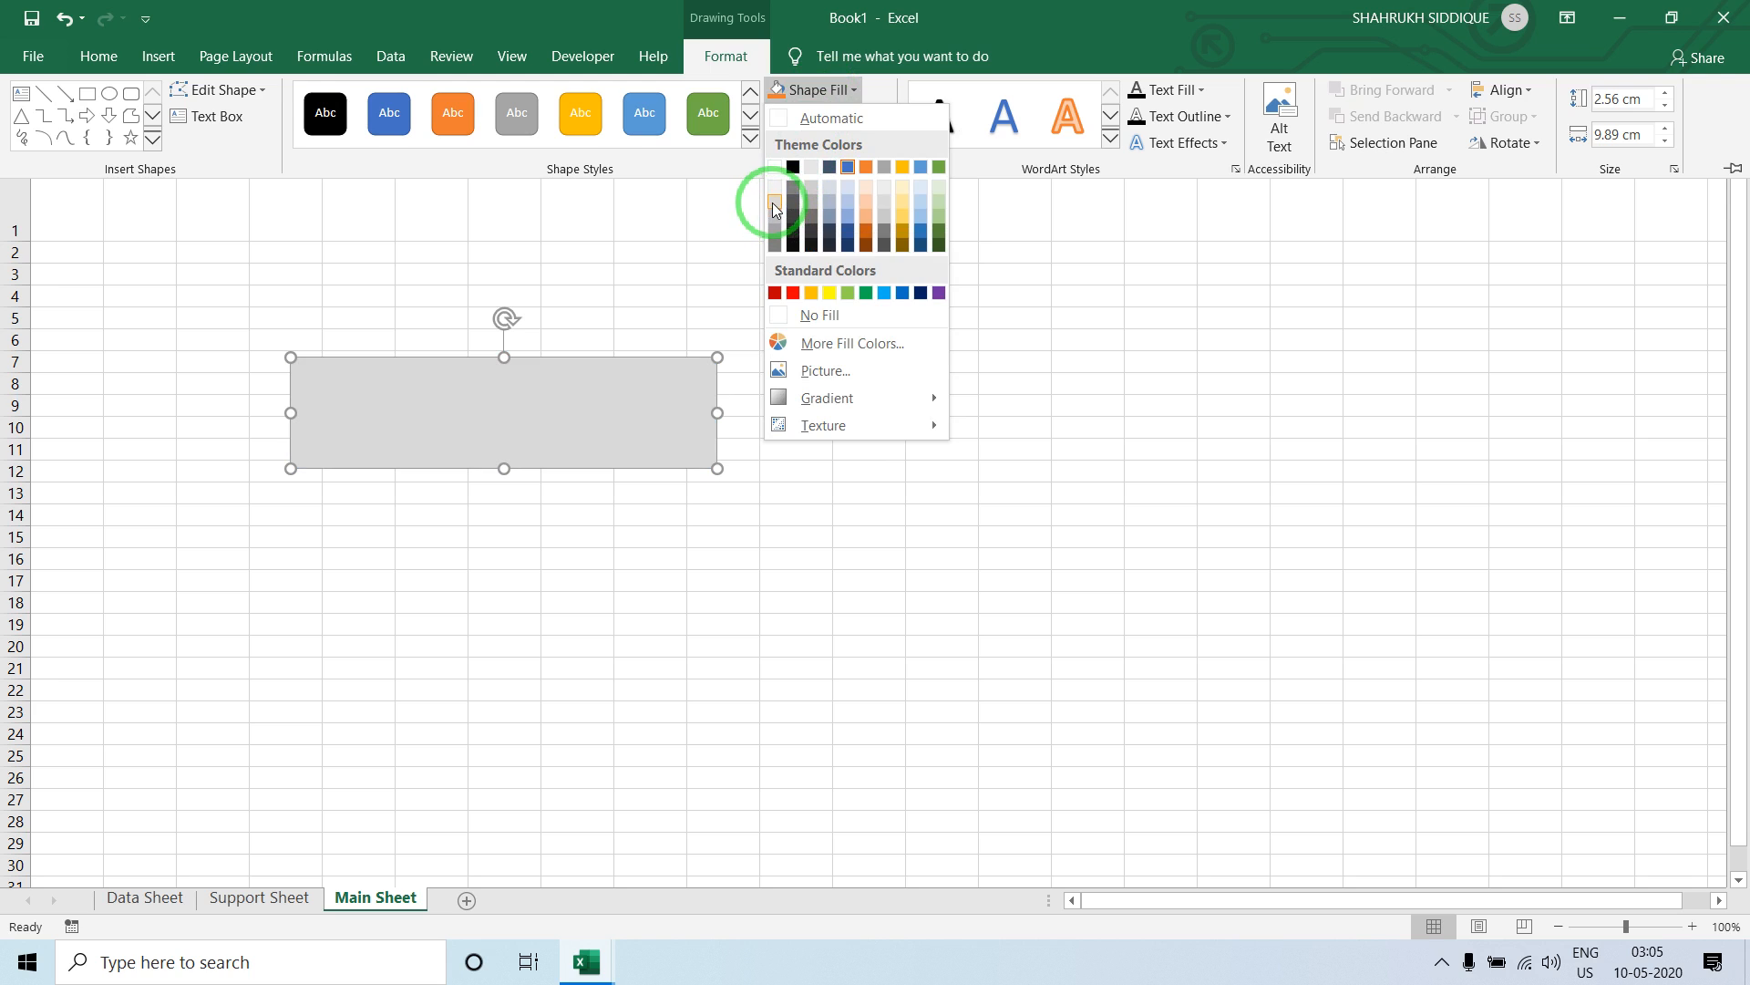
click(773, 204)
In Format Shape, set the rectangle's fill to a light grey theme colour
right_click(622, 405)
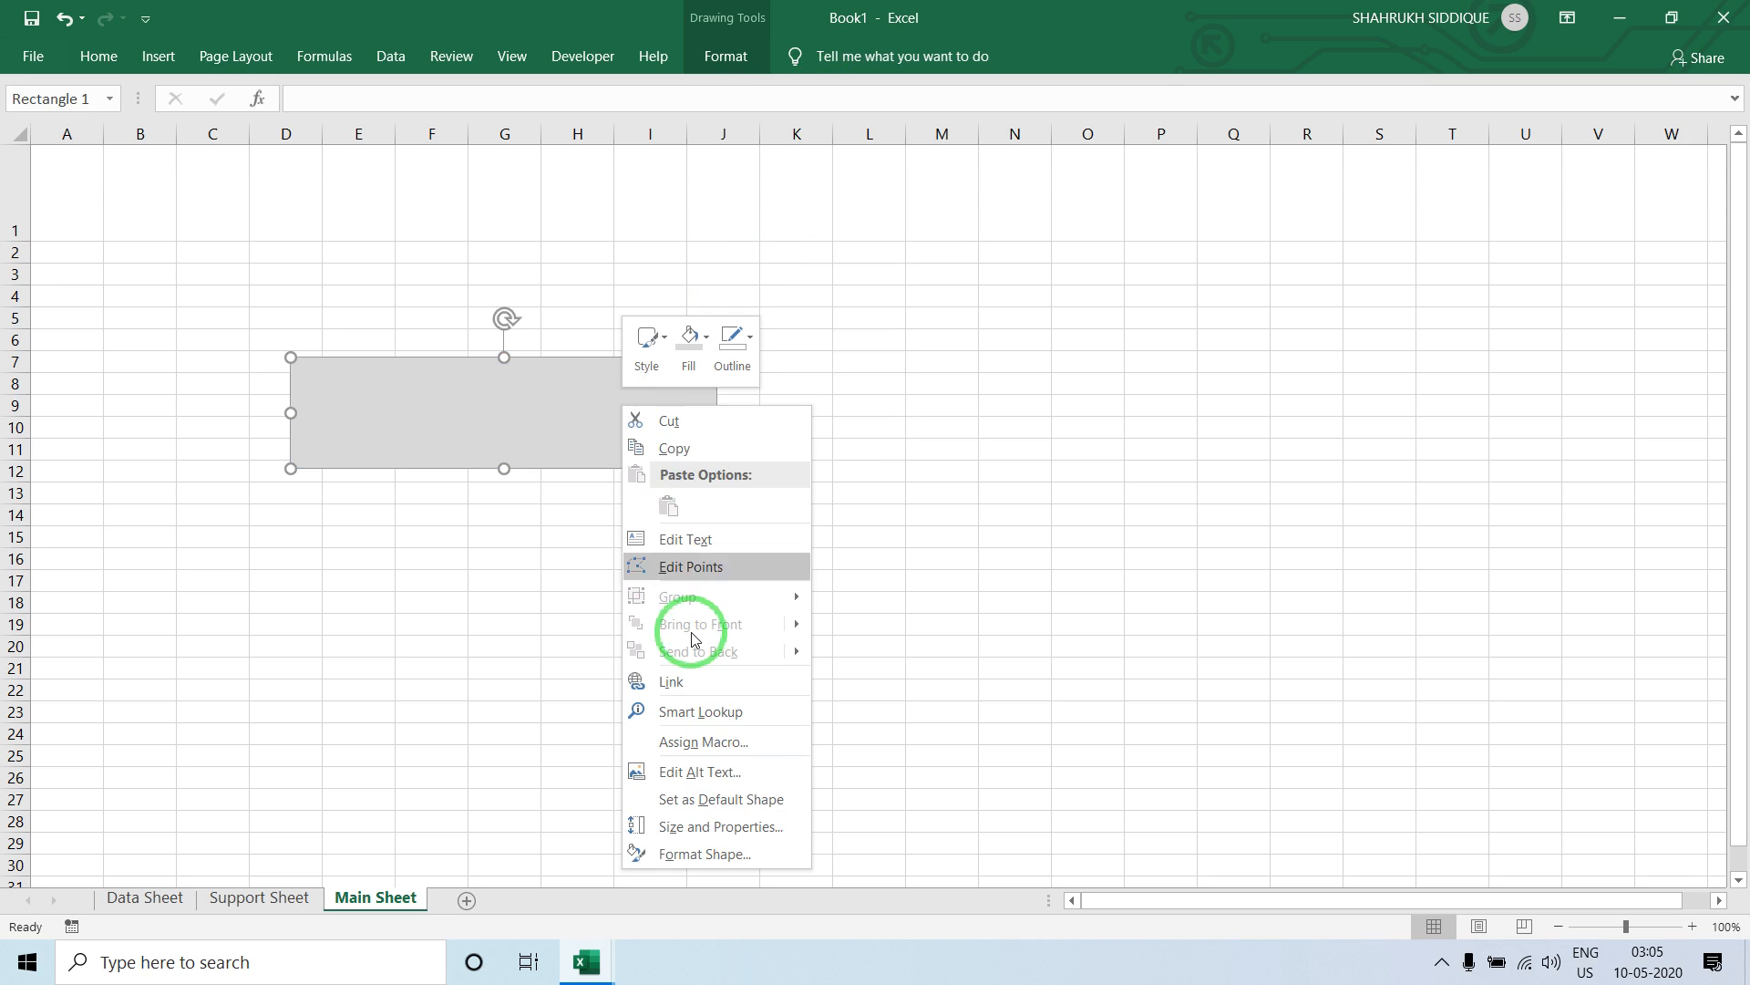
click(693, 854)
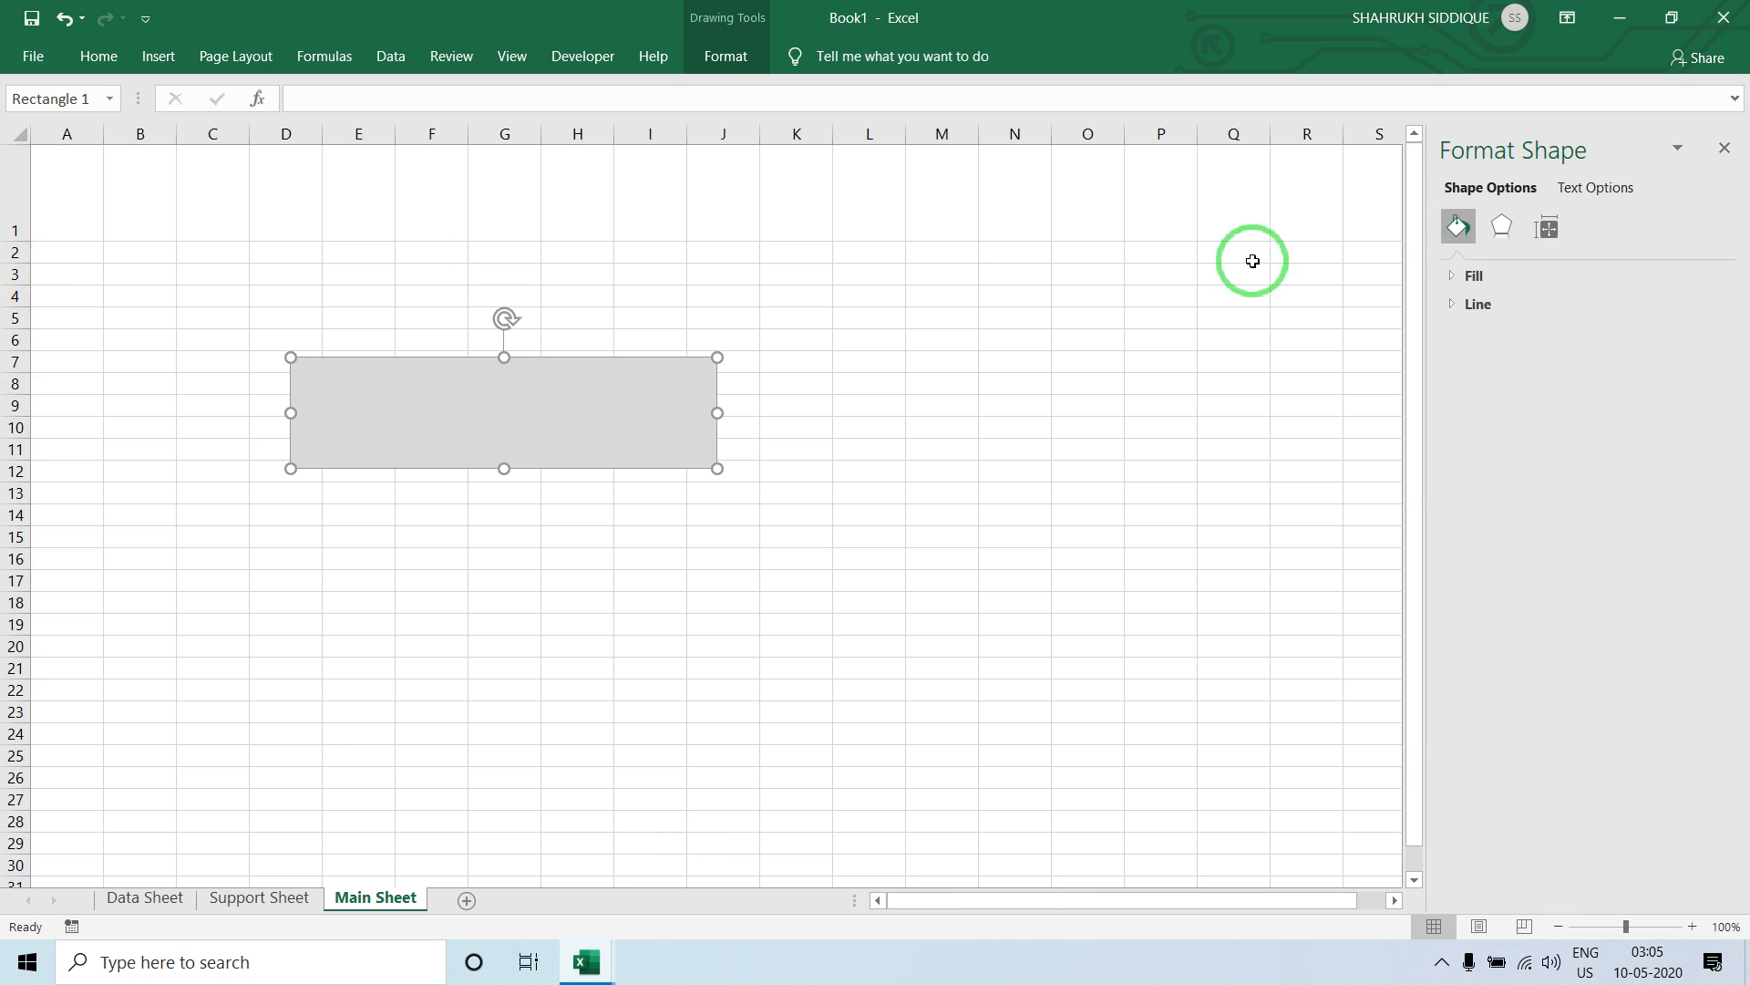
click(1506, 275)
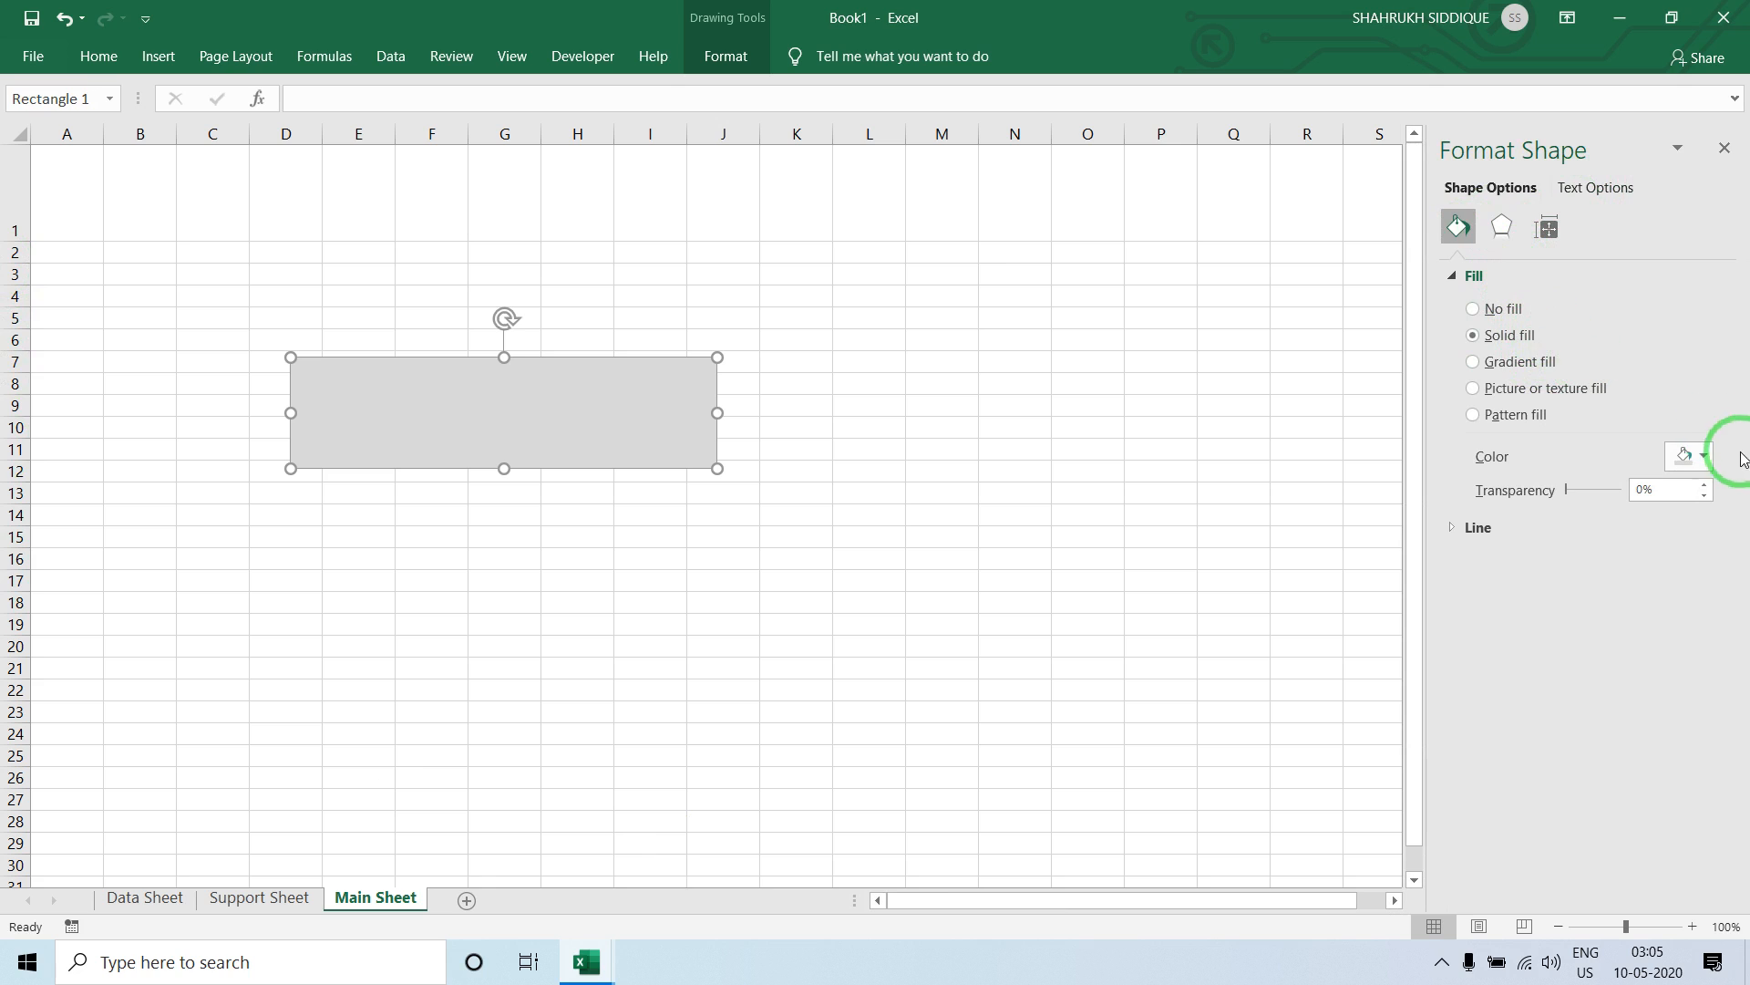
click(1712, 461)
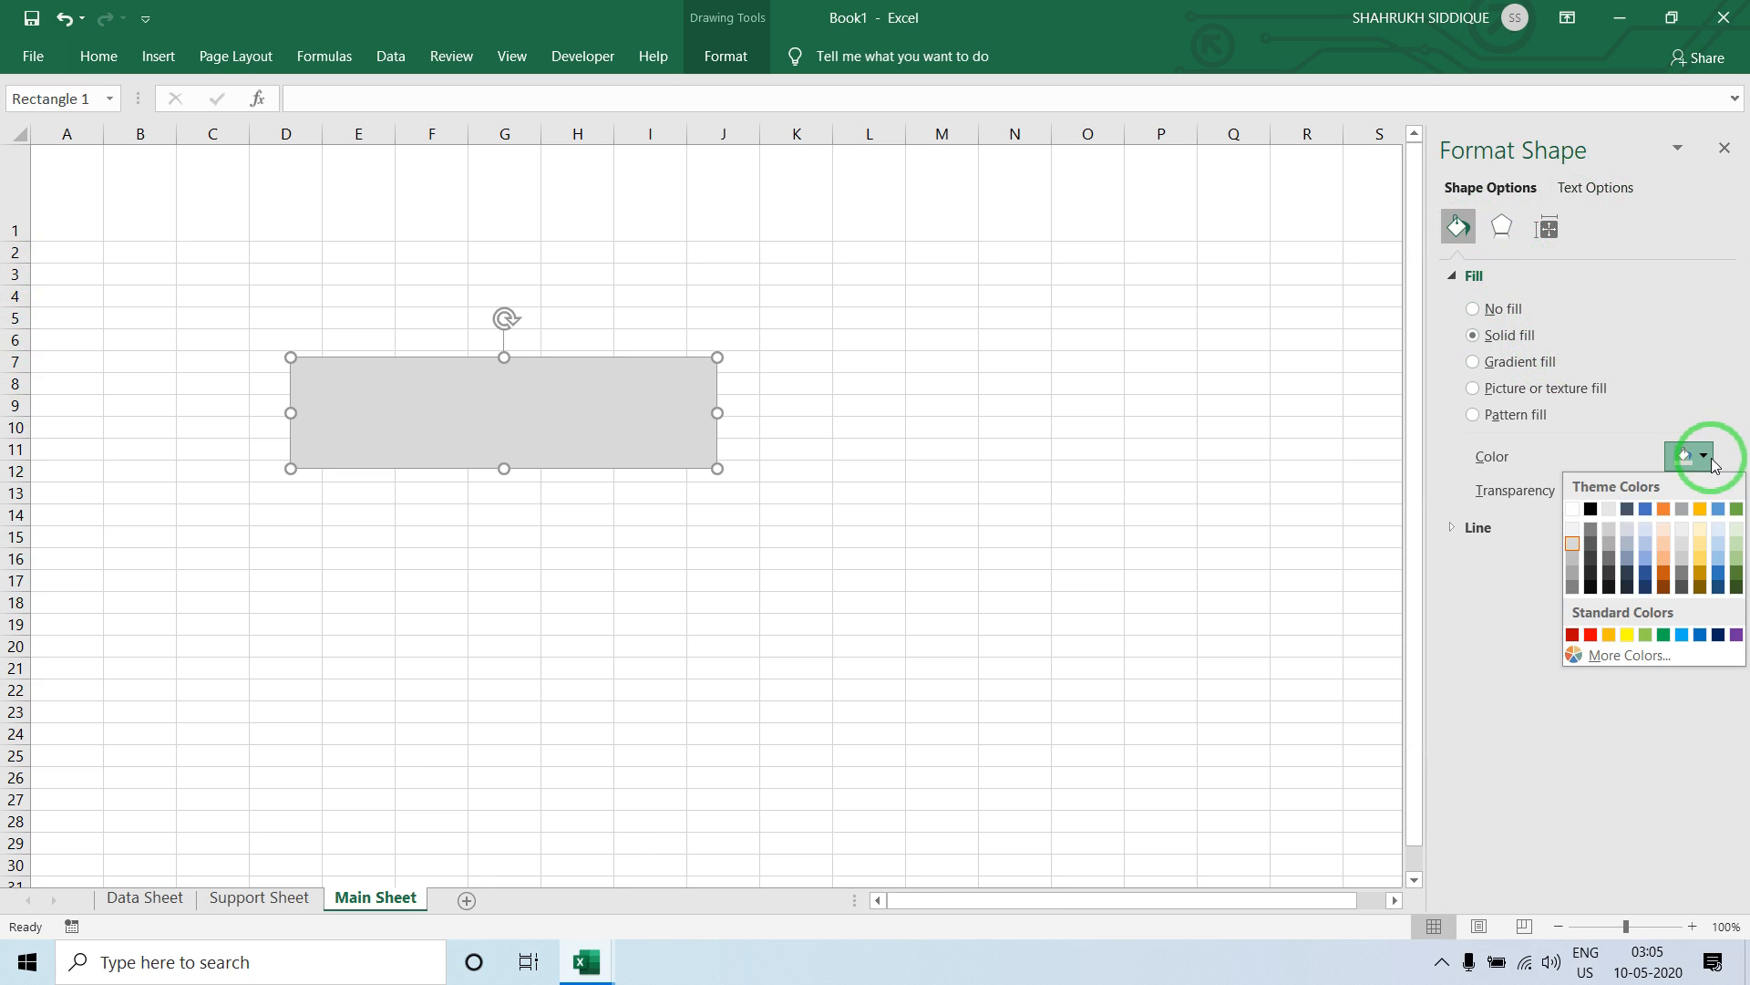
click(1571, 550)
click(1495, 250)
Try the Perspective: Relaxed 3-D rotation on the rectangle, then undo it
click(1503, 226)
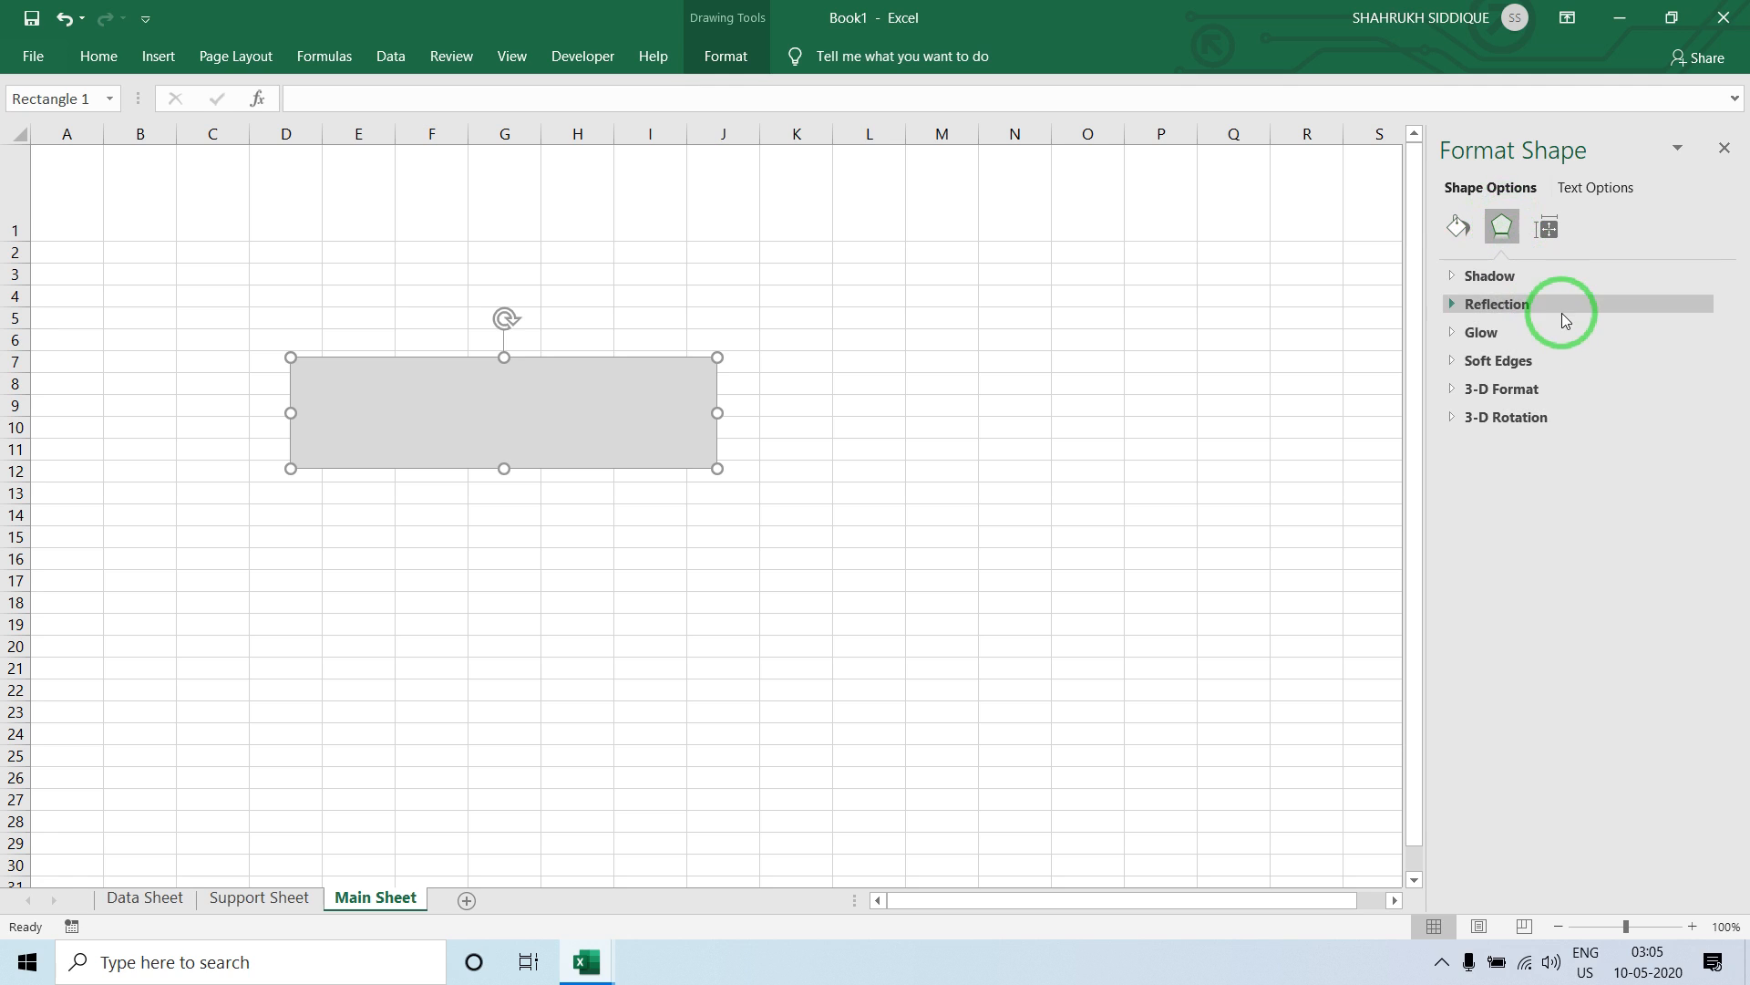
click(1550, 388)
click(1541, 451)
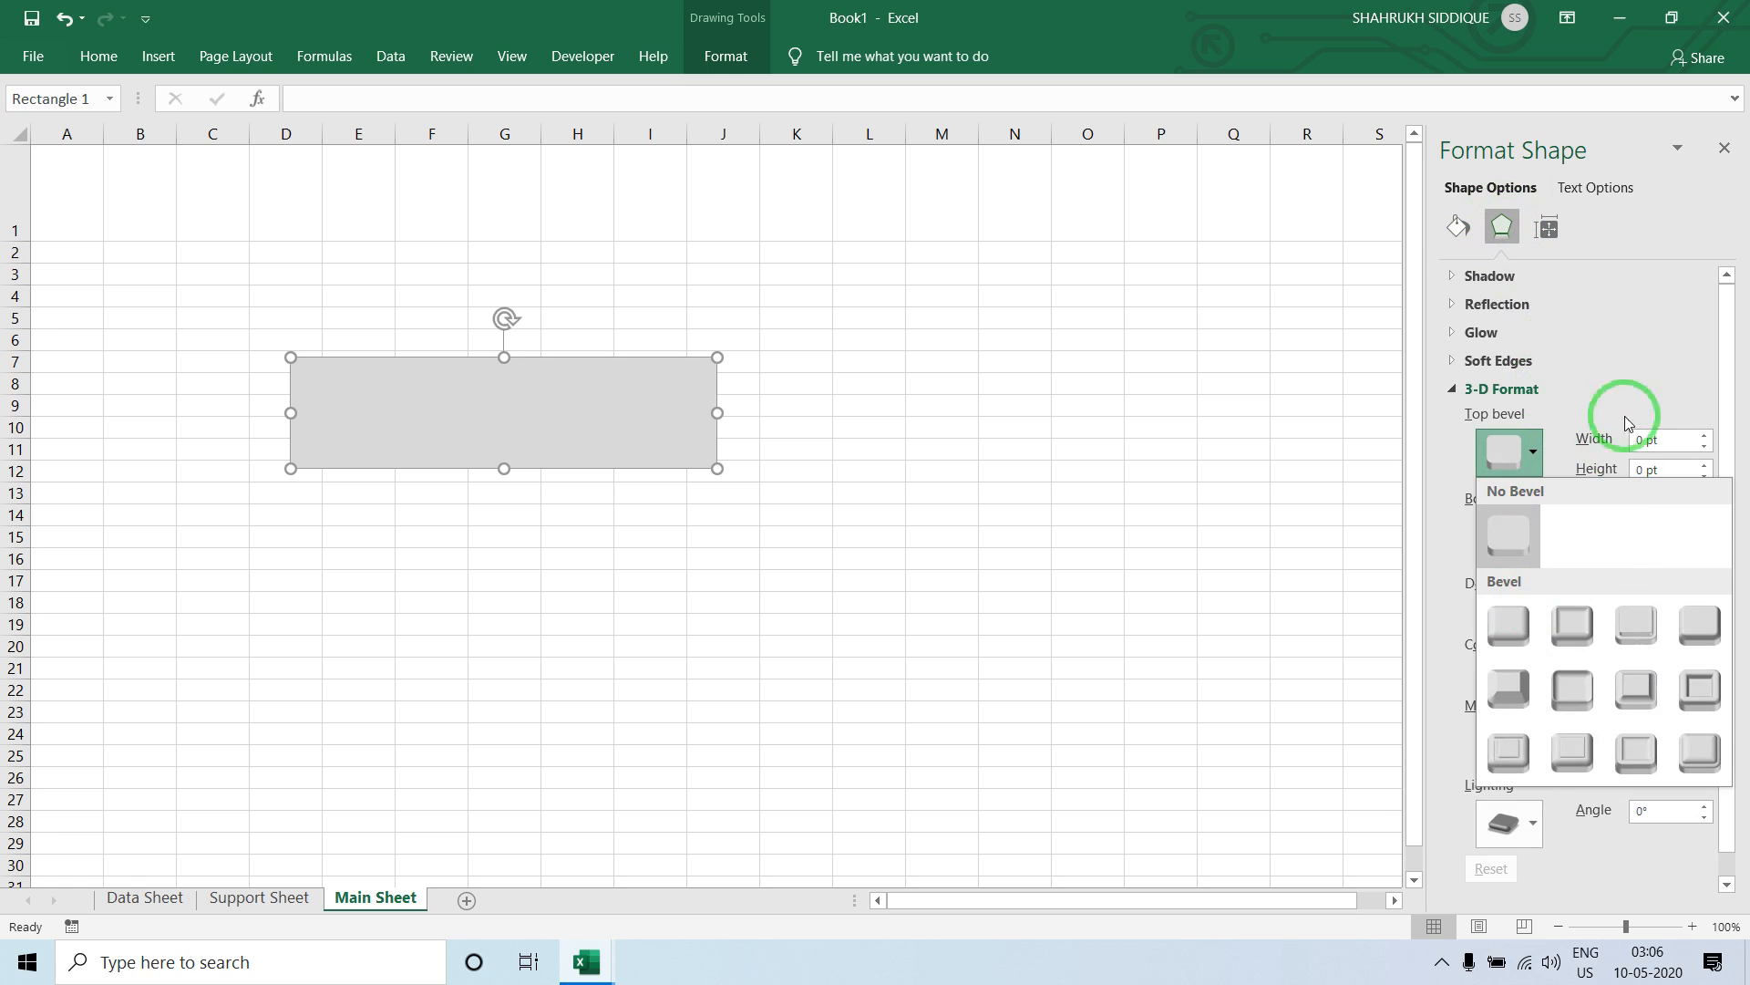
click(1631, 335)
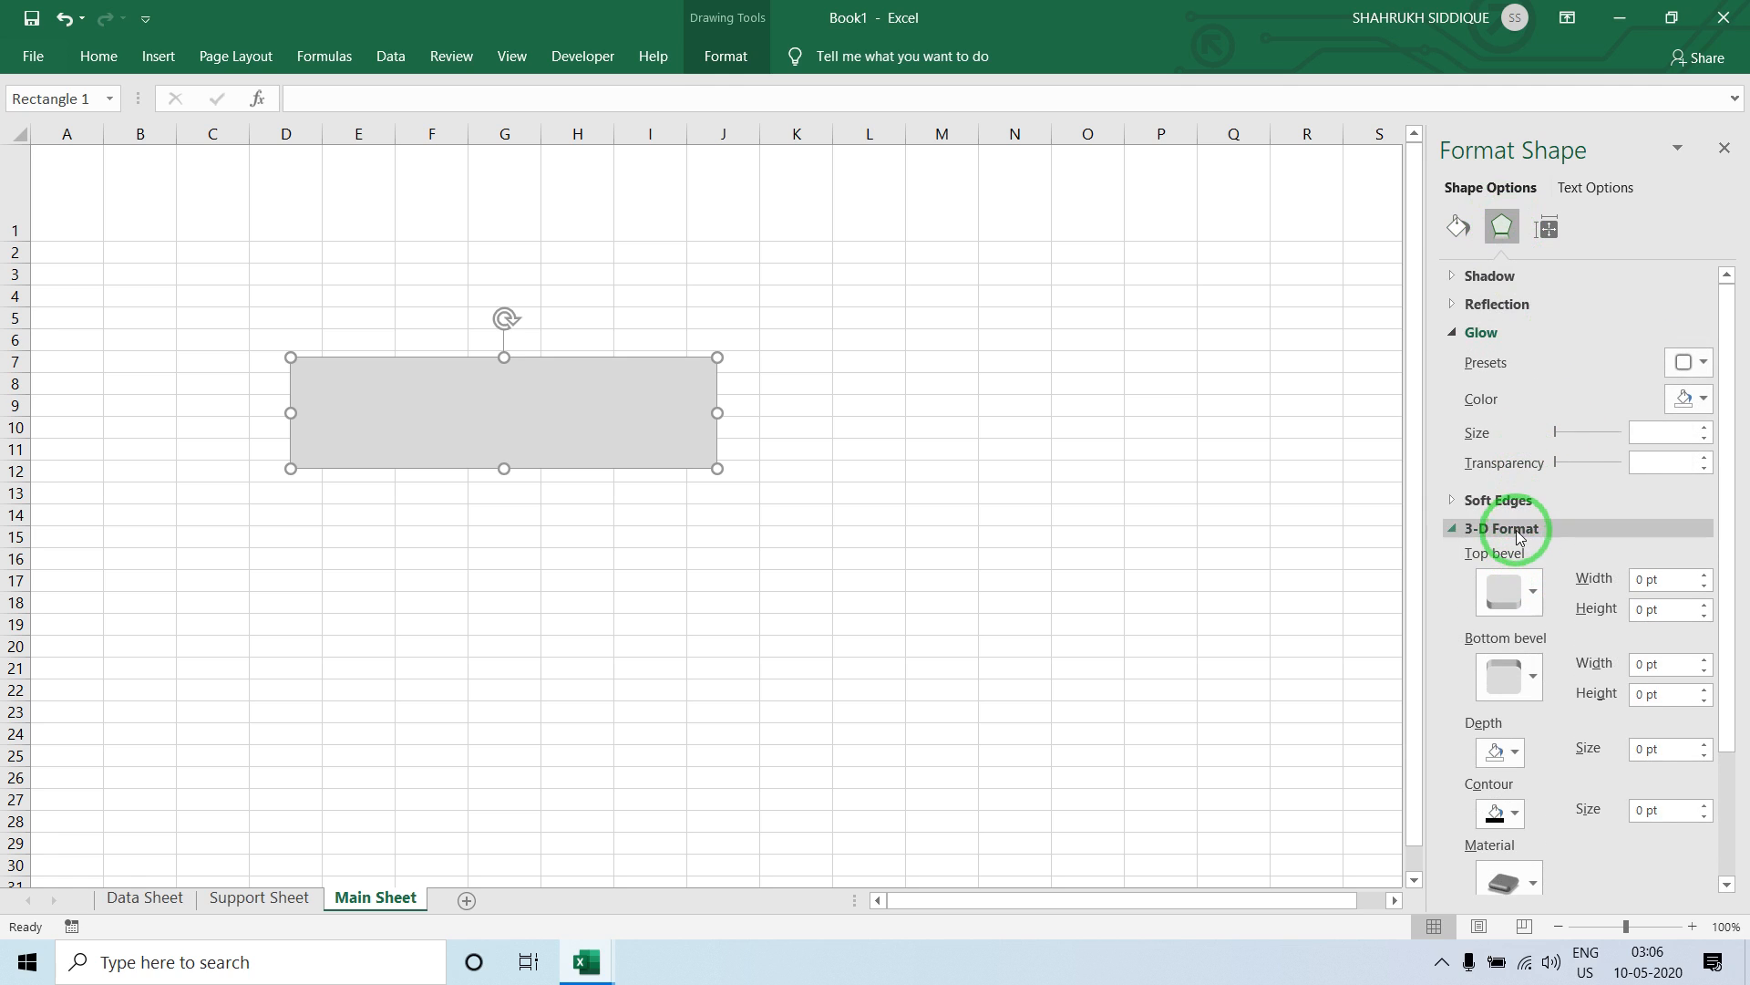
click(1521, 529)
click(1520, 556)
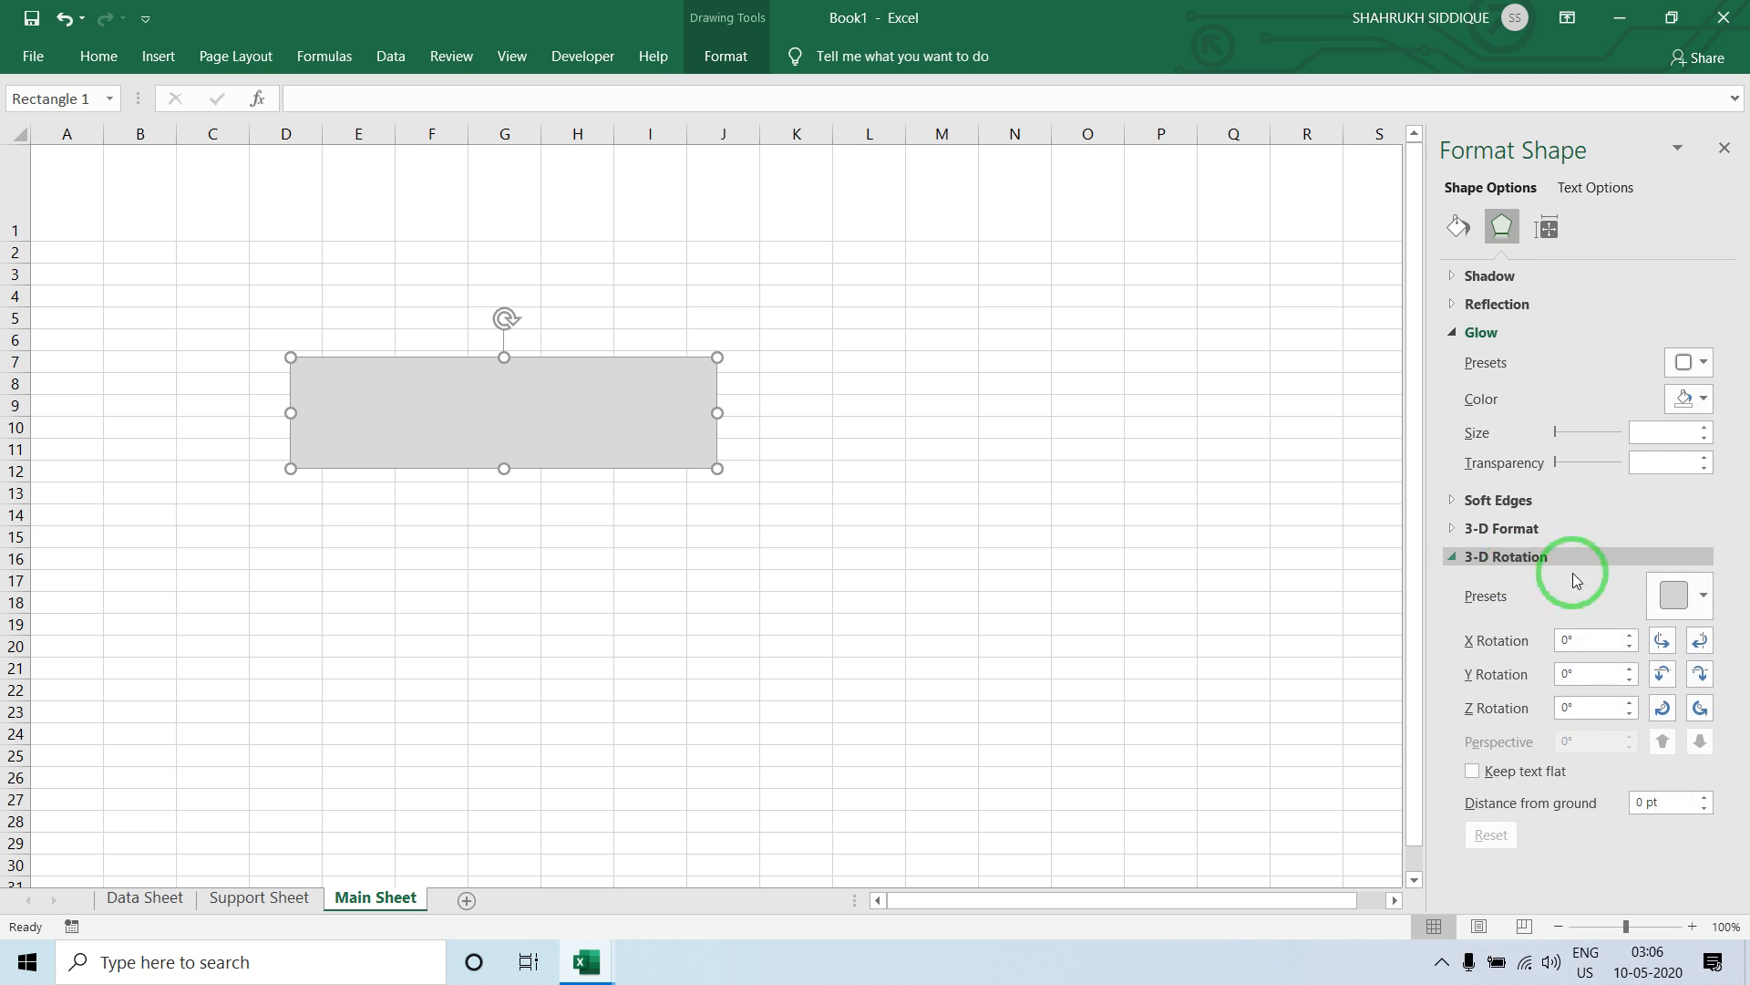
click(1680, 595)
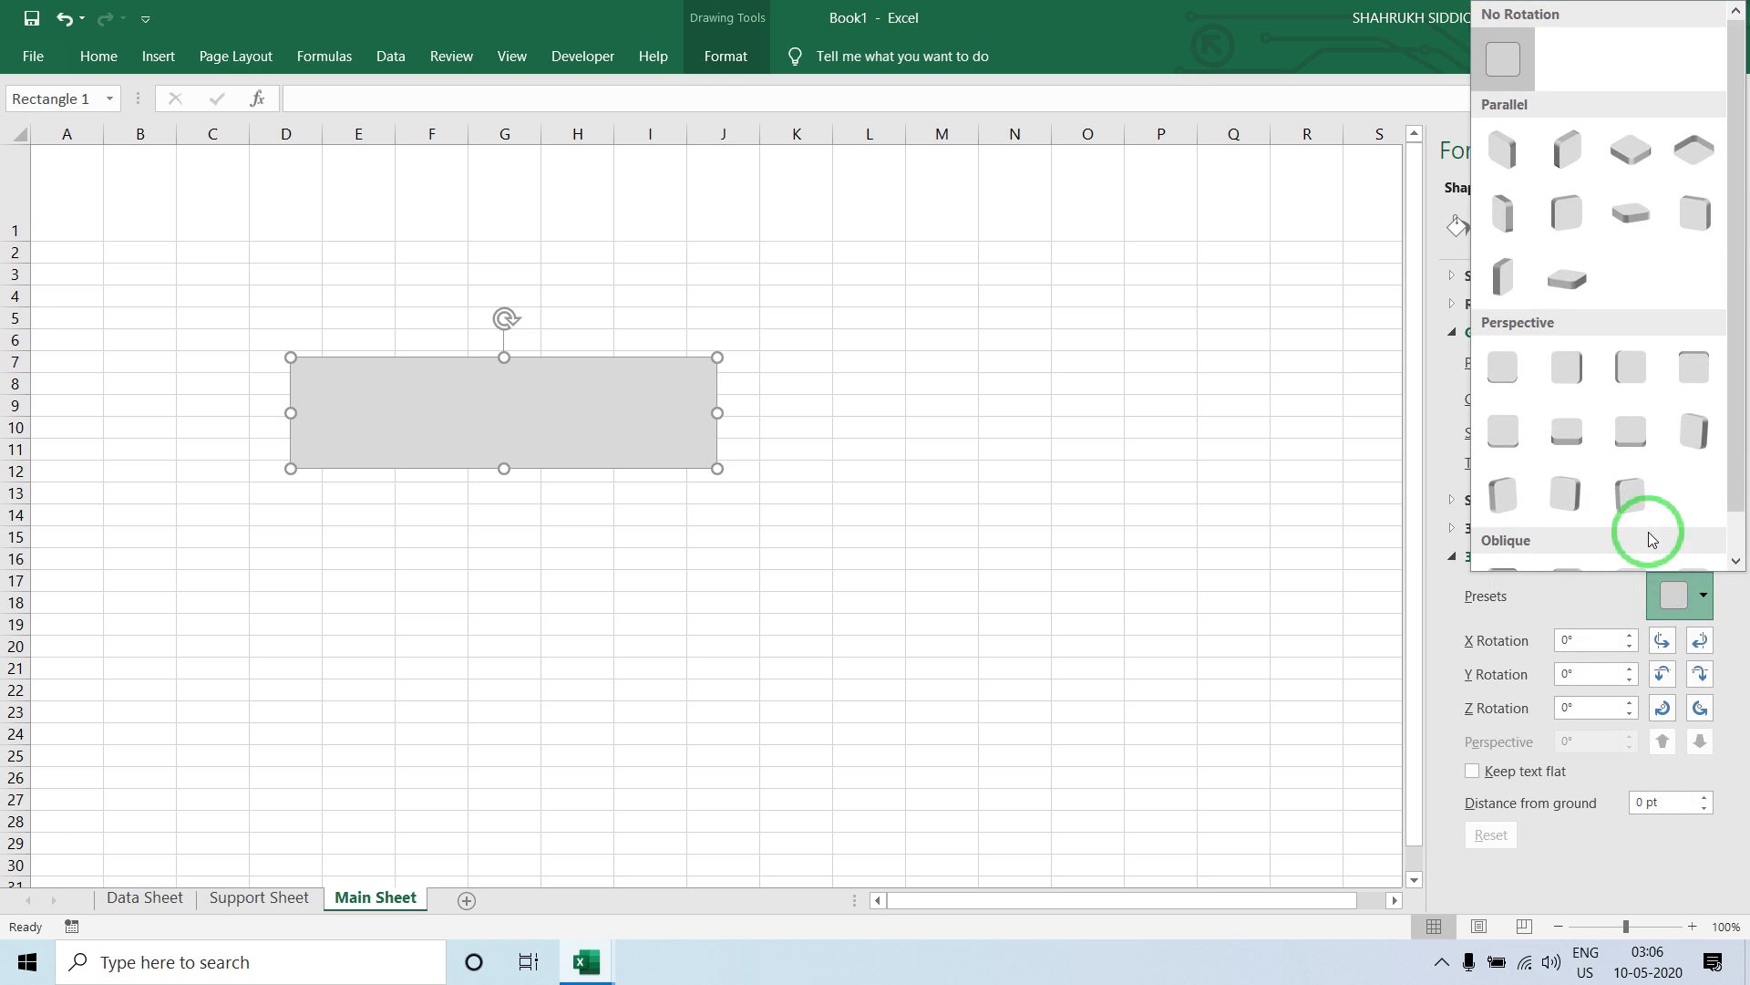
click(1615, 440)
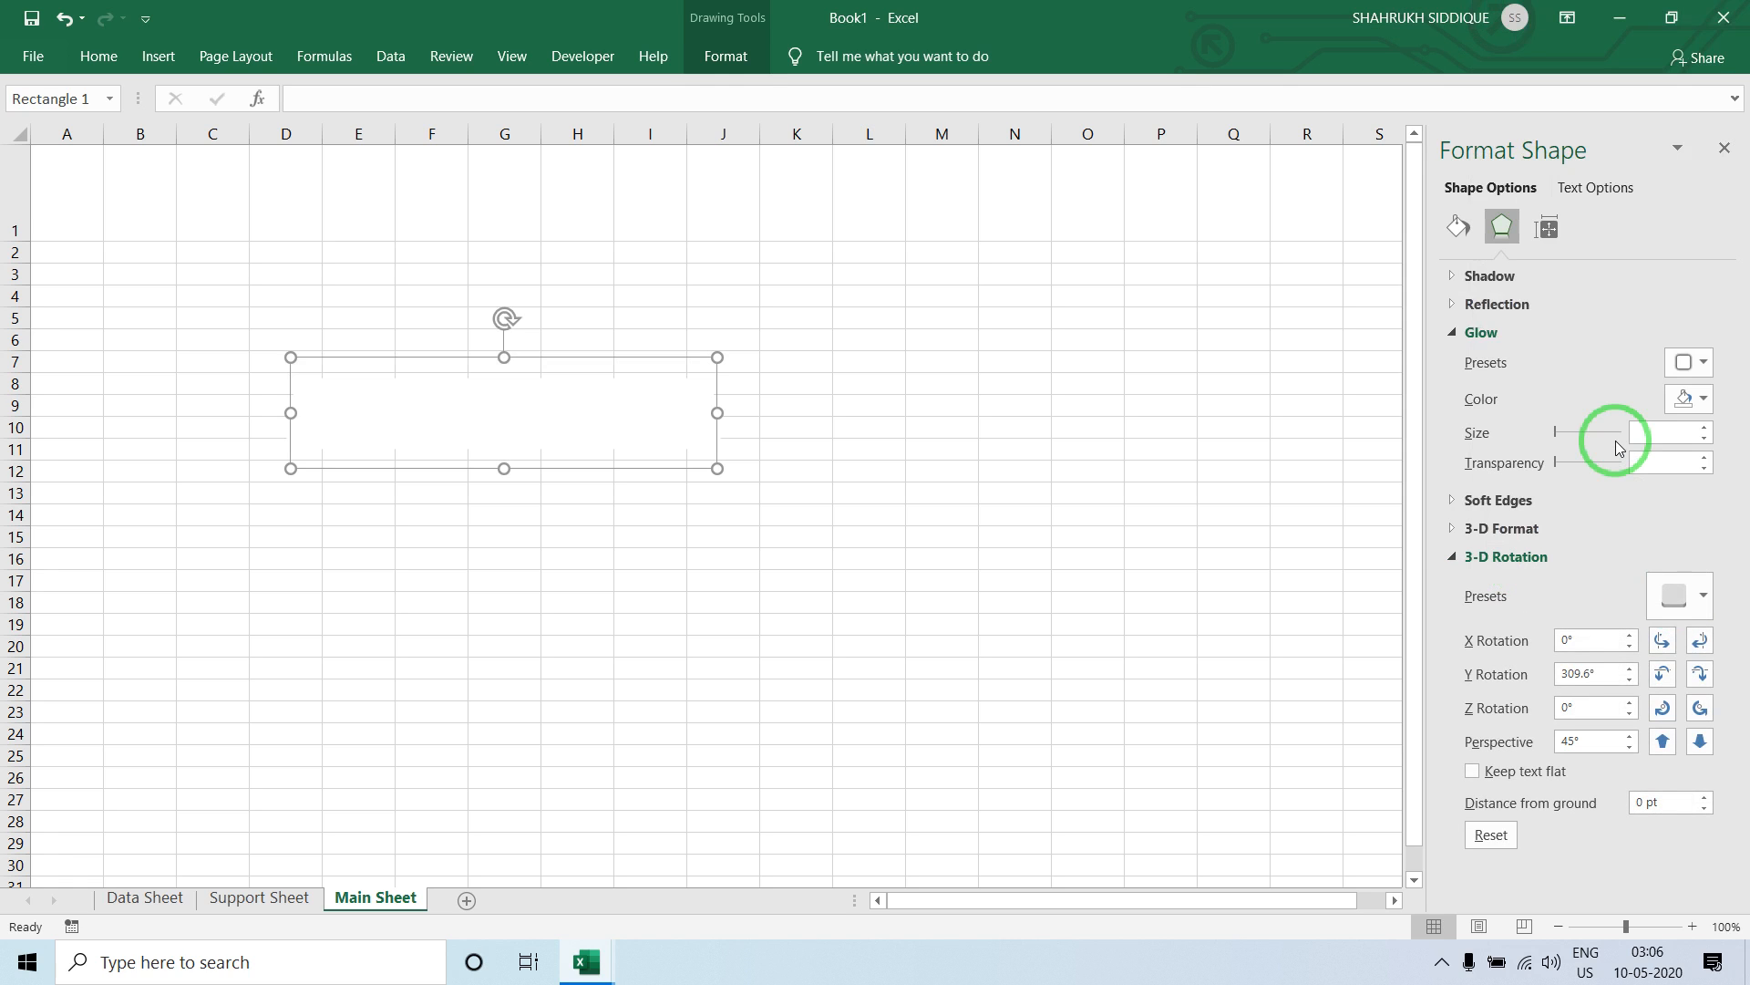
key(ctrl+z)
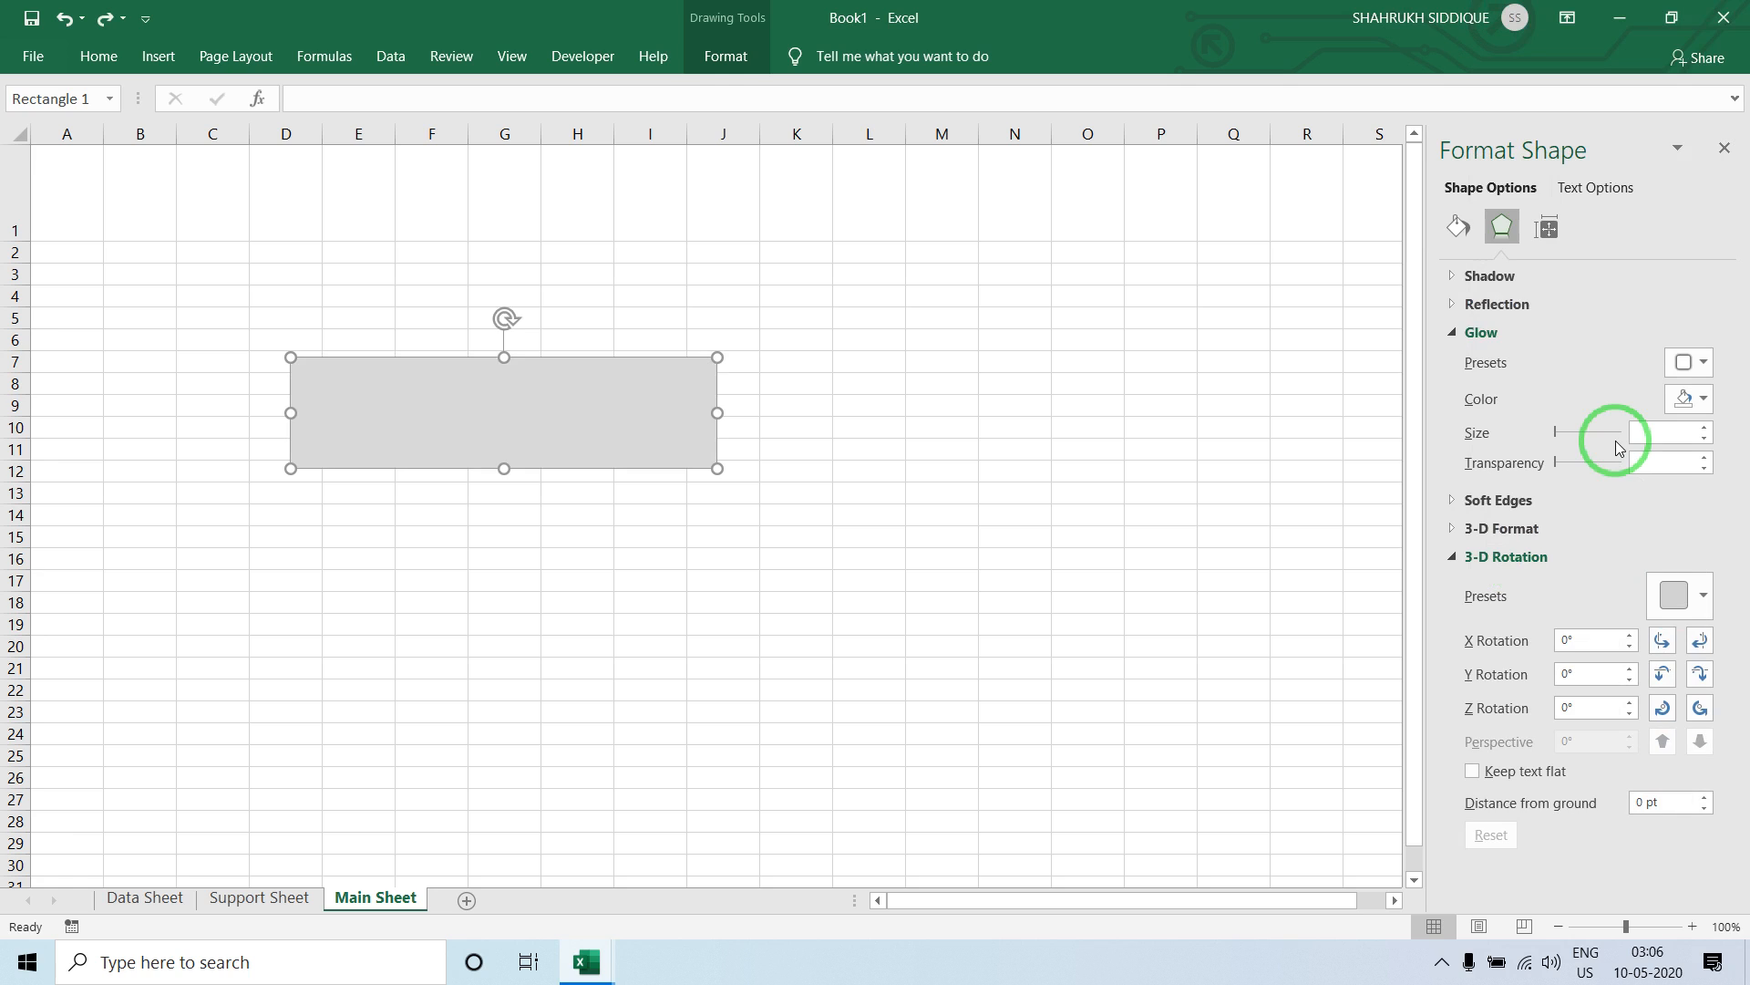
Apply a 6 pt raised top bevel to the rectangle, then deselect it
click(1506, 335)
click(1517, 388)
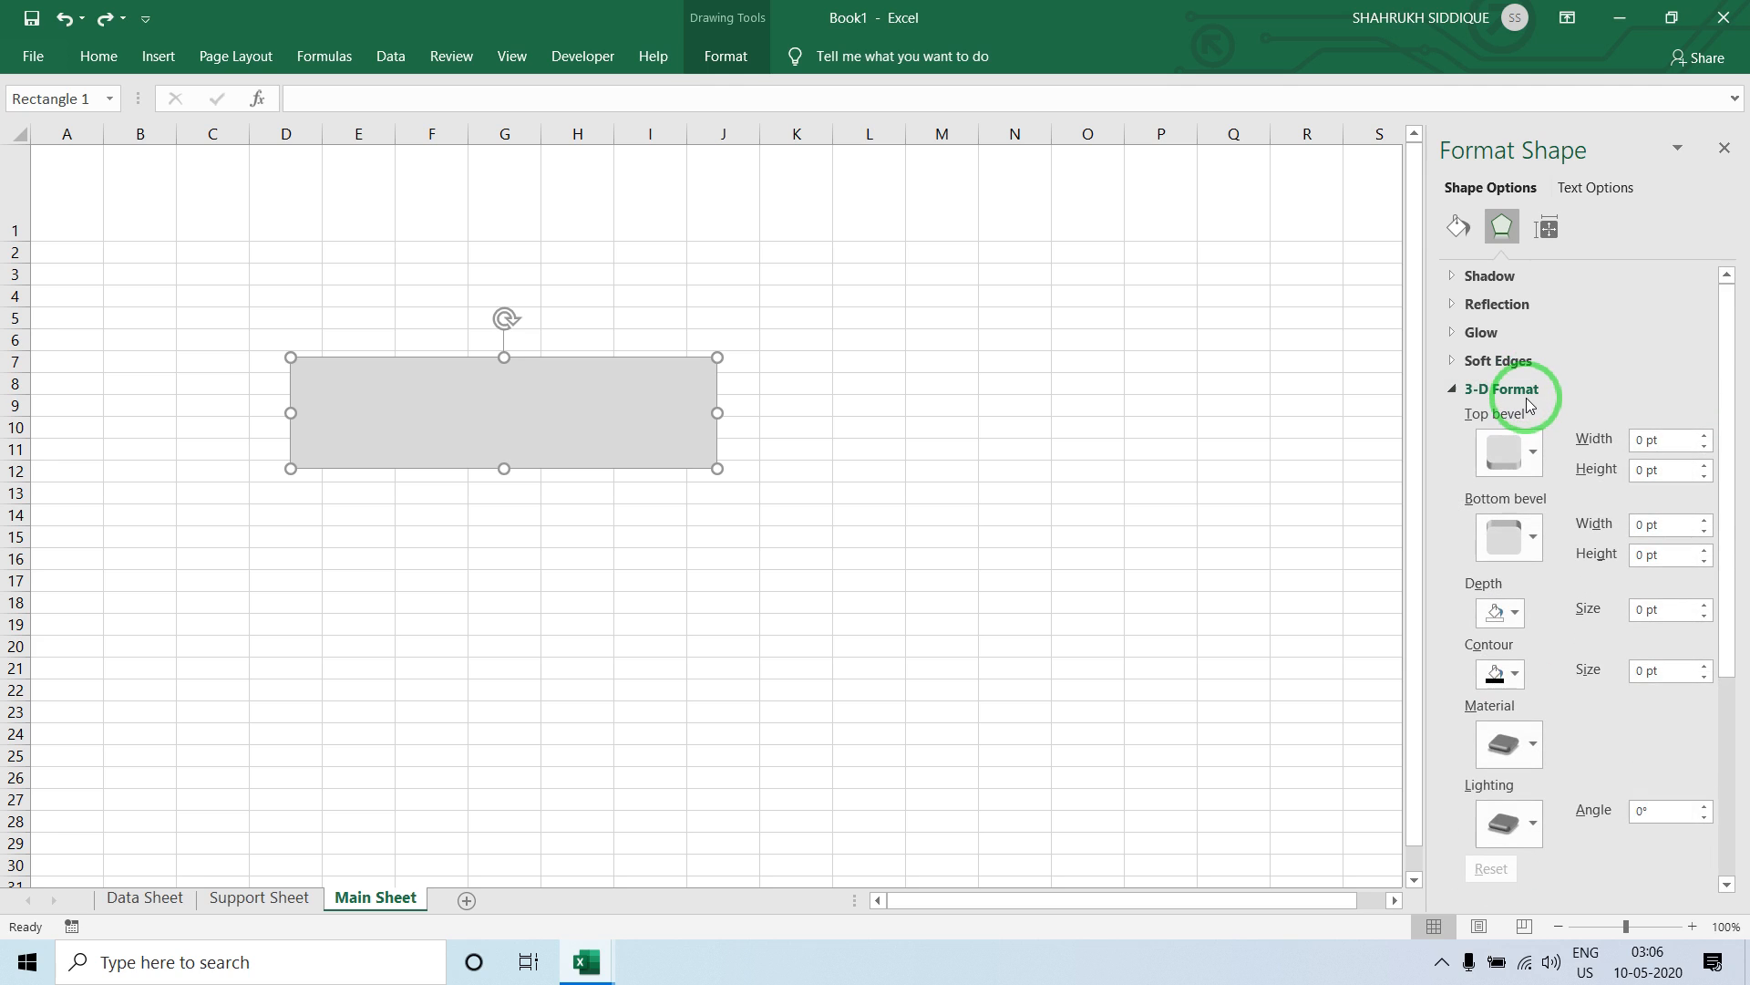
click(1534, 450)
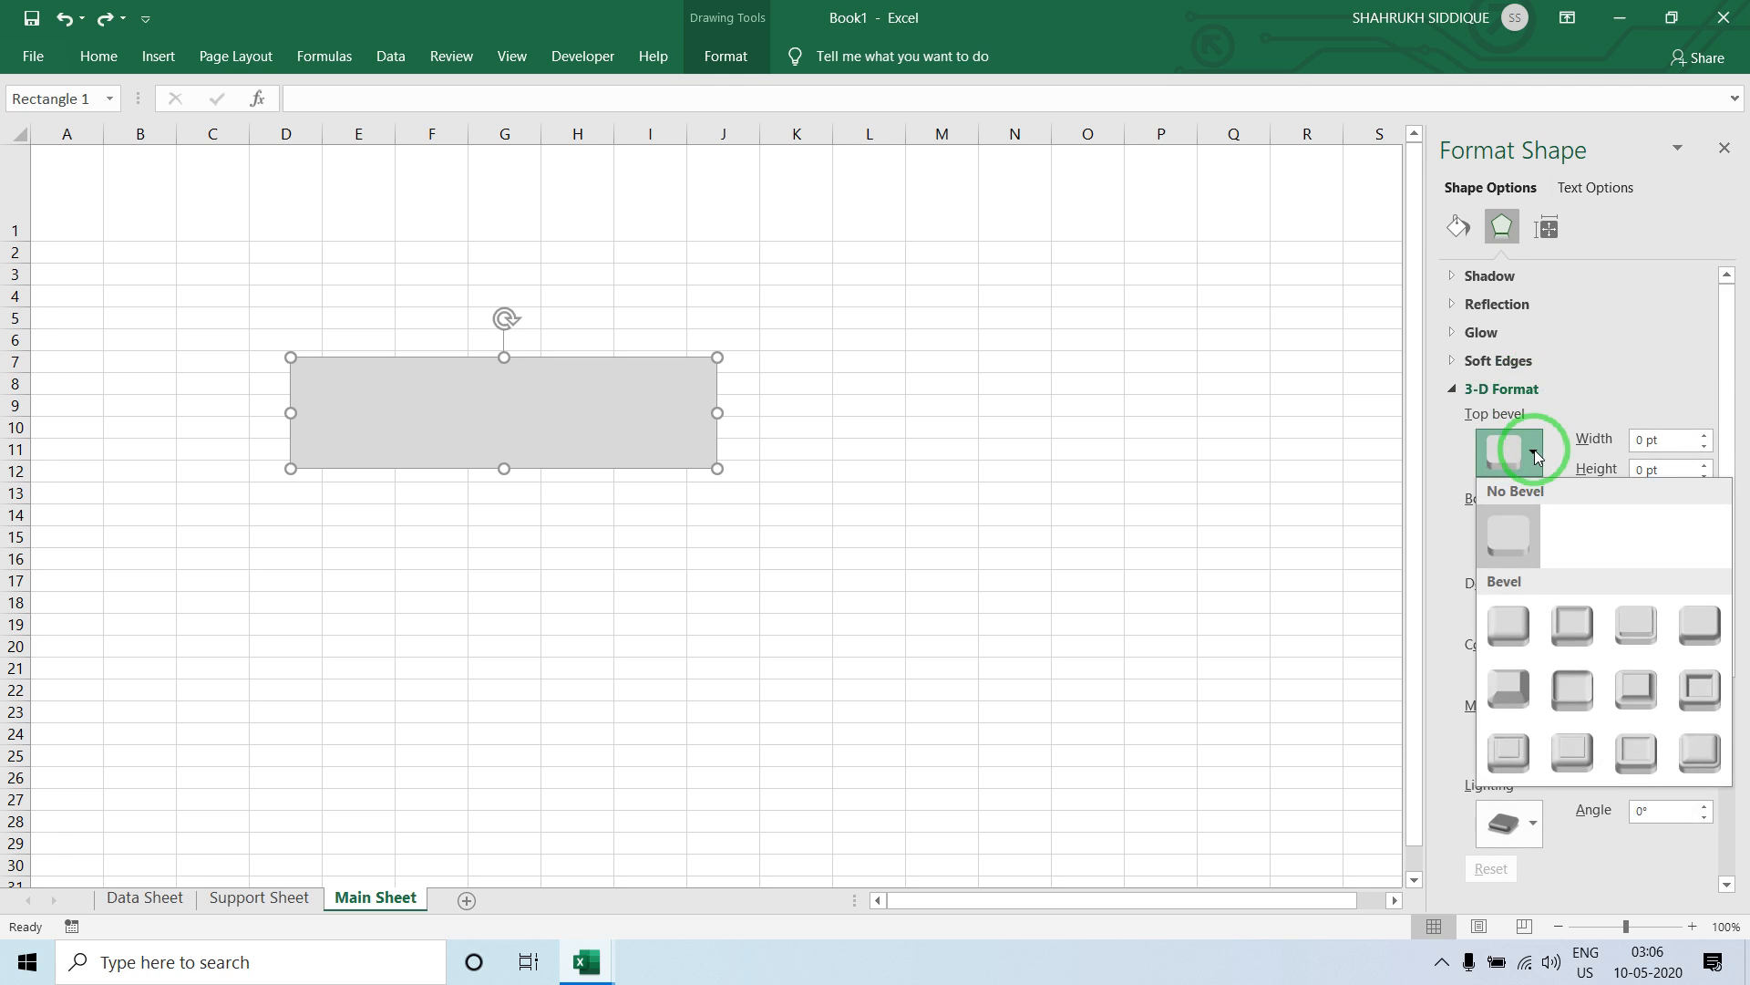
click(1573, 618)
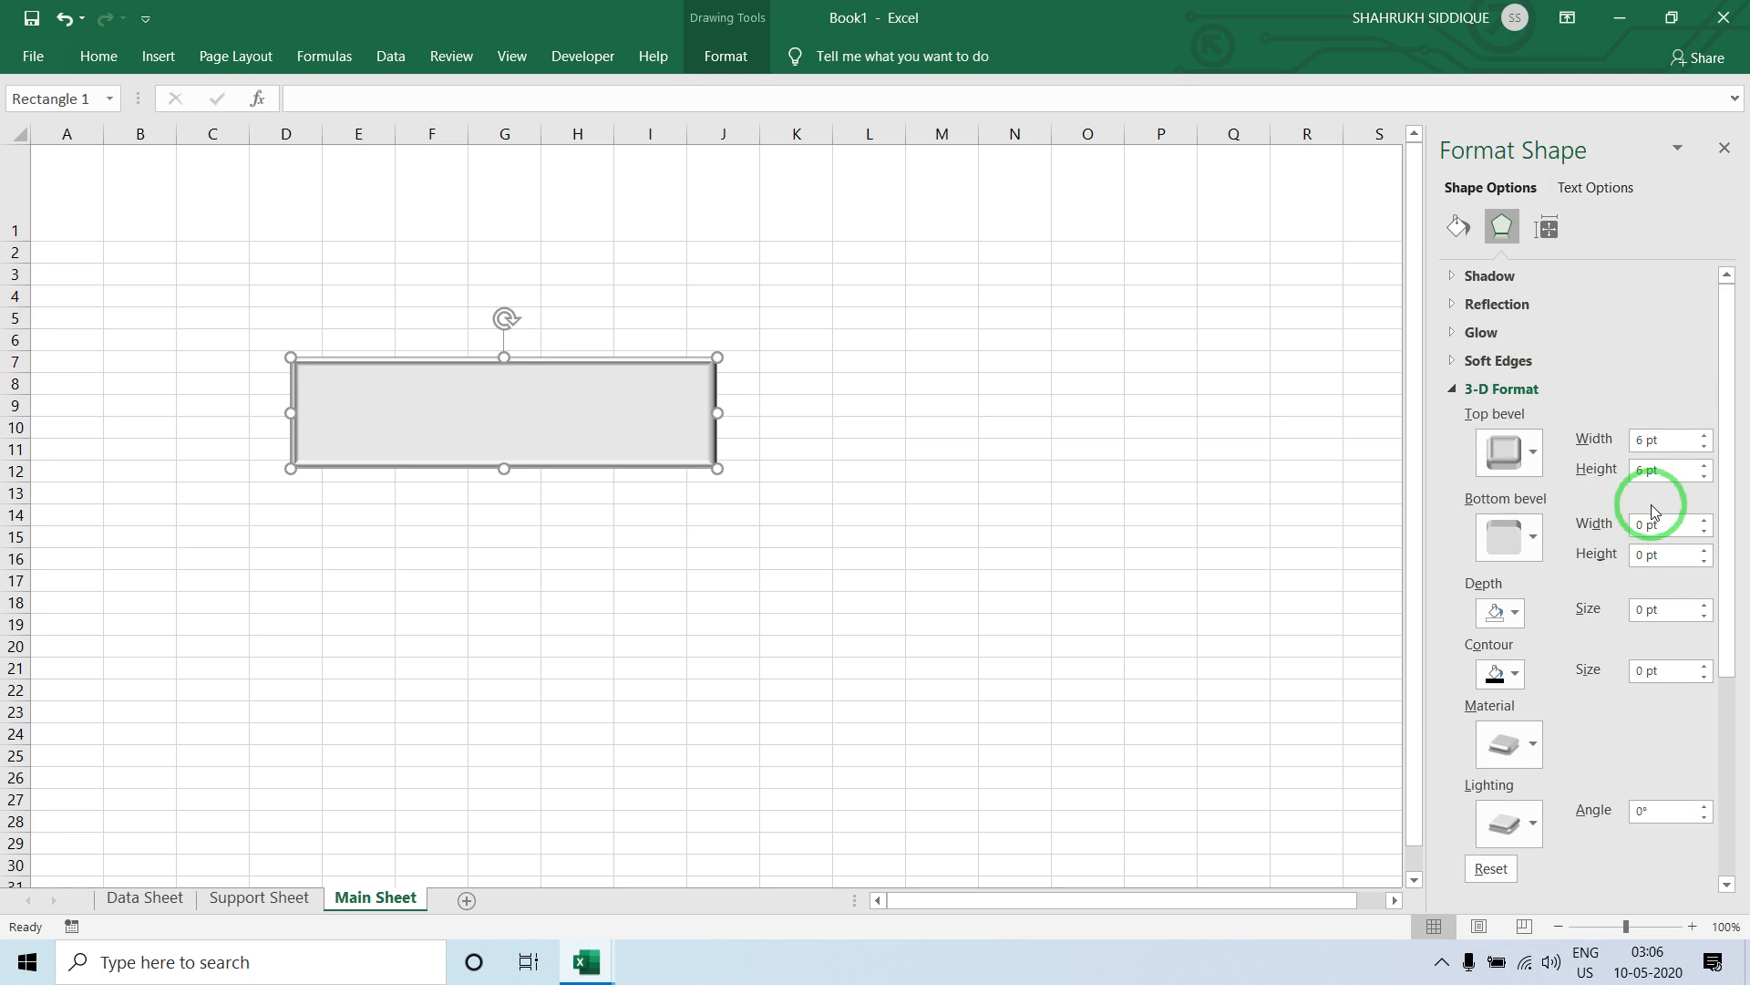
click(1242, 381)
click(1076, 401)
click(746, 402)
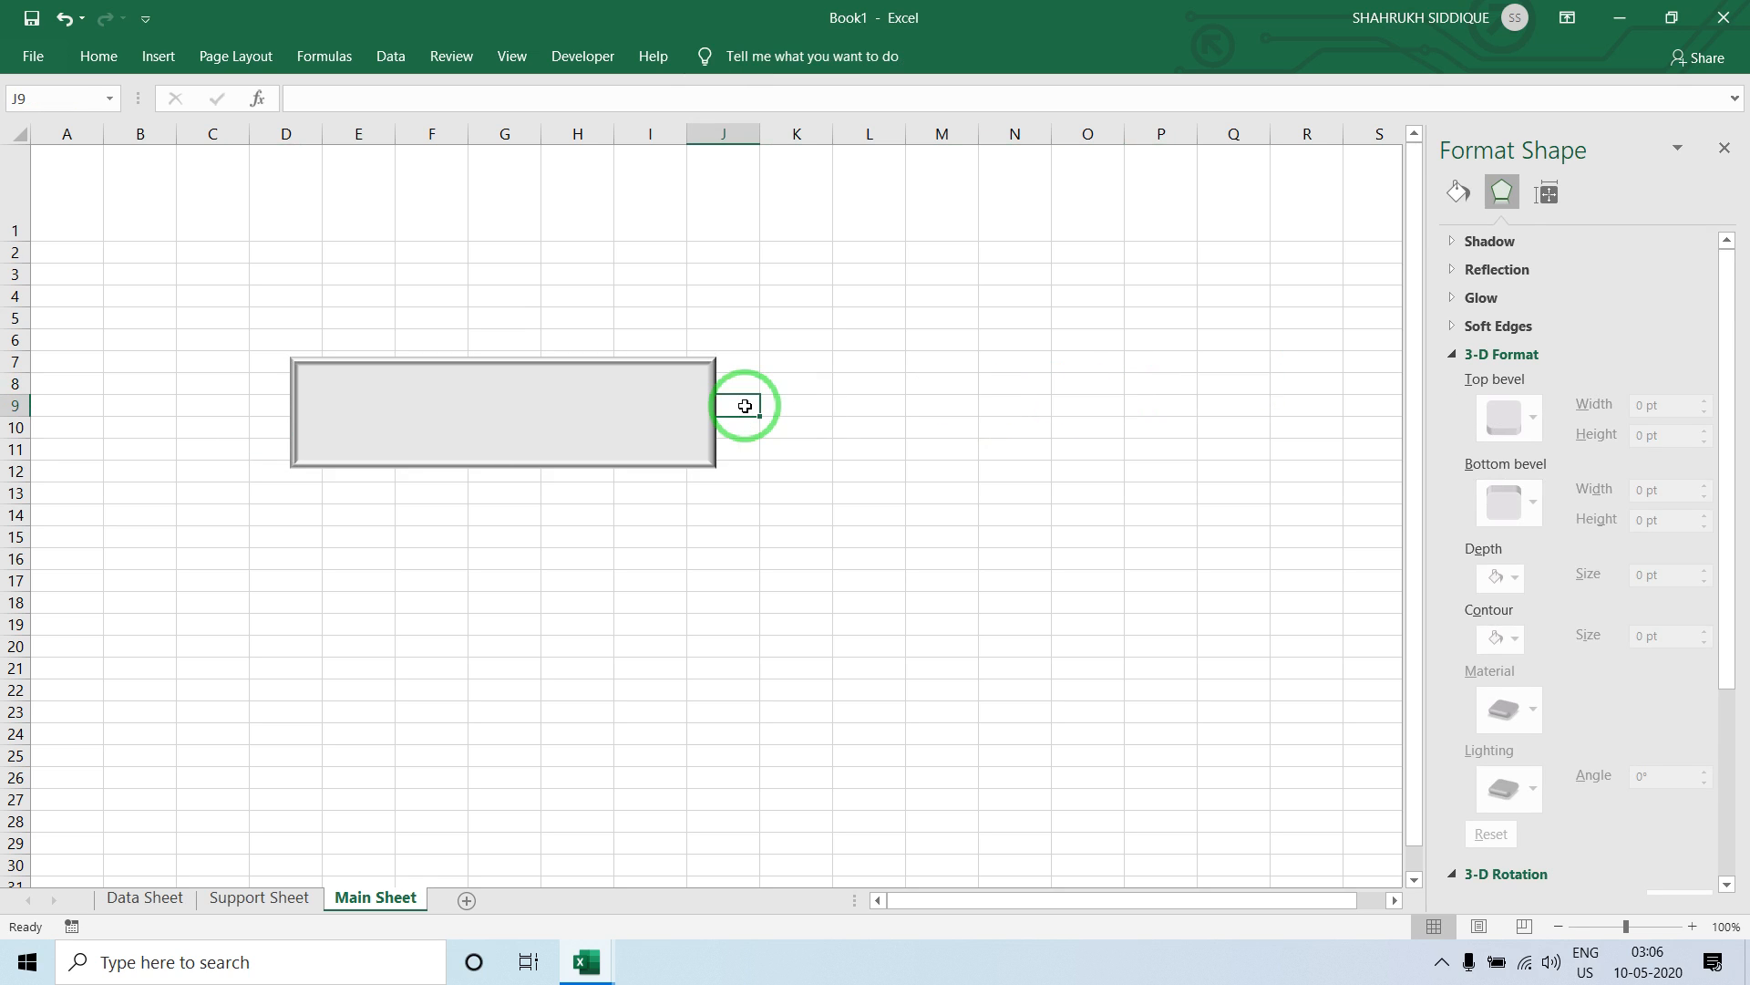
Move the bevelled grey rectangle down to about C13:I18
click(617, 446)
click(946, 409)
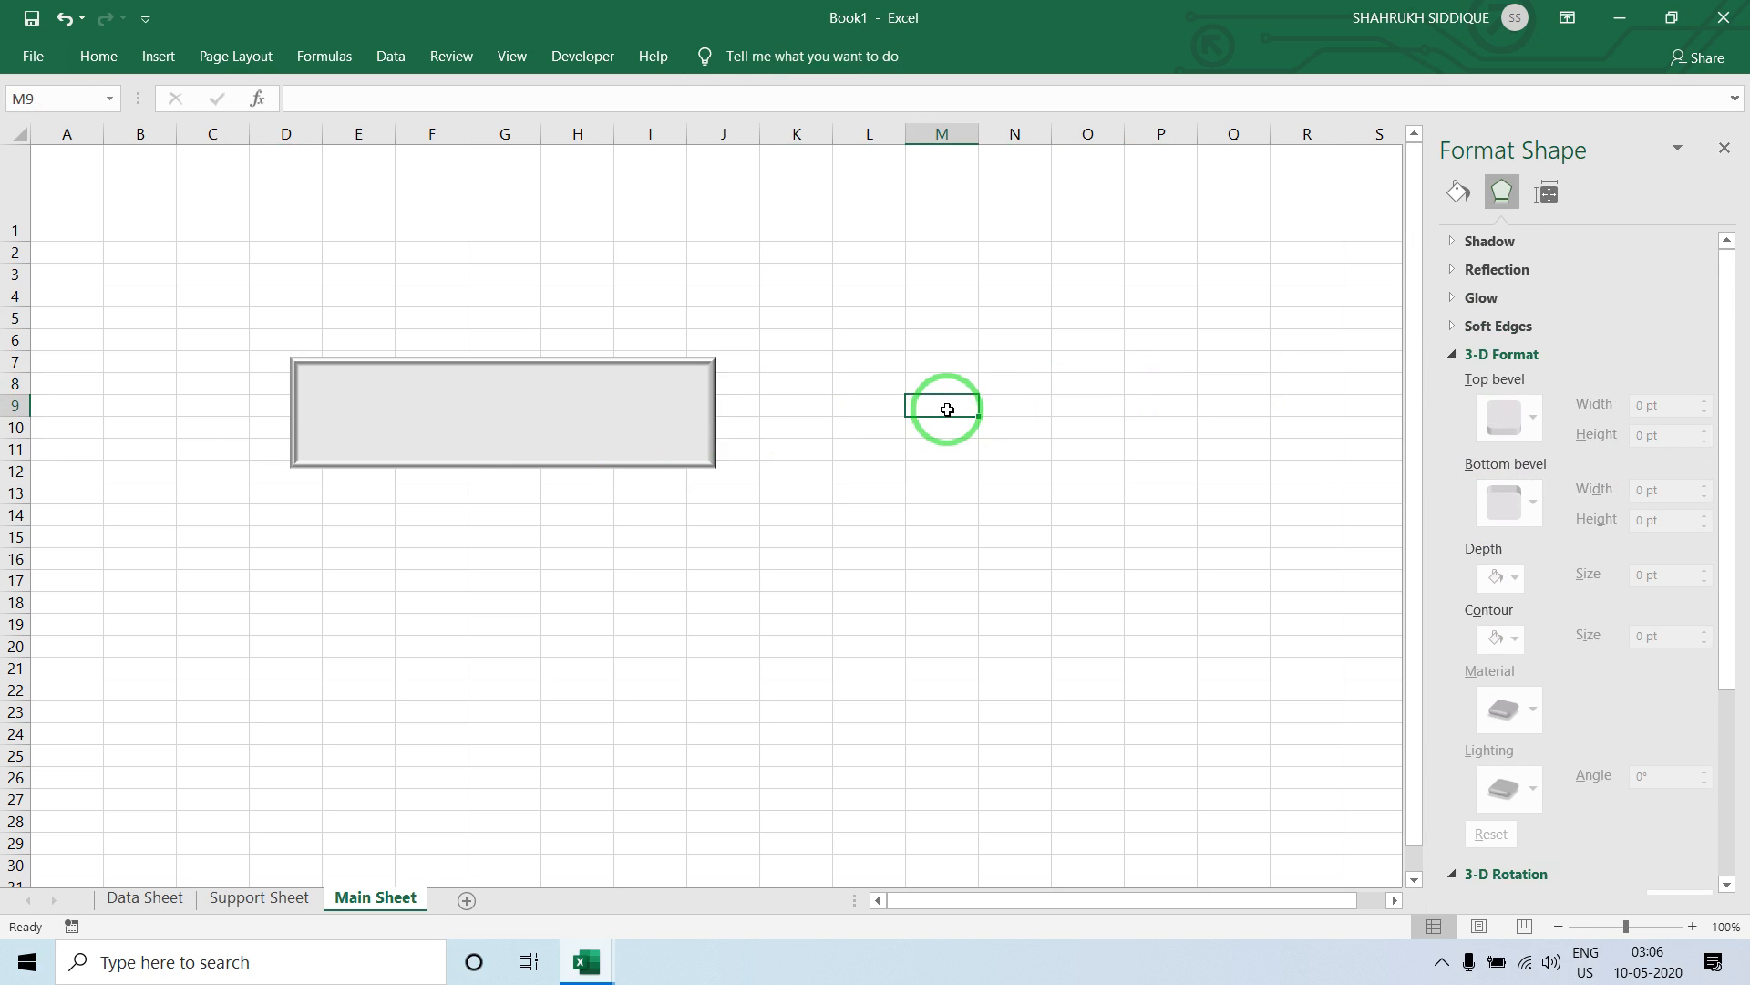
click(673, 404)
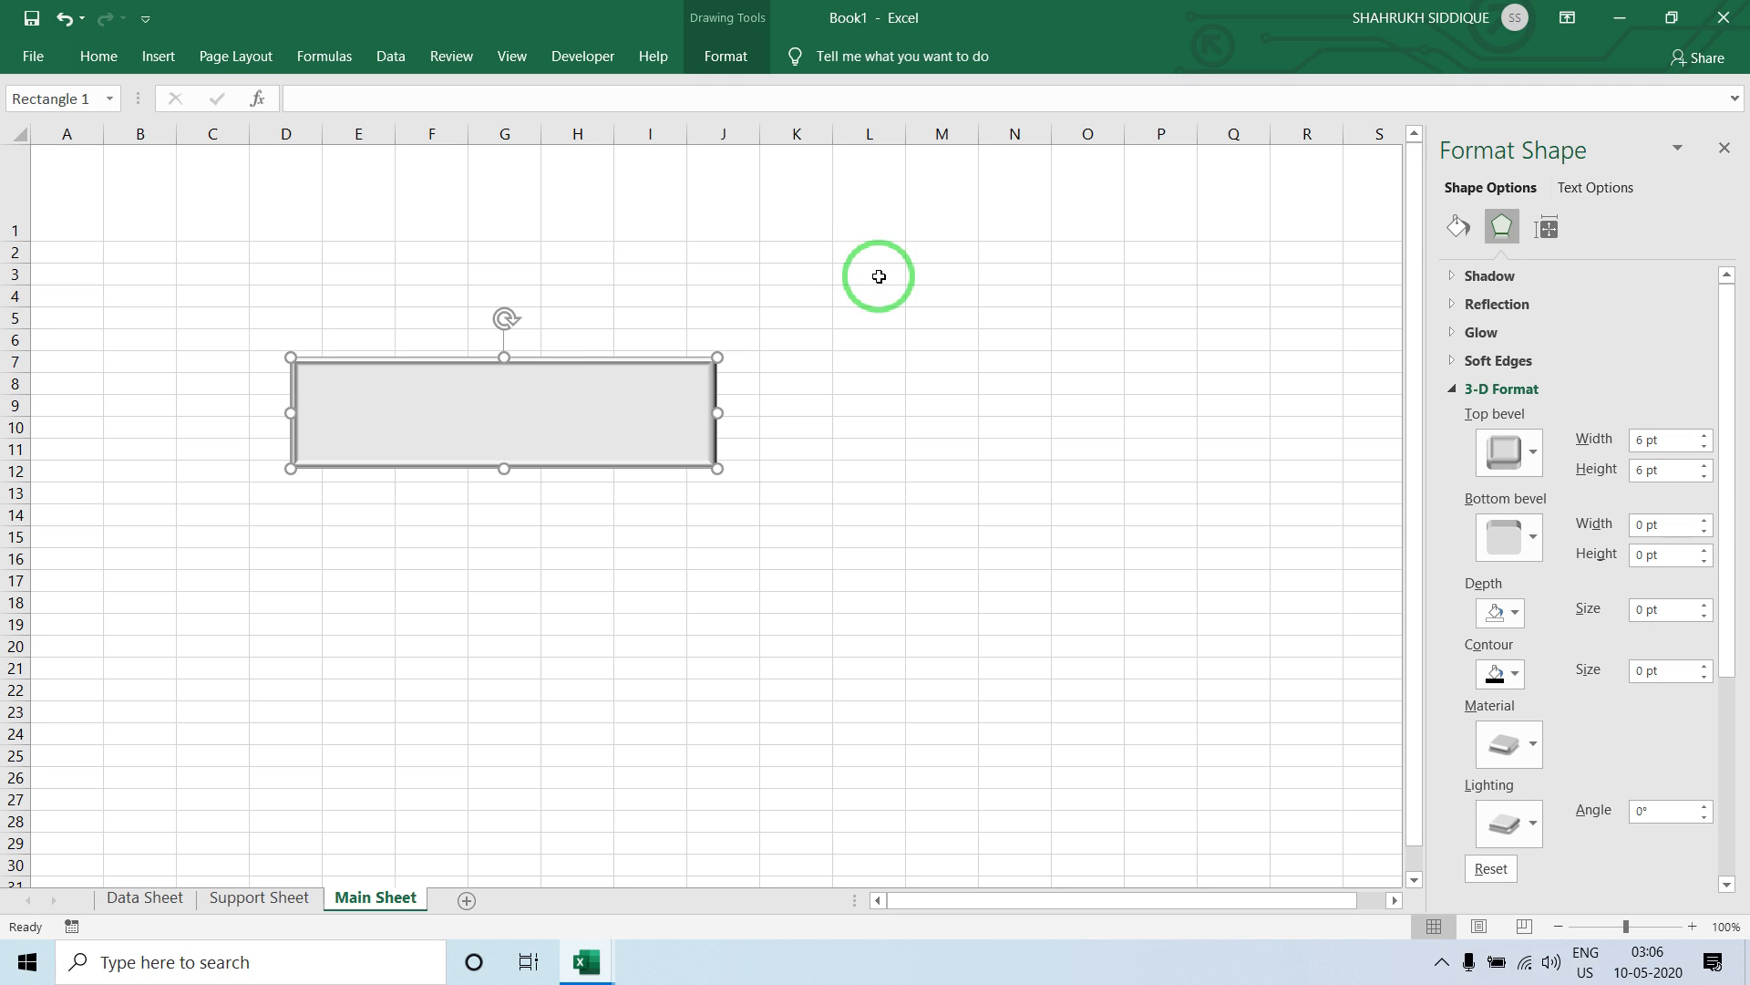
drag(535, 362, 477, 494)
click(578, 318)
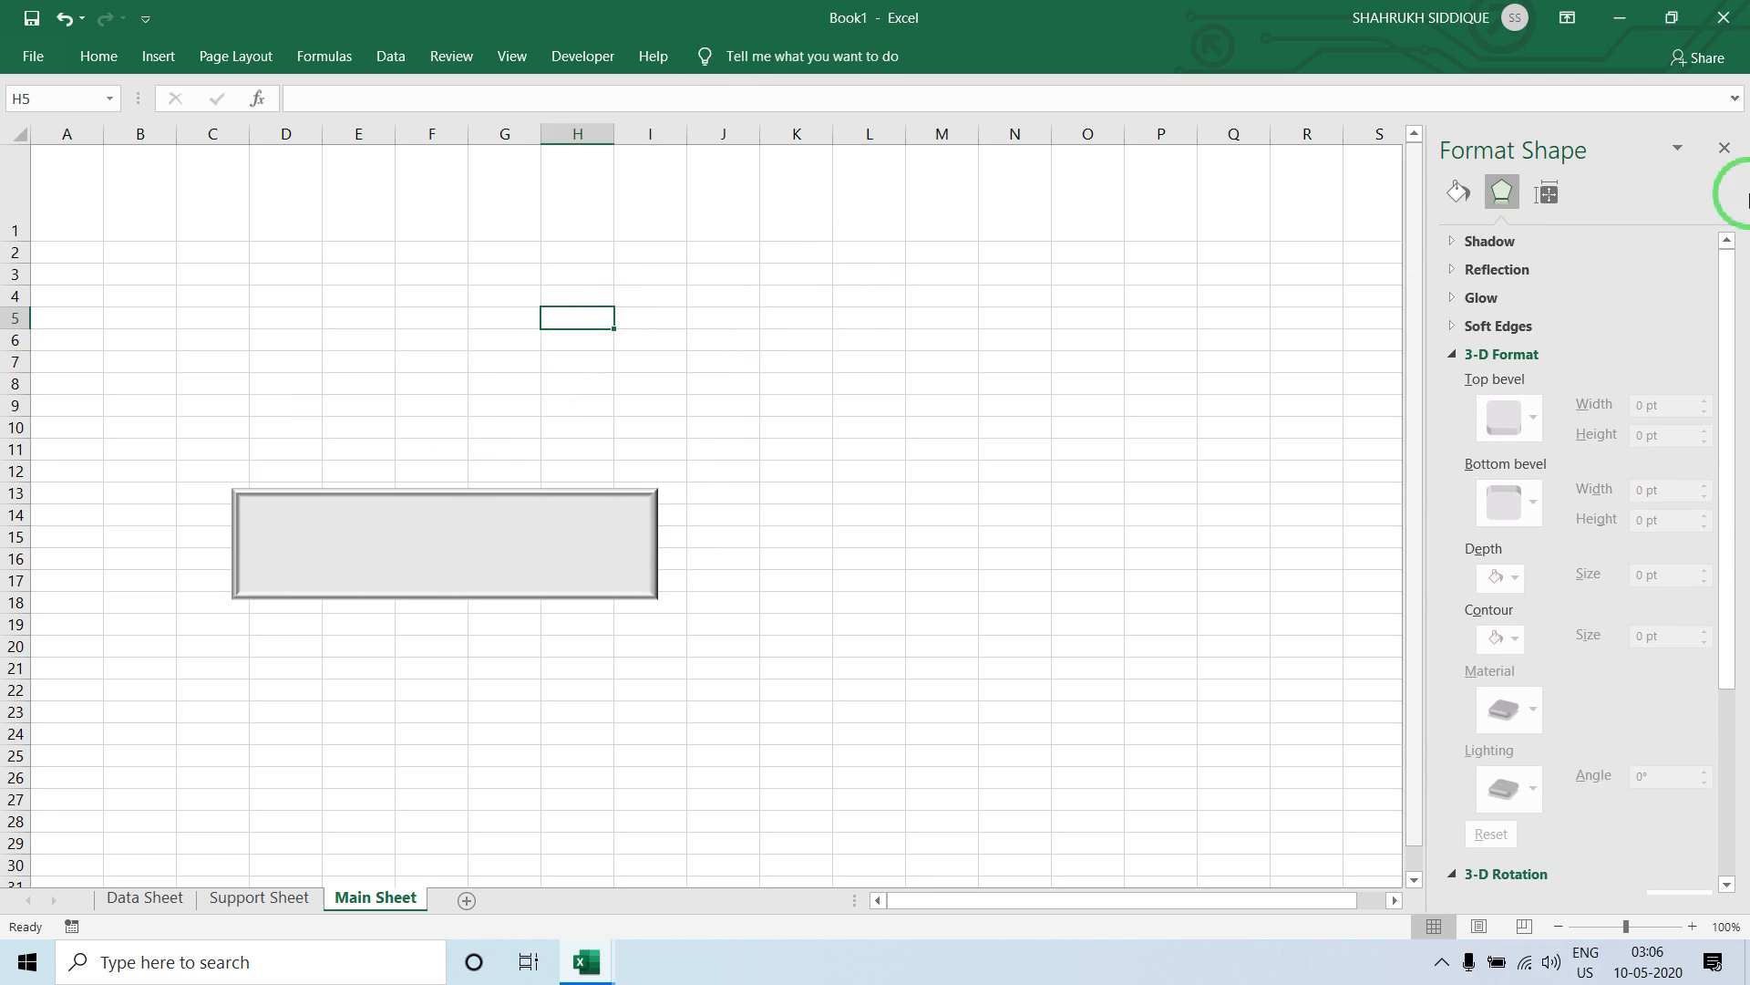
Draw a small oval circle above the rectangle
click(158, 57)
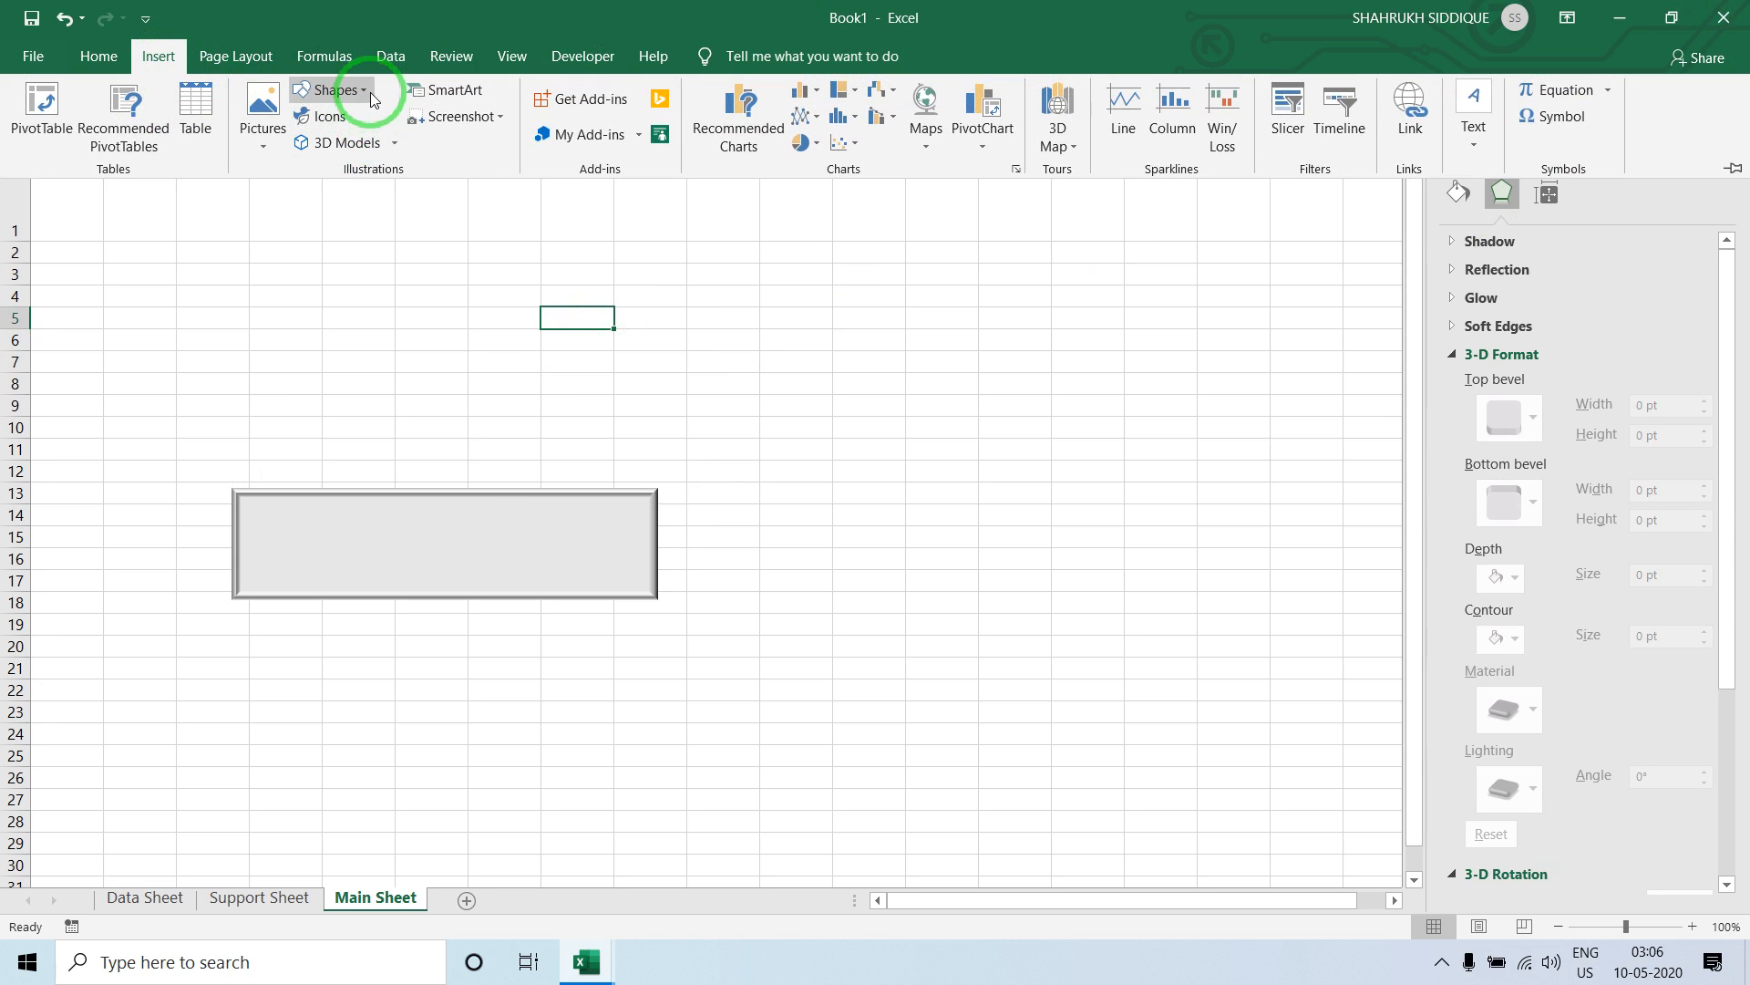
click(335, 89)
click(328, 314)
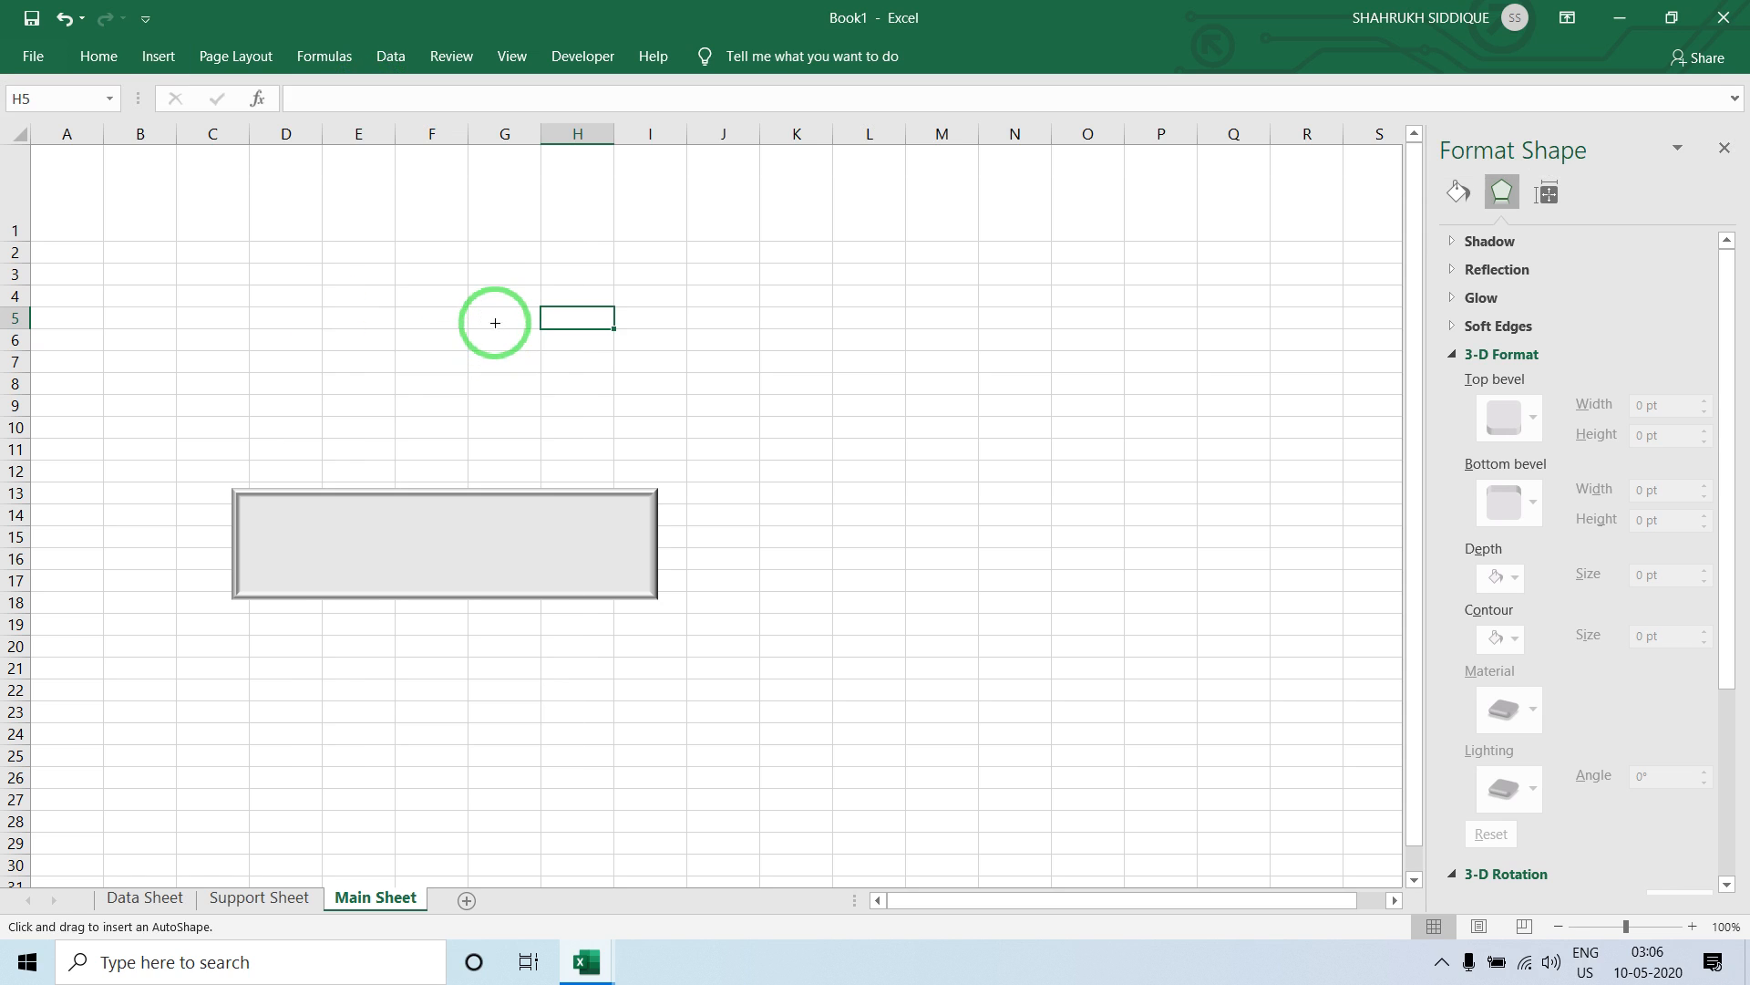
drag(490, 300, 811, 381)
Remove the circle's outline and fill it solid black
click(740, 67)
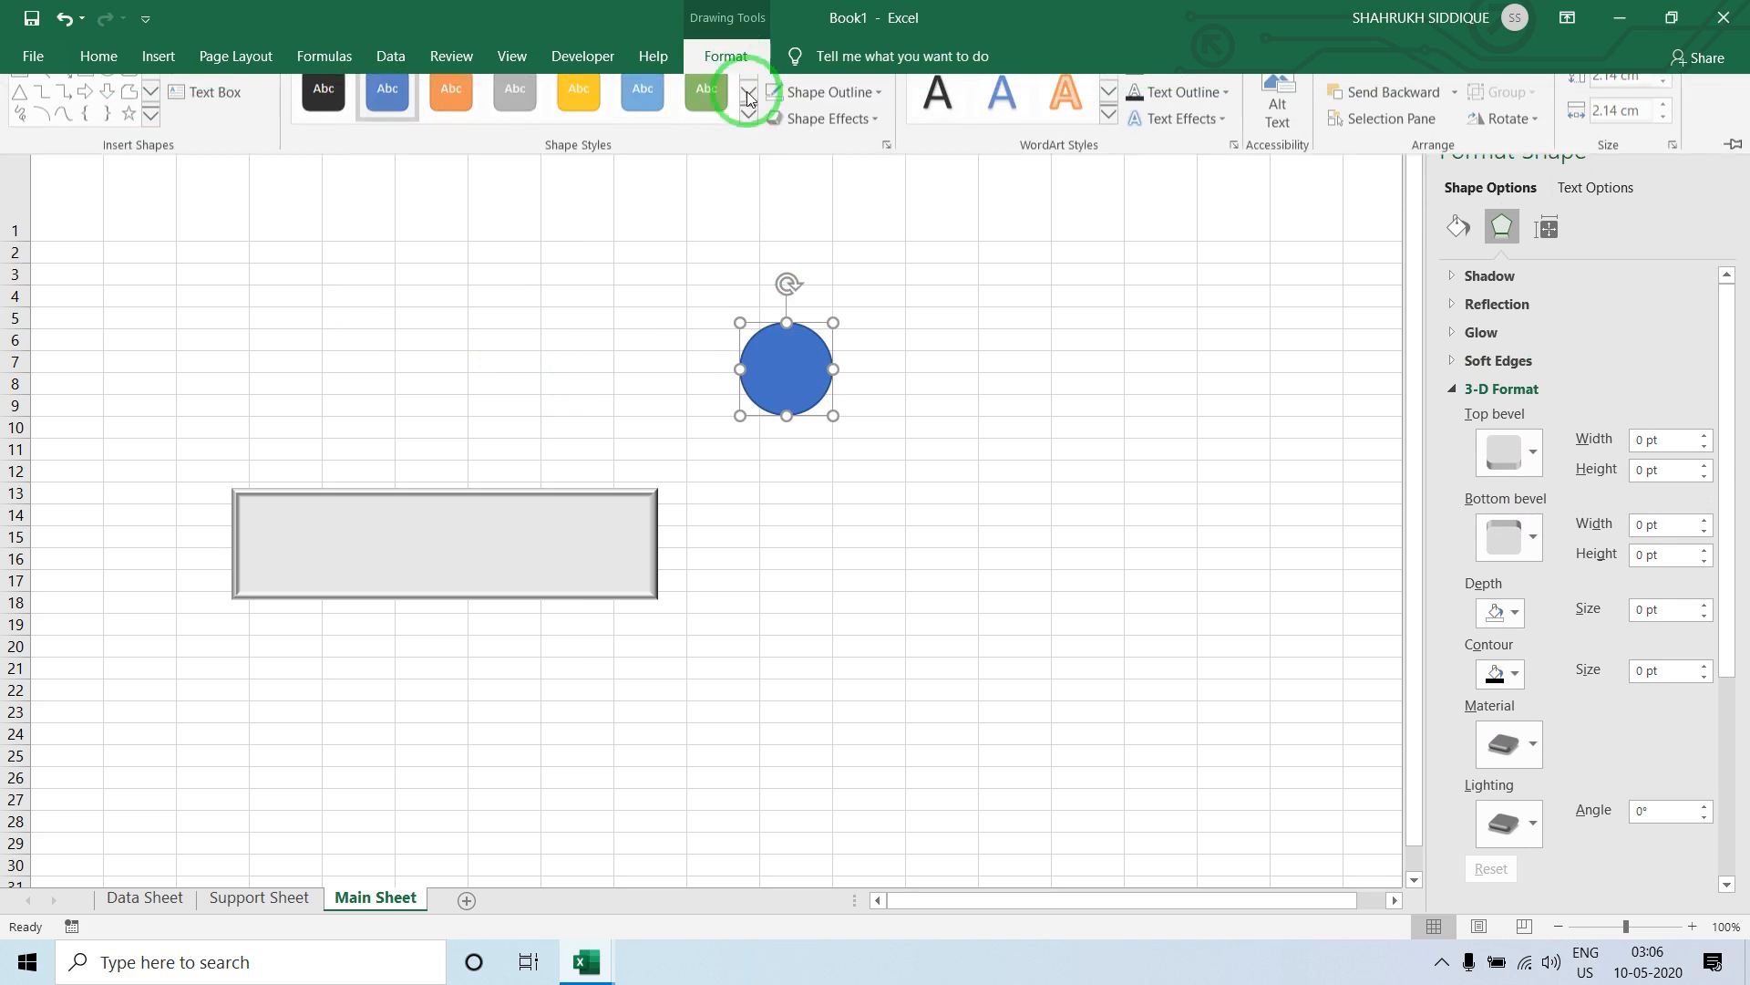
click(825, 115)
click(840, 346)
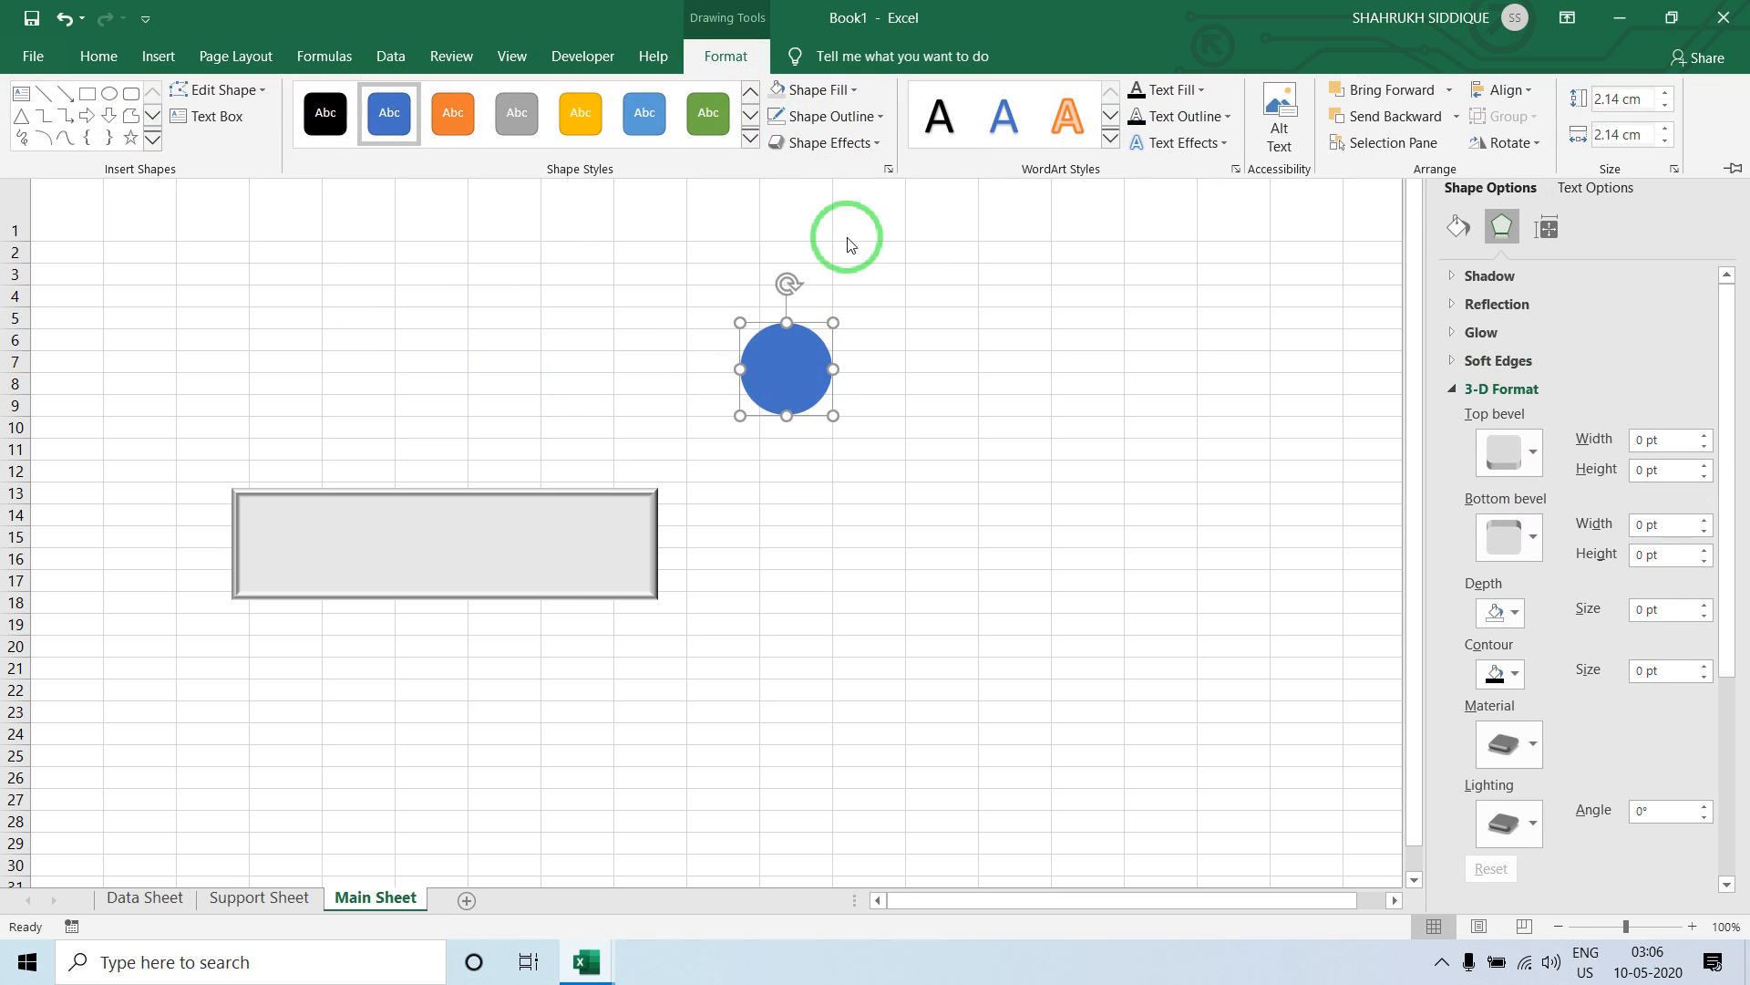
click(814, 89)
click(792, 167)
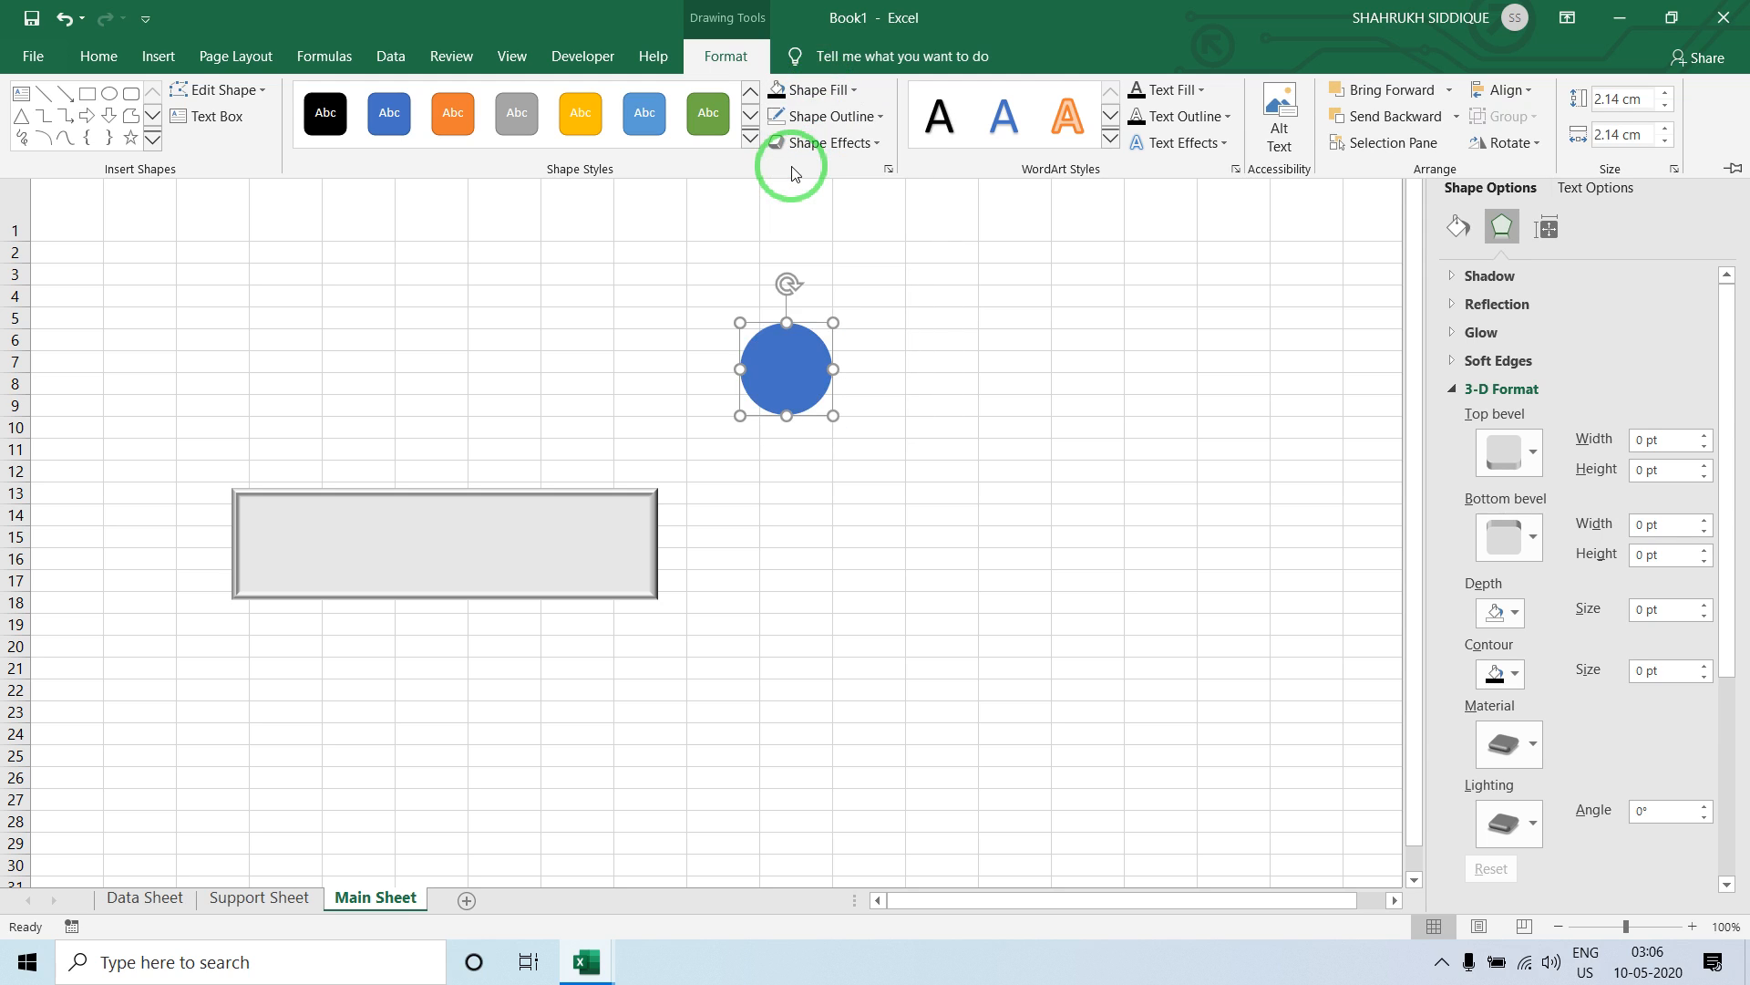
Give the black circle the first rounded top bevel at 36 pt
click(1518, 458)
click(1530, 626)
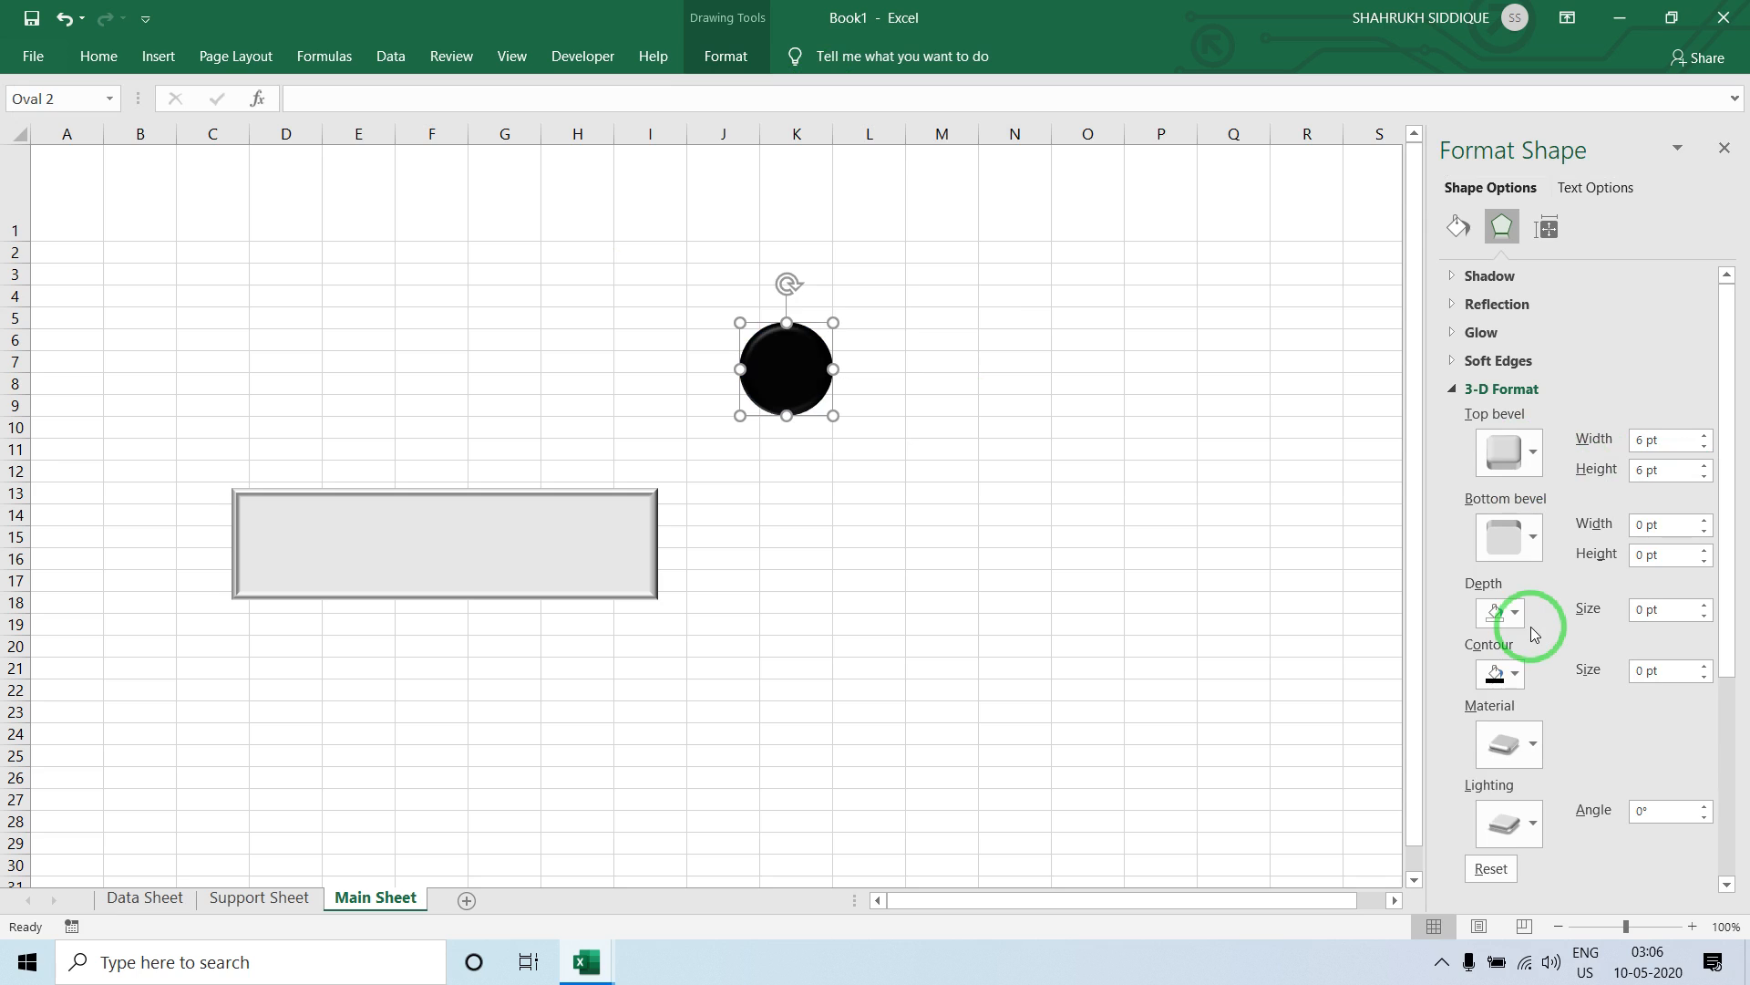
click(1658, 440)
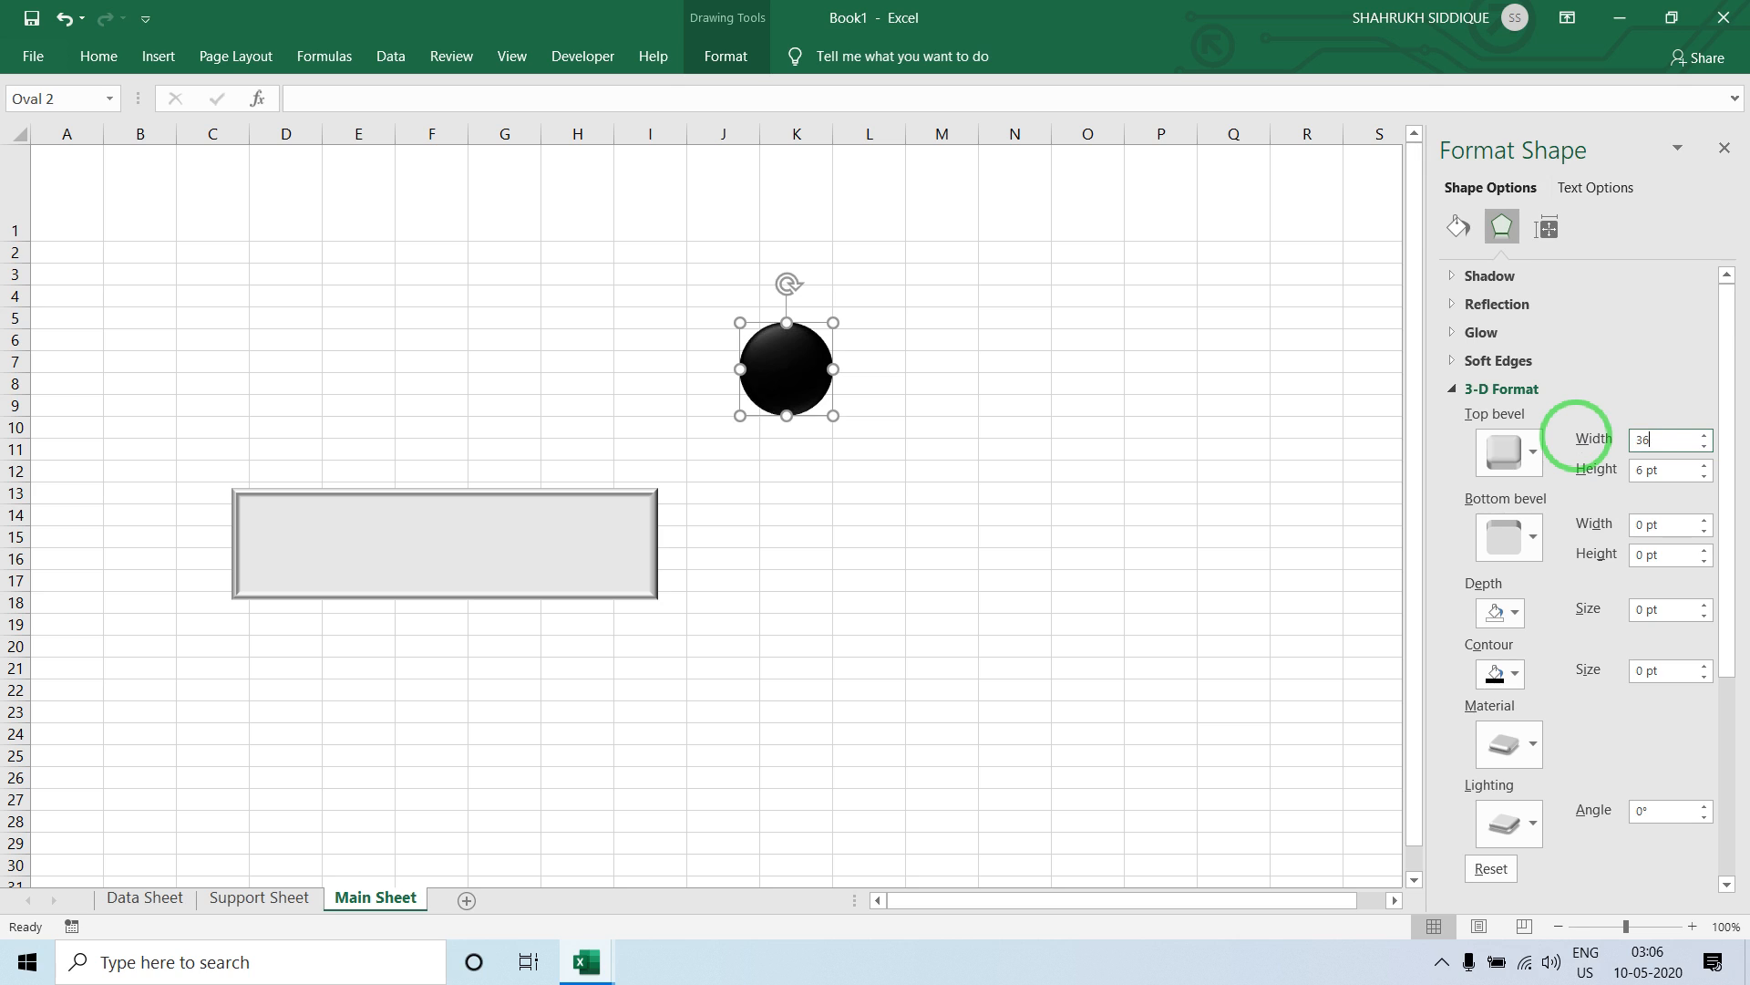
click(1672, 467)
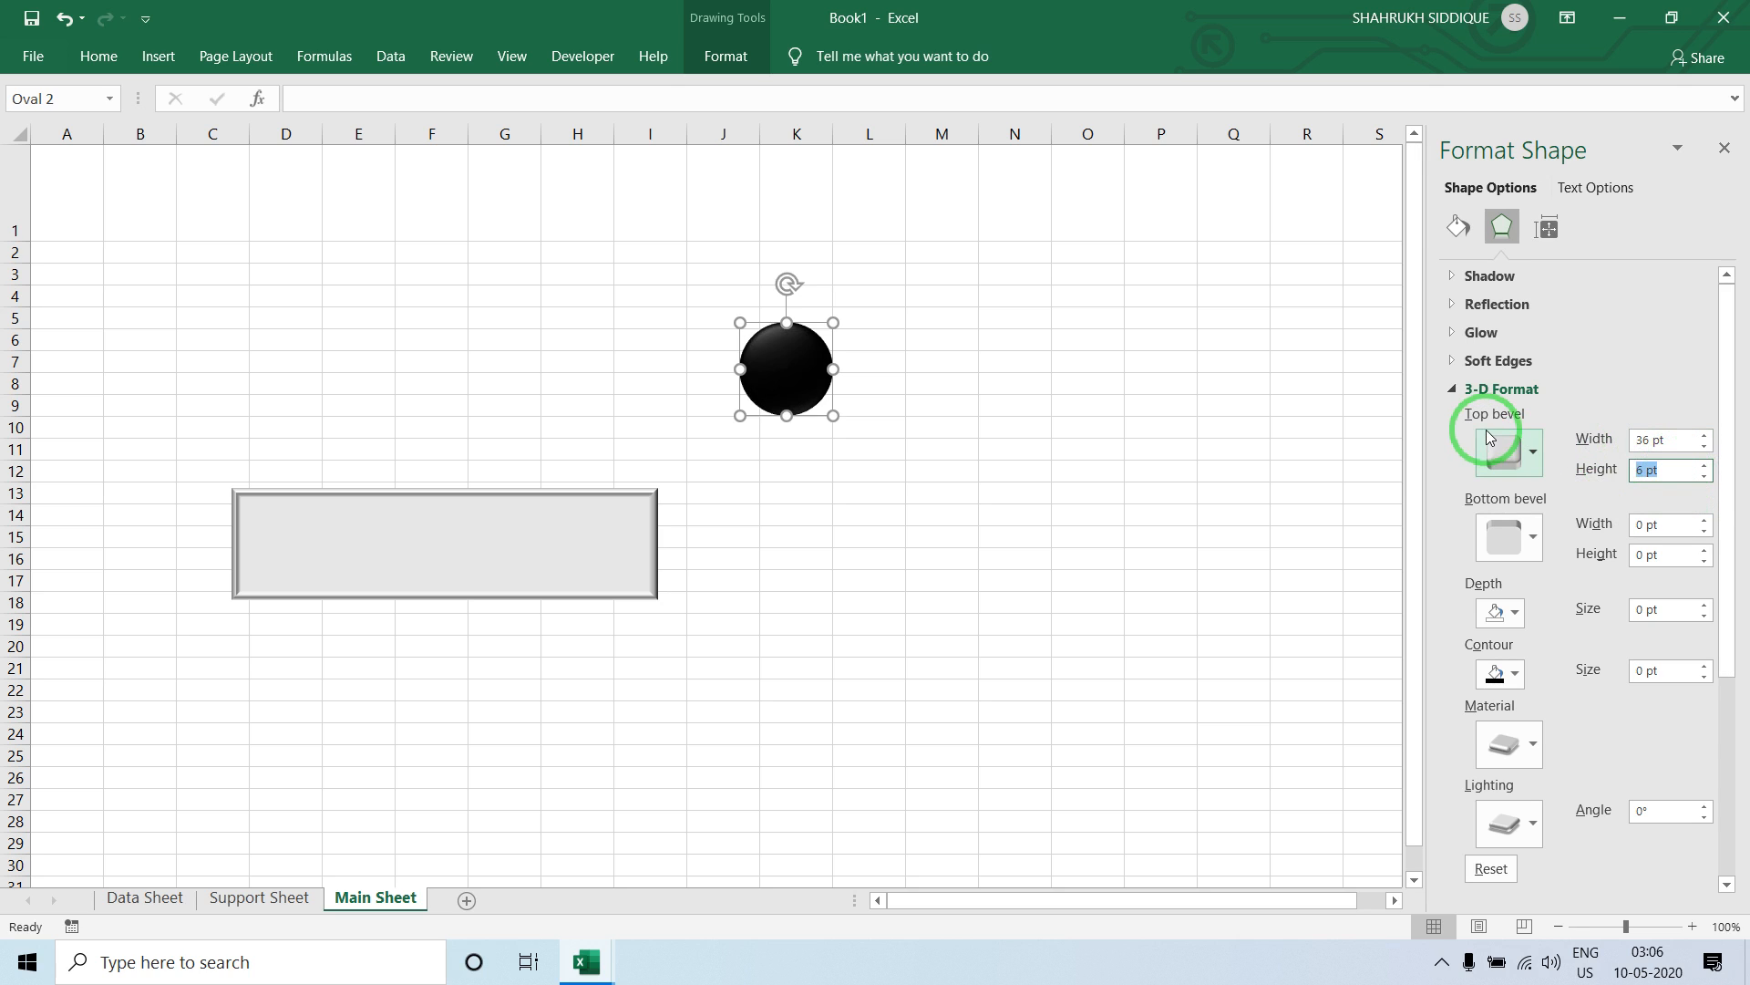
text(36)
Reselect the black circle and delete it
click(1090, 343)
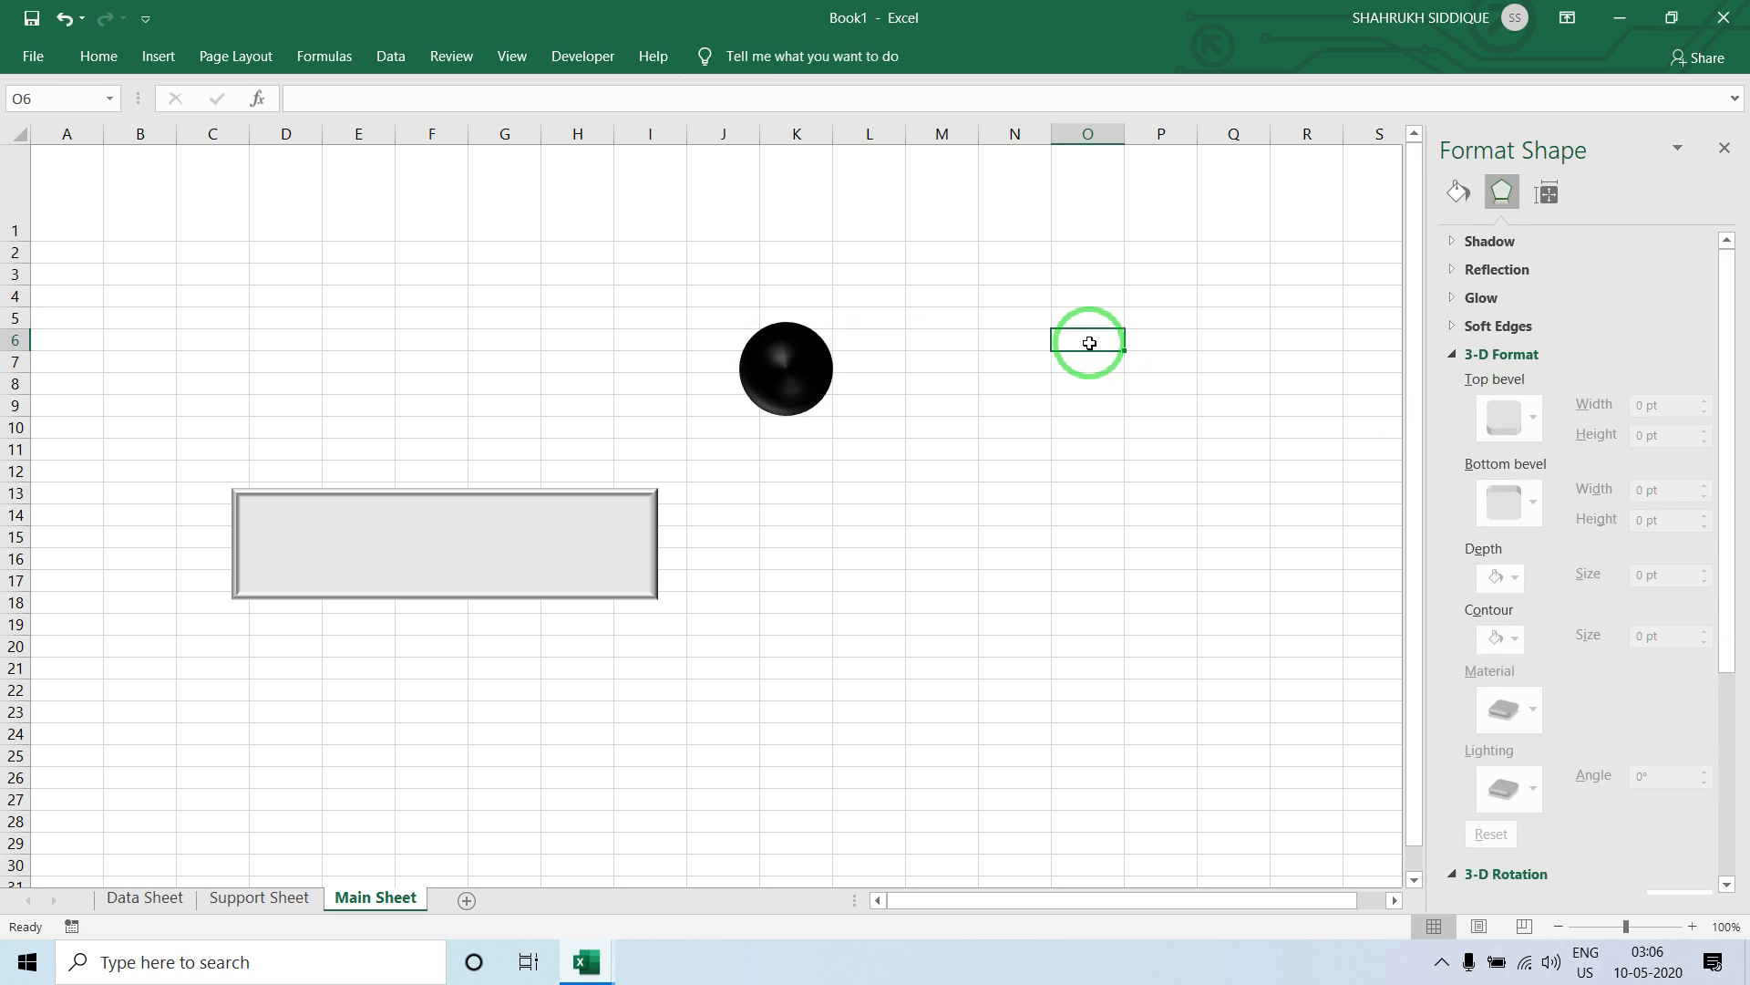
click(806, 370)
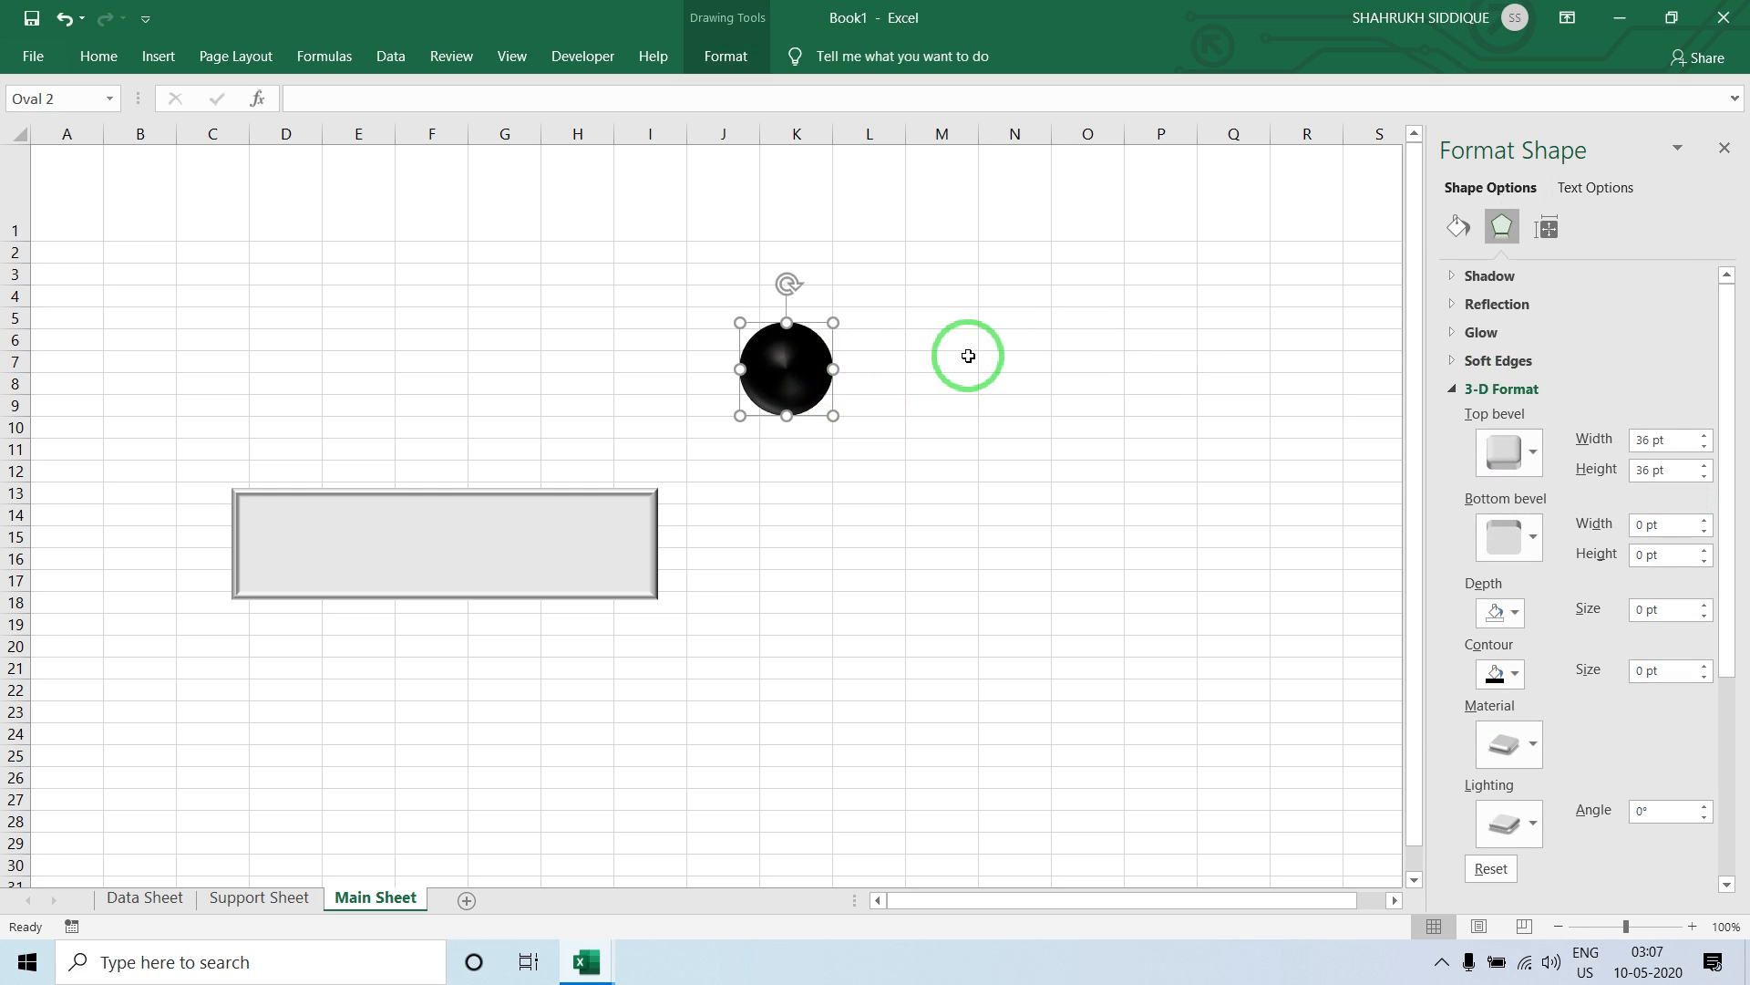
key(Delete)
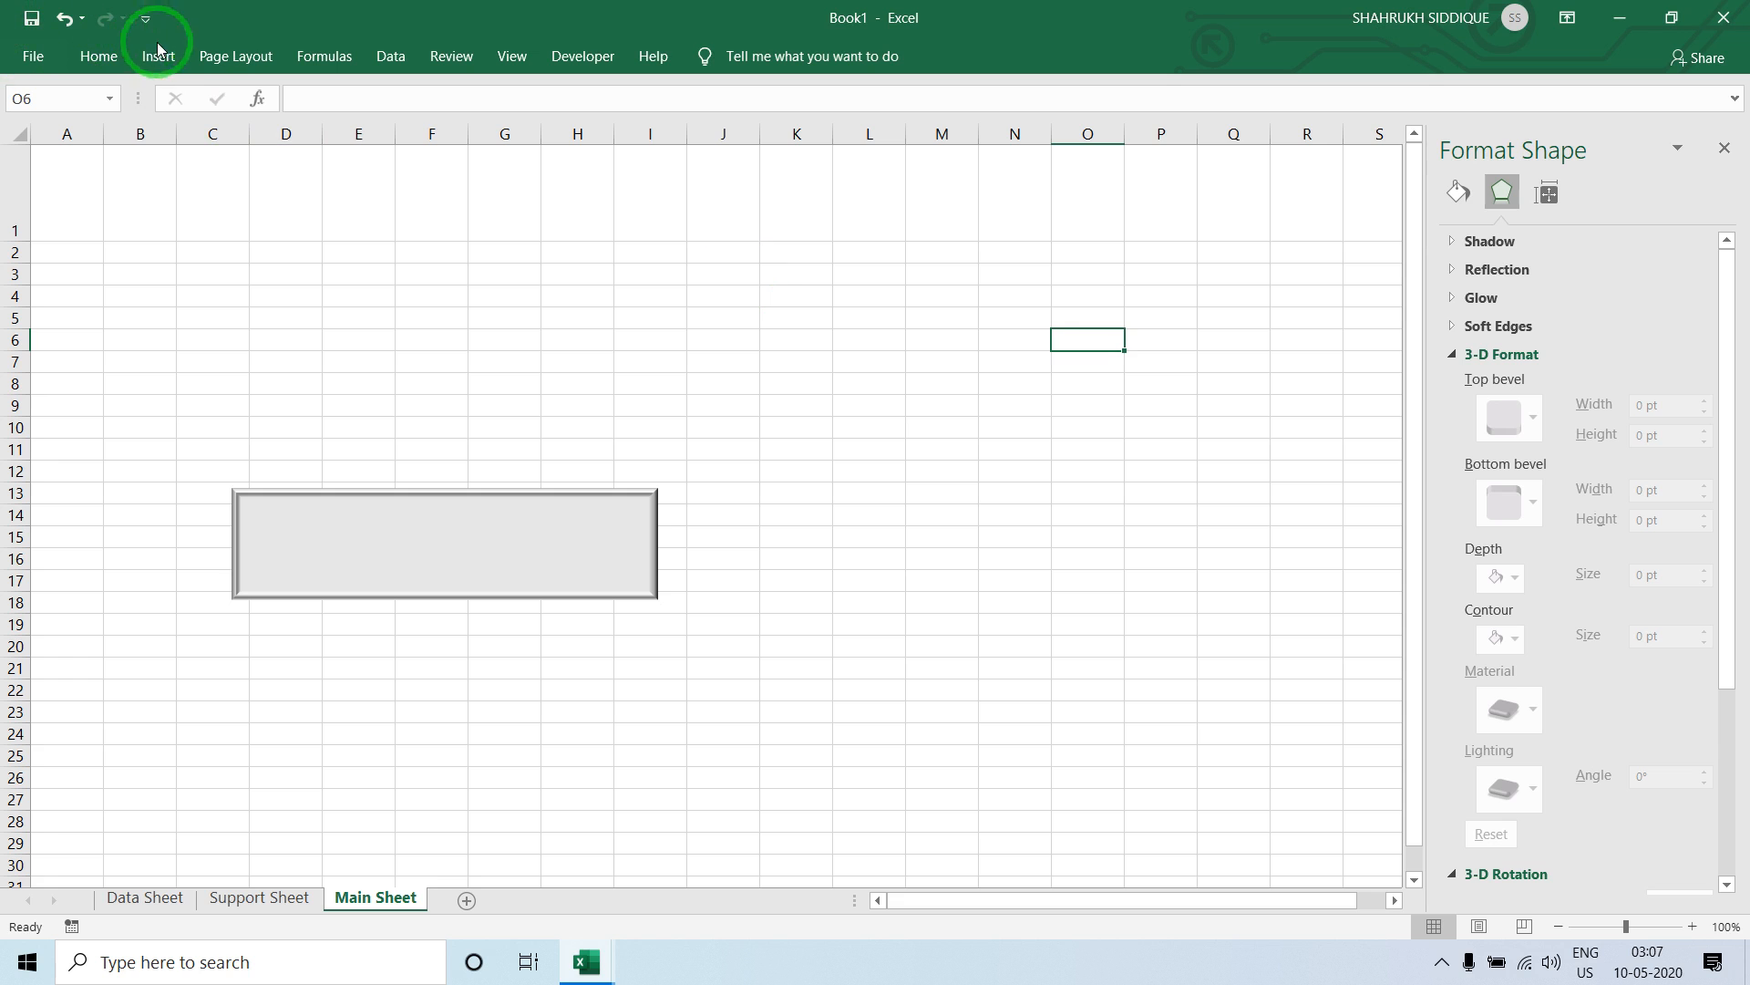
Draw an oval, discard it, and redraw a larger circle above the grey rectangle
click(157, 53)
click(330, 89)
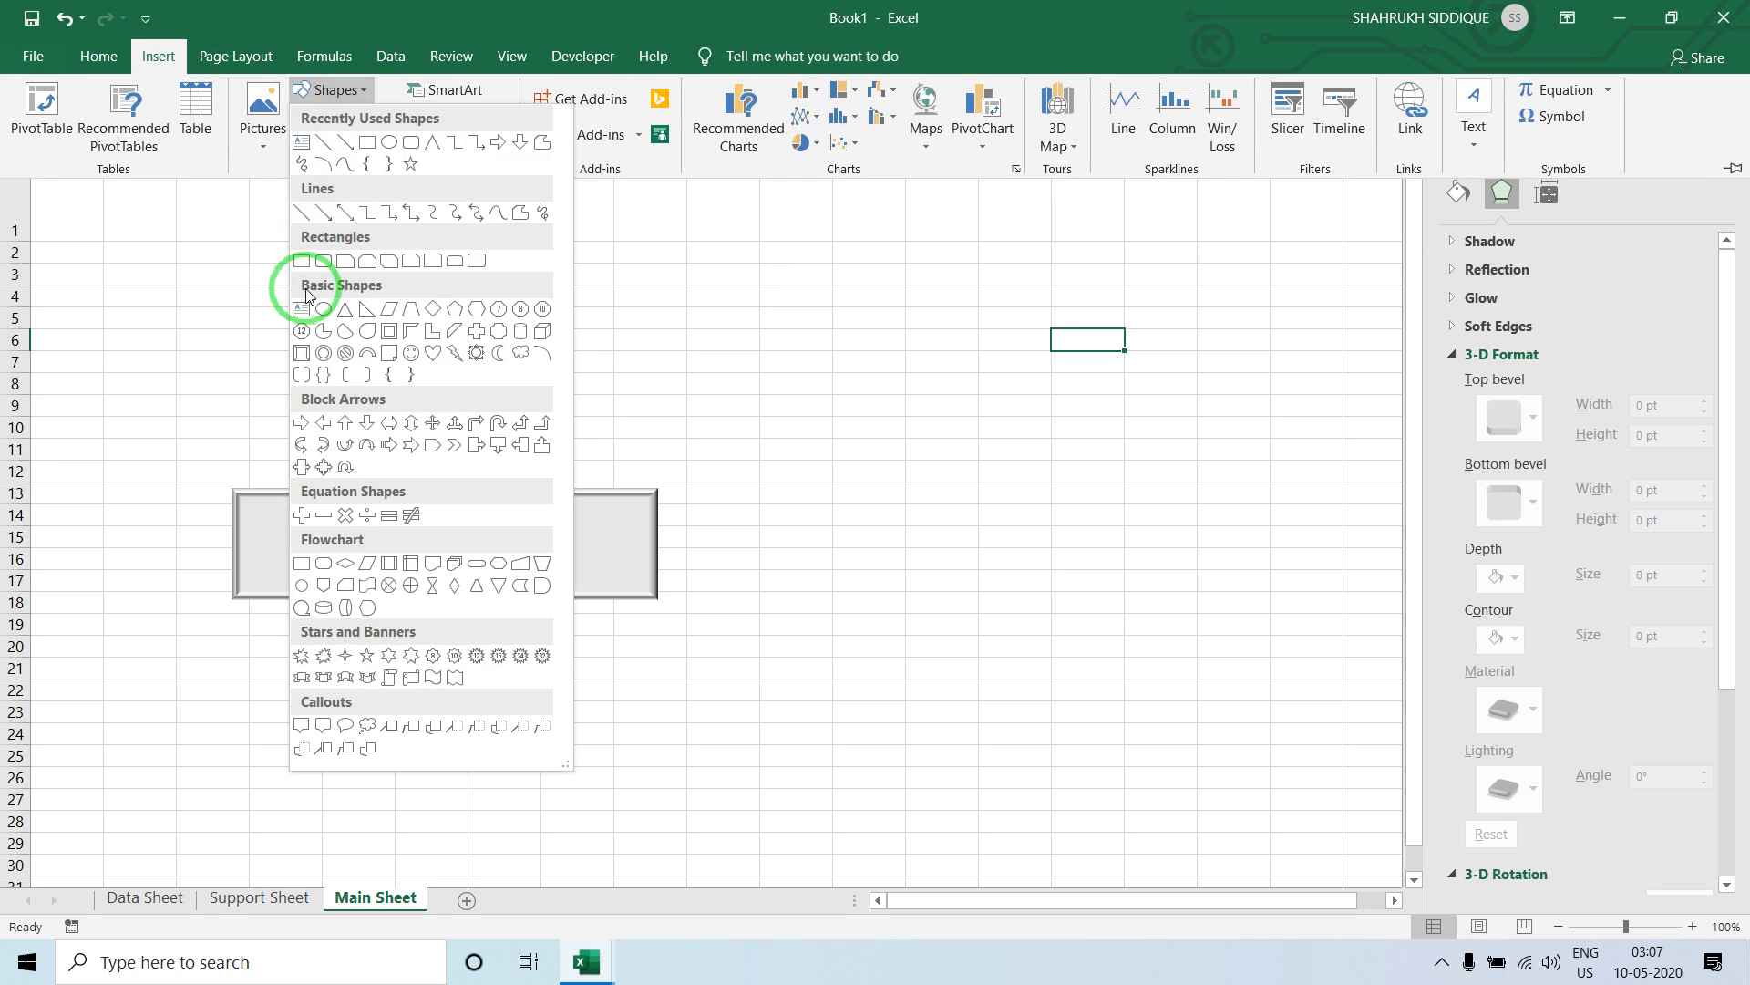
click(323, 312)
drag(670, 325, 873, 459)
key(Delete)
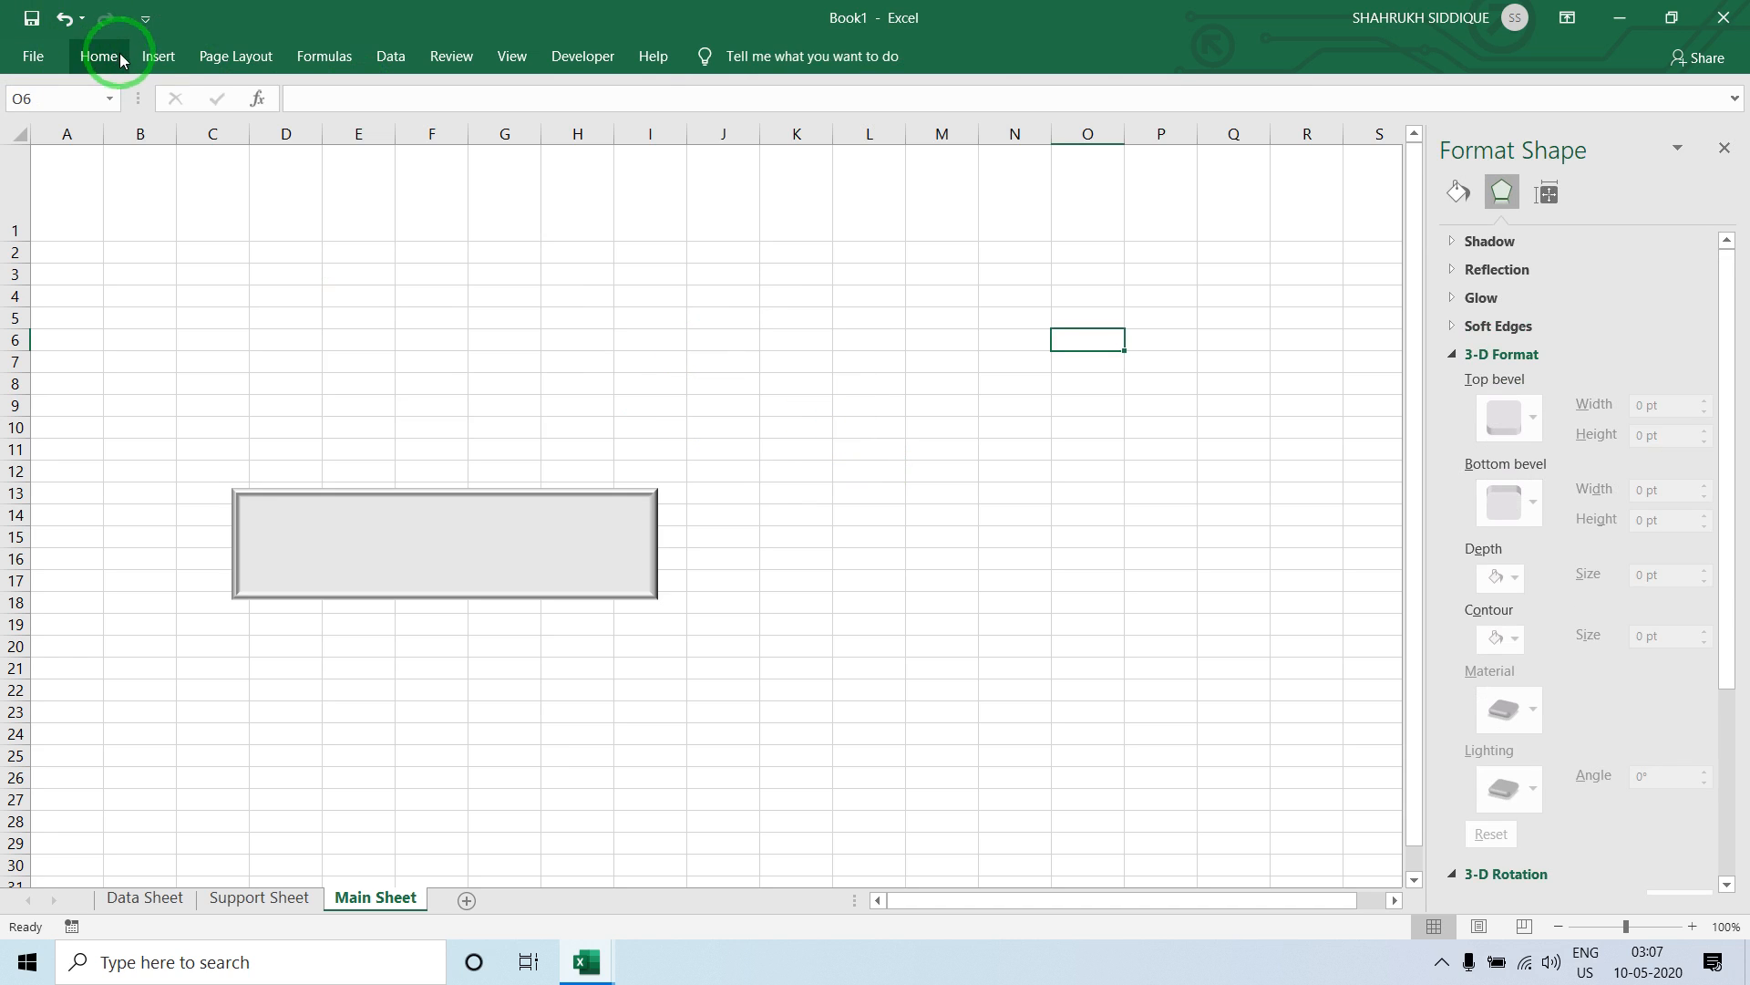
click(158, 56)
click(363, 95)
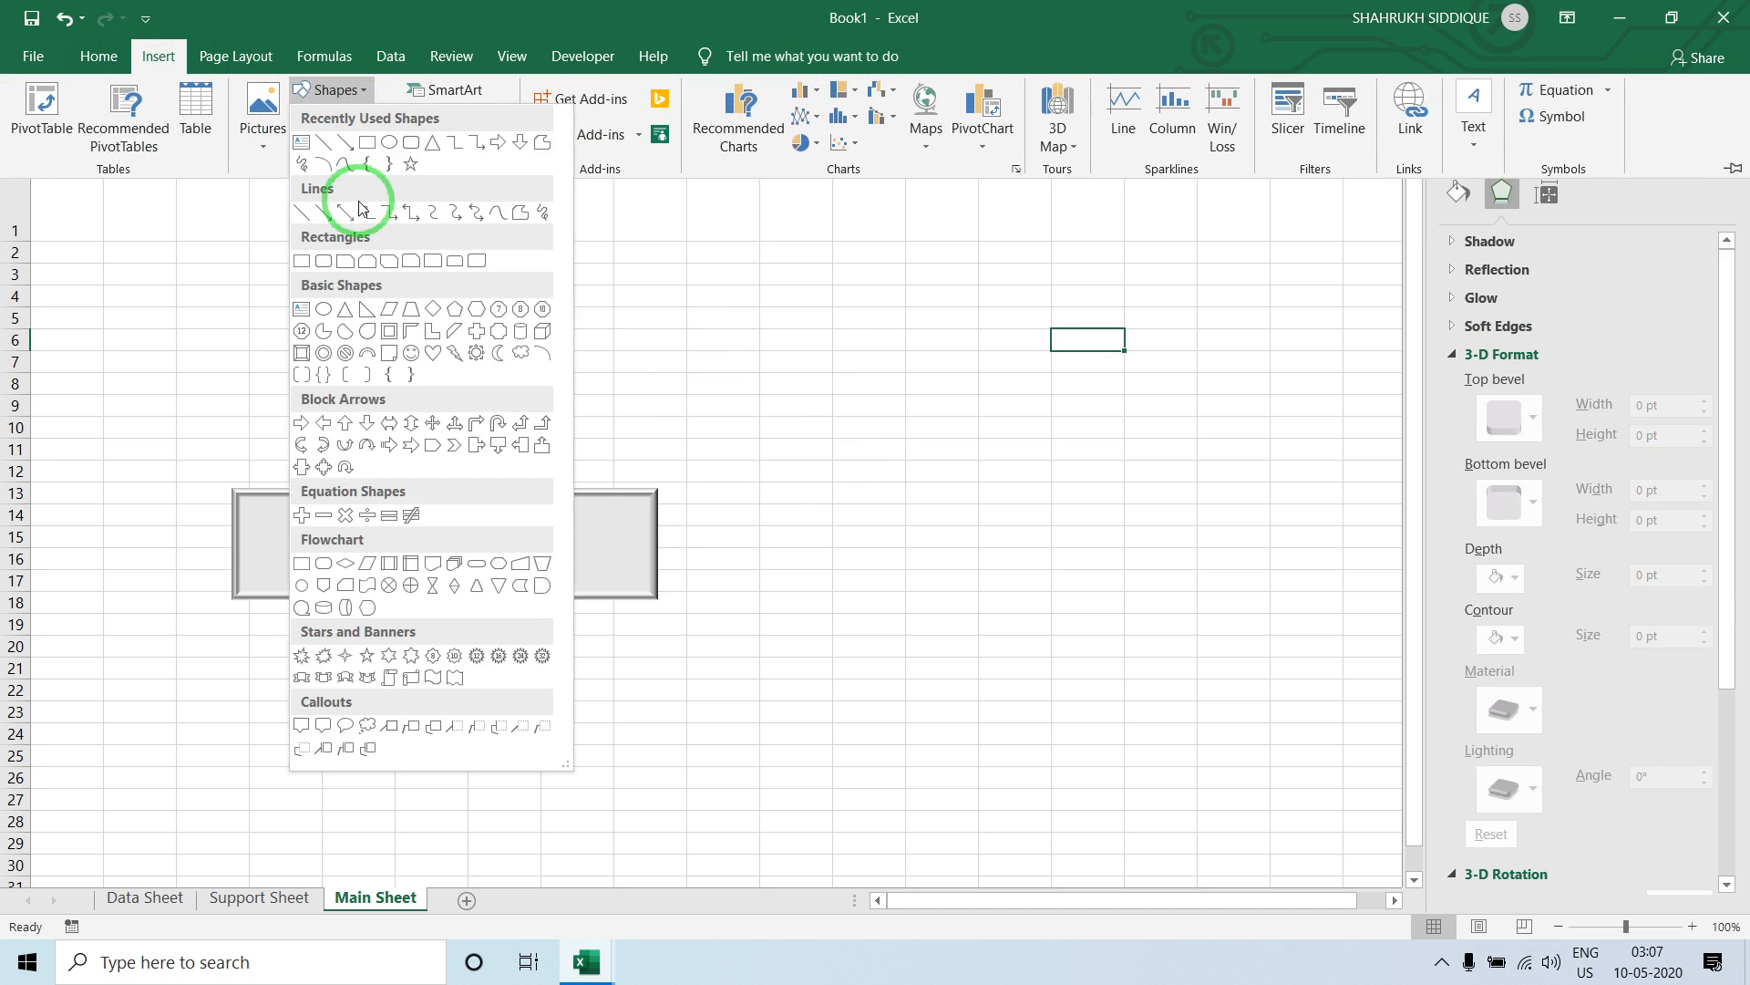
click(315, 305)
drag(687, 290, 756, 429)
Remove the new circle's outline and fill it black
click(726, 55)
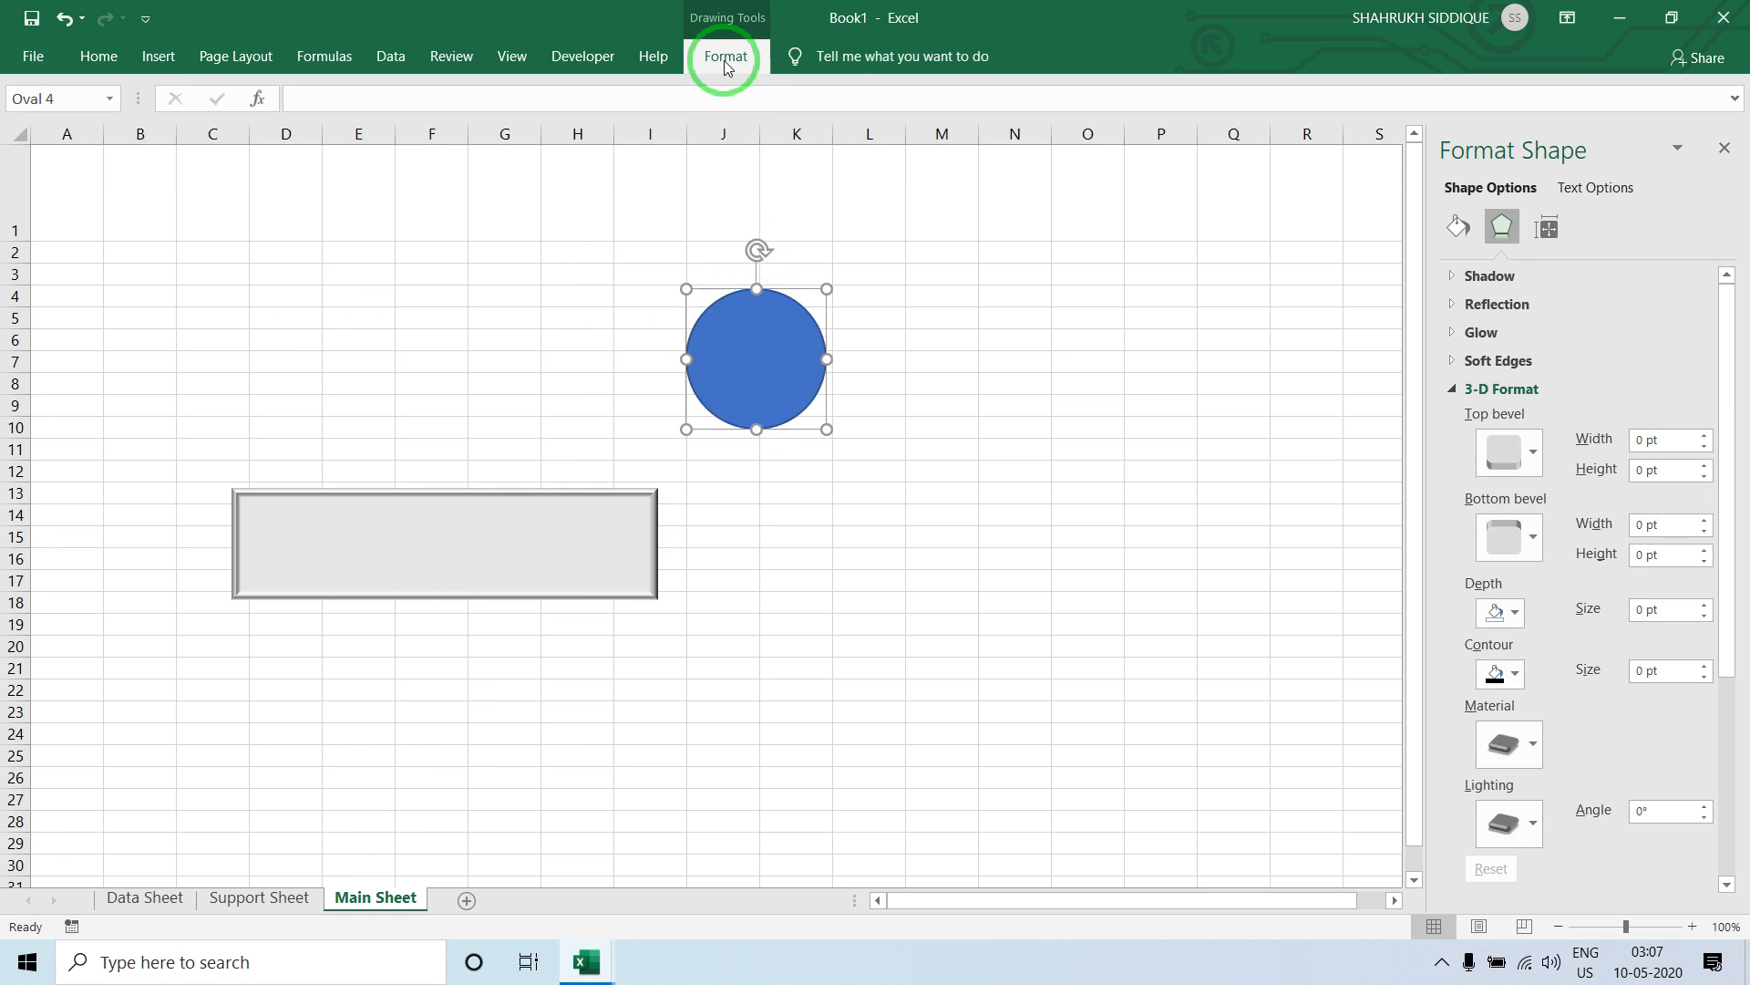
click(825, 116)
click(849, 343)
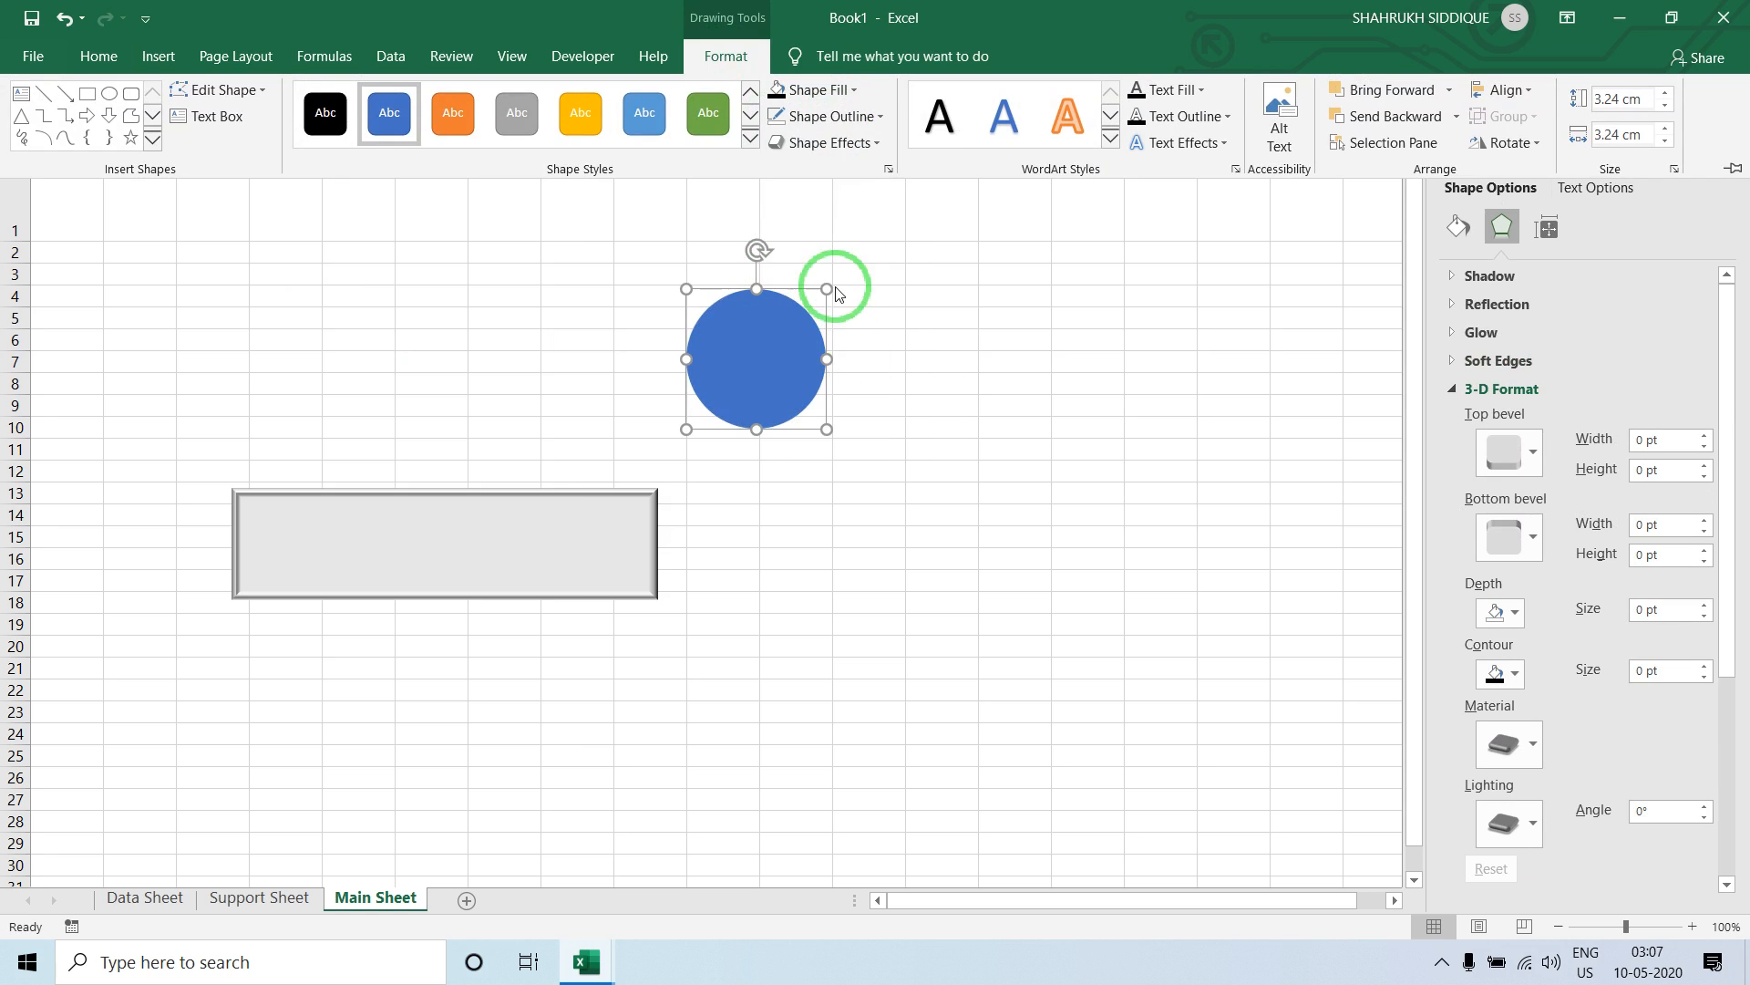
click(816, 89)
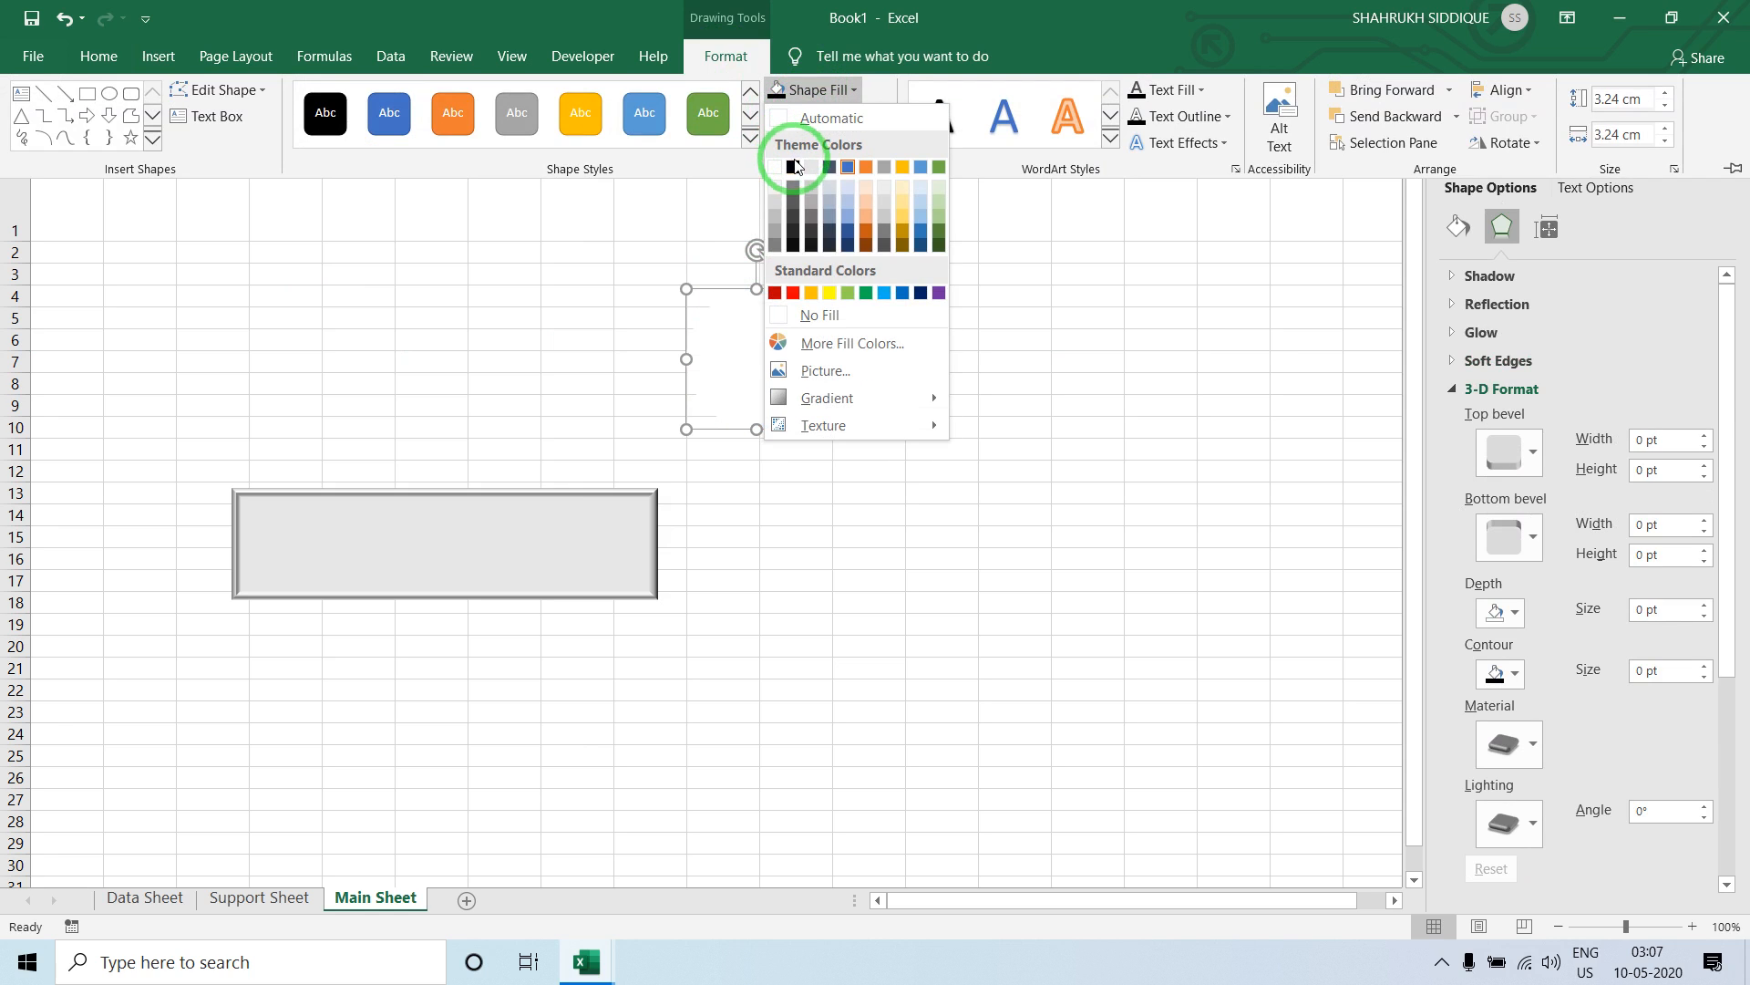
click(793, 166)
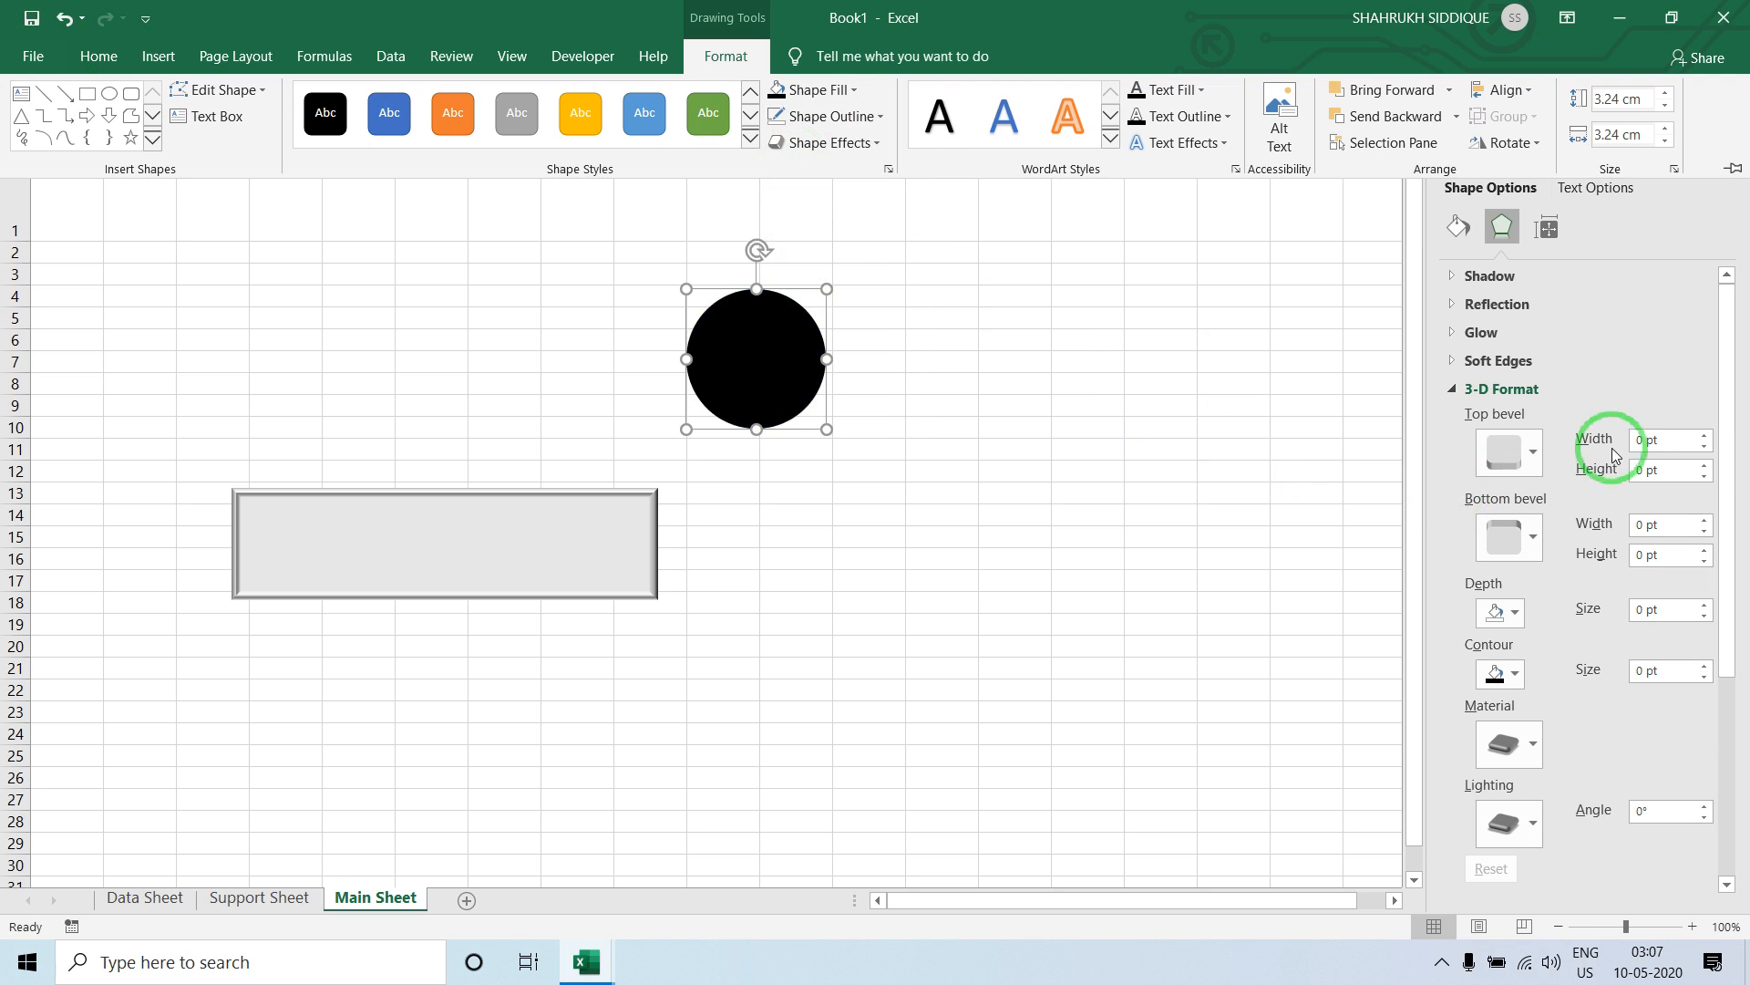
Apply the first rounded top bevel at 36 pt by 36 pt and move the ball left
click(1526, 465)
click(1505, 618)
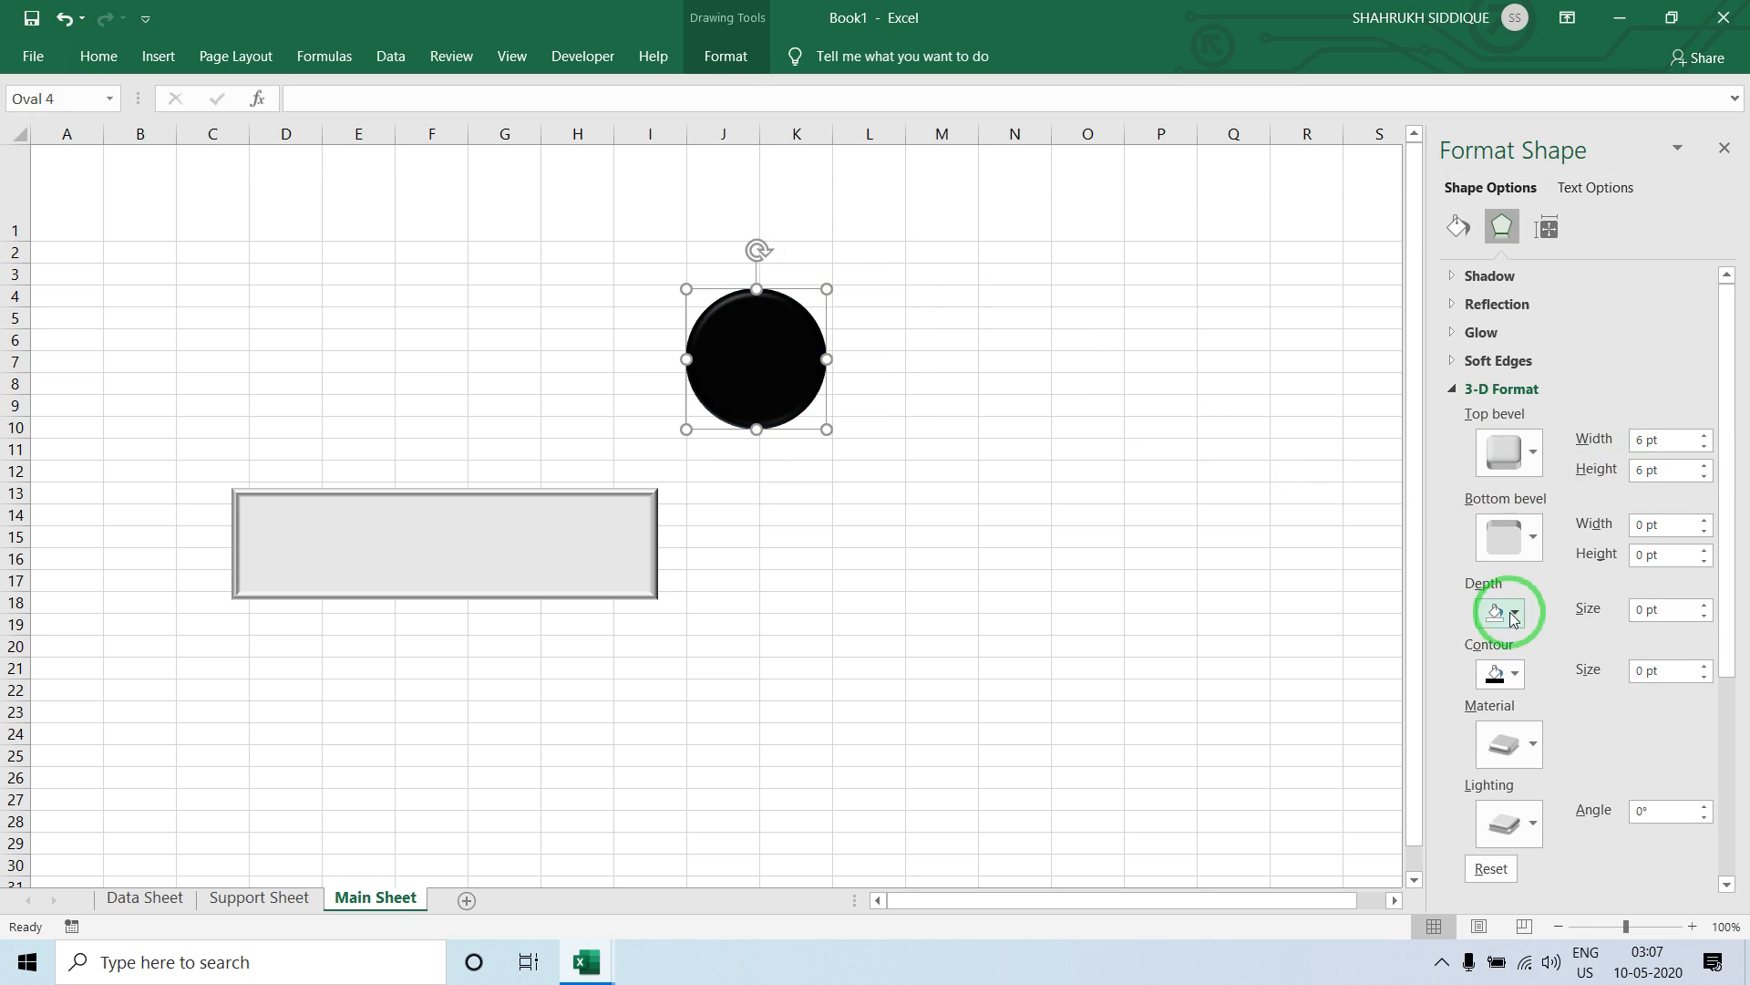
click(1668, 441)
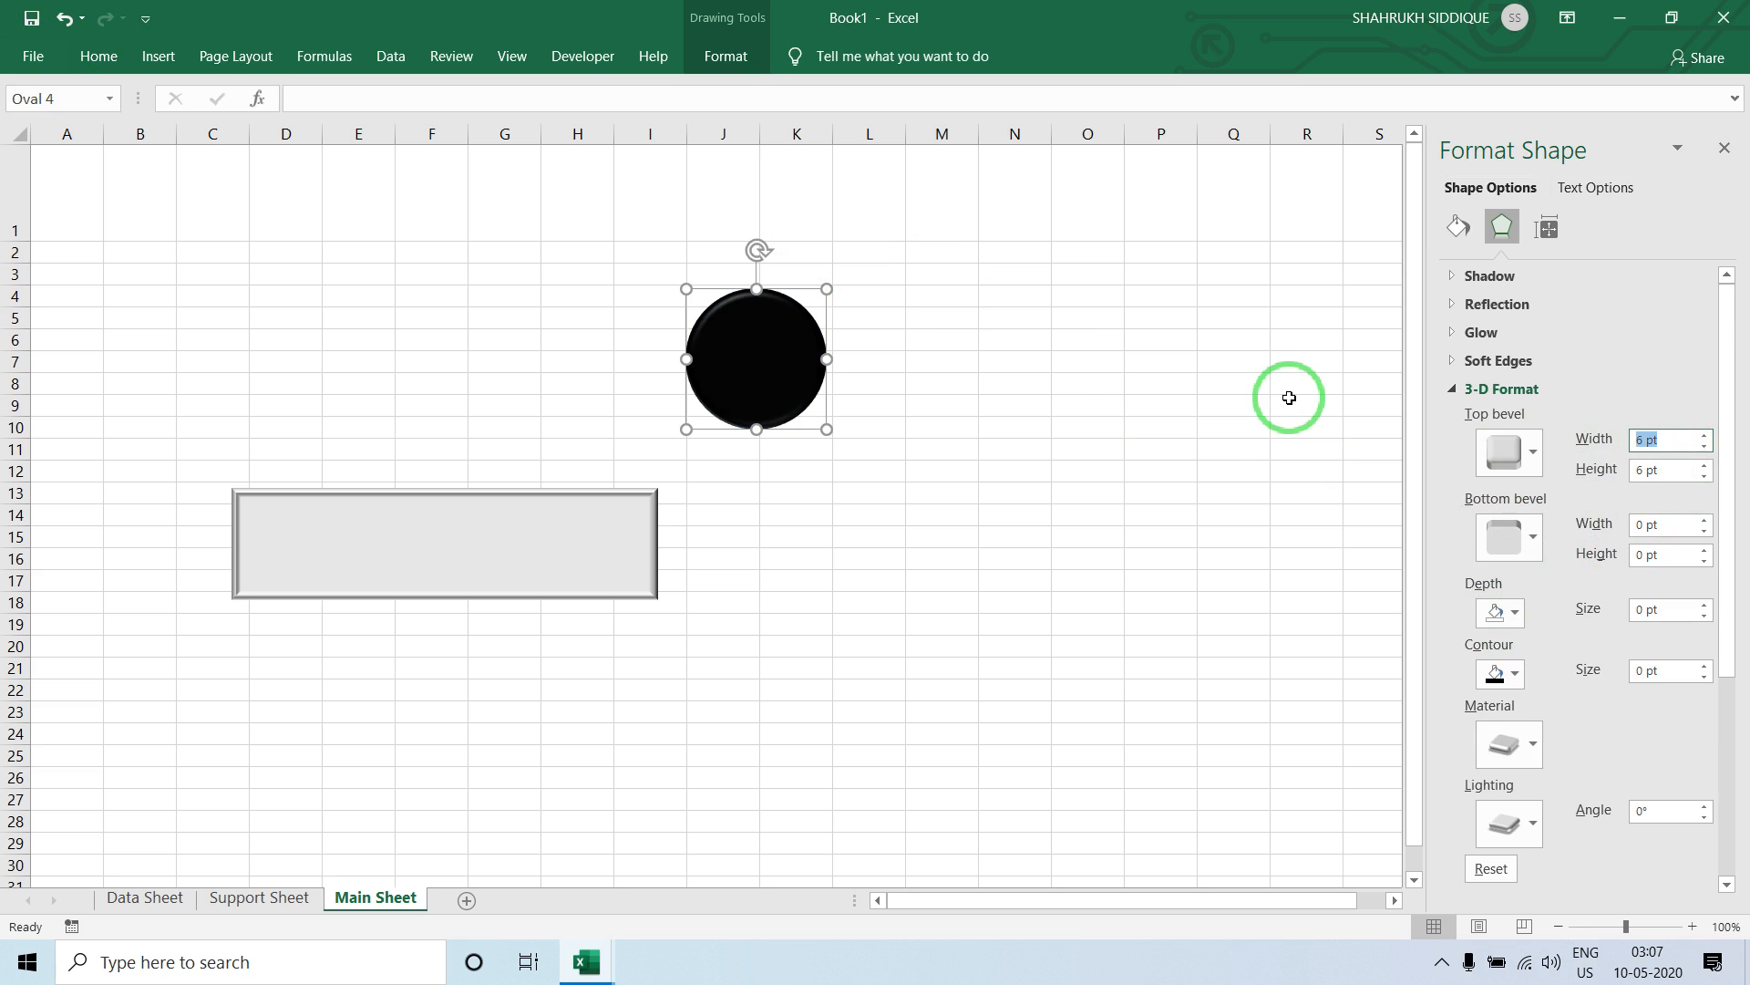
text(36)
key(Return)
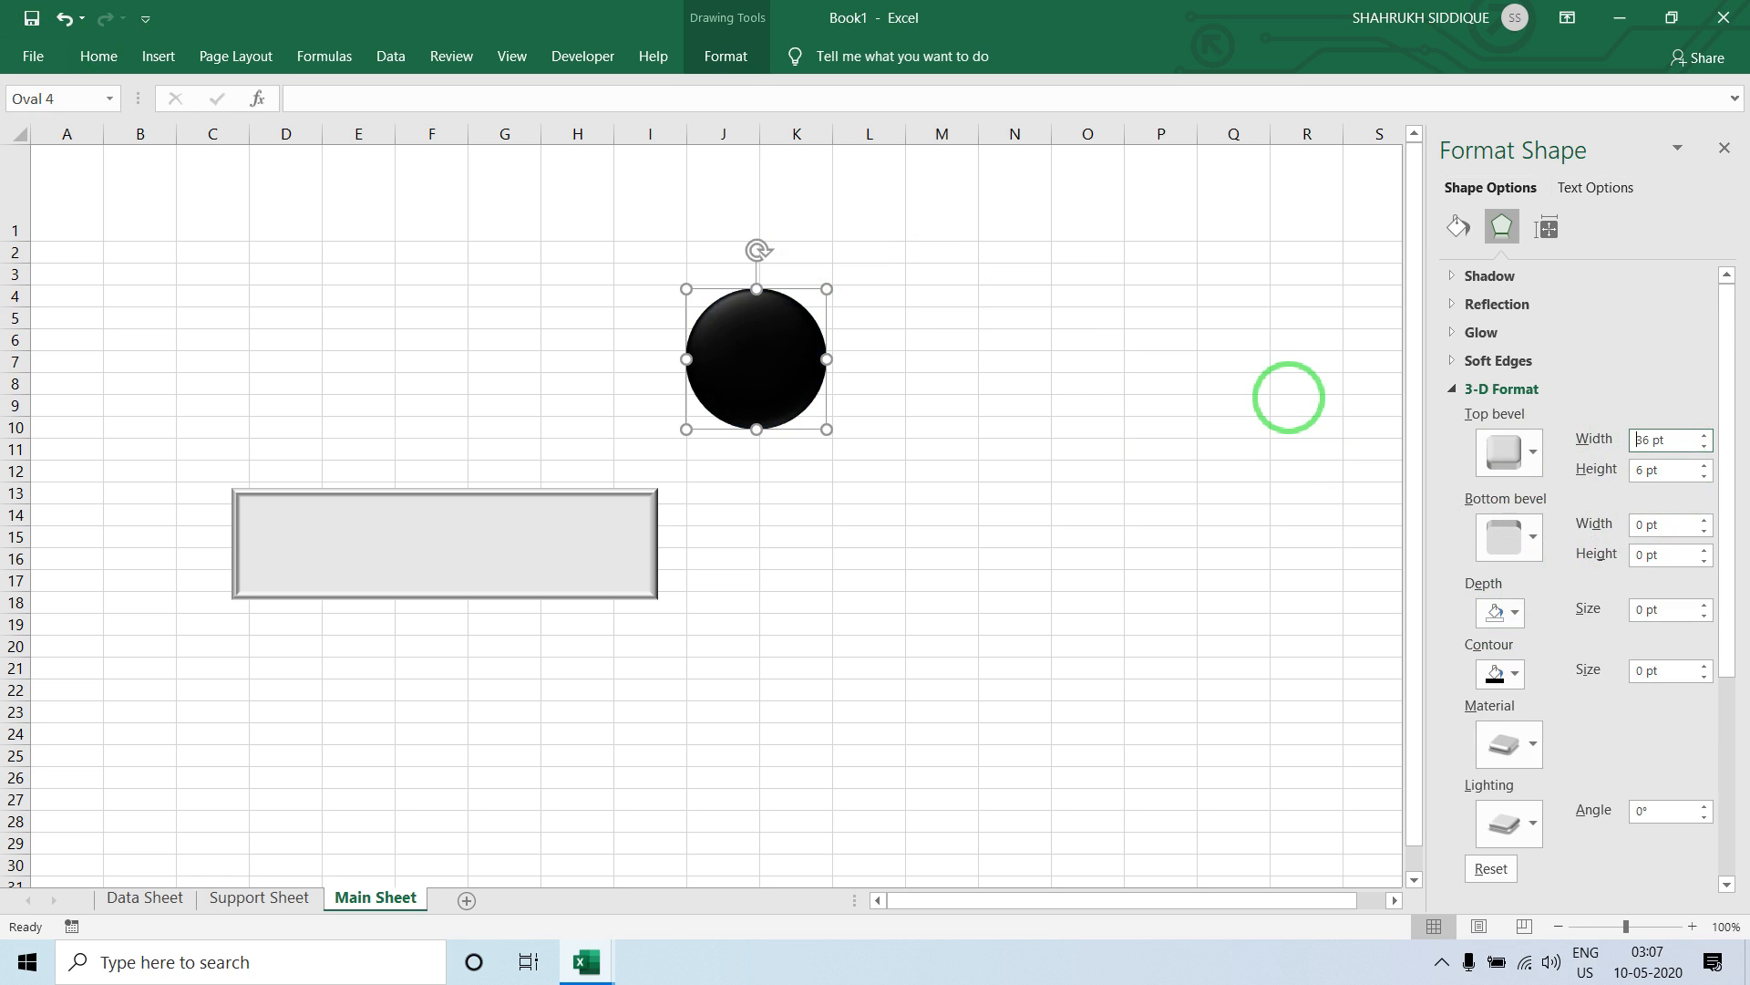
click(1660, 472)
text(36)
key(Return)
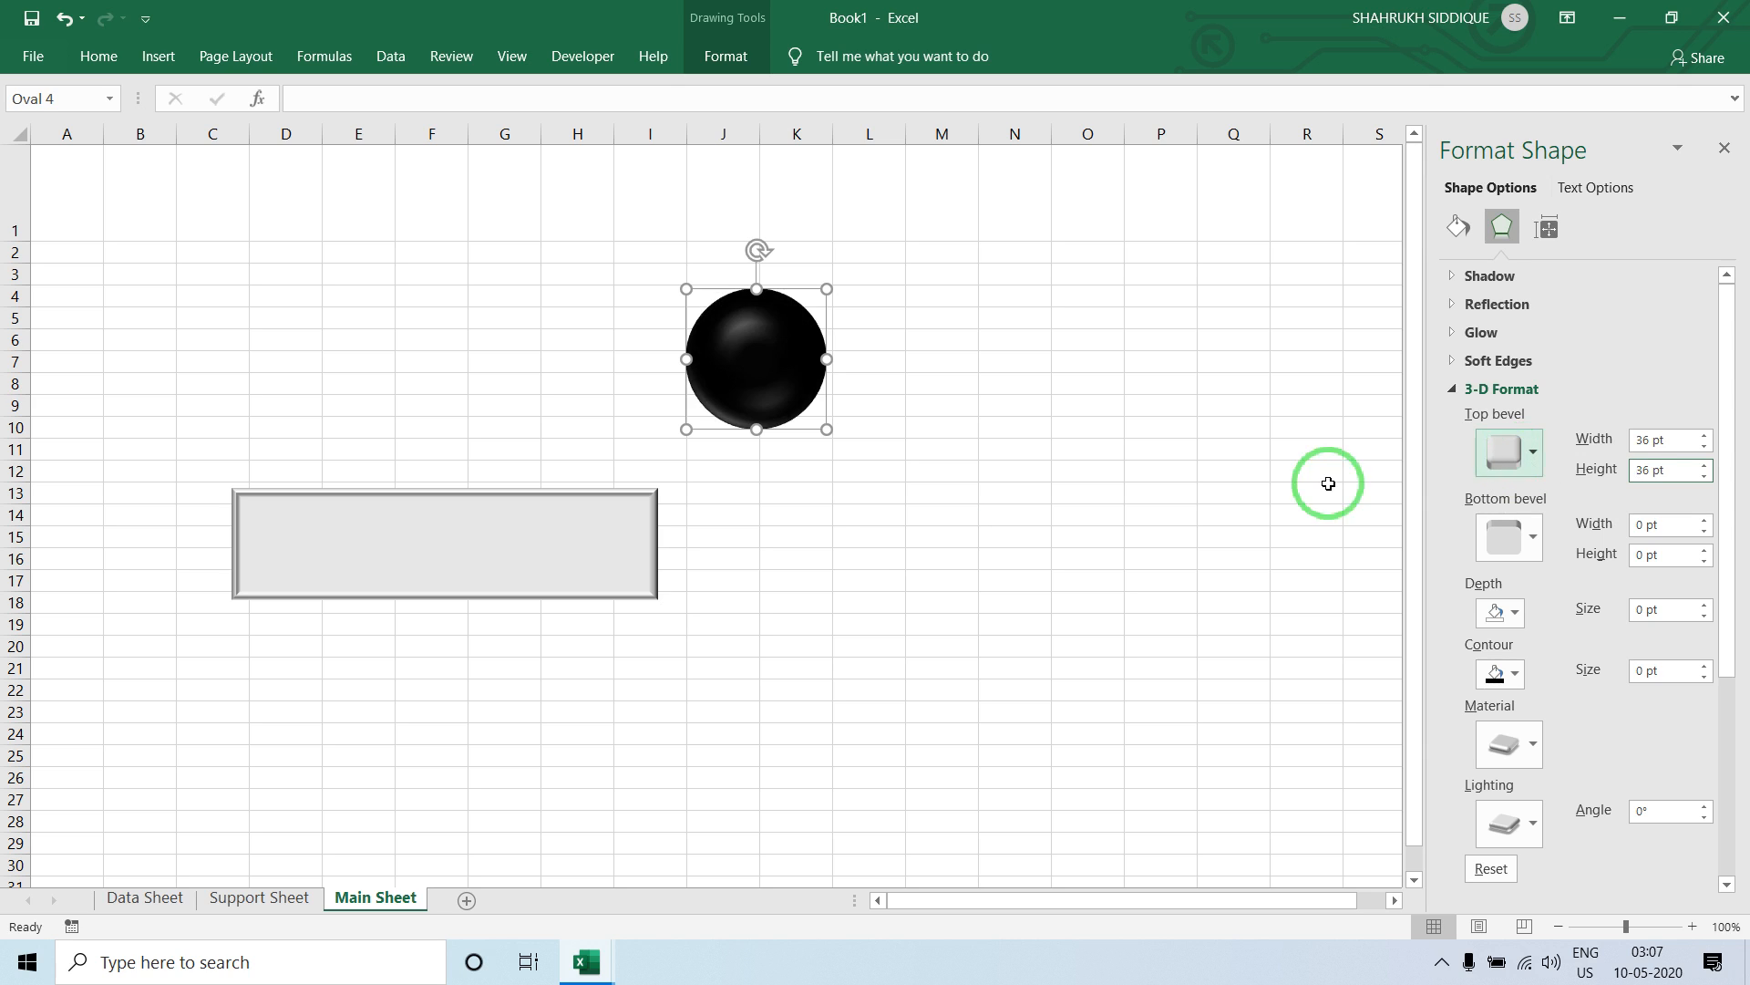
mouse_move(801, 380)
mouse_down()
mouse_move(926, 394)
mouse_move(823, 321)
mouse_move(738, 355)
mouse_move(247, 300)
mouse_move(151, 331)
mouse_move(149, 387)
mouse_move(164, 414)
mouse_move(249, 362)
mouse_up()
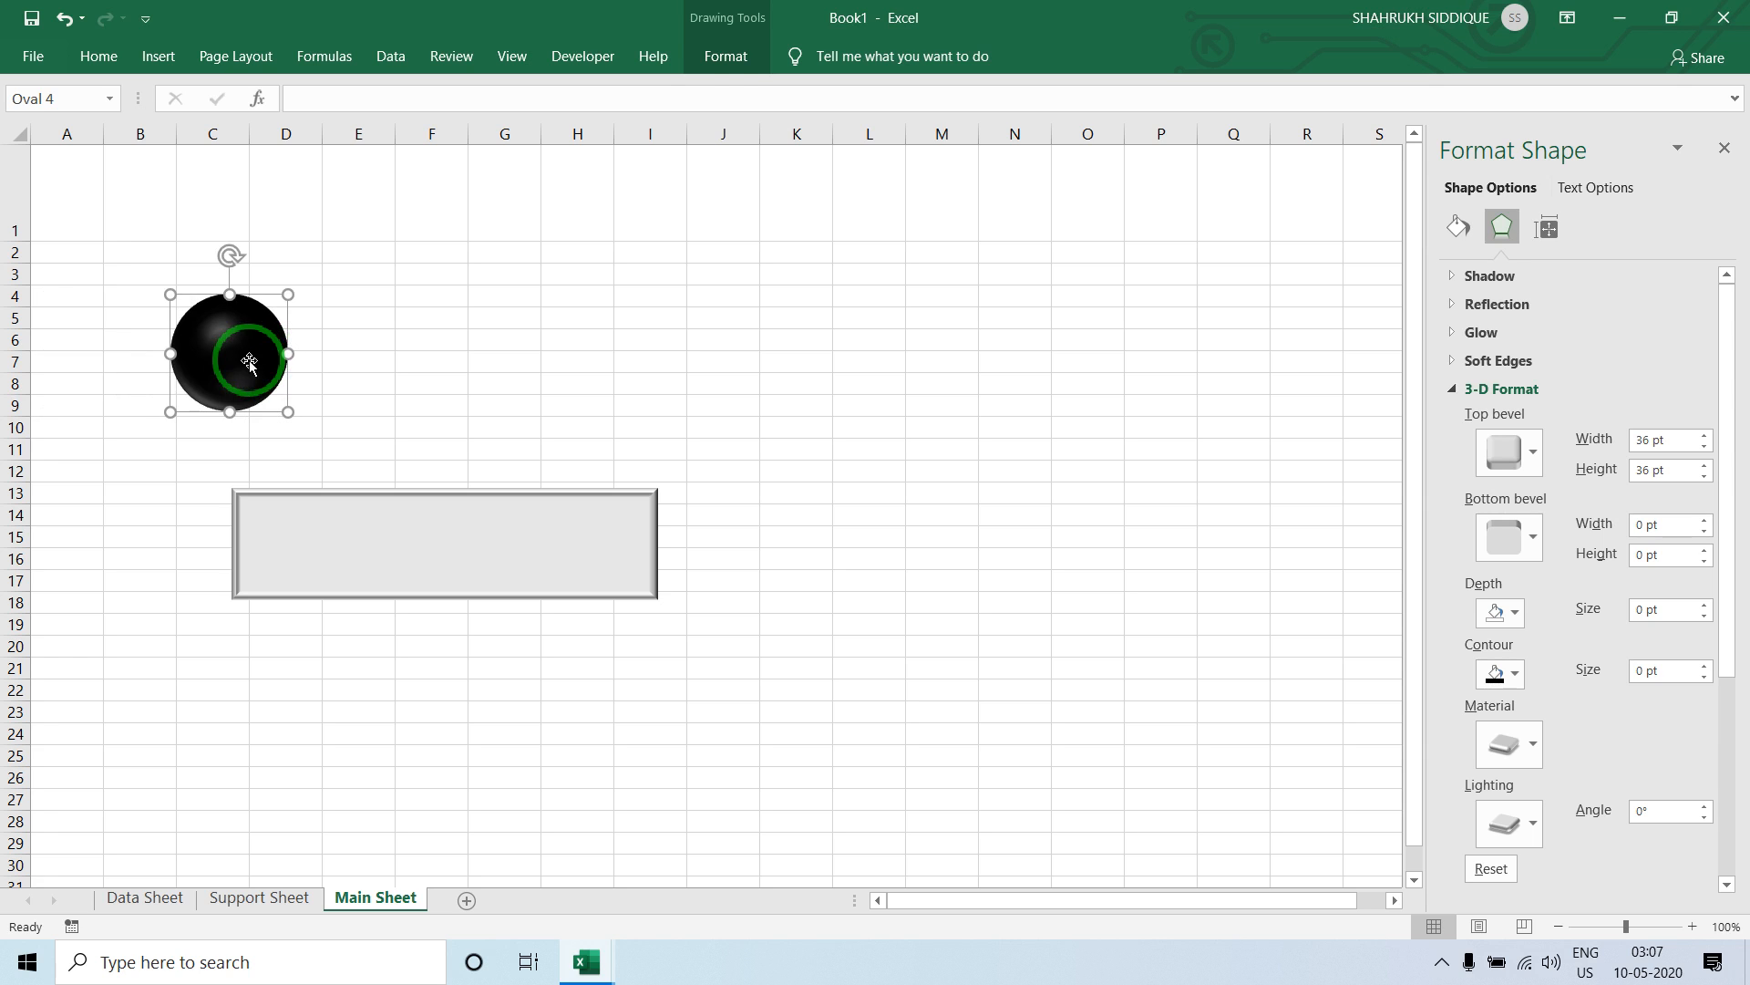
Give the black ball the grey glow variation from Shape Effects
click(726, 55)
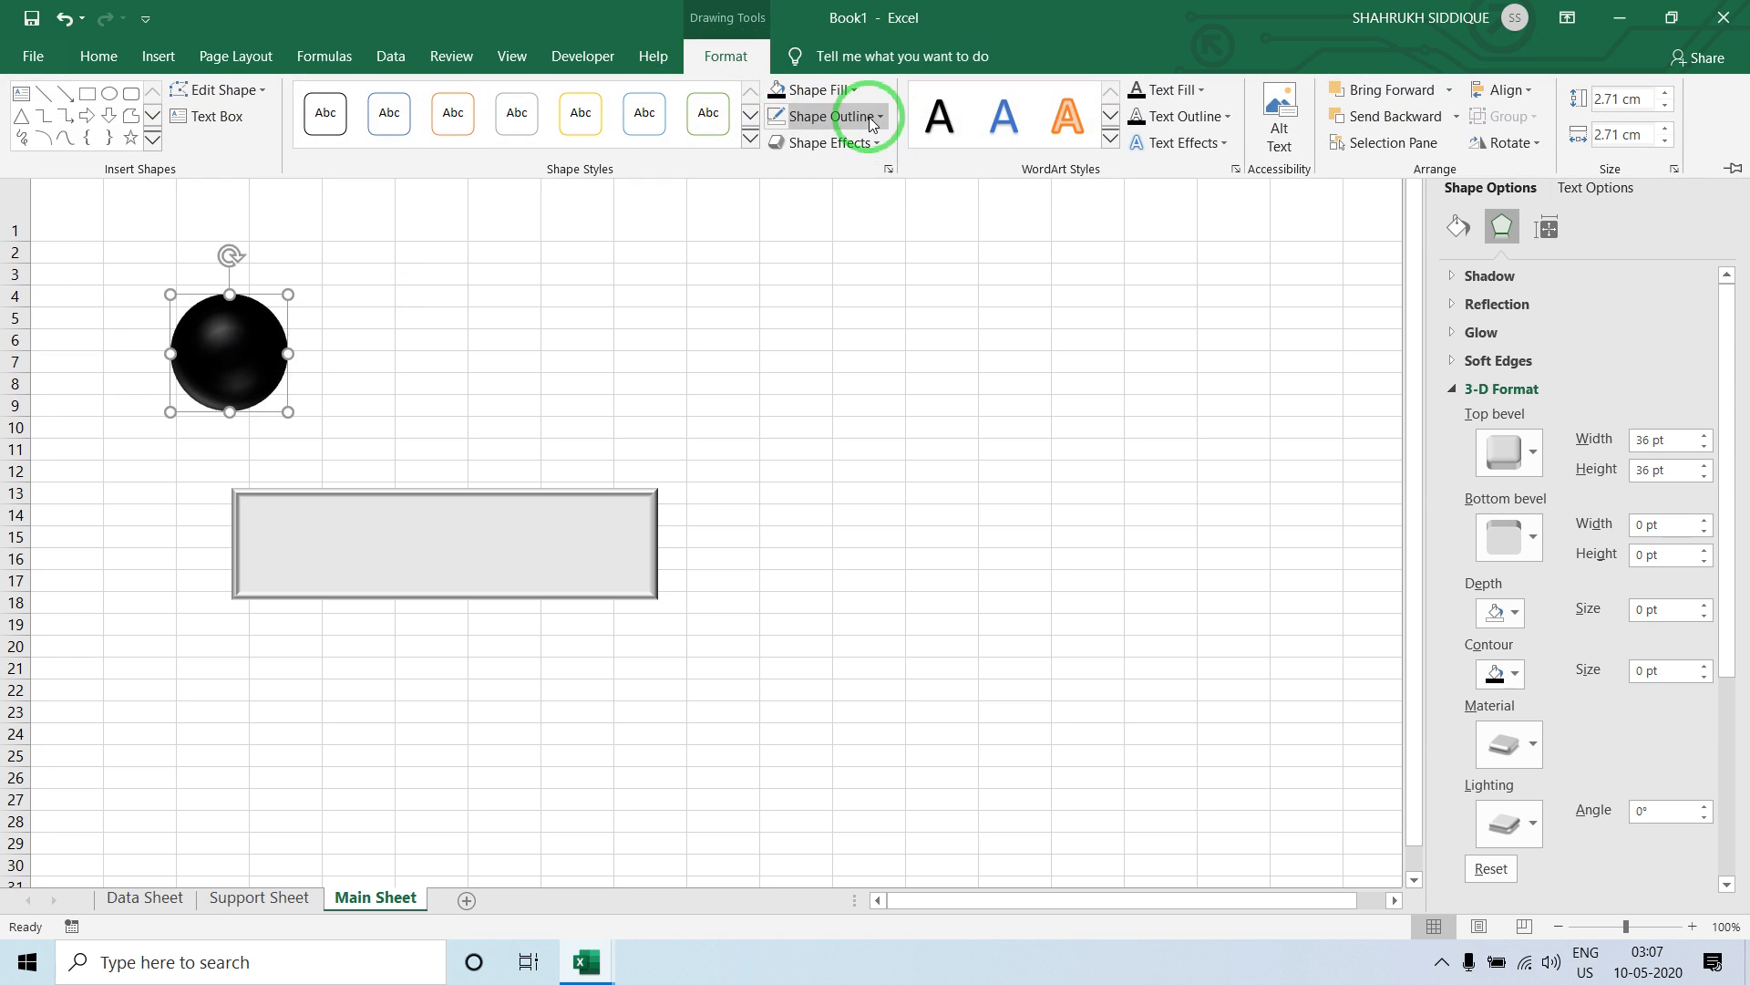
click(859, 141)
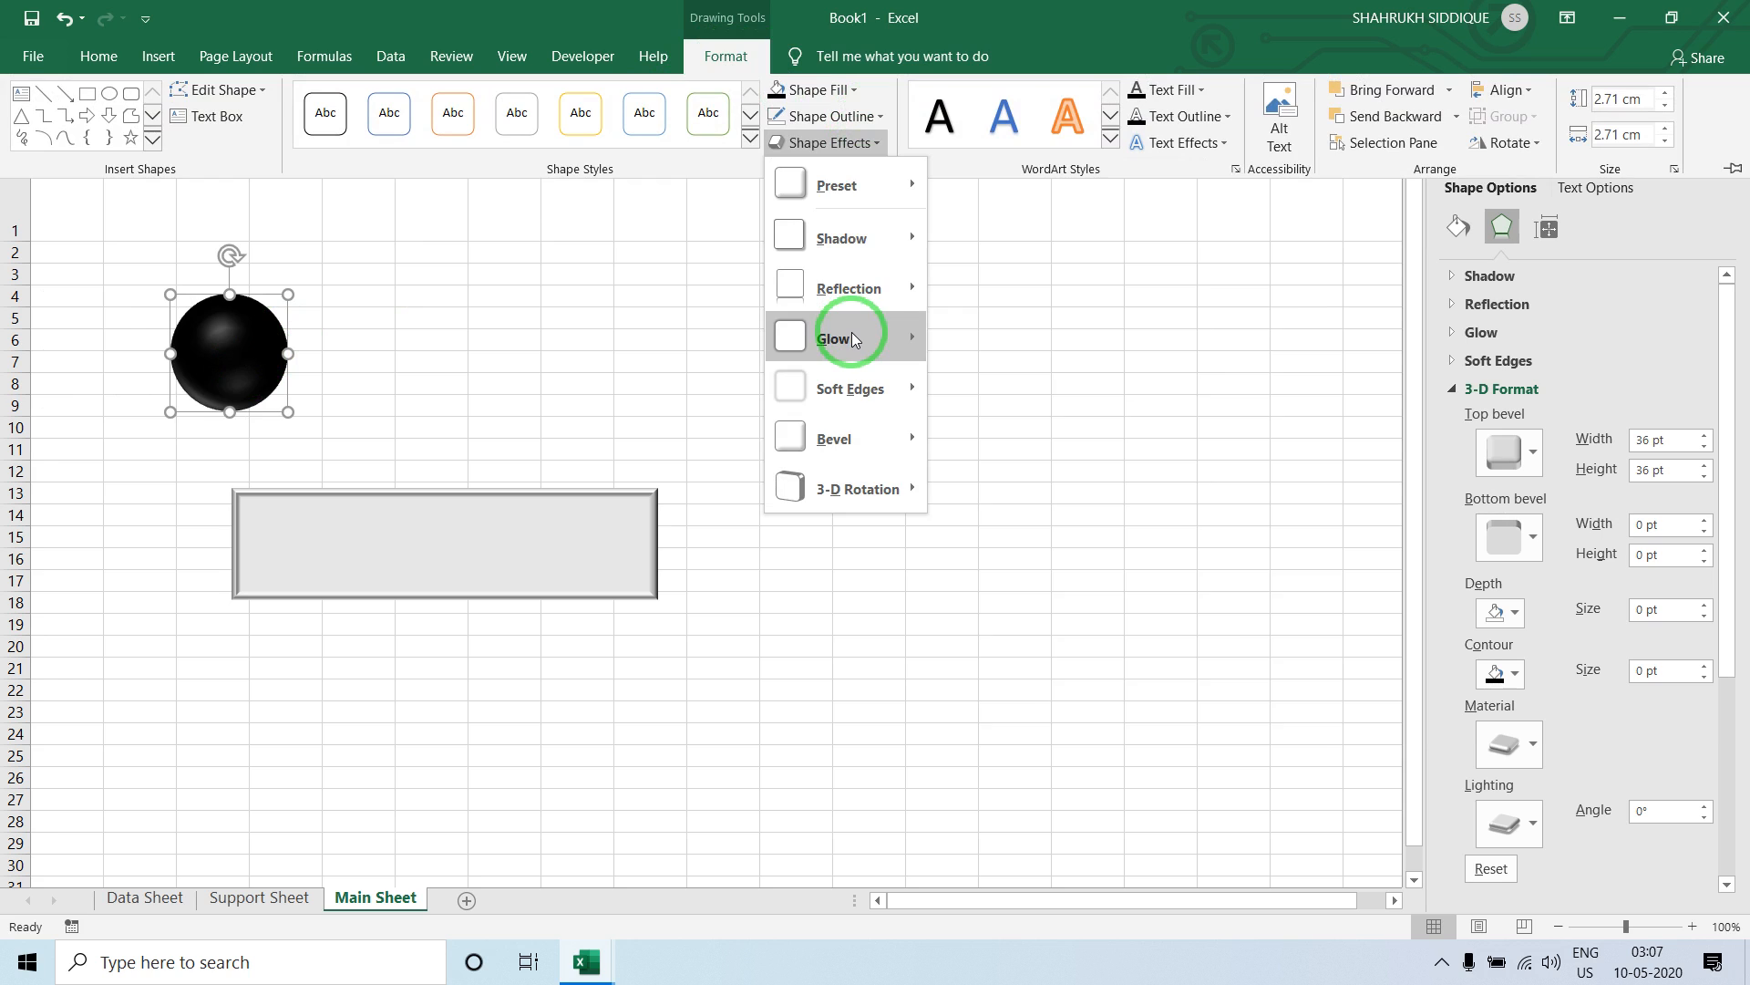
mouse_move(855, 339)
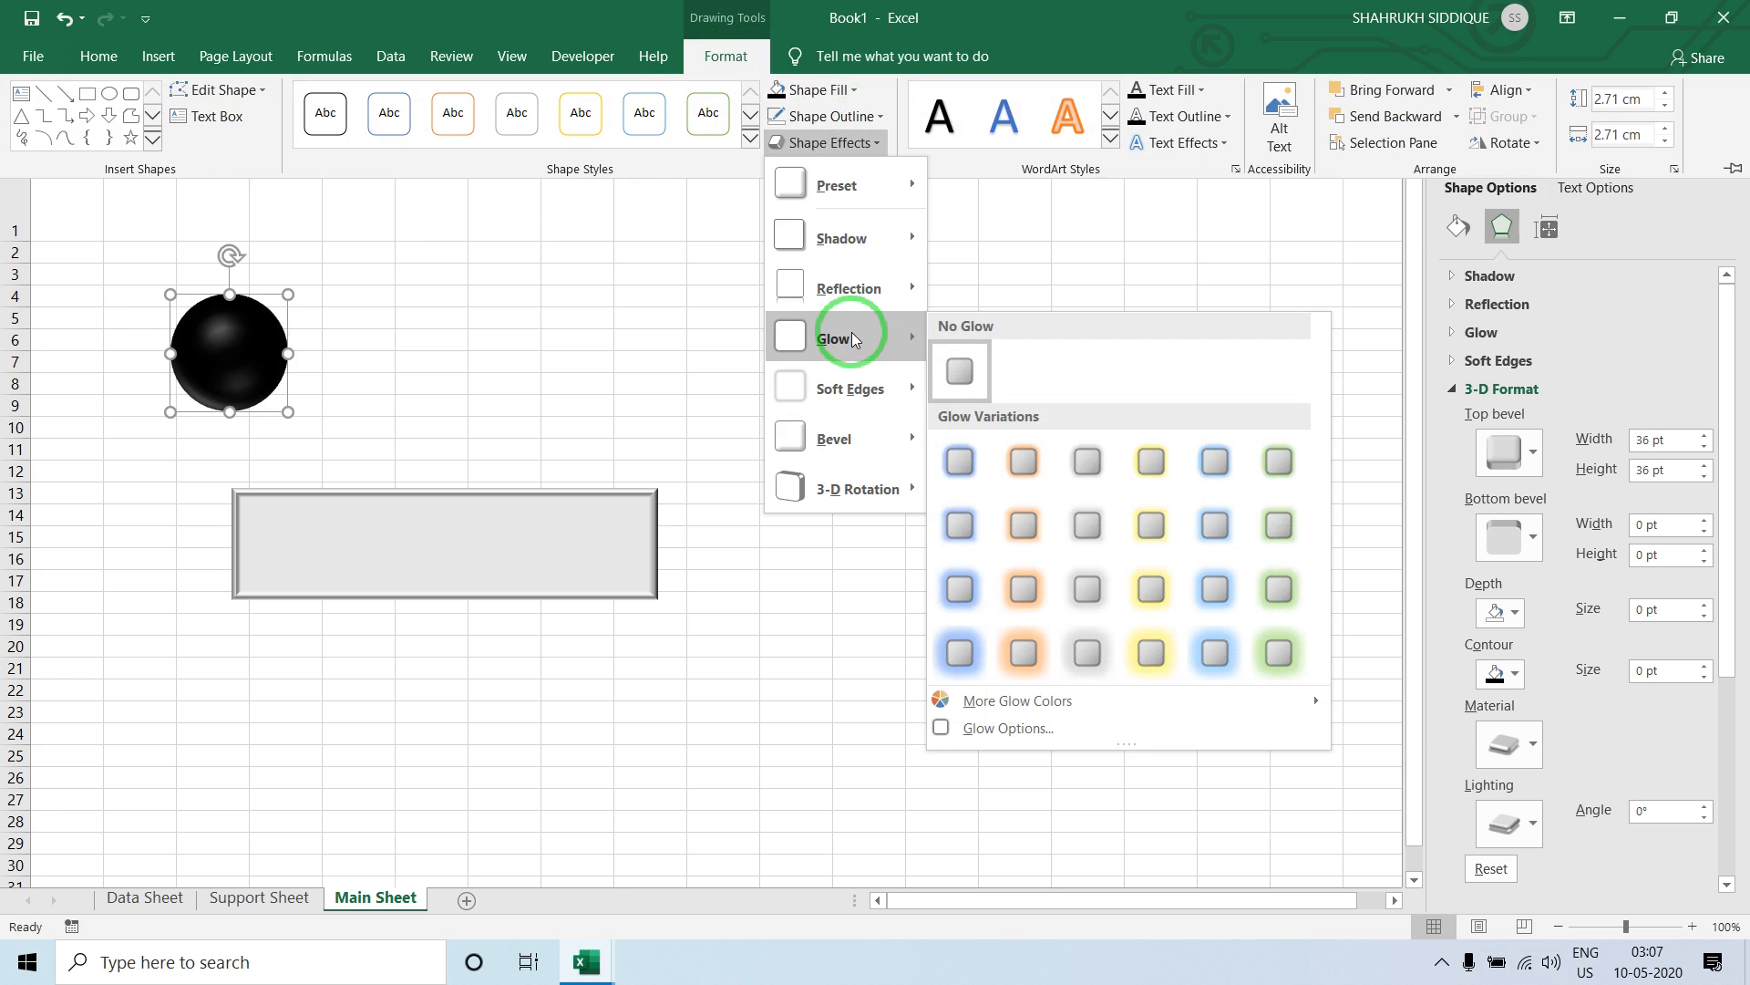
click(1109, 479)
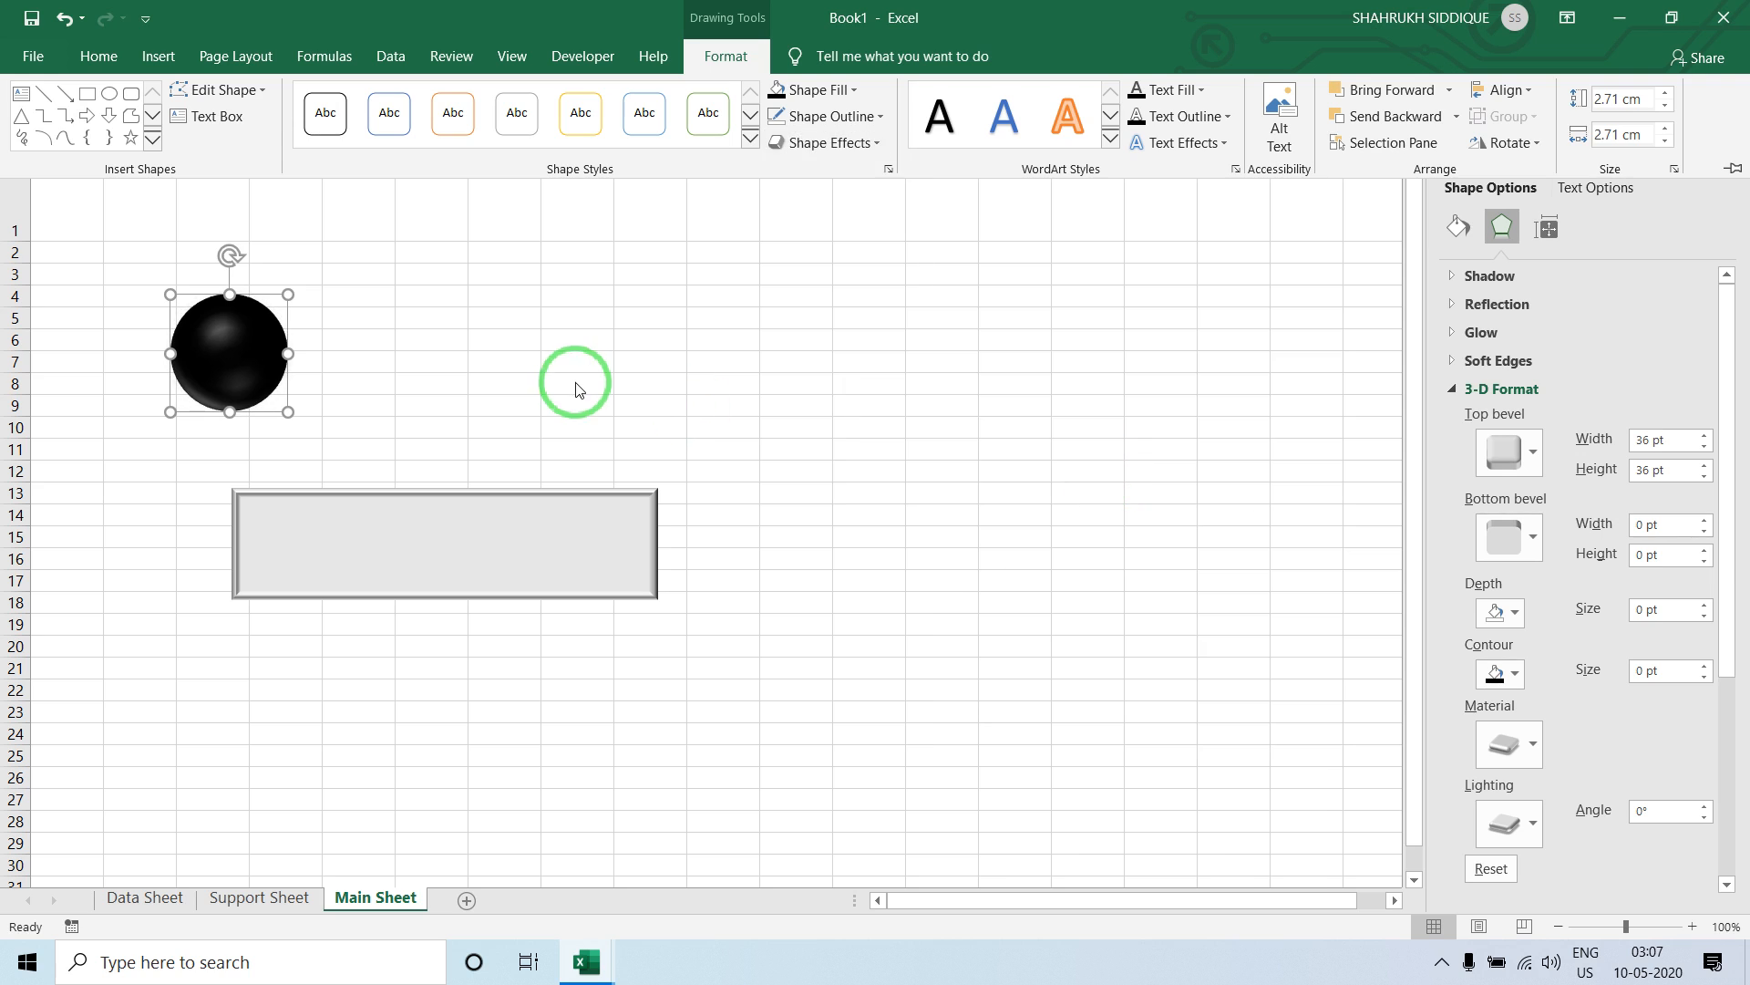
click(562, 383)
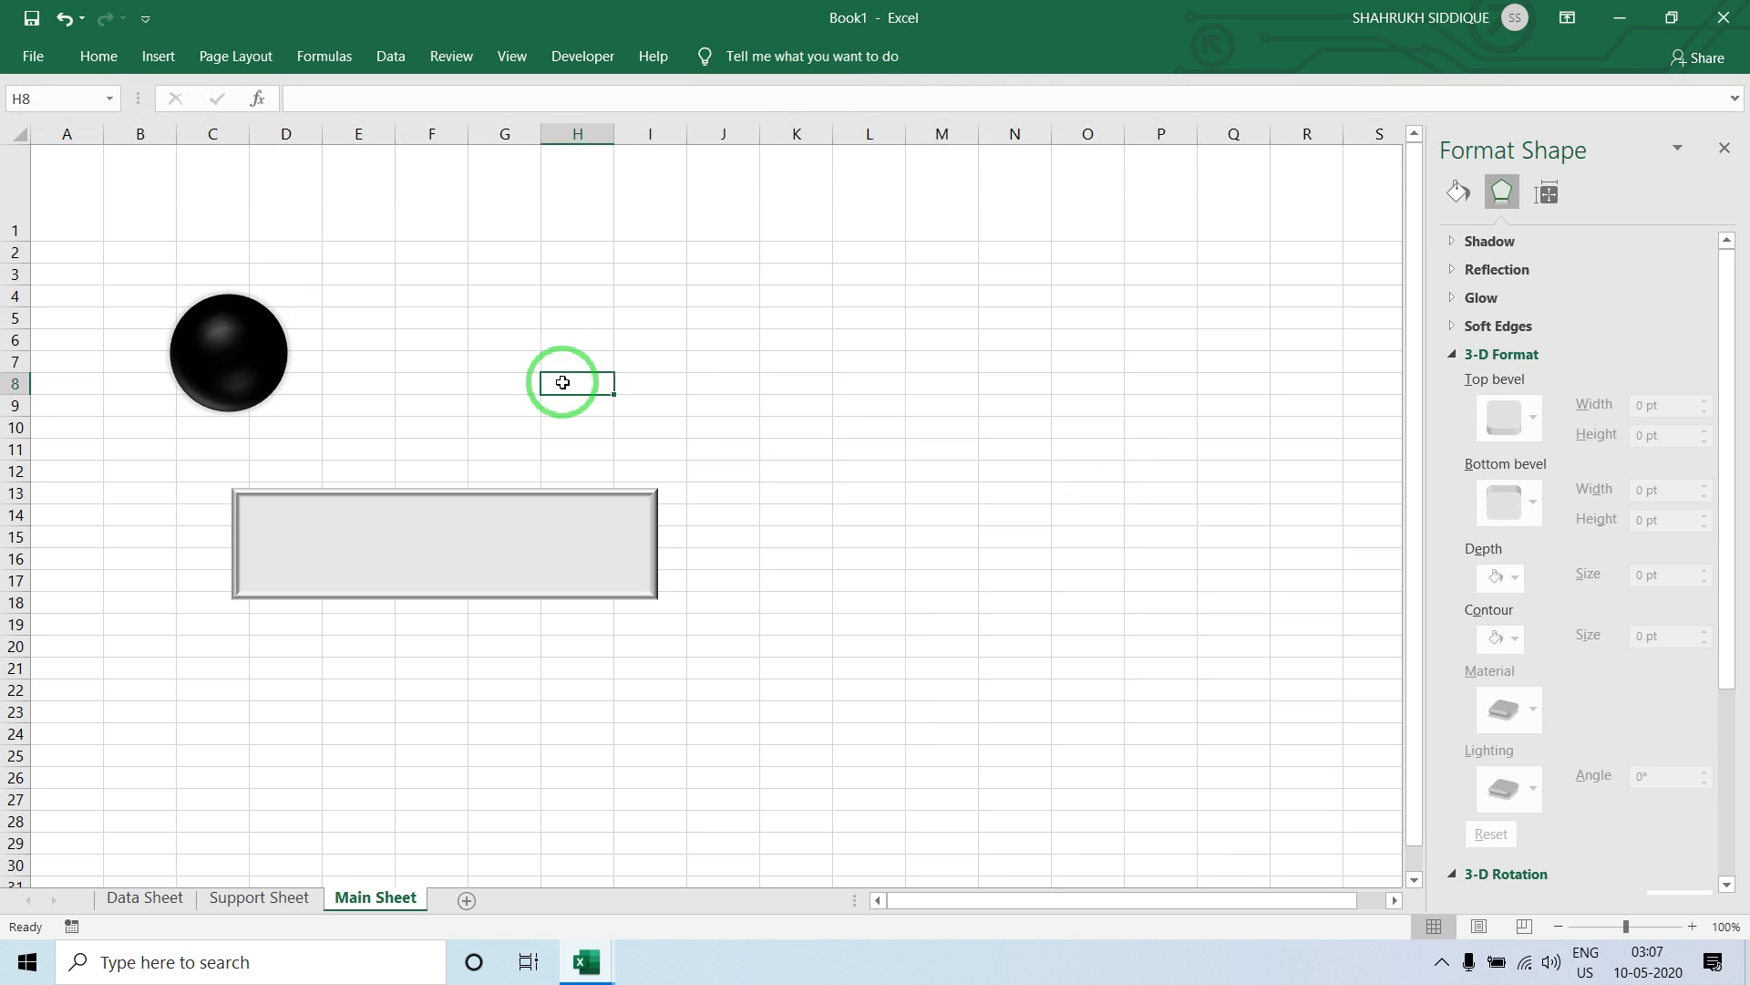
click(264, 364)
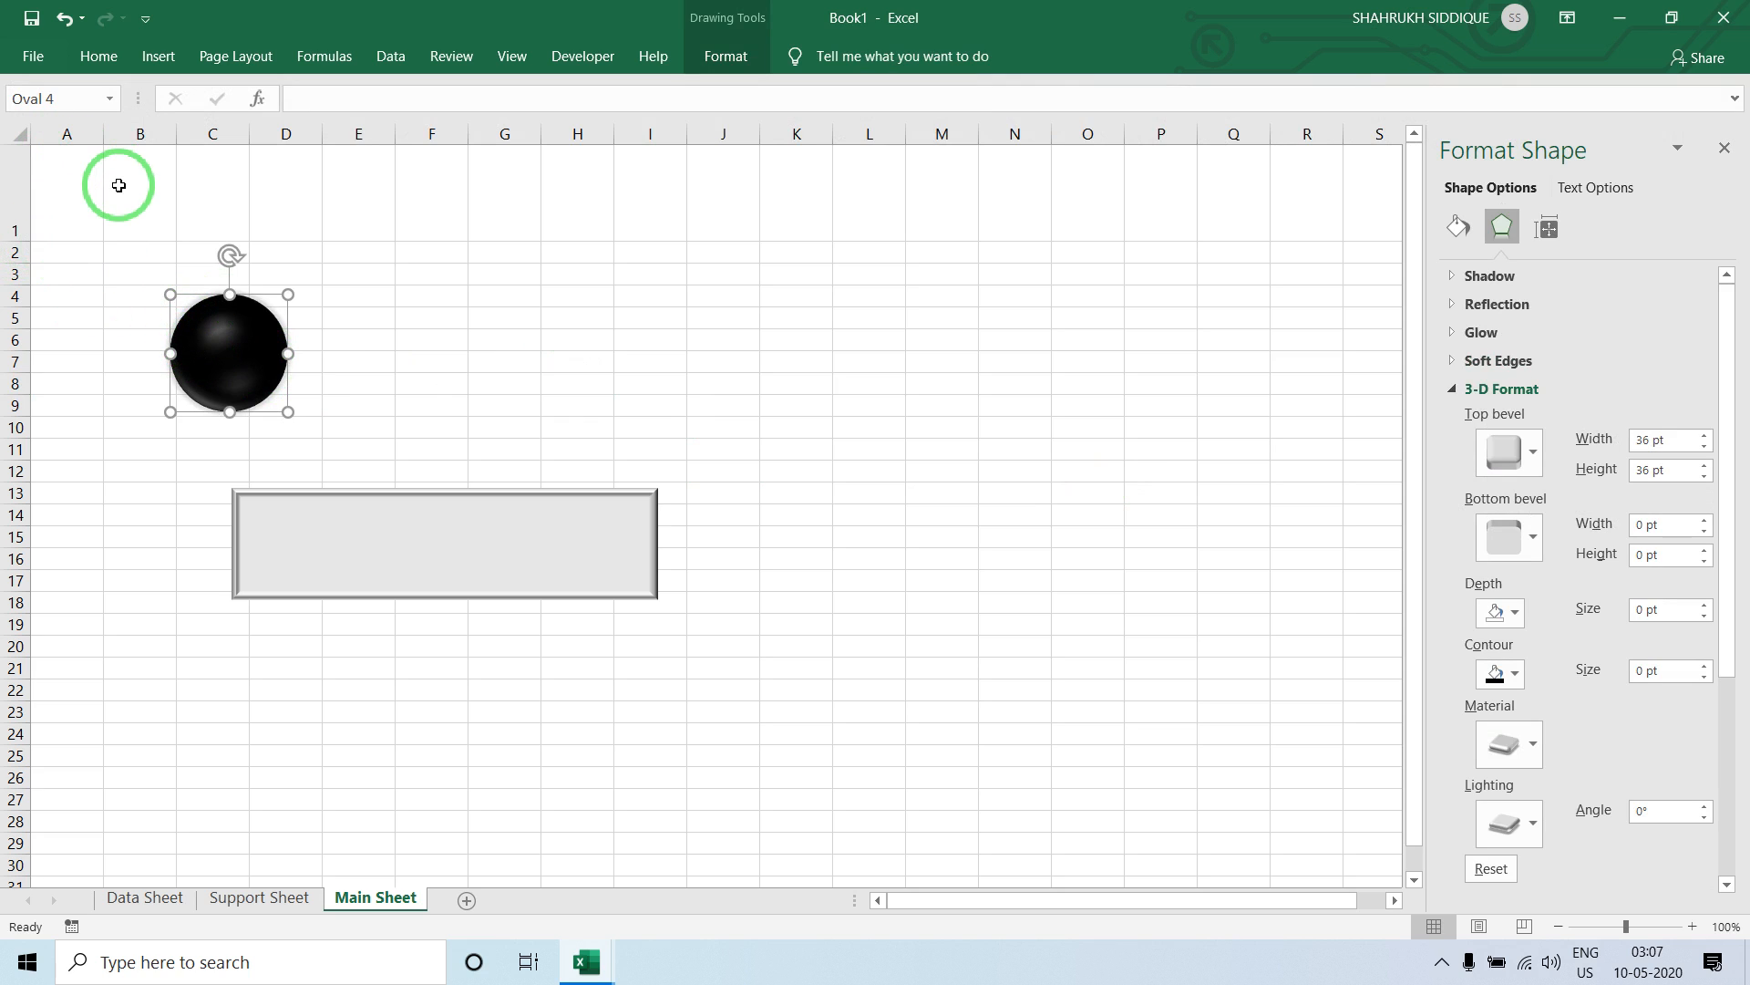
Set the ball's Size & Properties placement to Don't move or size with cells
right_click(236, 344)
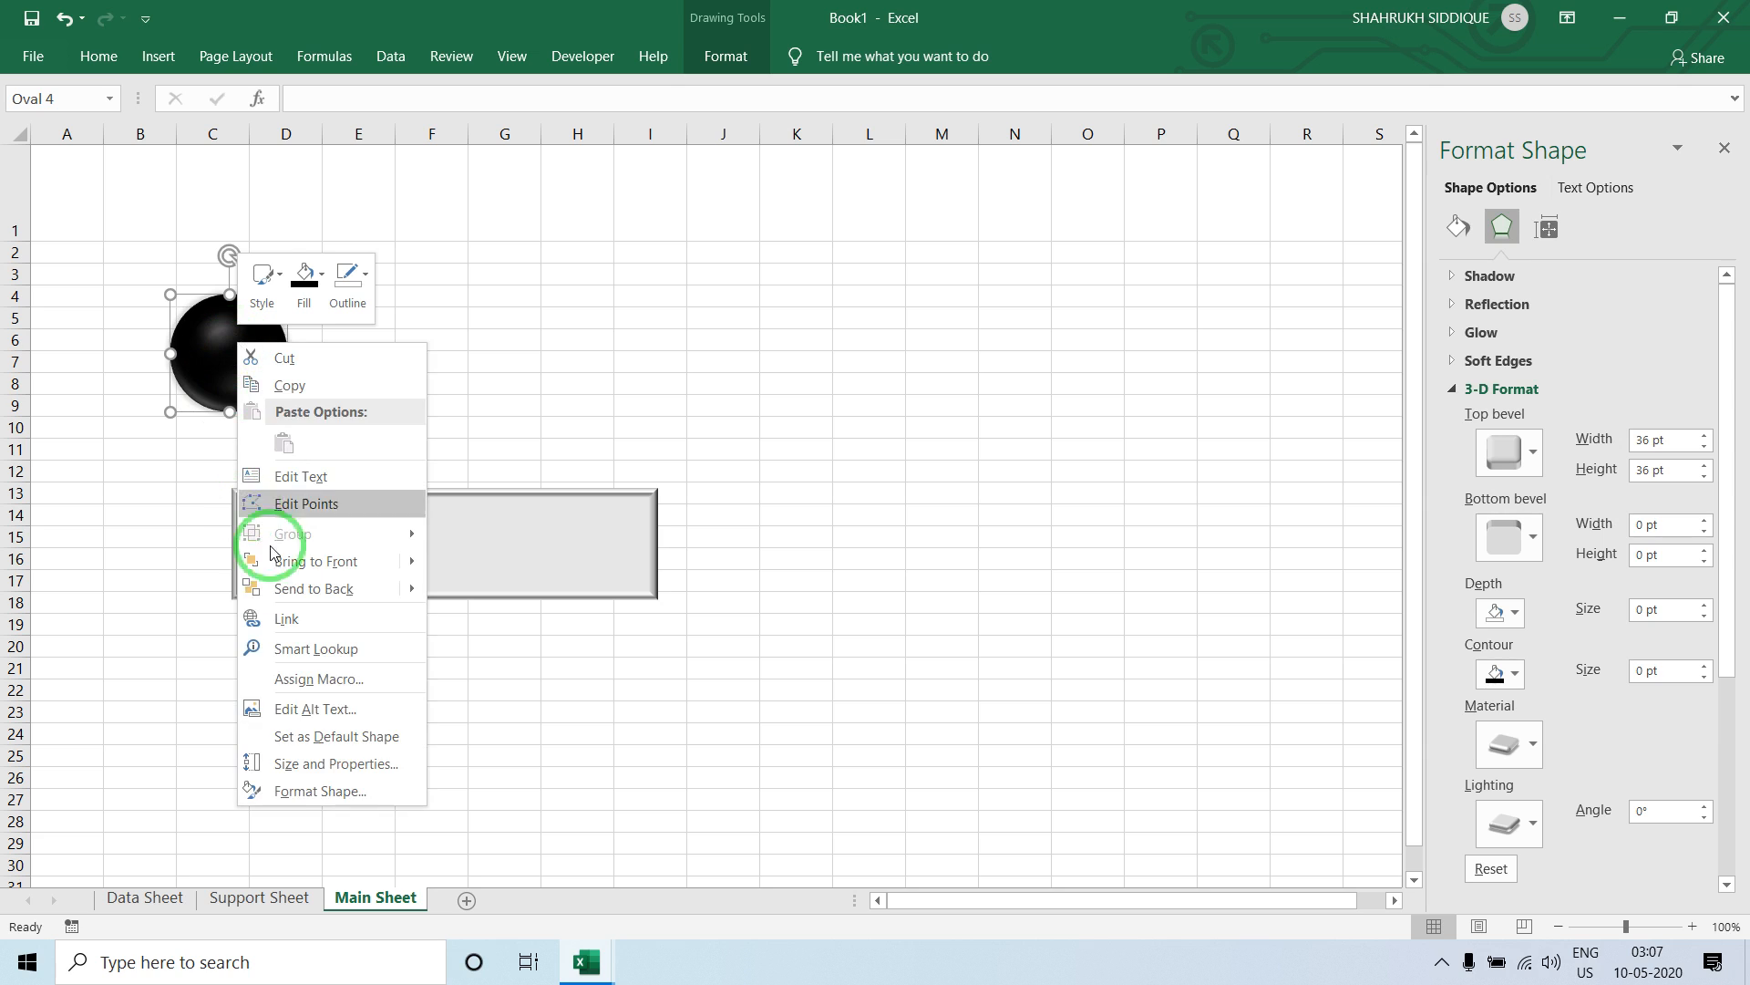
click(305, 799)
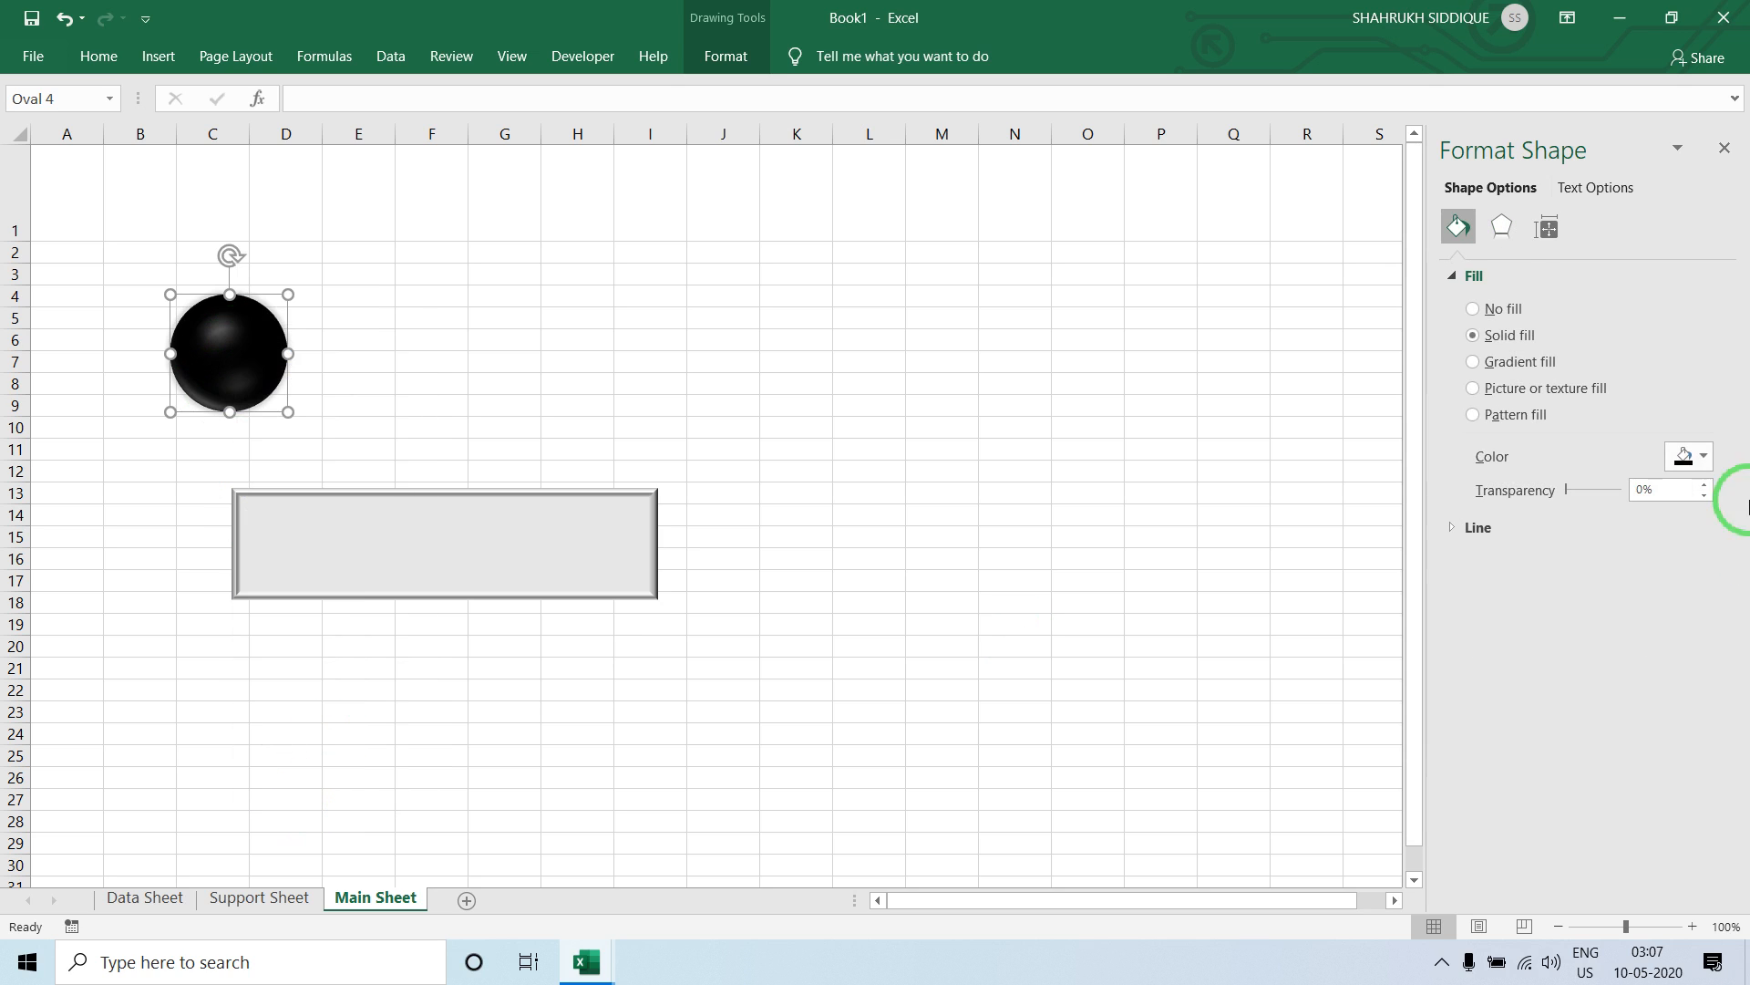
click(1547, 228)
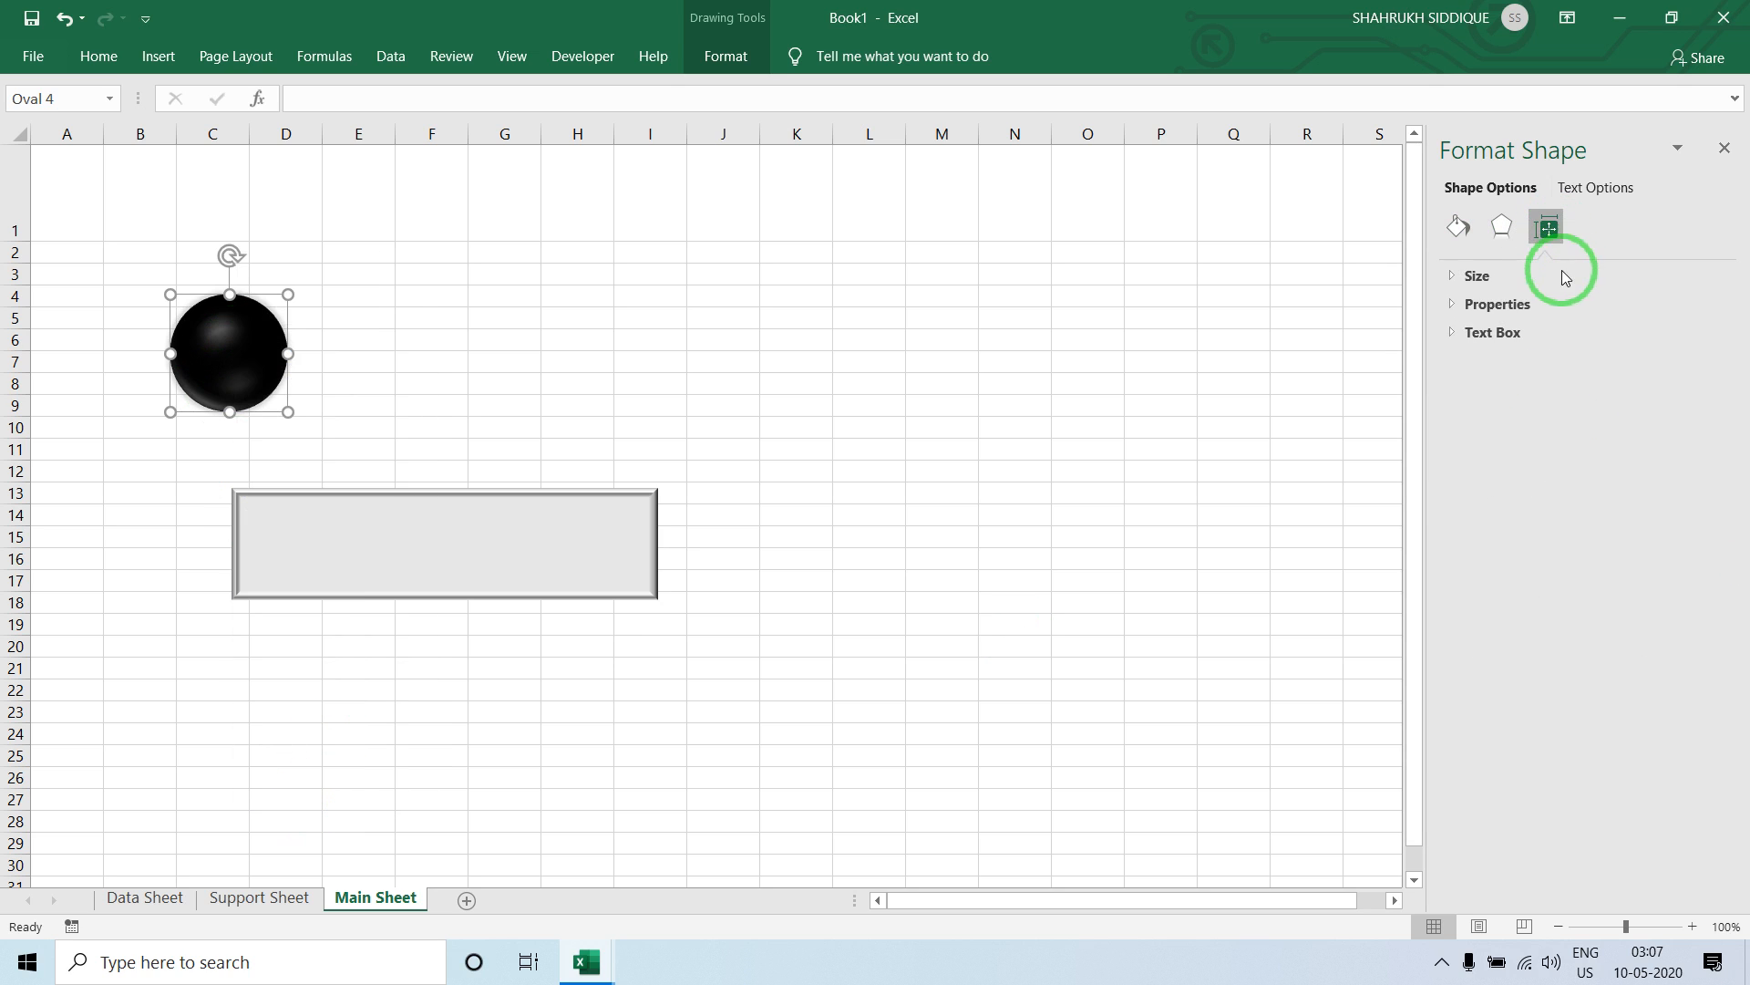
click(1540, 319)
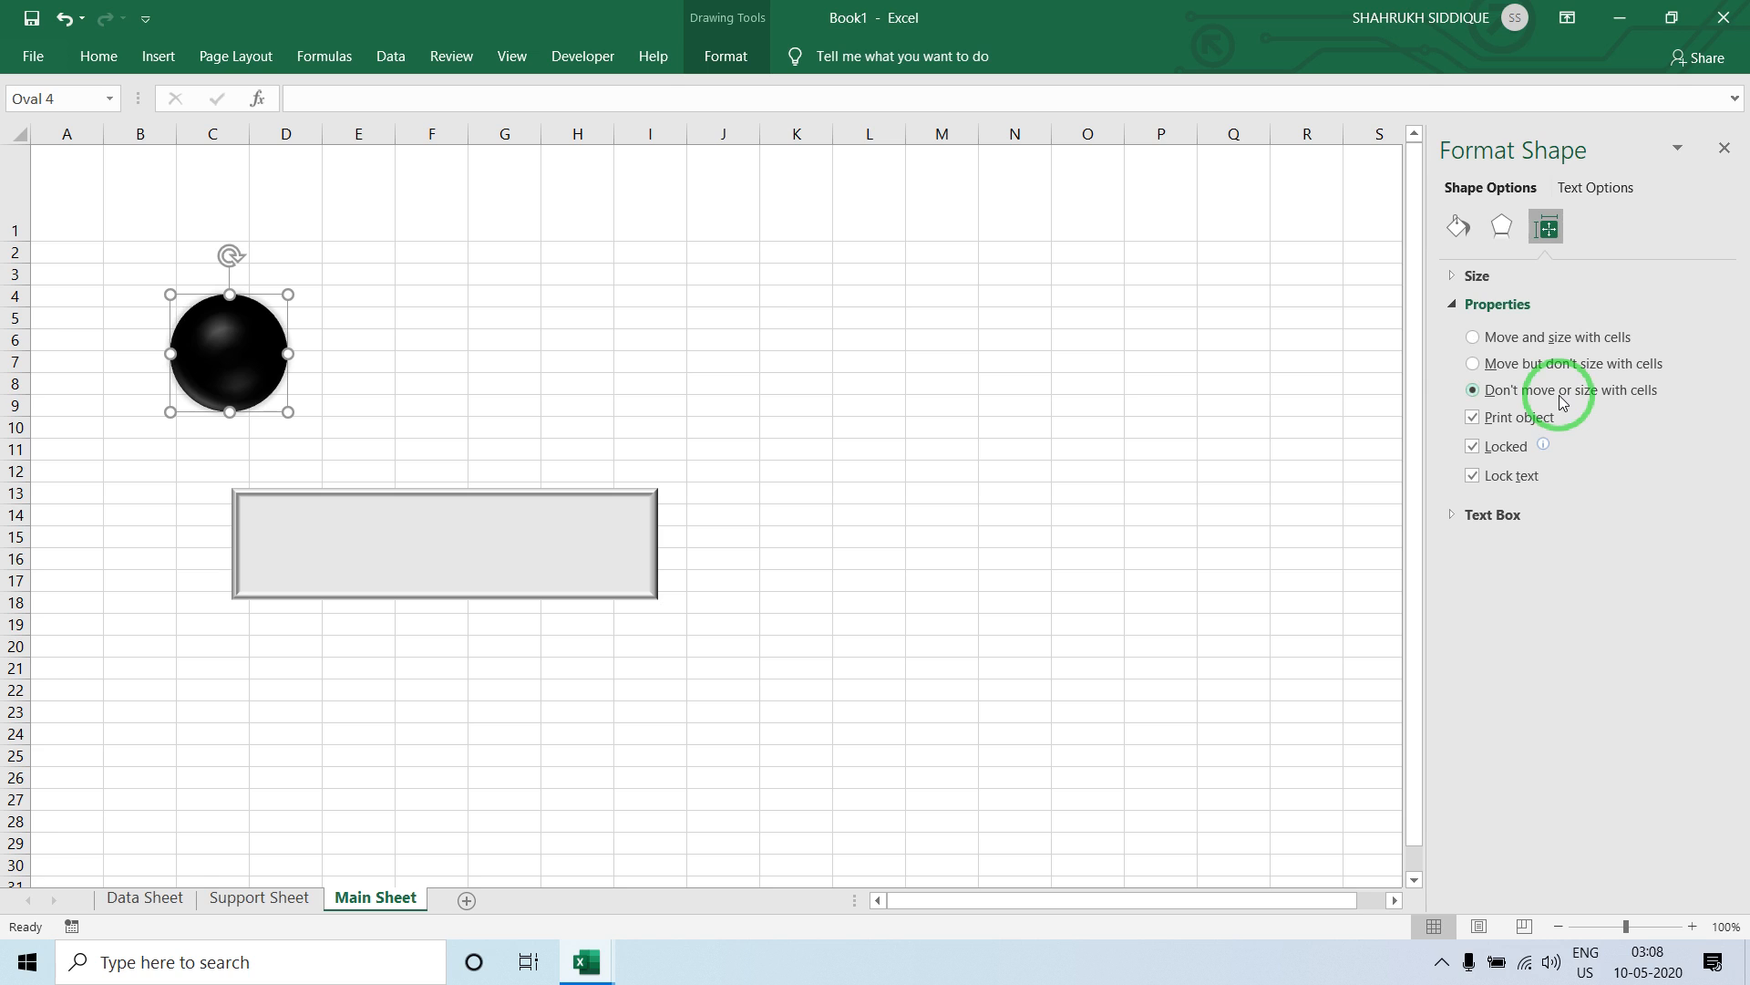
click(1037, 402)
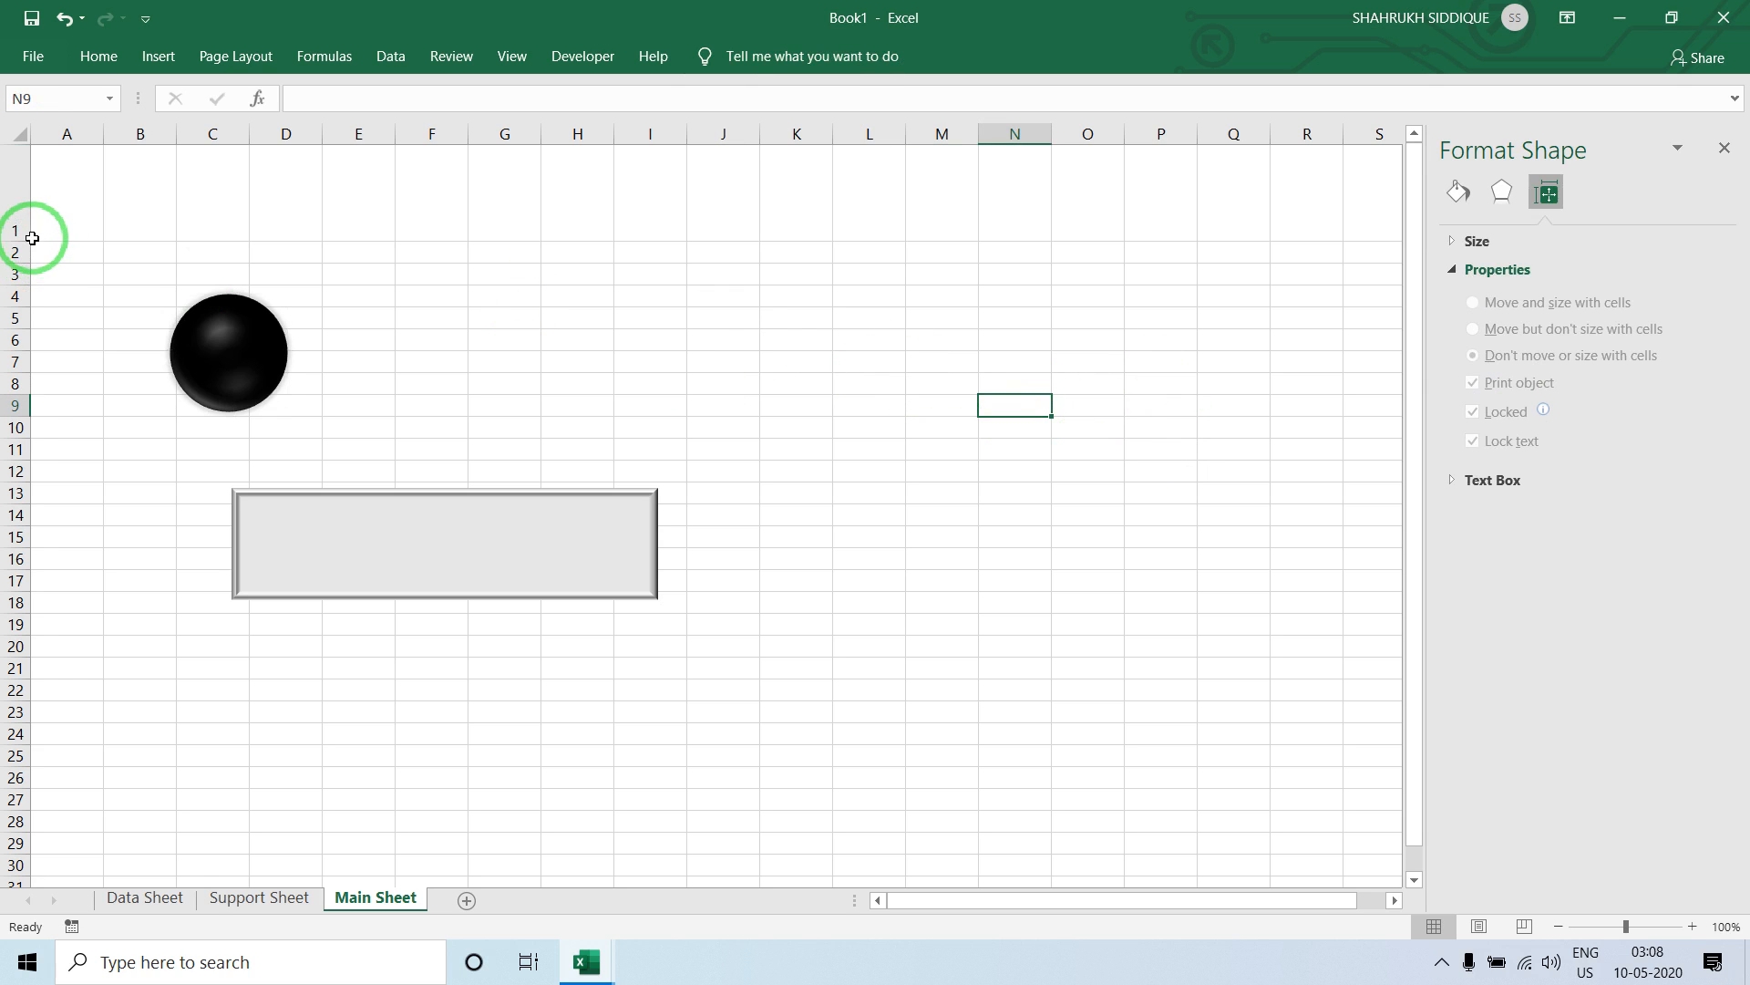
Make row 1 taller, widen column A, and move the black sphere into A1
drag(32, 238, 20, 349)
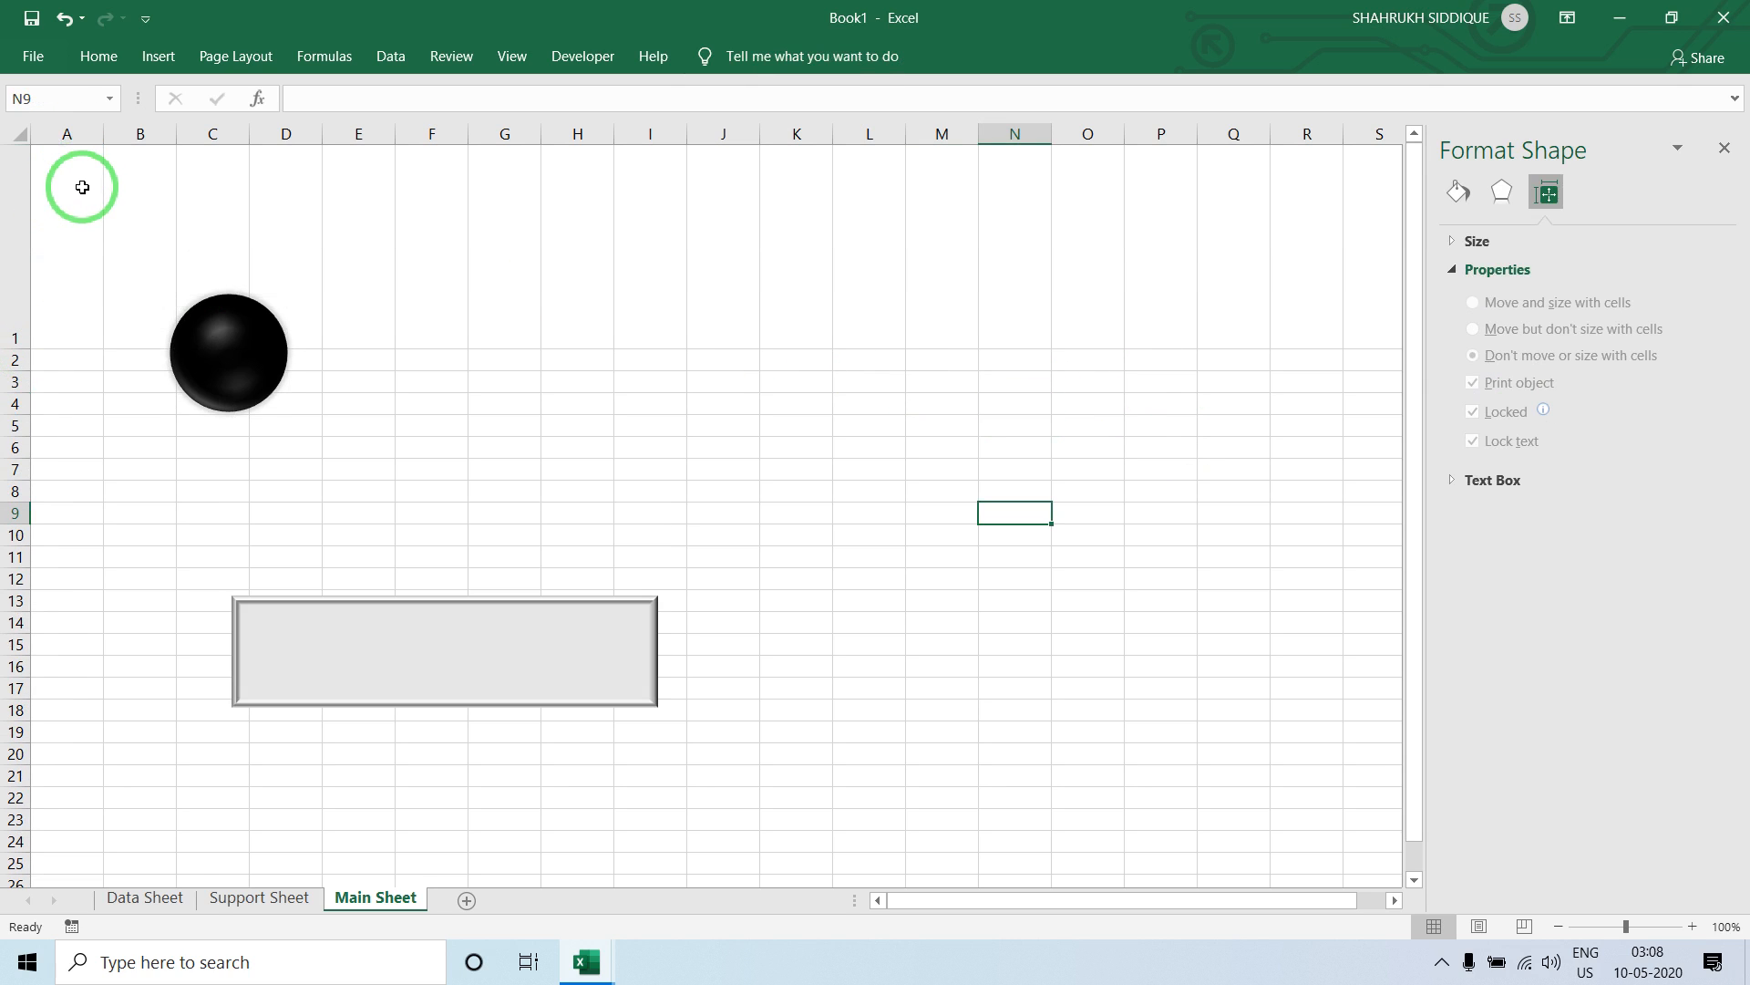
drag(101, 141, 207, 145)
mouse_move(211, 327)
mouse_down()
mouse_move(123, 264)
mouse_move(98, 219)
mouse_up()
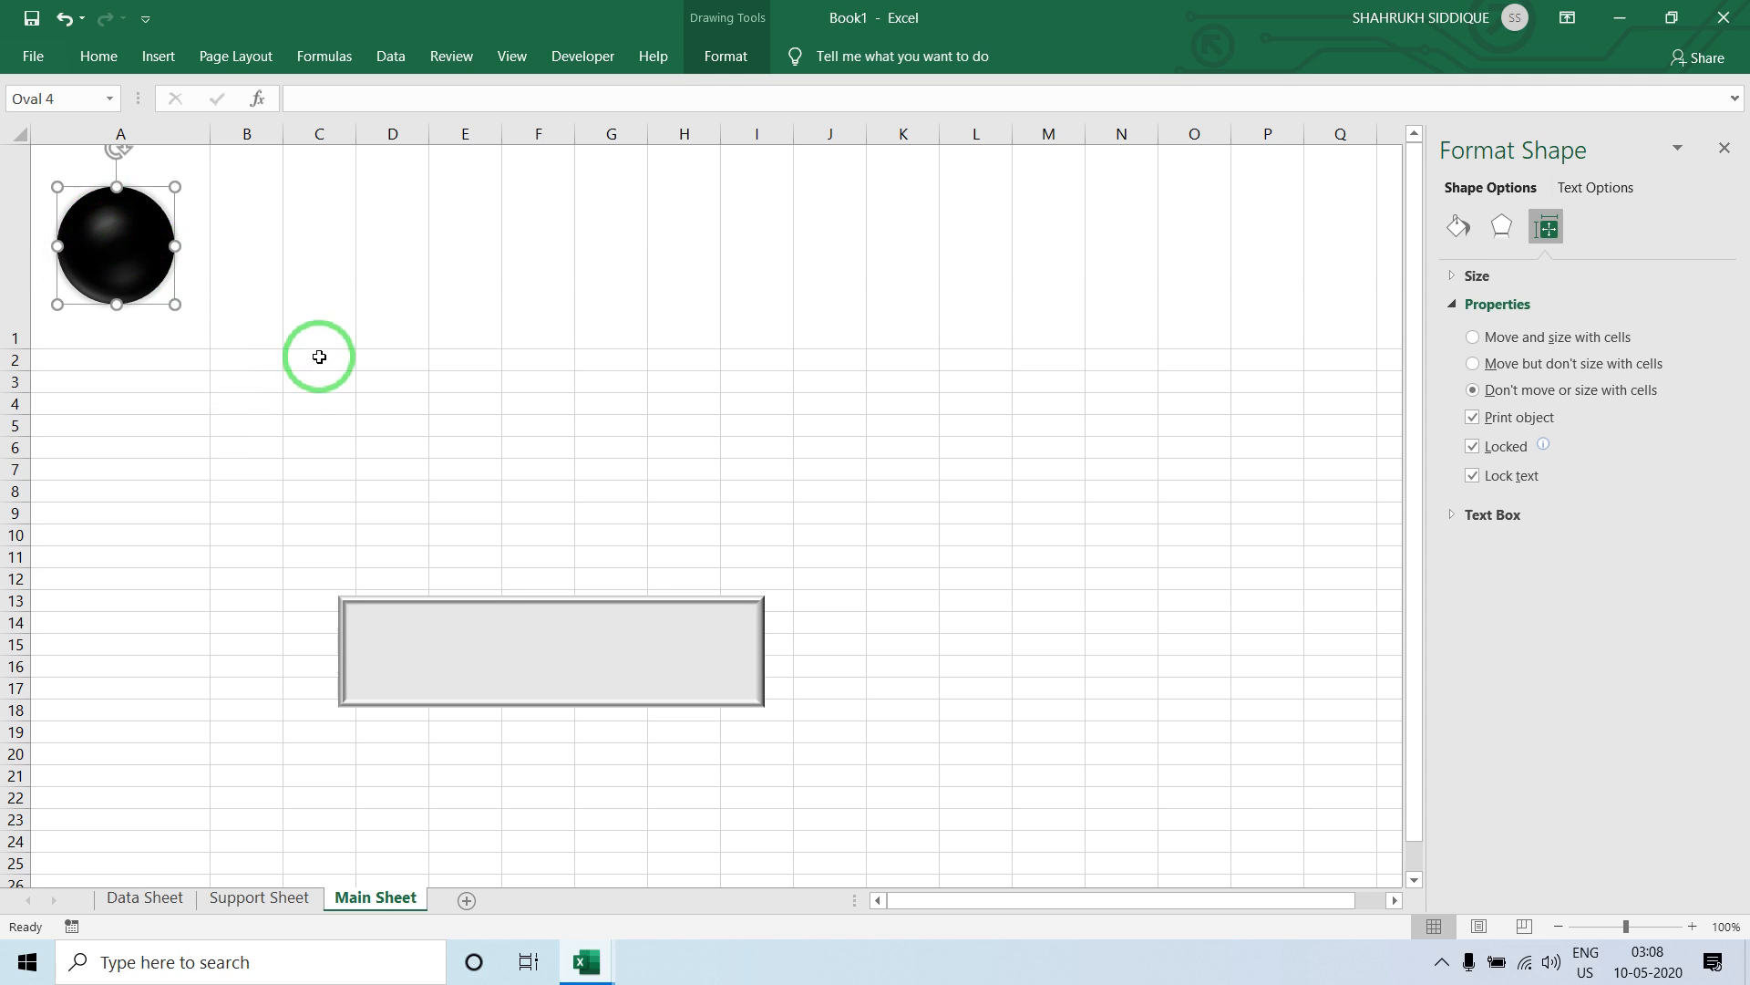
Move the grey rectangle from Main Sheet to Support Sheet below the Selected Date cells
click(475, 600)
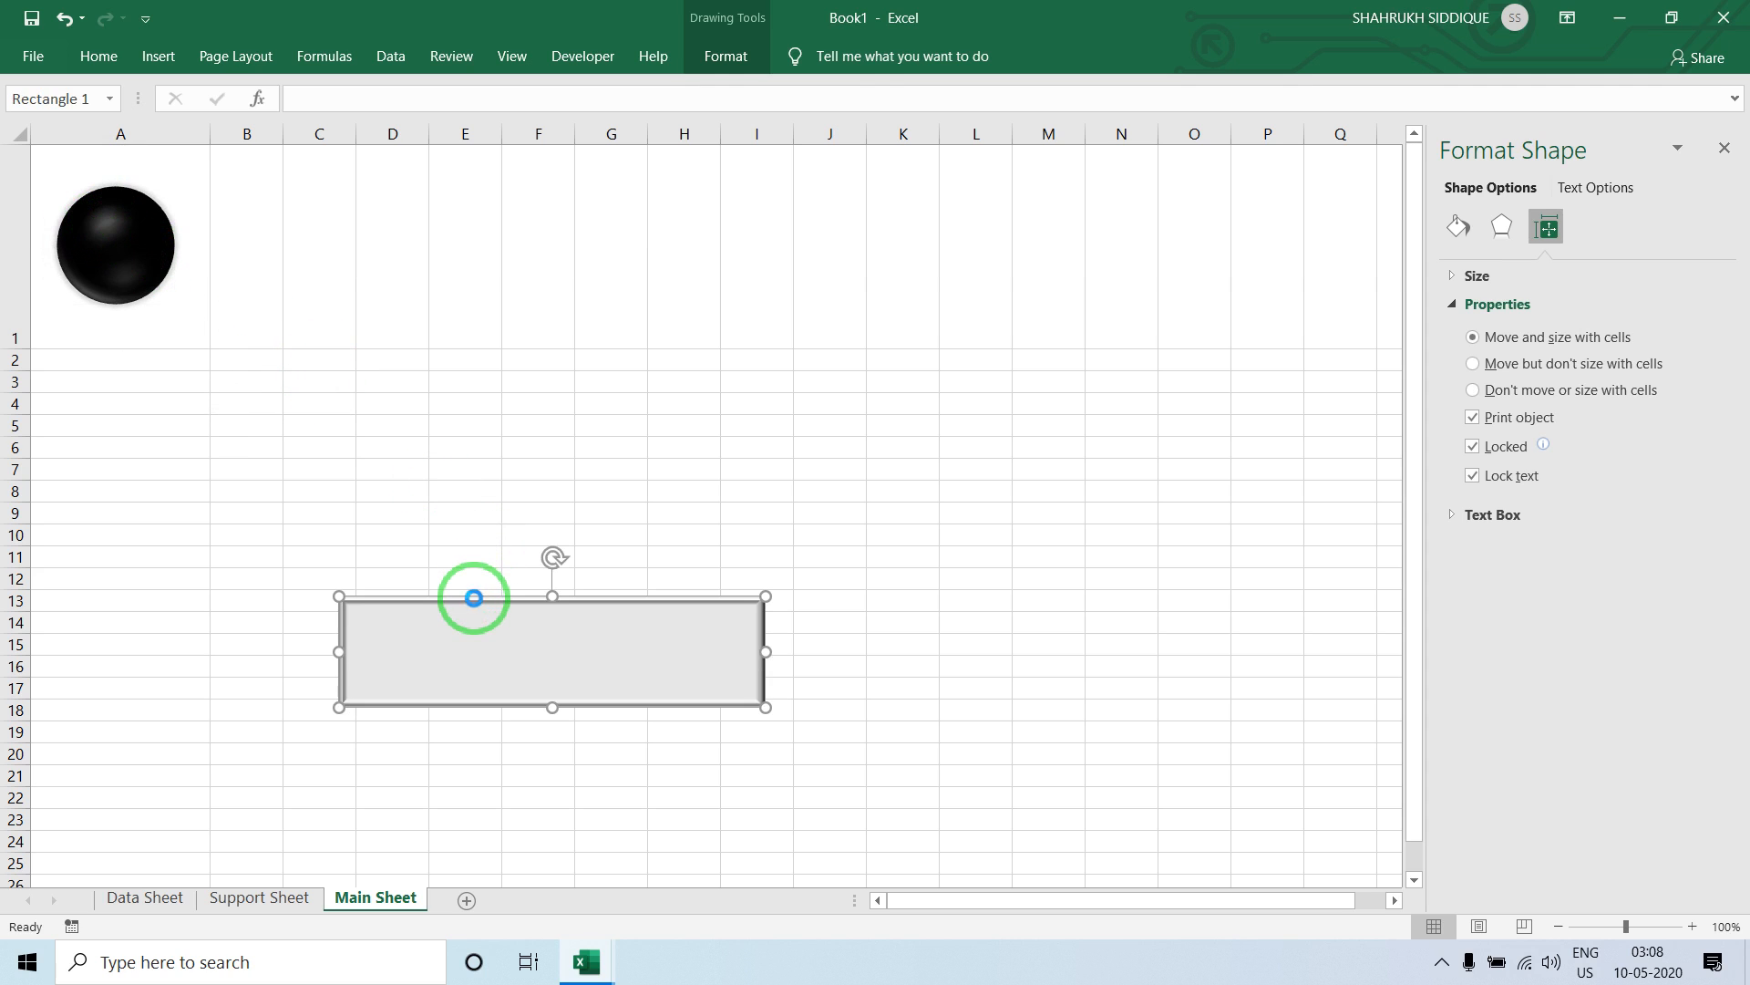
key(Delete)
click(247, 897)
click(172, 463)
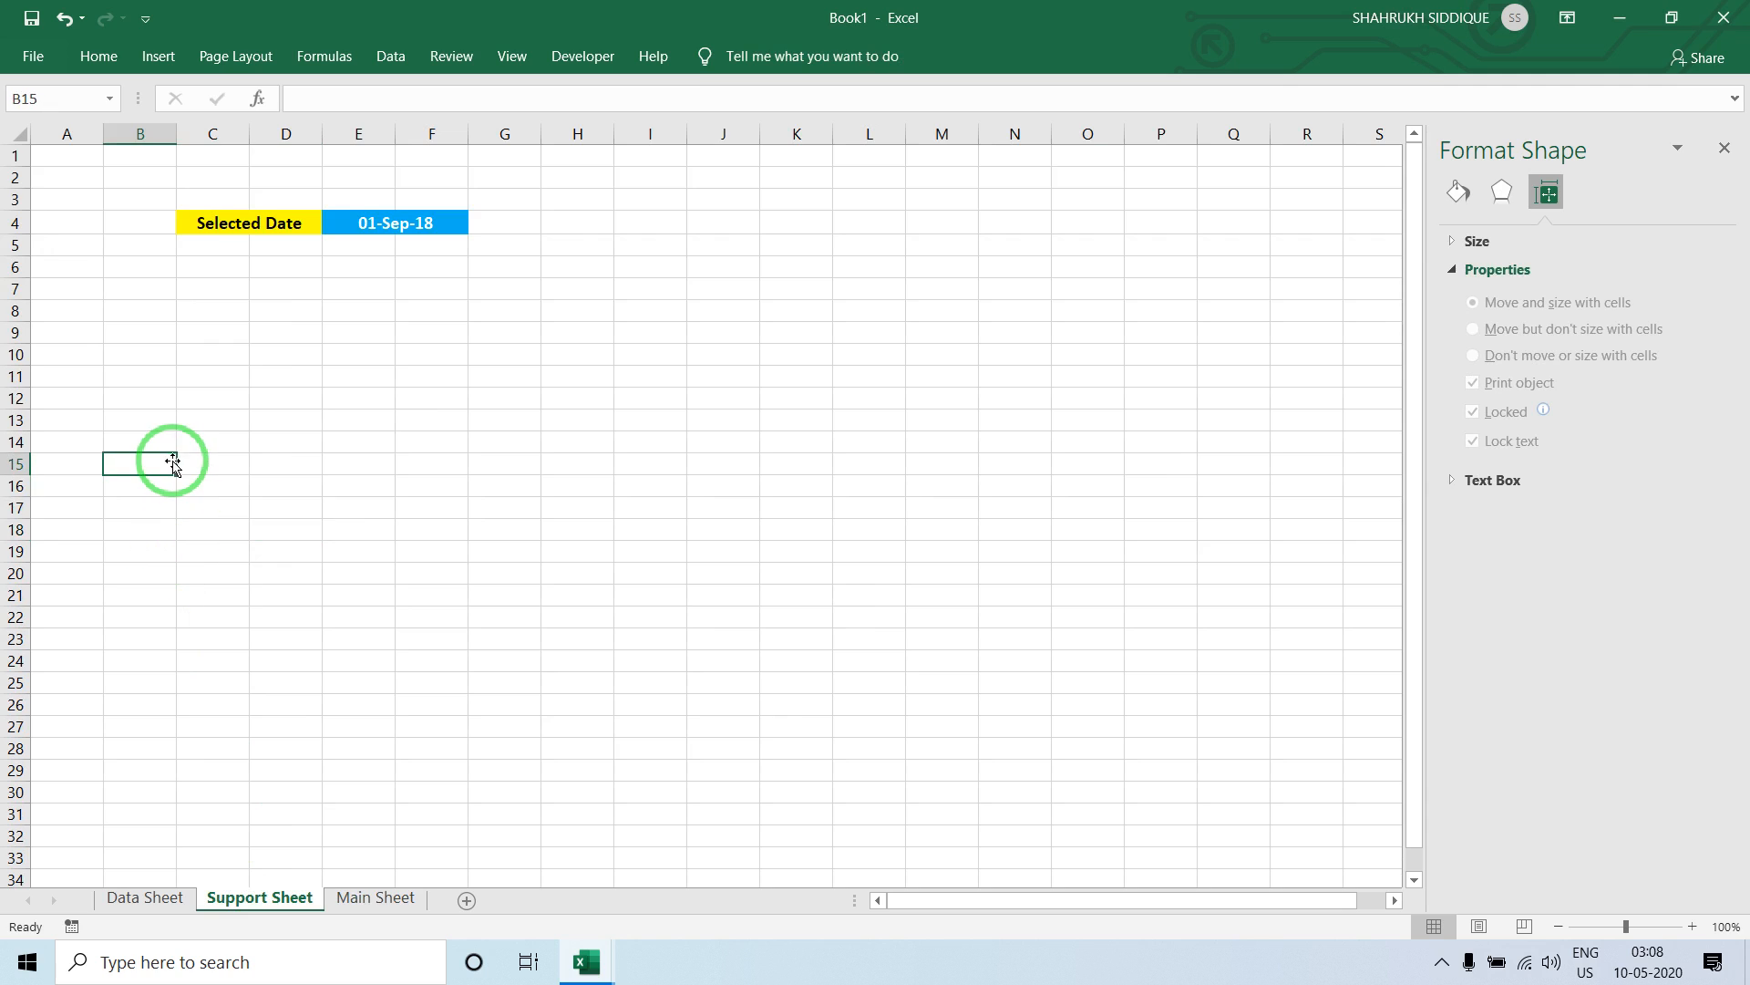
key(ctrl+v)
drag(252, 463, 326, 481)
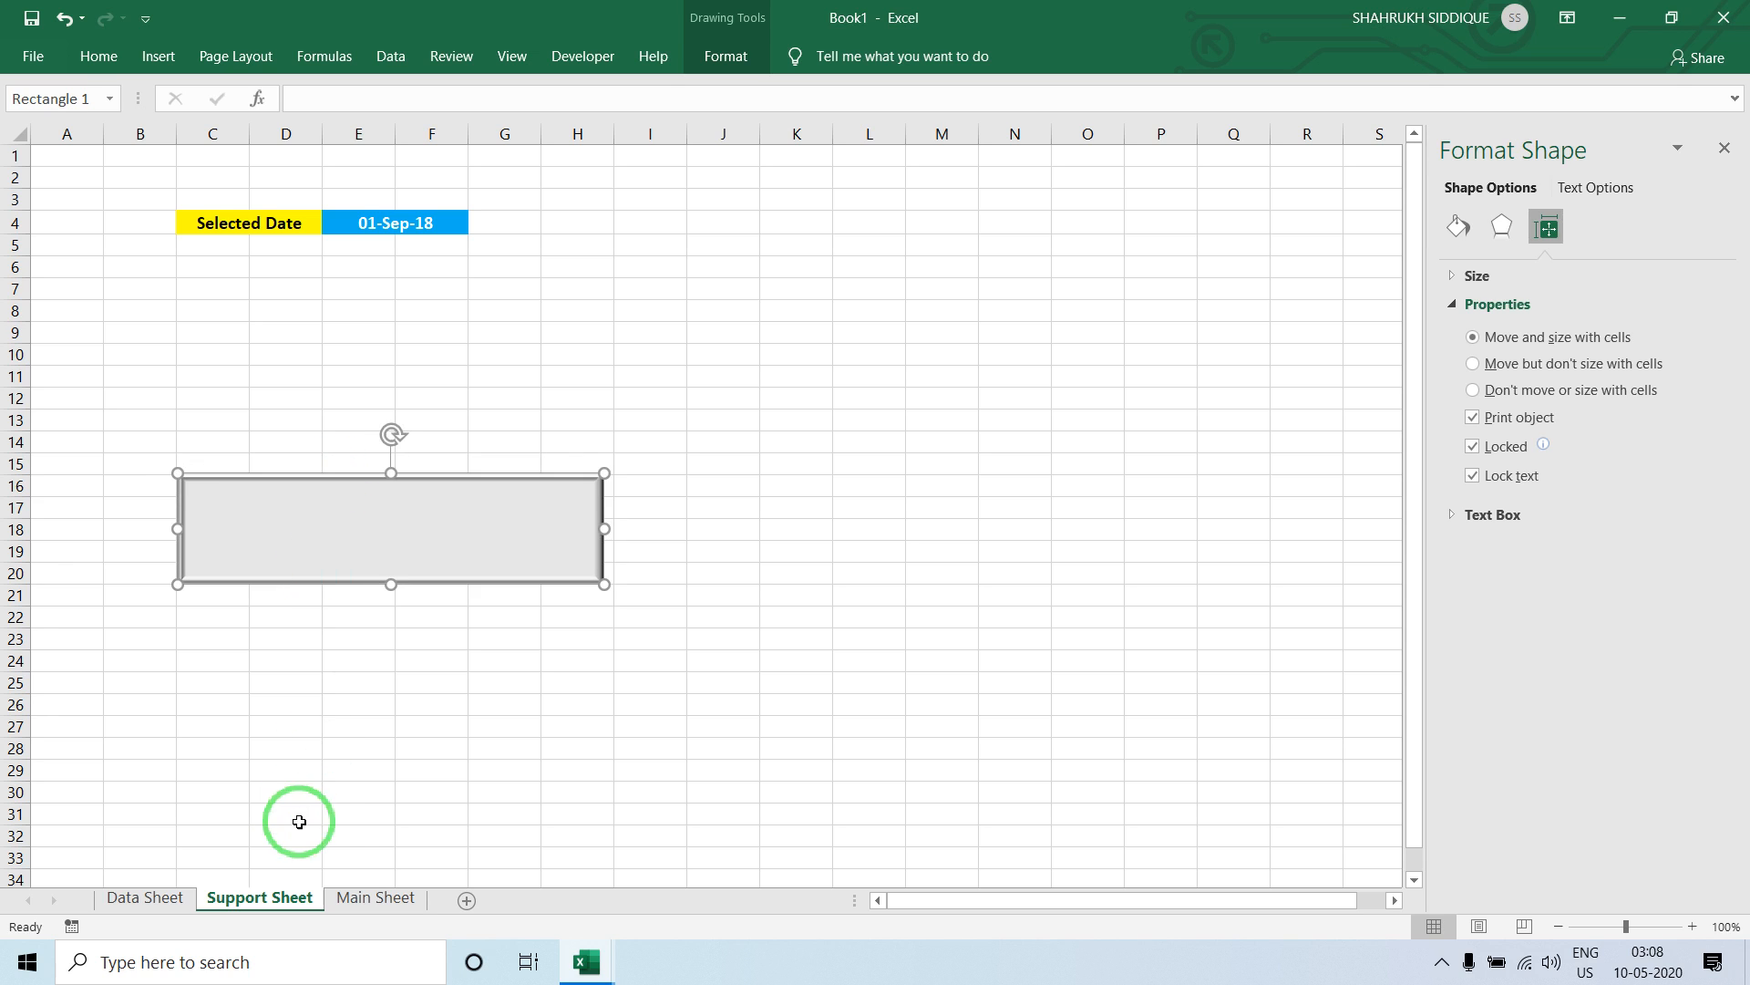
click(360, 897)
click(147, 249)
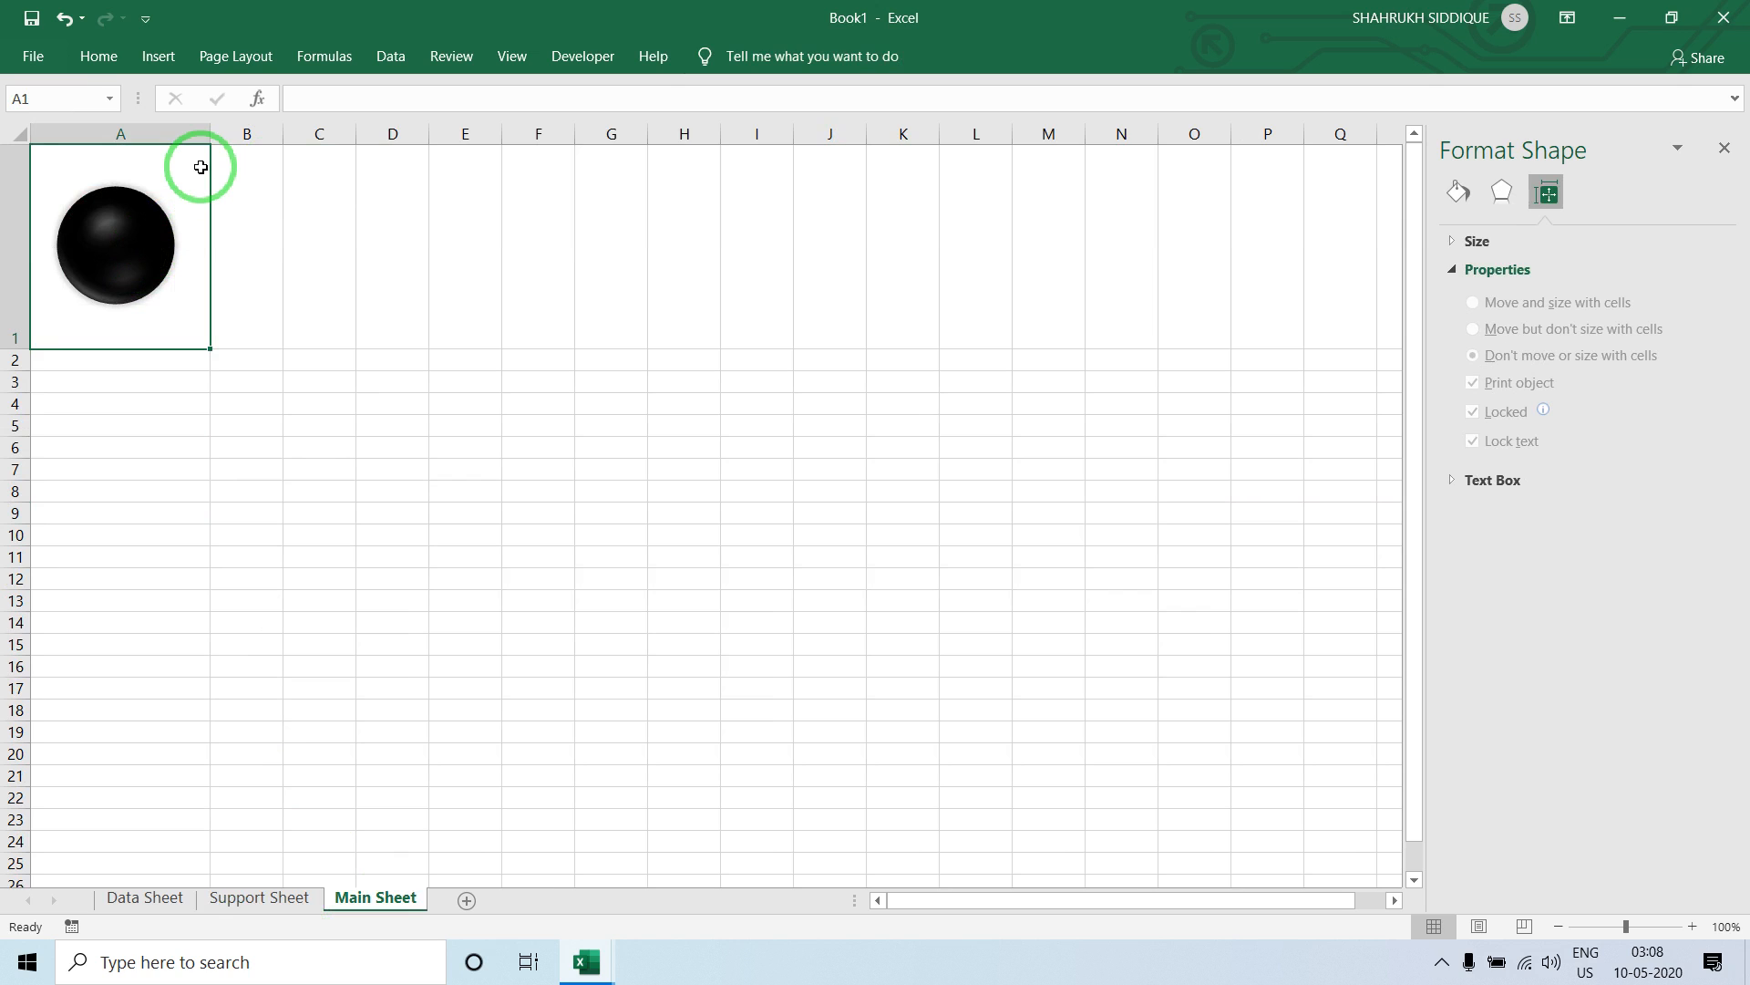
Paste column A's width onto columns B, C and D with Paste Special > Column widths
right_click(255, 185)
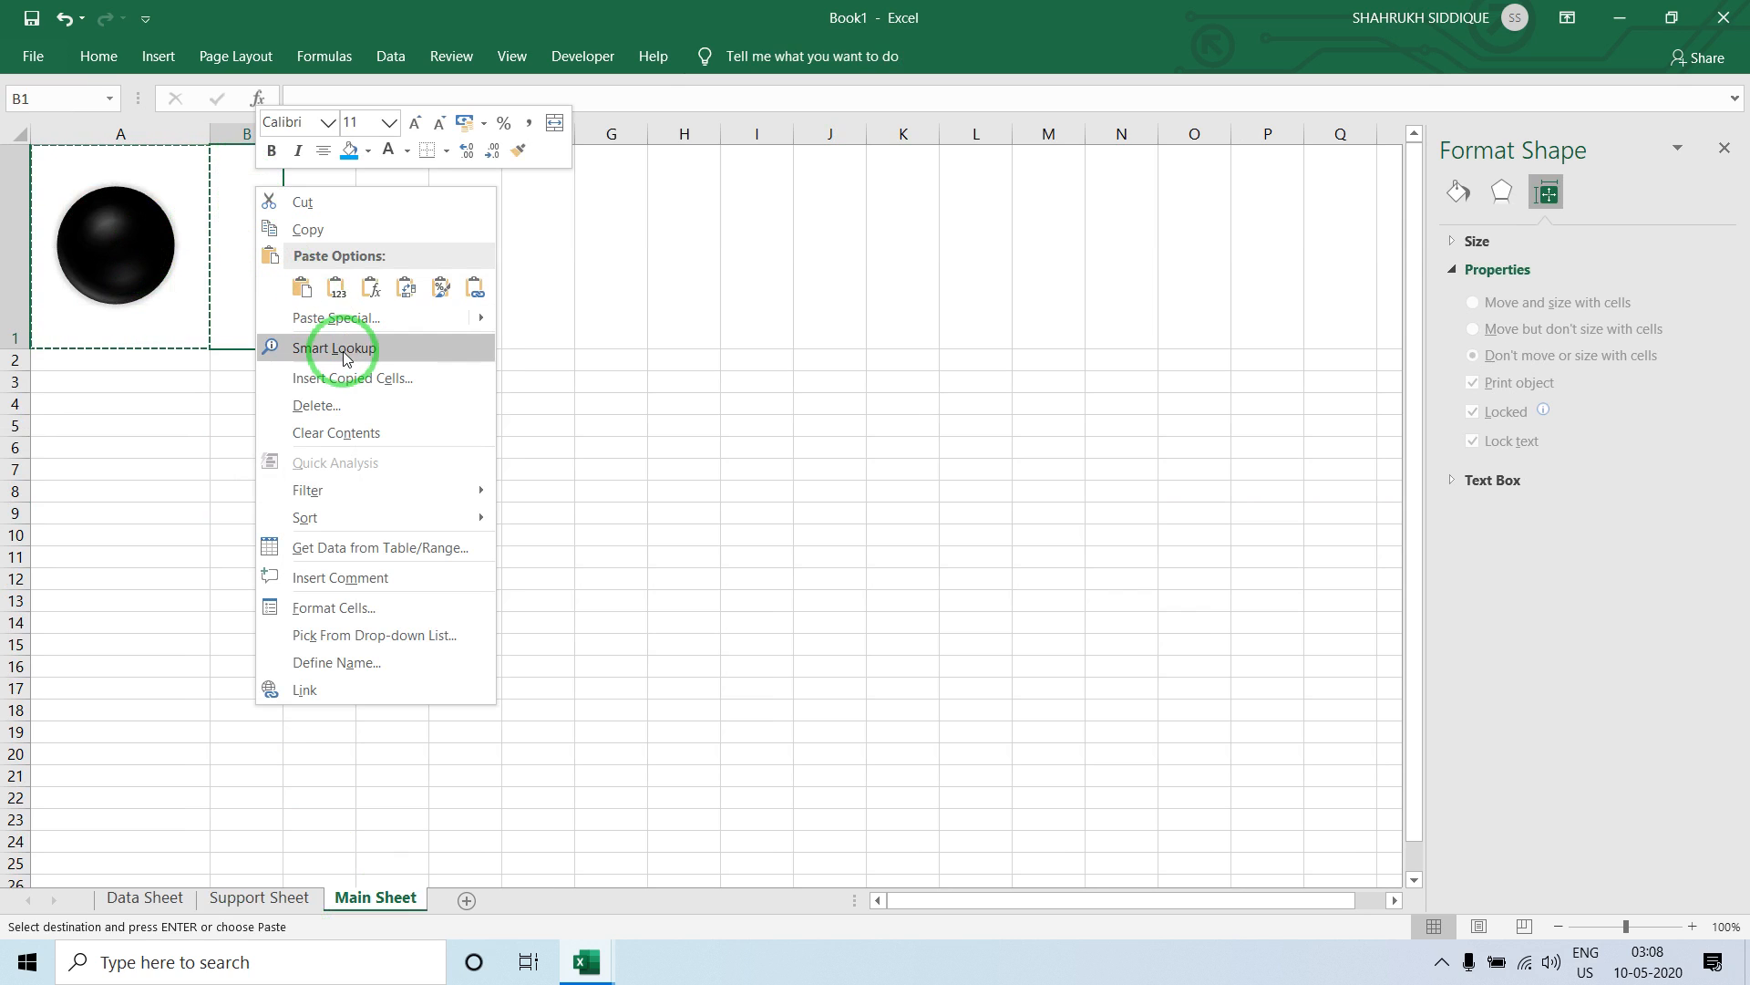
click(383, 312)
double_click(406, 235)
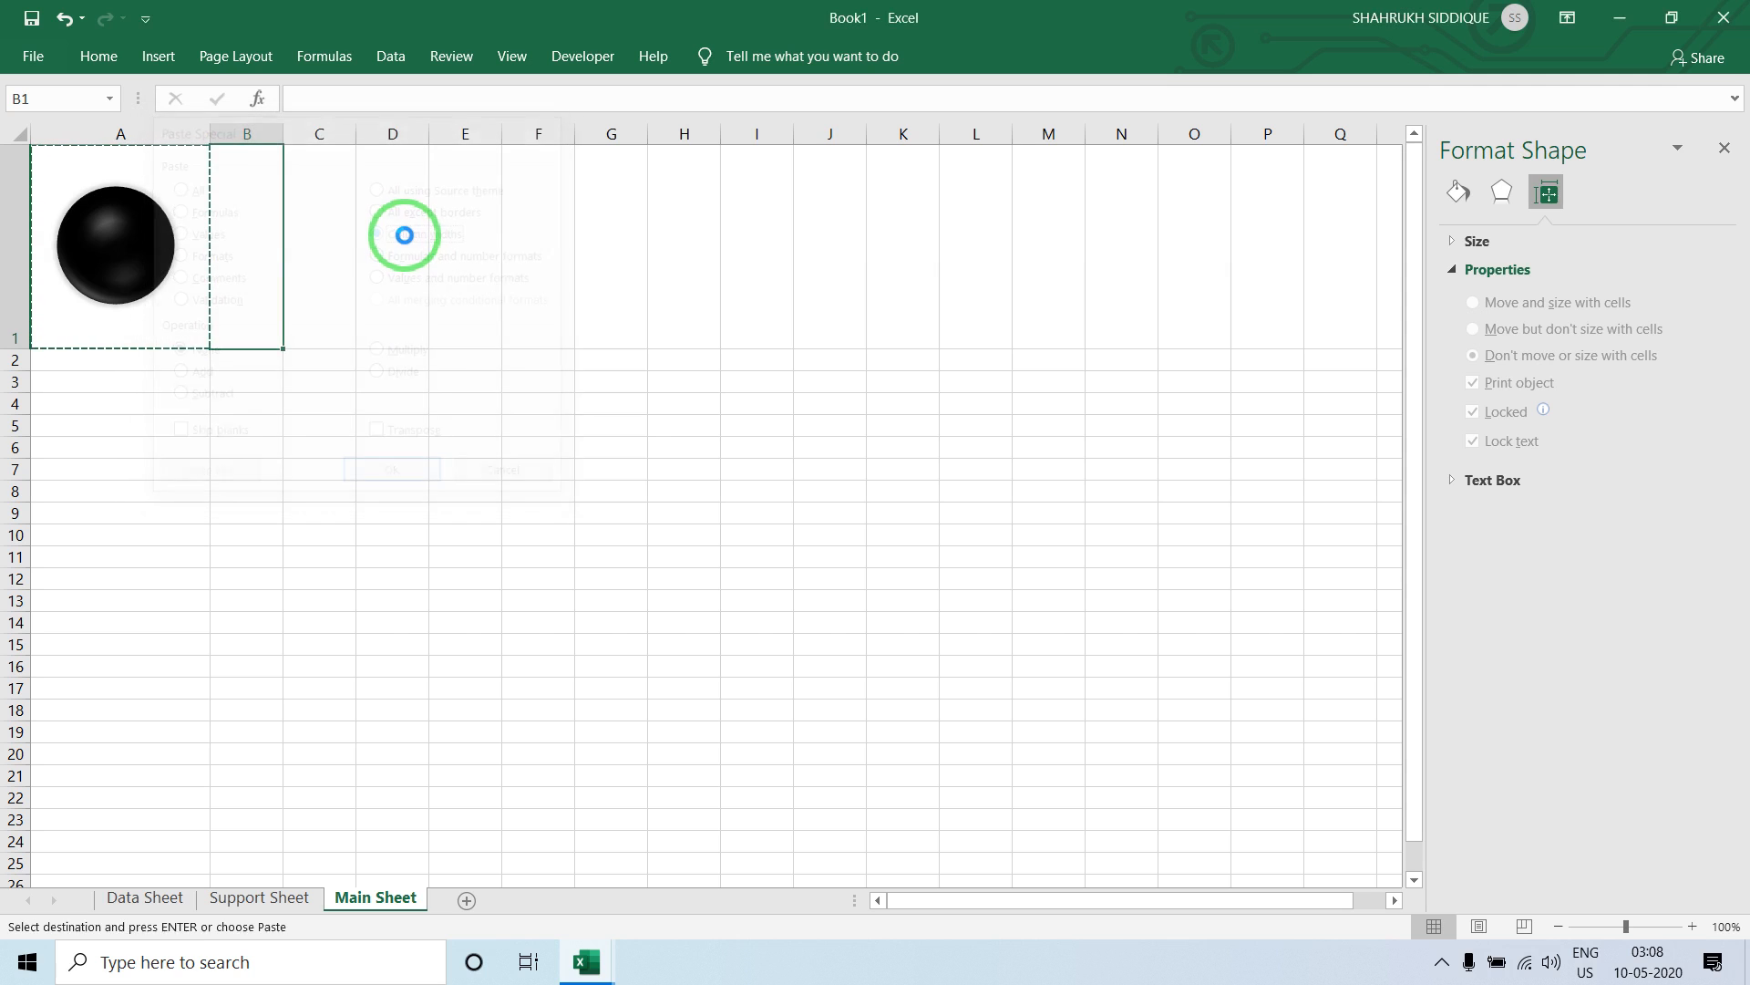
click(402, 226)
right_click(404, 227)
click(428, 354)
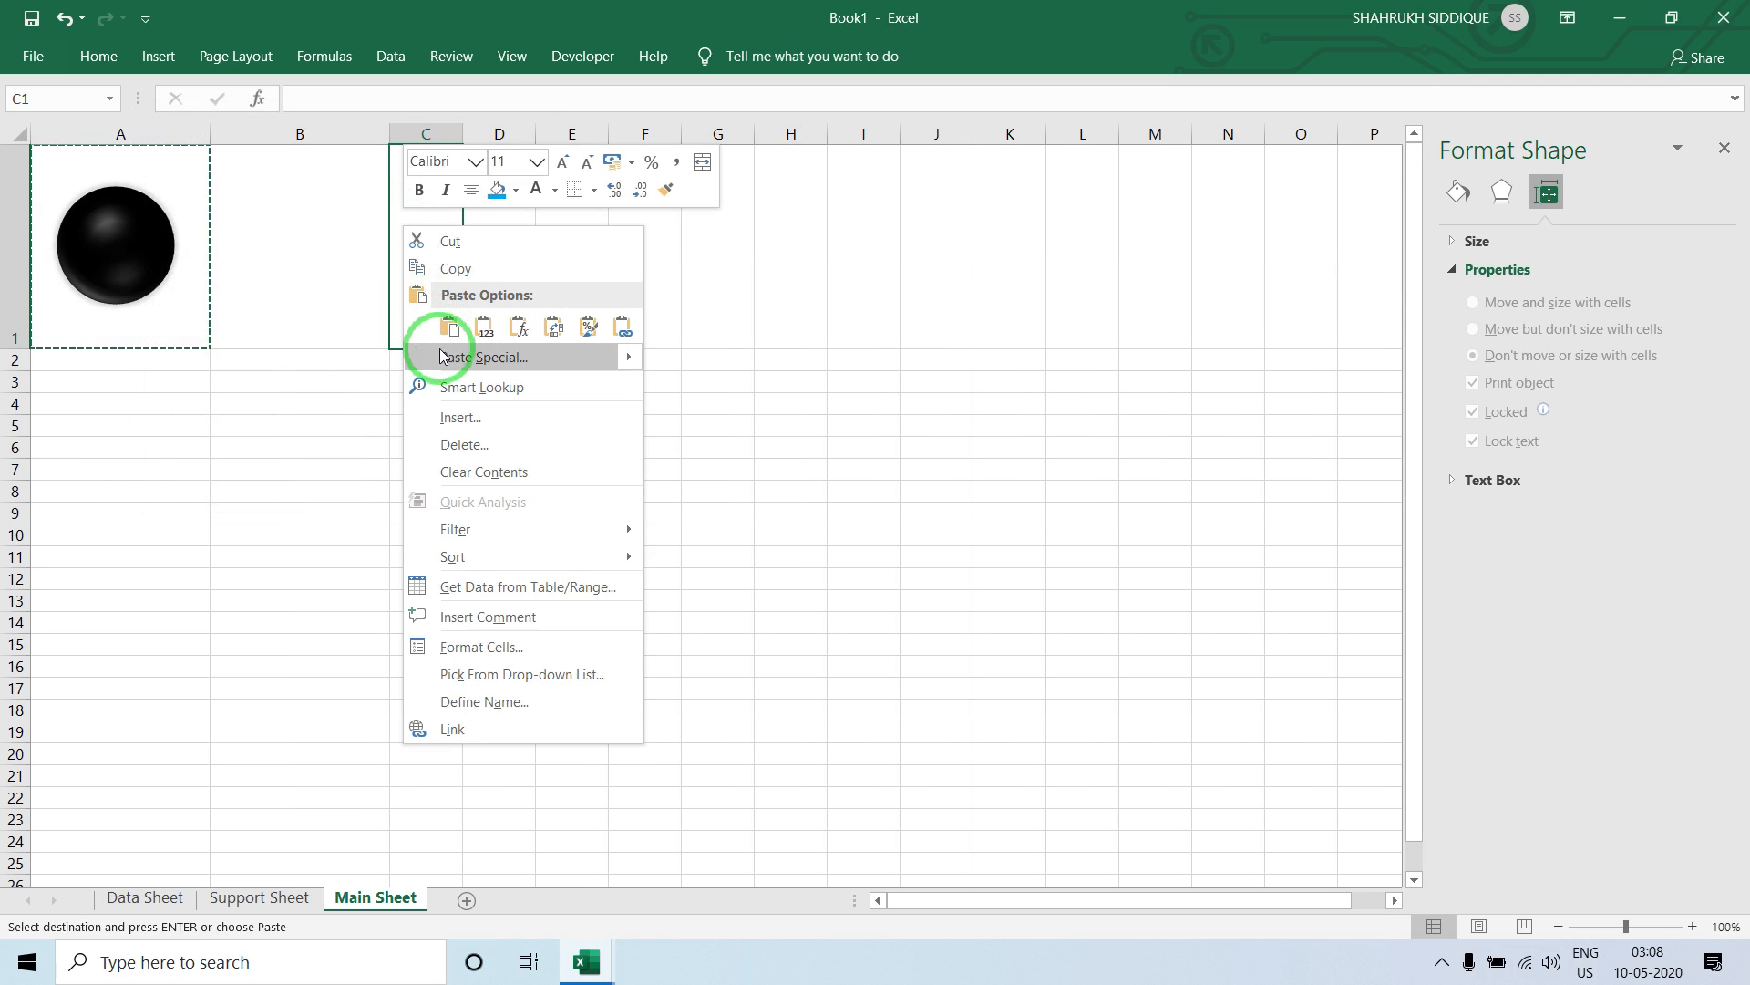
click(504, 263)
double_click(505, 264)
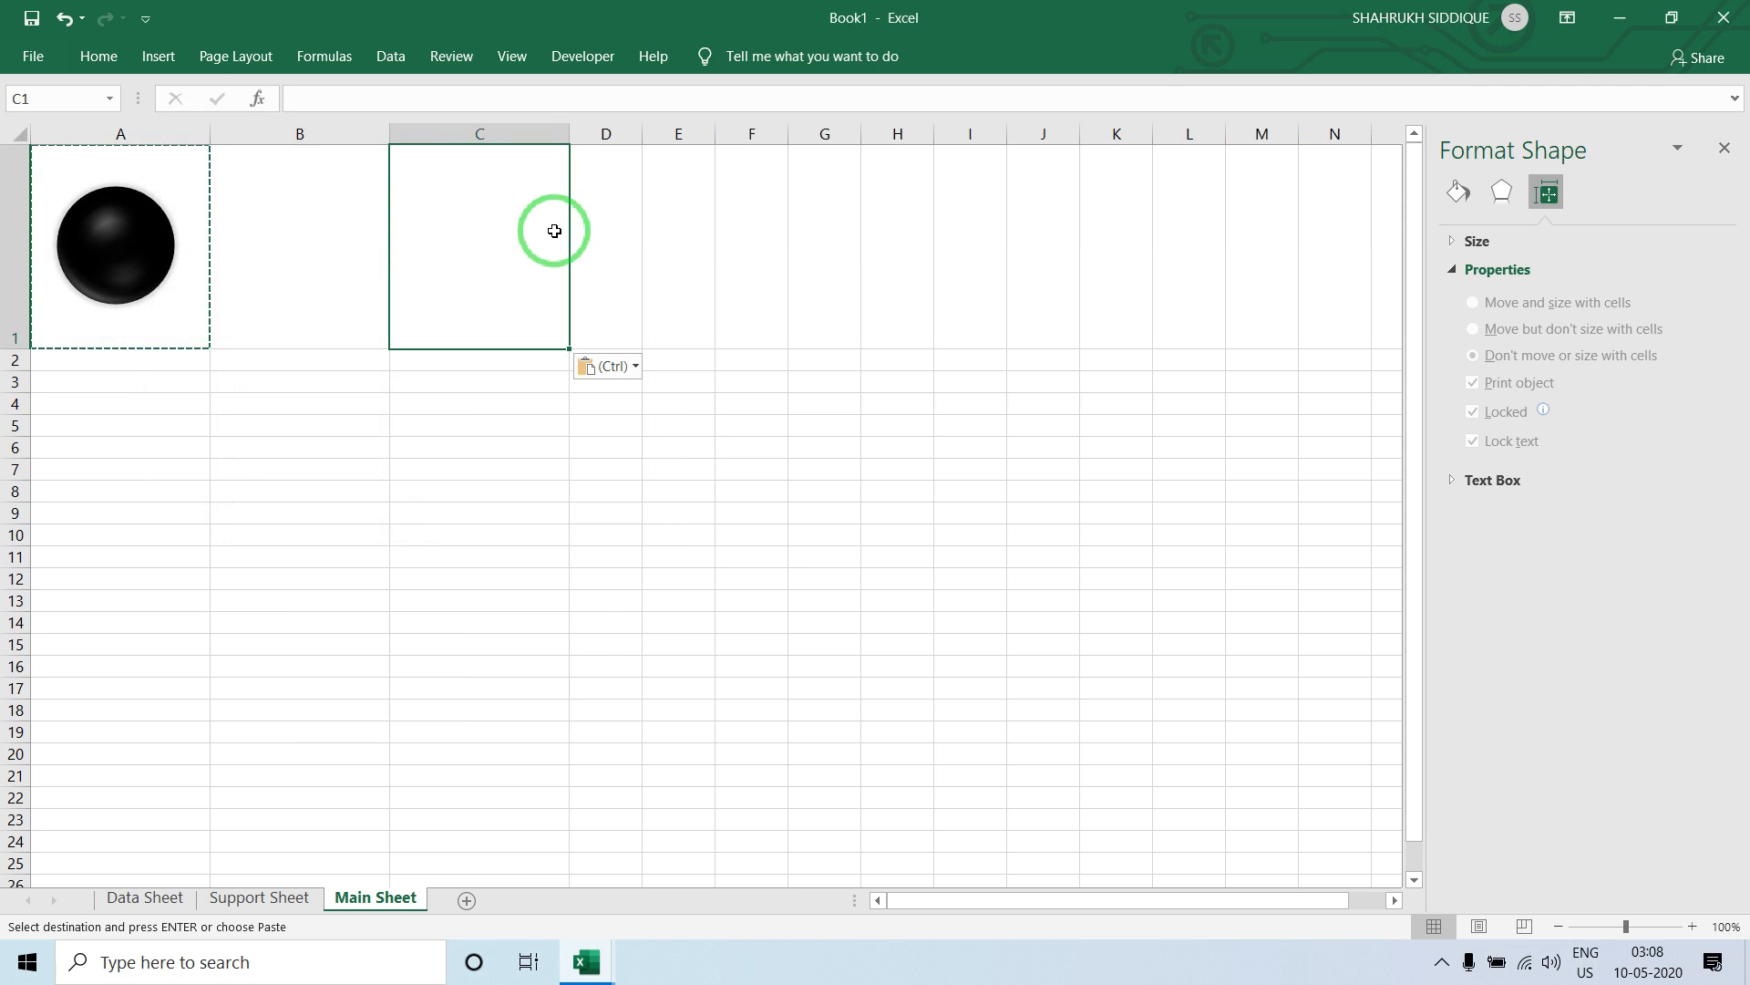
click(586, 218)
right_click(588, 220)
click(653, 350)
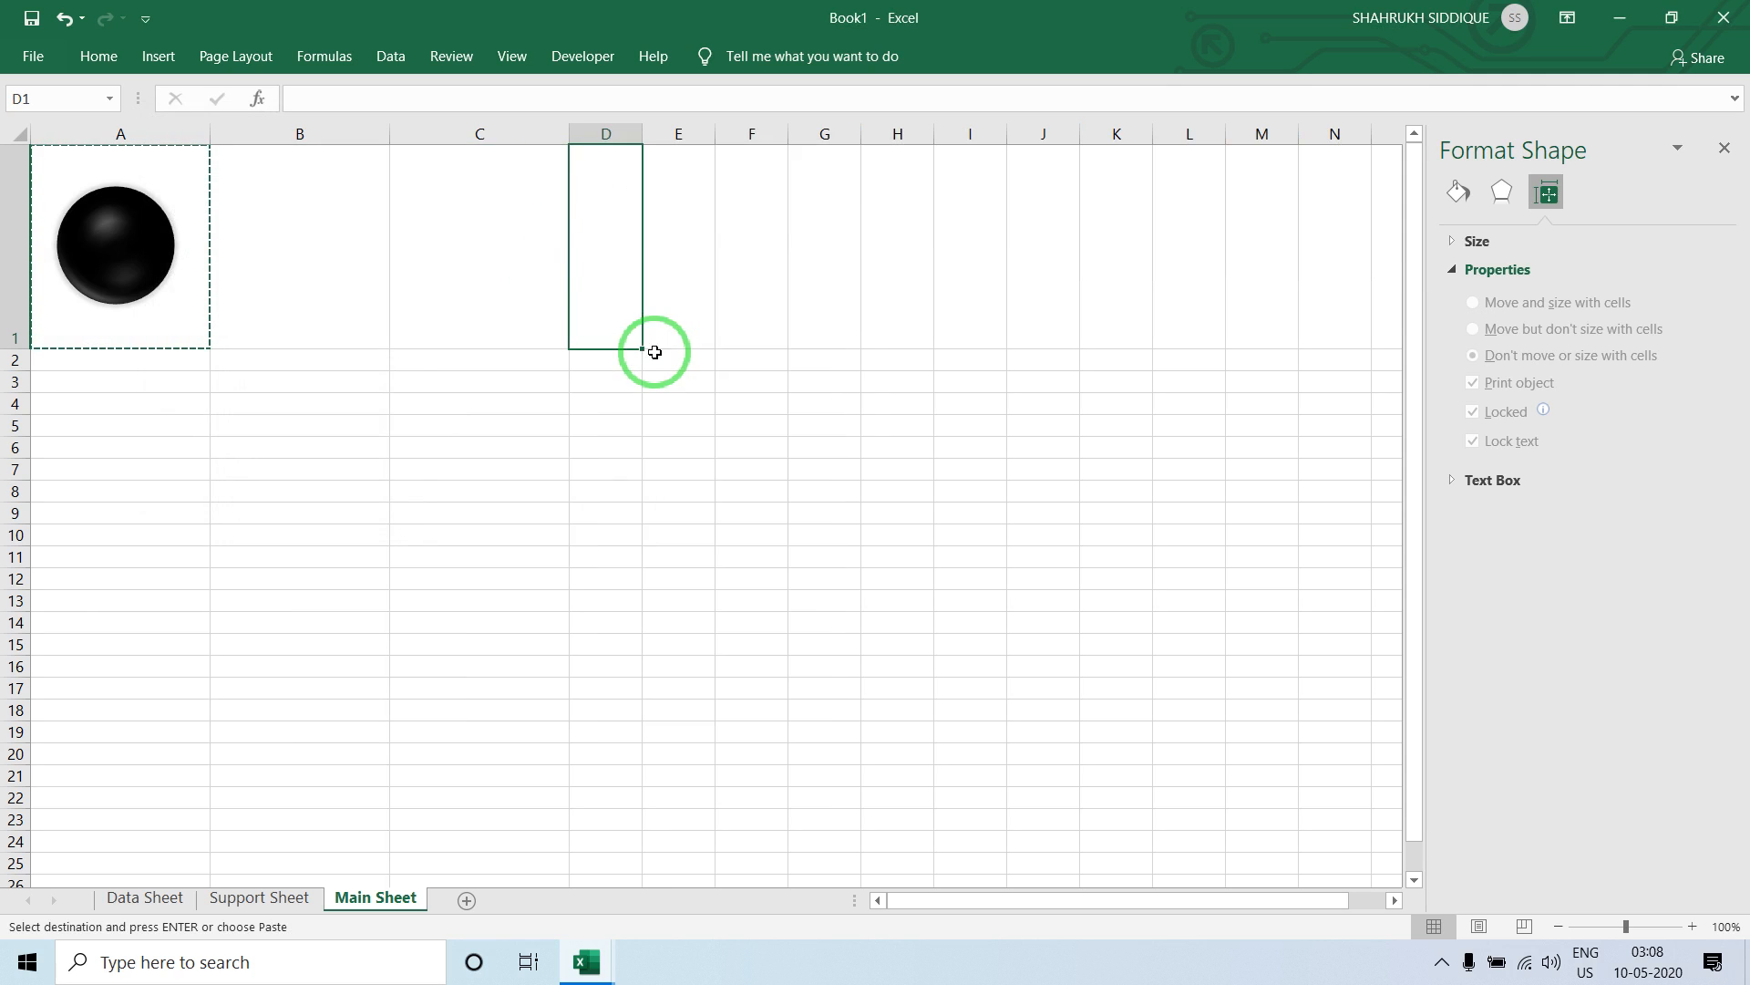
double_click(718, 264)
Copy the black sphere and paste copies into B1, C1 and D1
click(577, 445)
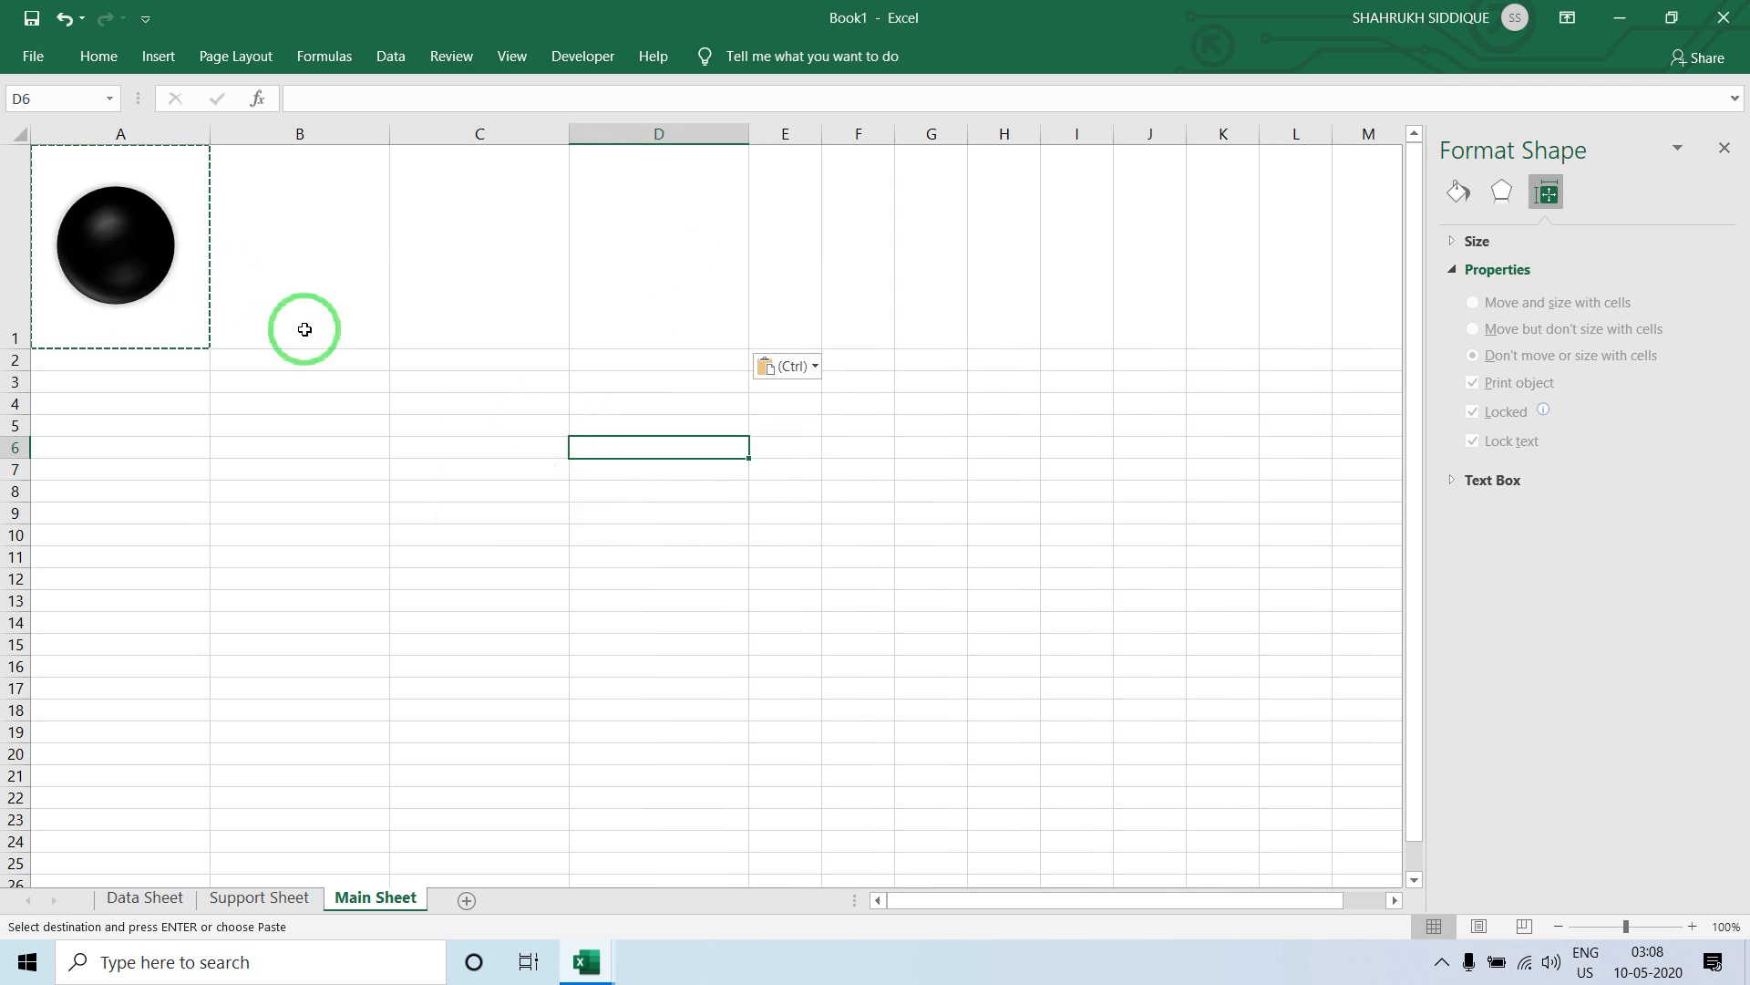
click(189, 190)
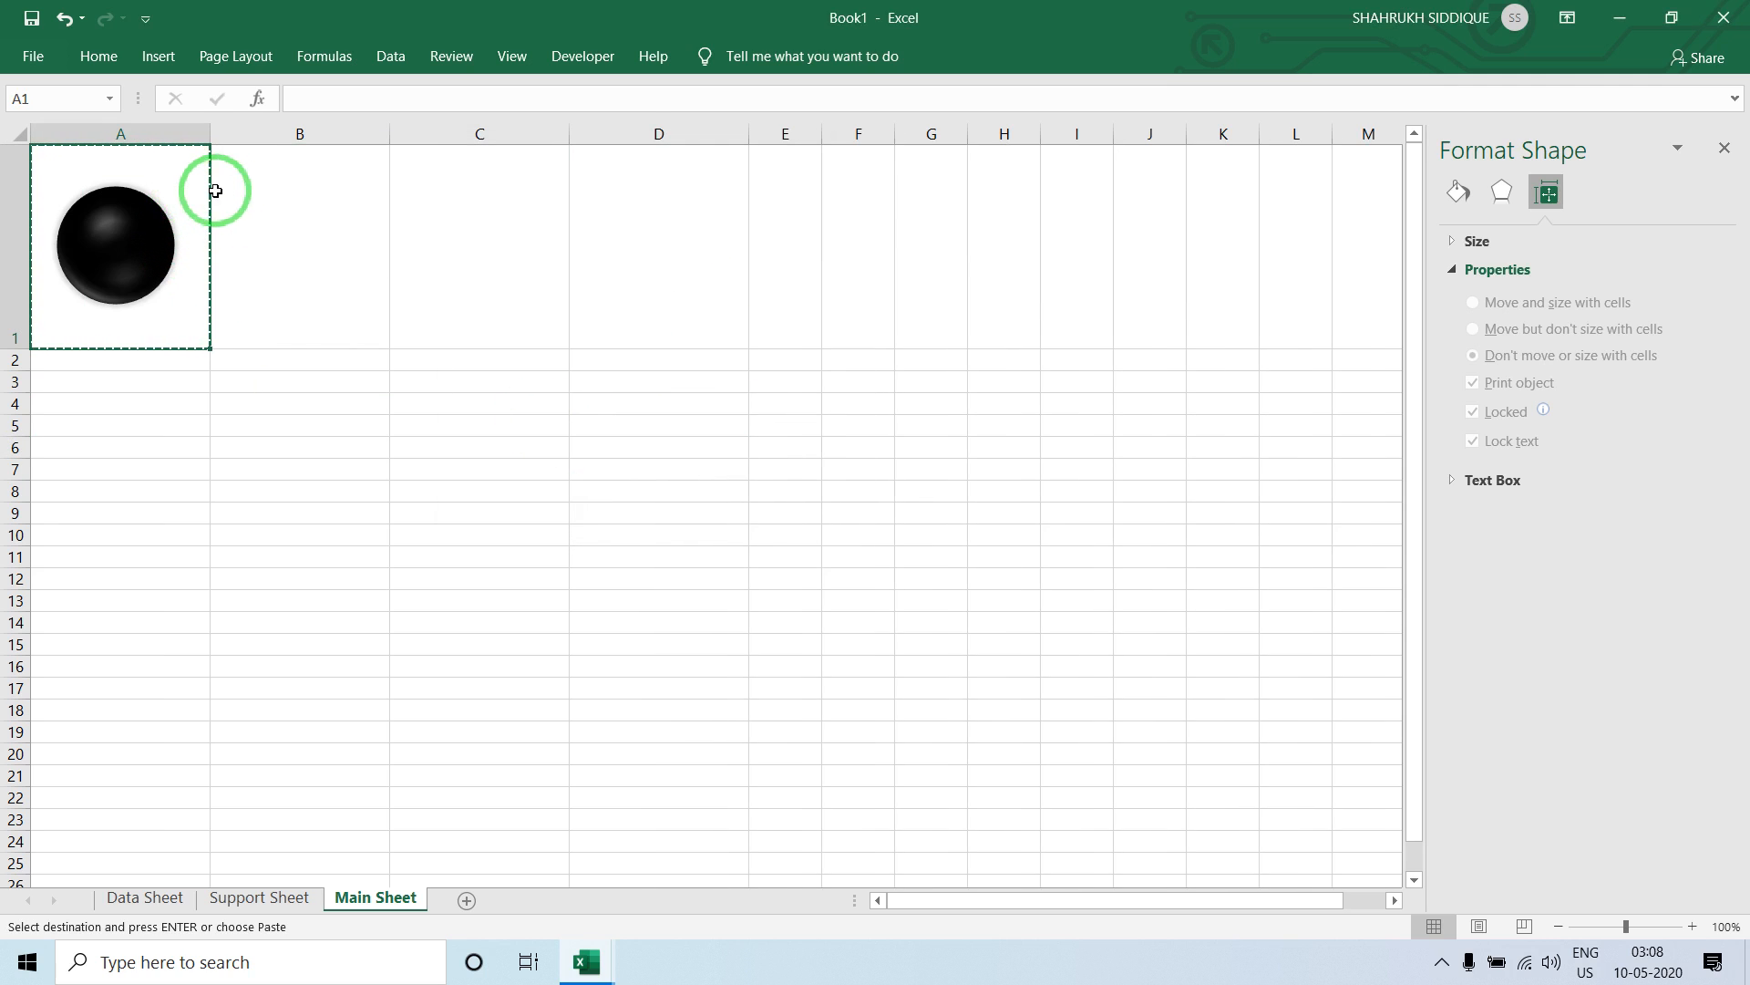
click(321, 190)
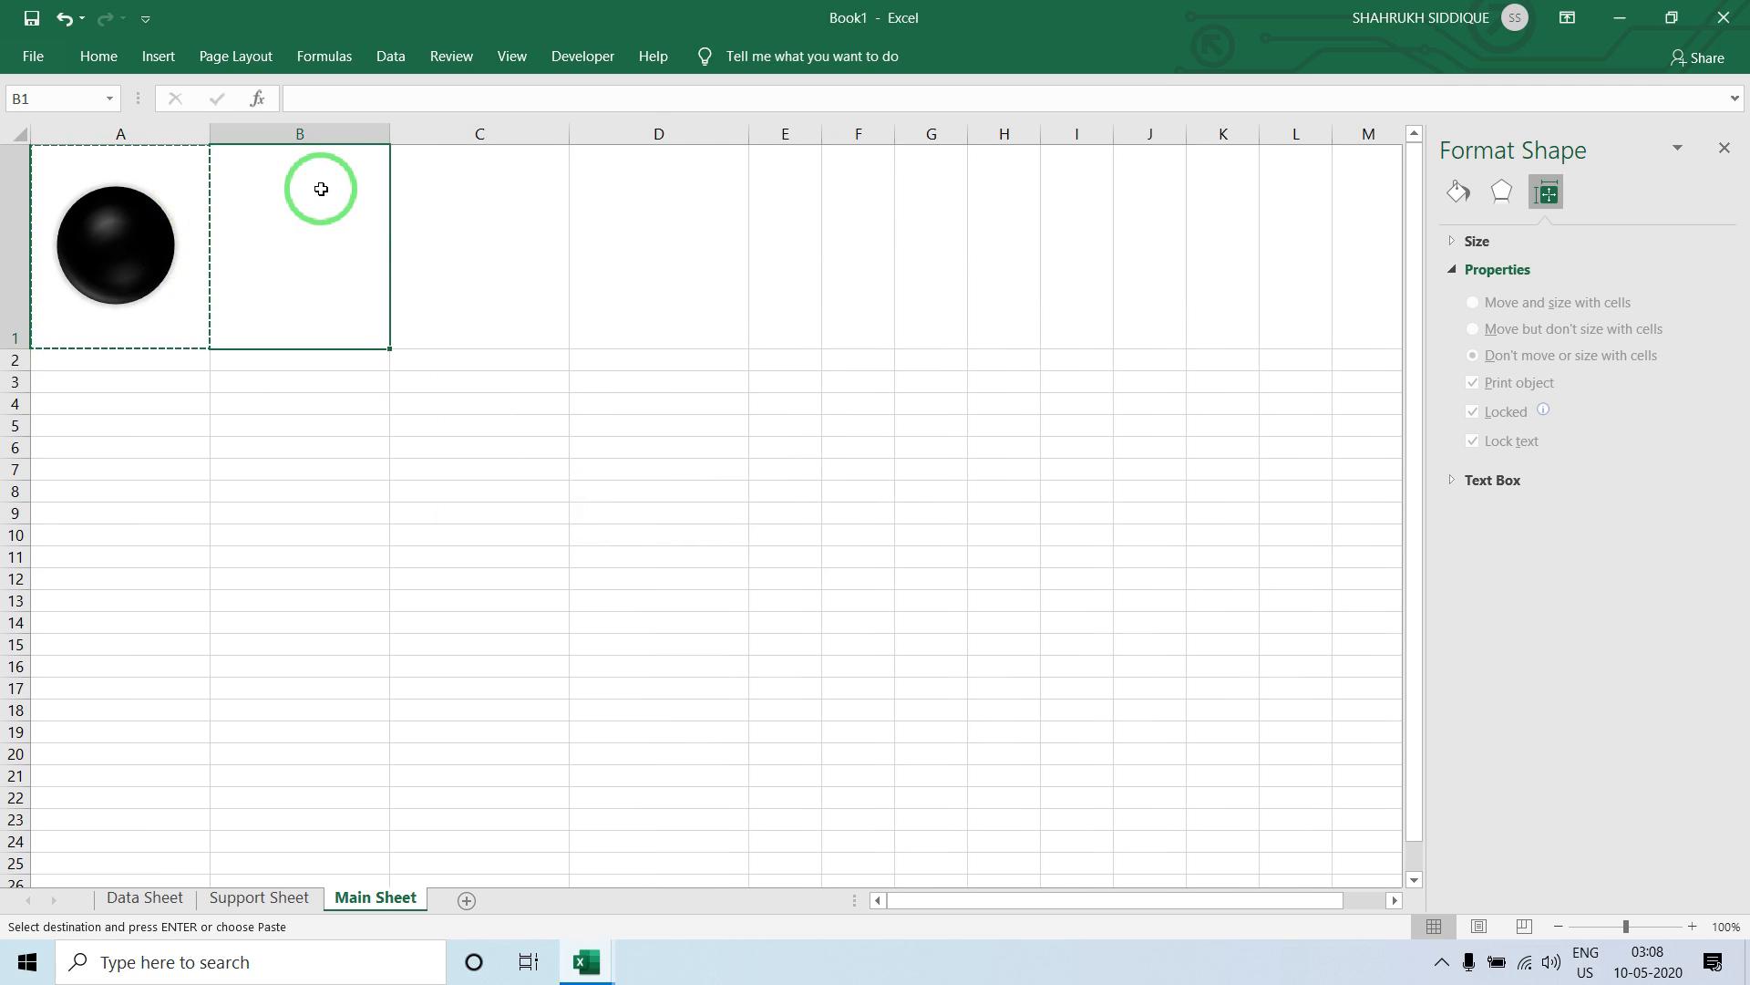
click(122, 212)
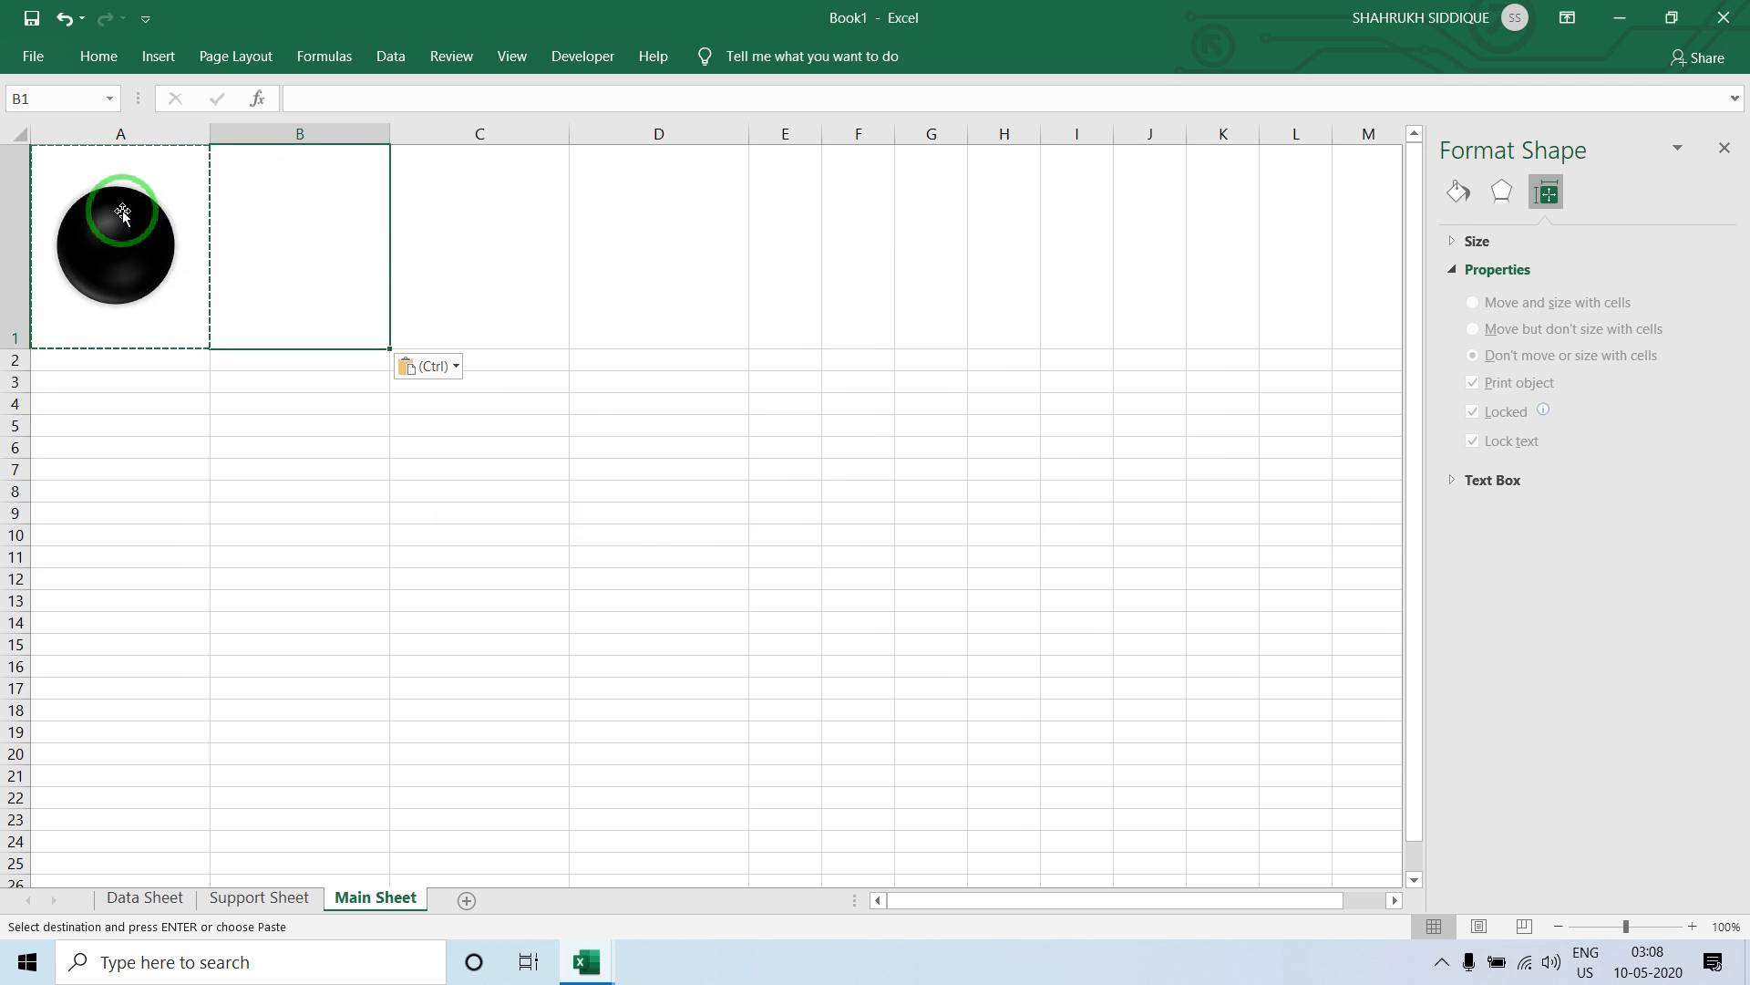
click(337, 188)
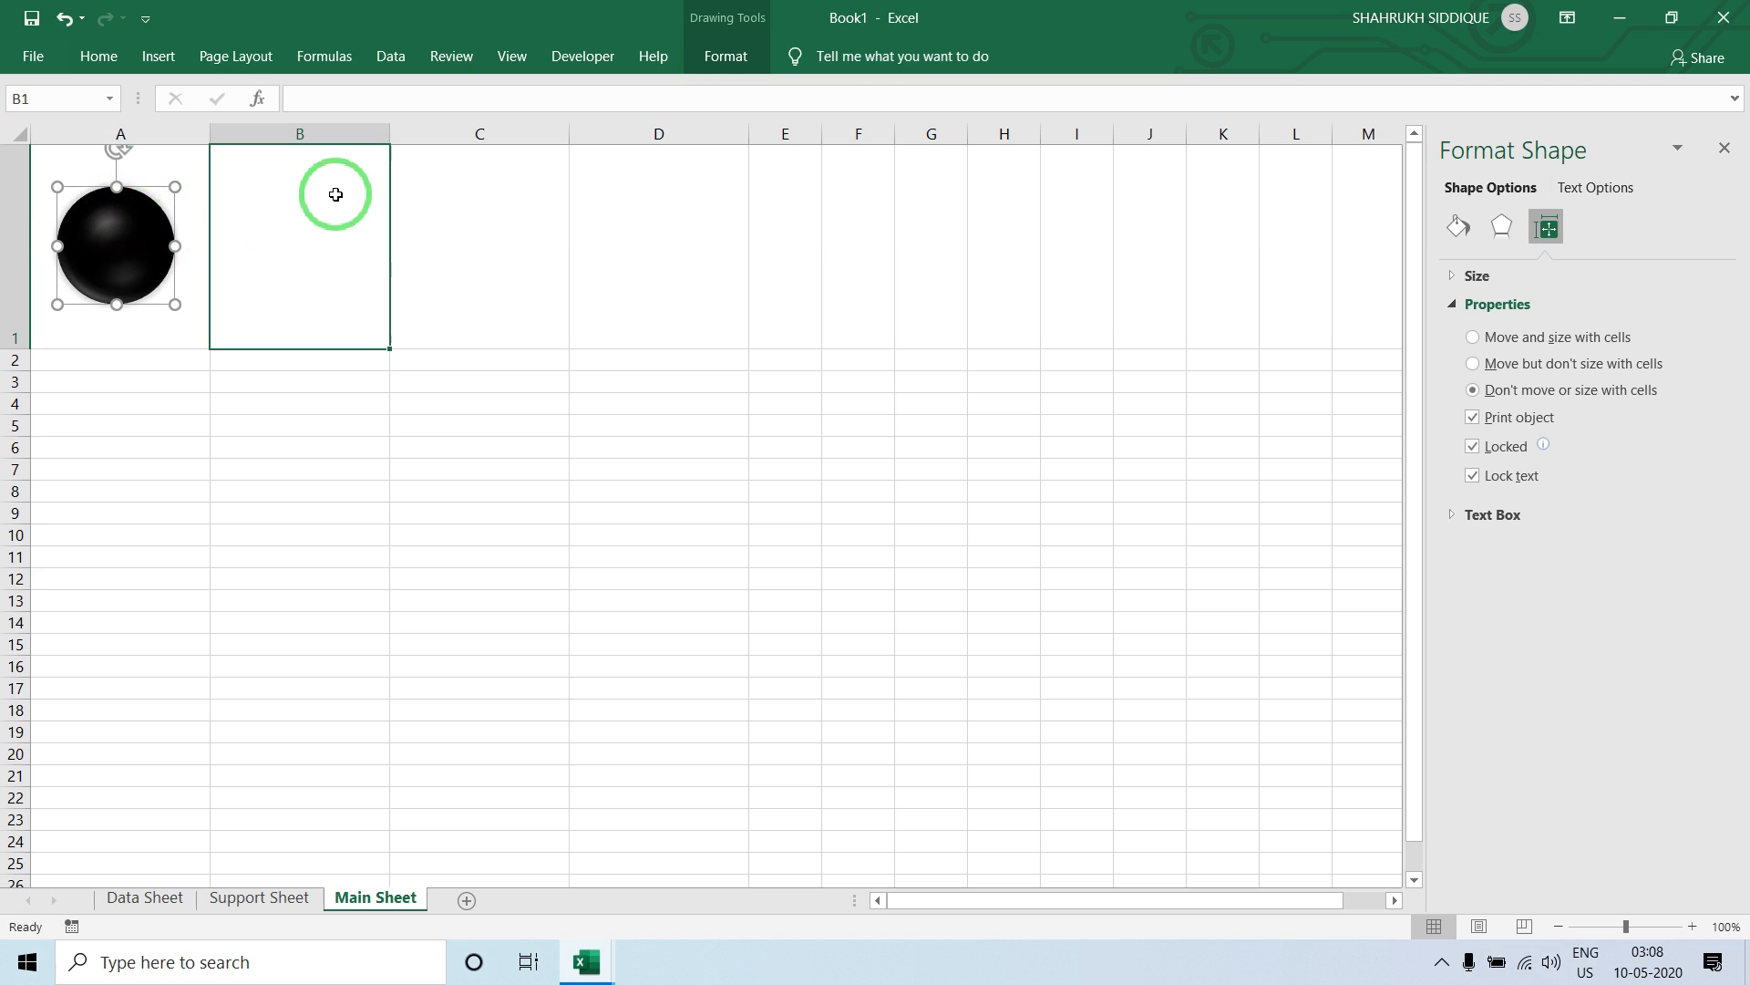
click(458, 227)
click(474, 227)
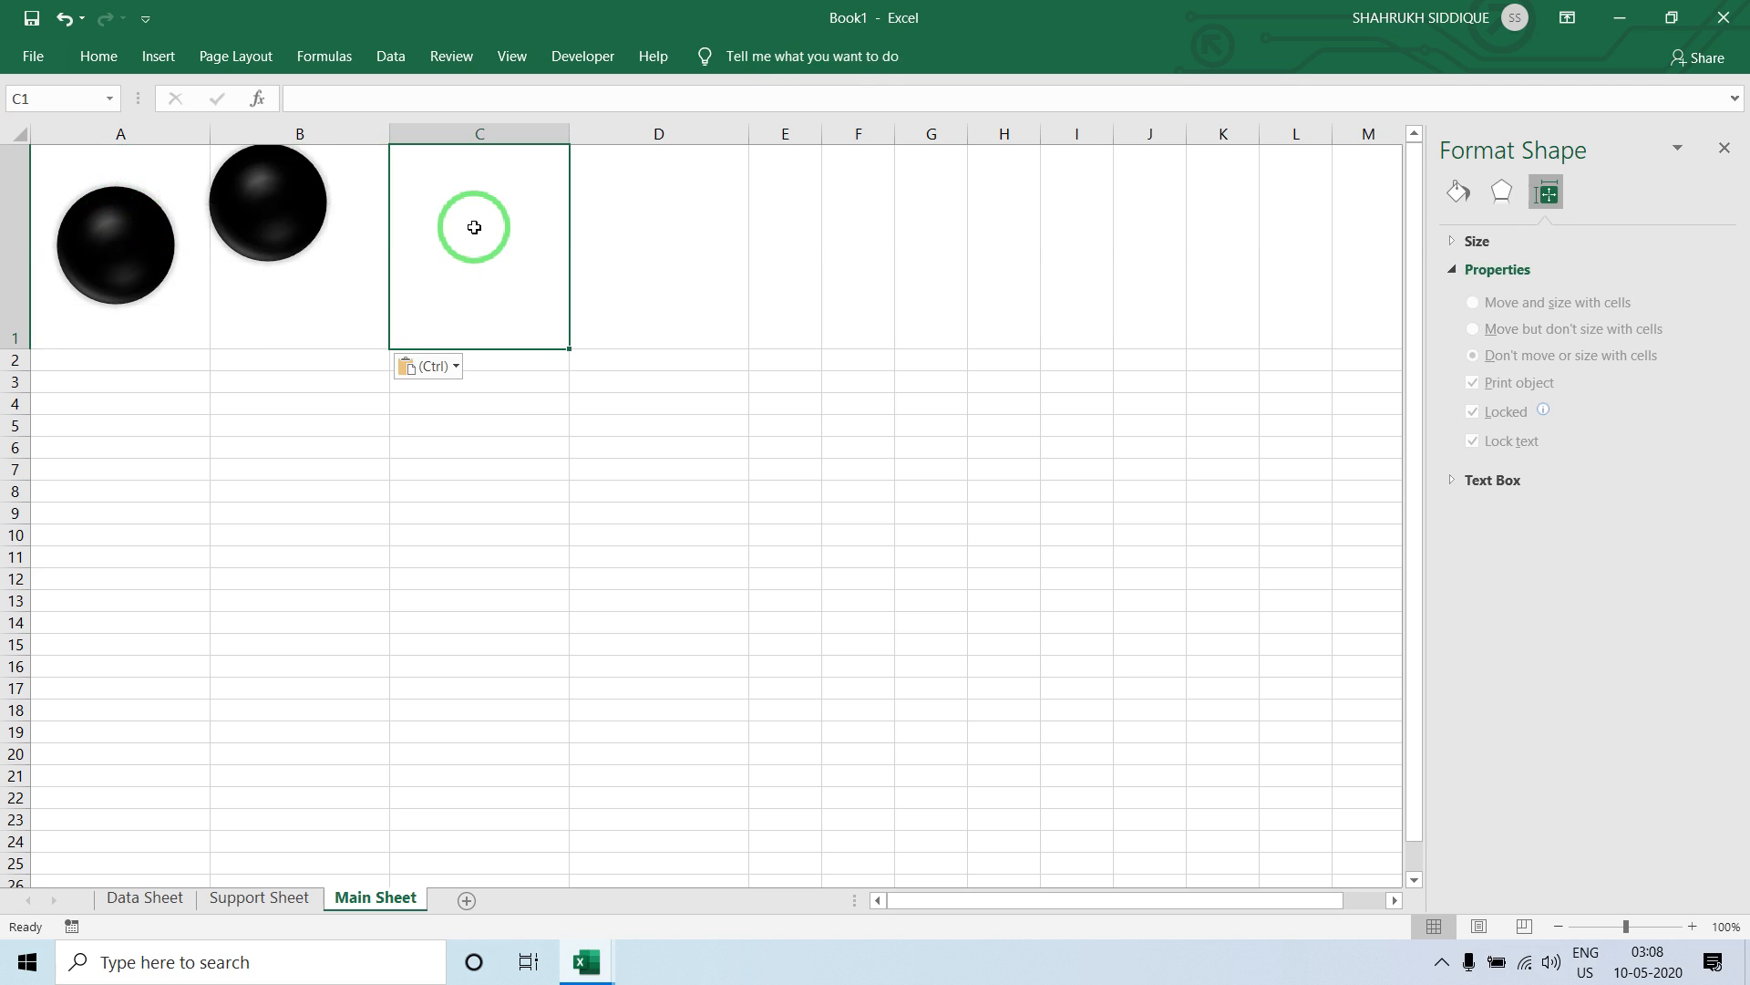
key(ctrl+v)
click(665, 250)
key(ctrl+v)
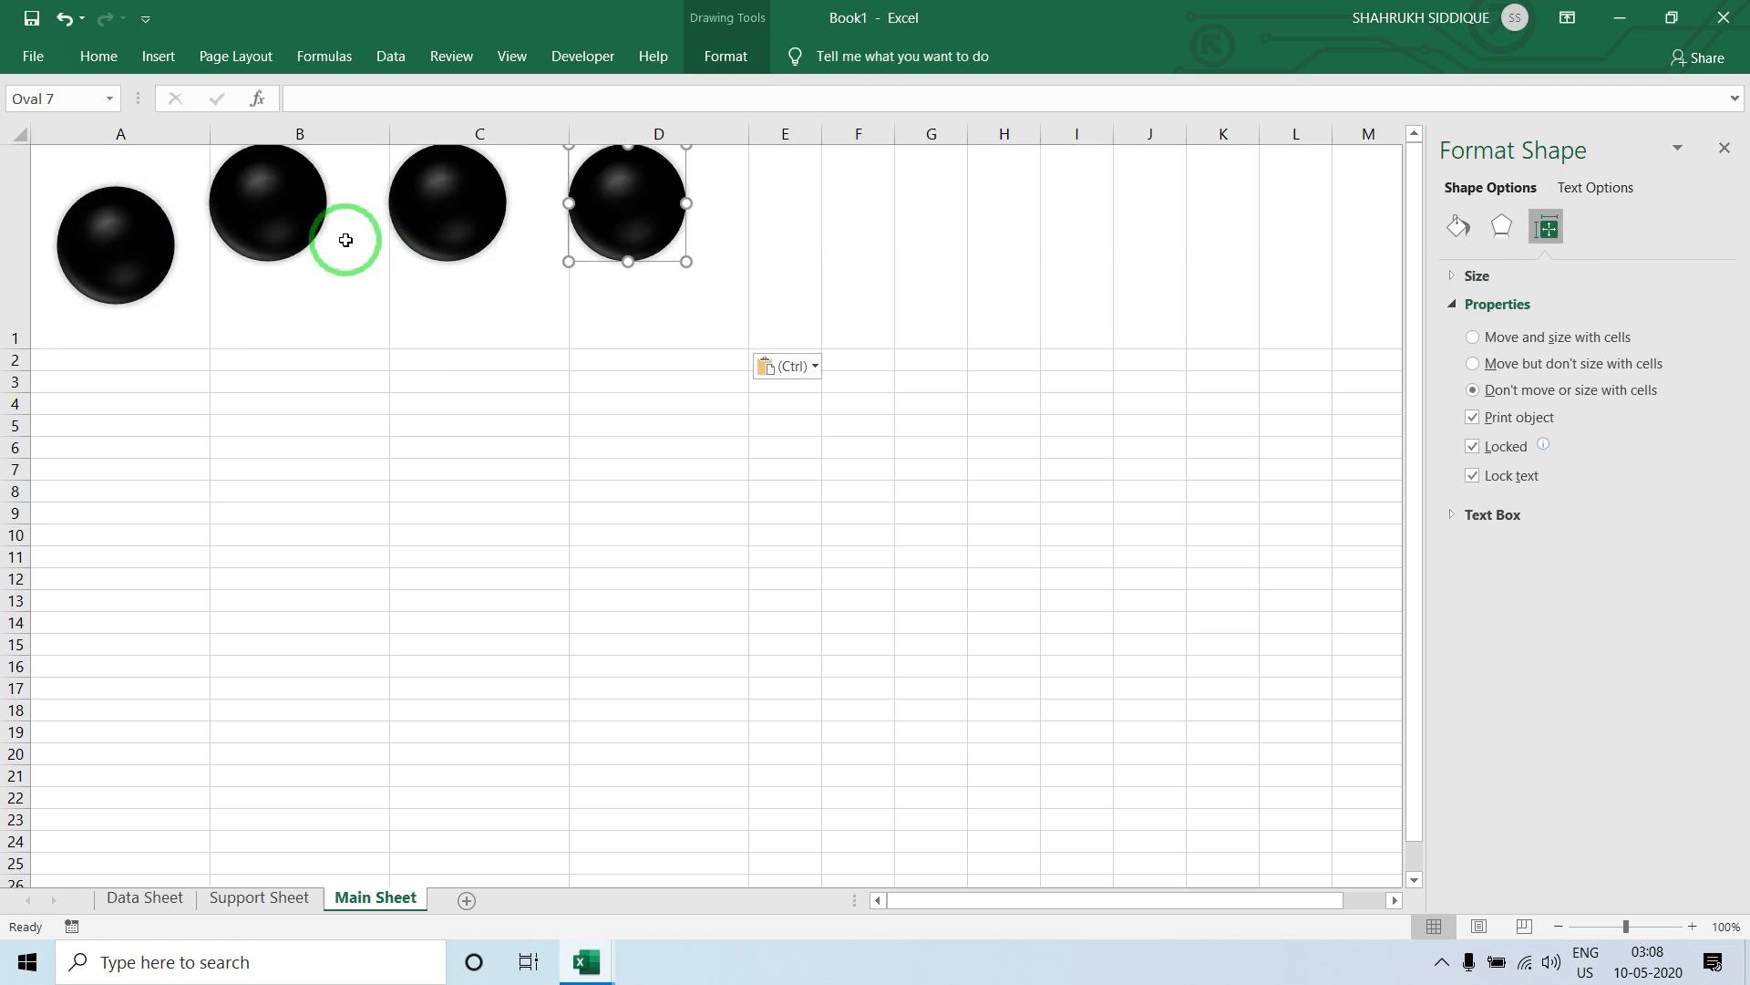
Center the B, C and D spheres in their cells so all four line up
click(316, 231)
right_click(314, 228)
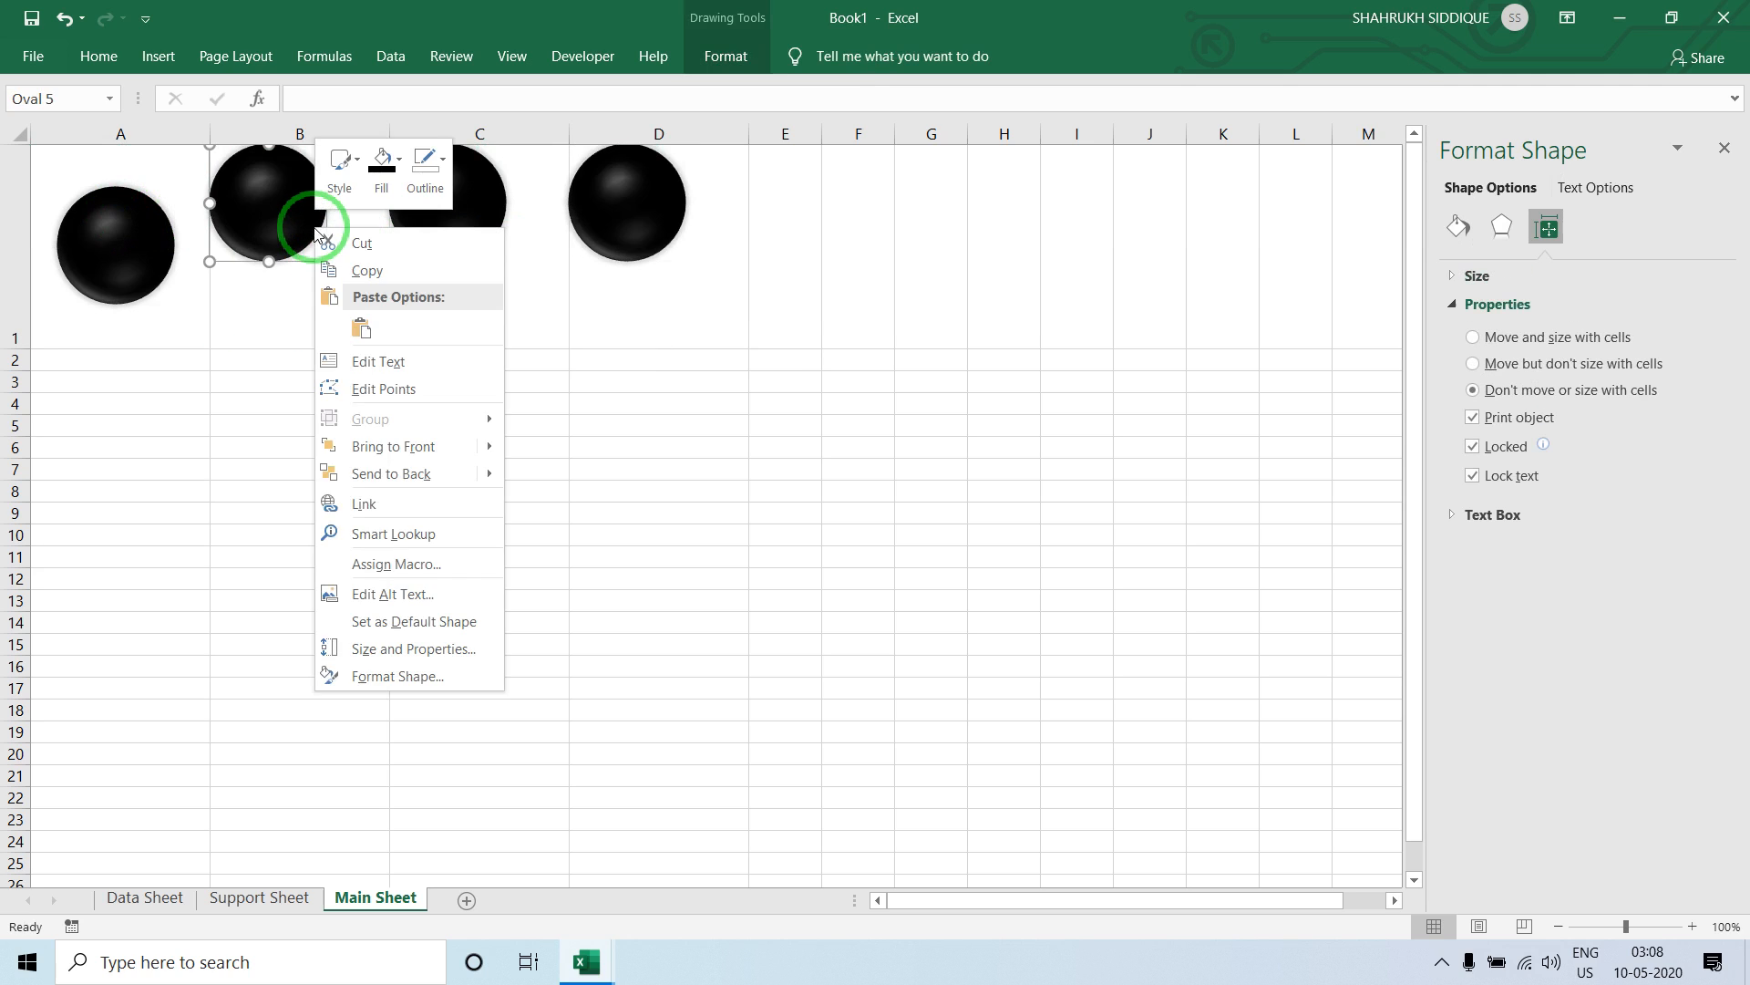
click(283, 209)
drag(284, 210, 307, 251)
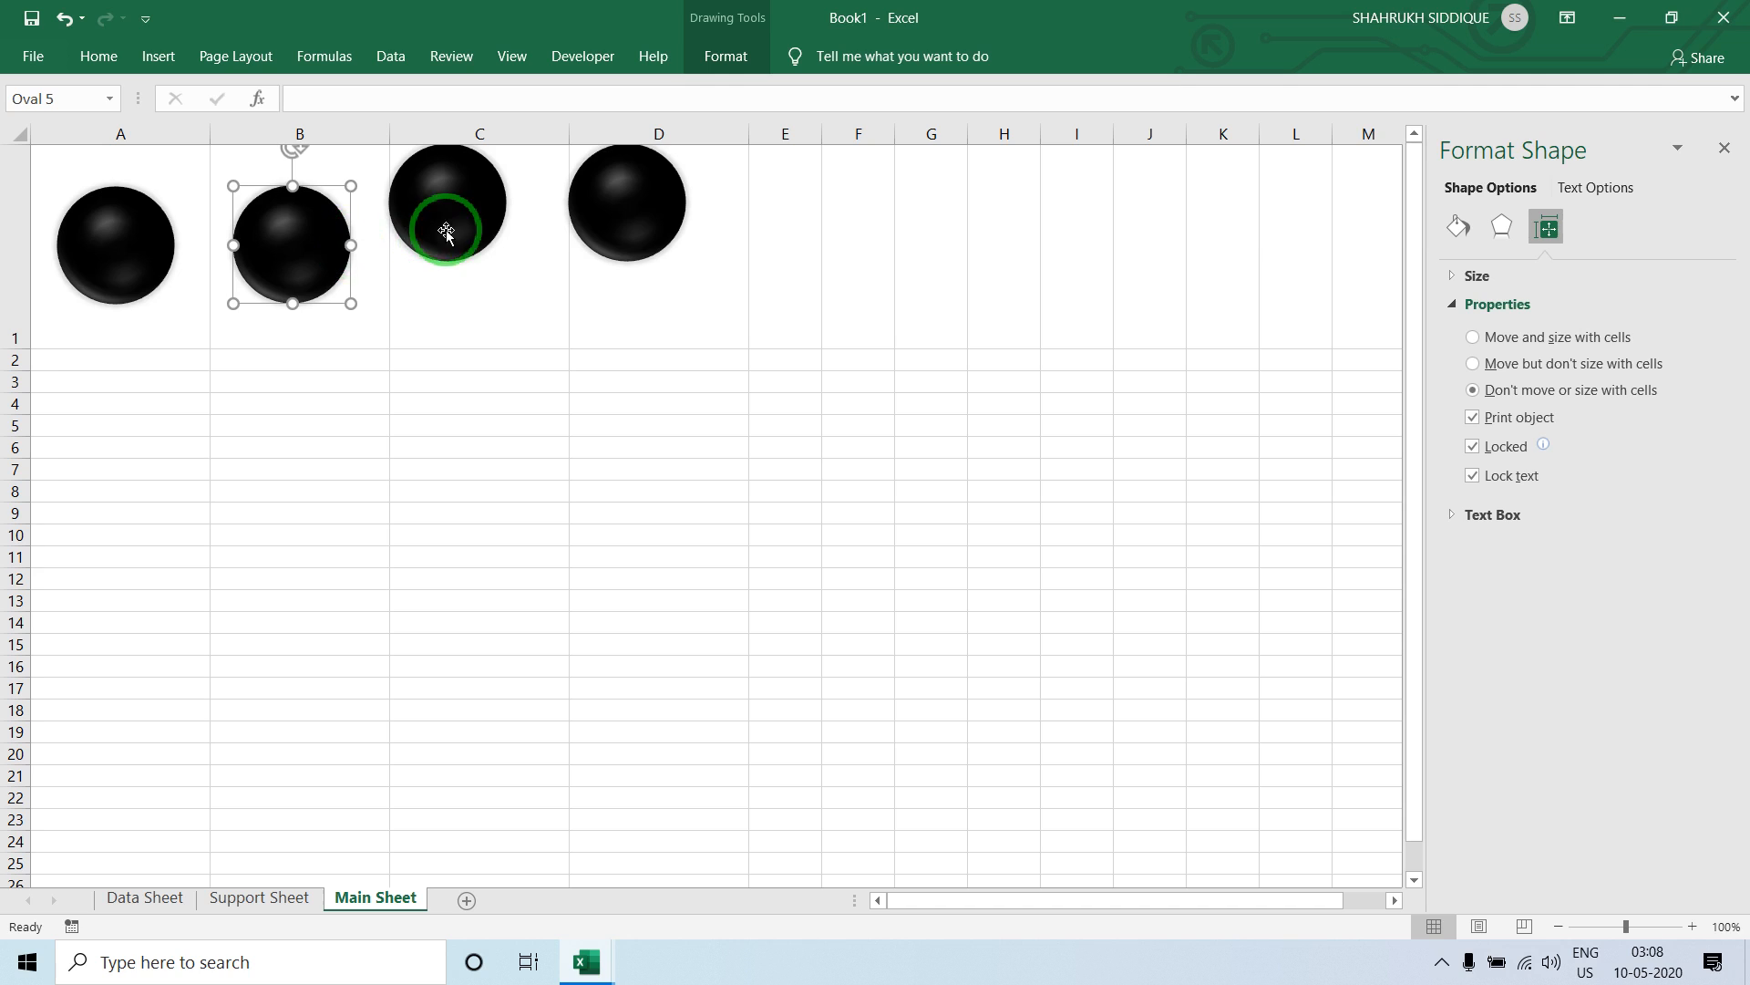
drag(446, 230, 490, 268)
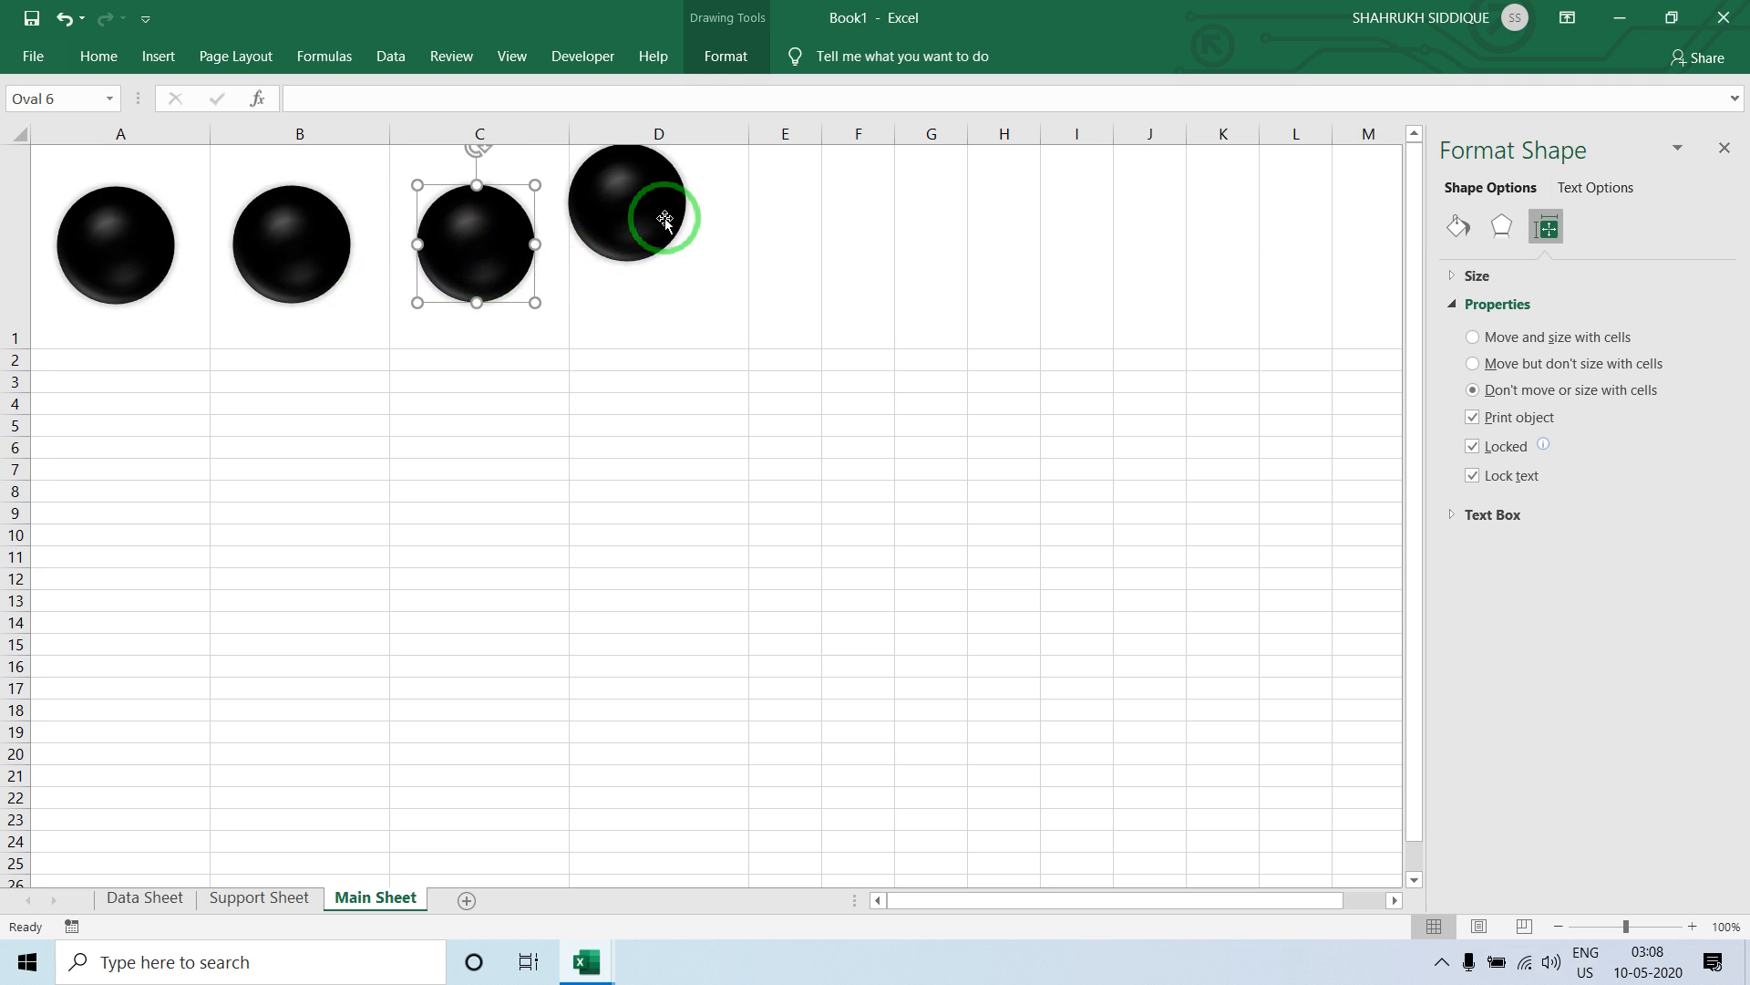
drag(644, 204, 678, 254)
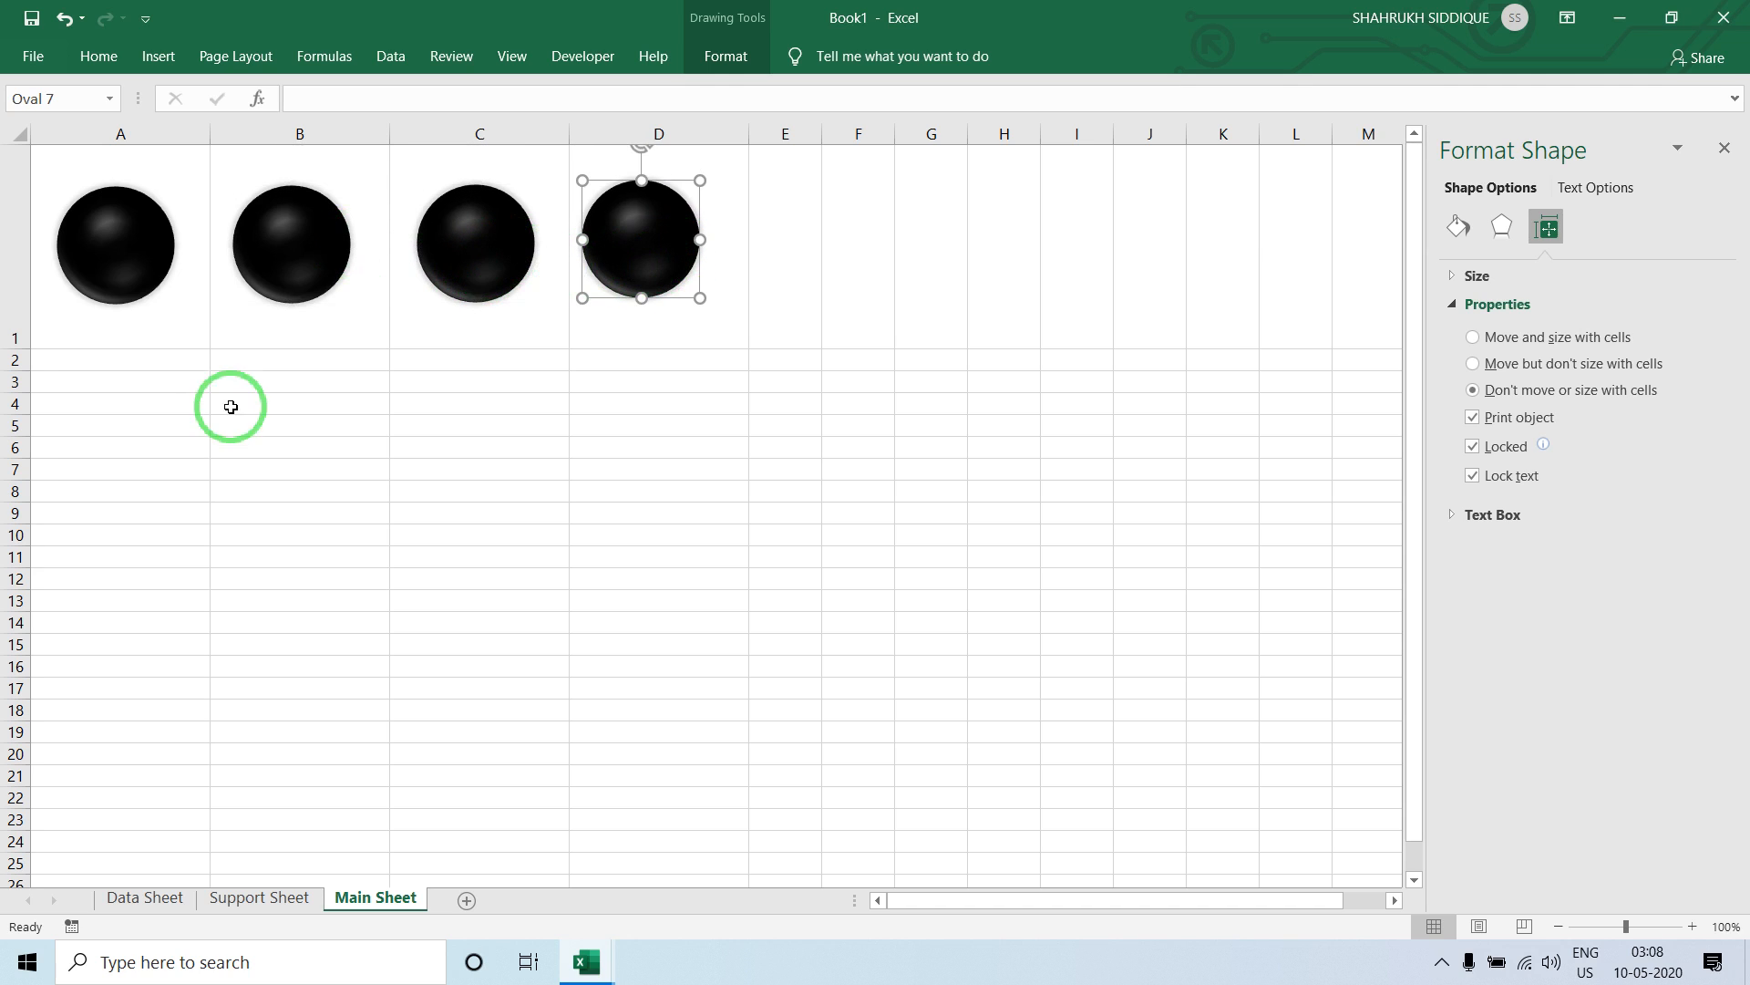
click(230, 418)
click(272, 242)
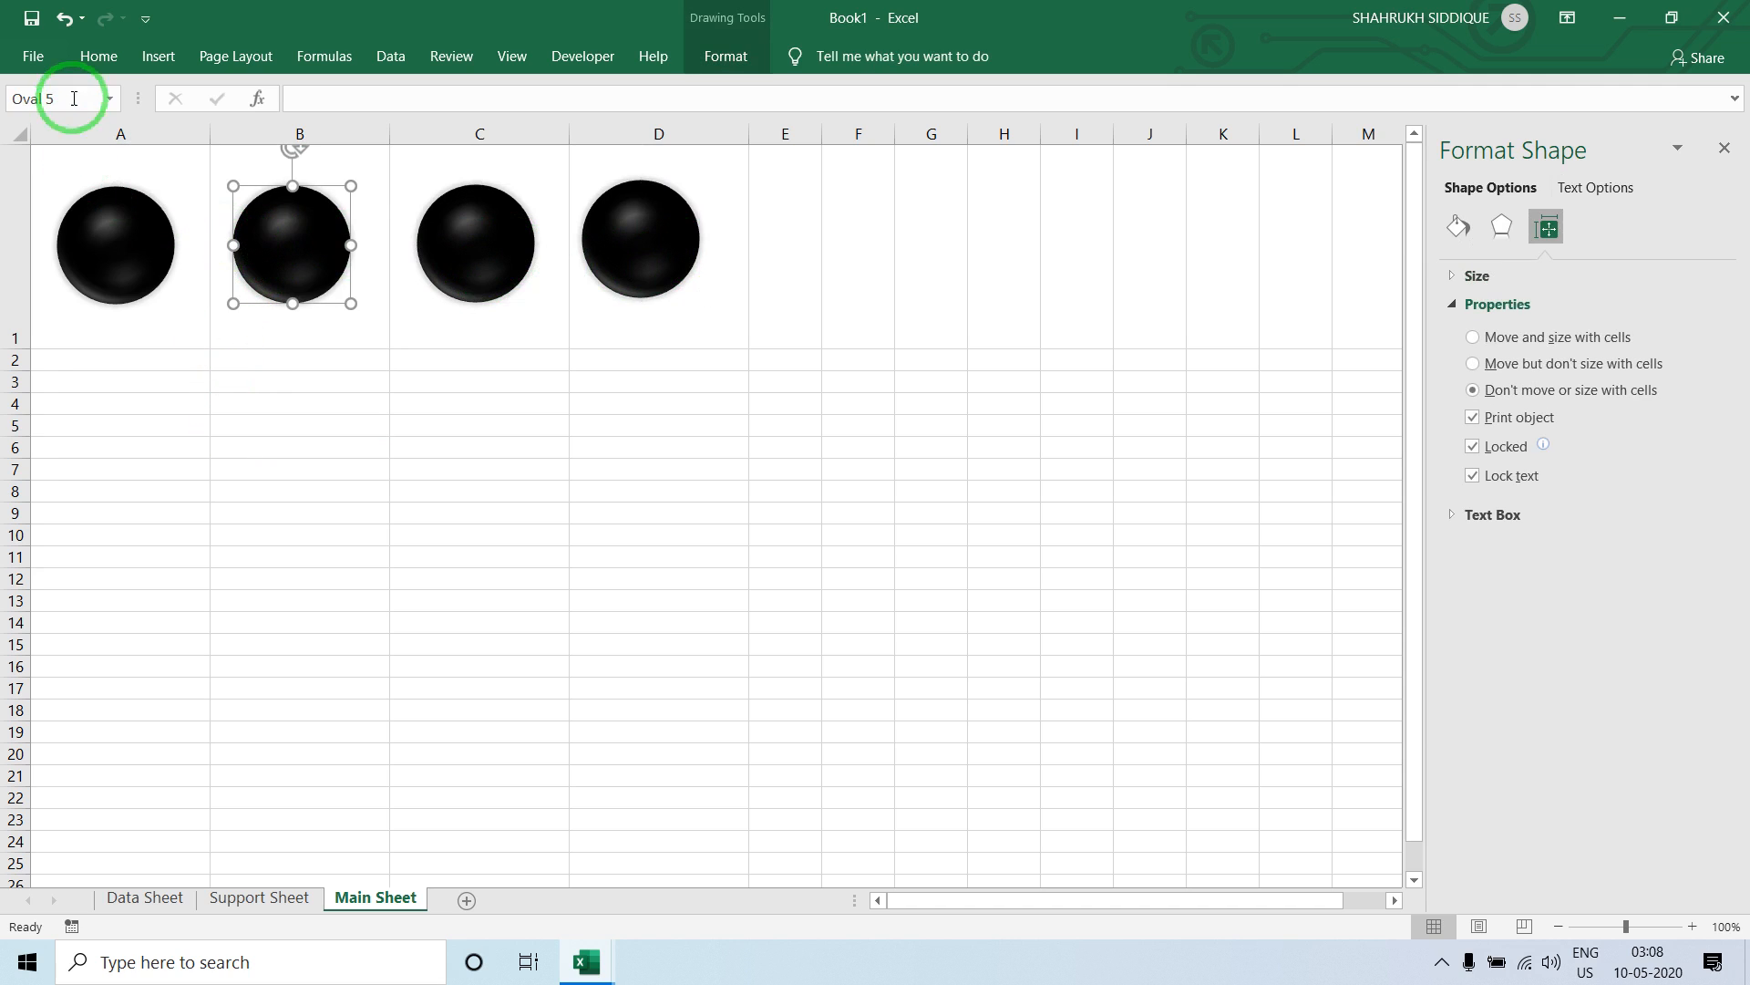
click(99, 55)
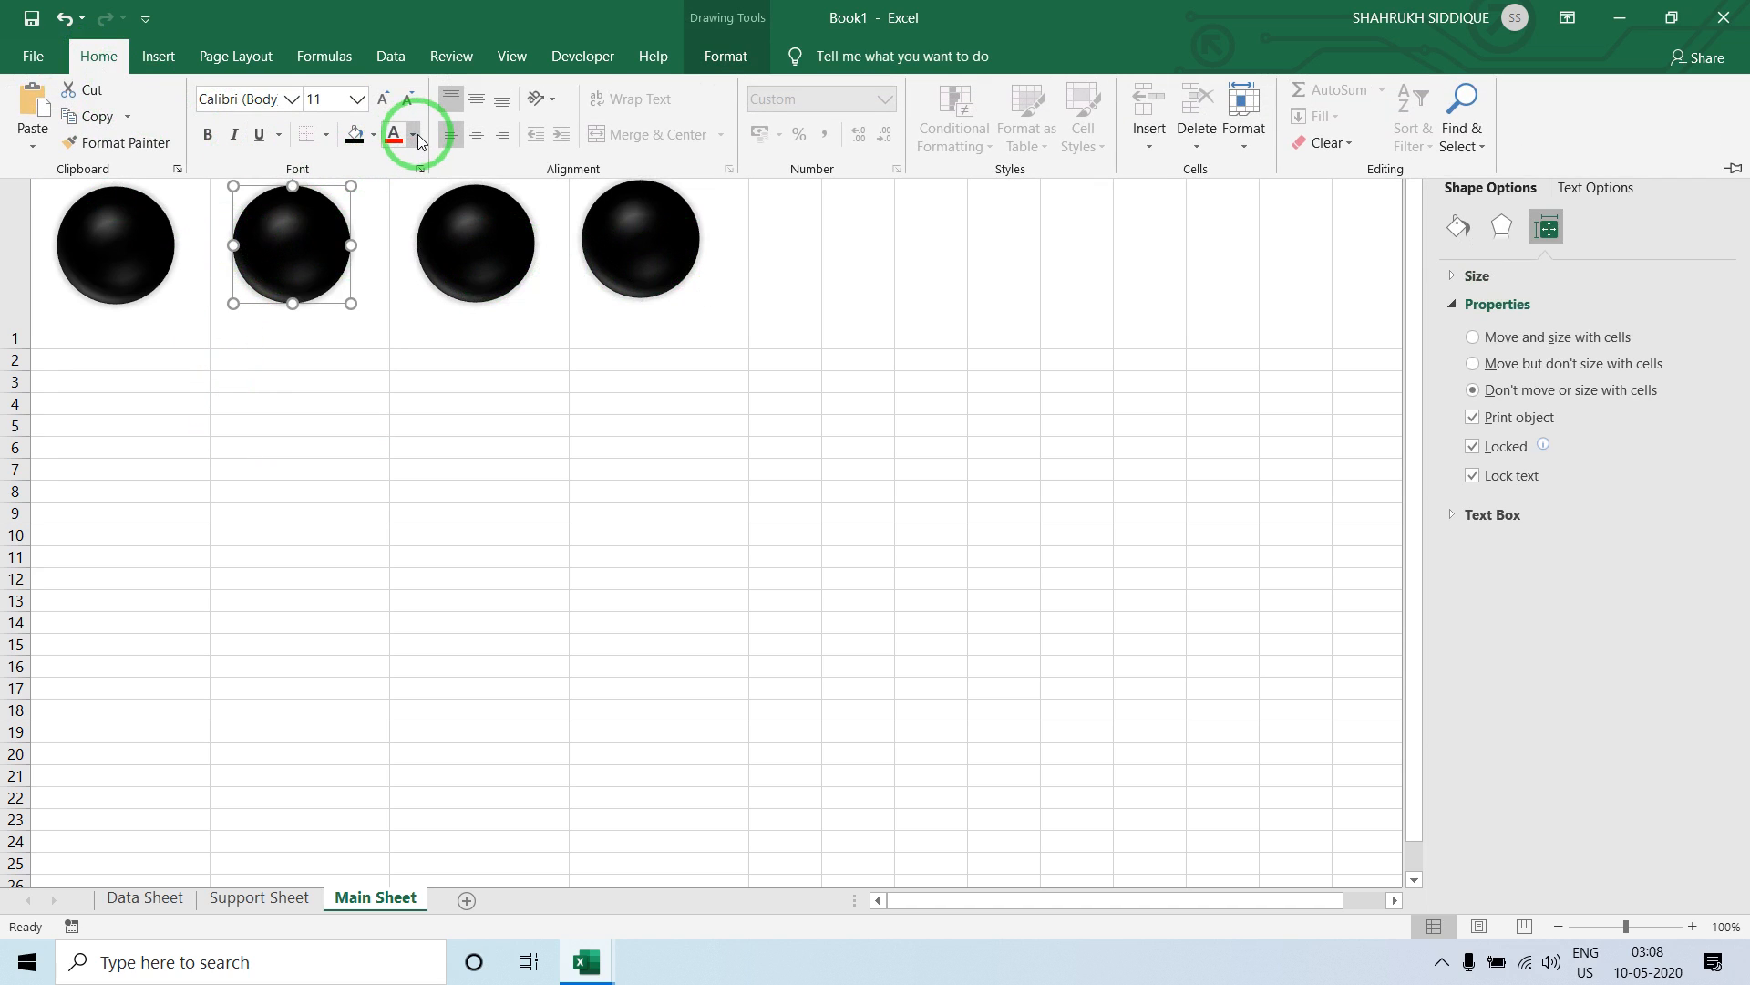
Fill the column B sphere red and give it a red glow
click(374, 135)
click(371, 338)
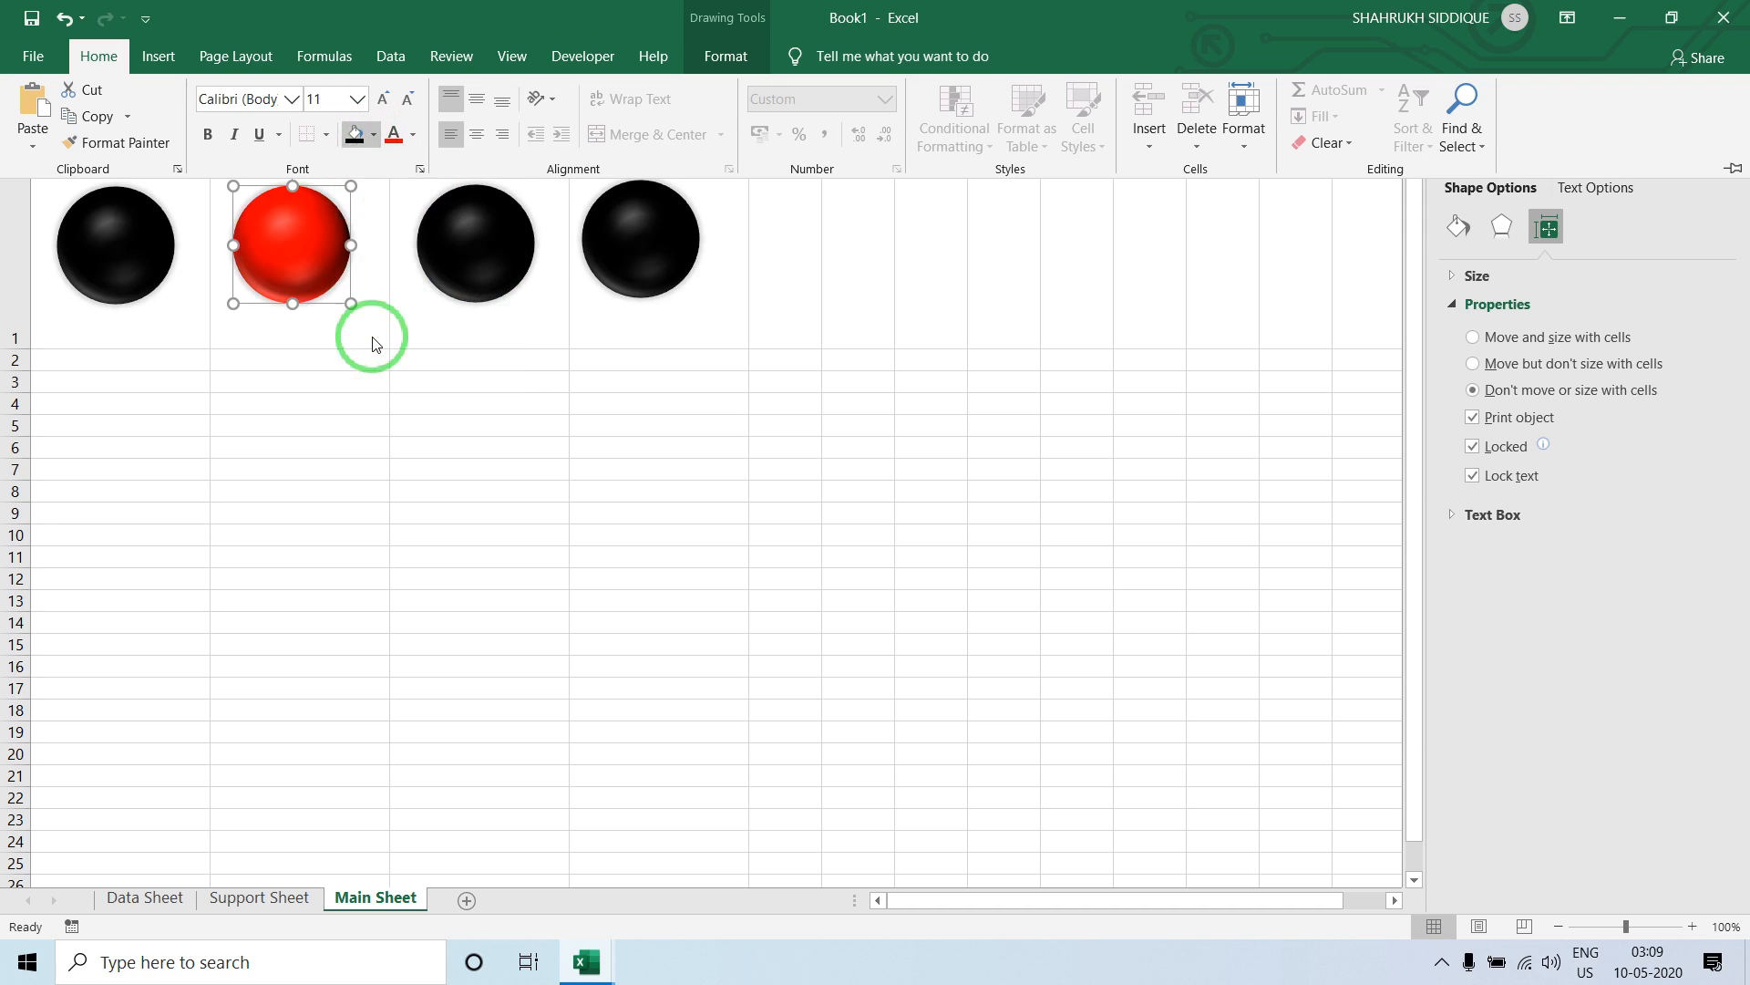
click(721, 55)
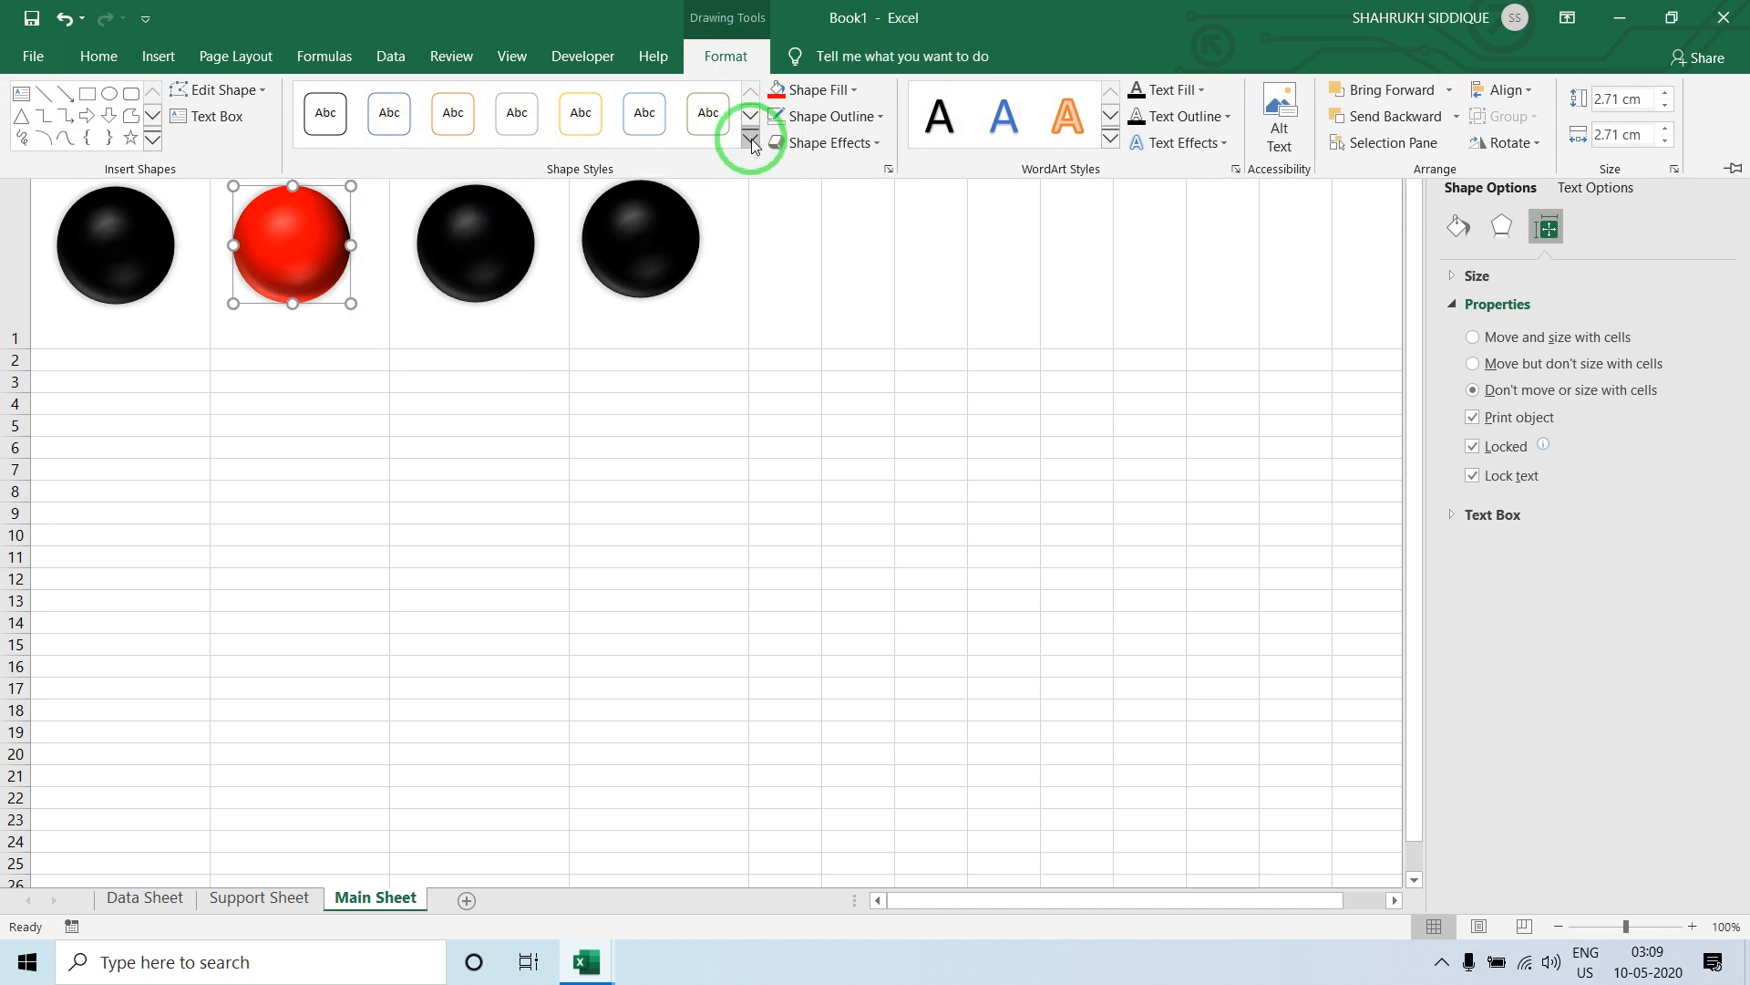
click(828, 143)
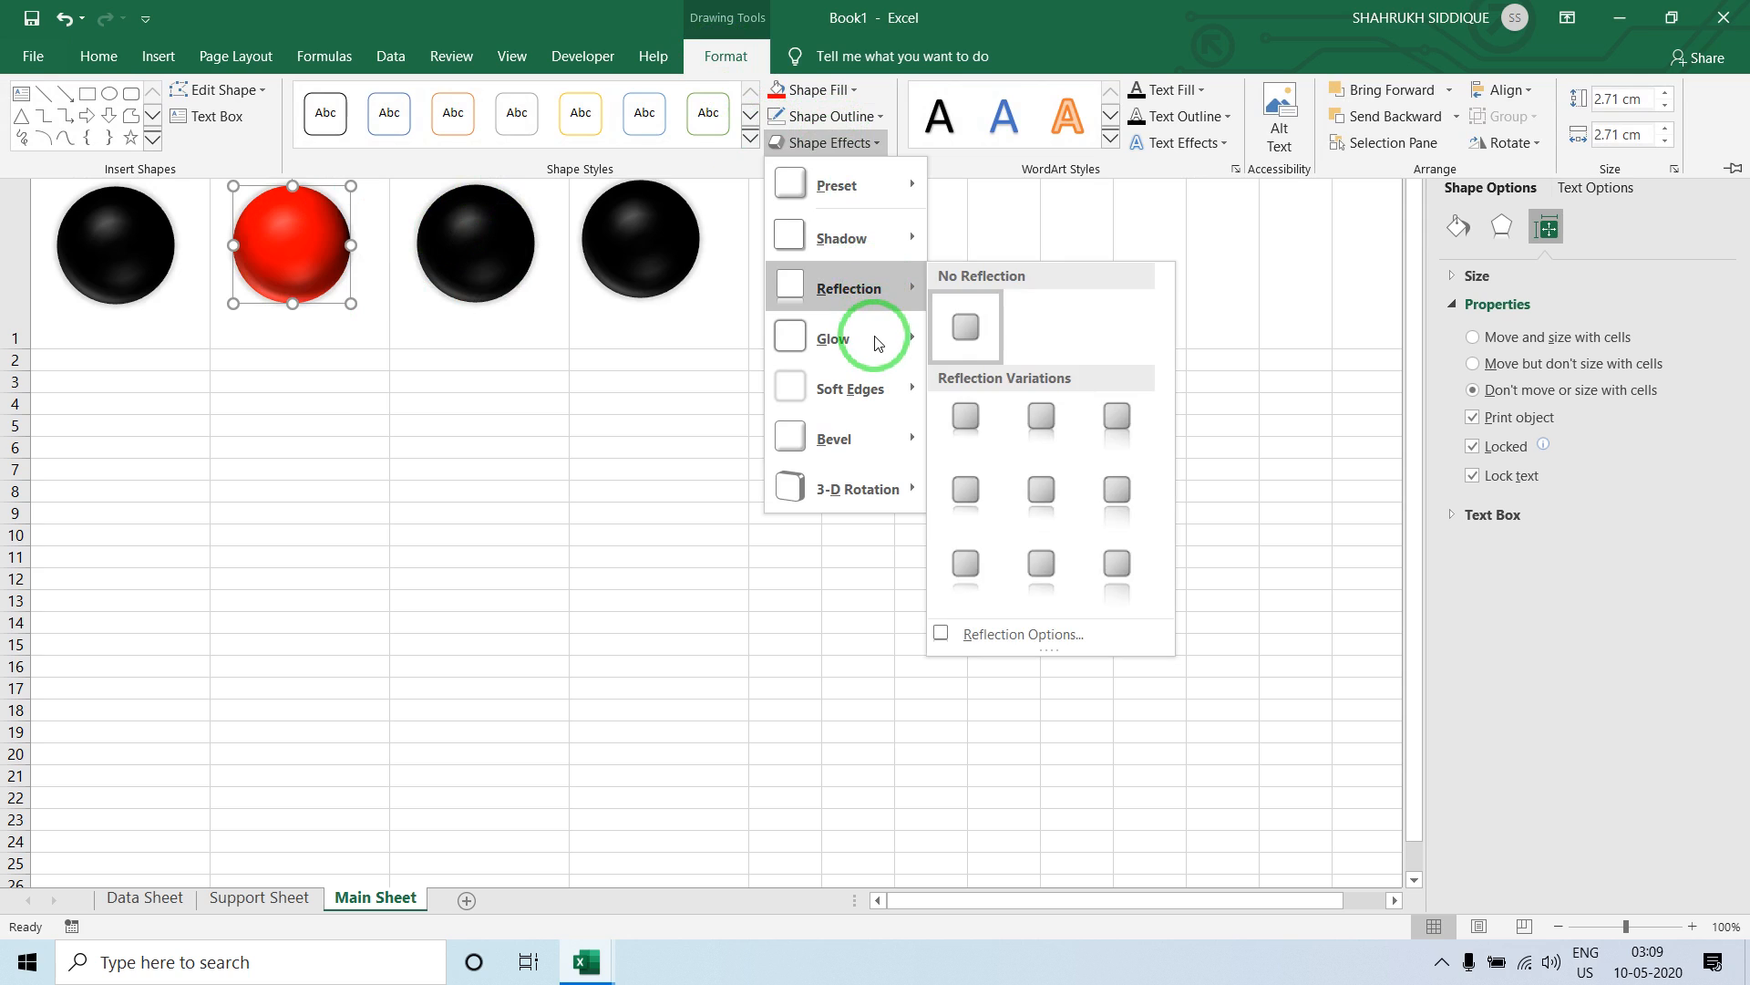
mouse_move(867, 341)
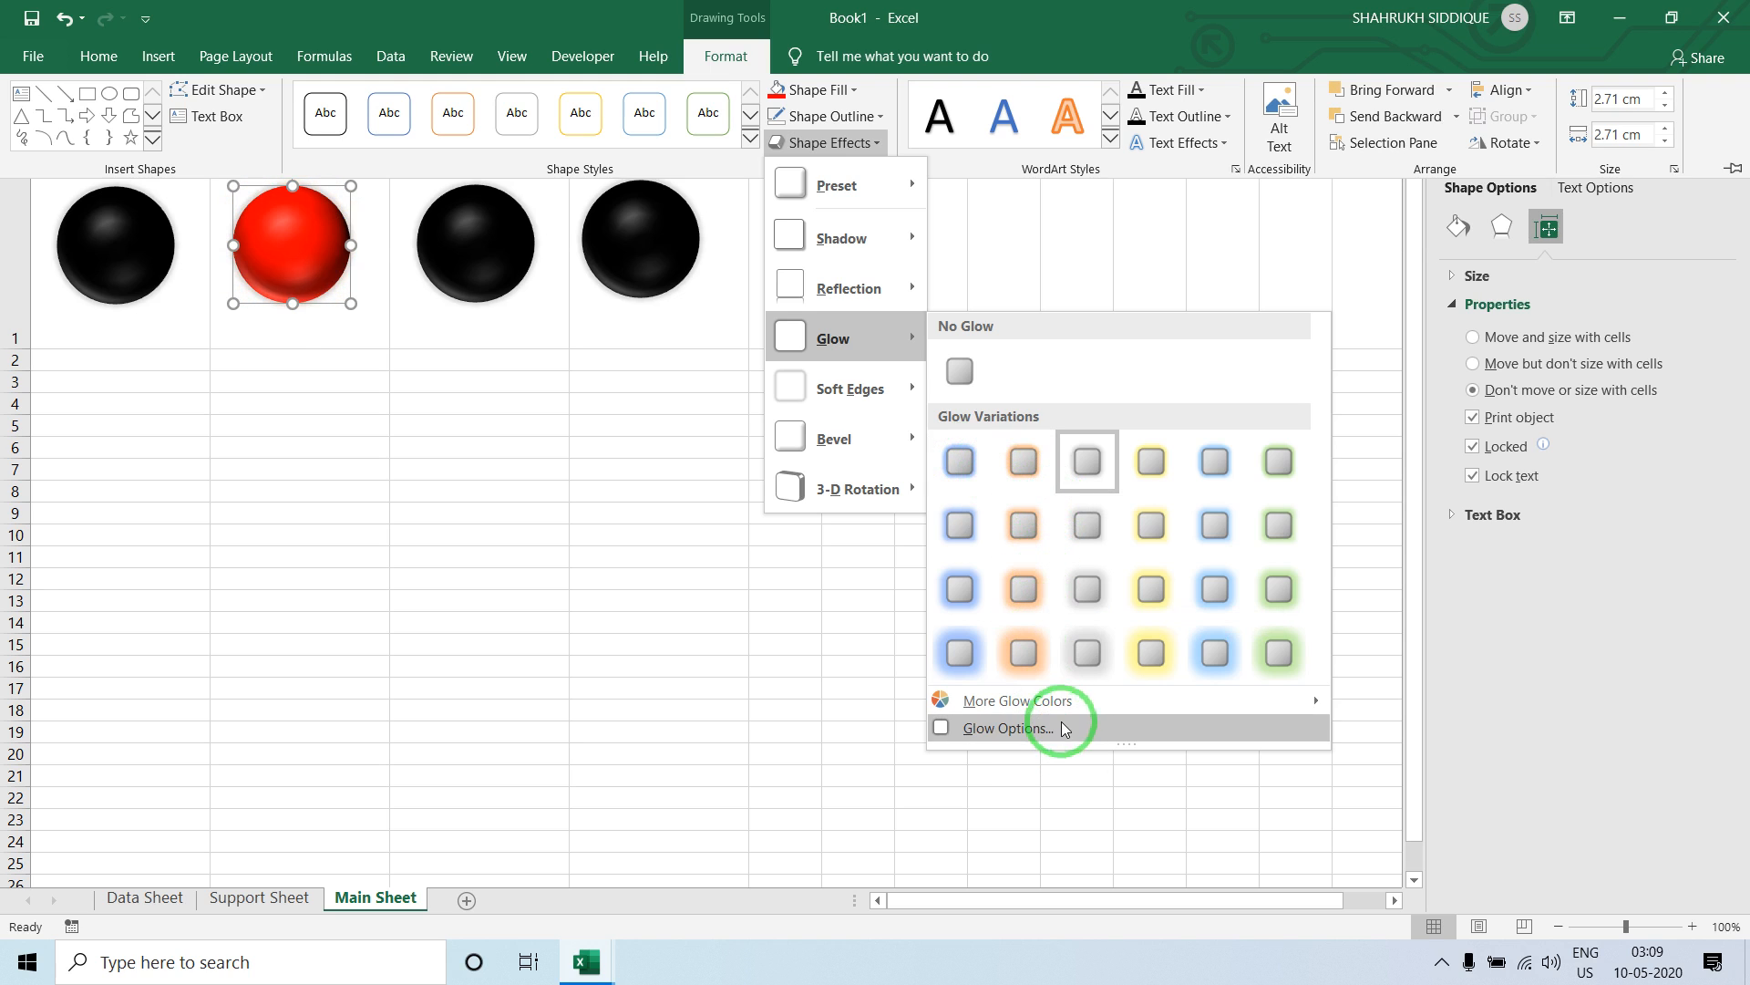
mouse_move(1069, 714)
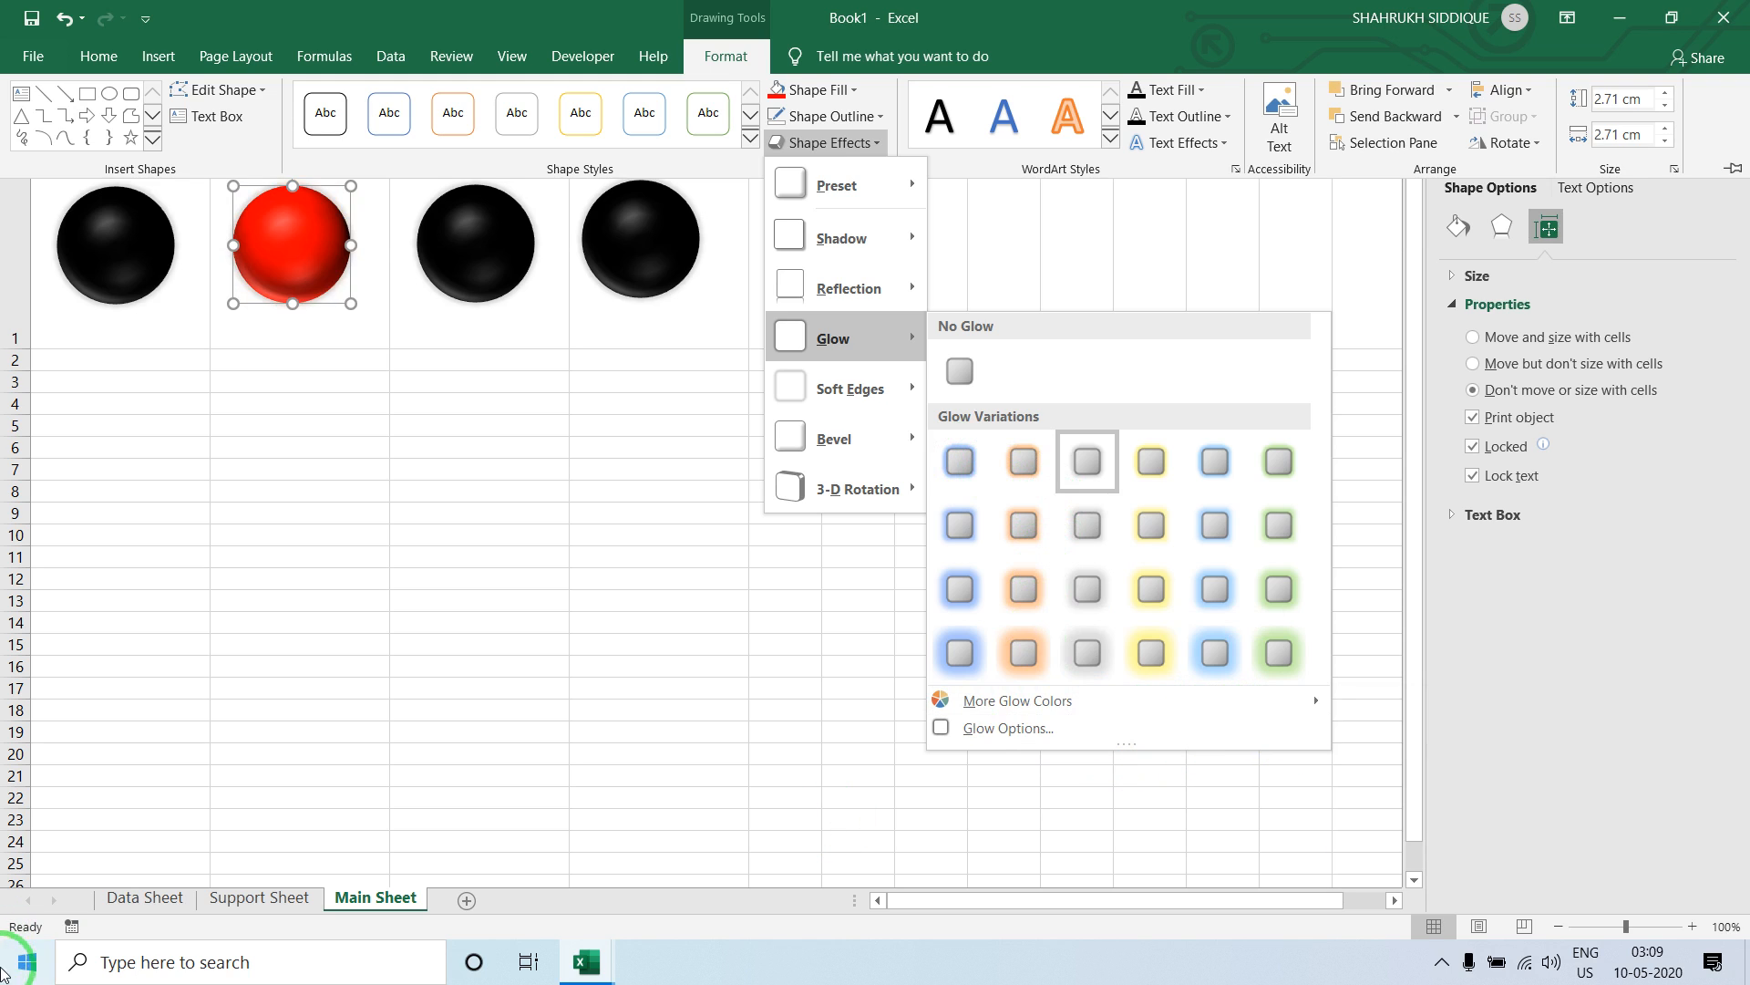
mouse_move(1223, 704)
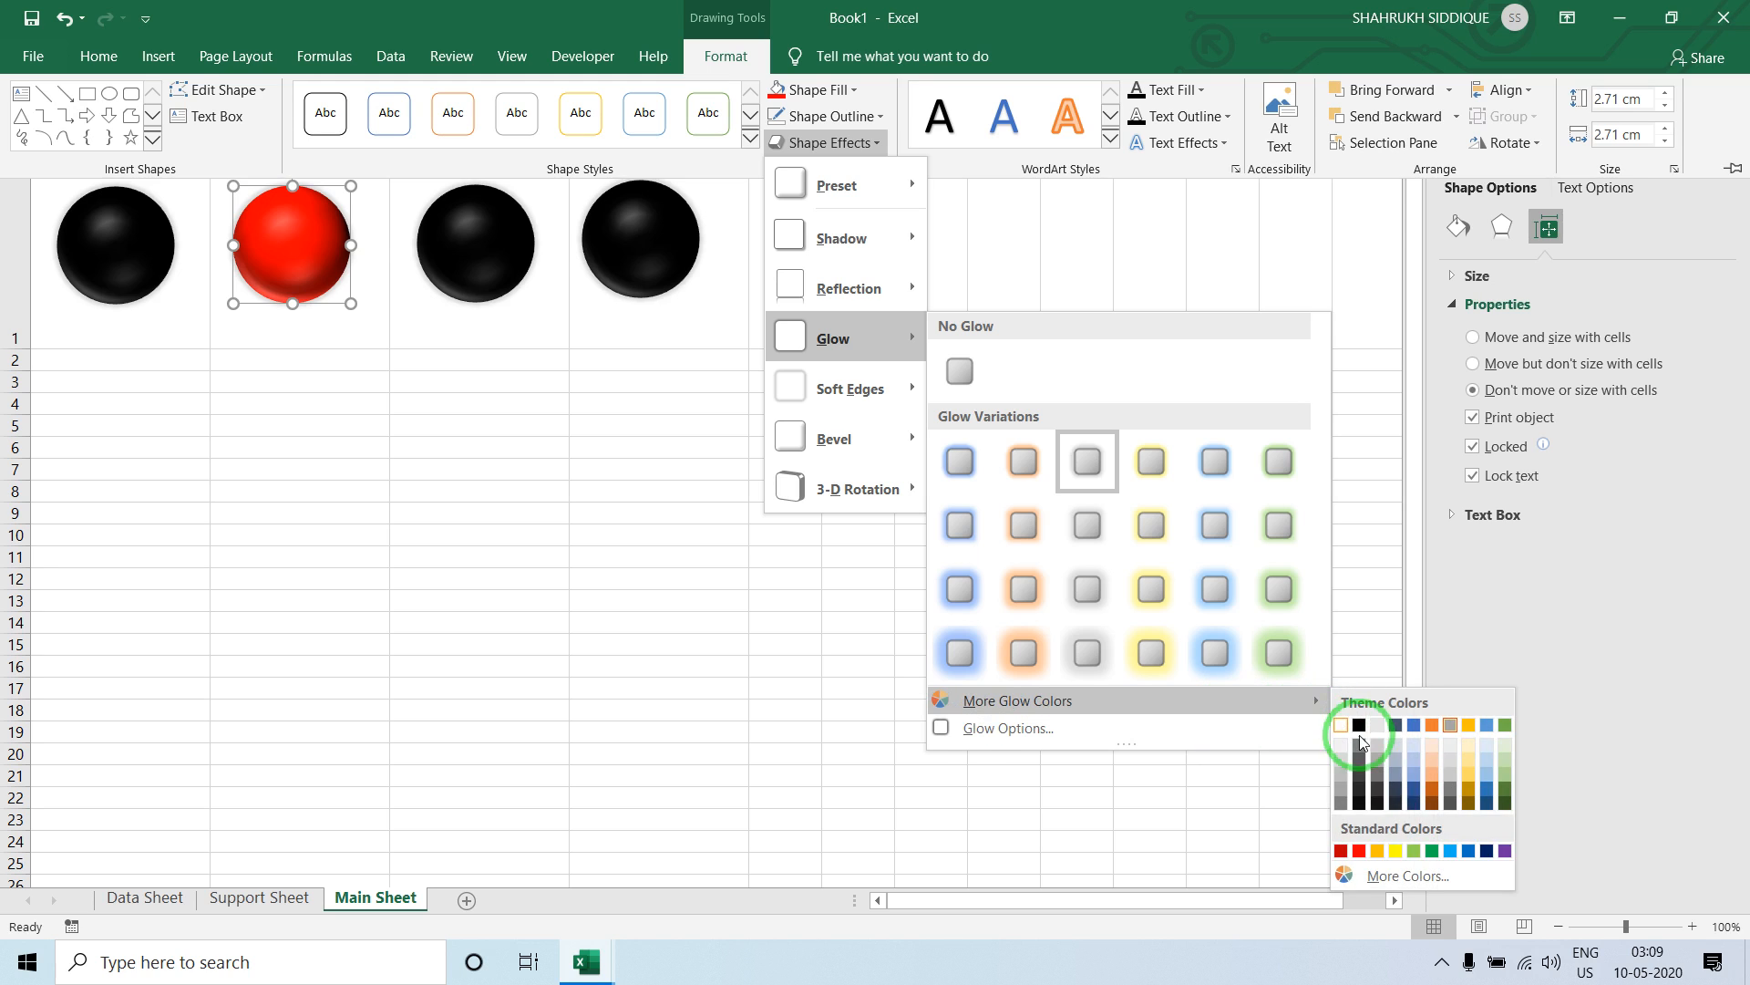
click(1361, 852)
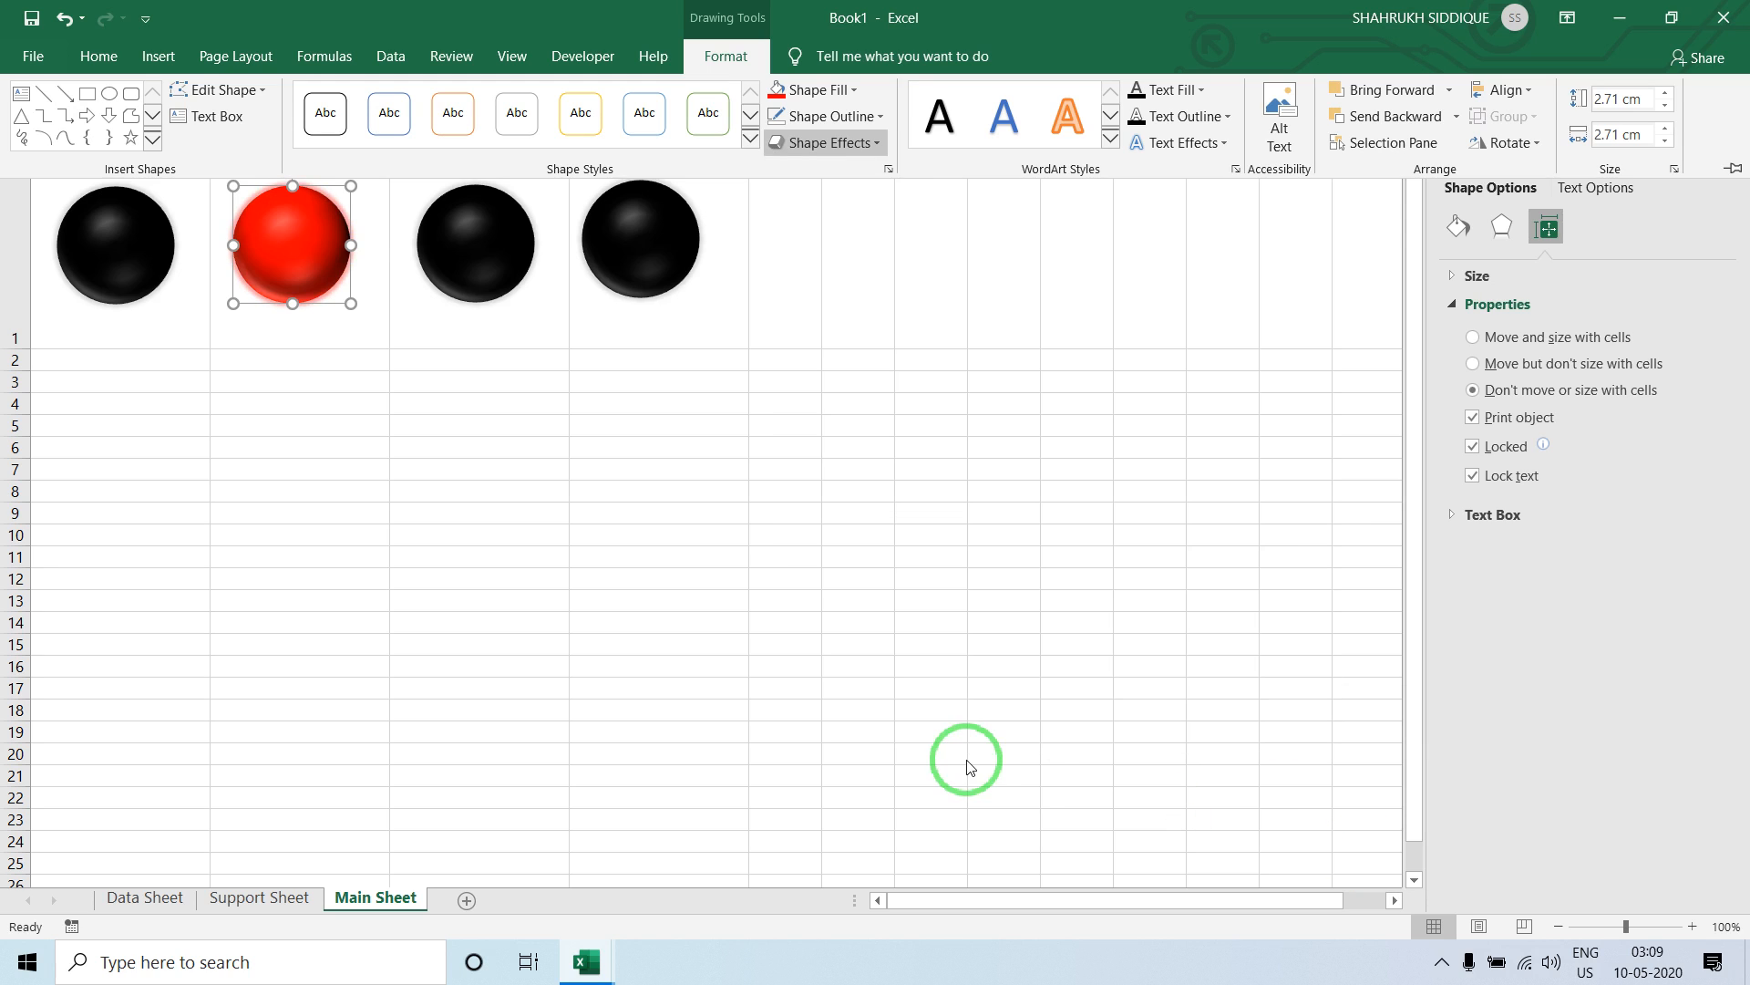
click(483, 202)
Make the third sphere orange with a matching orange glow
click(745, 69)
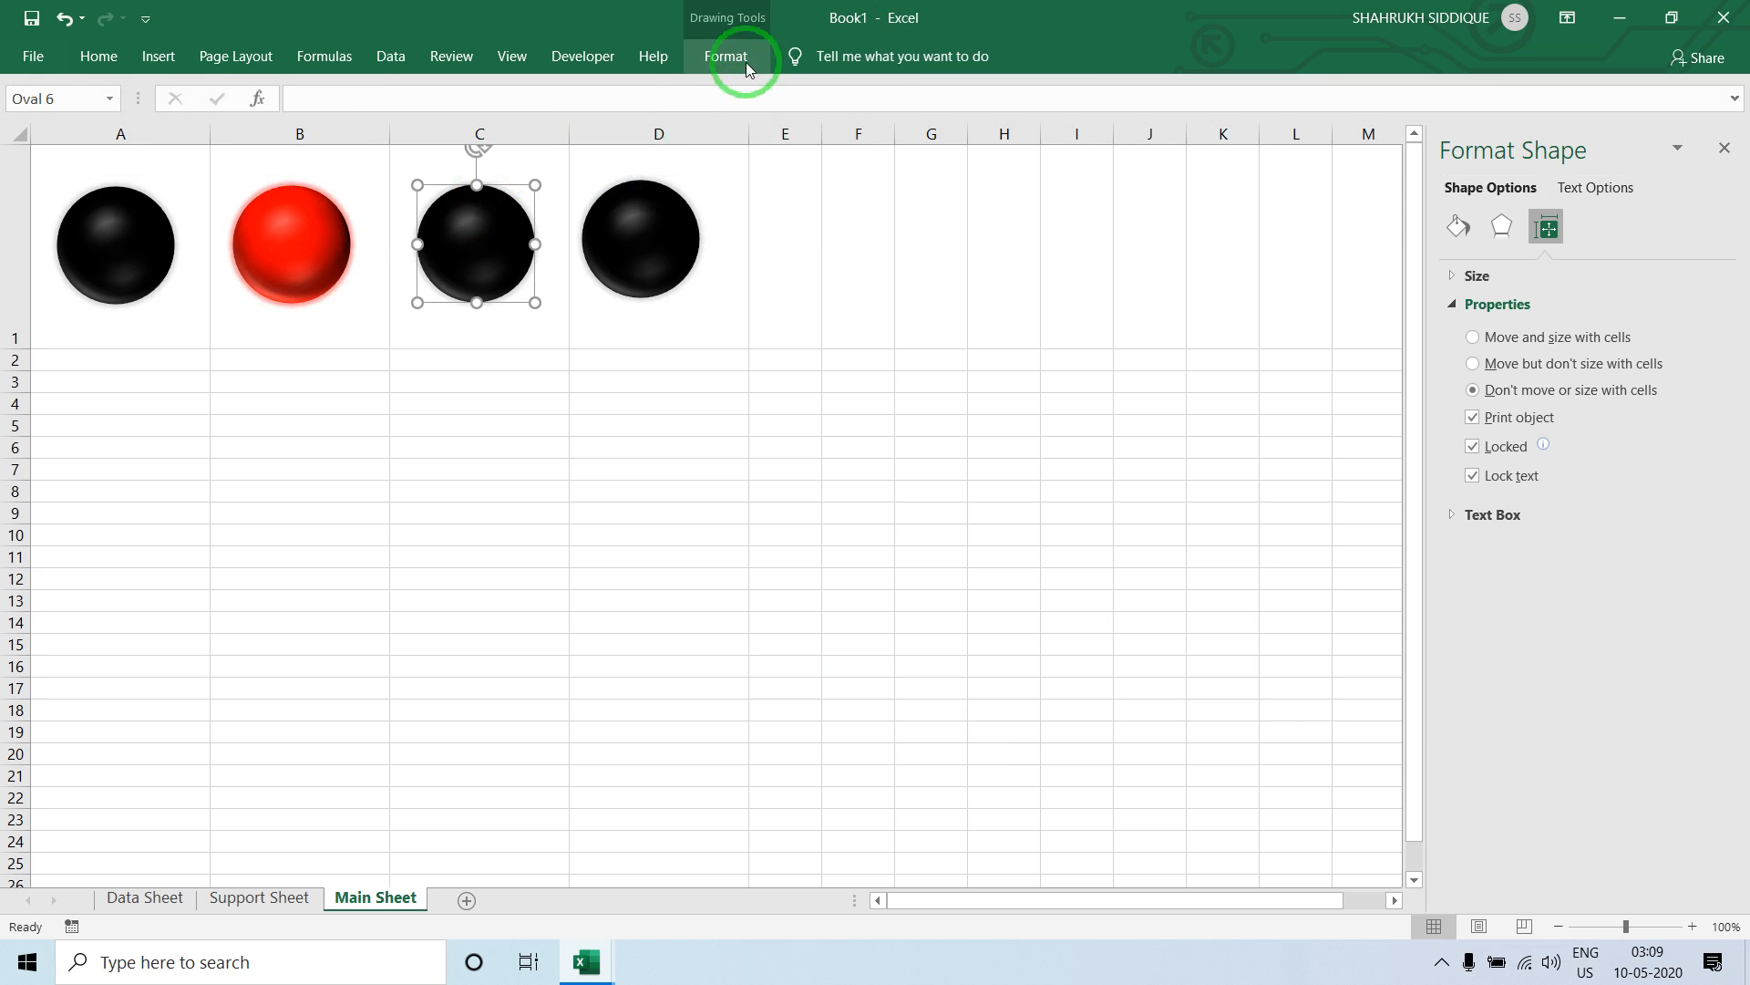
click(825, 90)
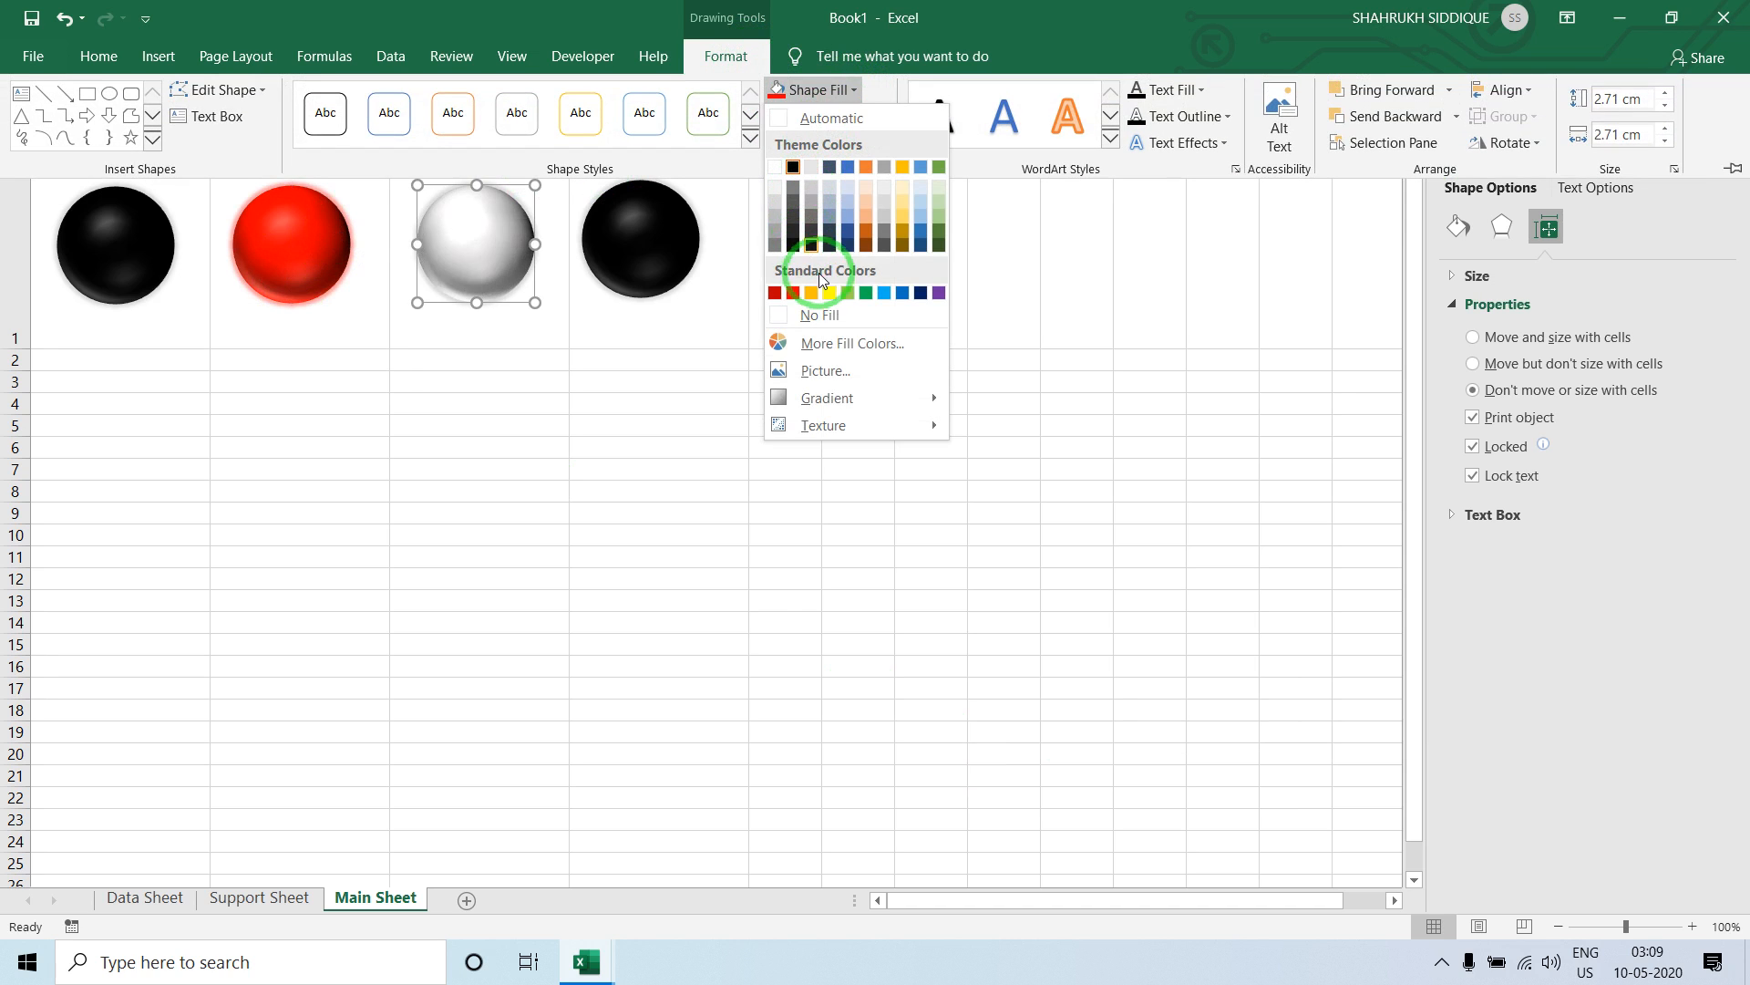
click(830, 293)
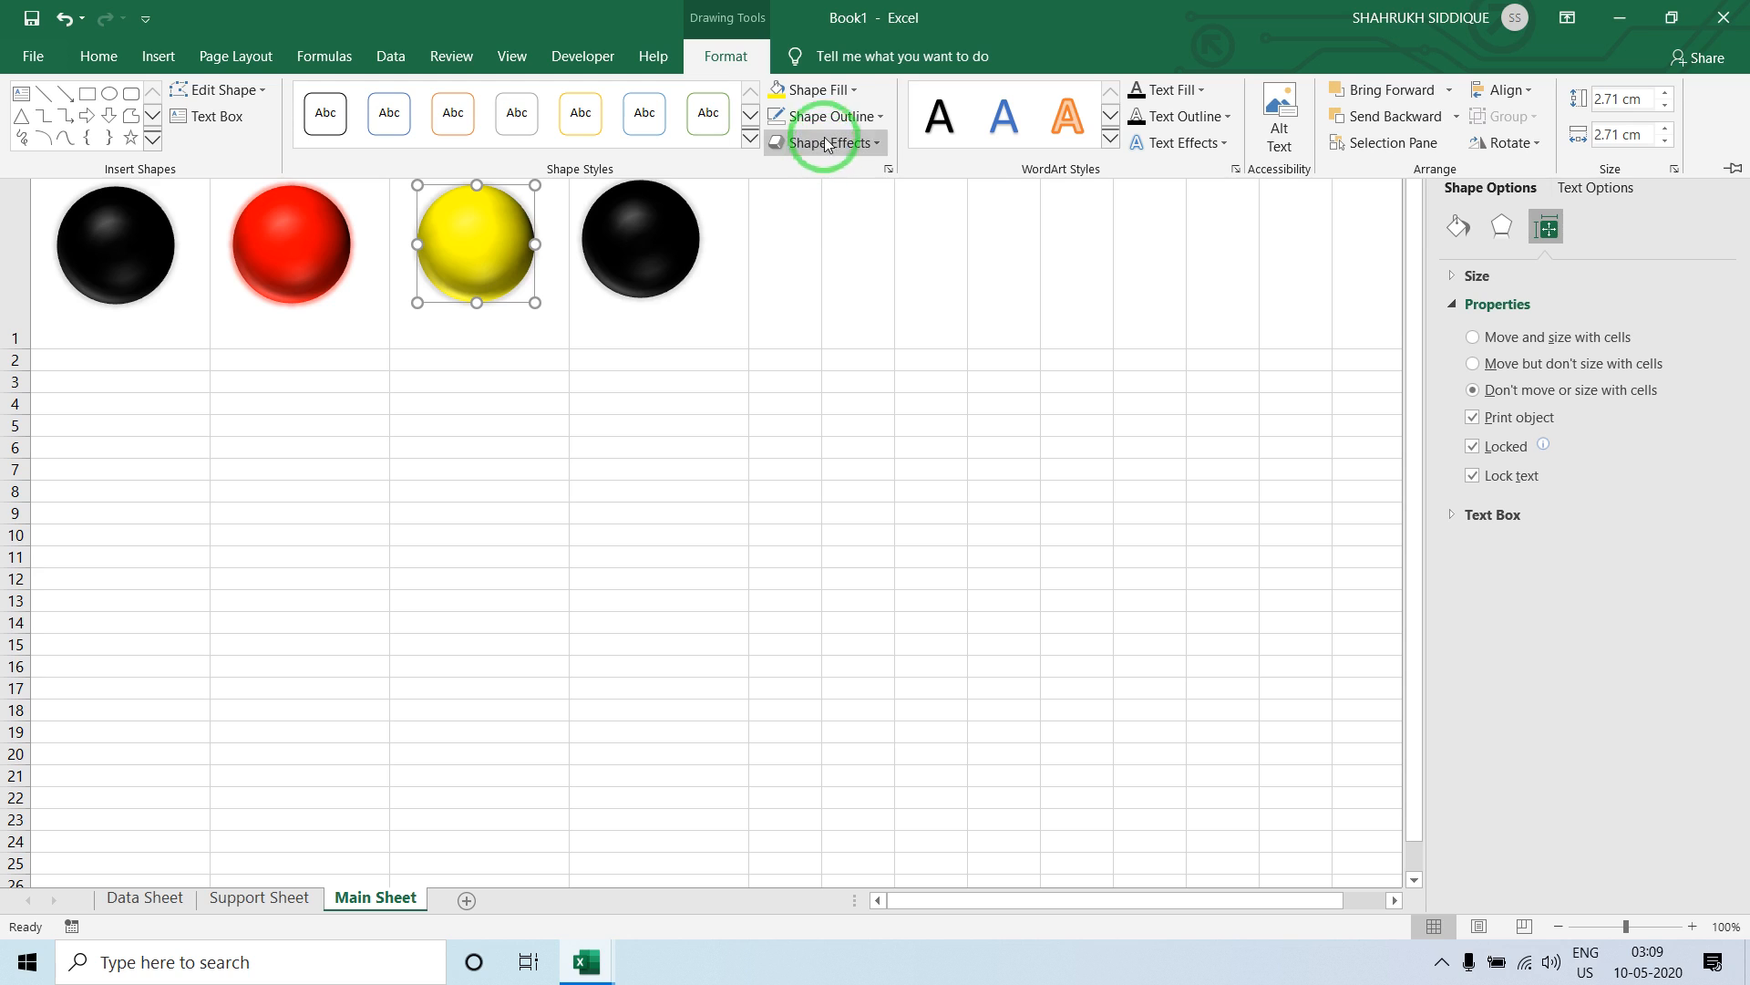
click(818, 90)
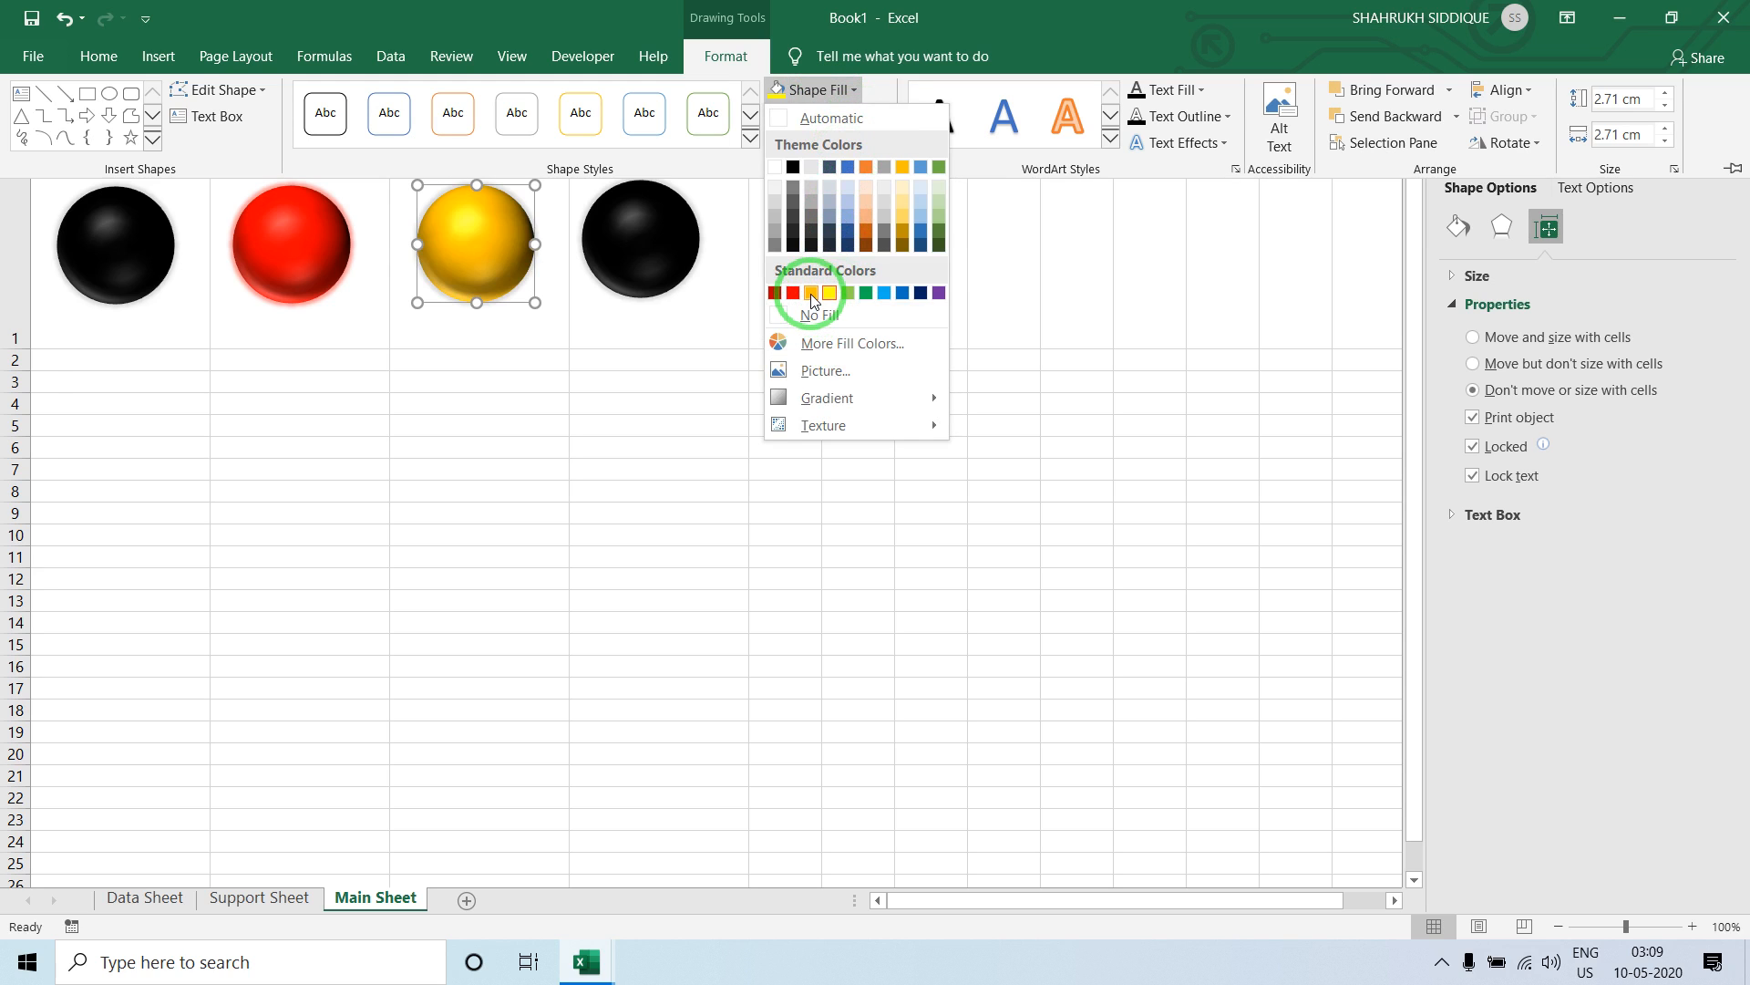
click(813, 295)
click(826, 143)
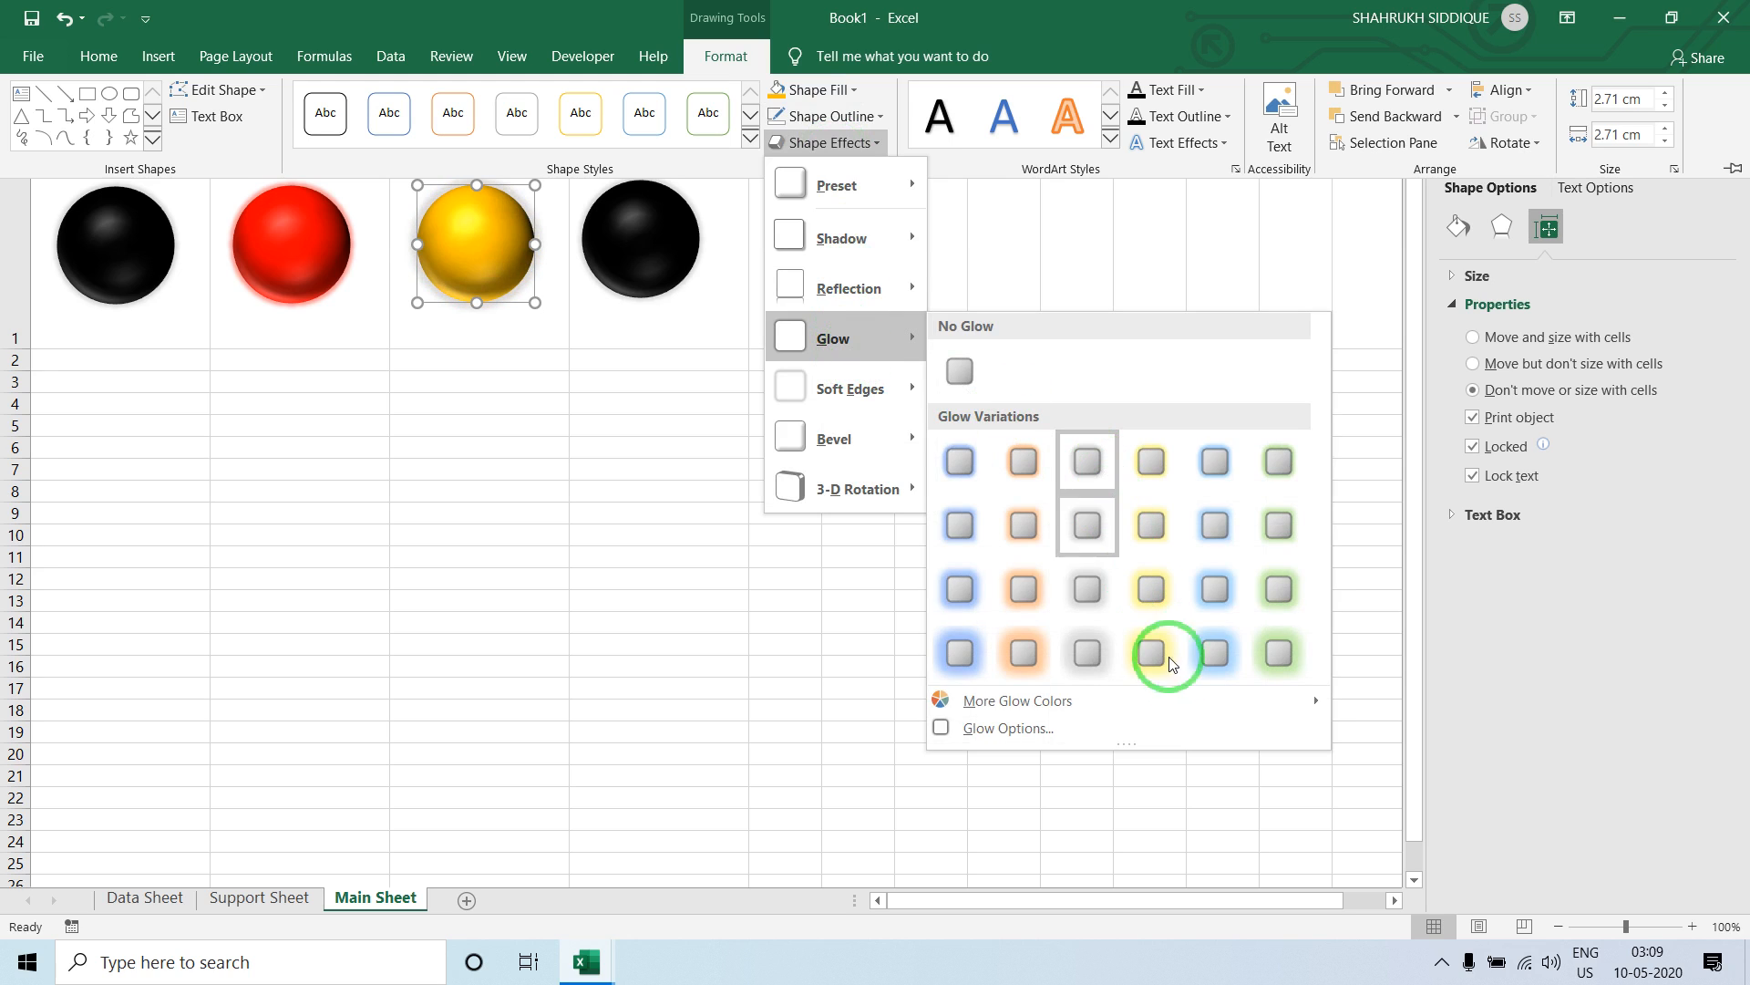
mouse_move(1200, 703)
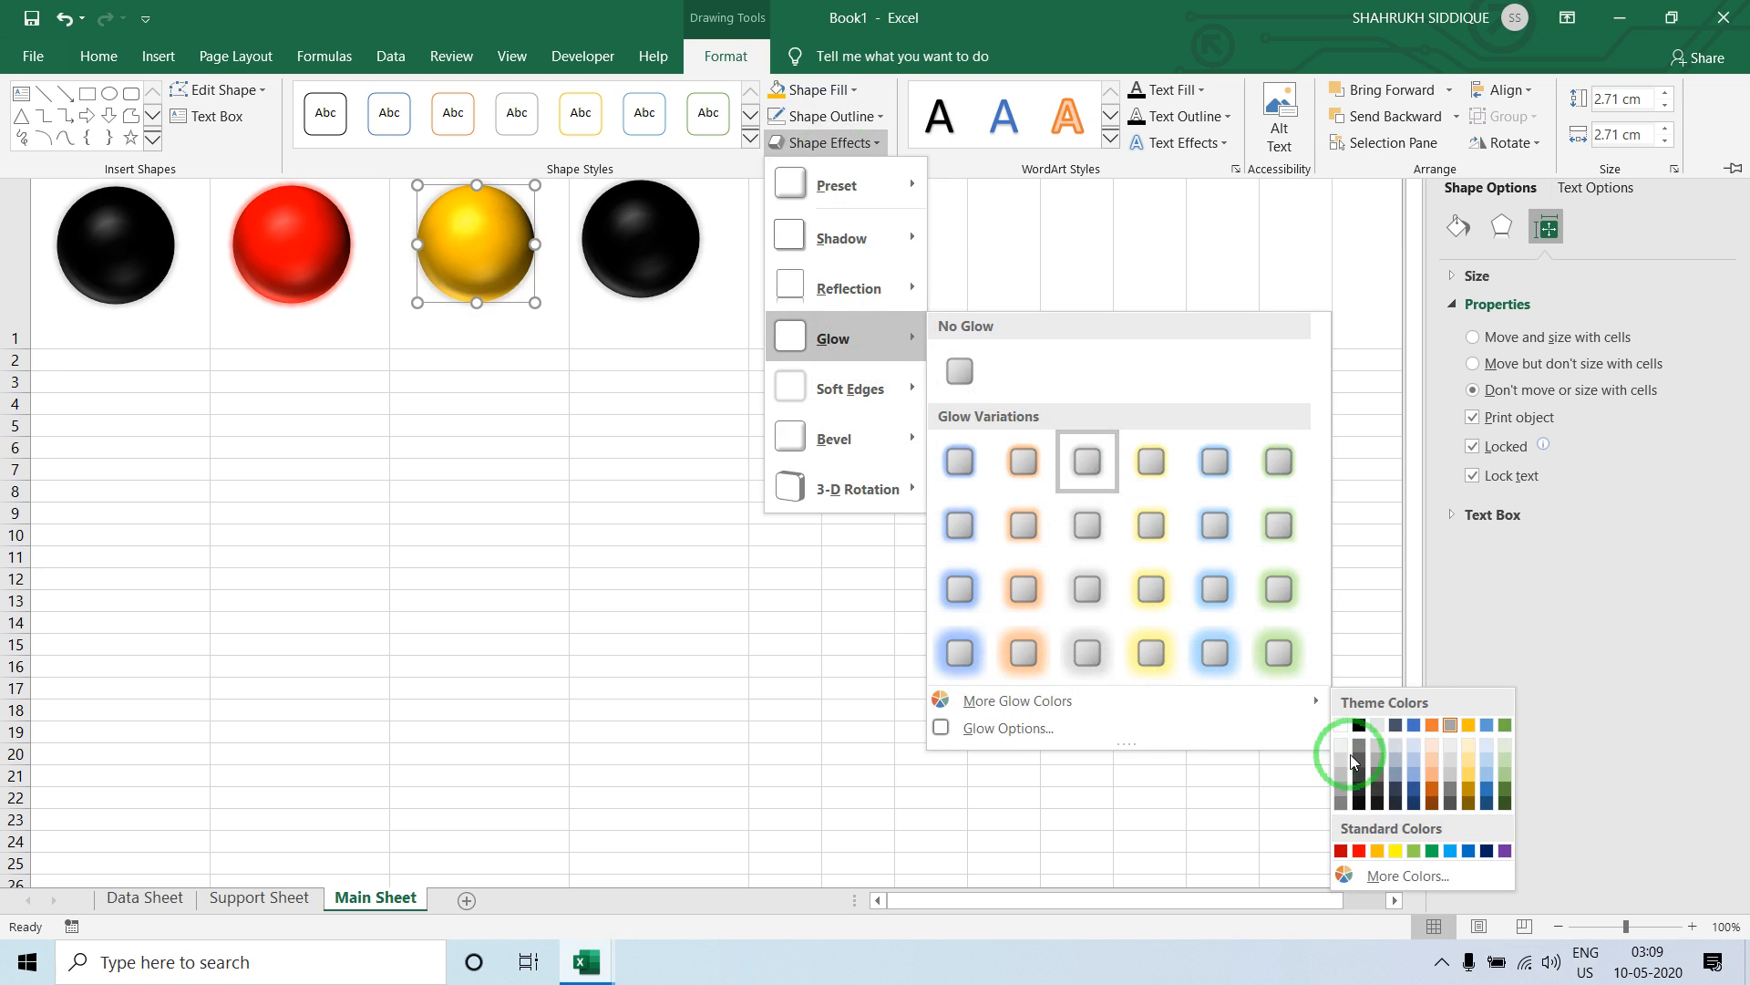
click(1378, 851)
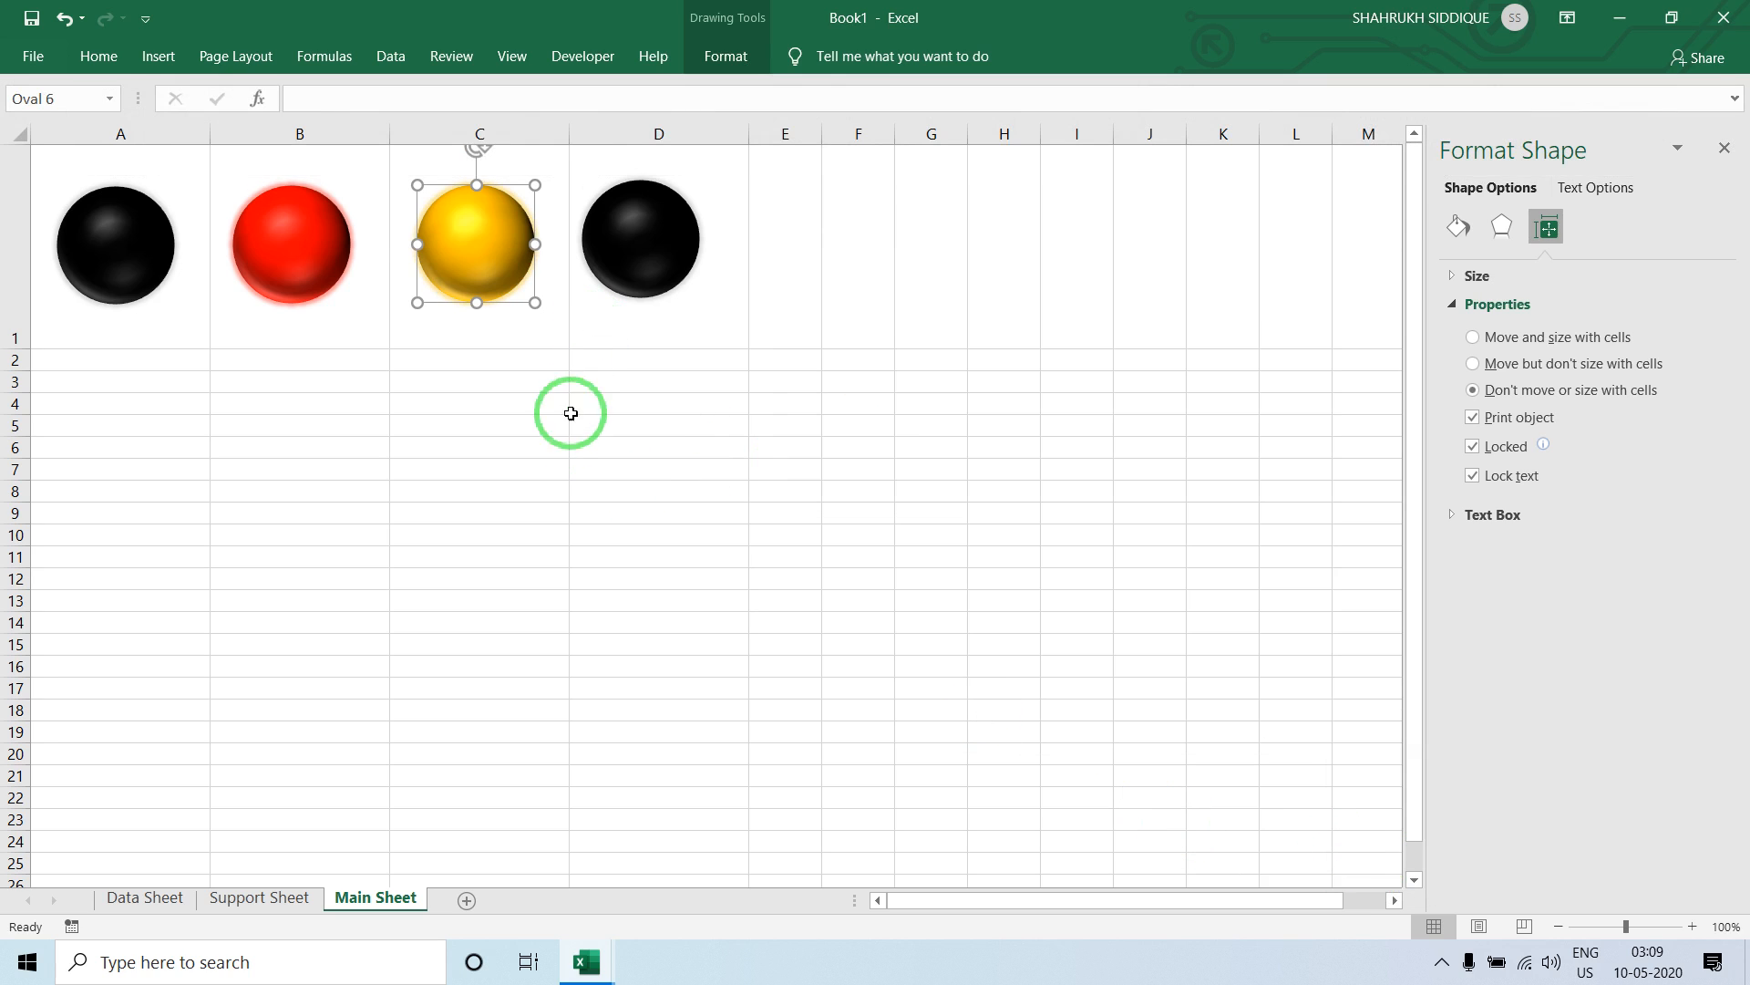
click(564, 429)
Fill the column D sphere green and give it a glow
click(622, 225)
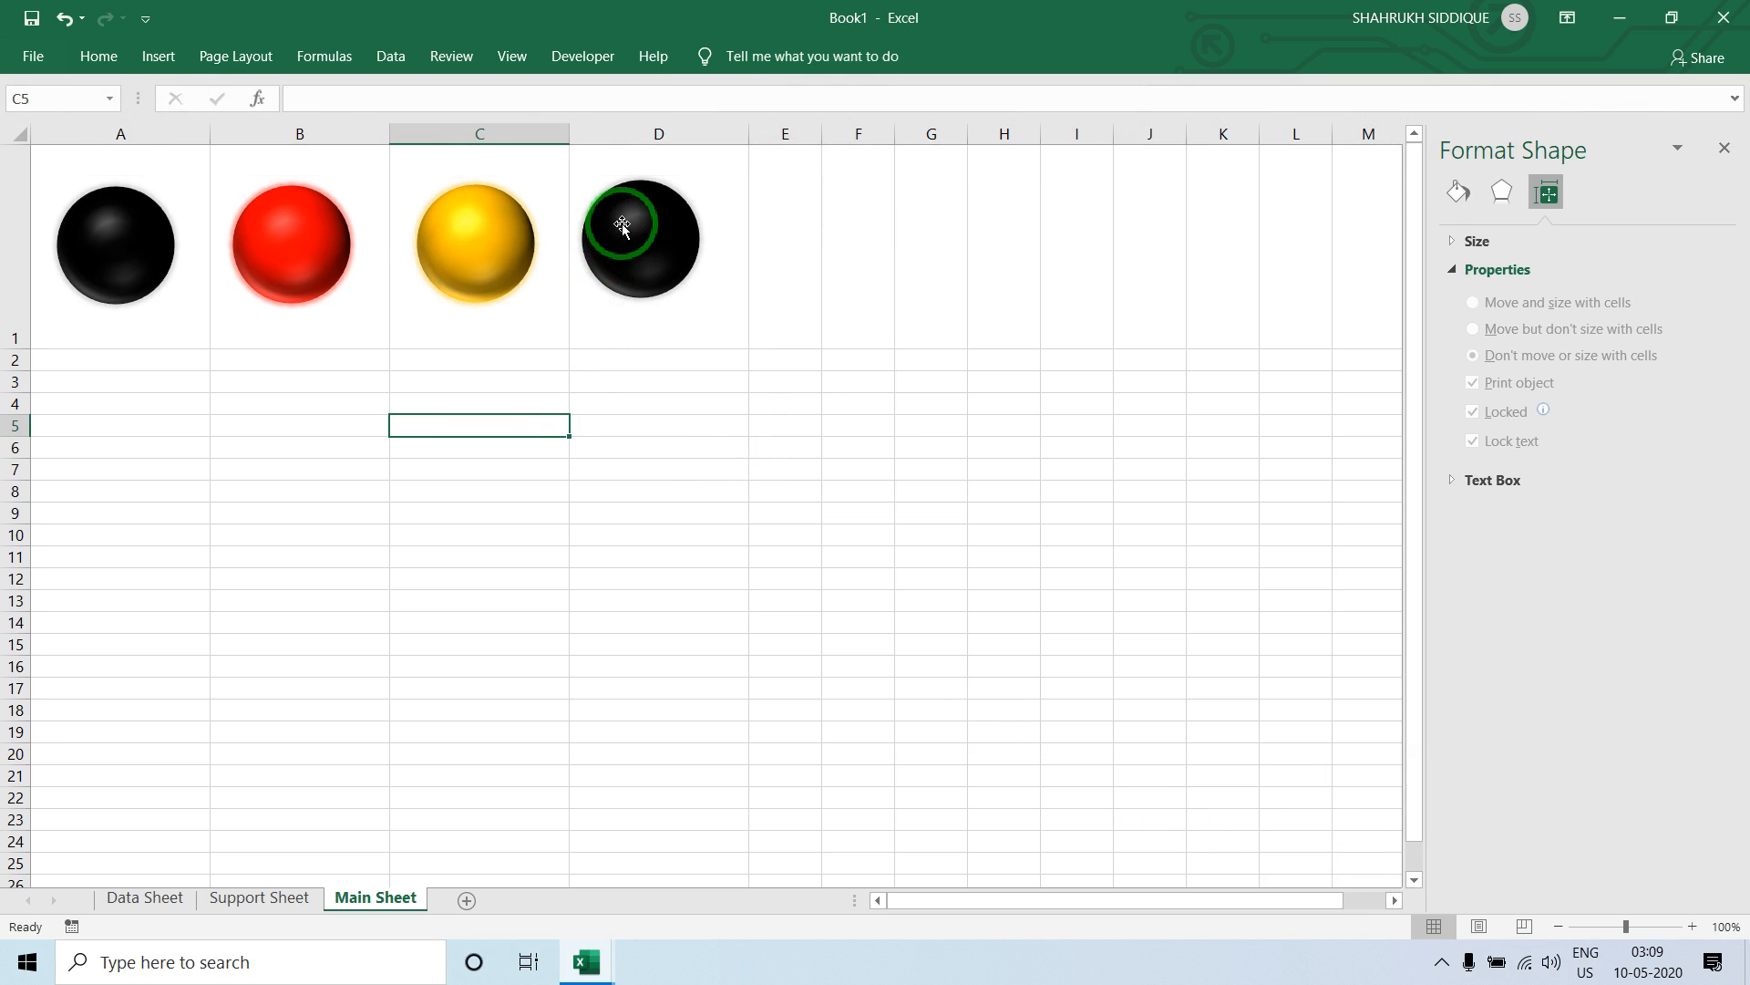
click(720, 50)
click(812, 89)
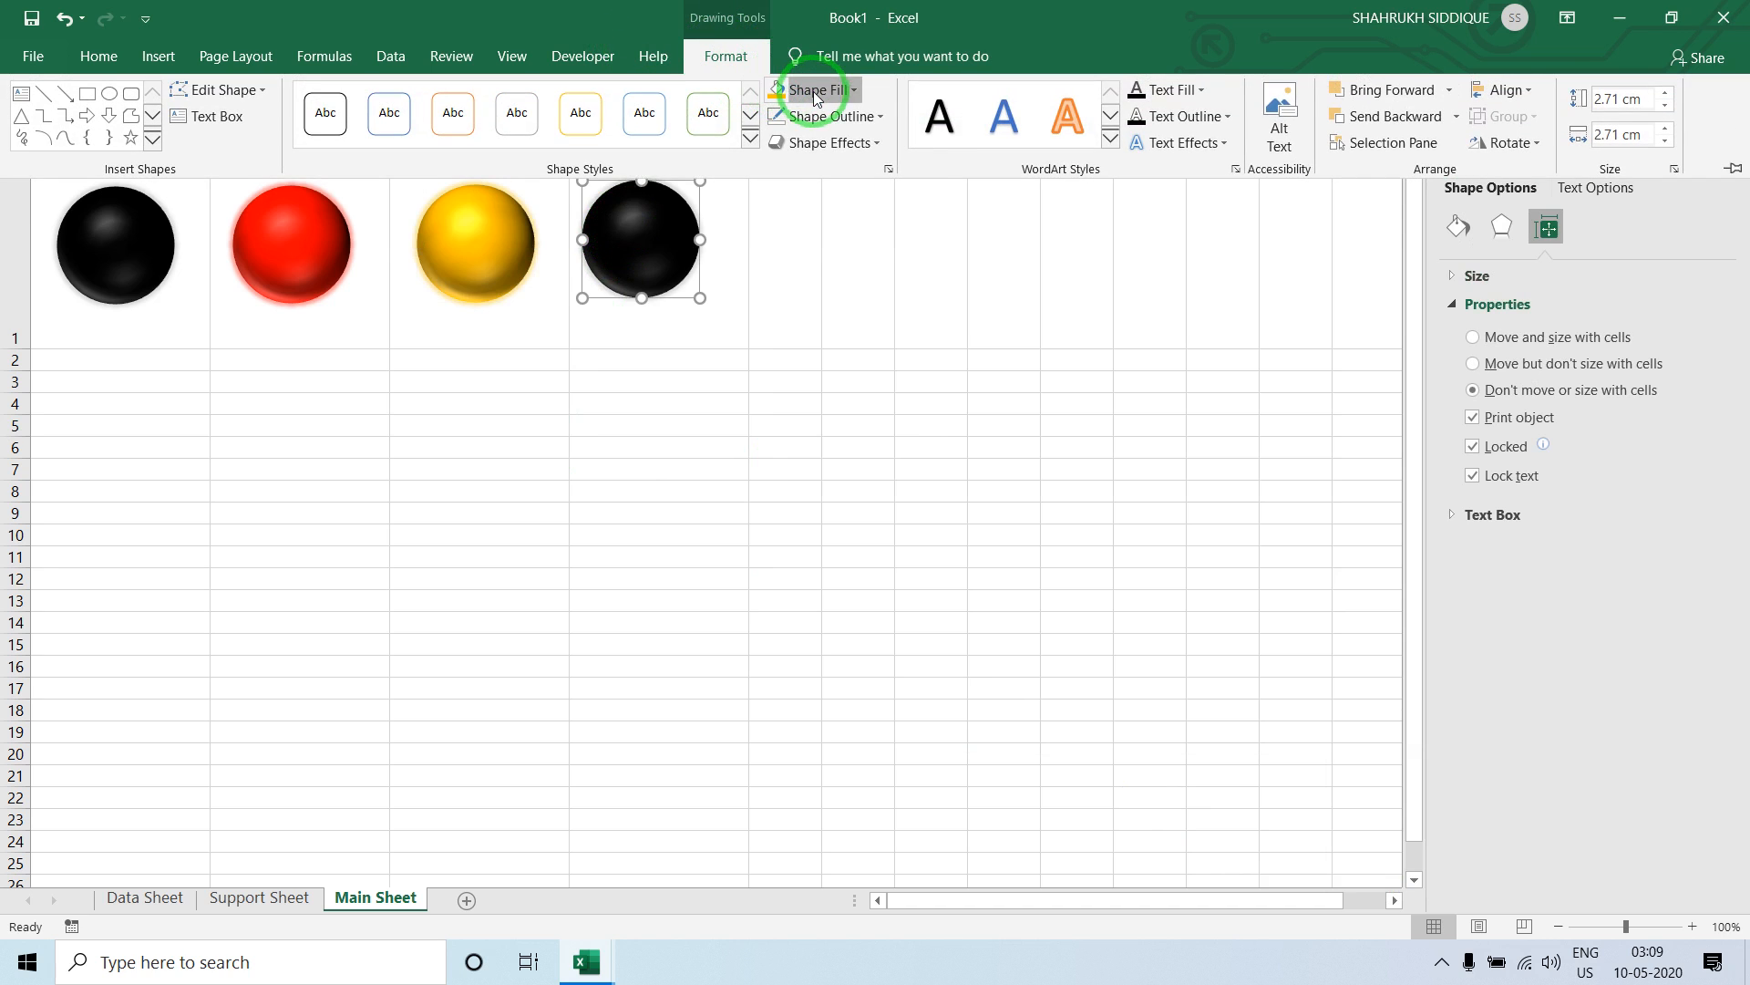
click(866, 293)
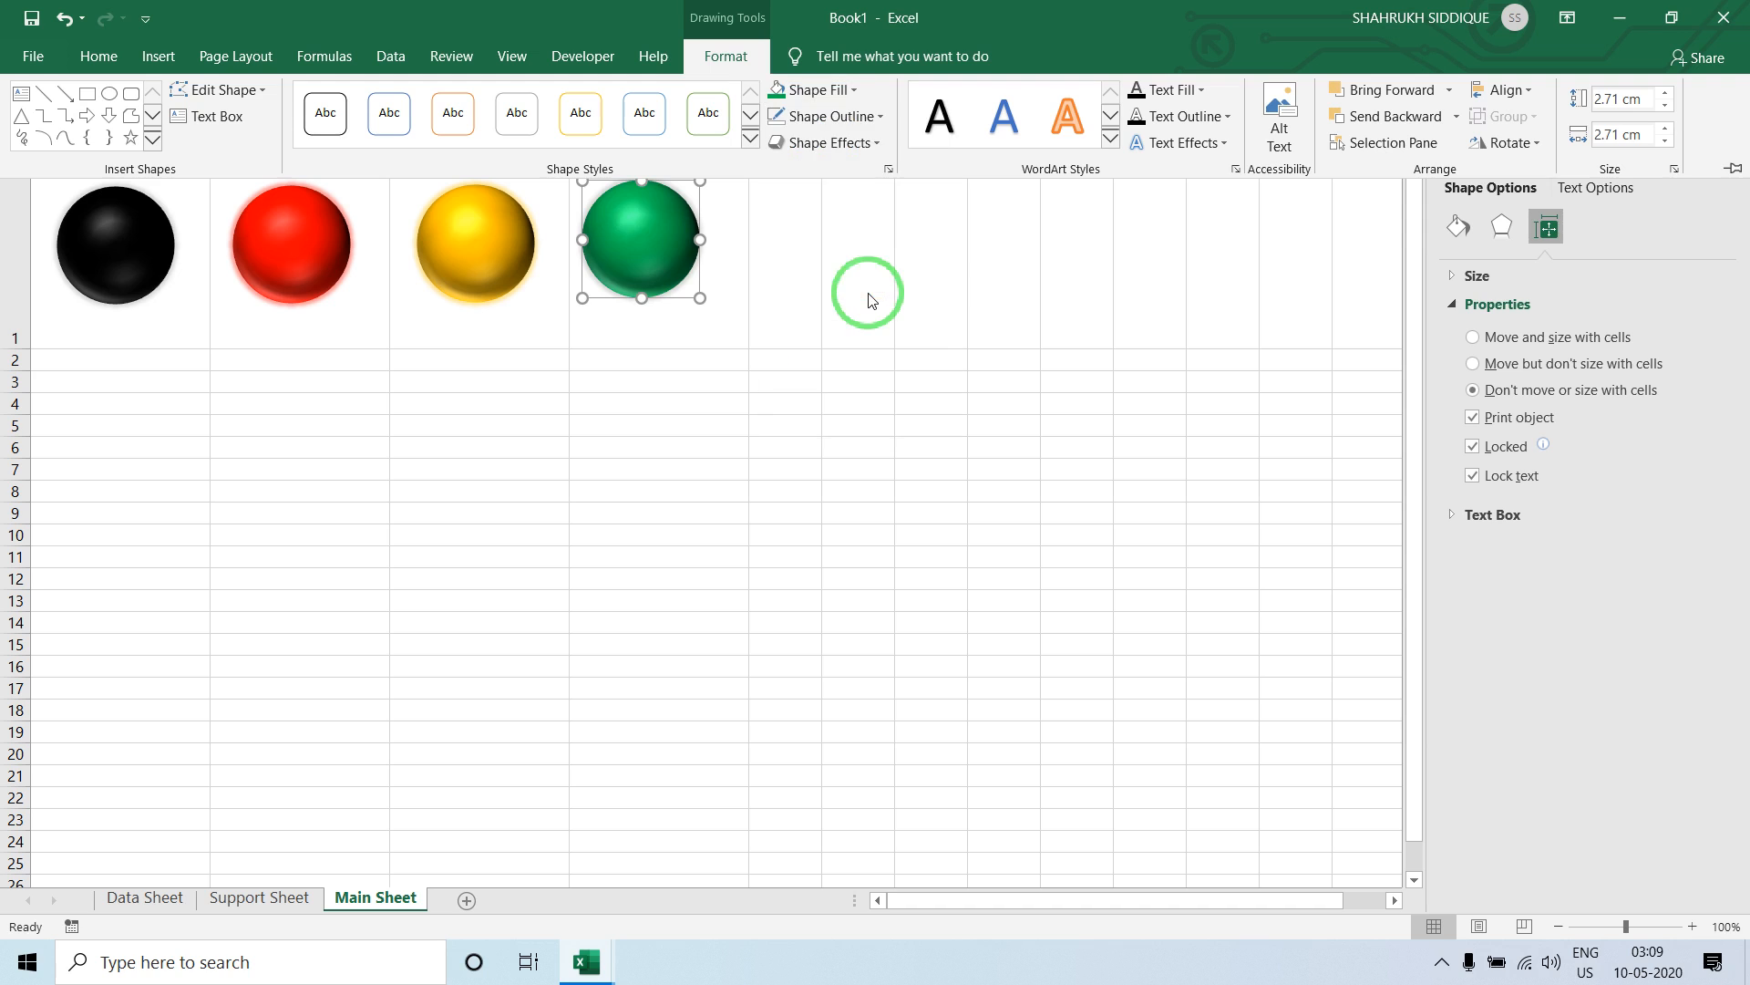
click(834, 142)
mouse_move(881, 332)
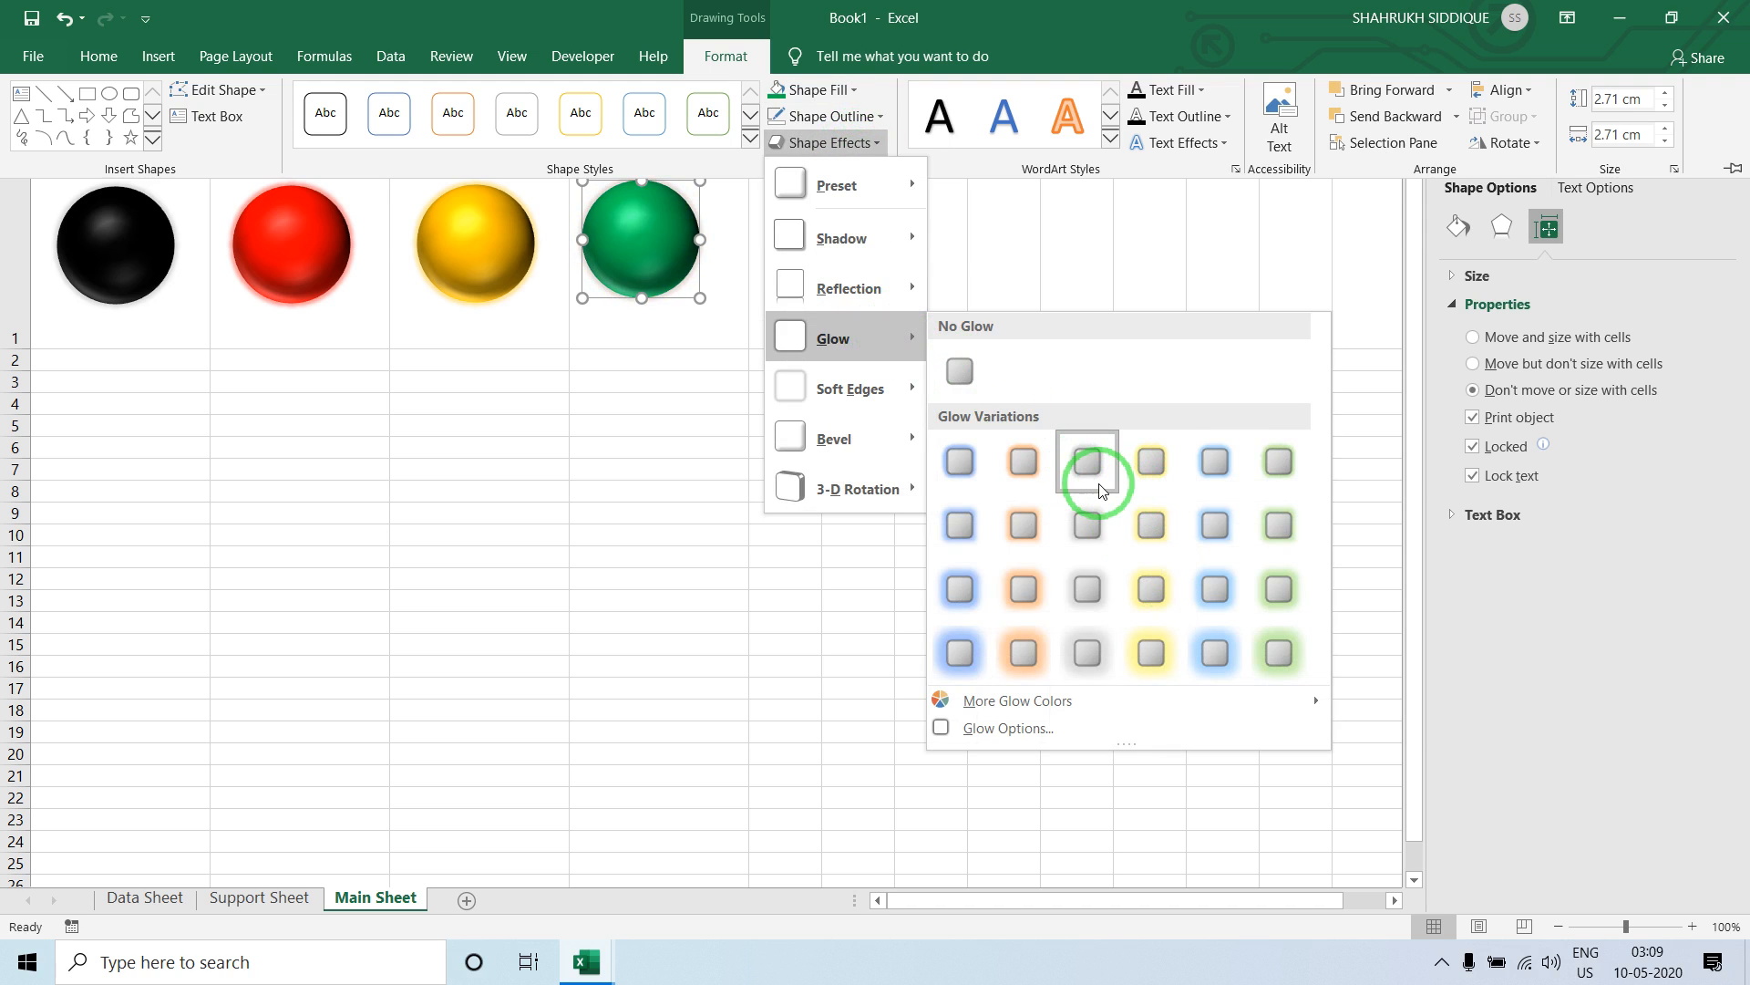
click(1128, 493)
click(864, 144)
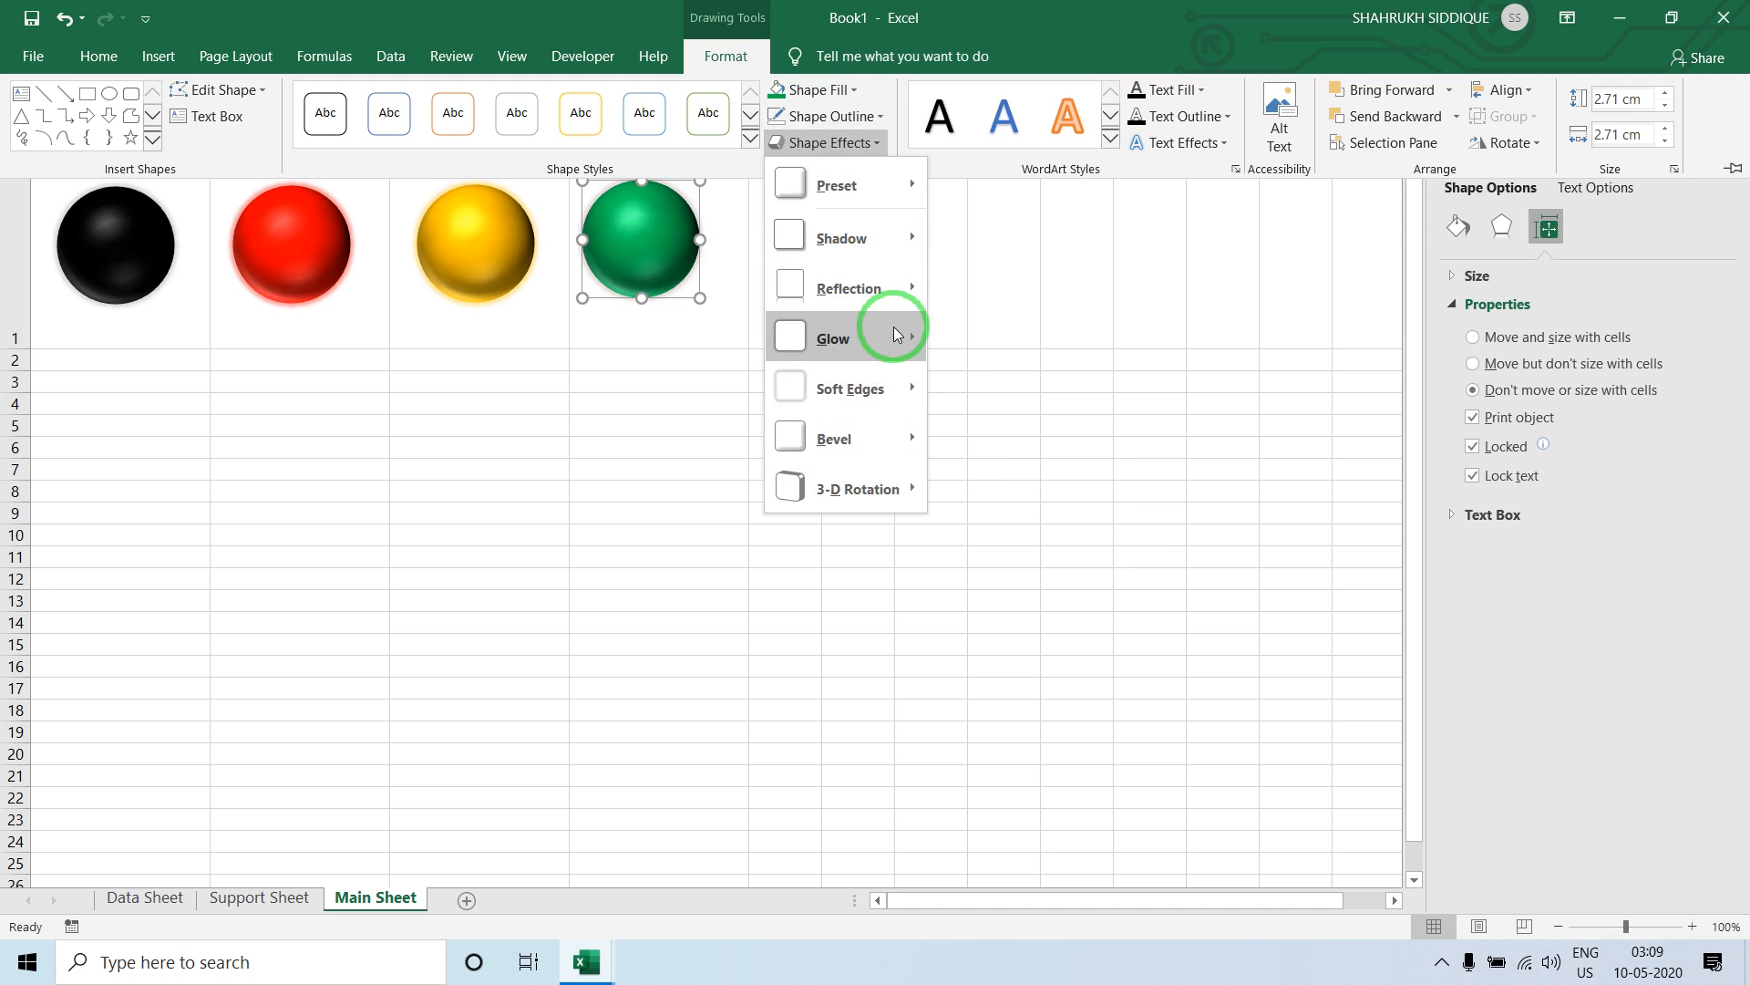
mouse_move(889, 335)
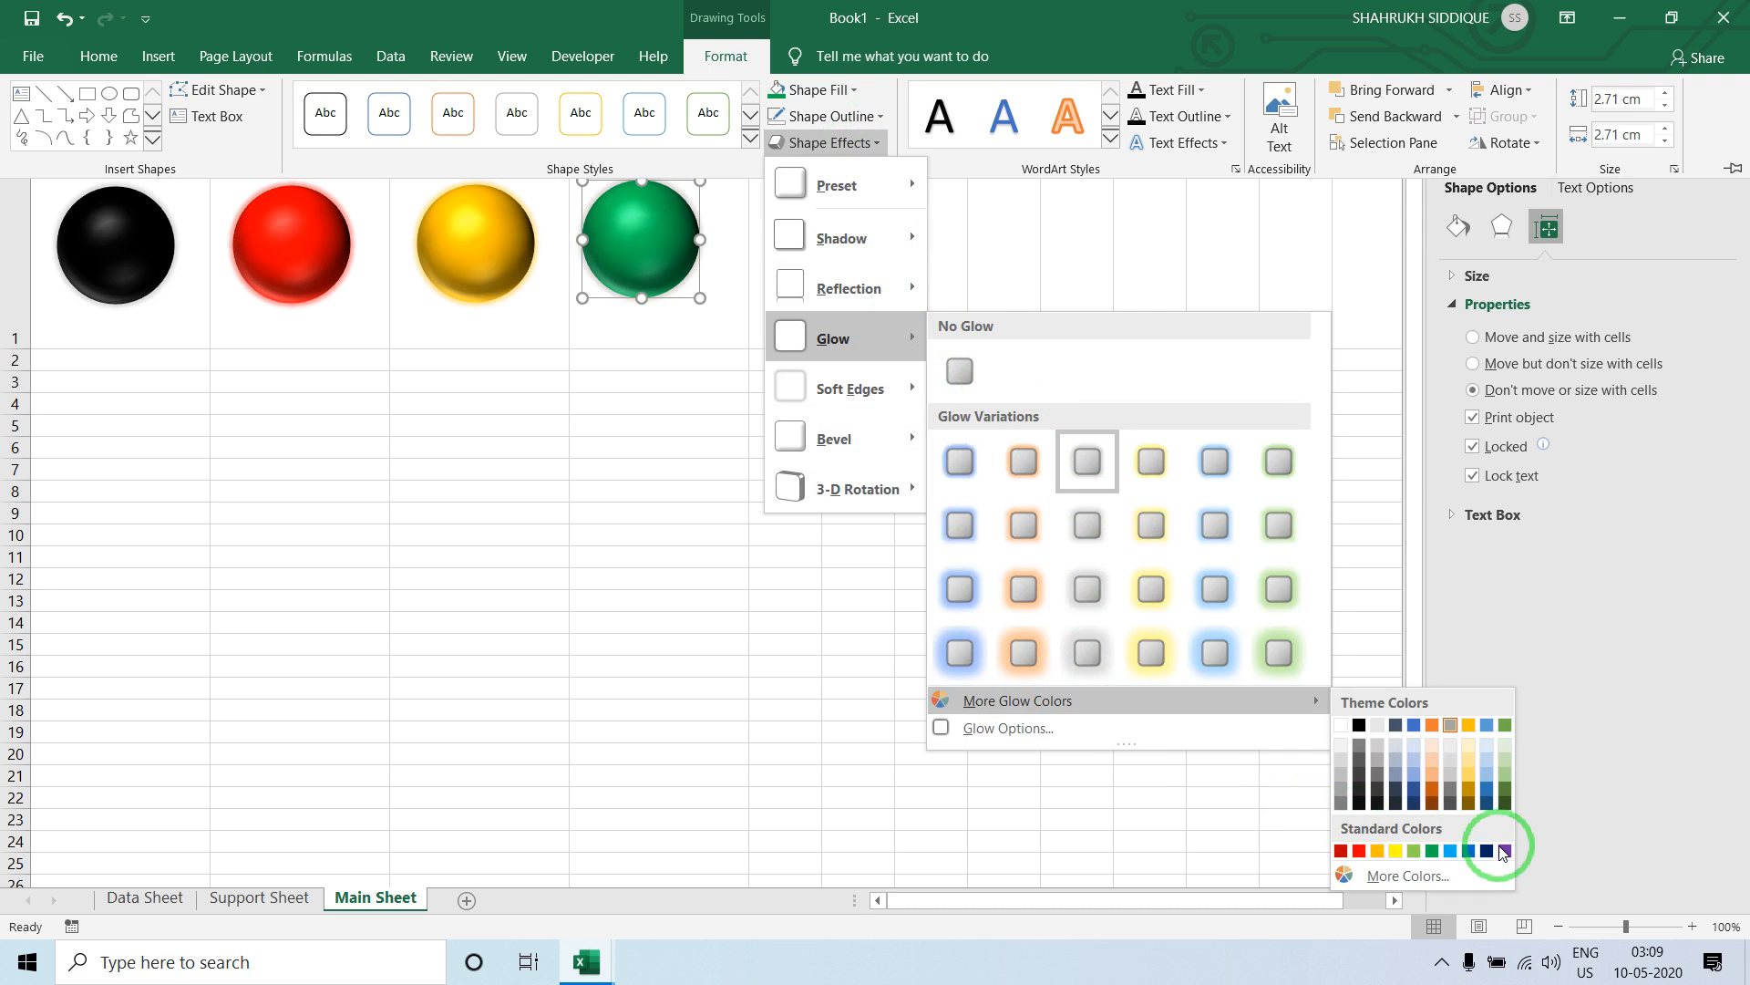
click(1432, 850)
click(766, 491)
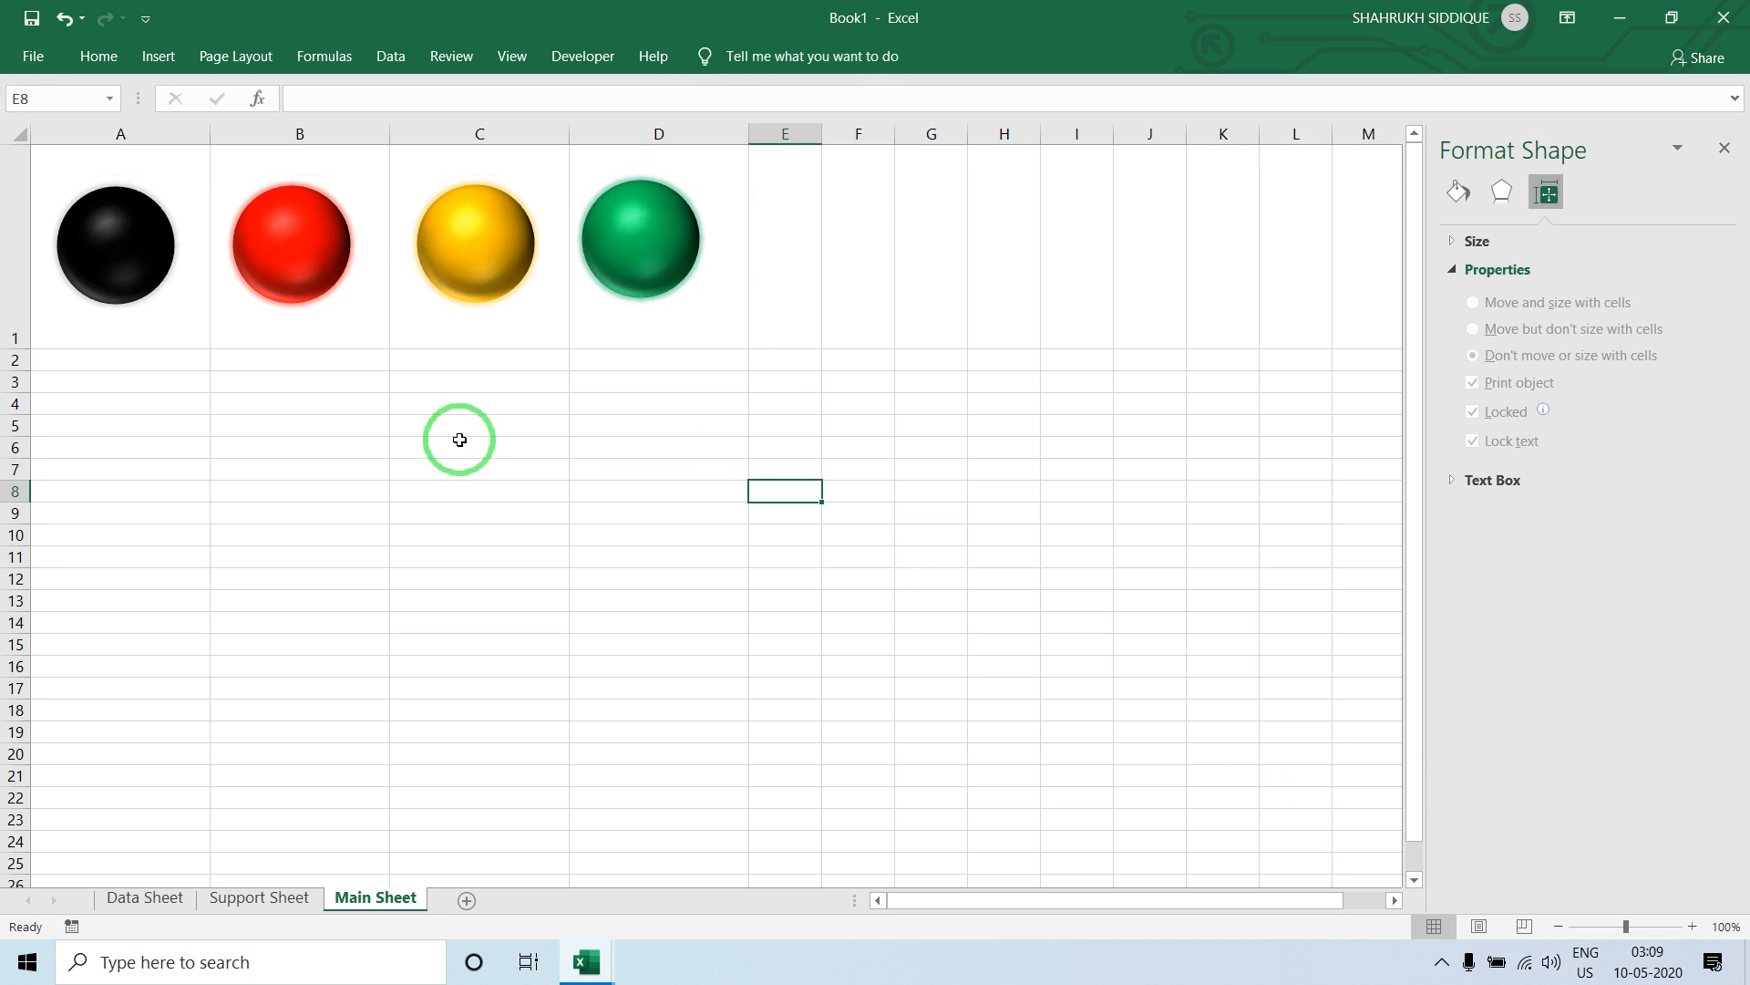
click(445, 466)
Label A13 'Date' and link A14 by formula to the Support Sheet
click(159, 594)
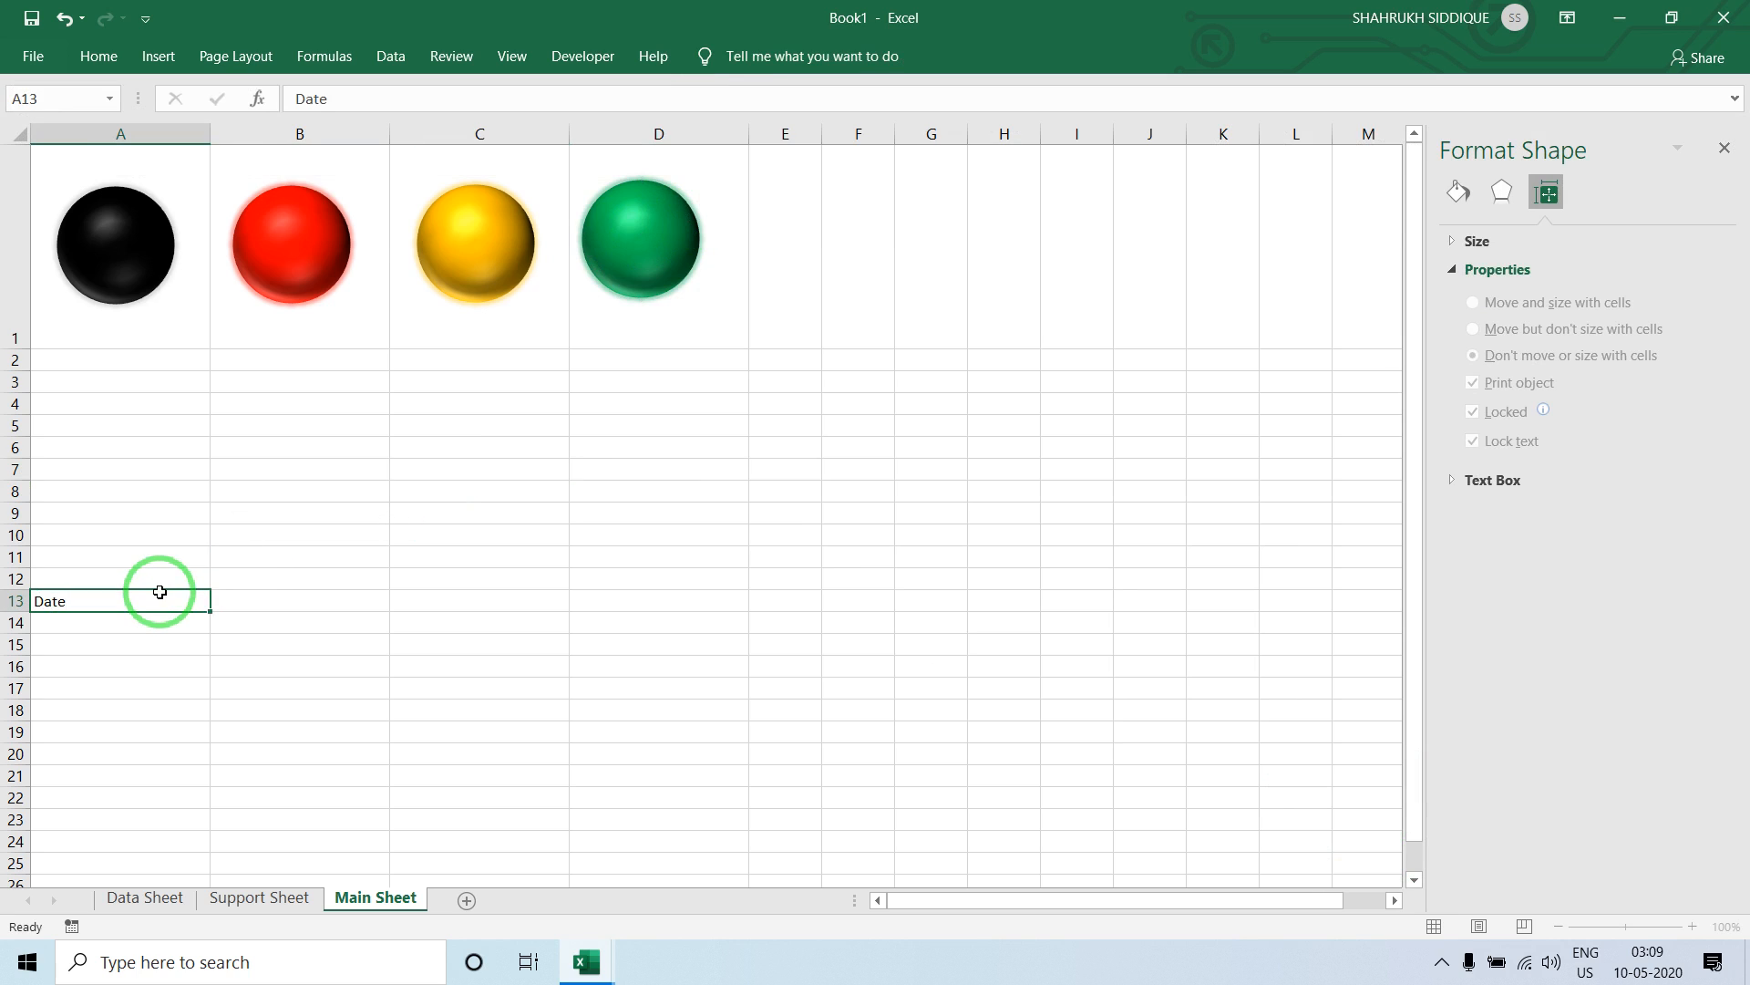
text(Date)
key(Return)
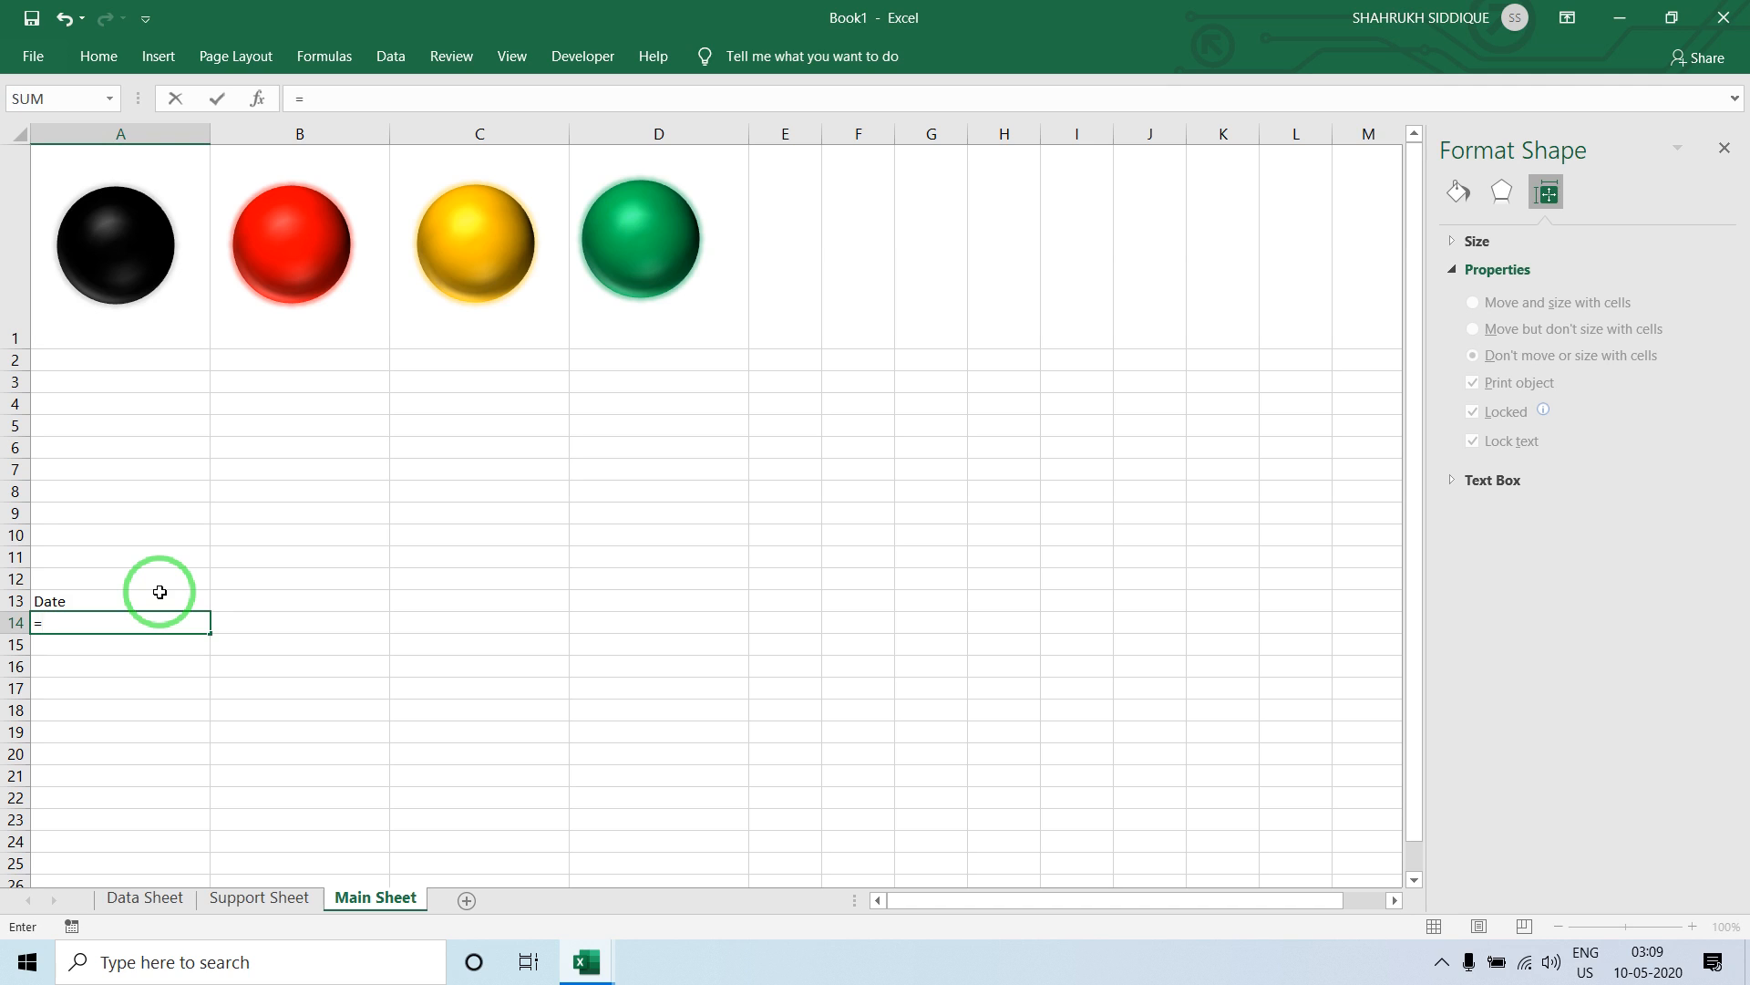
text(=)
click(230, 897)
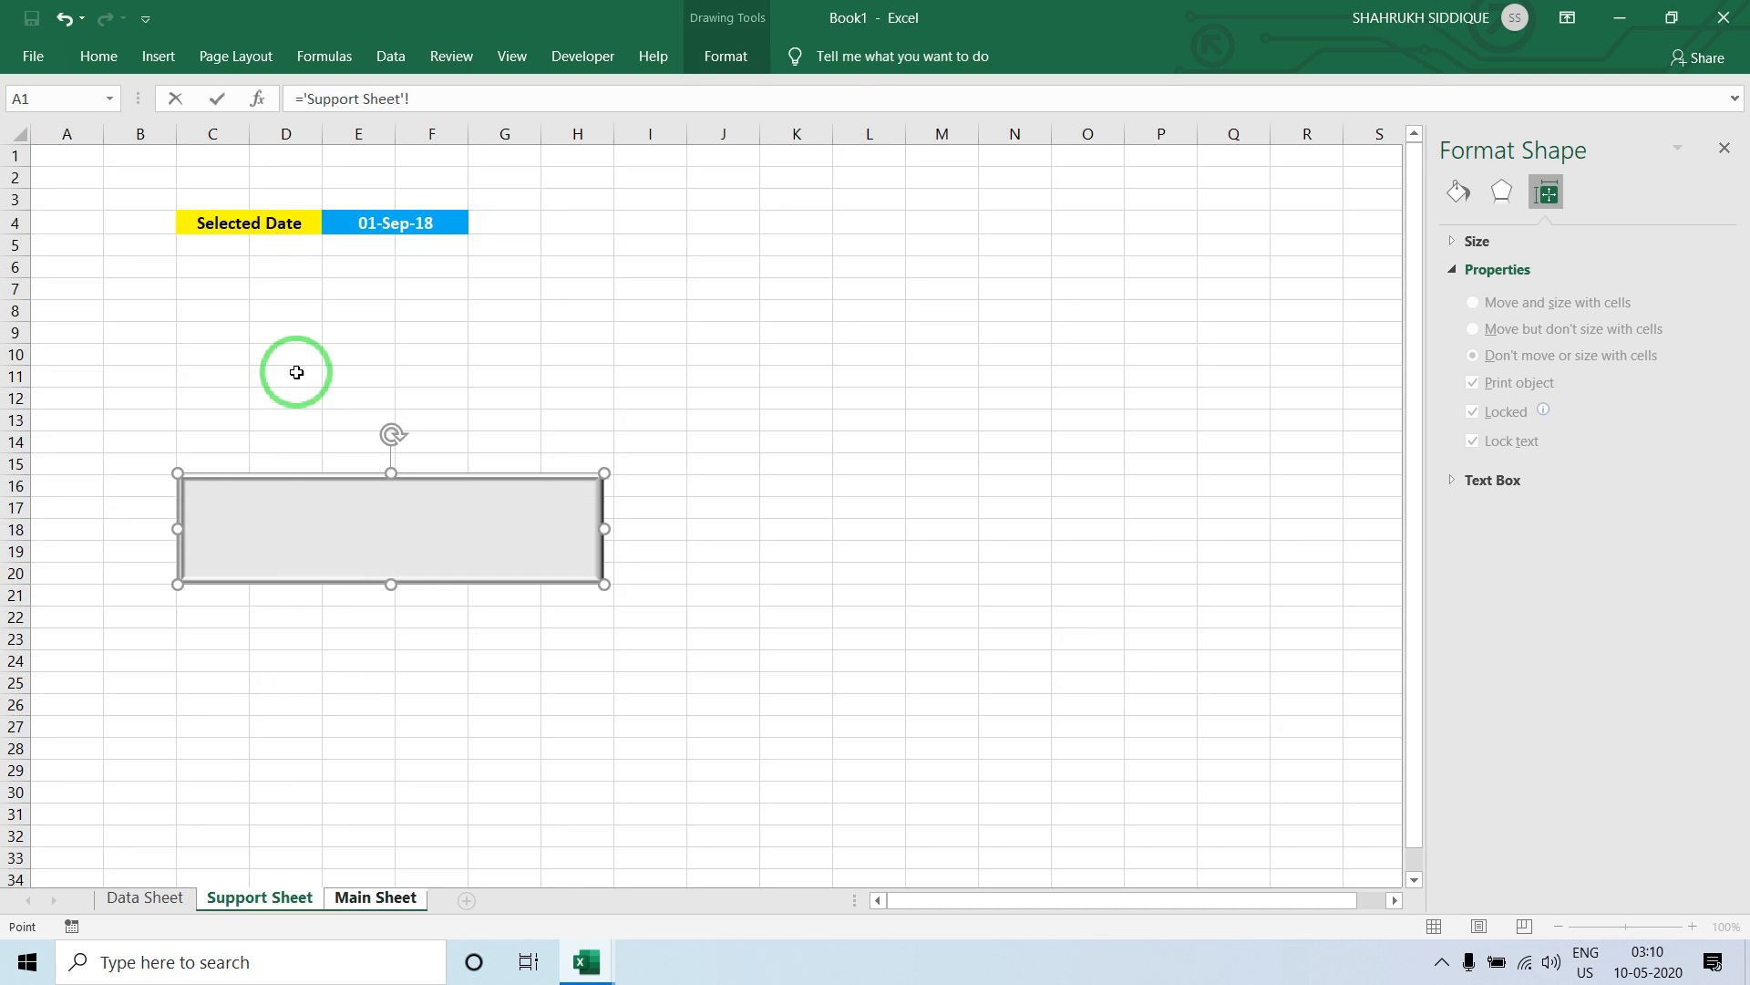
key(Return)
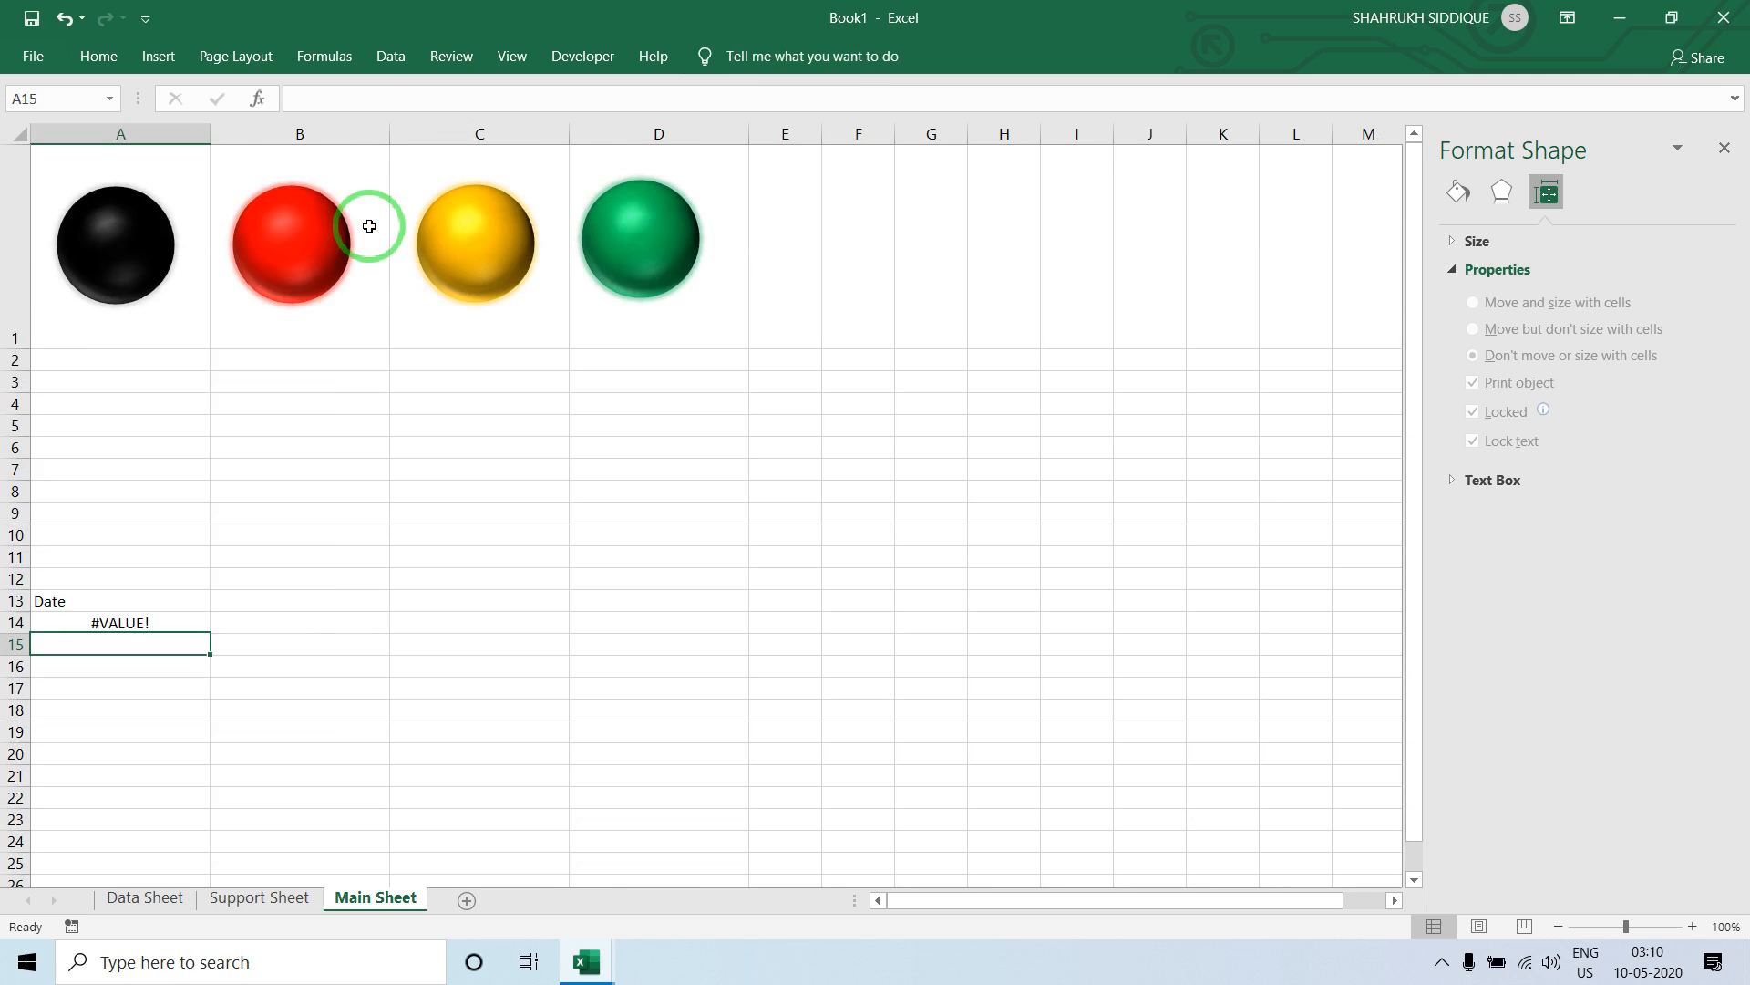
click(161, 628)
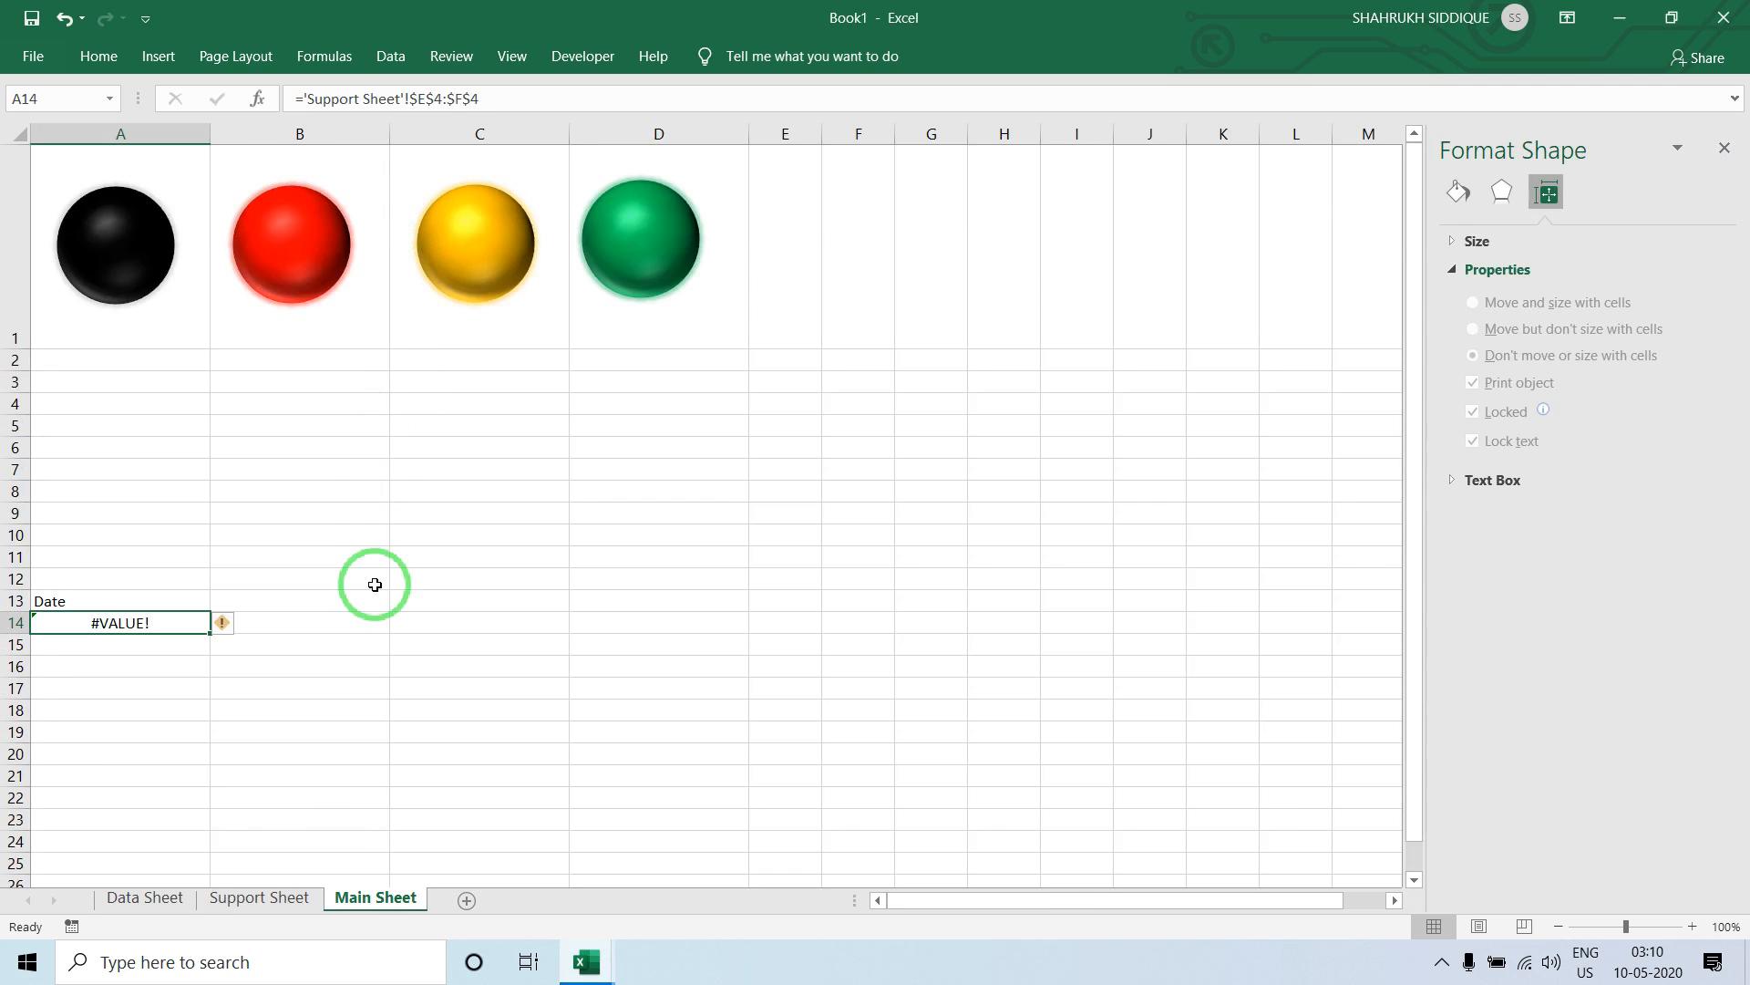
Pick 03-Sep-18 as the selected date in the Support Sheet's E4 dropdown
click(304, 896)
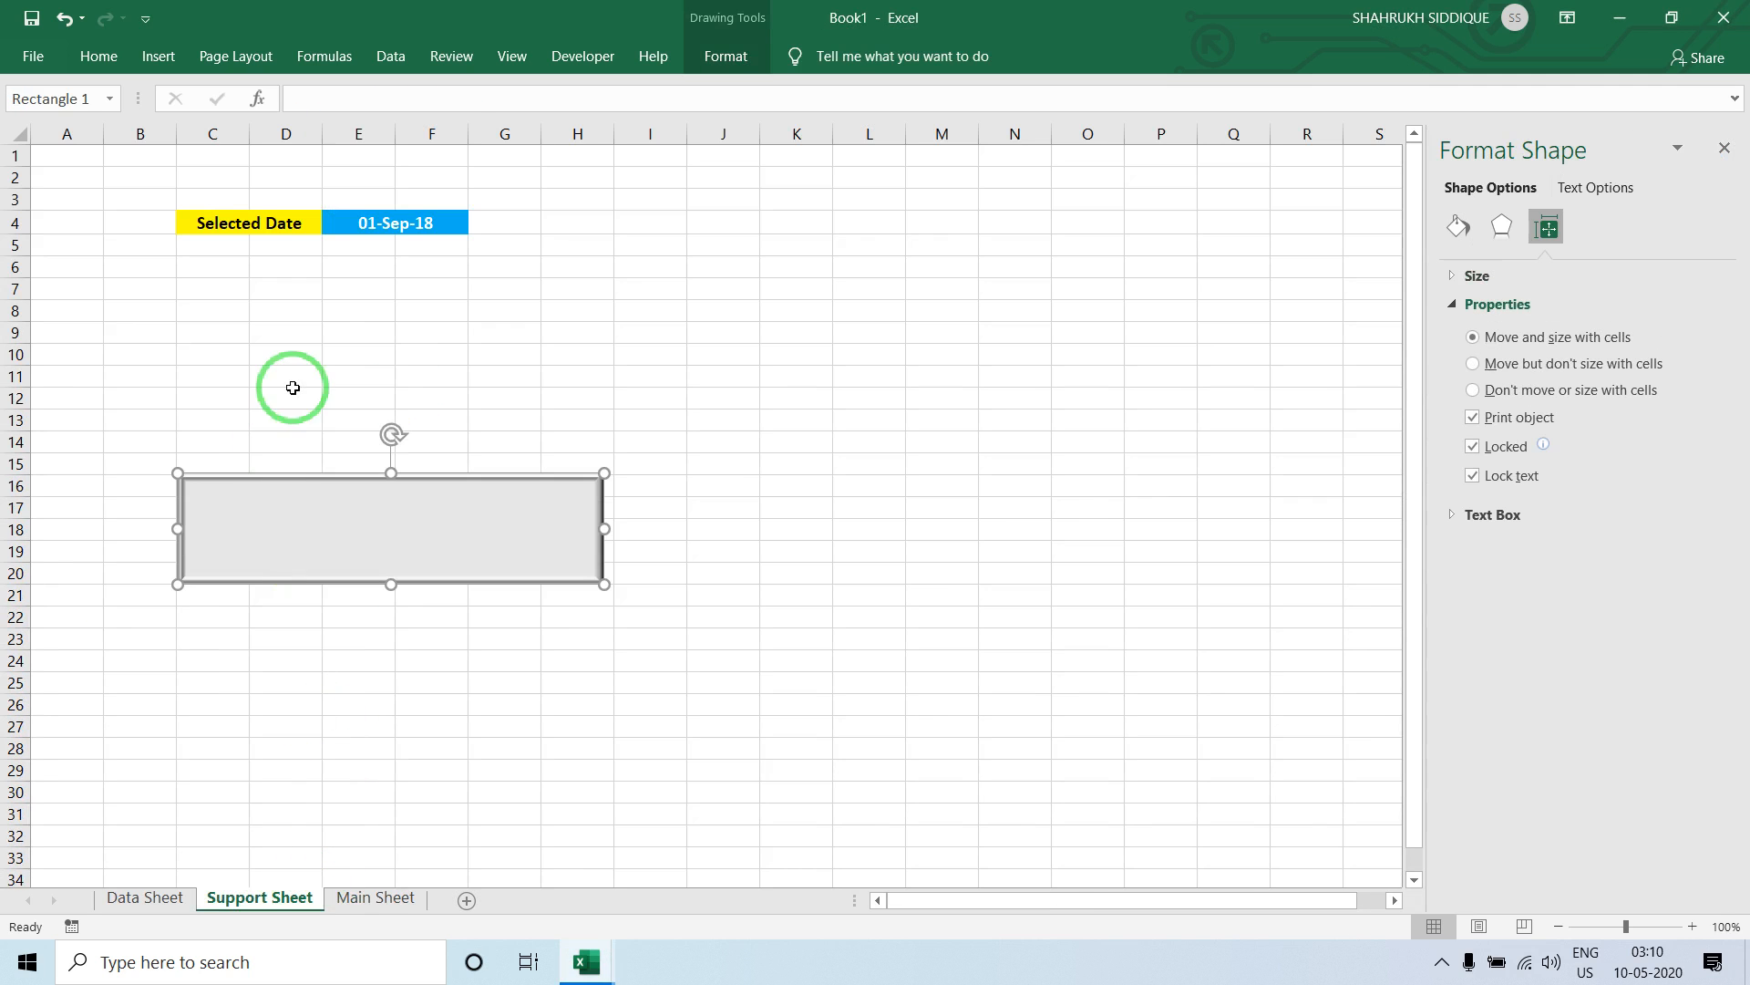
click(392, 219)
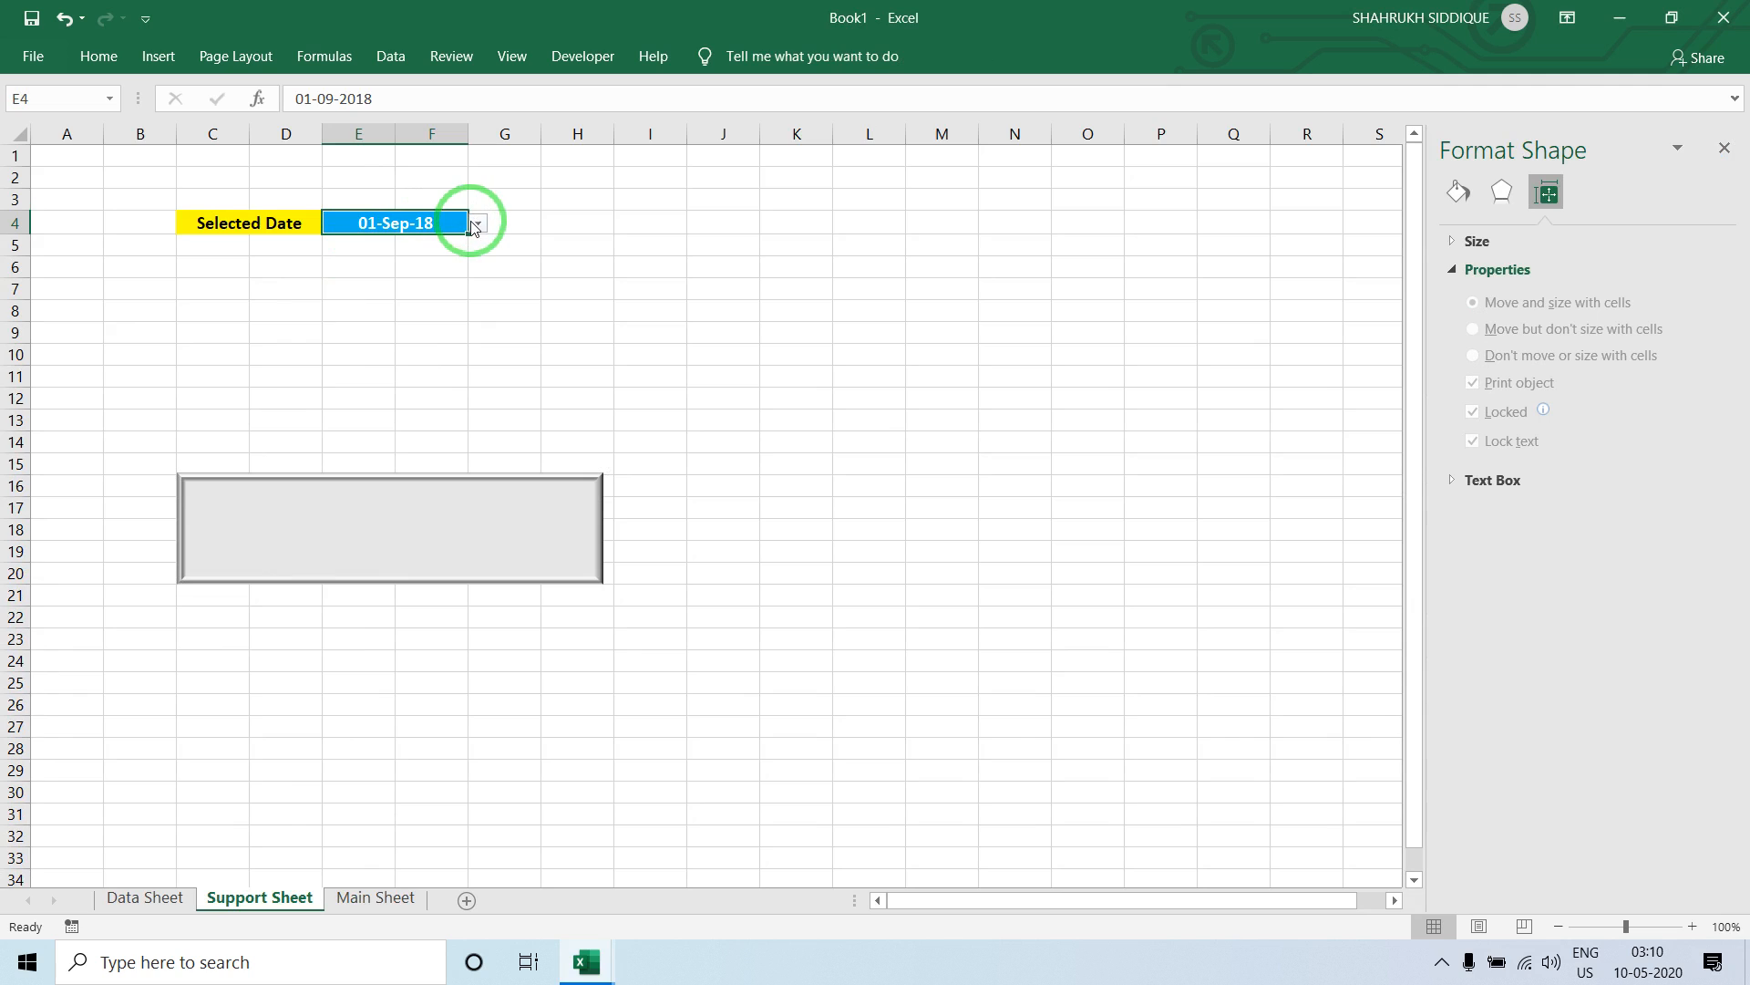
click(475, 227)
click(390, 272)
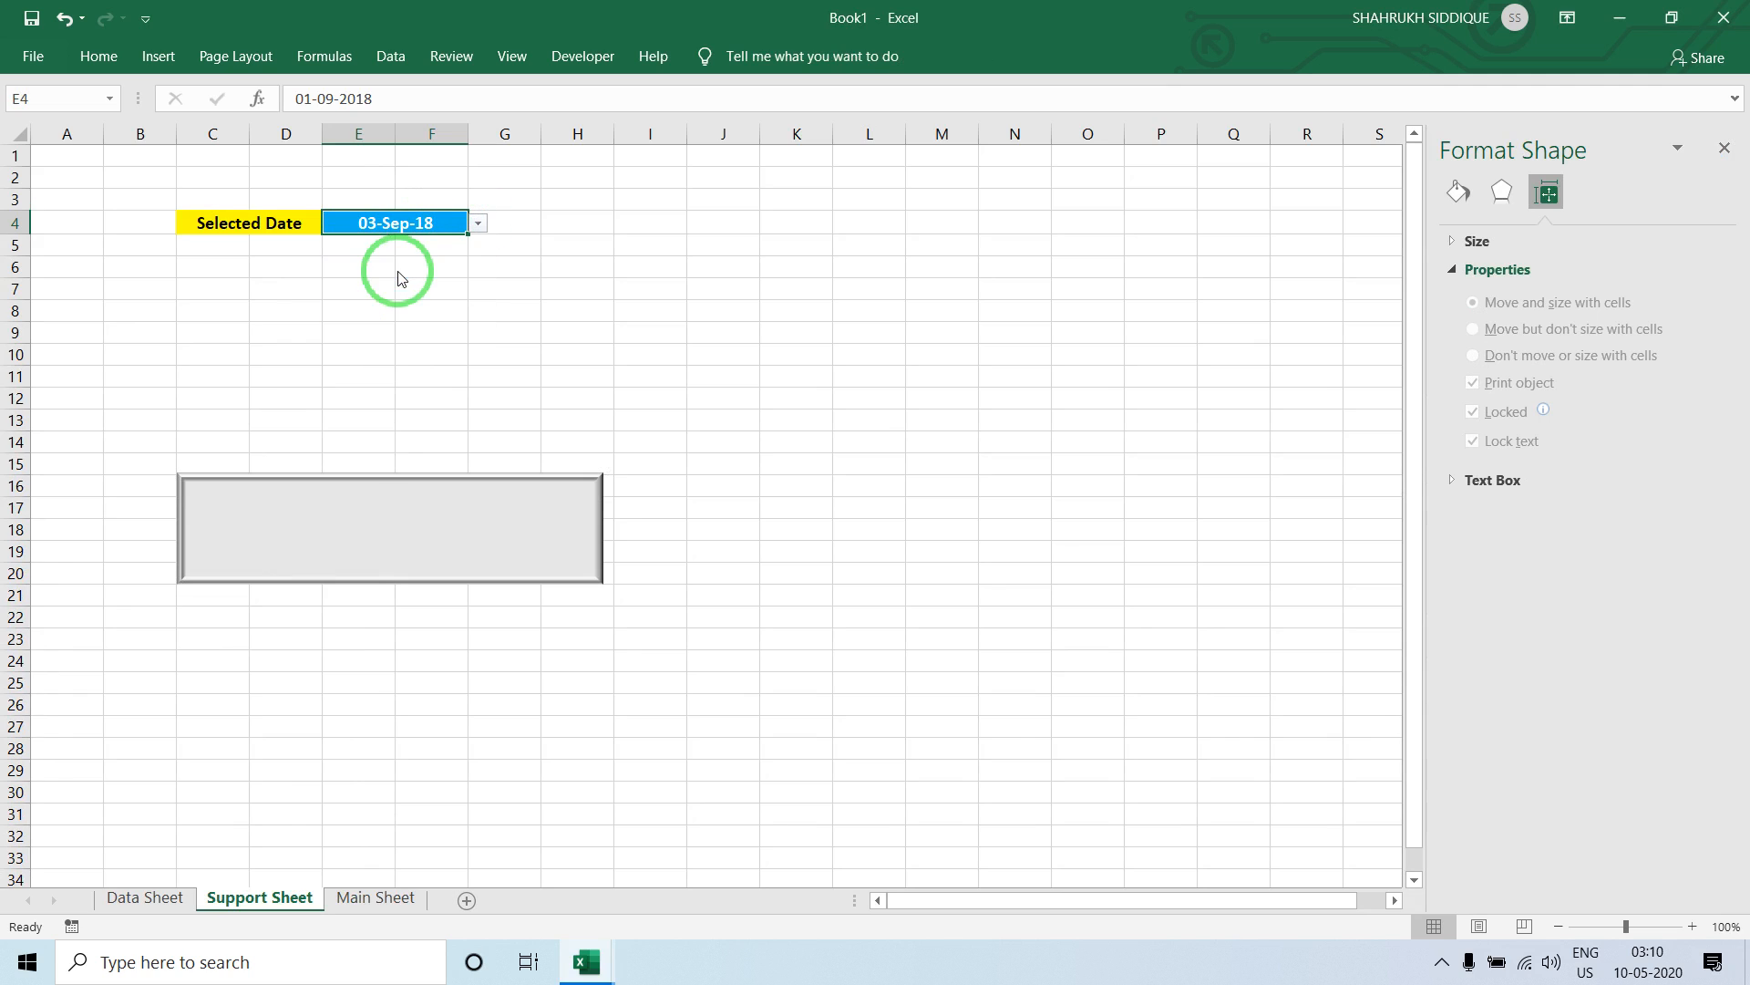
click(364, 907)
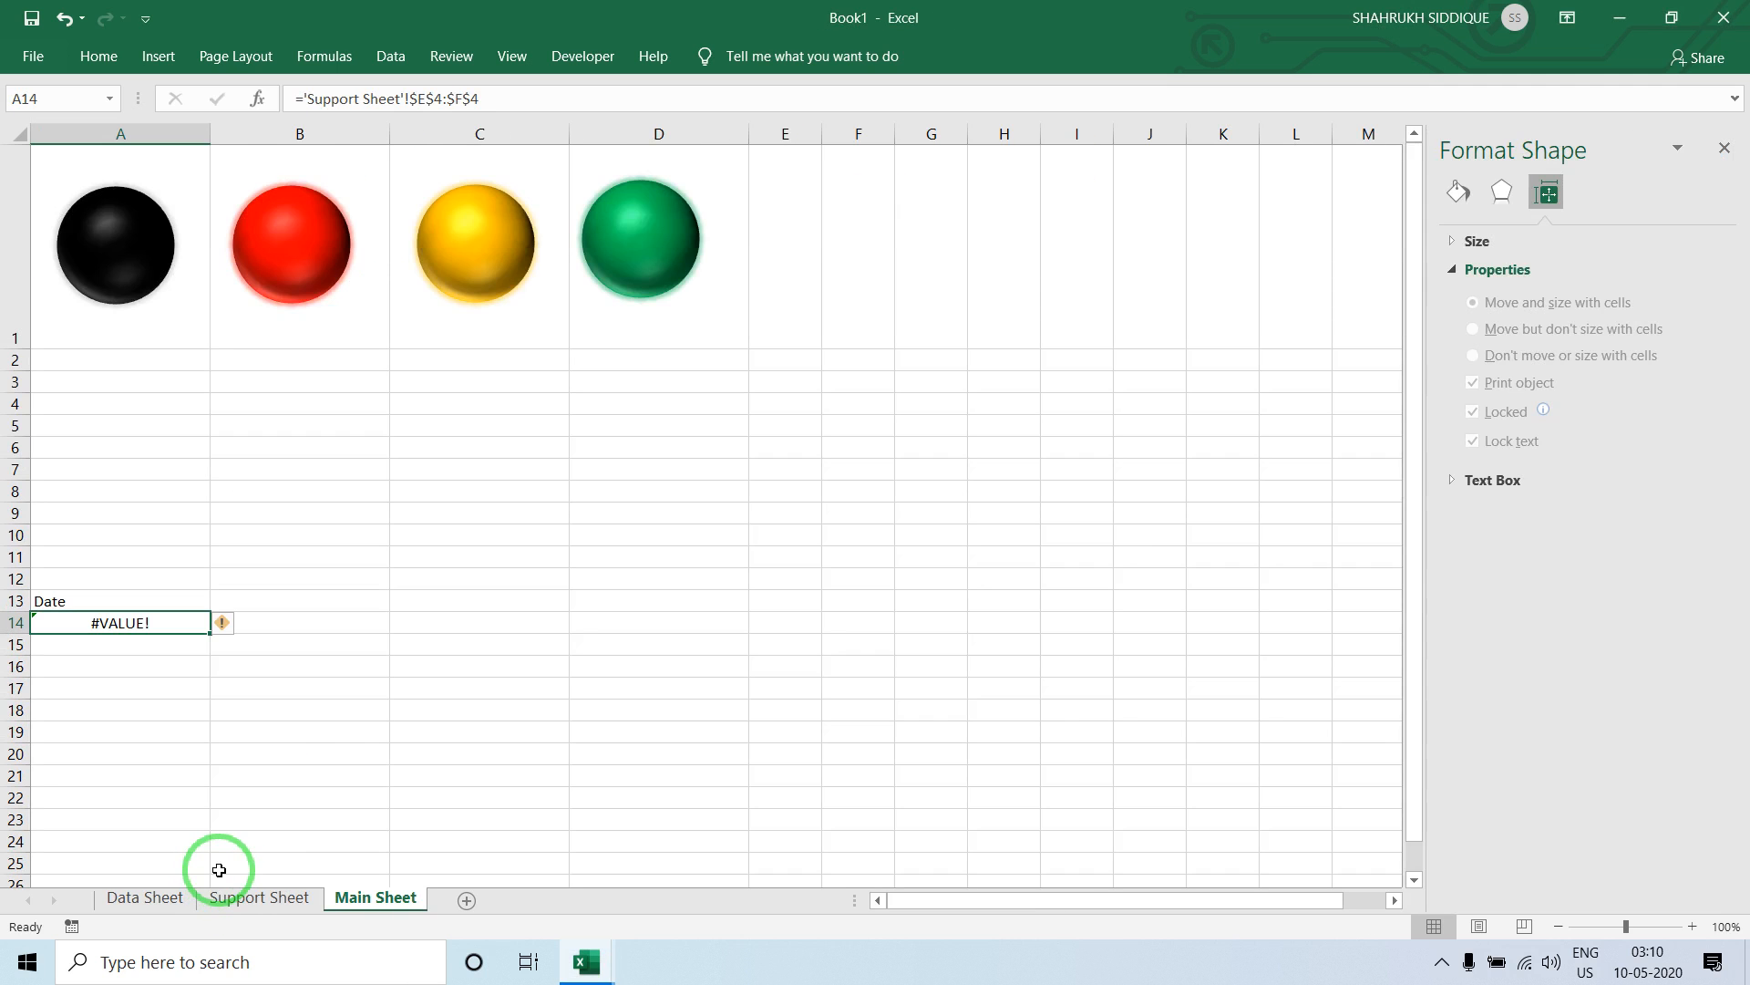
click(258, 898)
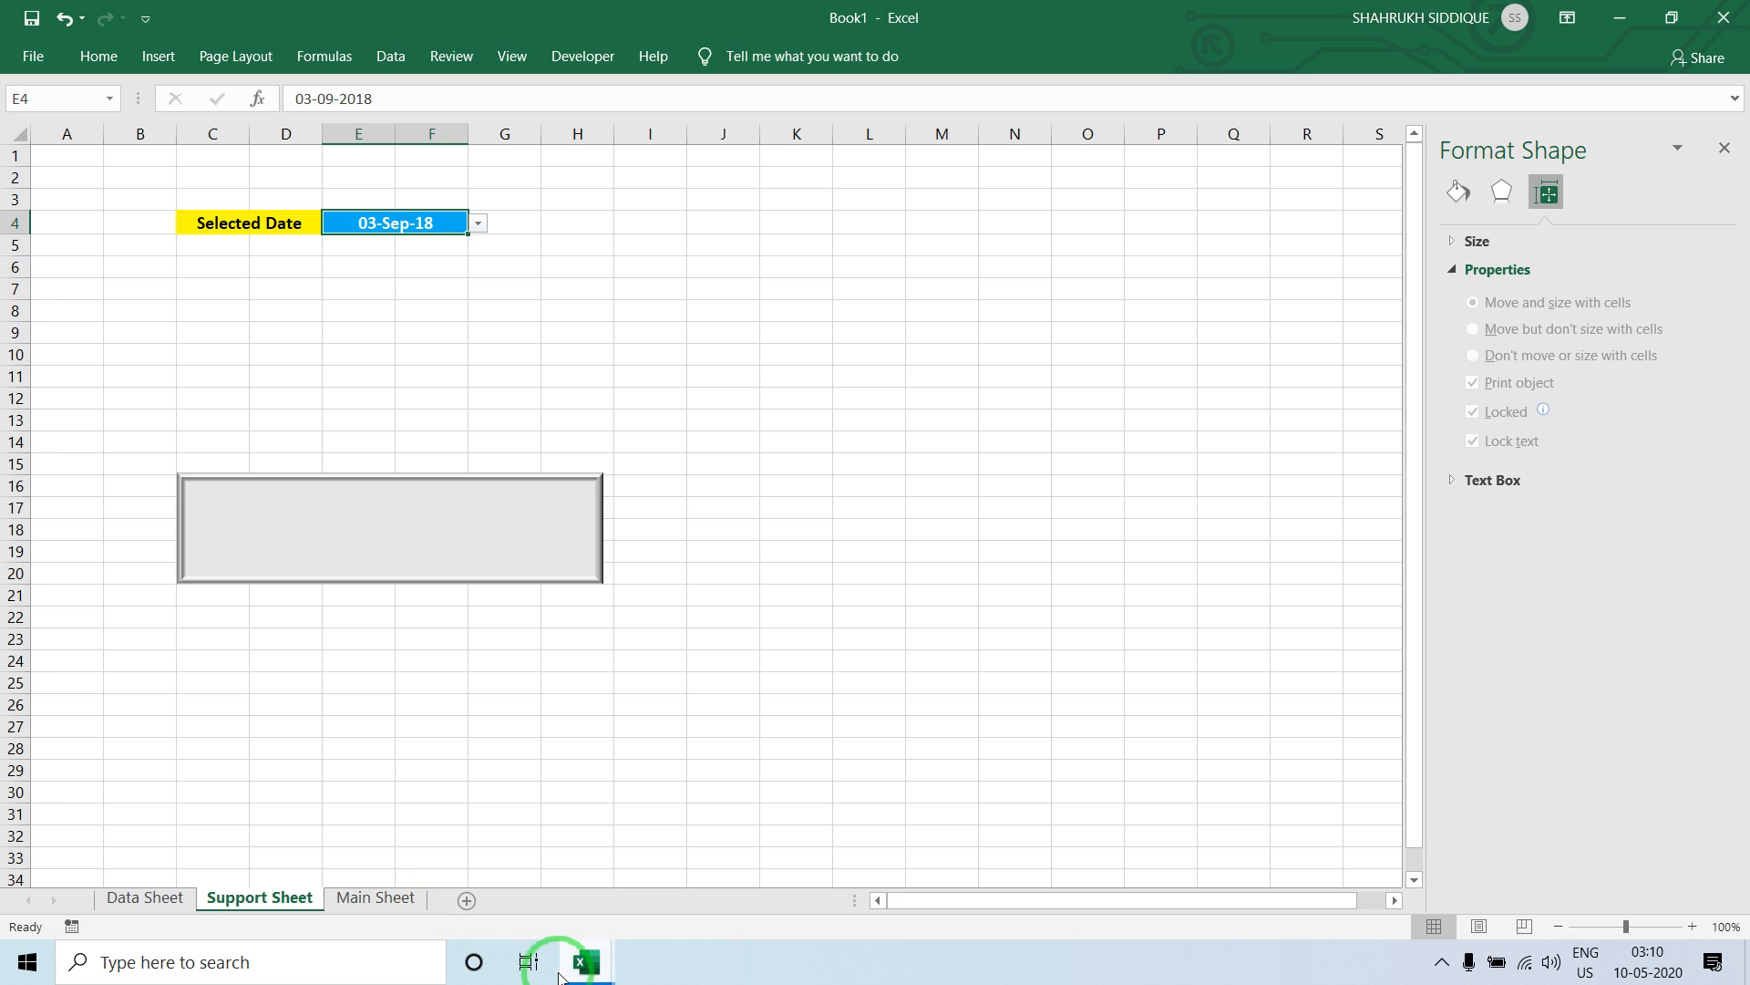
Close the 3D-Indicator-in-Excel workbook without saving its changes
click(559, 975)
click(496, 867)
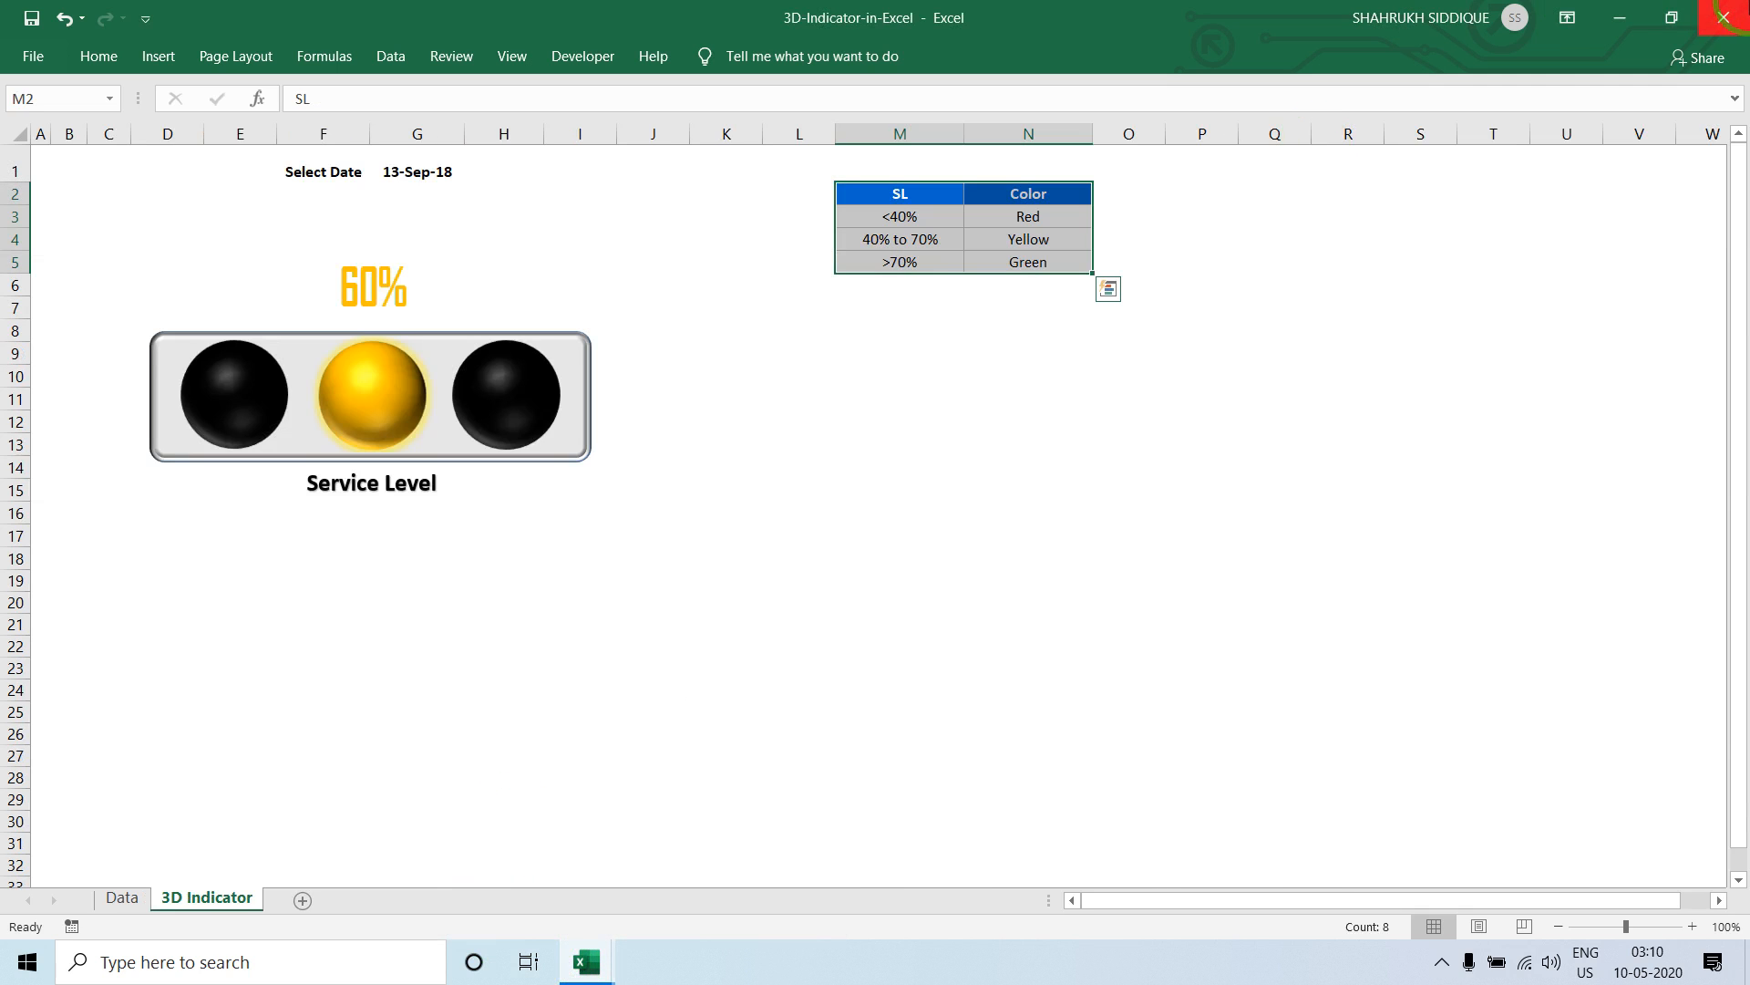
click(1723, 17)
click(884, 505)
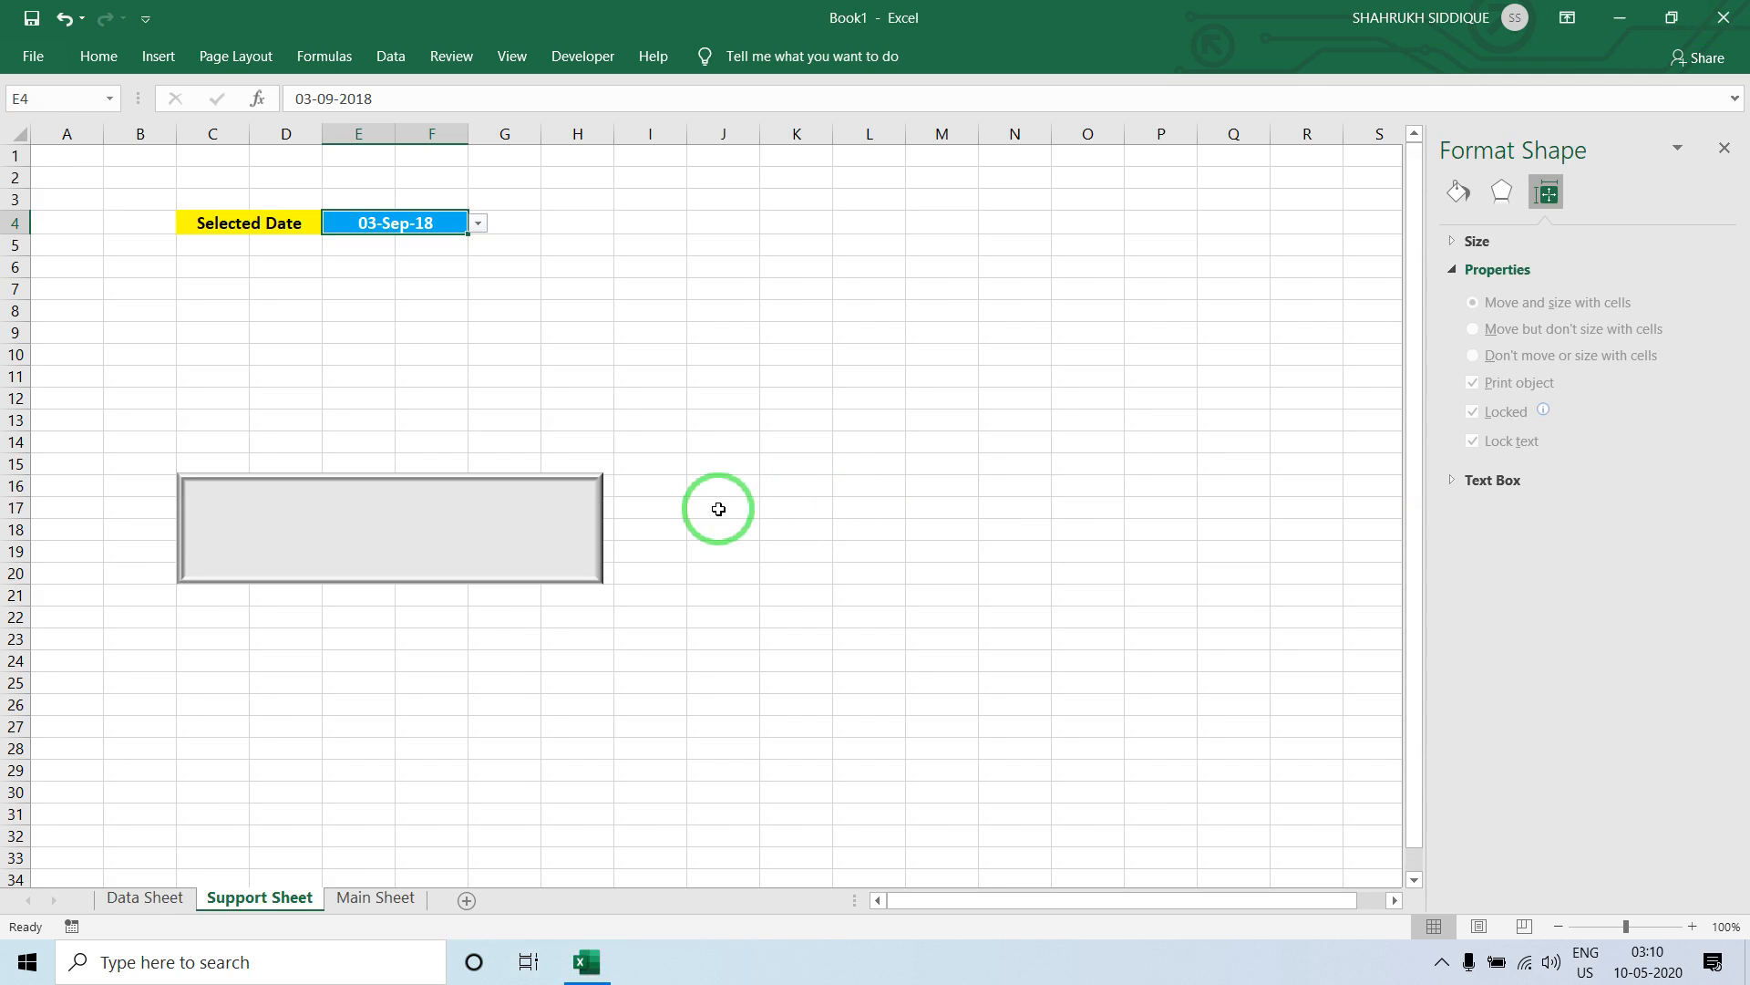
Correct and re-enter the A14 formula on the Main Sheet
click(387, 896)
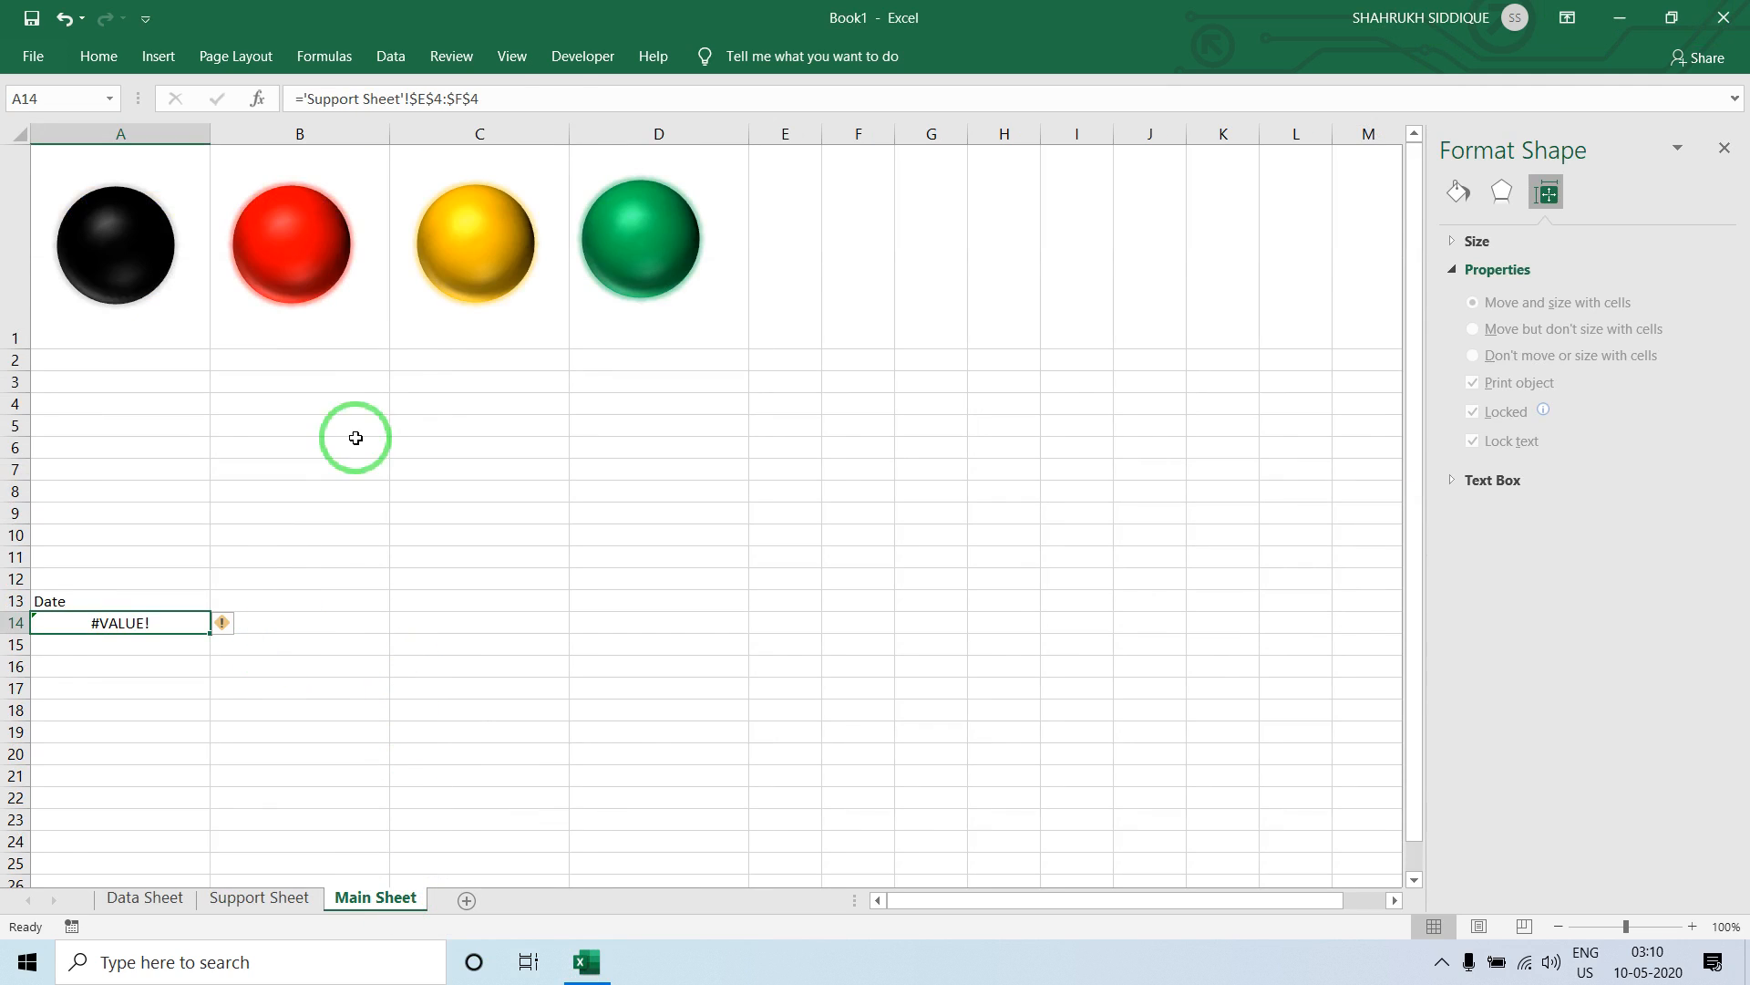
click(514, 96)
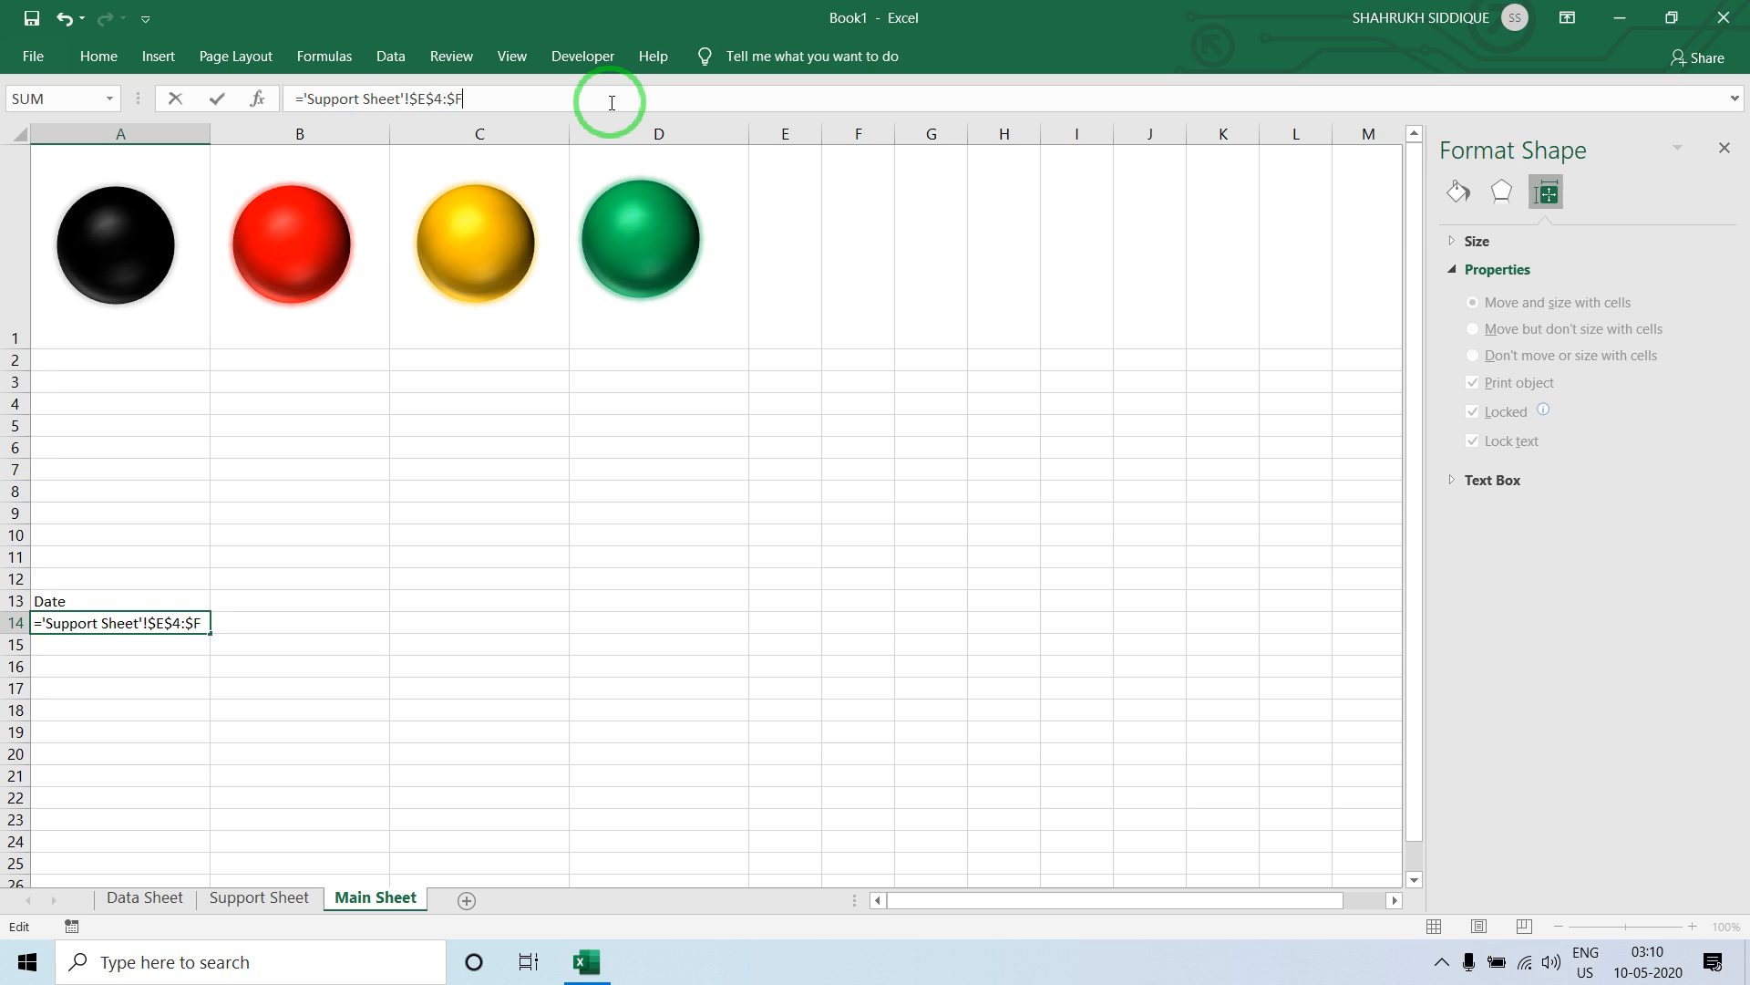
key(ctrl+Return)
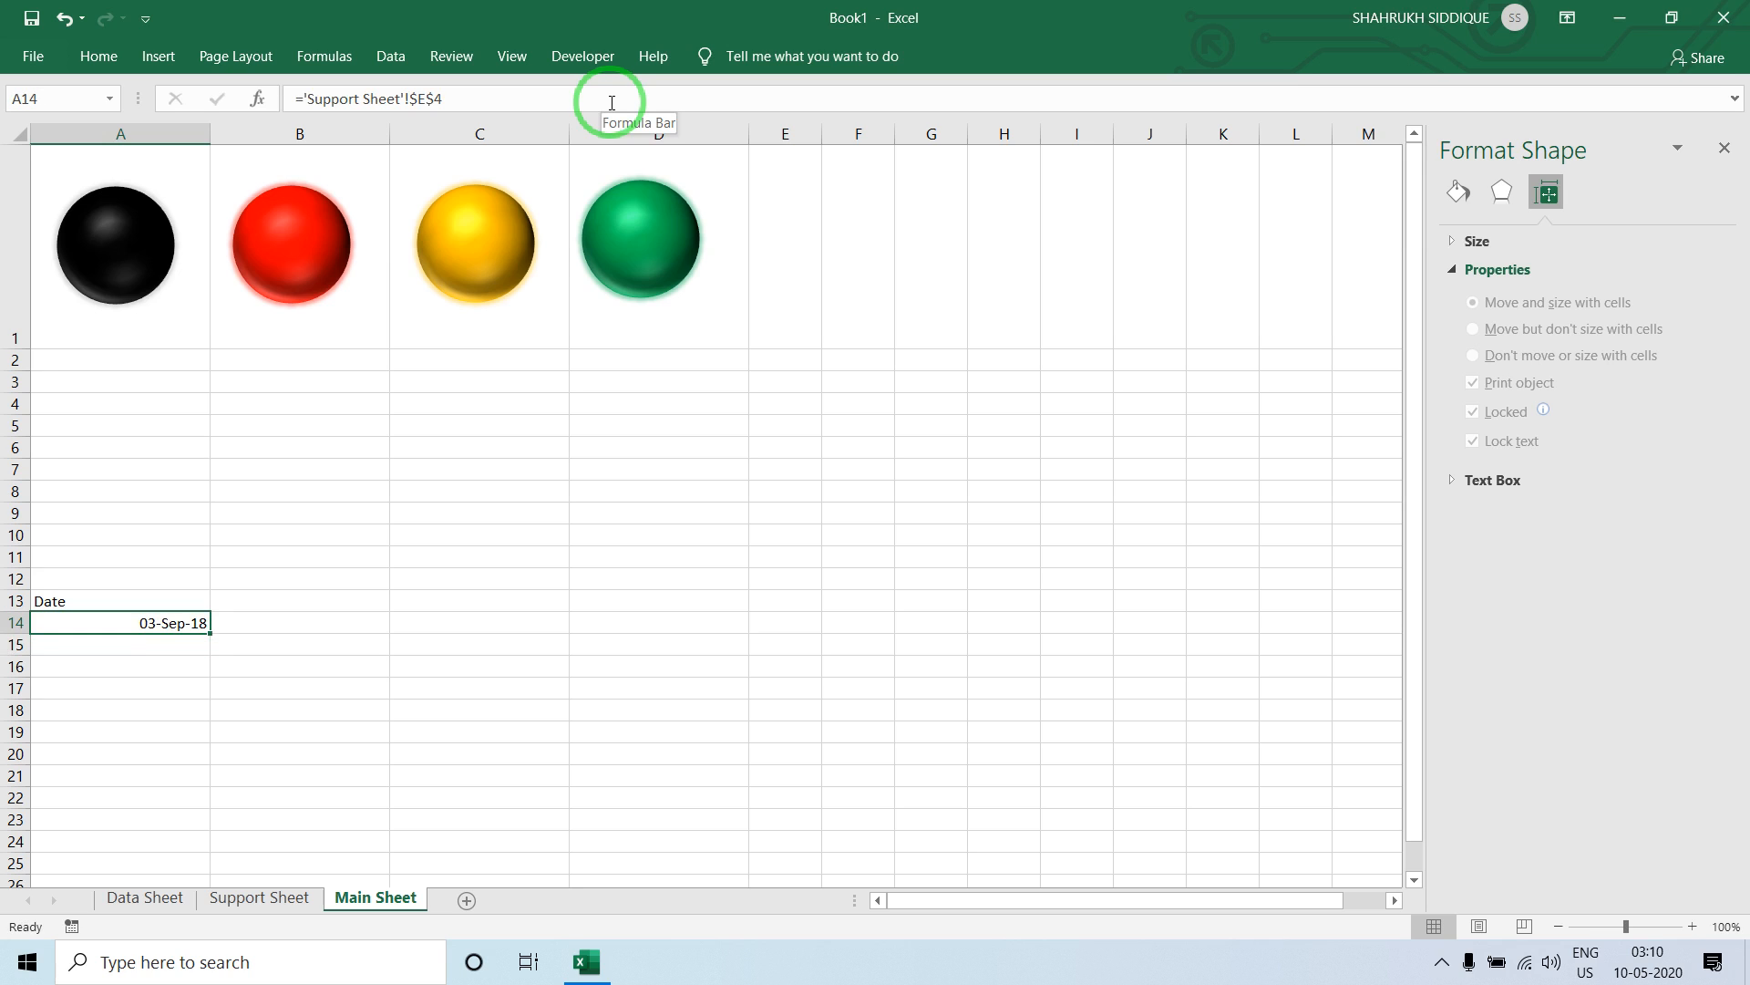
Make the date in A14 centred, bold and a larger font size
click(125, 56)
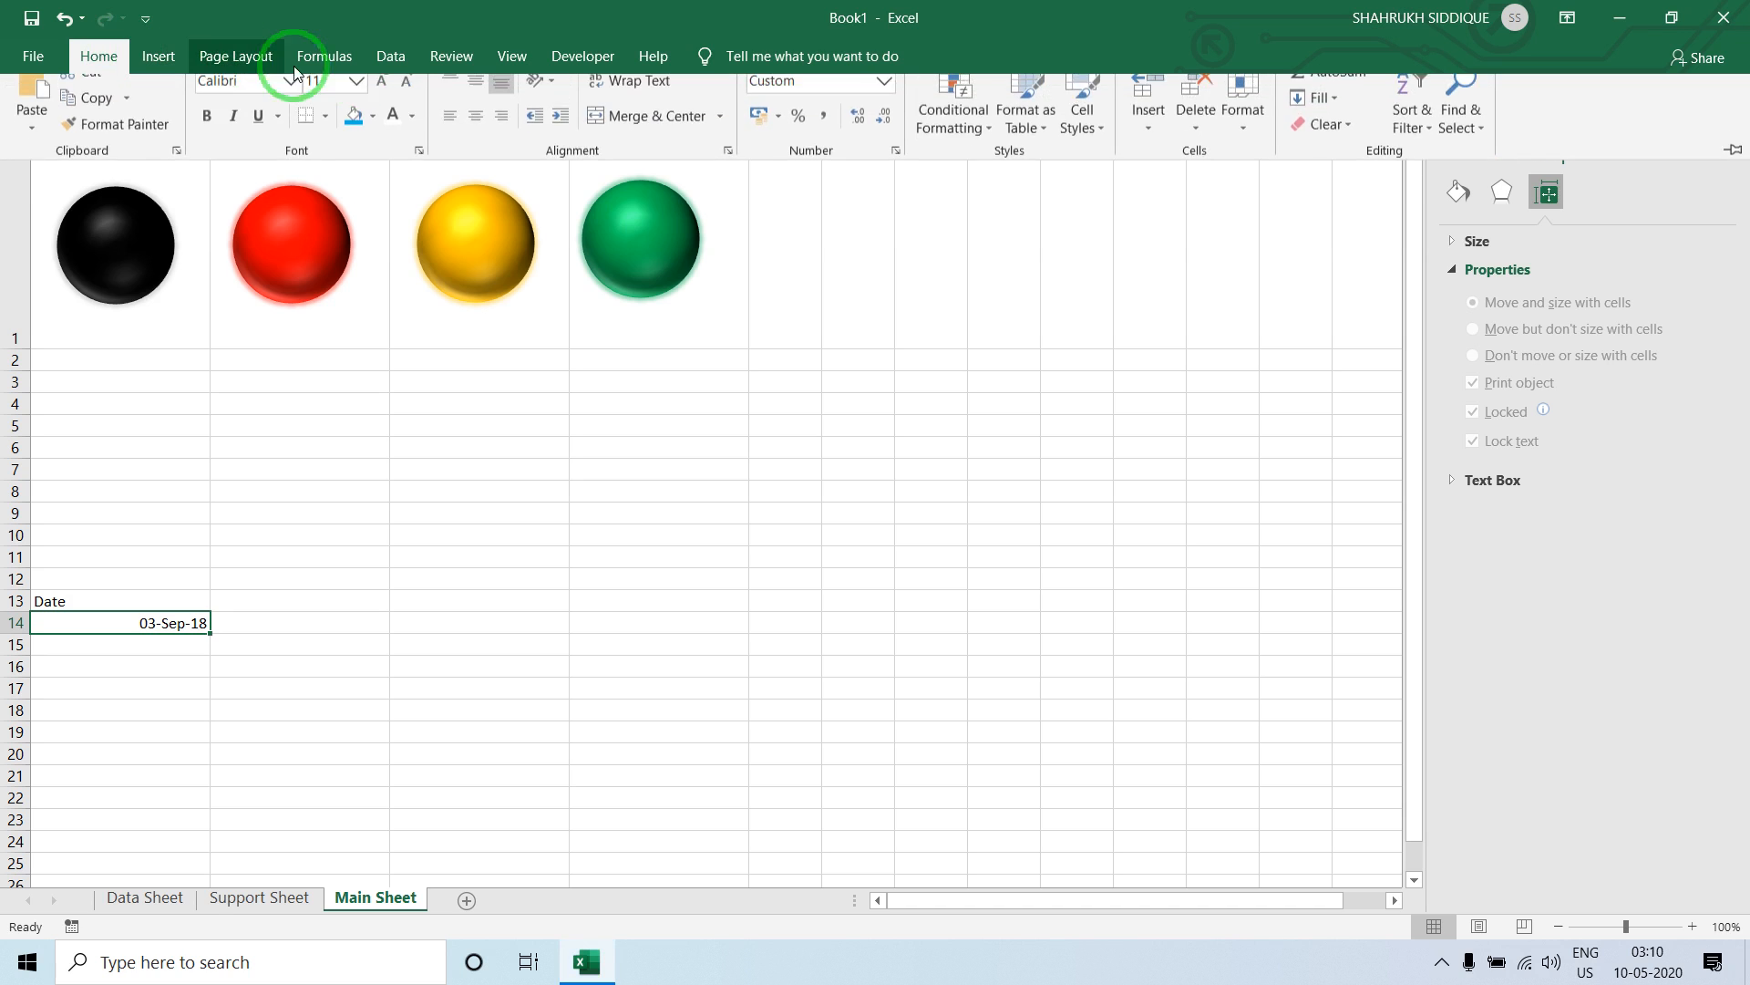
click(477, 134)
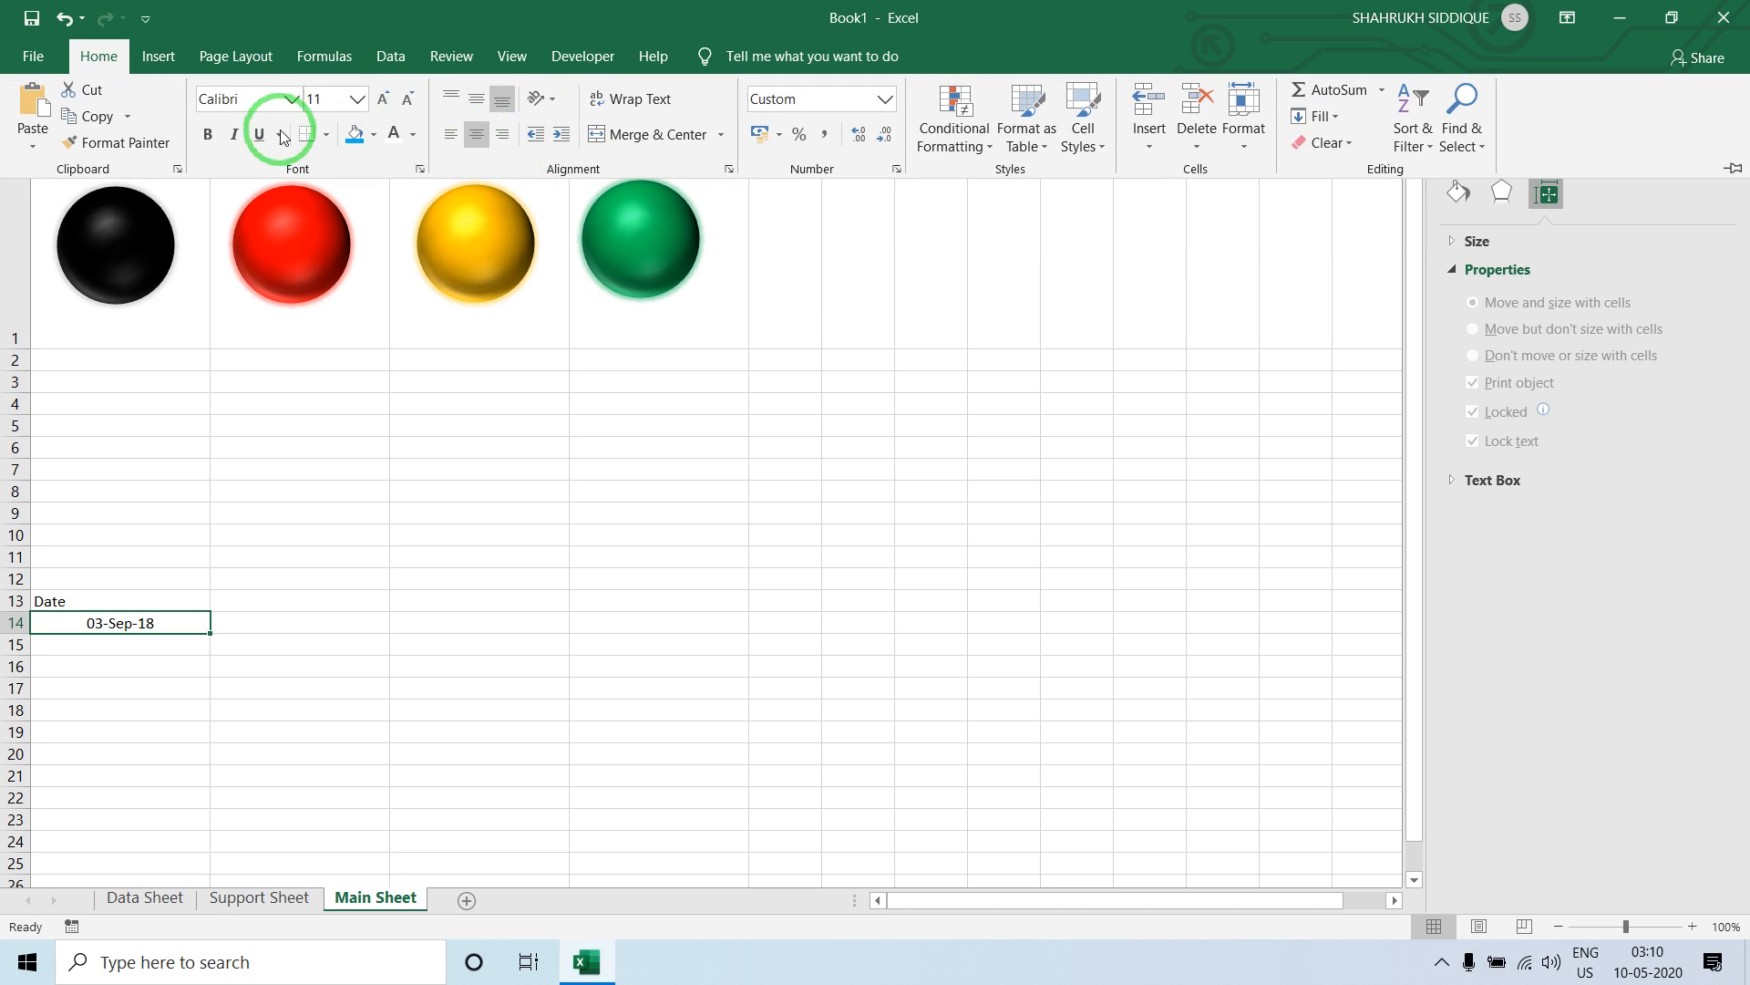
click(217, 125)
click(252, 100)
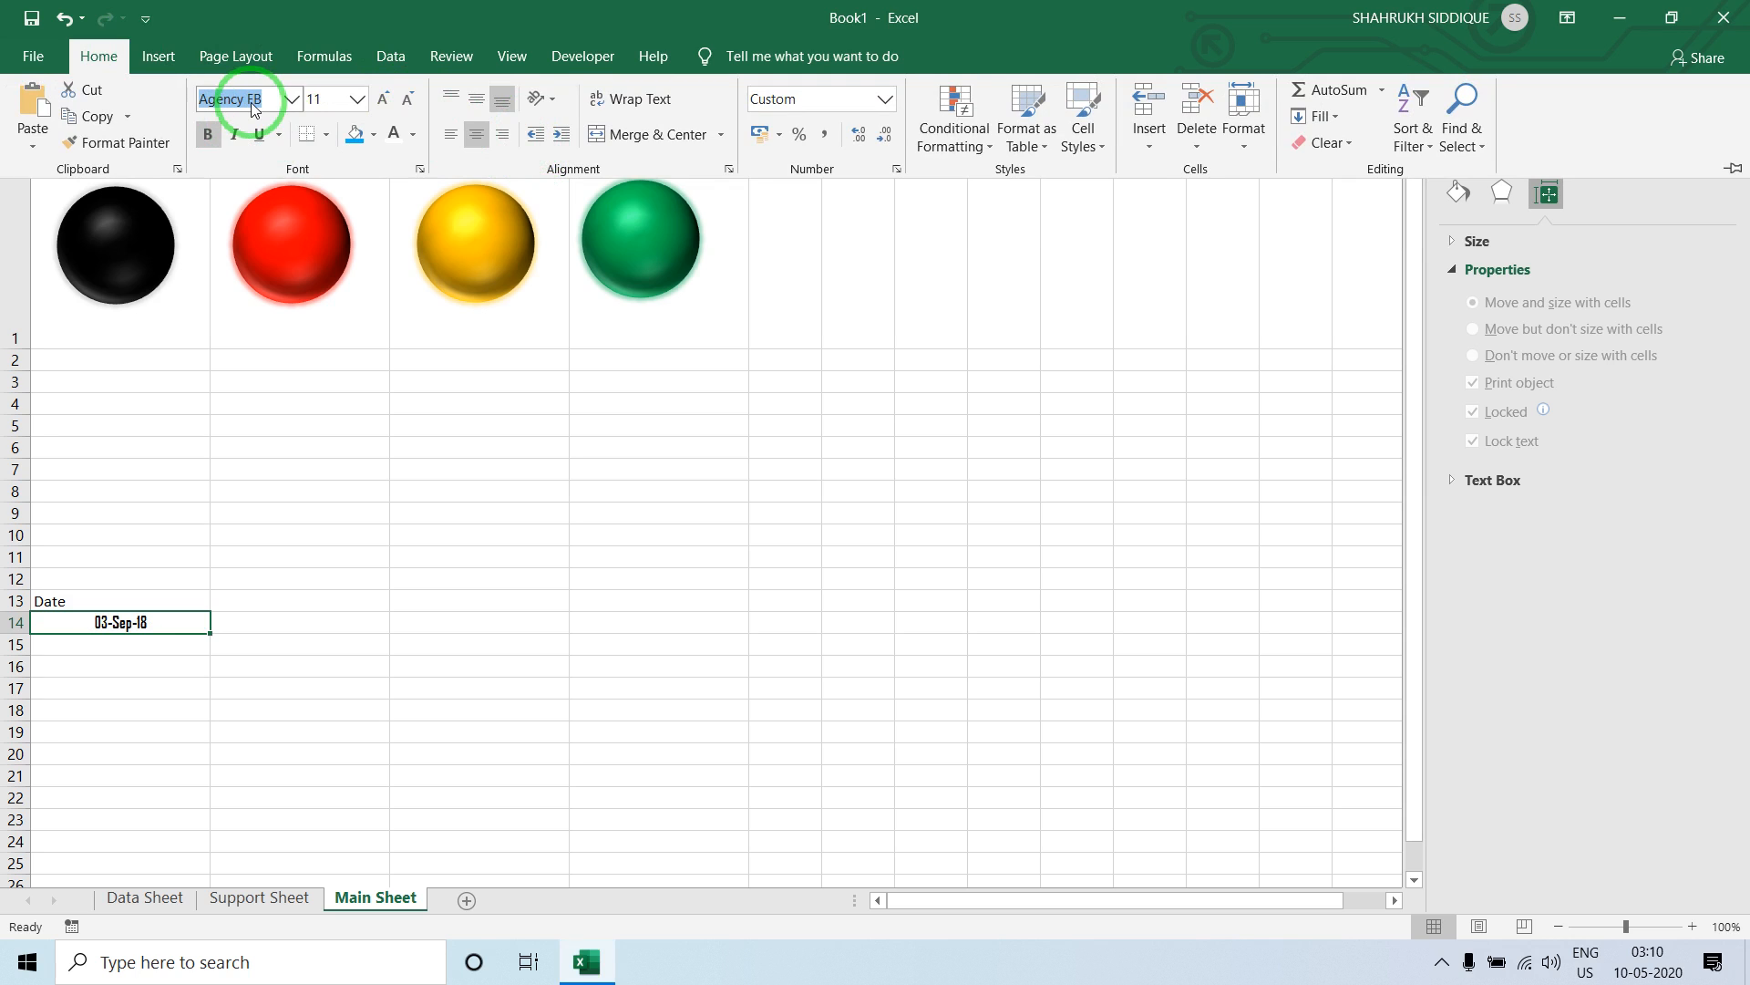
click(379, 99)
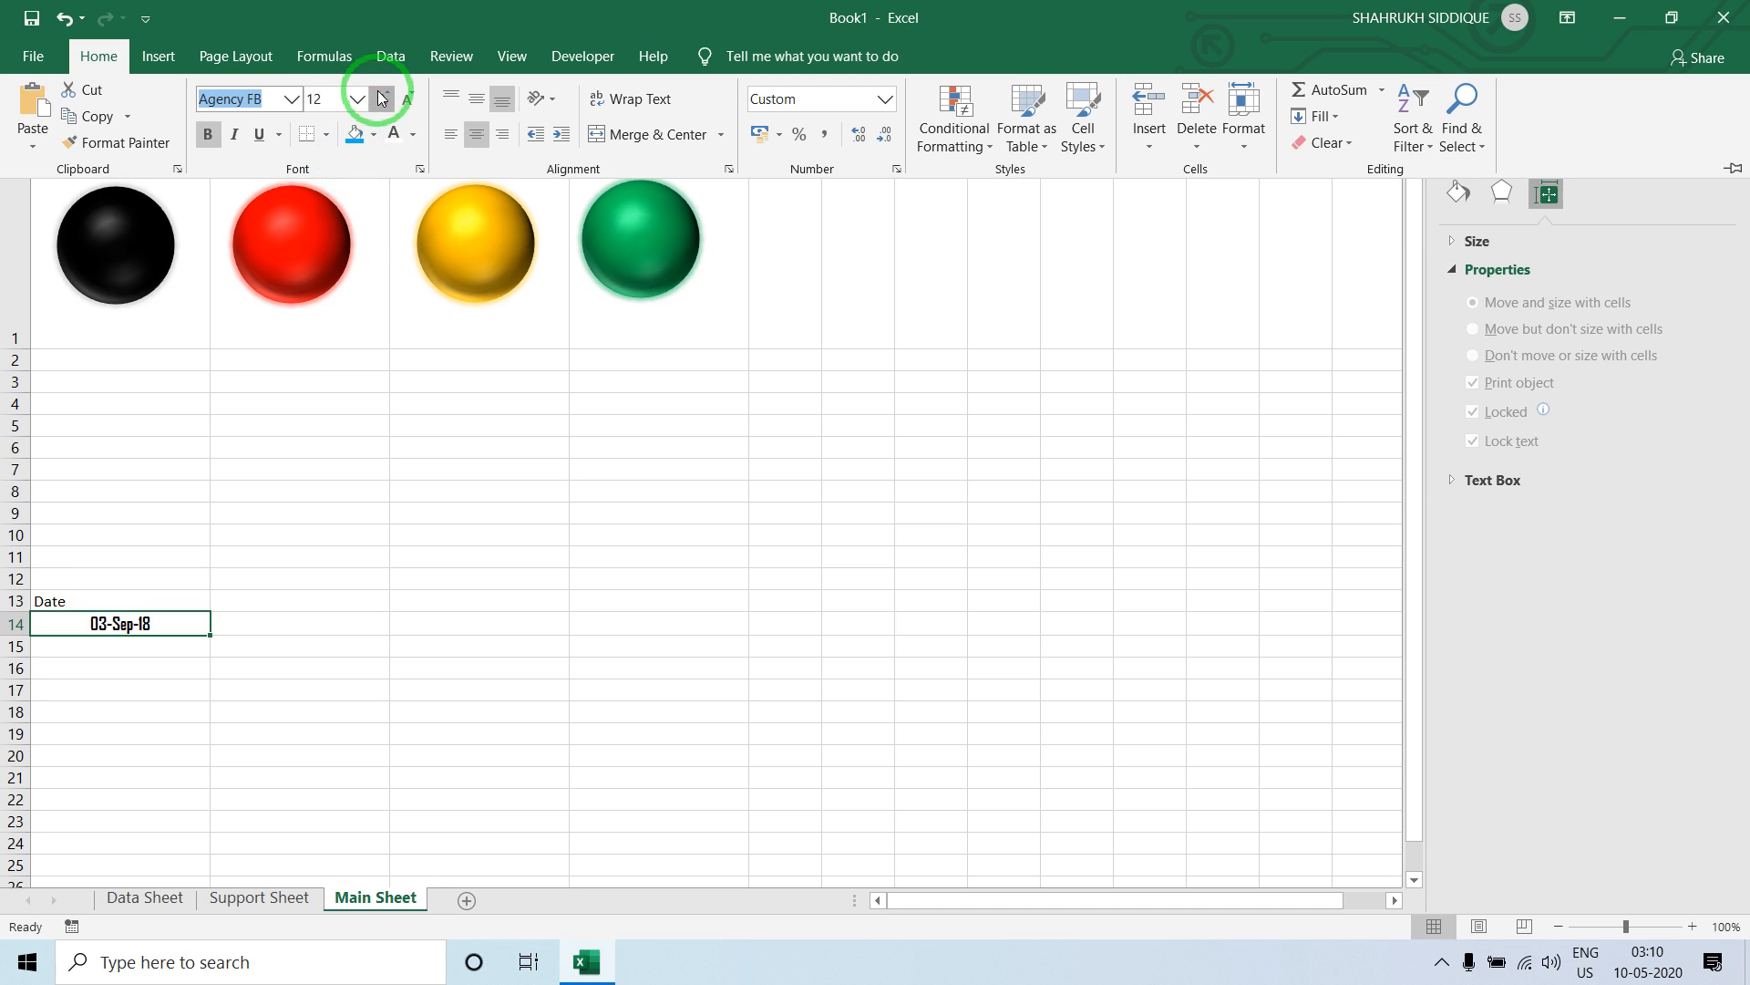
Copy A14's formatting onto the Date heading in A13 with Format Painter
click(102, 592)
click(107, 601)
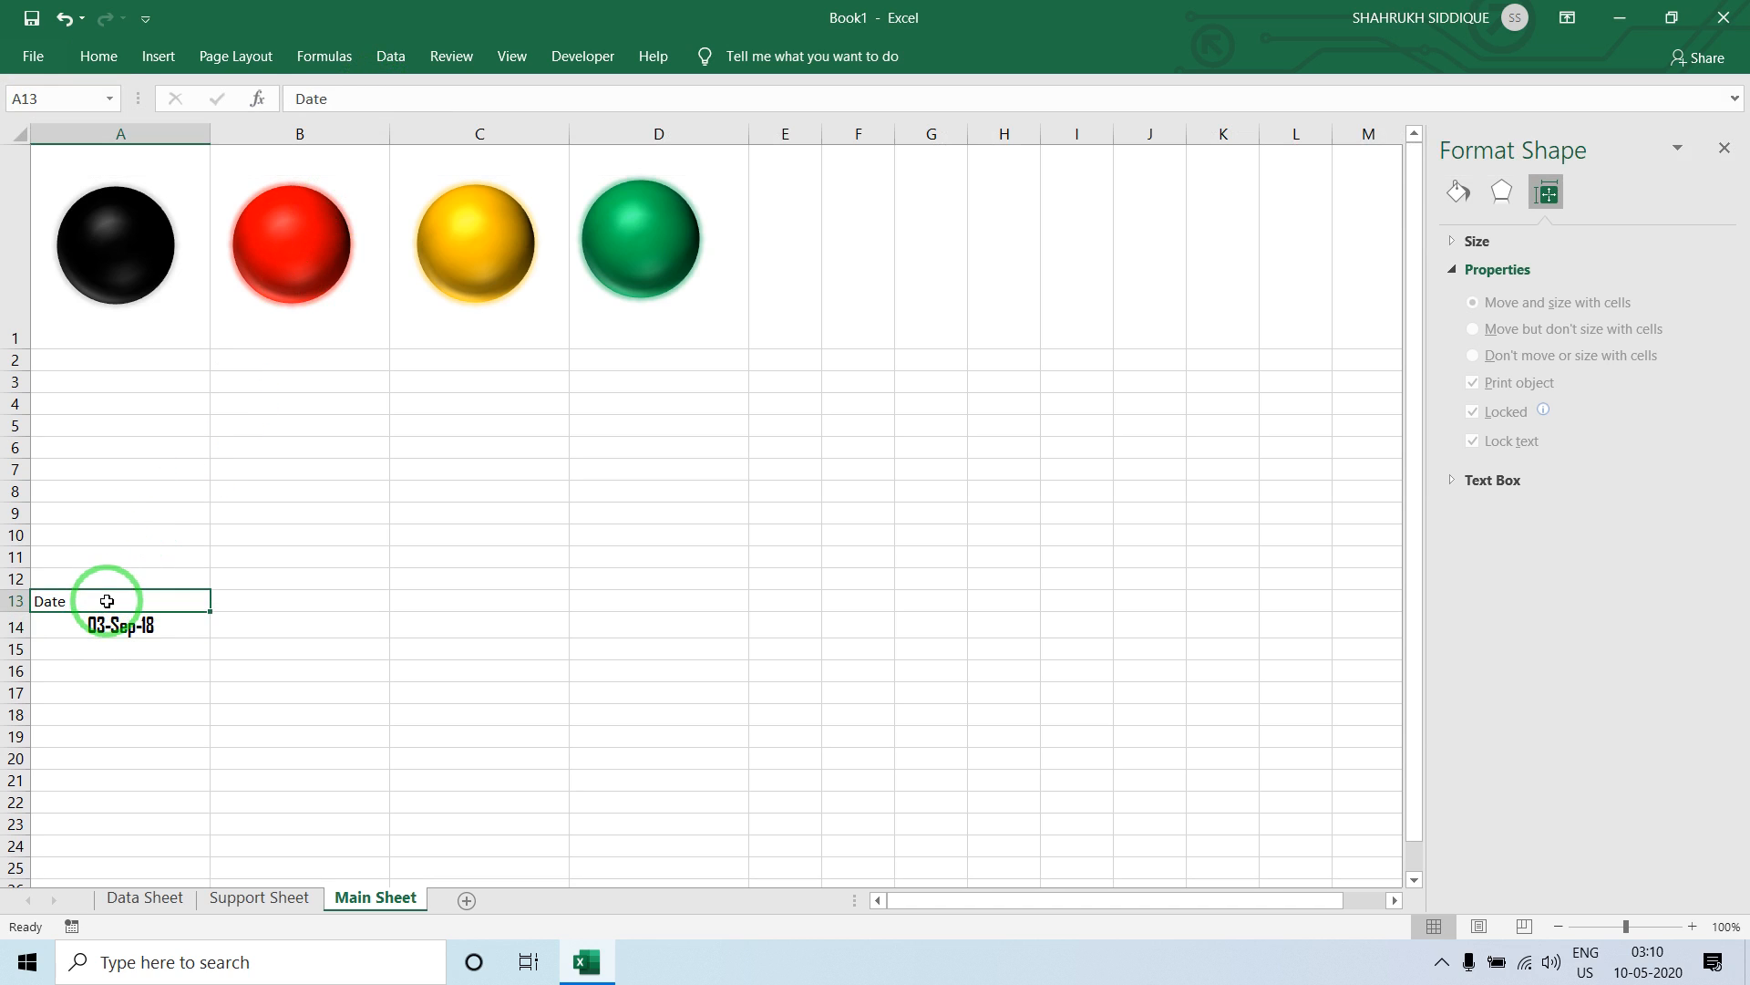
key(Down)
click(95, 53)
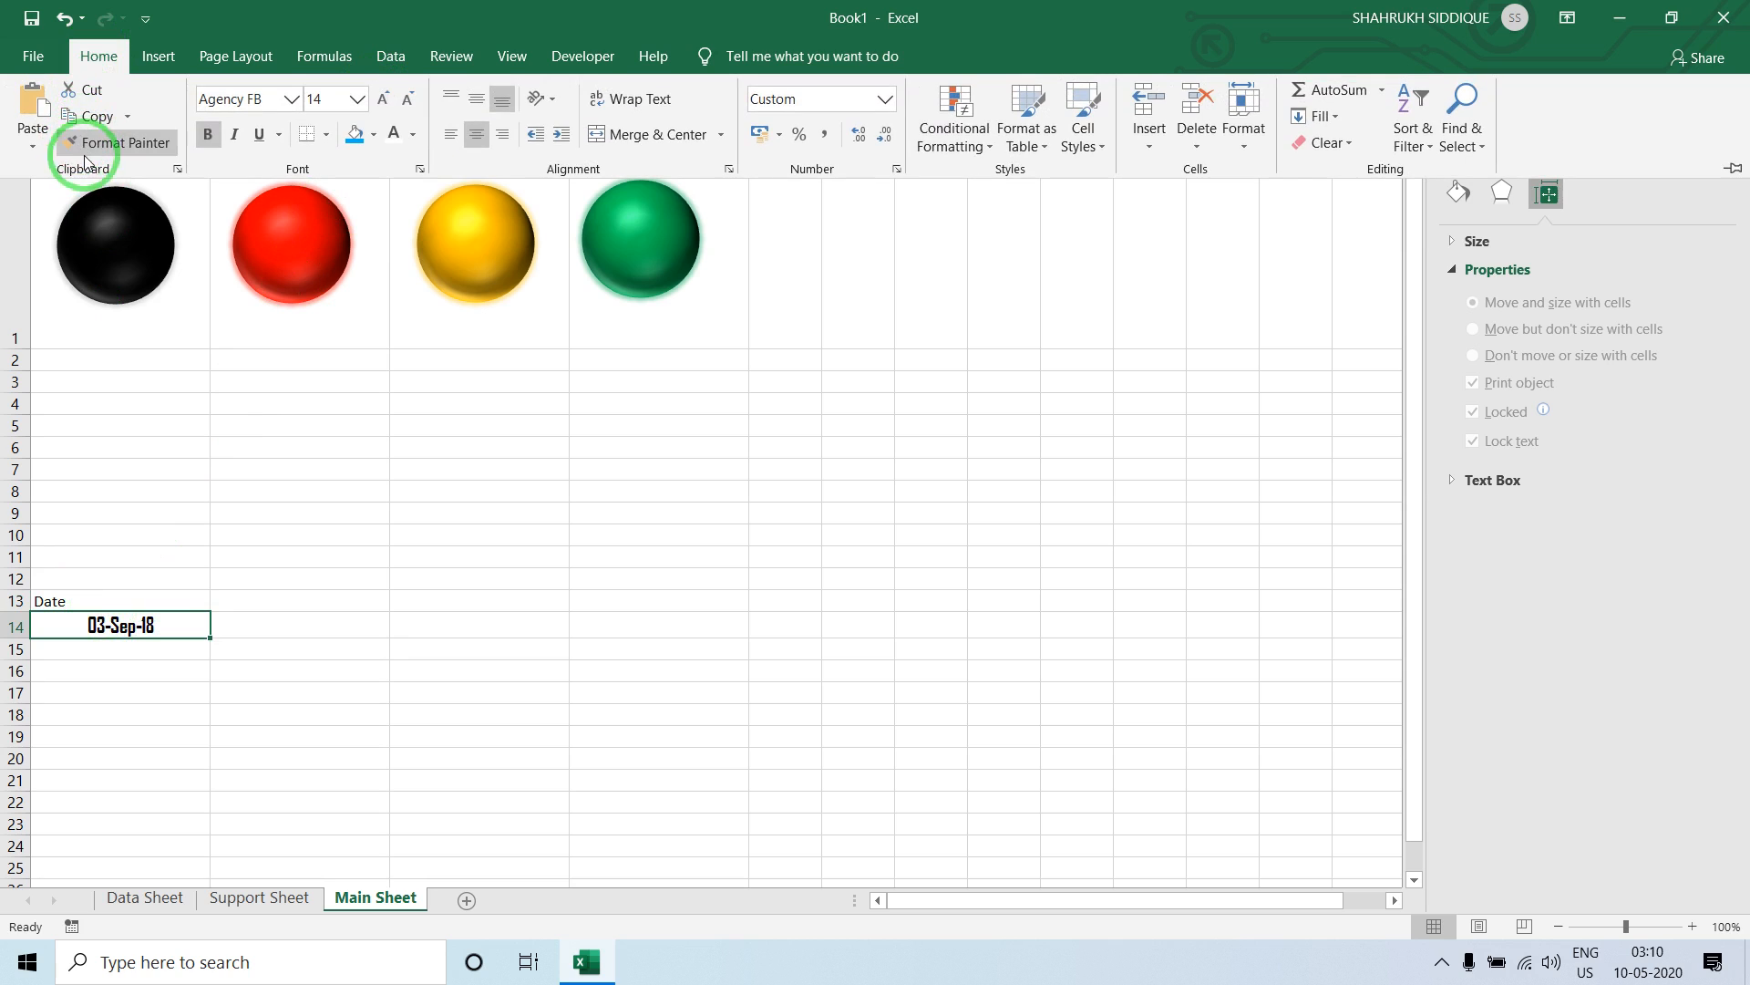
click(92, 142)
click(103, 604)
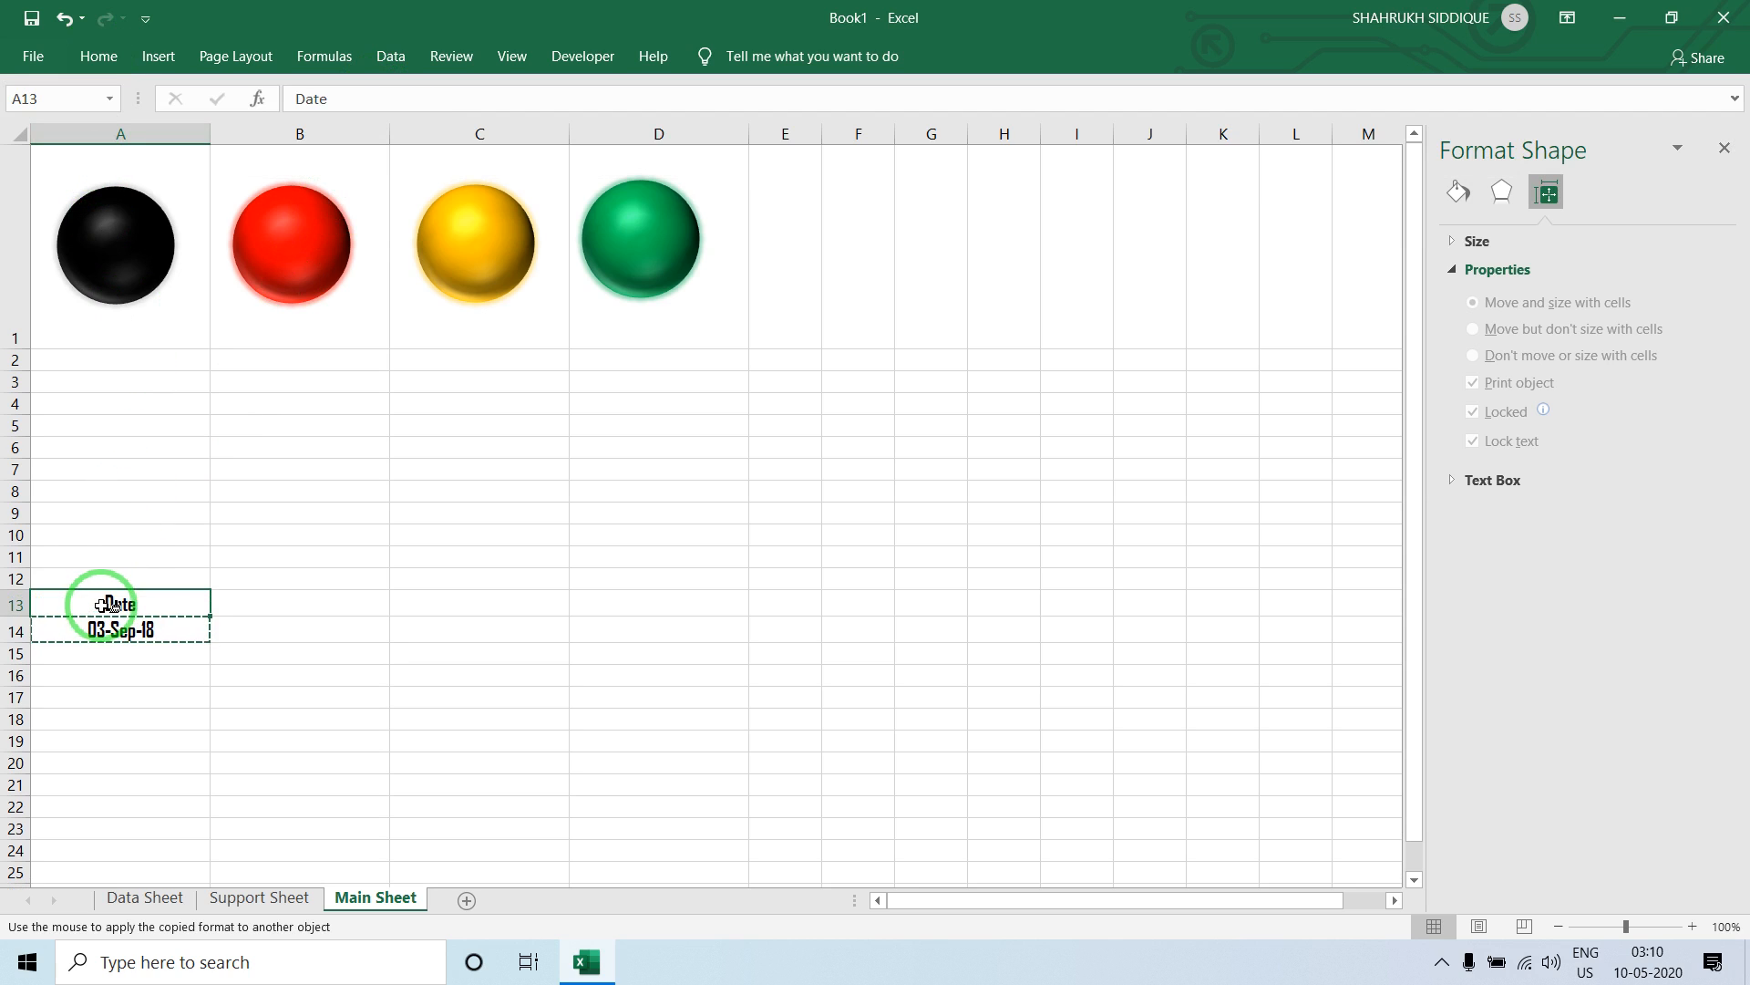
click(149, 596)
Add the Value heading in B13 and enter =VLOOKUP(A14,'Data Sheet'!A:B,2,0) in B14
click(237, 598)
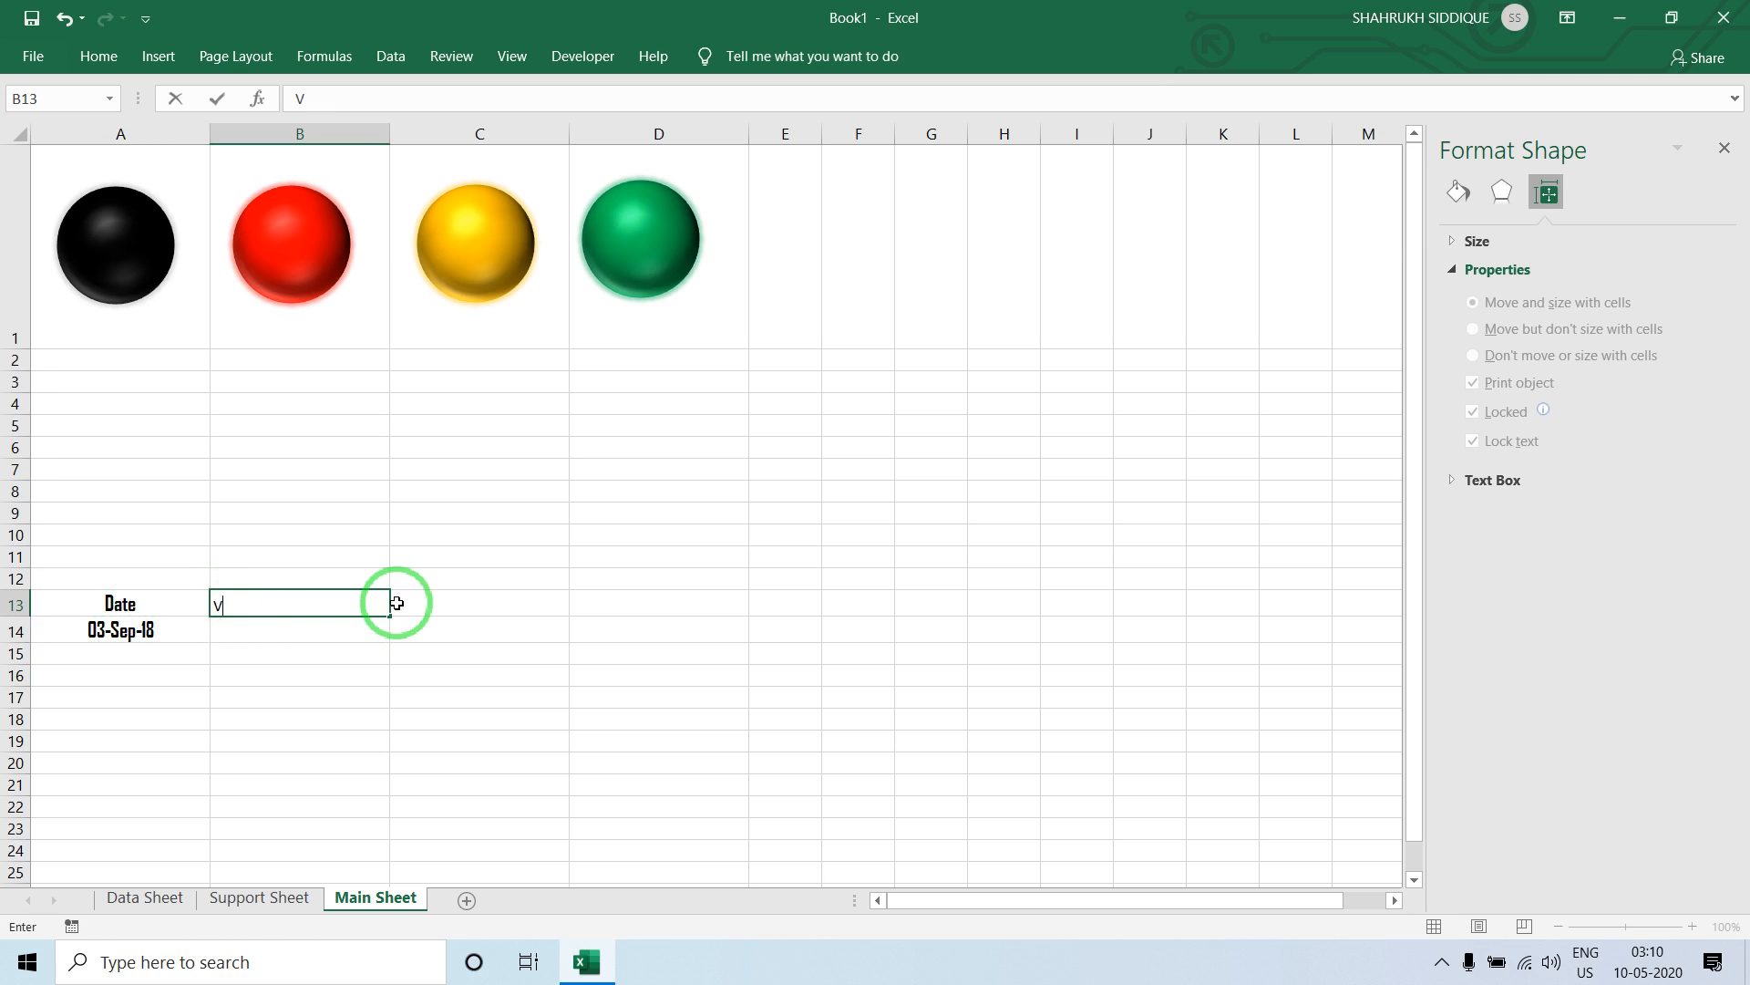
key(Return)
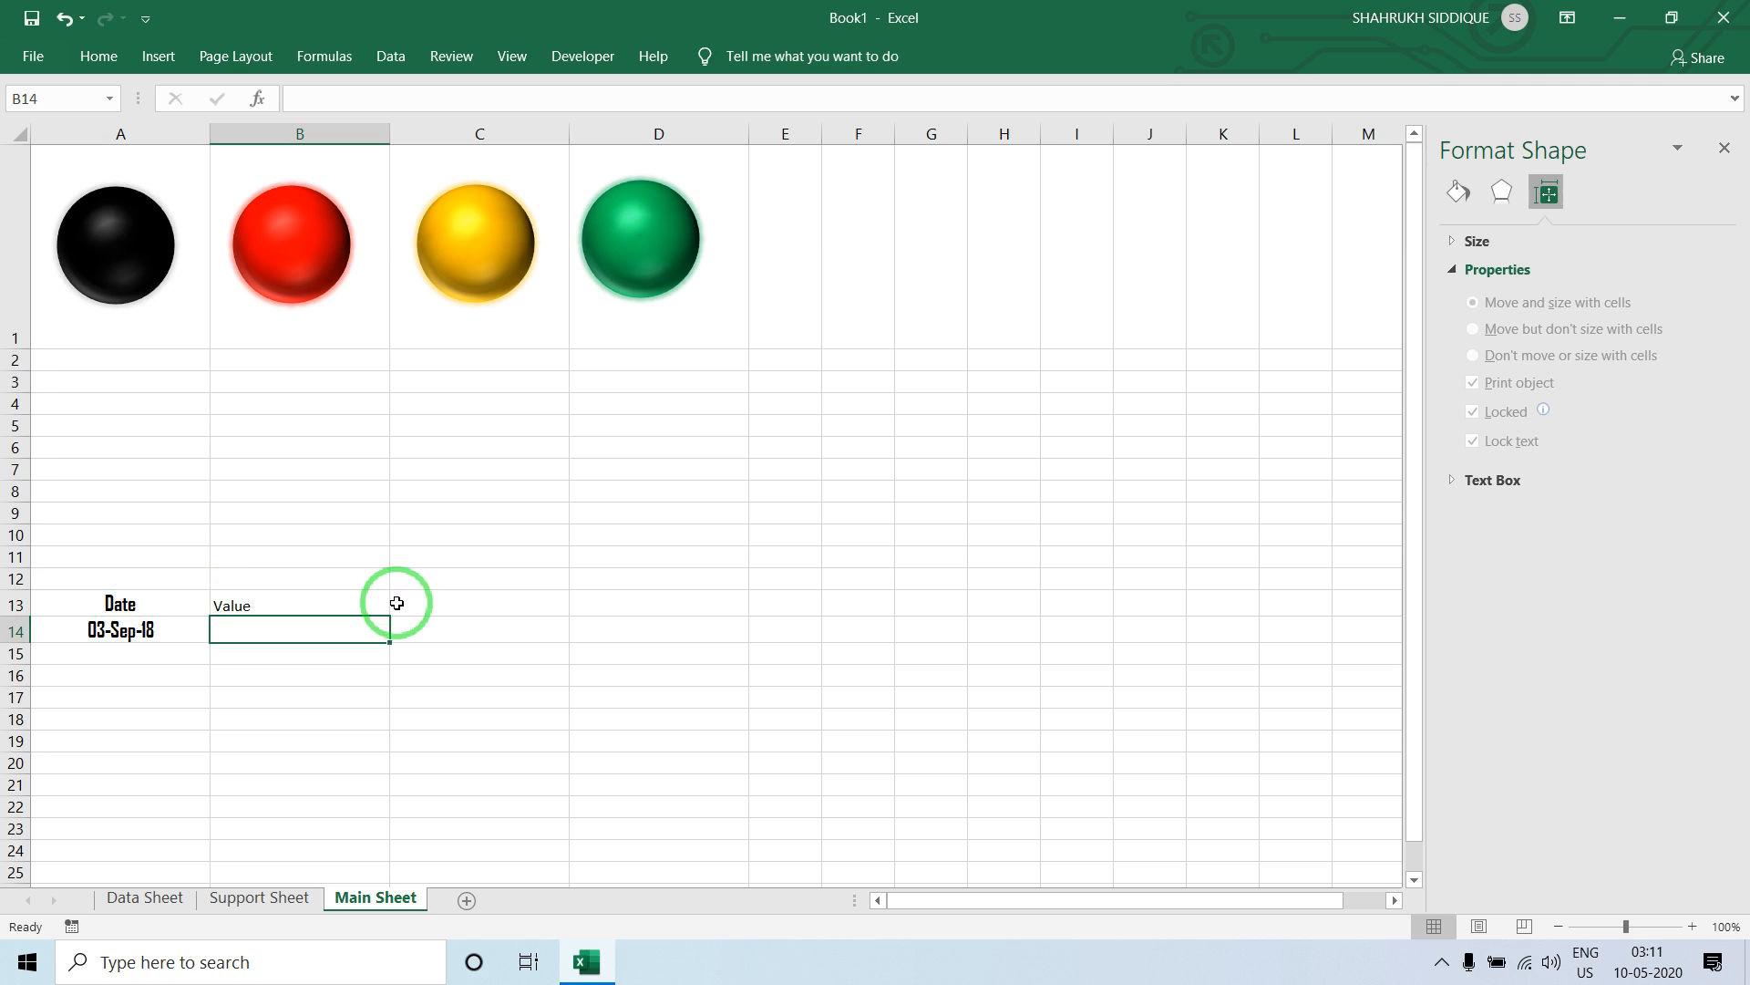
text(=Vl)
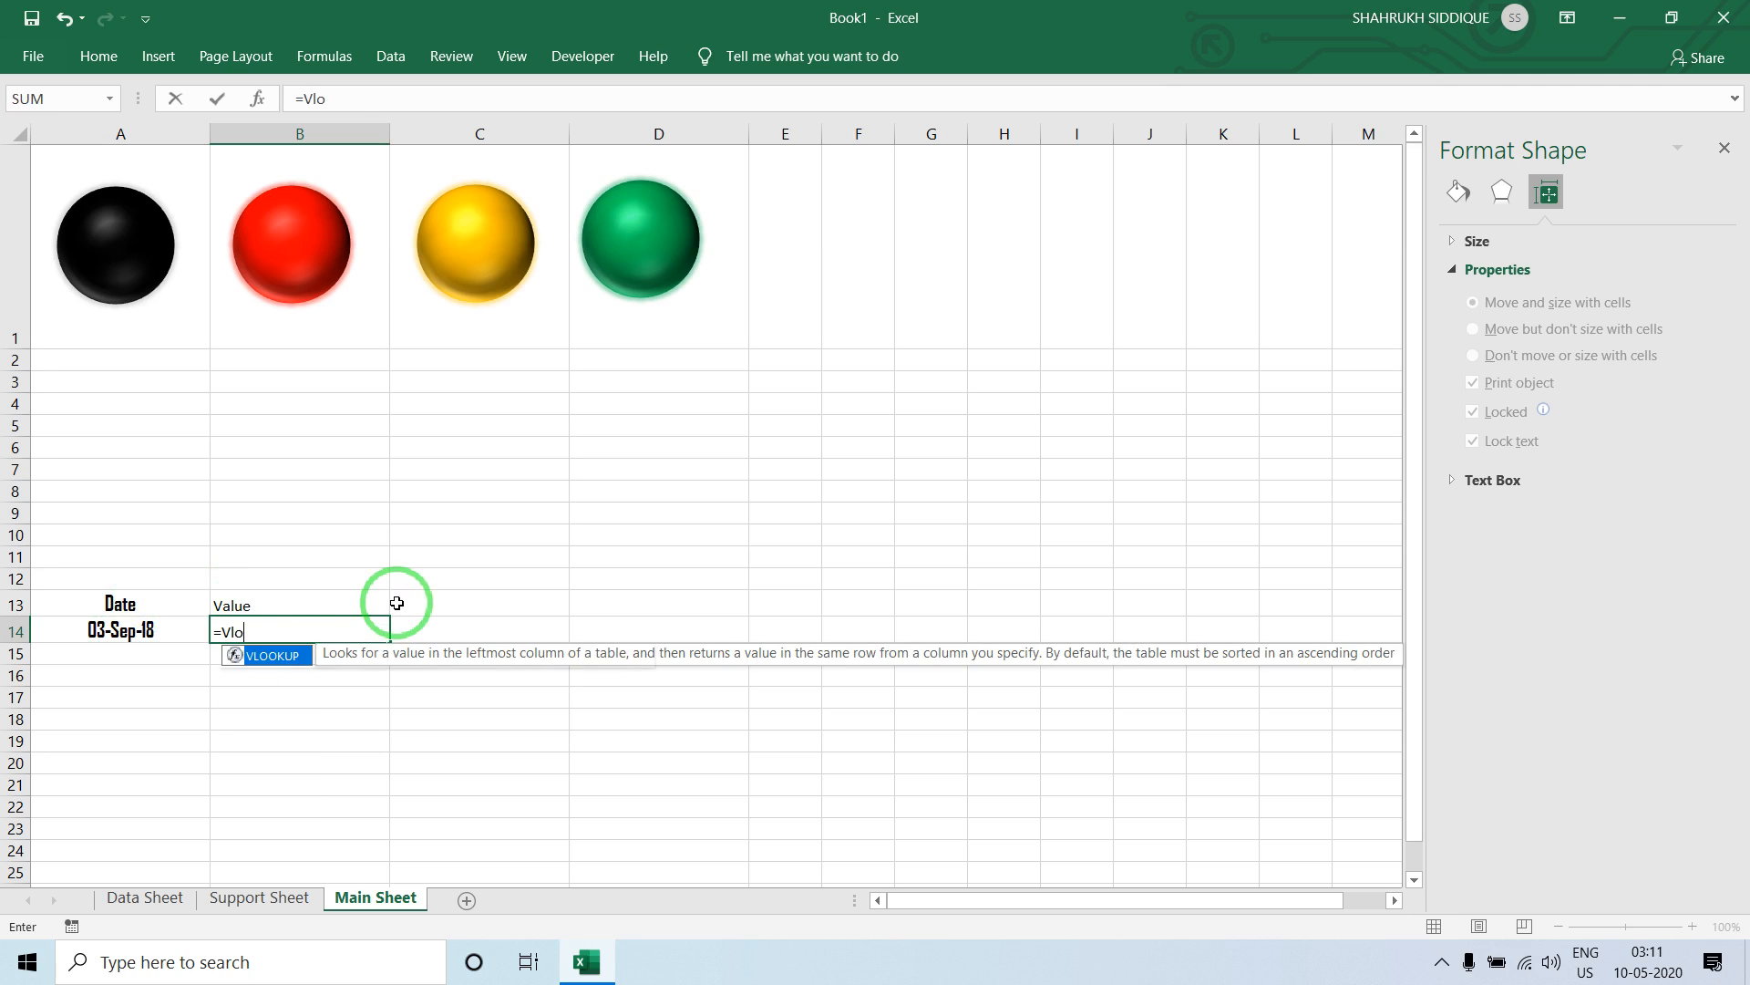
text(o)
key(Tab)
key(Left)
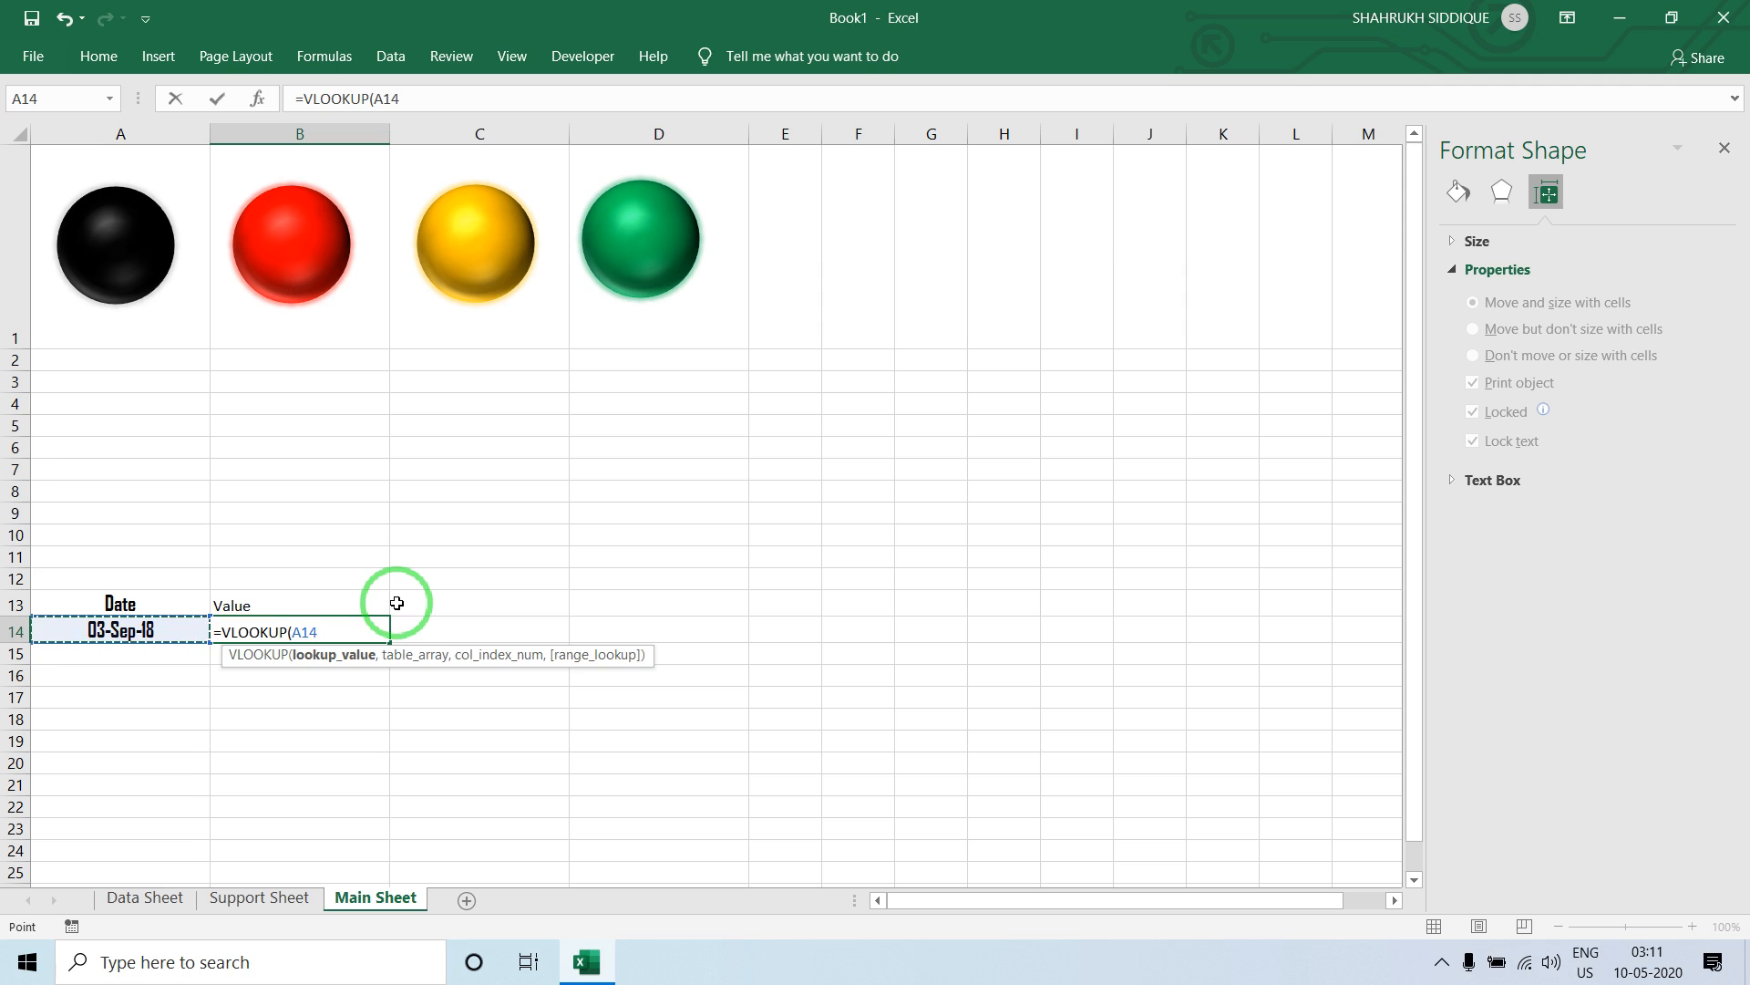
text(,)
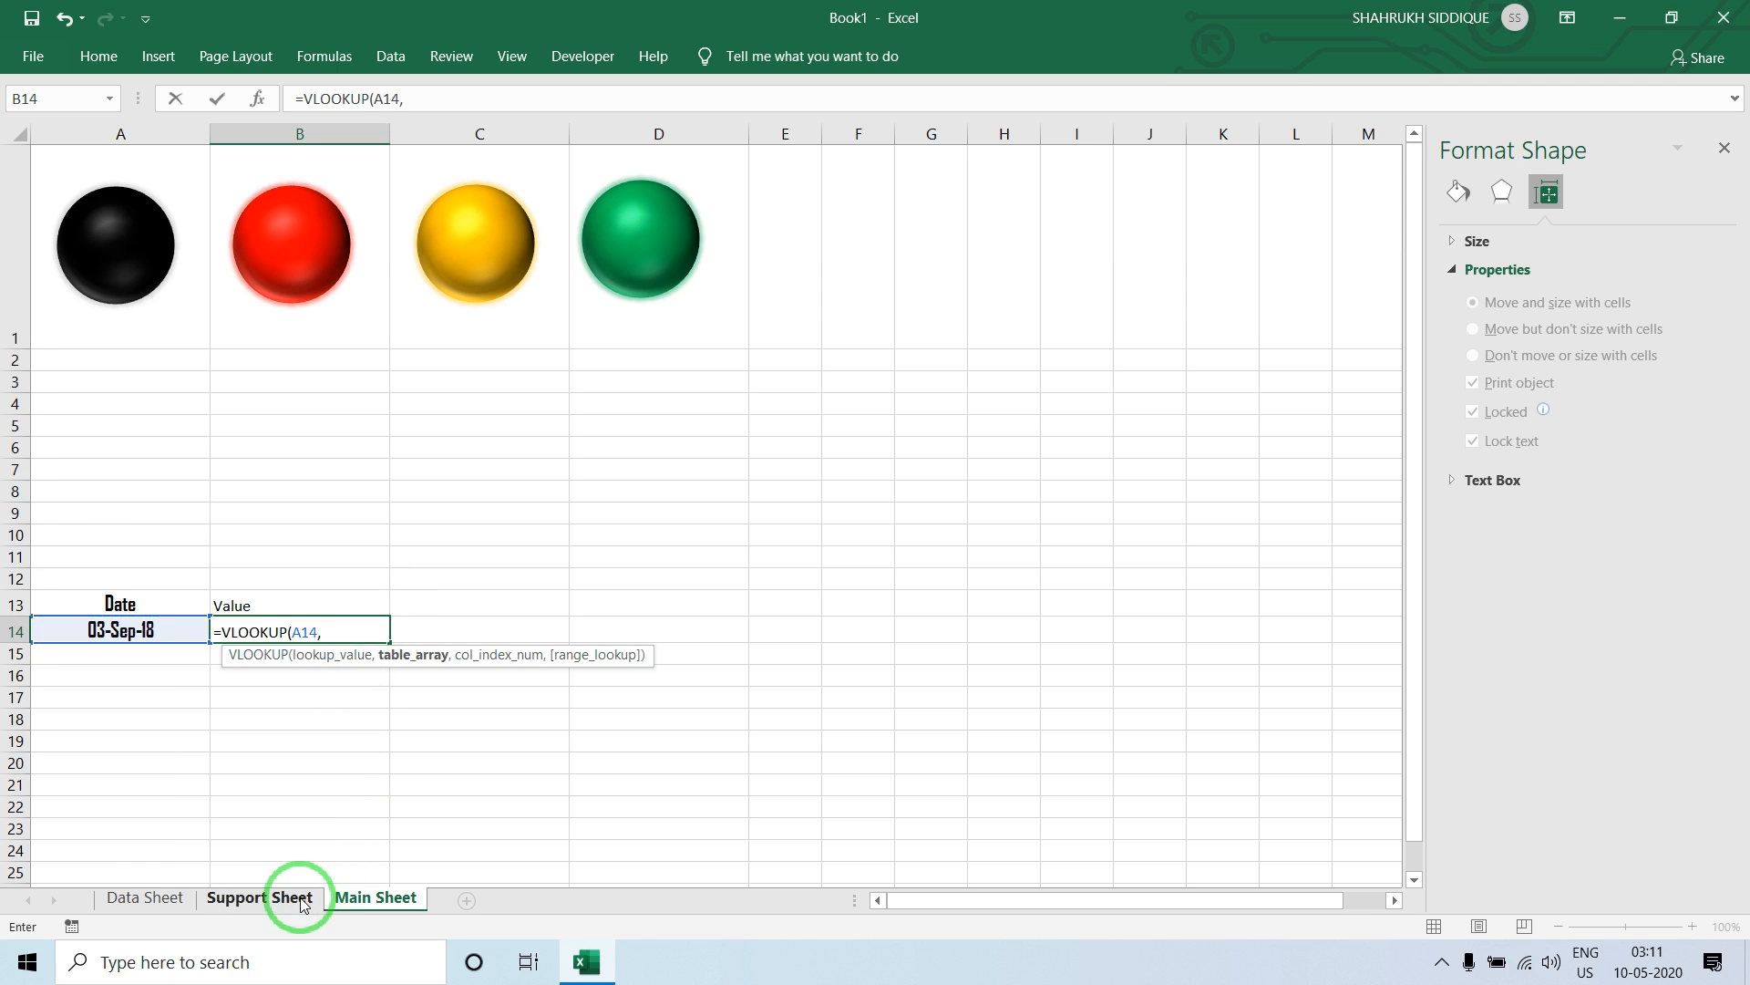
click(145, 897)
drag(55, 134, 258, 140)
text(,2,0)
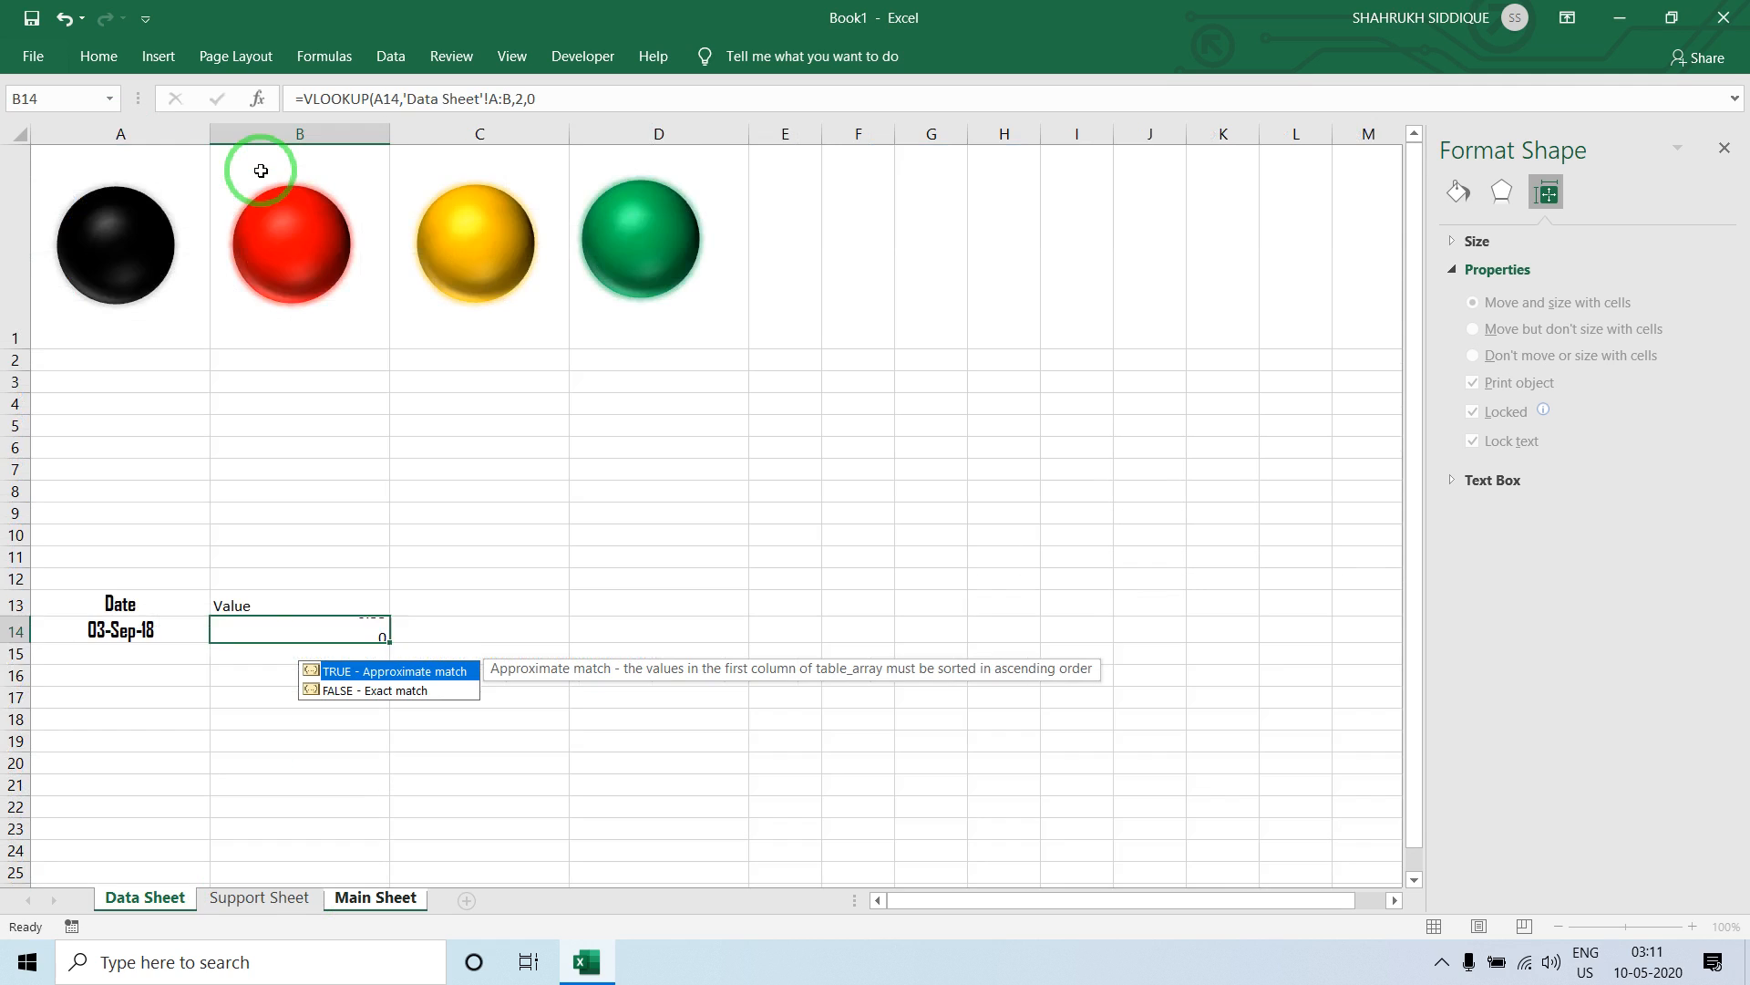
key(Return)
key(Up)
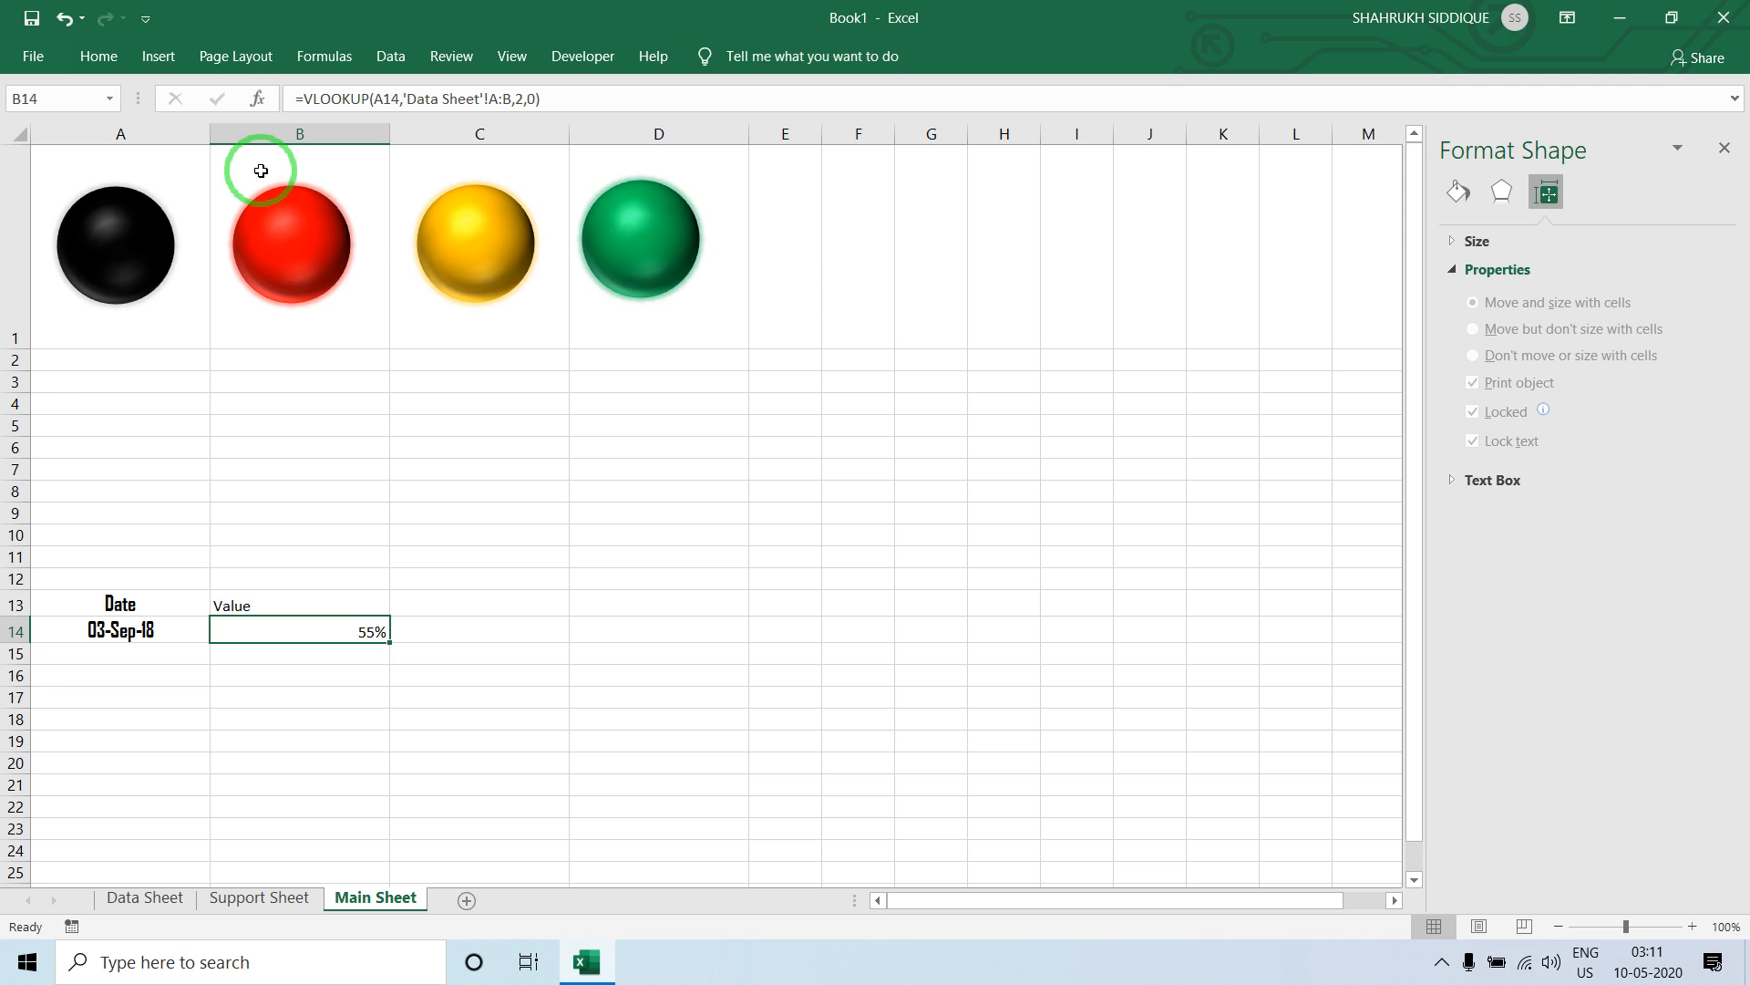
Copy A14's formatting onto B14 and the Value heading in B13
click(137, 625)
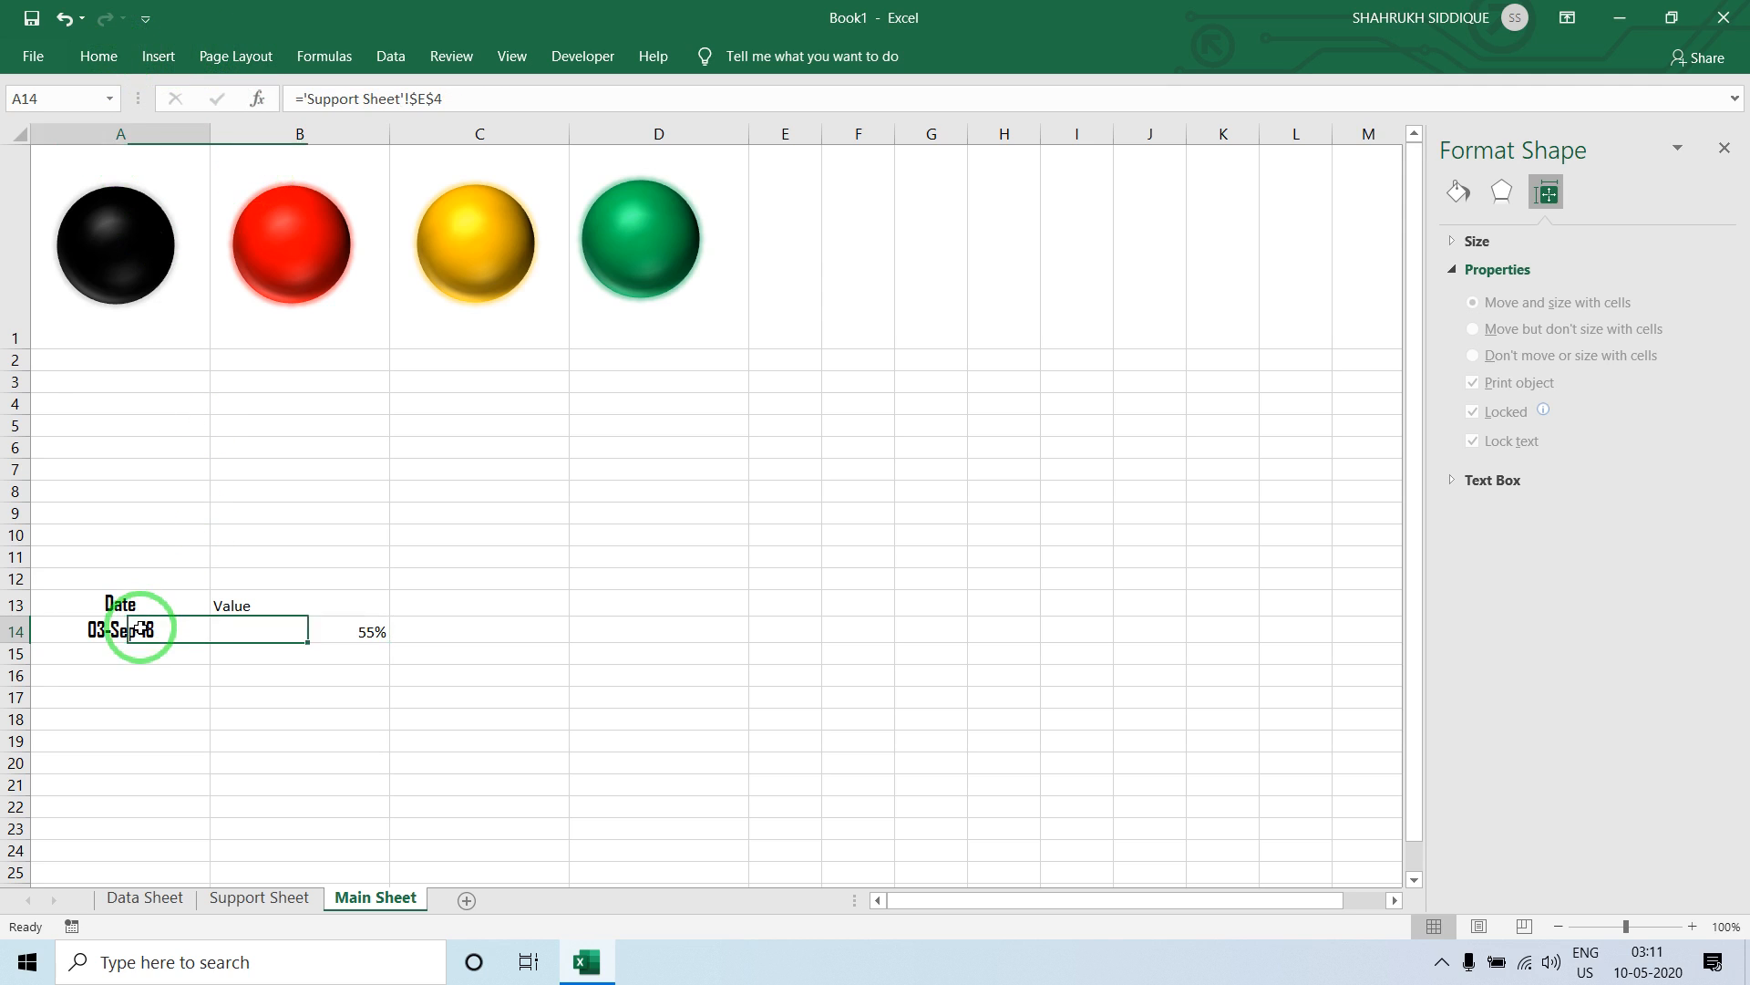
click(97, 56)
click(151, 151)
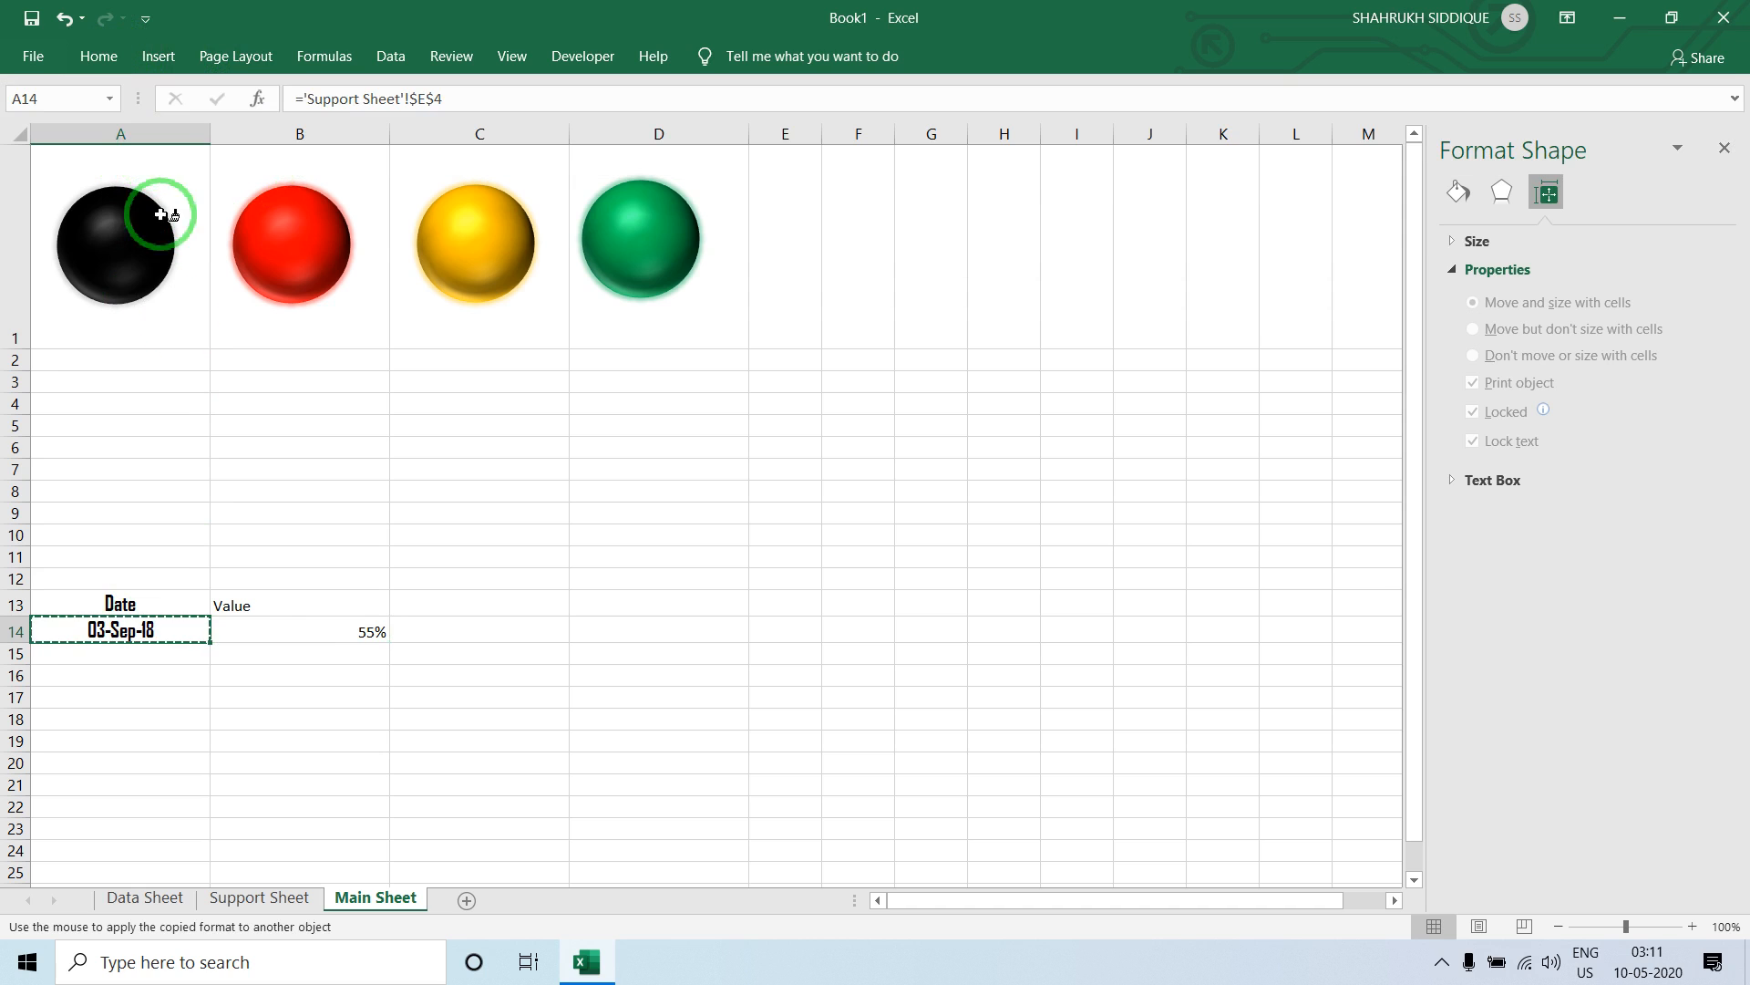
click(254, 624)
click(256, 601)
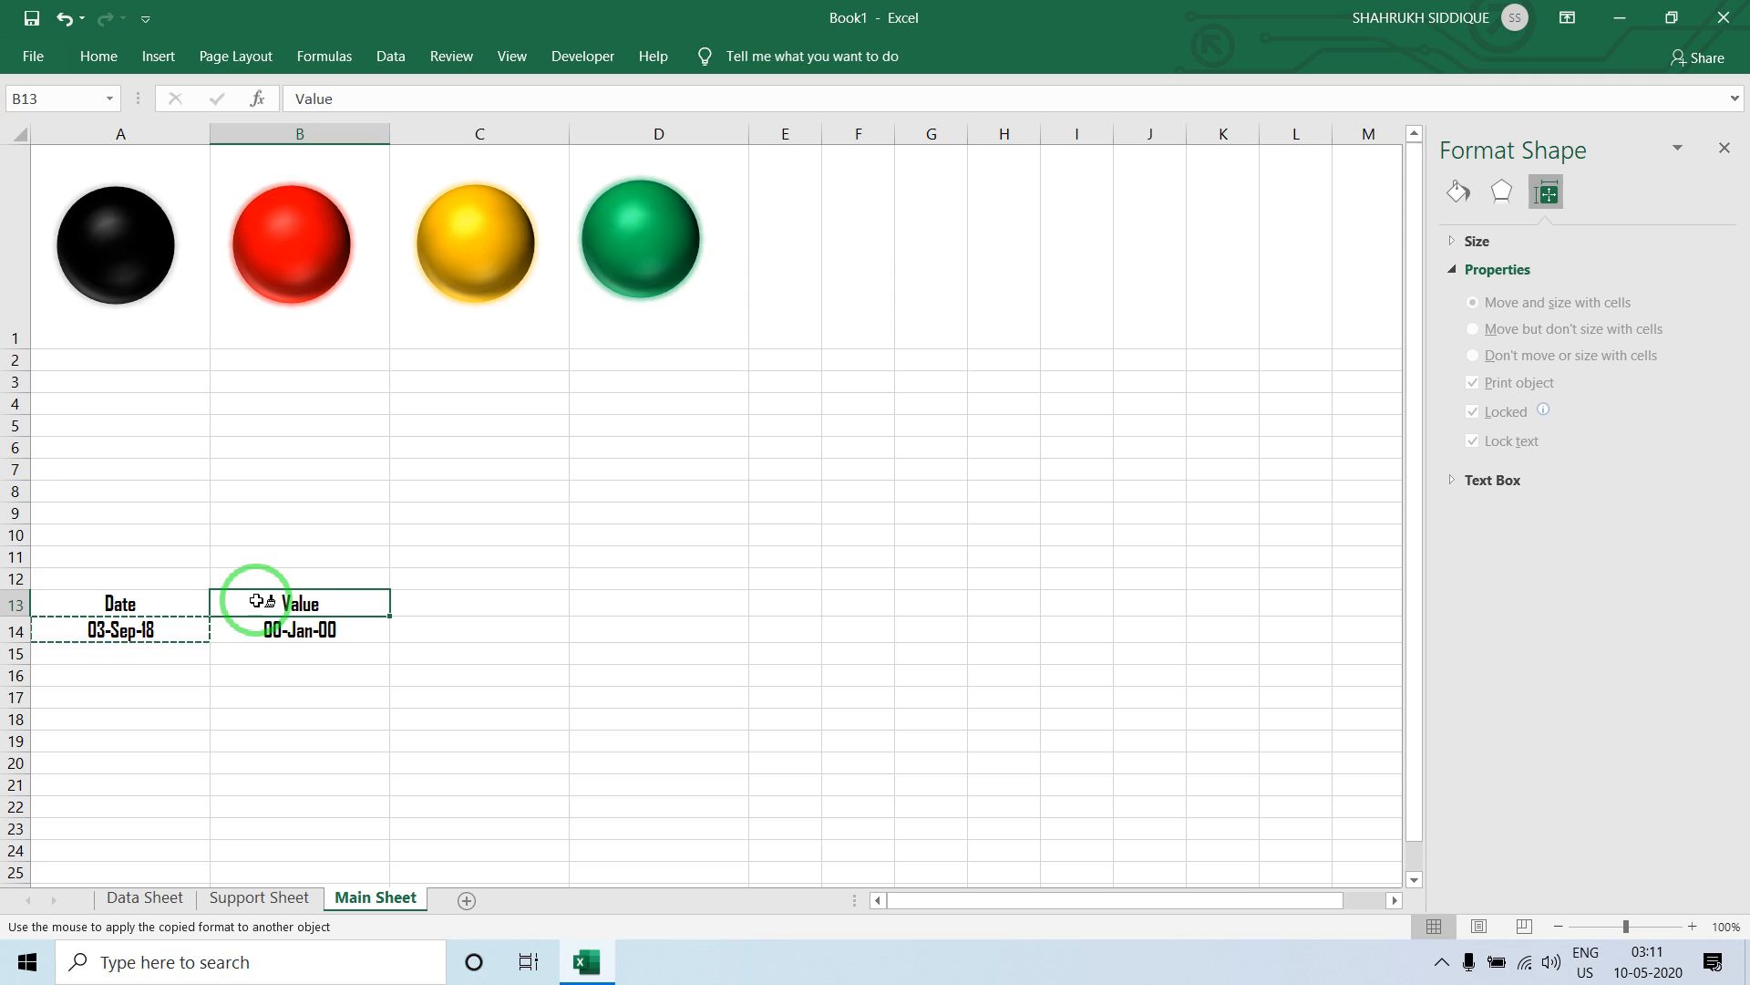
key(Escape)
click(254, 633)
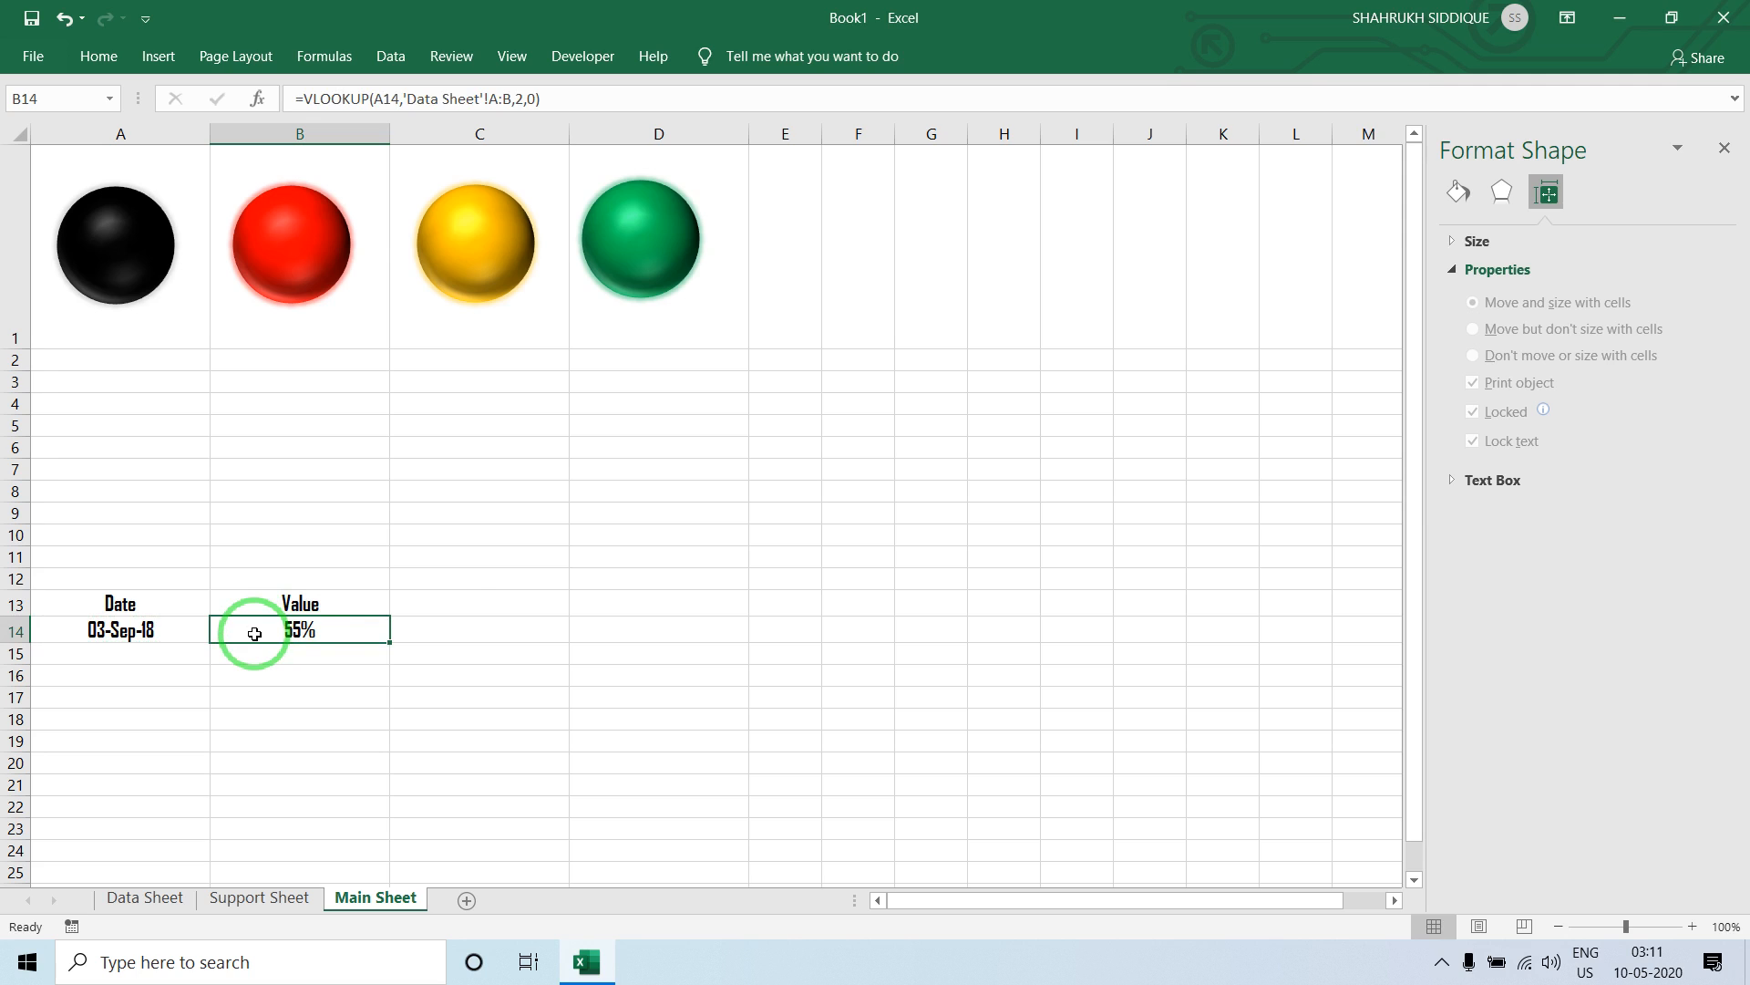
click(482, 615)
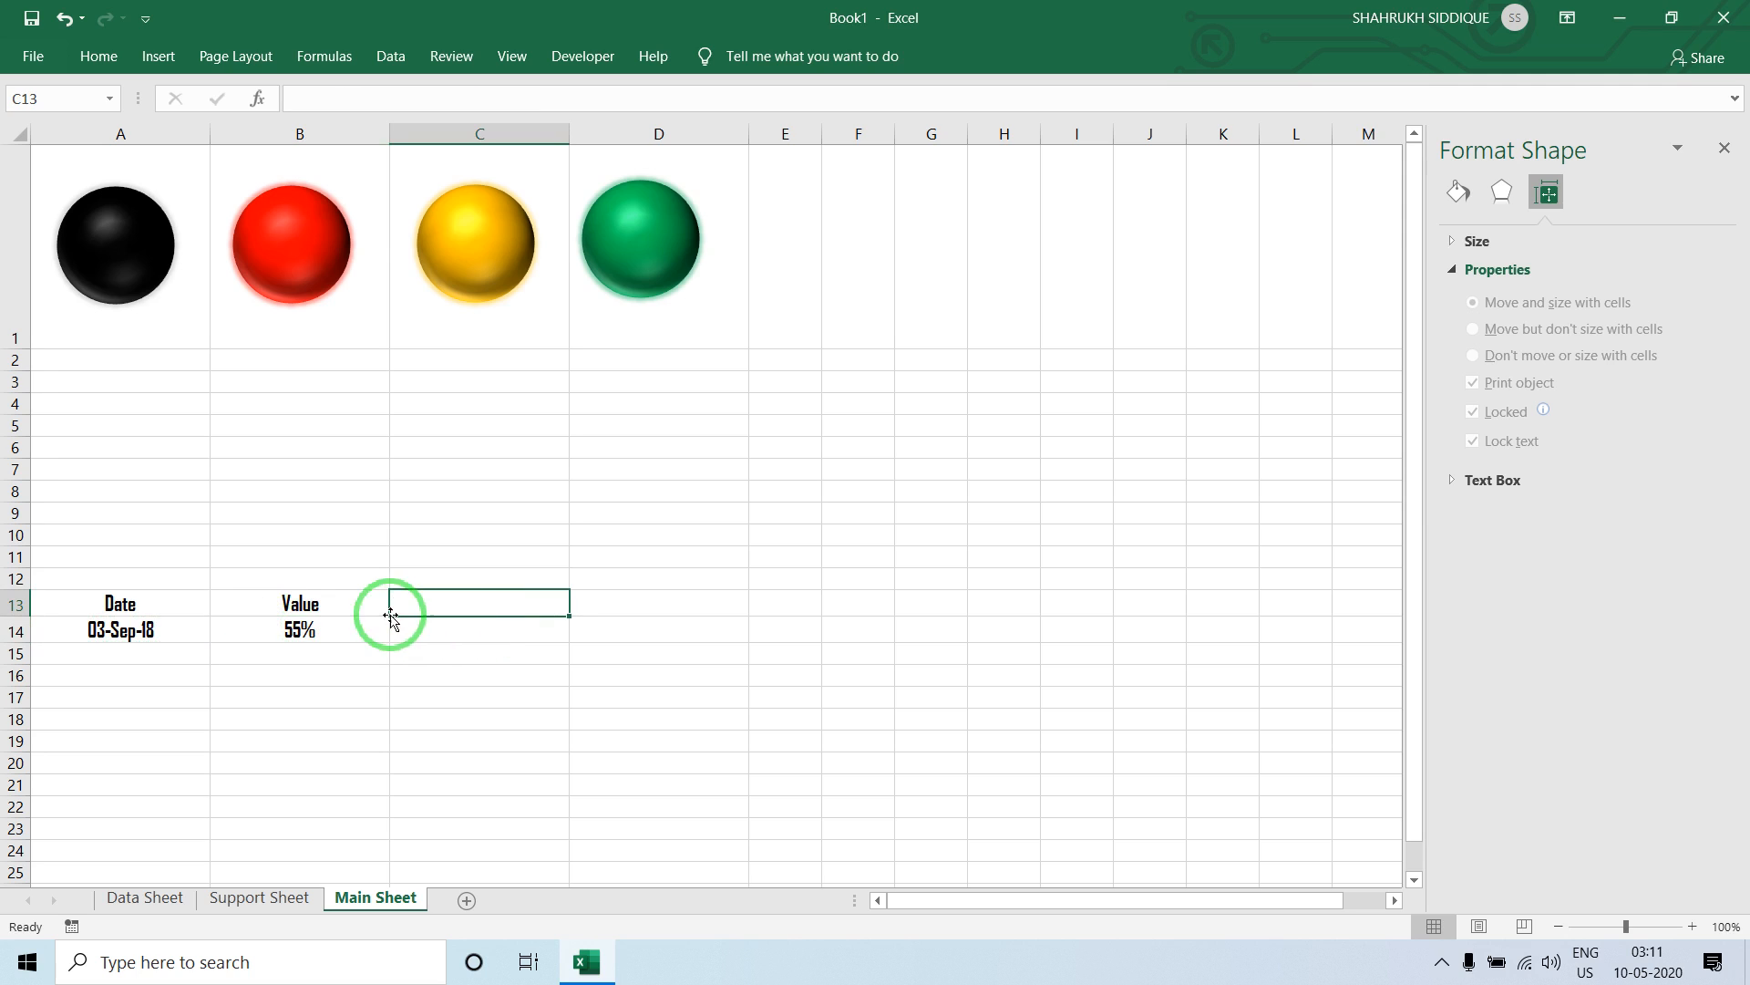
click(343, 627)
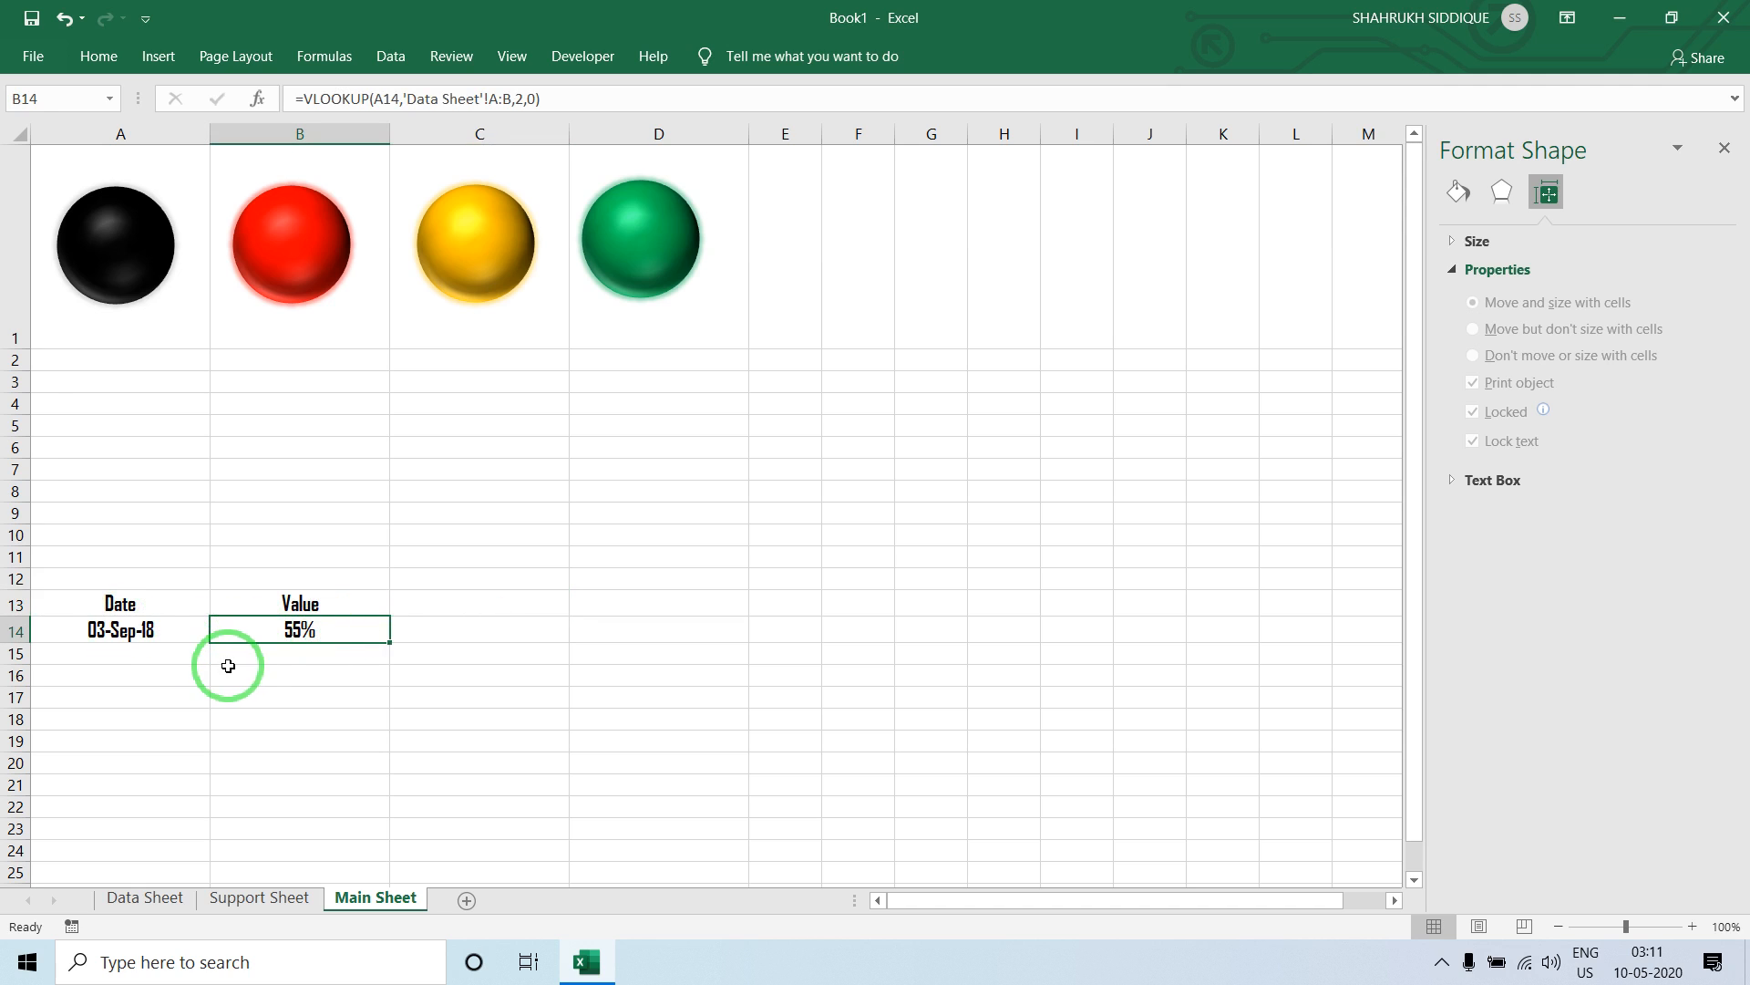
Wrap the B14 lookup in IFERROR so errors show "-"; B14 shows 55%
double_click(255, 638)
click(43, 626)
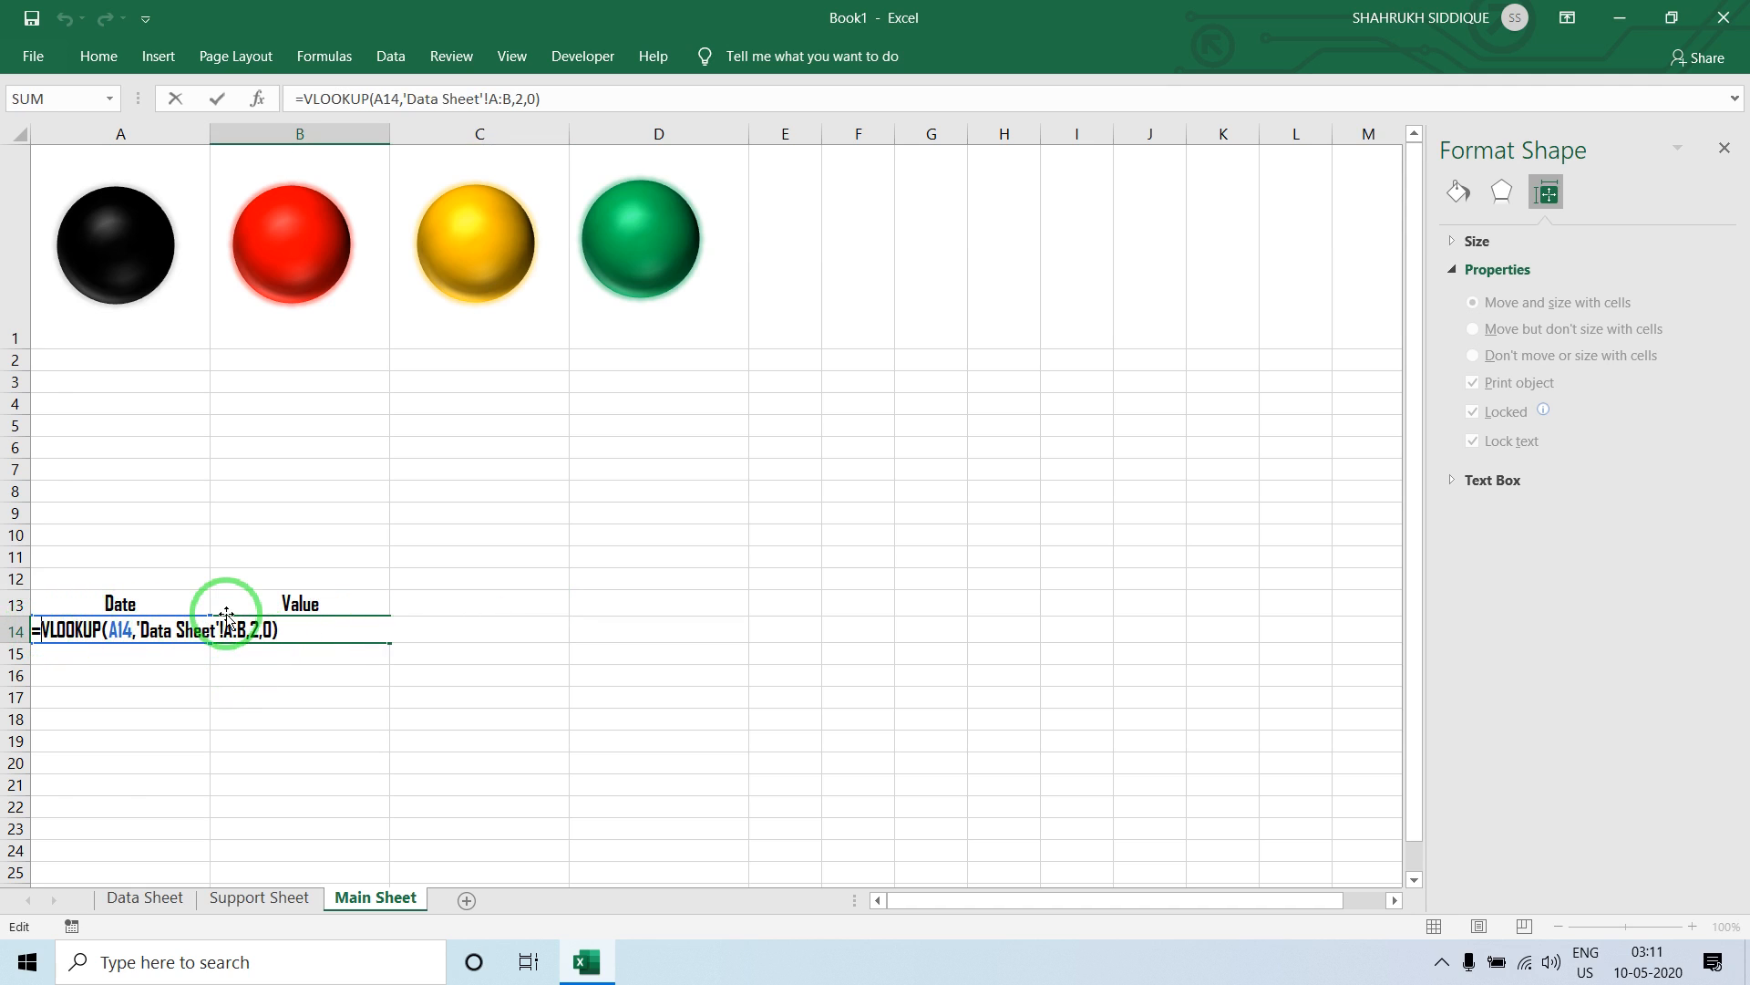
text(if)
key(Down)
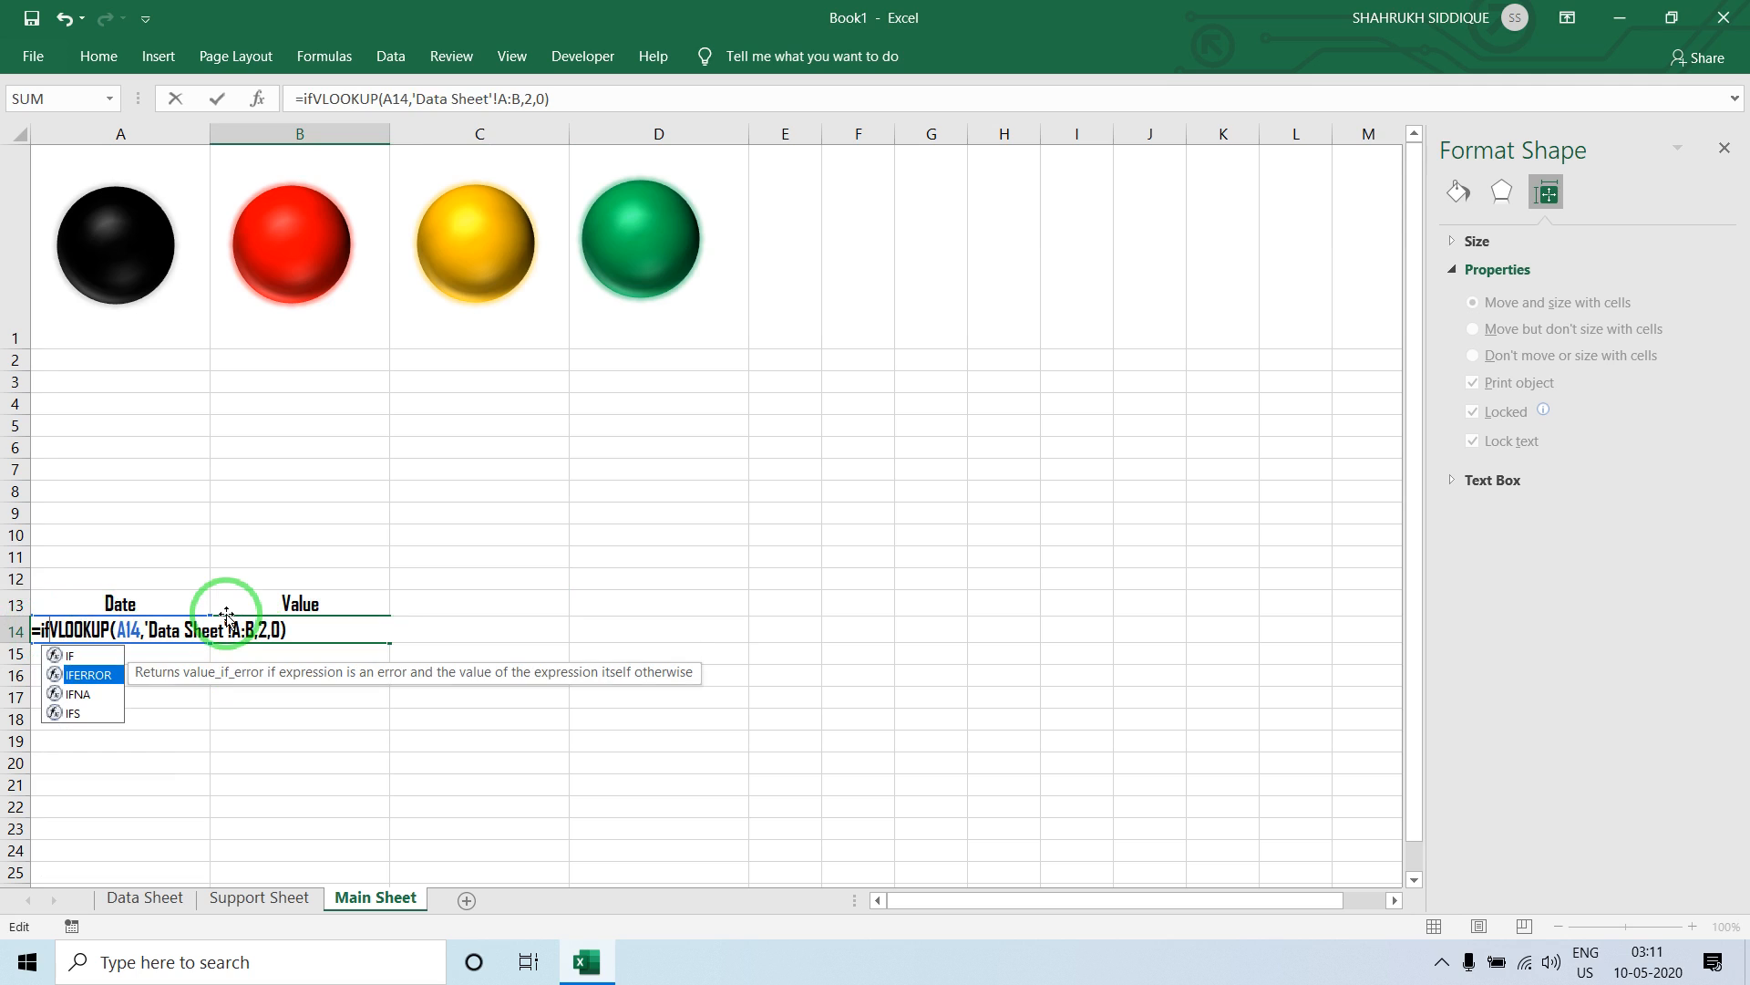
key(Tab)
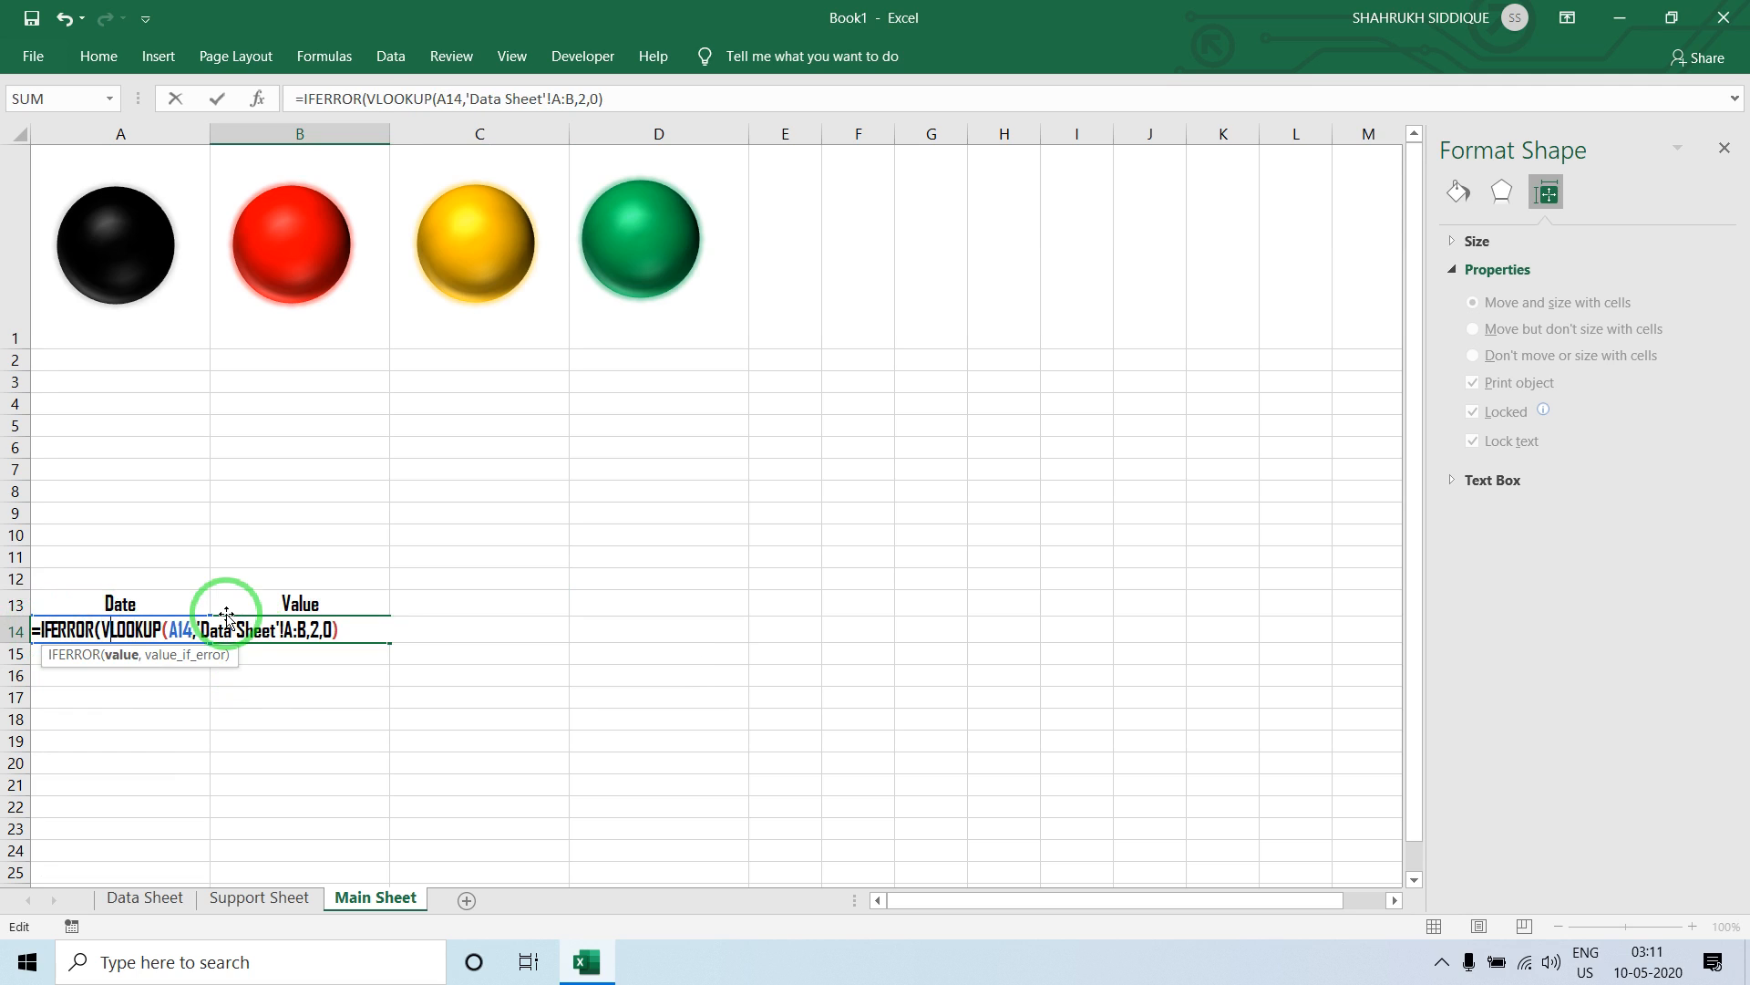
click(228, 618)
key(End)
text(,"-)
key(Return)
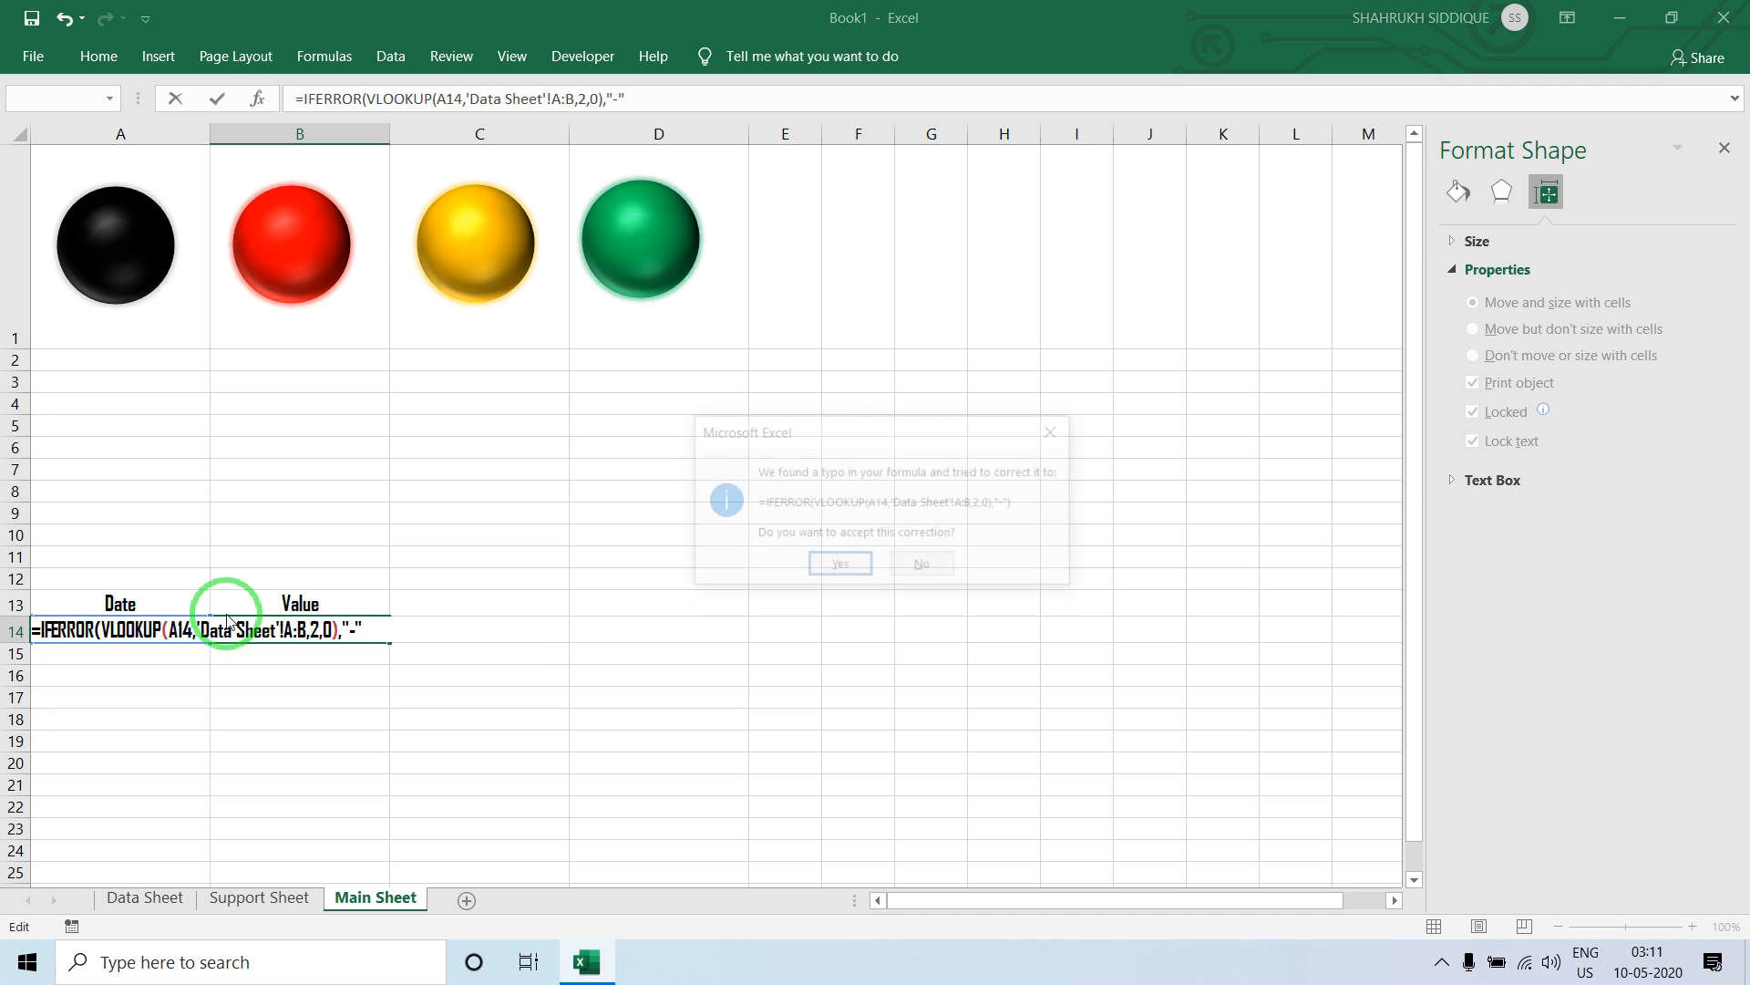
key(Return)
click(227, 620)
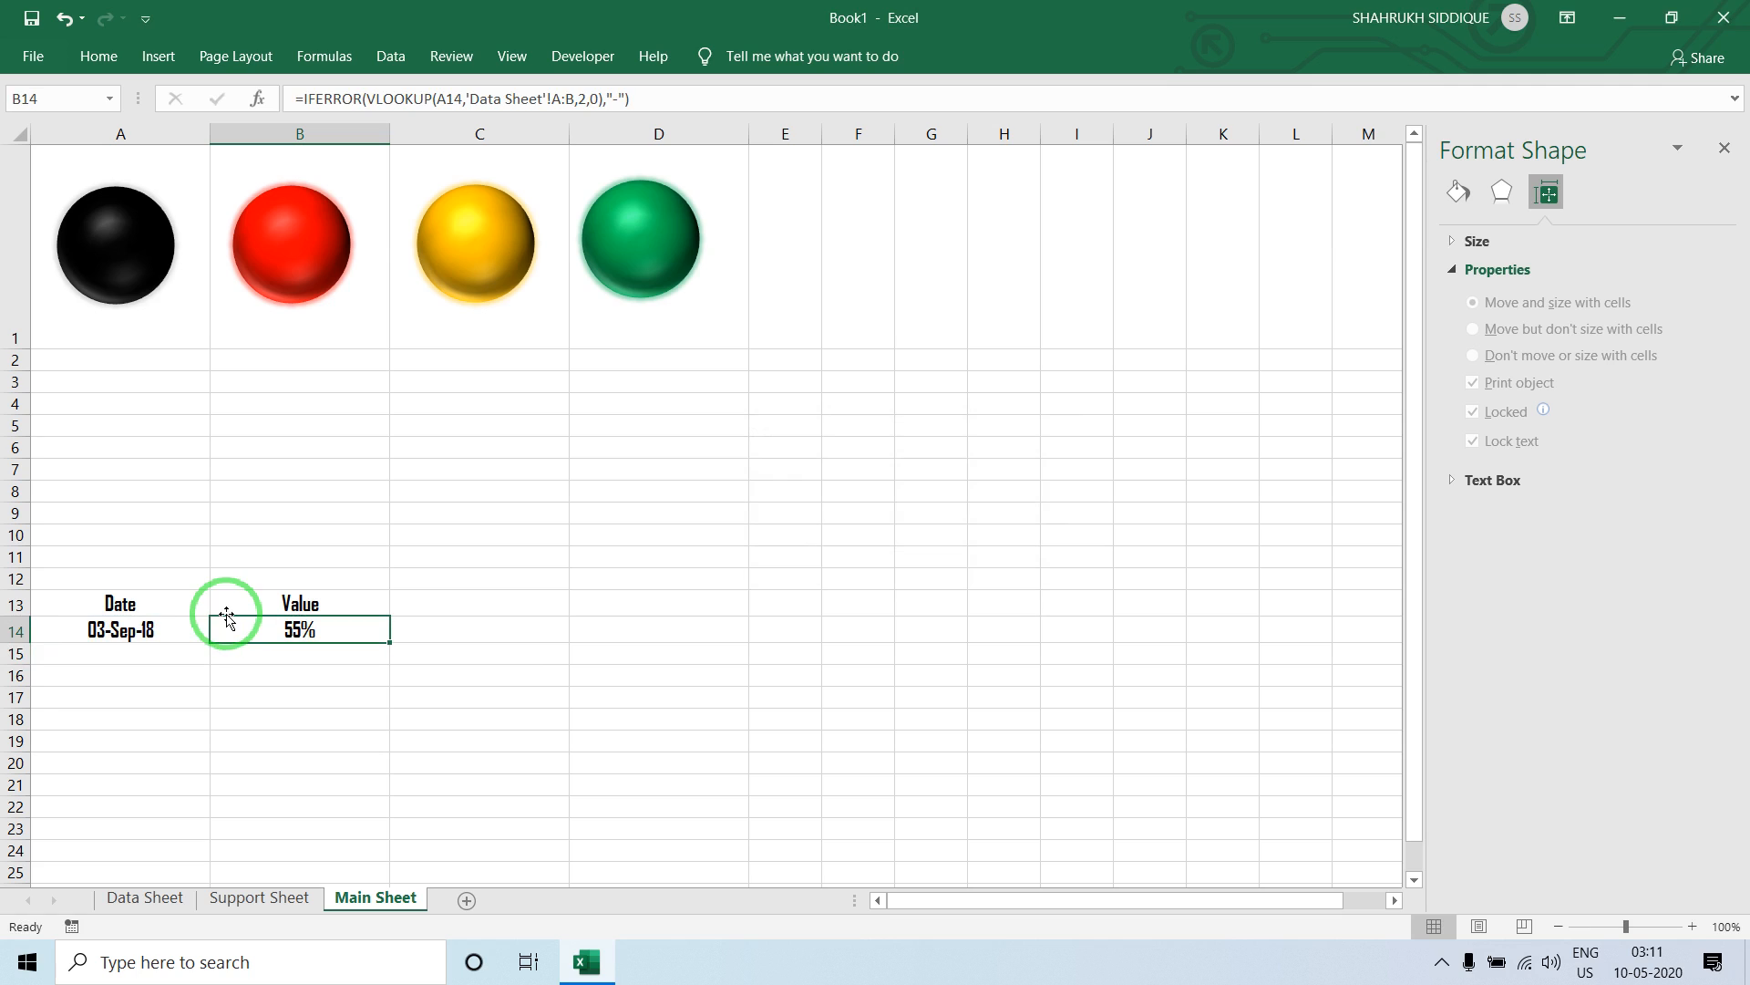
click(412, 599)
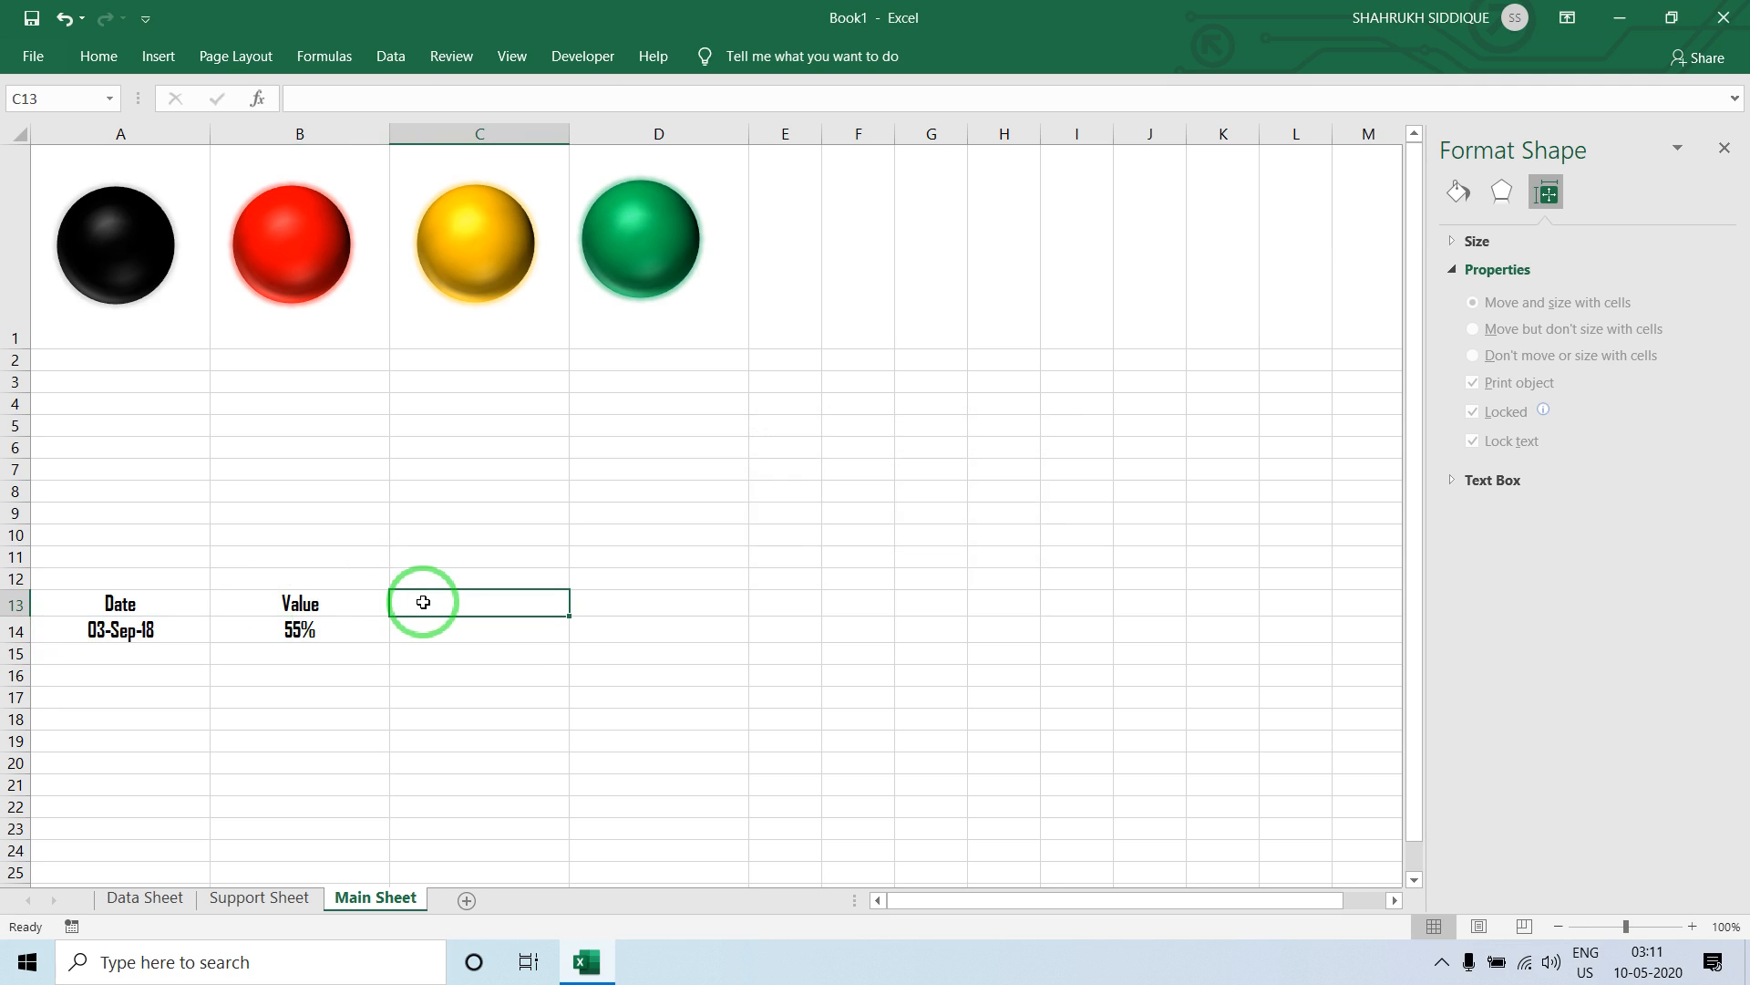
Label C13 'Condition' and write a nested IF on B14: Red at <=40%, then >40% and <=70%
text(c)
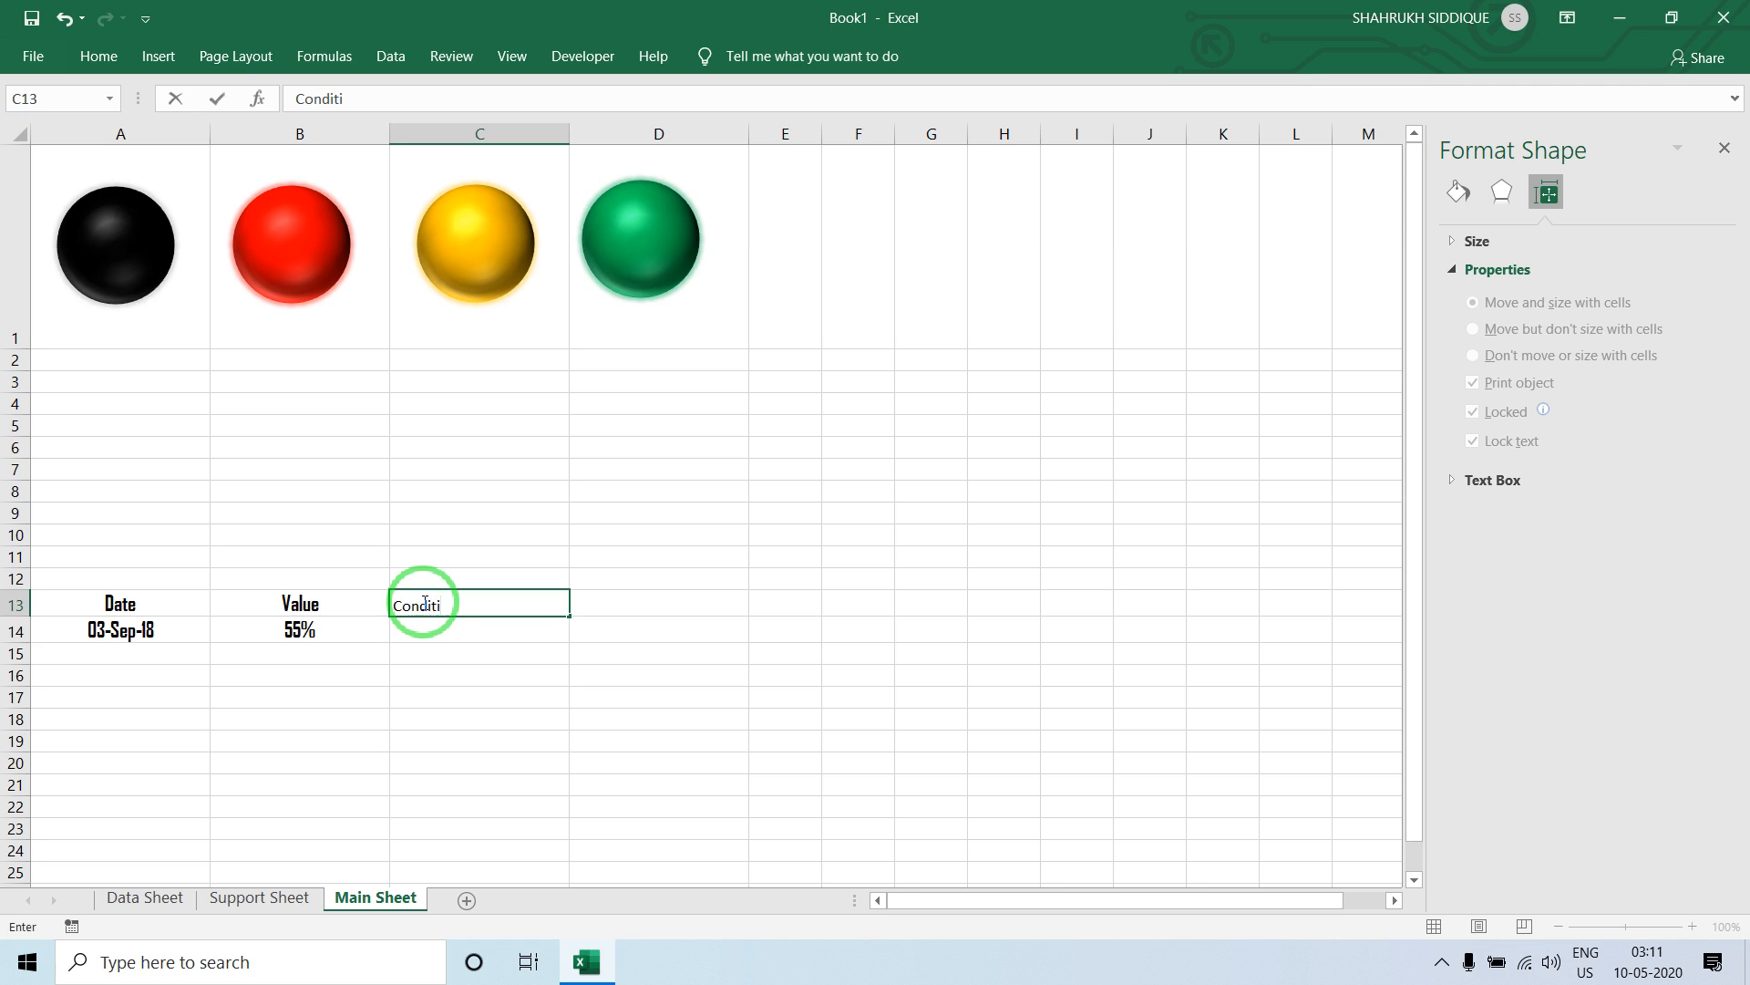
key(Return)
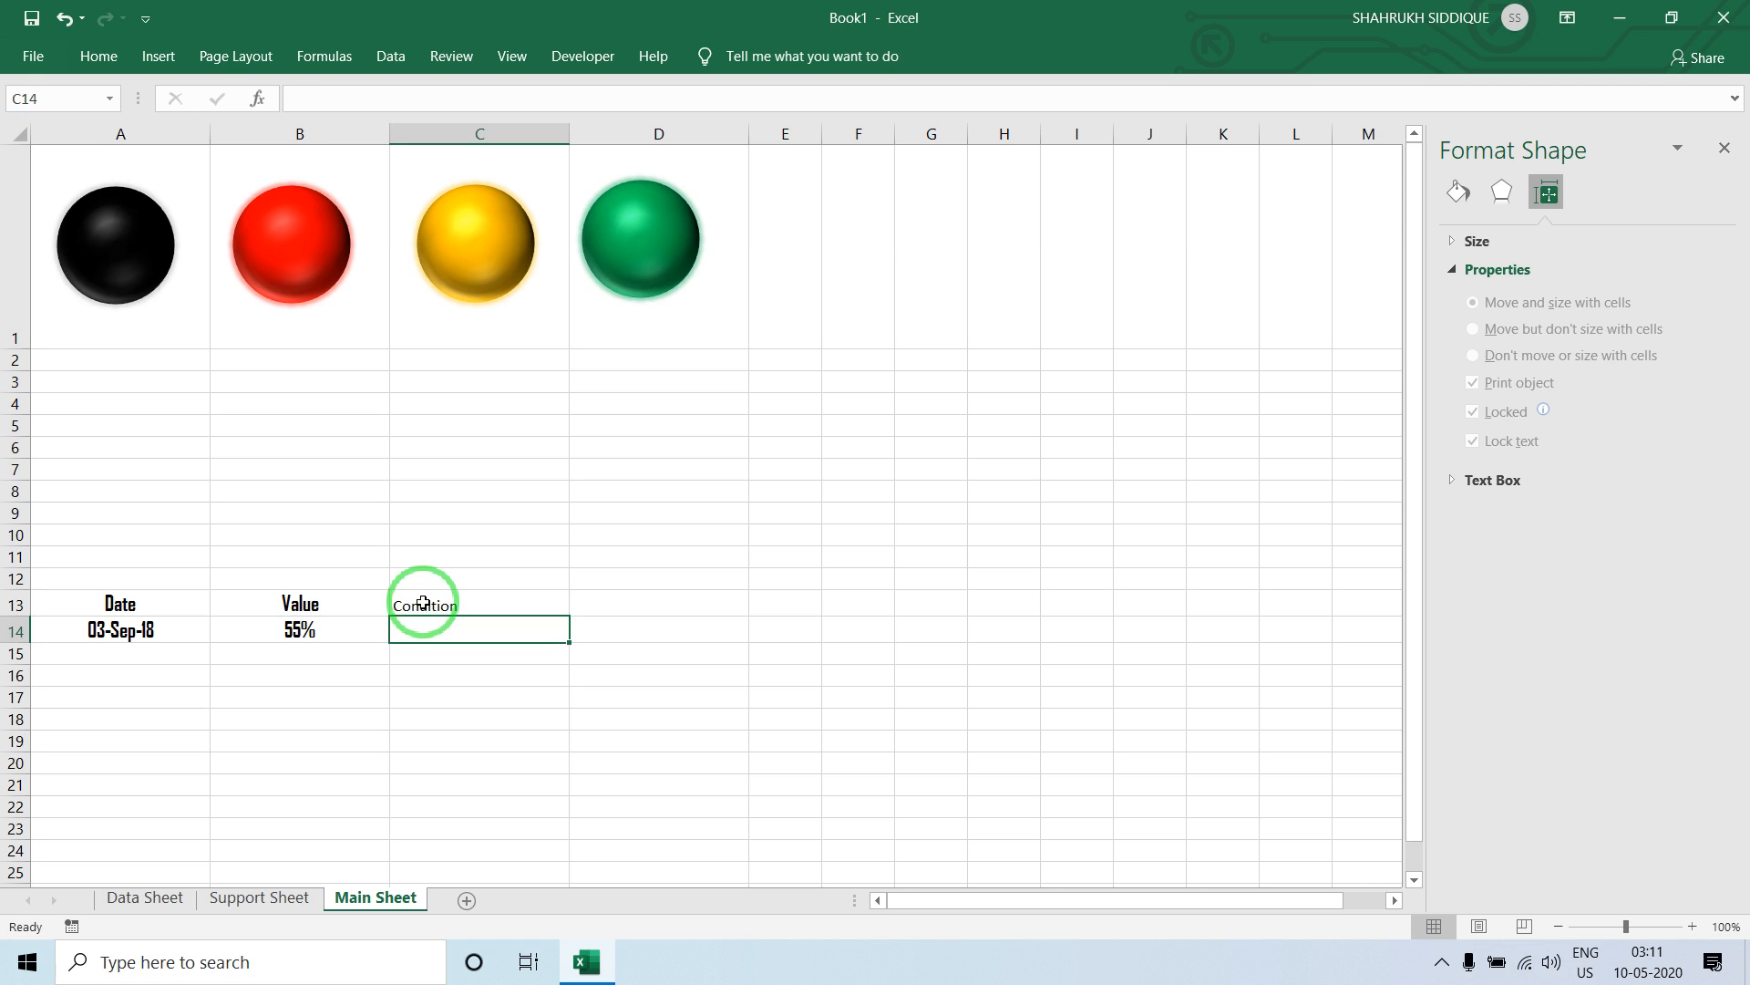
text(=IF()
key(Left)
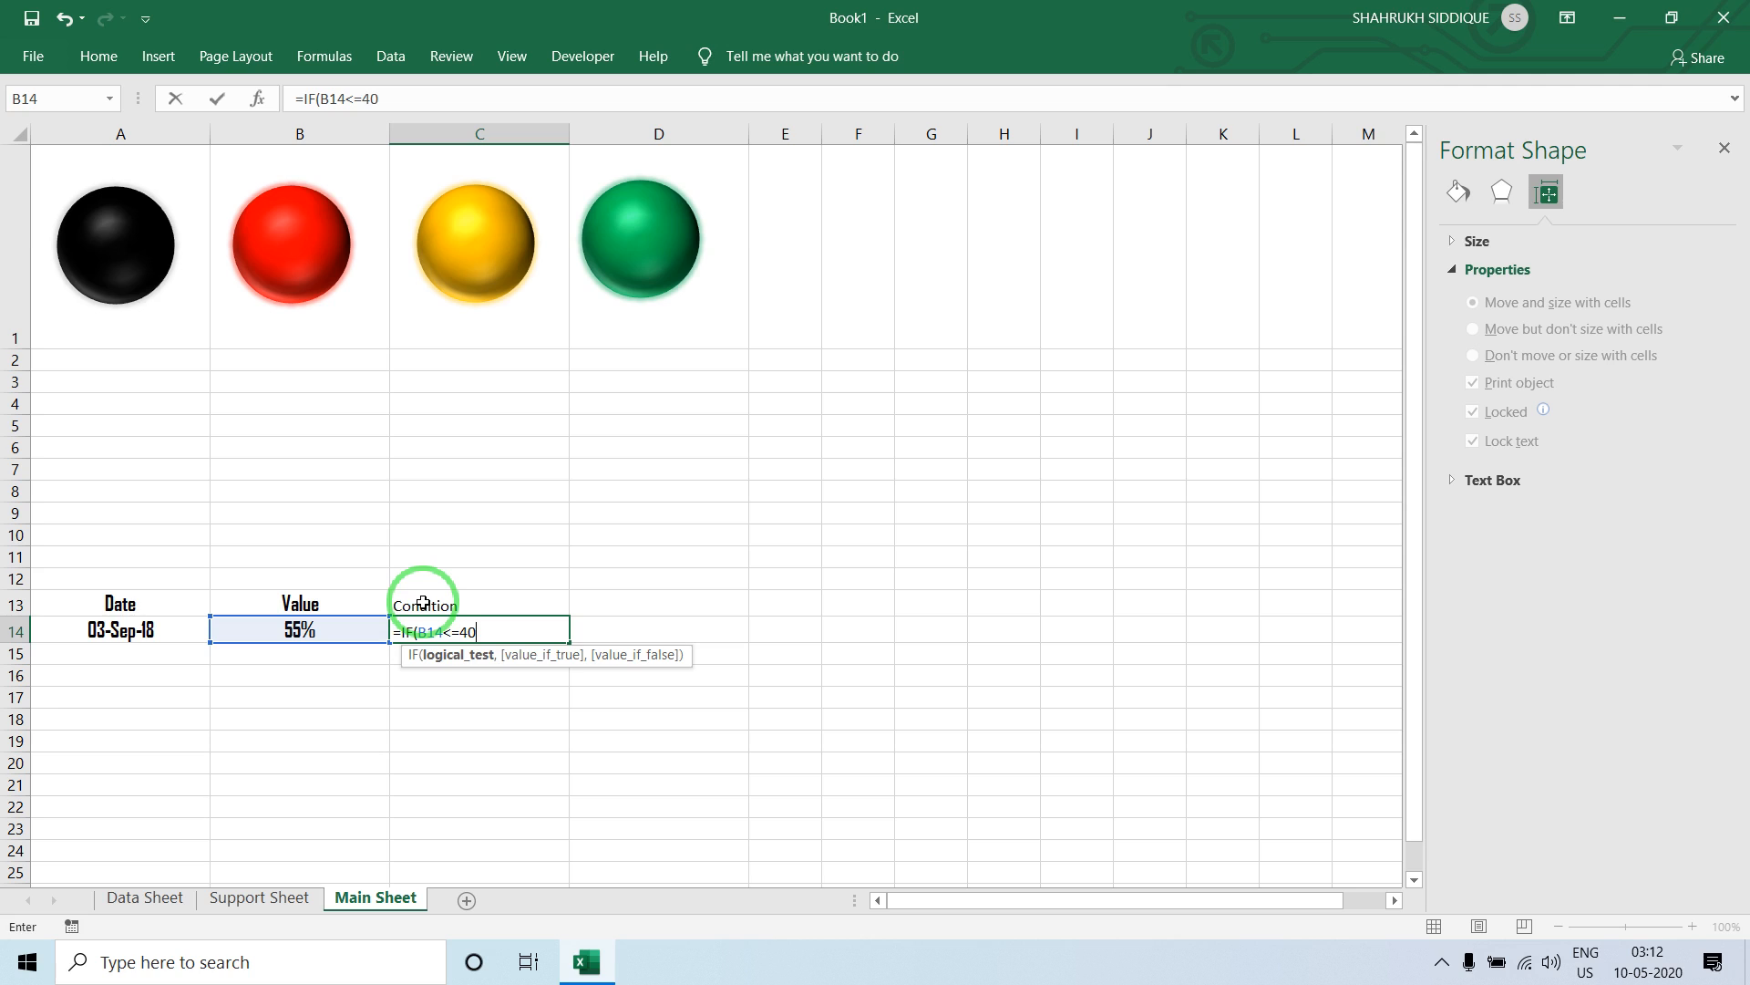
text(<=40%,)
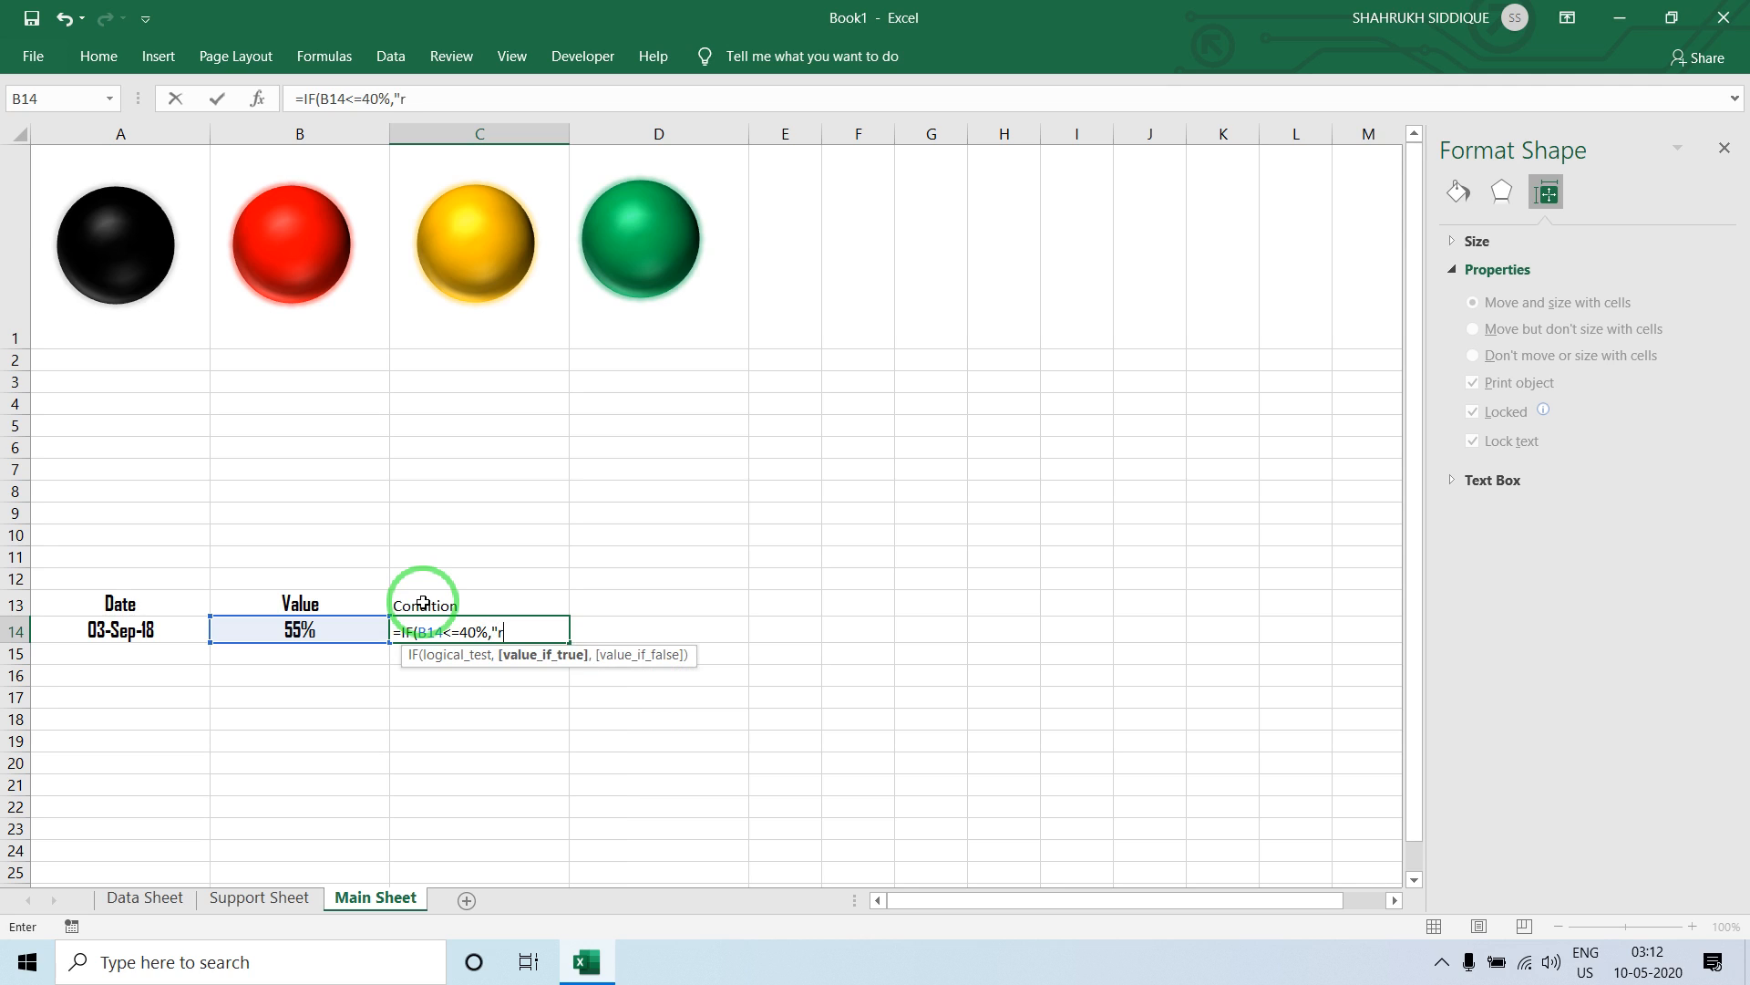
text("Red",)
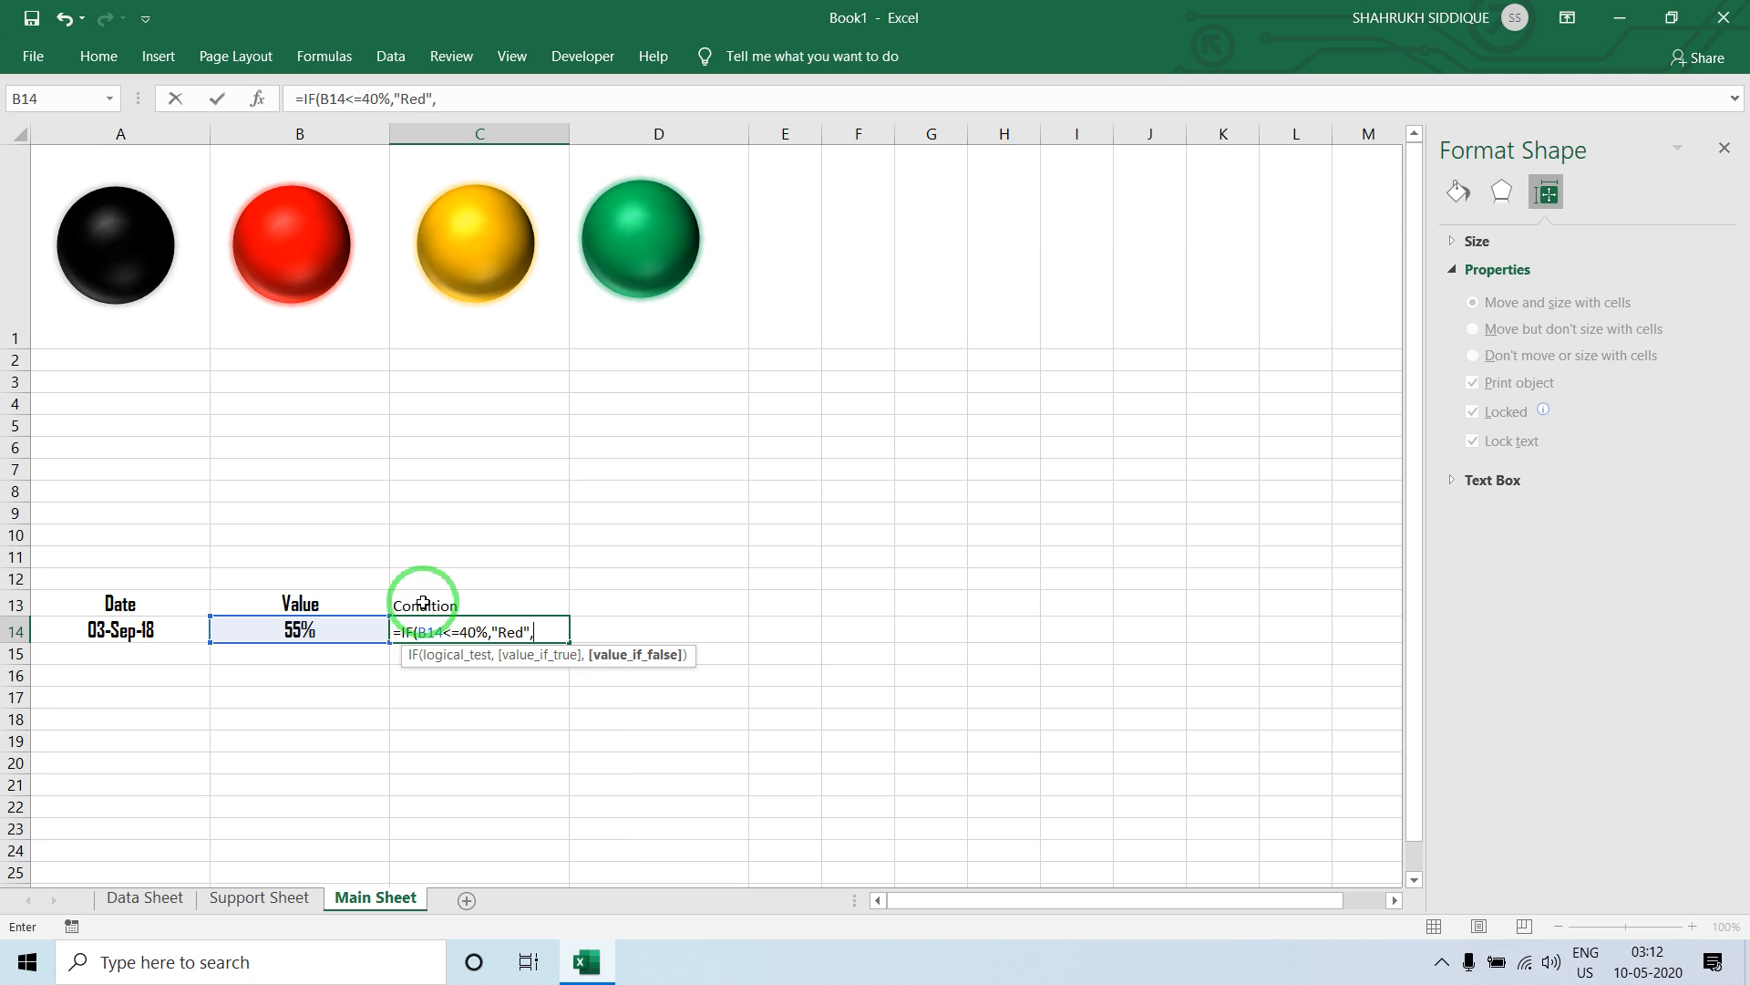
text(IF()
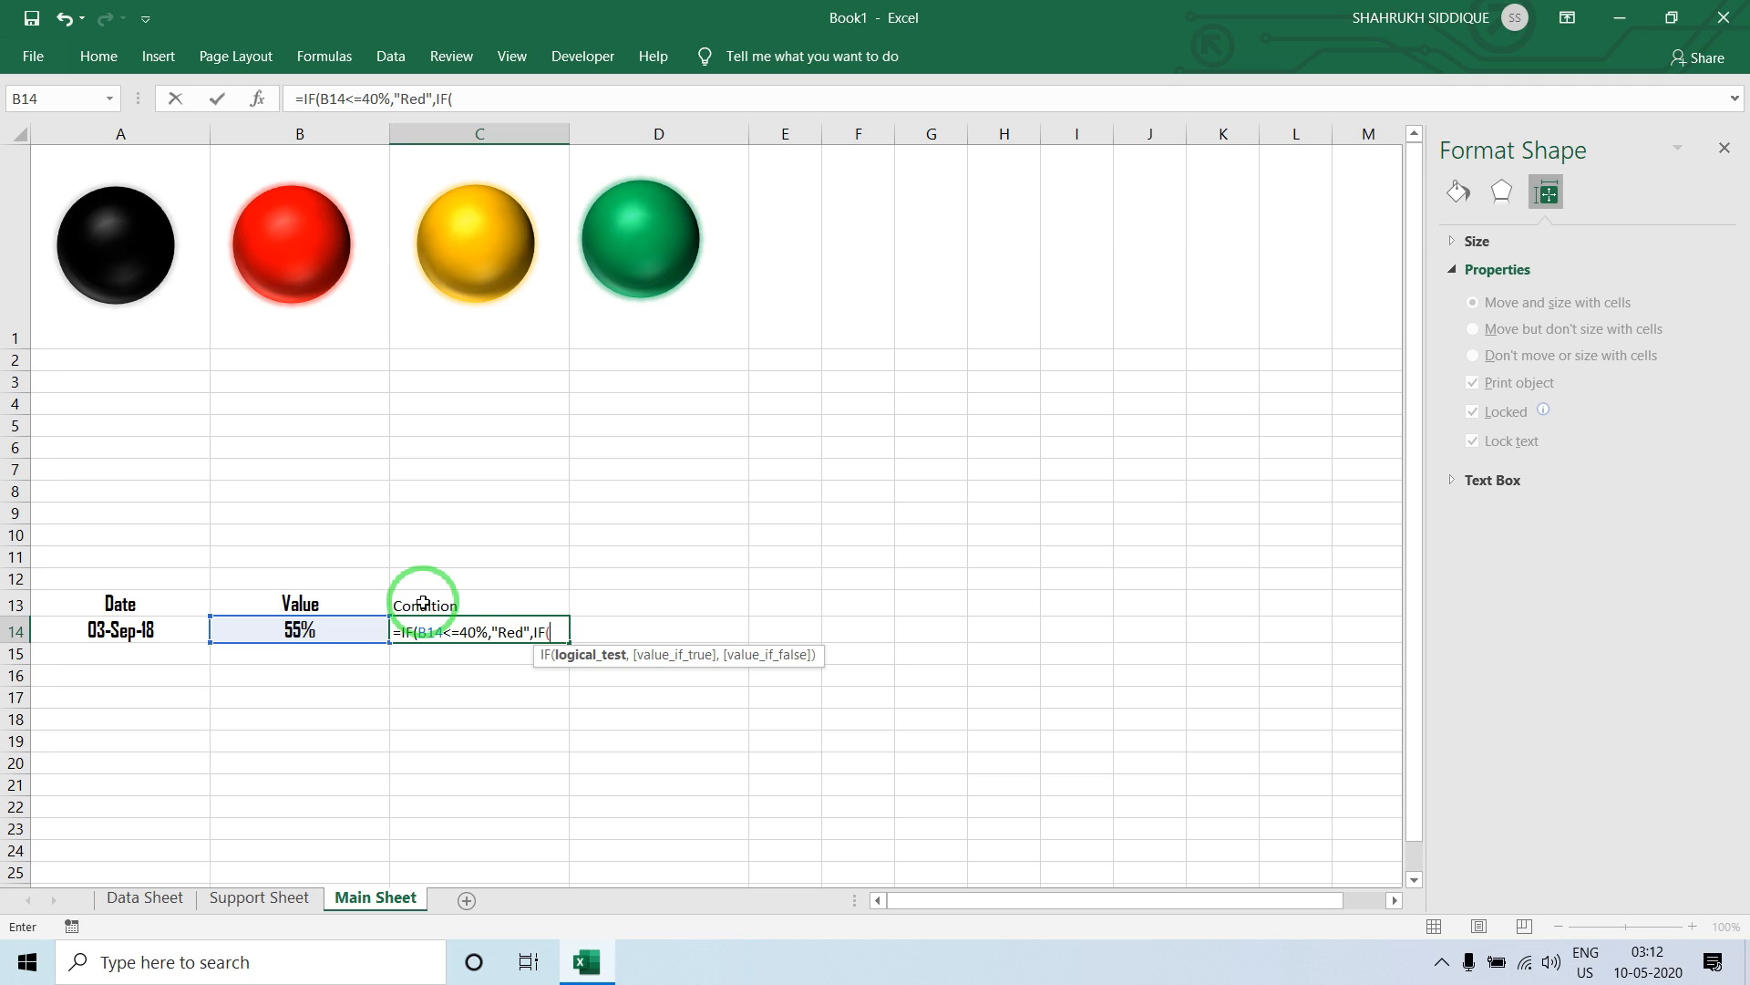
key(Left)
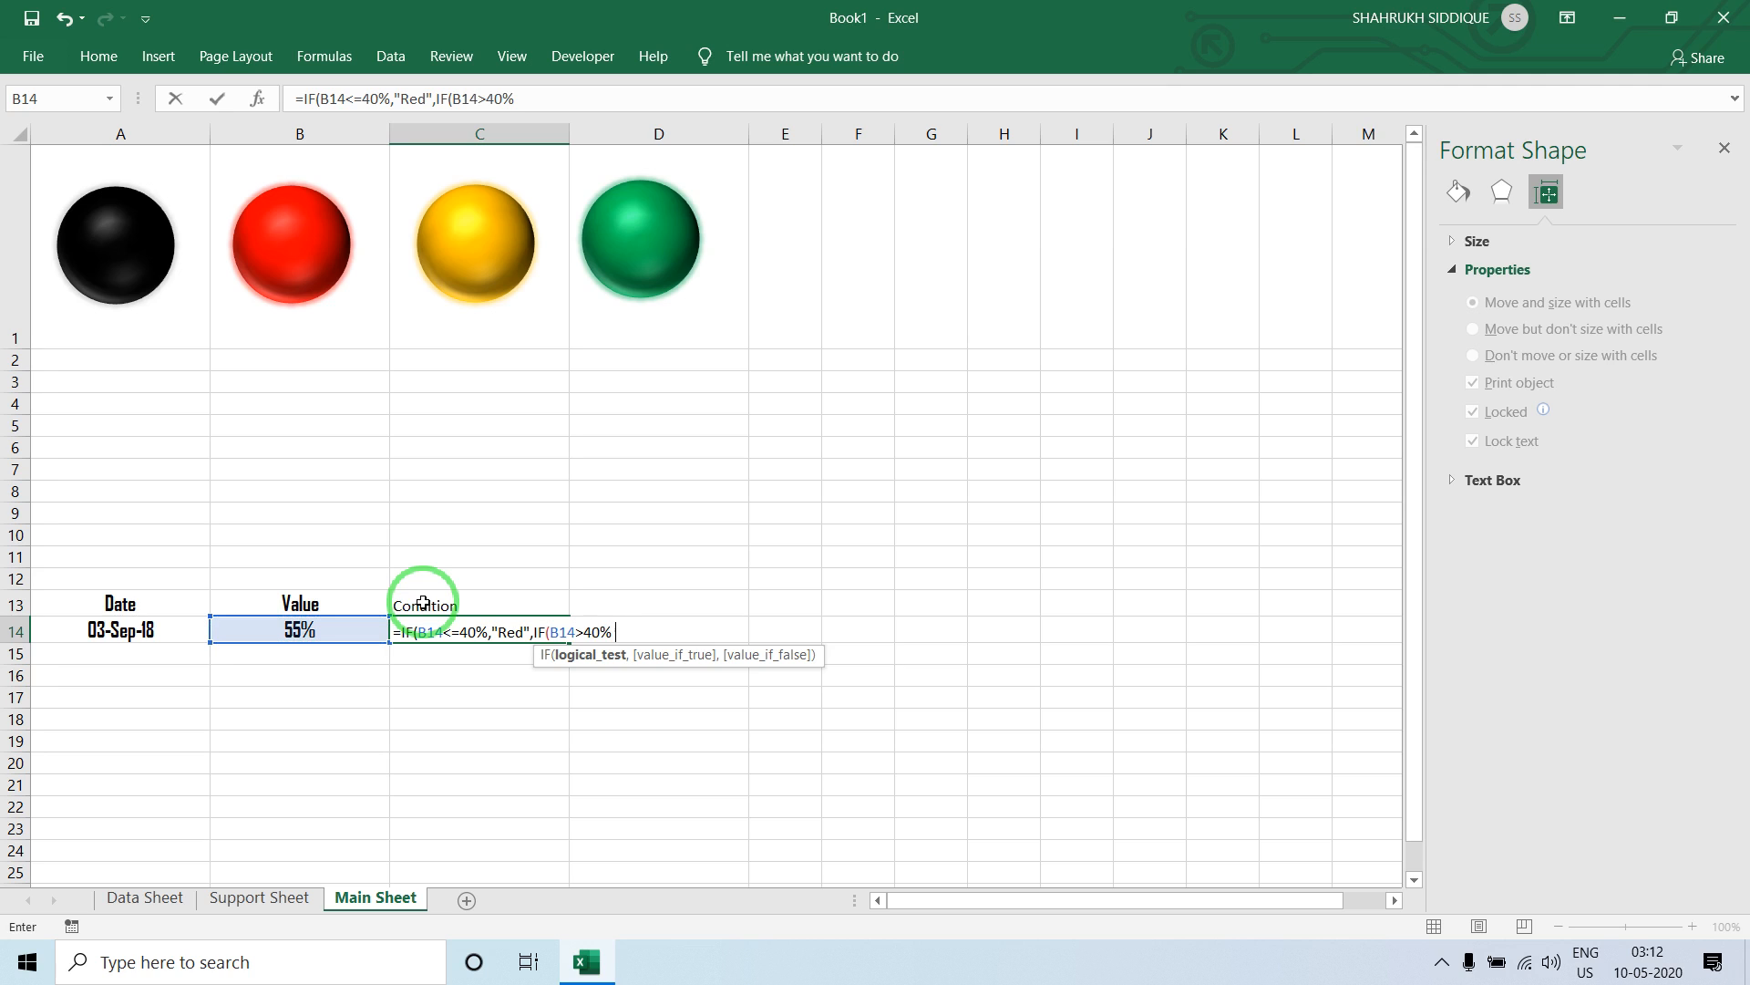
text(>40% and)
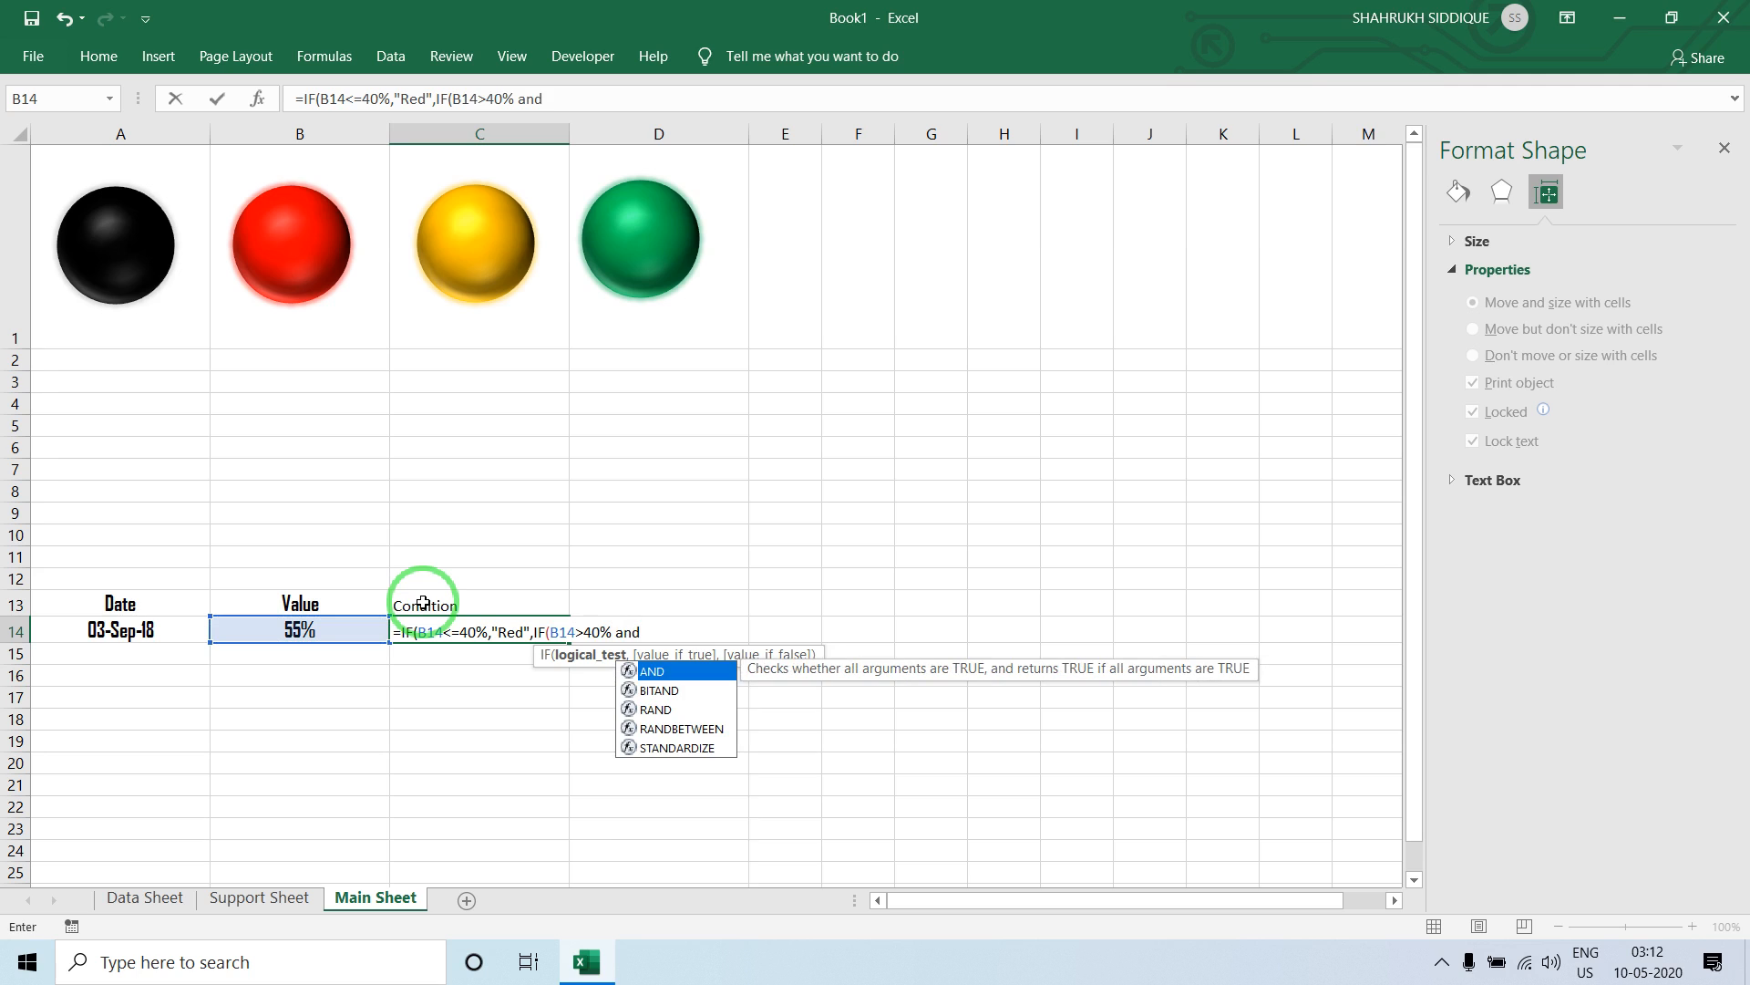
key(BackSpace)
key(BackSpace)
text(,)
key(Left)
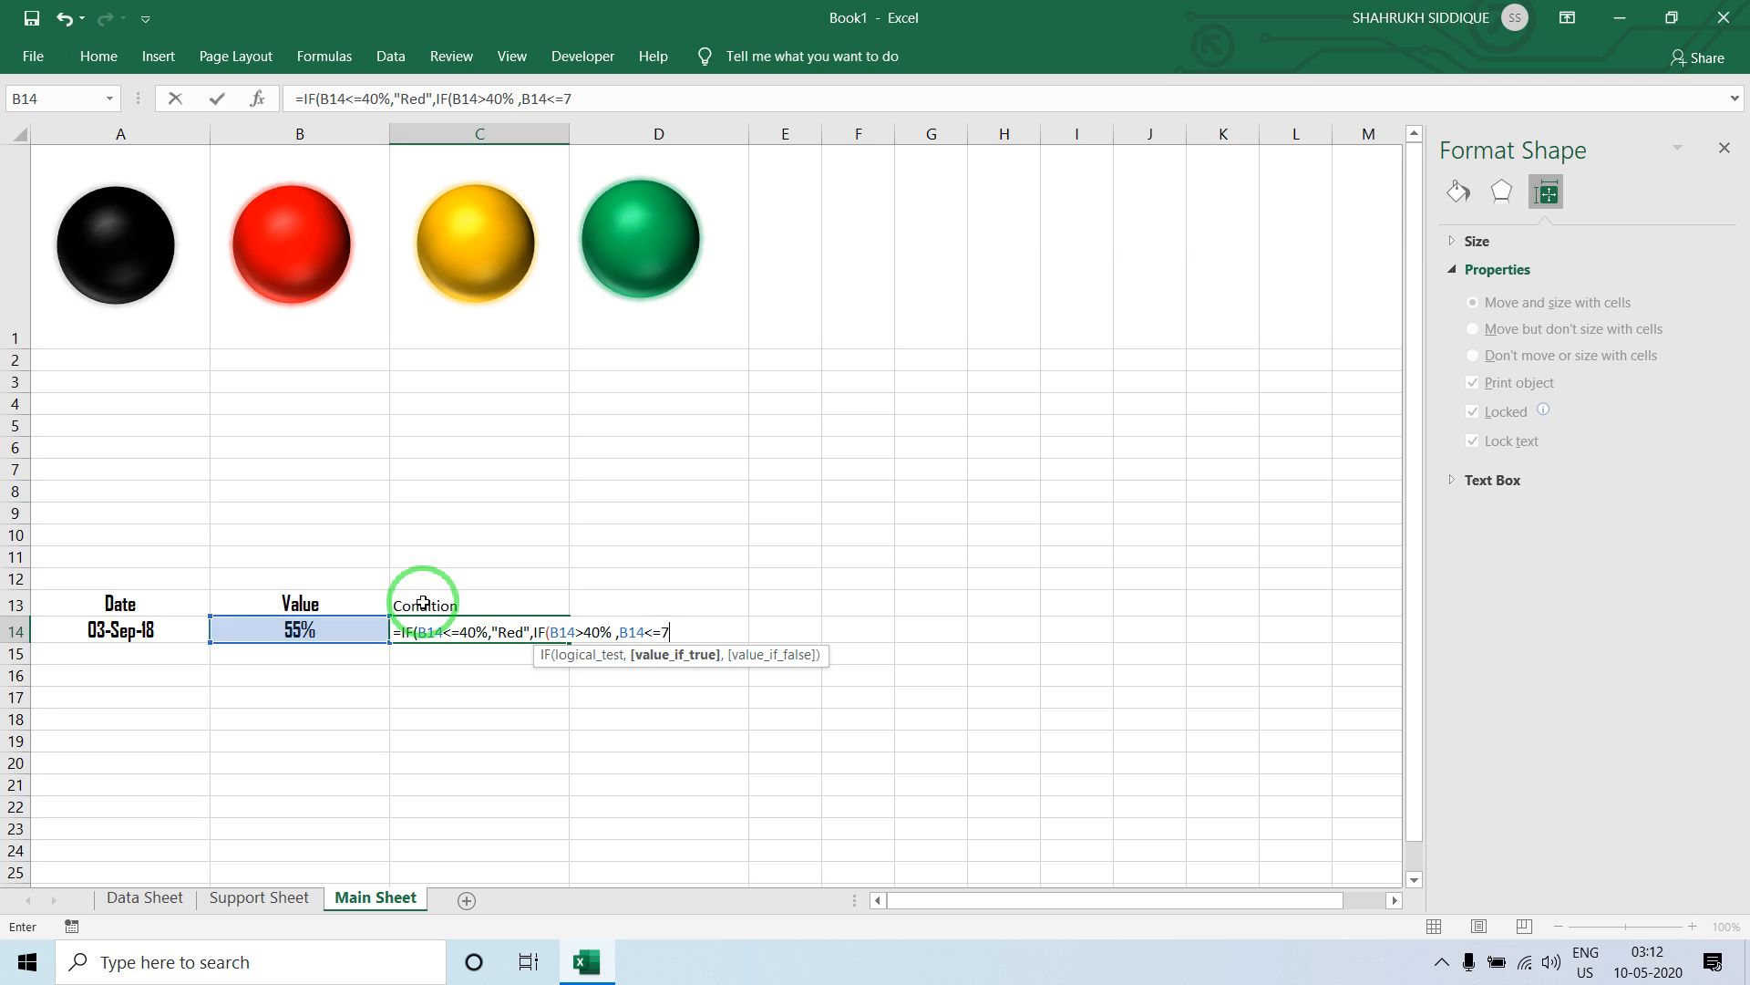
text(<=70%),"Yellow","Gre)
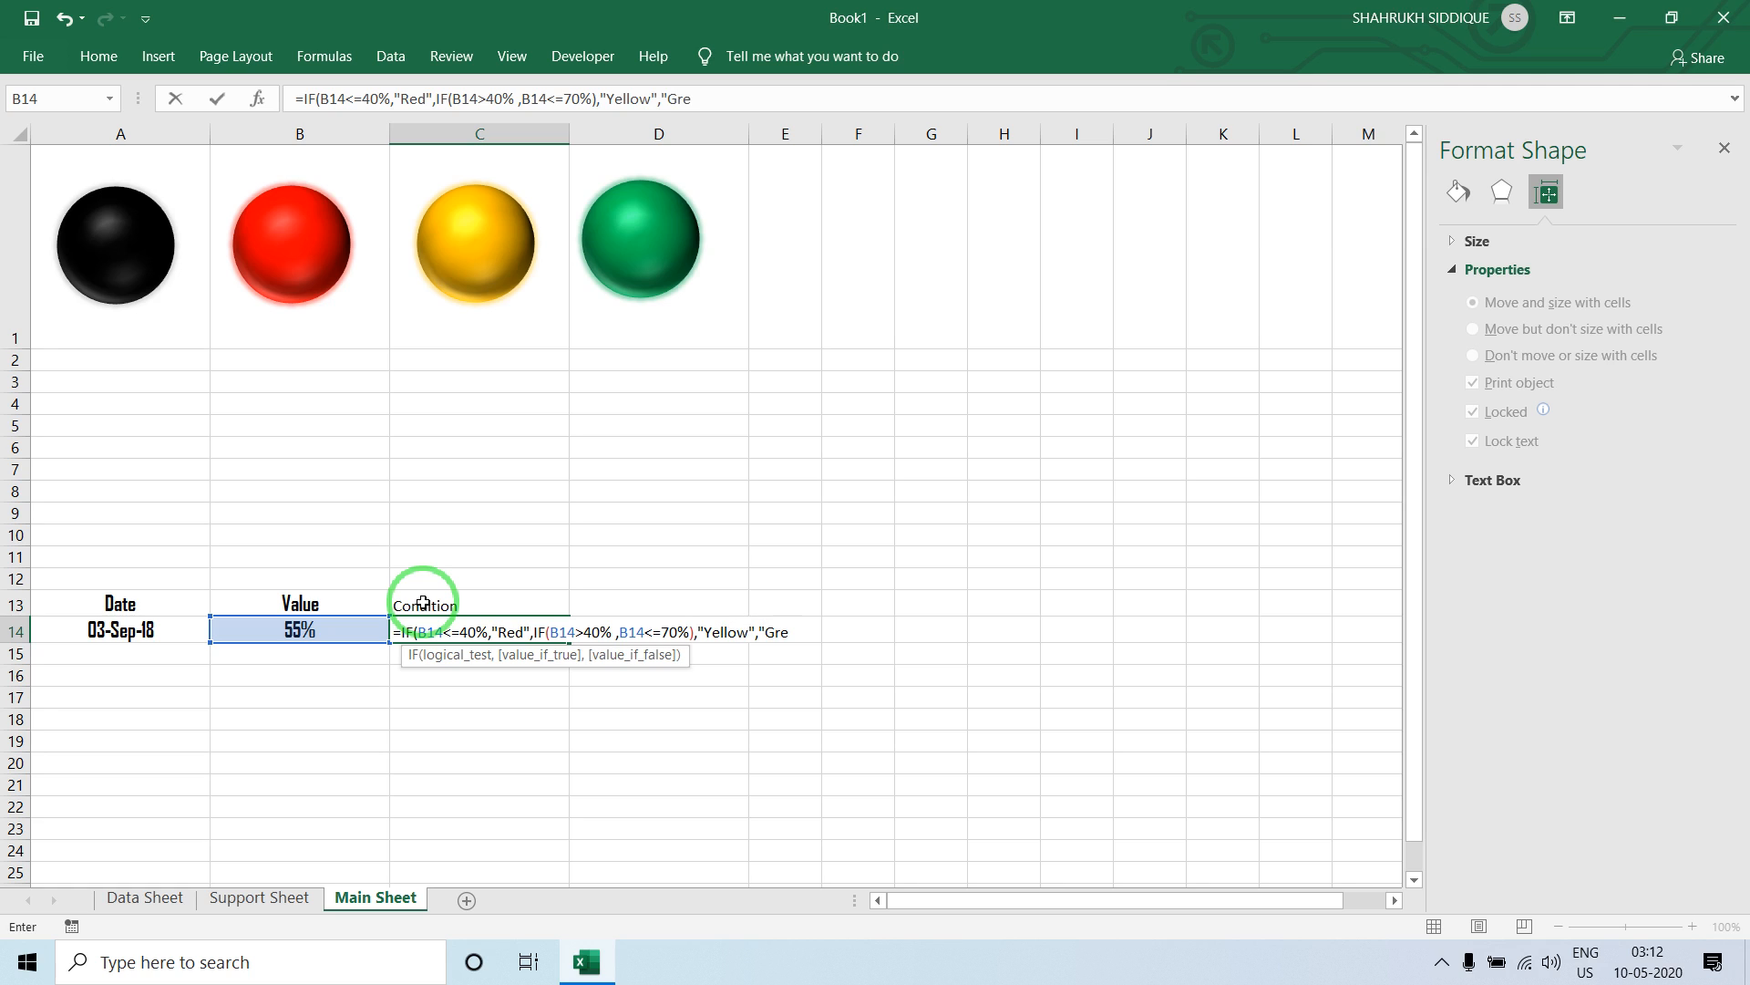
key(Return)
key(Return)
Wrap the middle test in AND so C14's formula works and returns Yellow
key(Left)
key(Left)
key(Left)
key(Left)
key(Left)
key(Left)
key(Left)
key(Left)
key(Left)
key(Left)
key(Left)
key(Left)
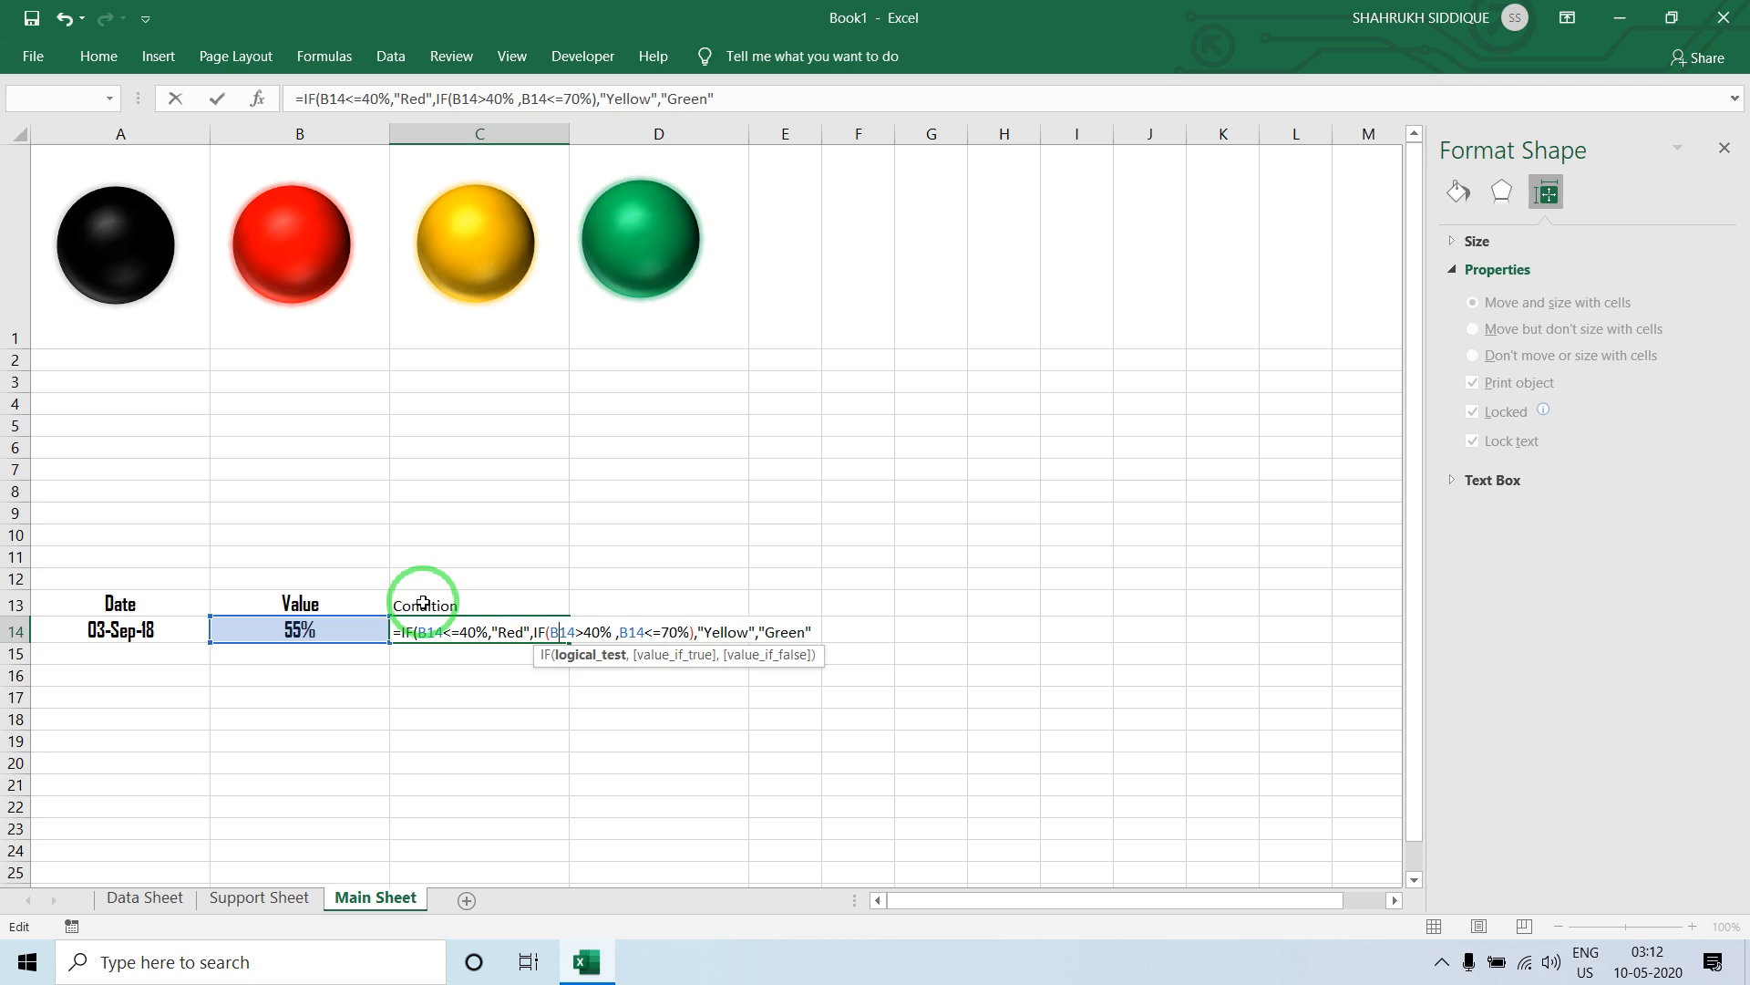
key(Left)
key(Left)
text((AND)
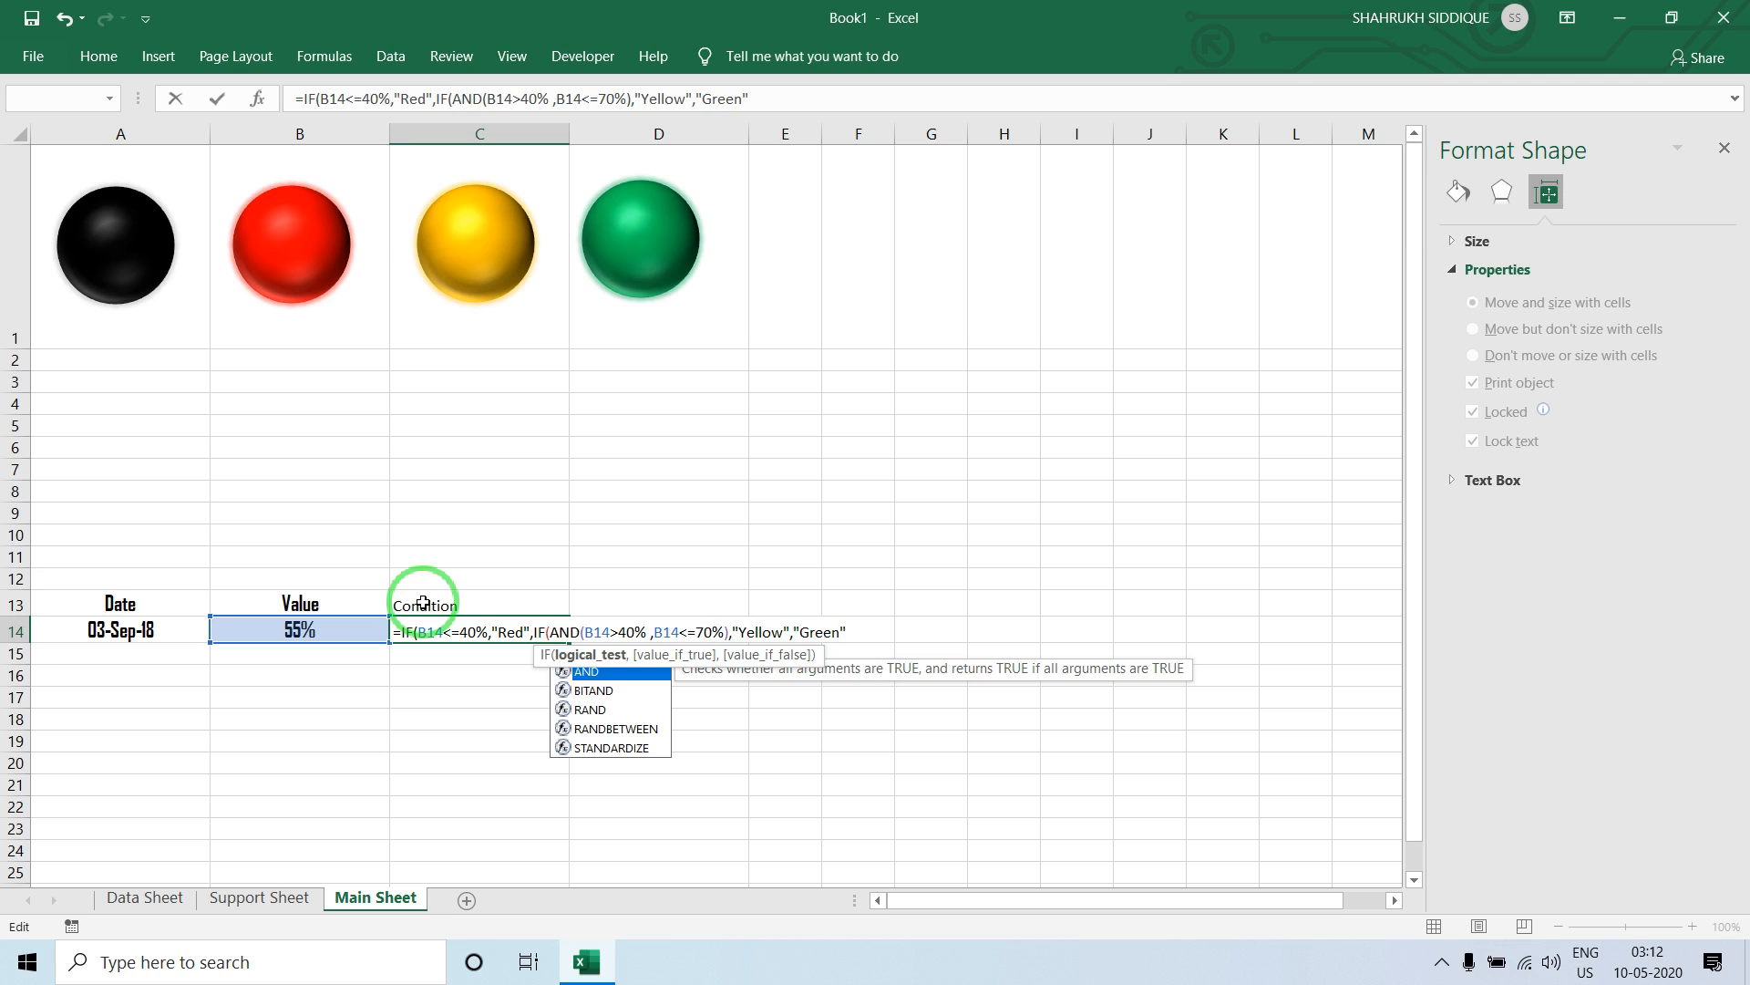
key(Return)
key(Return)
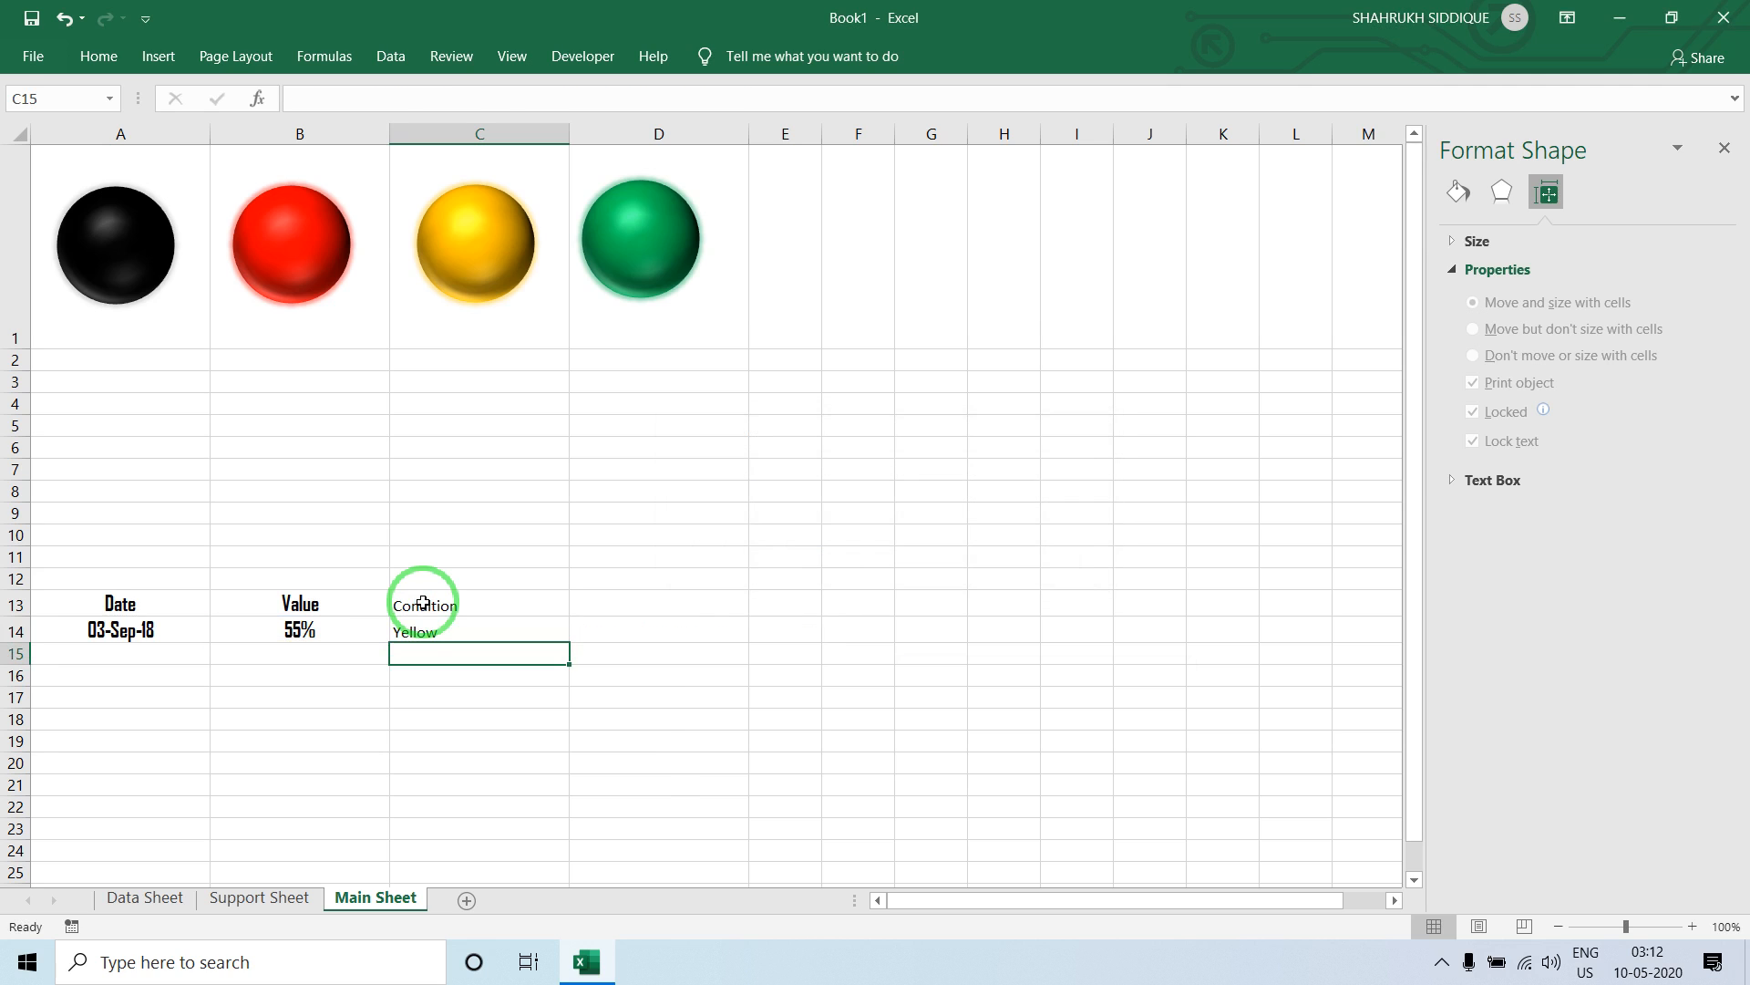
key(Up)
Copy the Value heading's formatting onto C13 and C14 with Format Painter
click(320, 600)
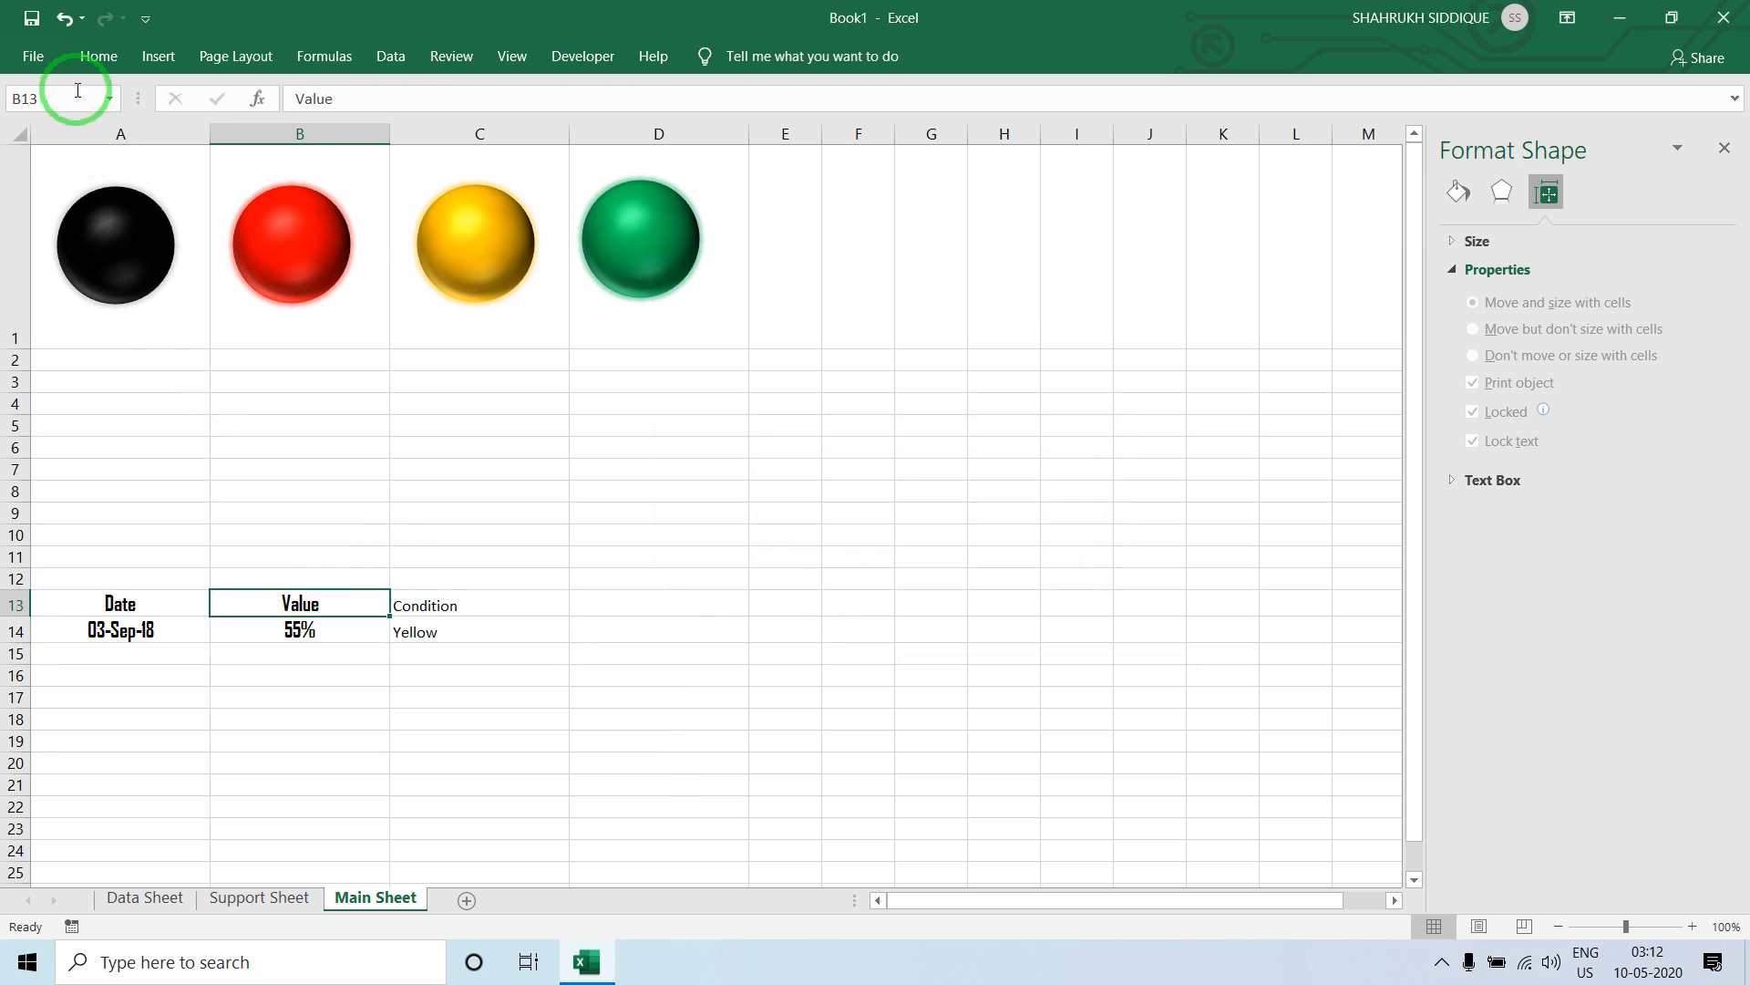
click(95, 58)
click(112, 156)
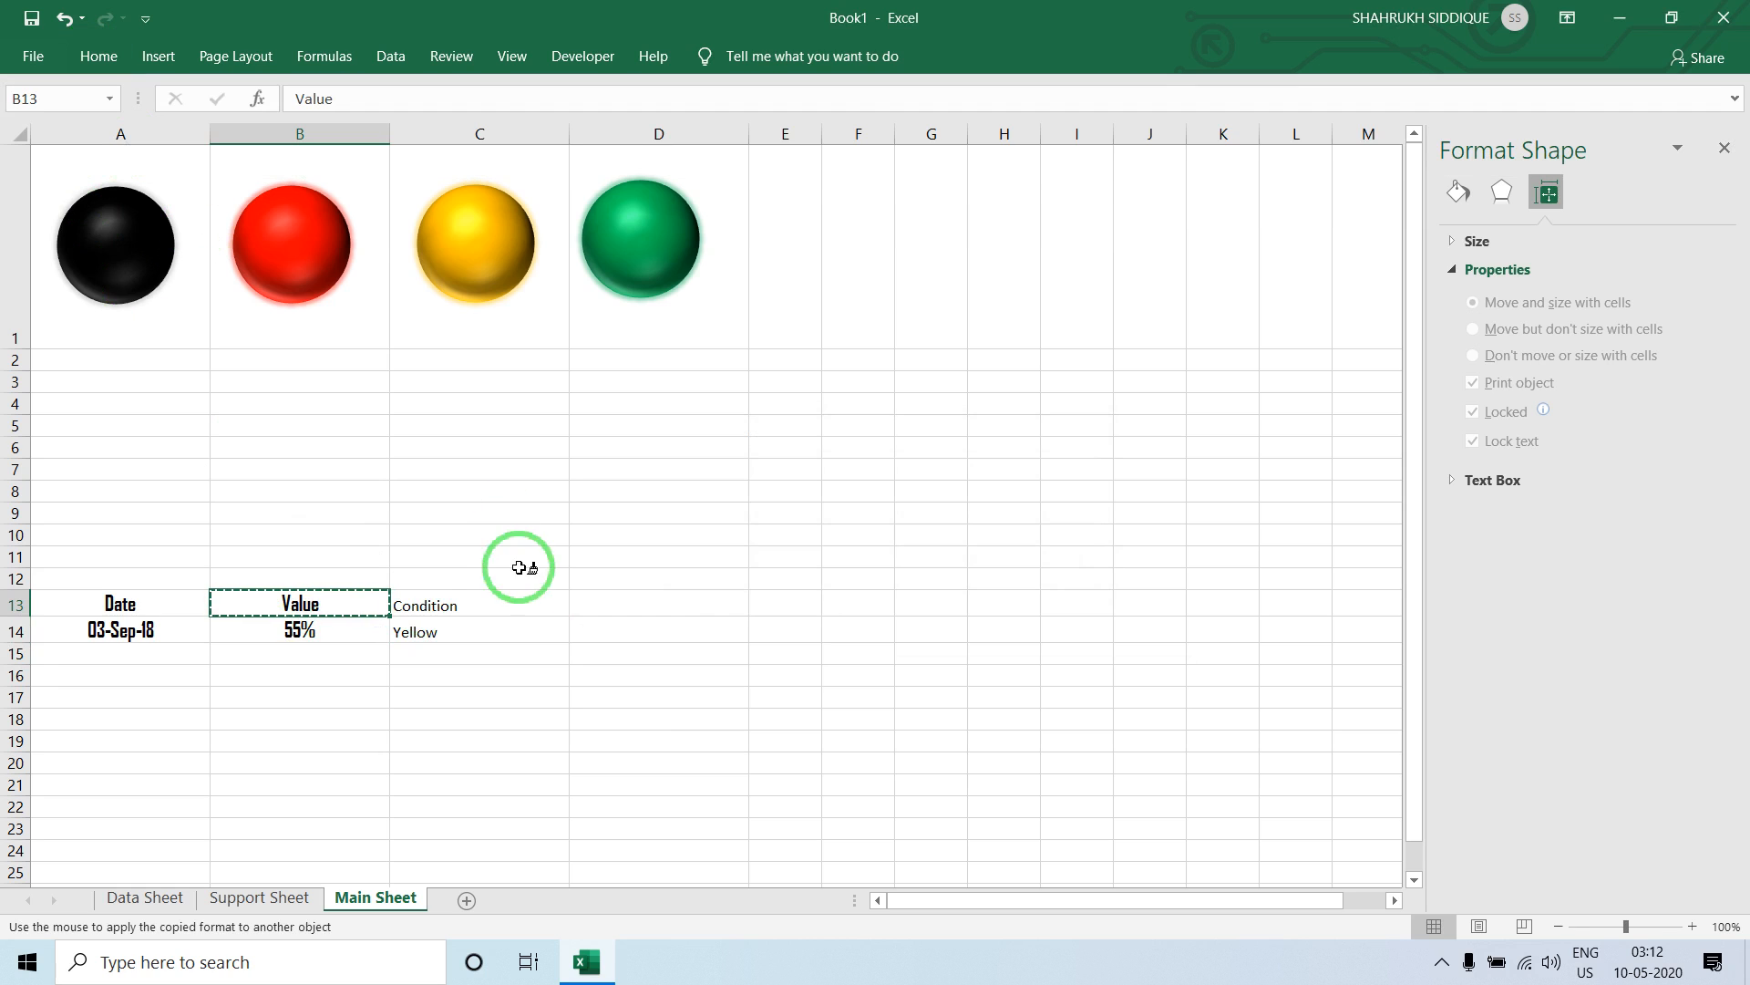
click(470, 603)
click(455, 629)
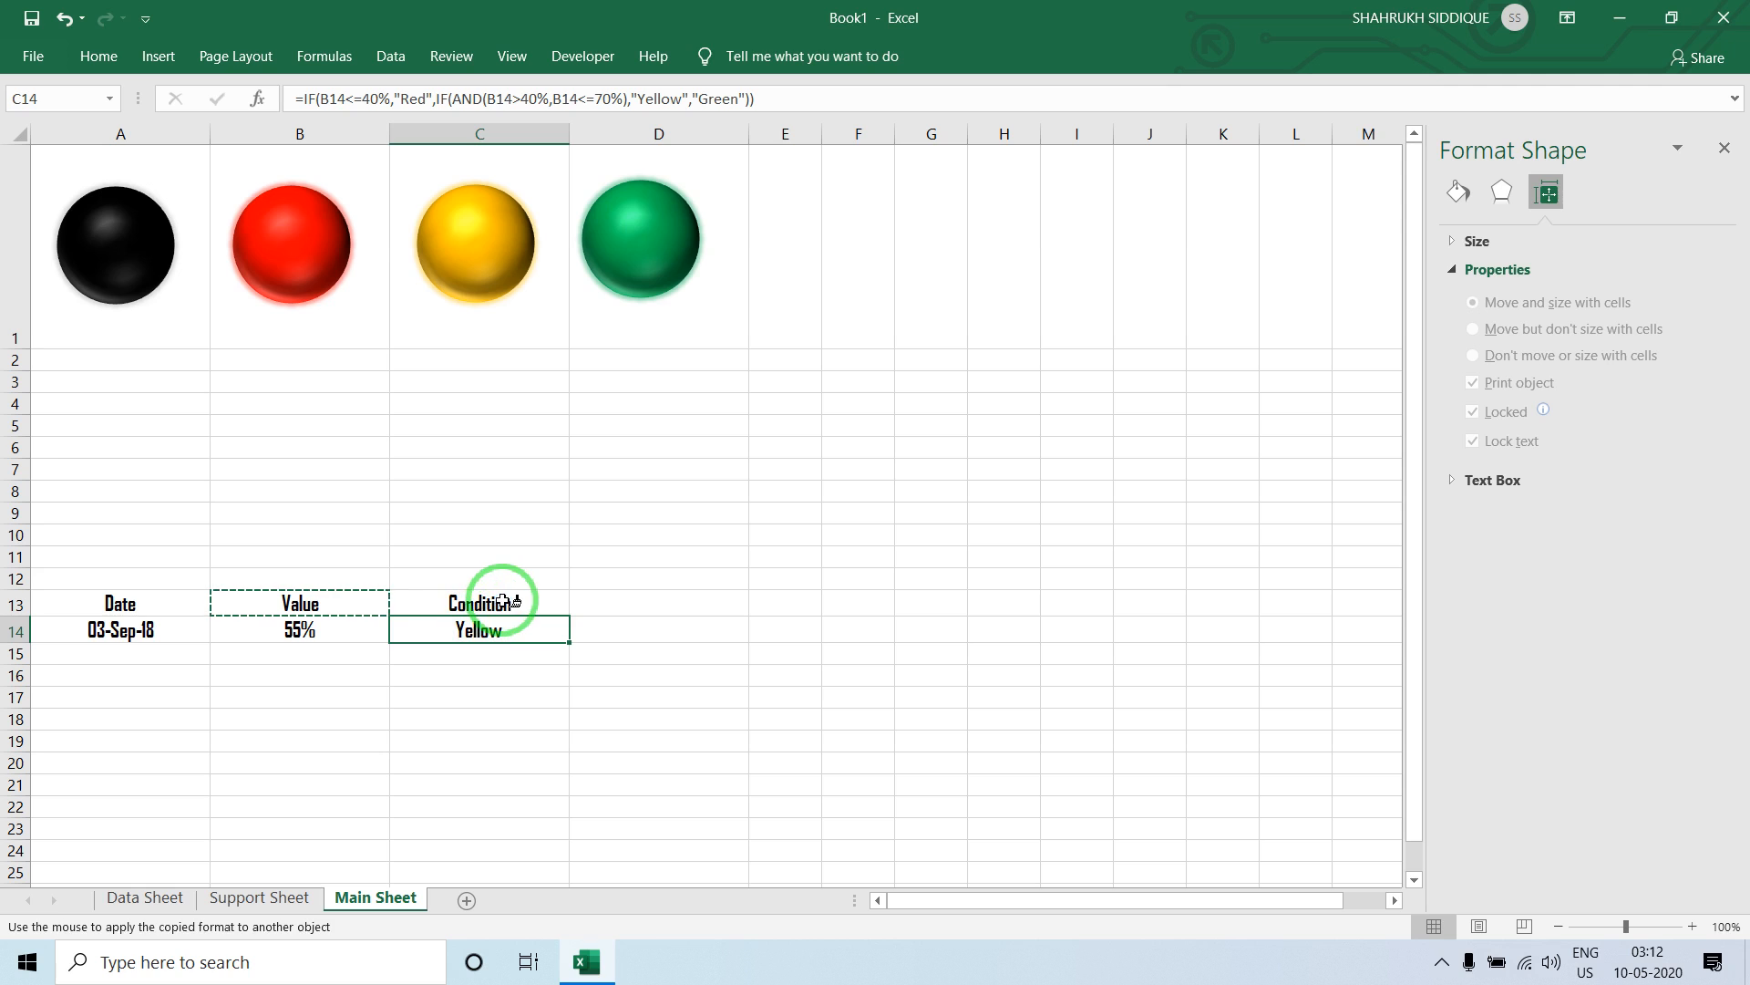
click(665, 555)
click(553, 620)
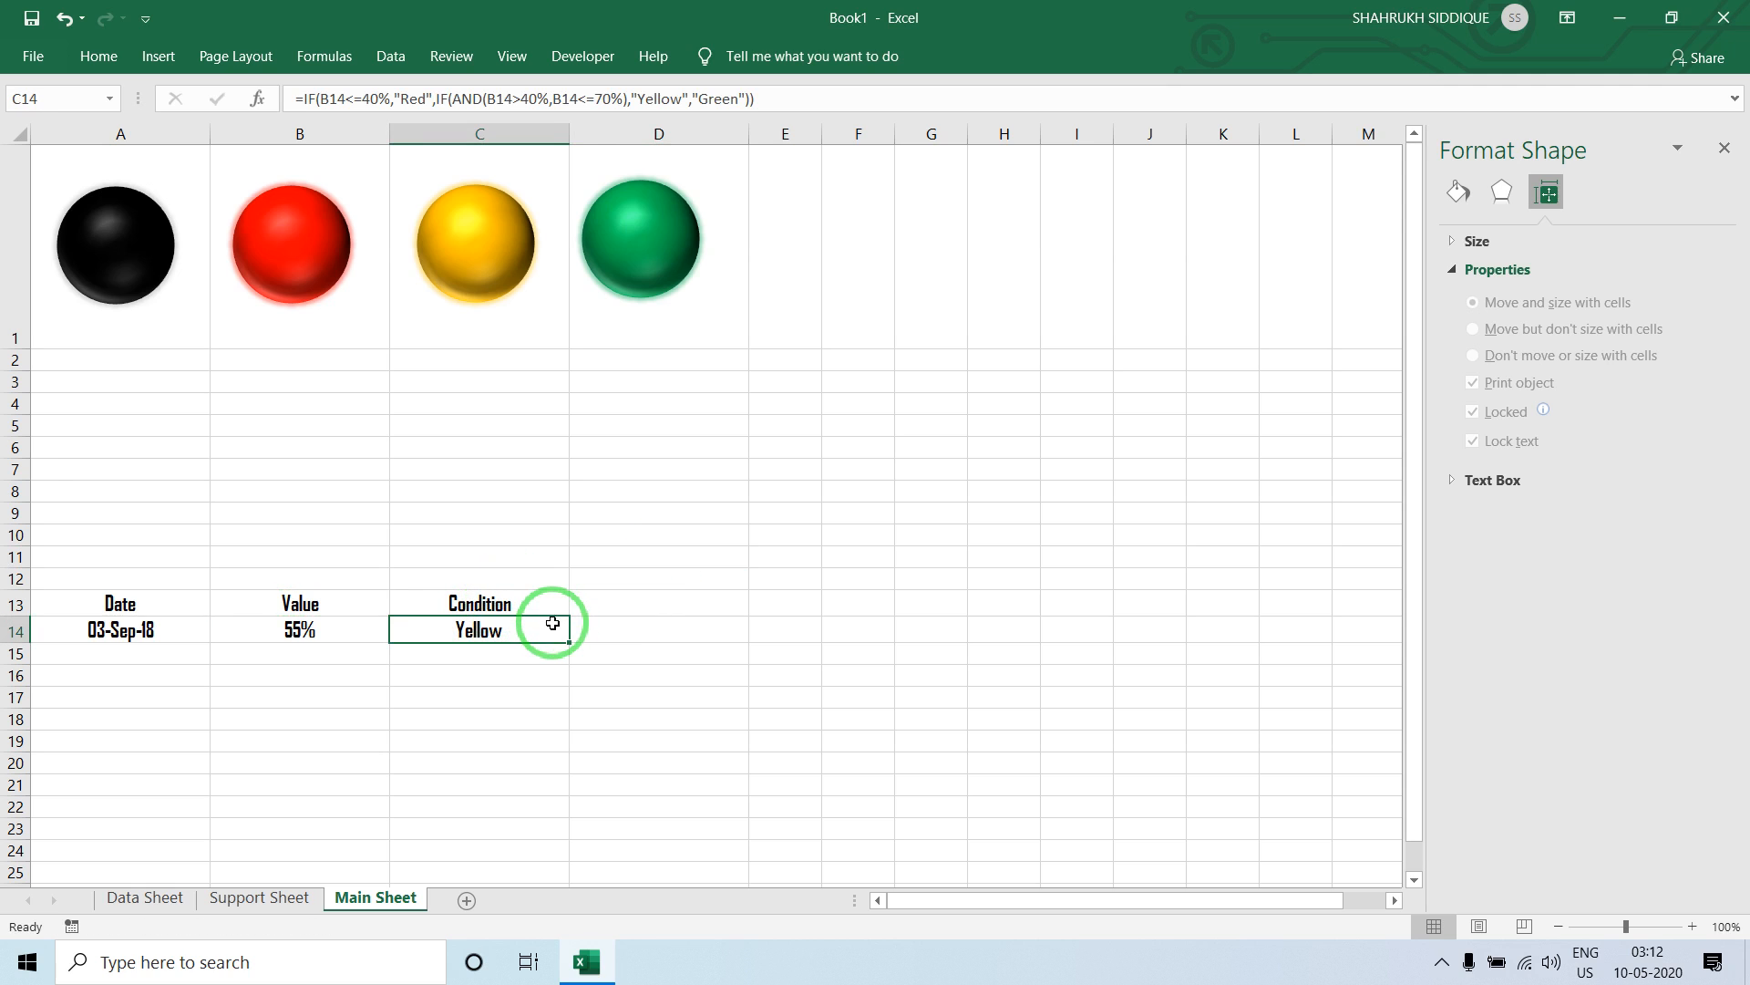
click(99, 56)
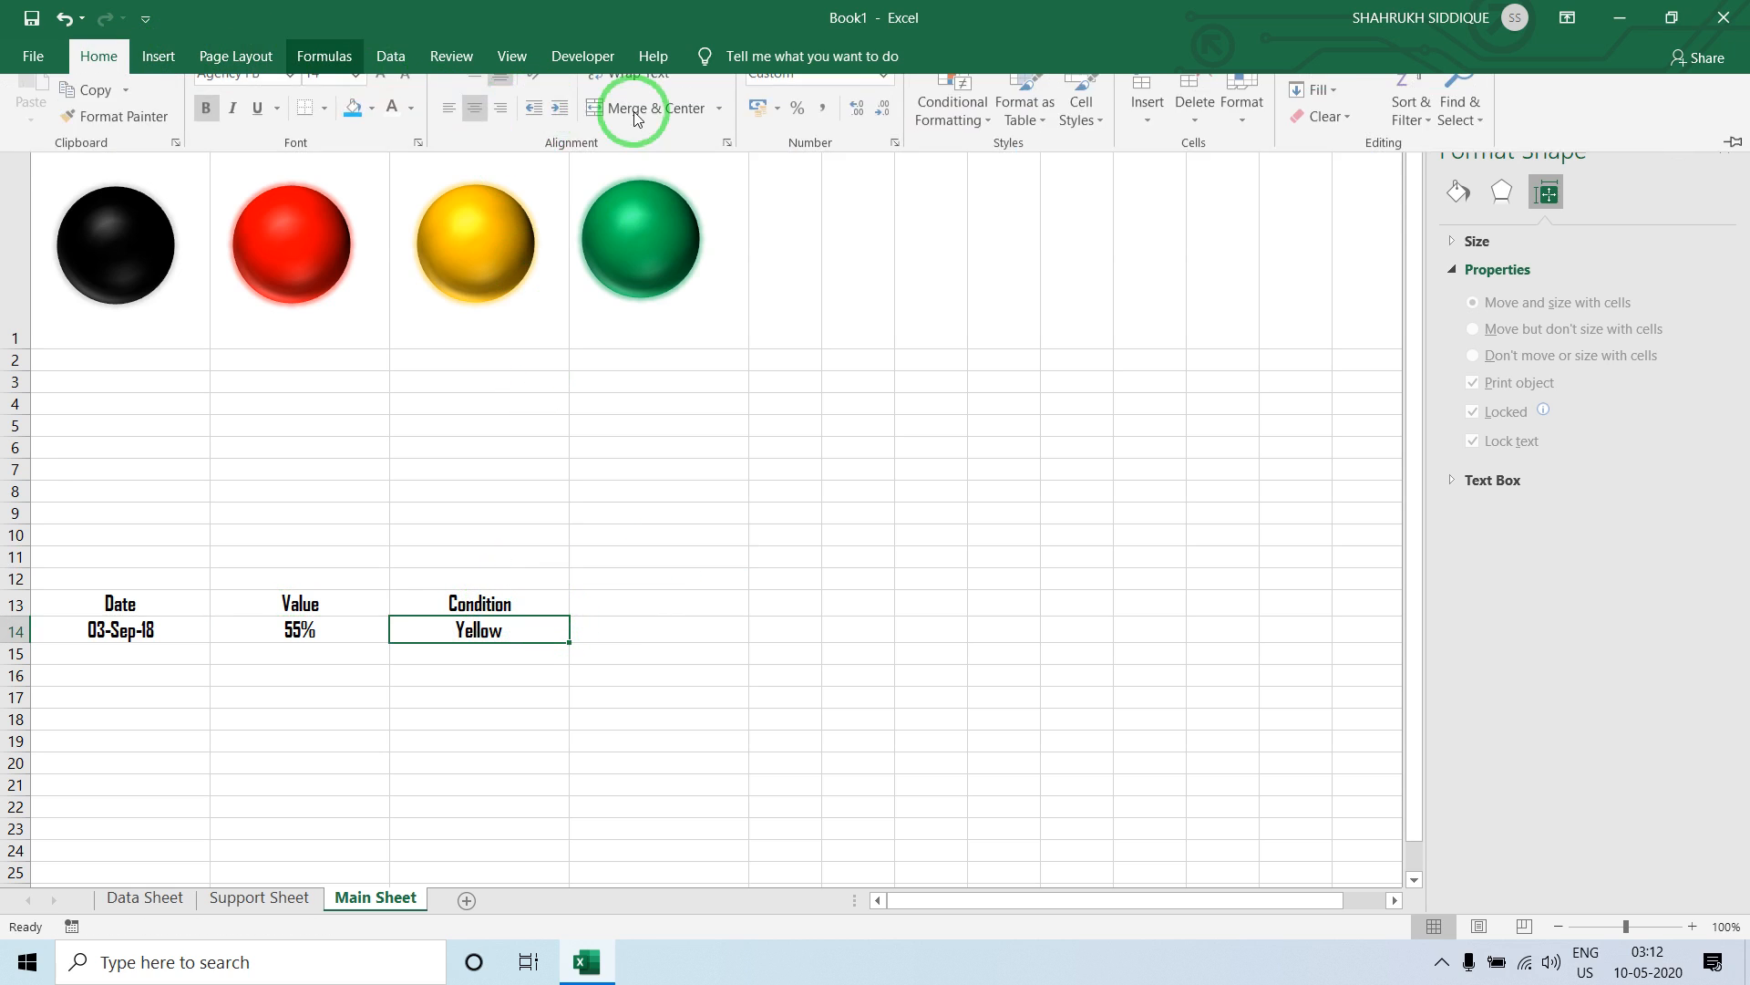
Add a conditional rule: Cell Value equal to Red gives bold red text
click(948, 136)
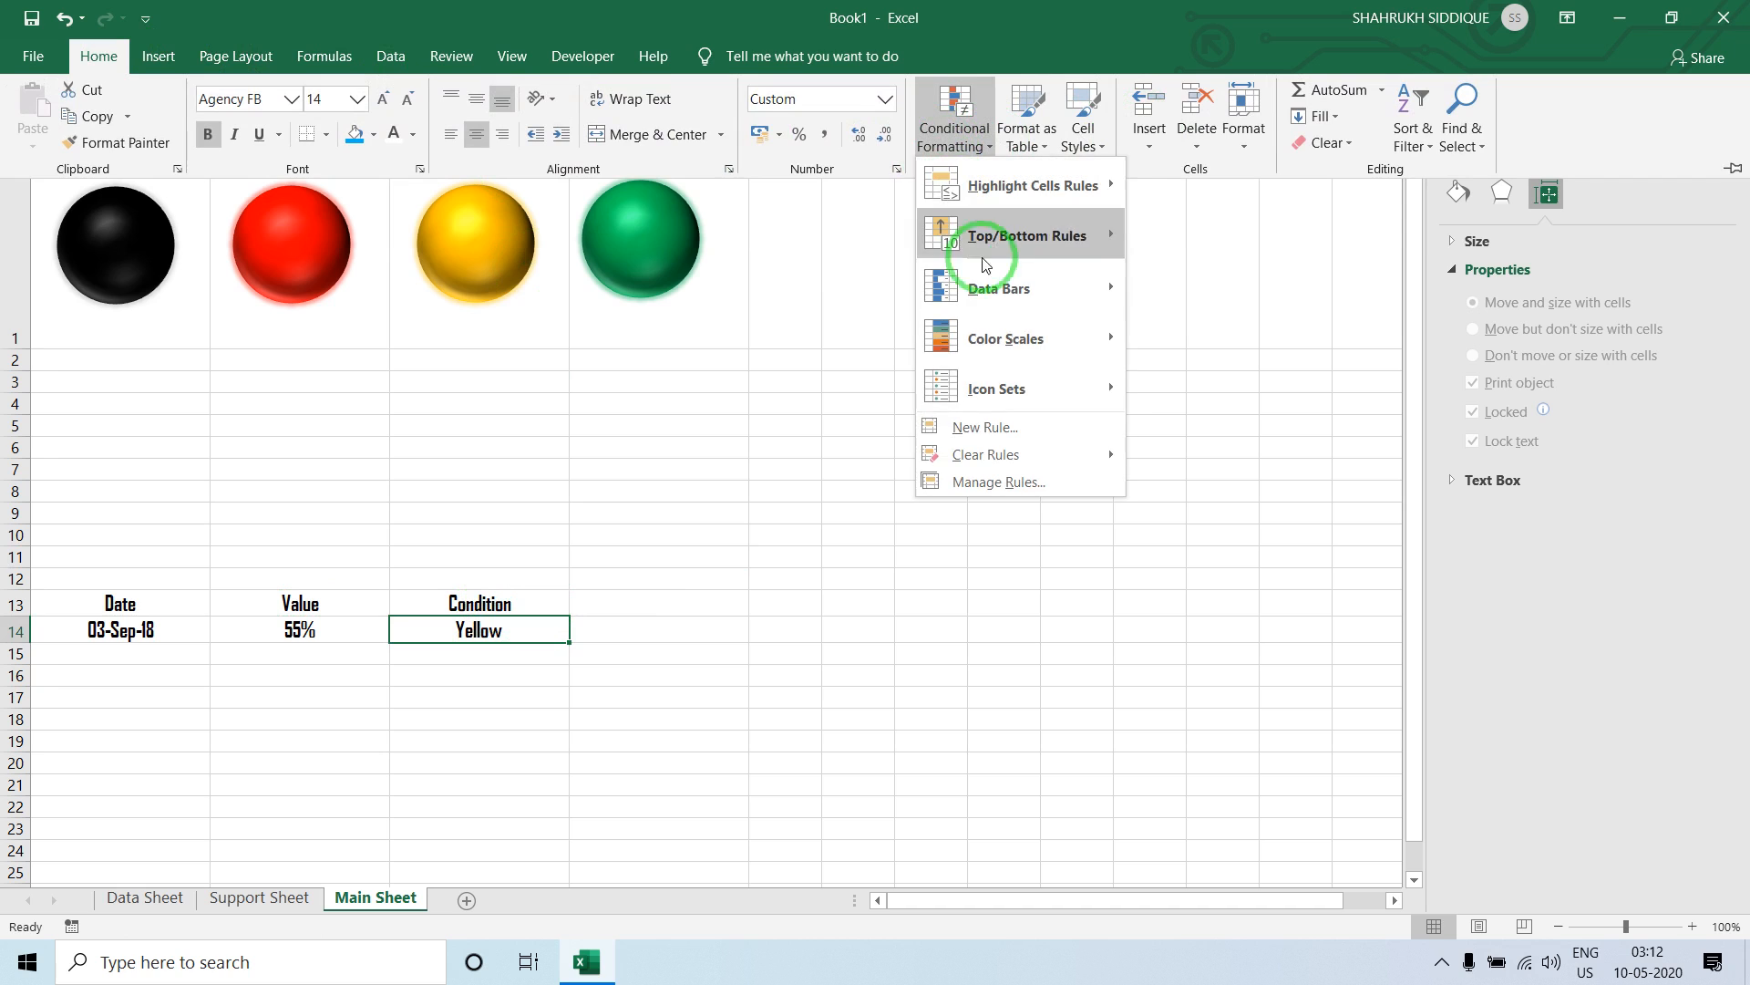
click(989, 427)
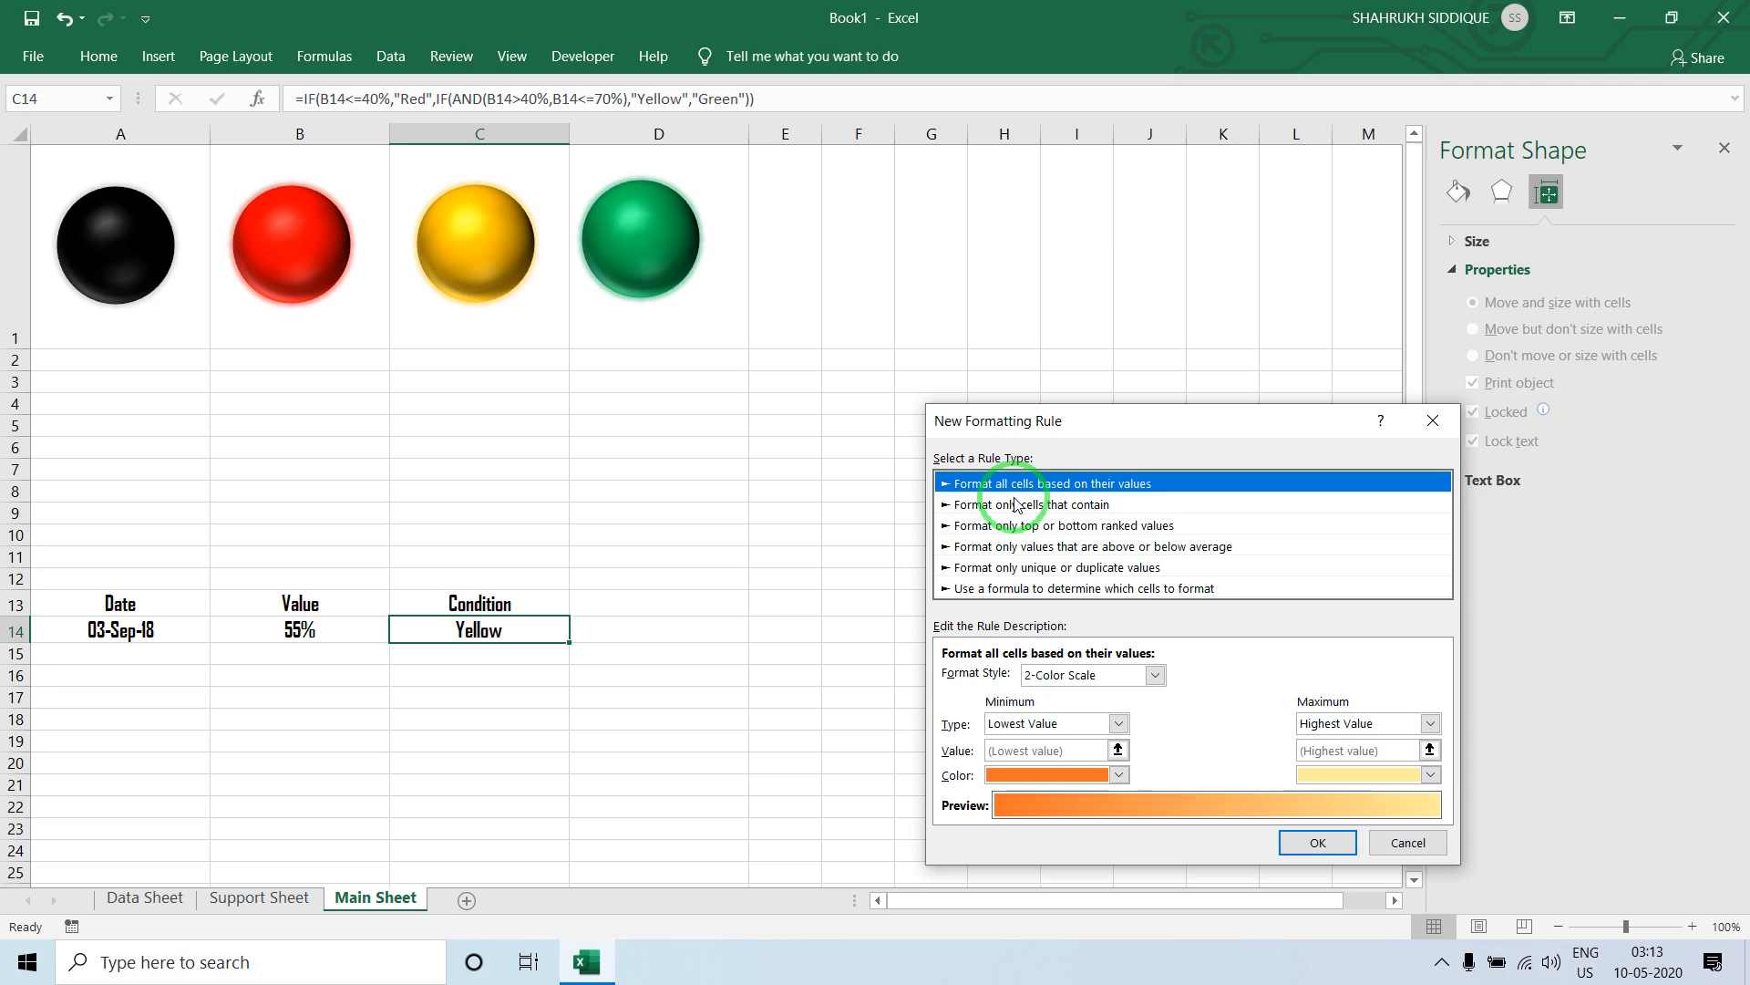
click(1016, 507)
click(1087, 678)
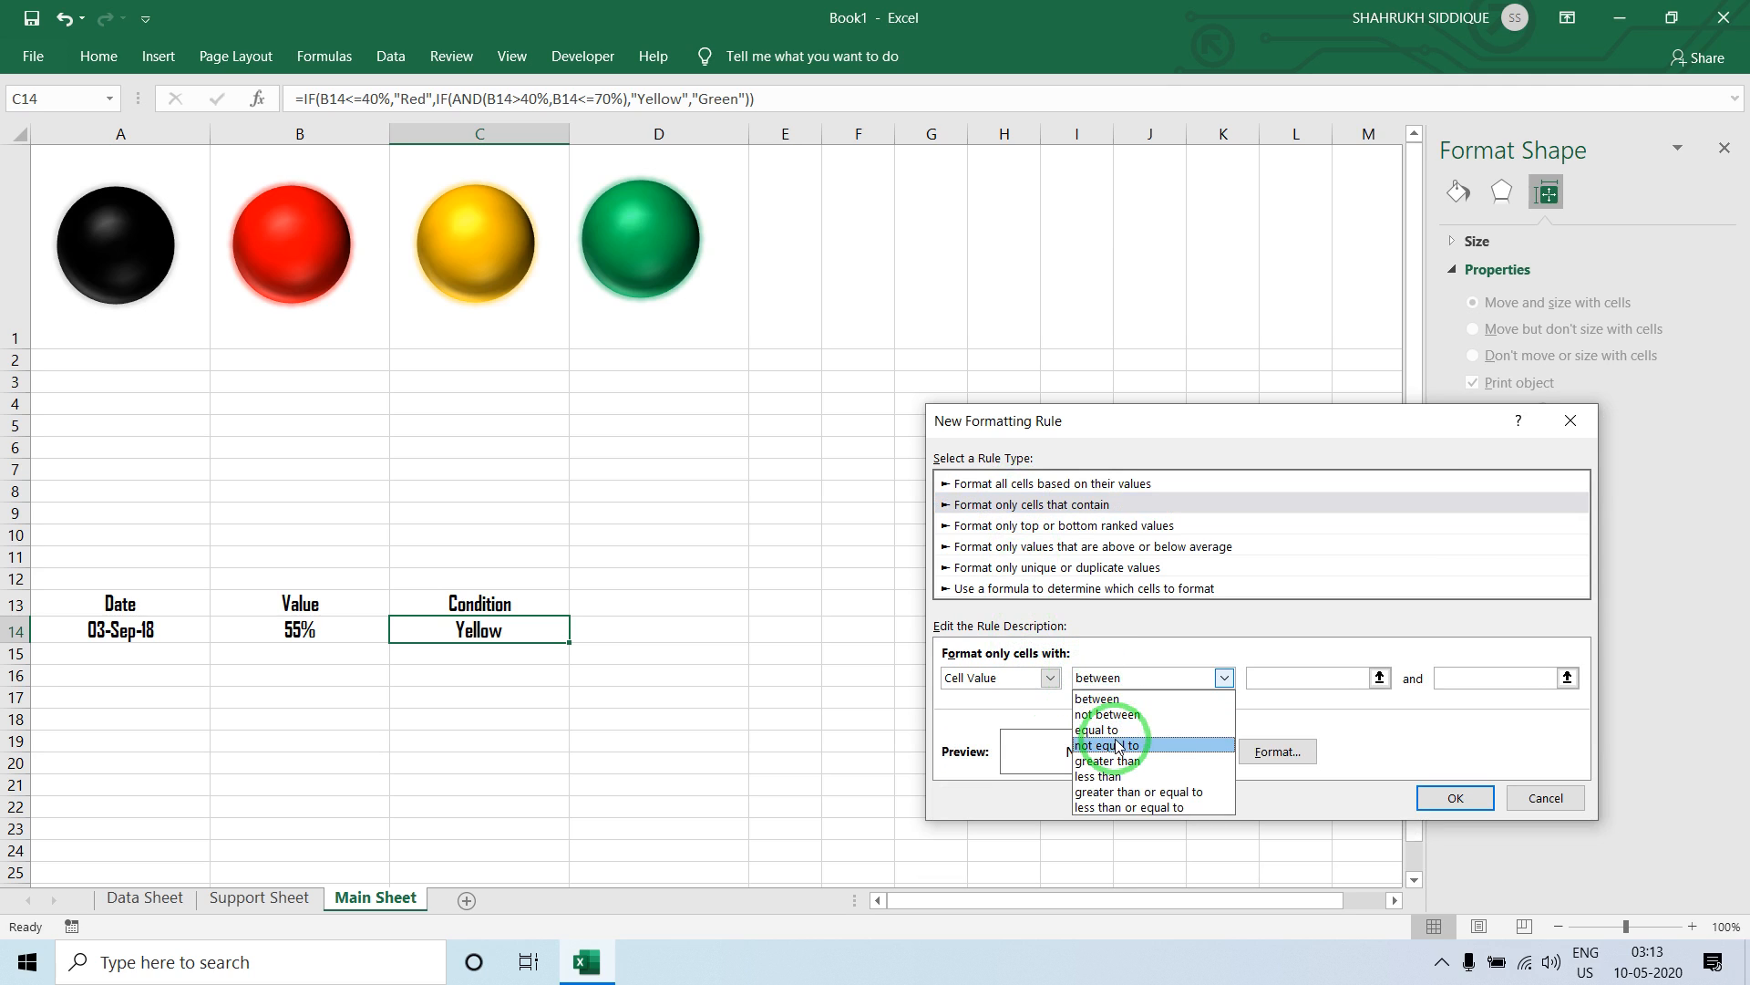
click(1103, 729)
click(1311, 676)
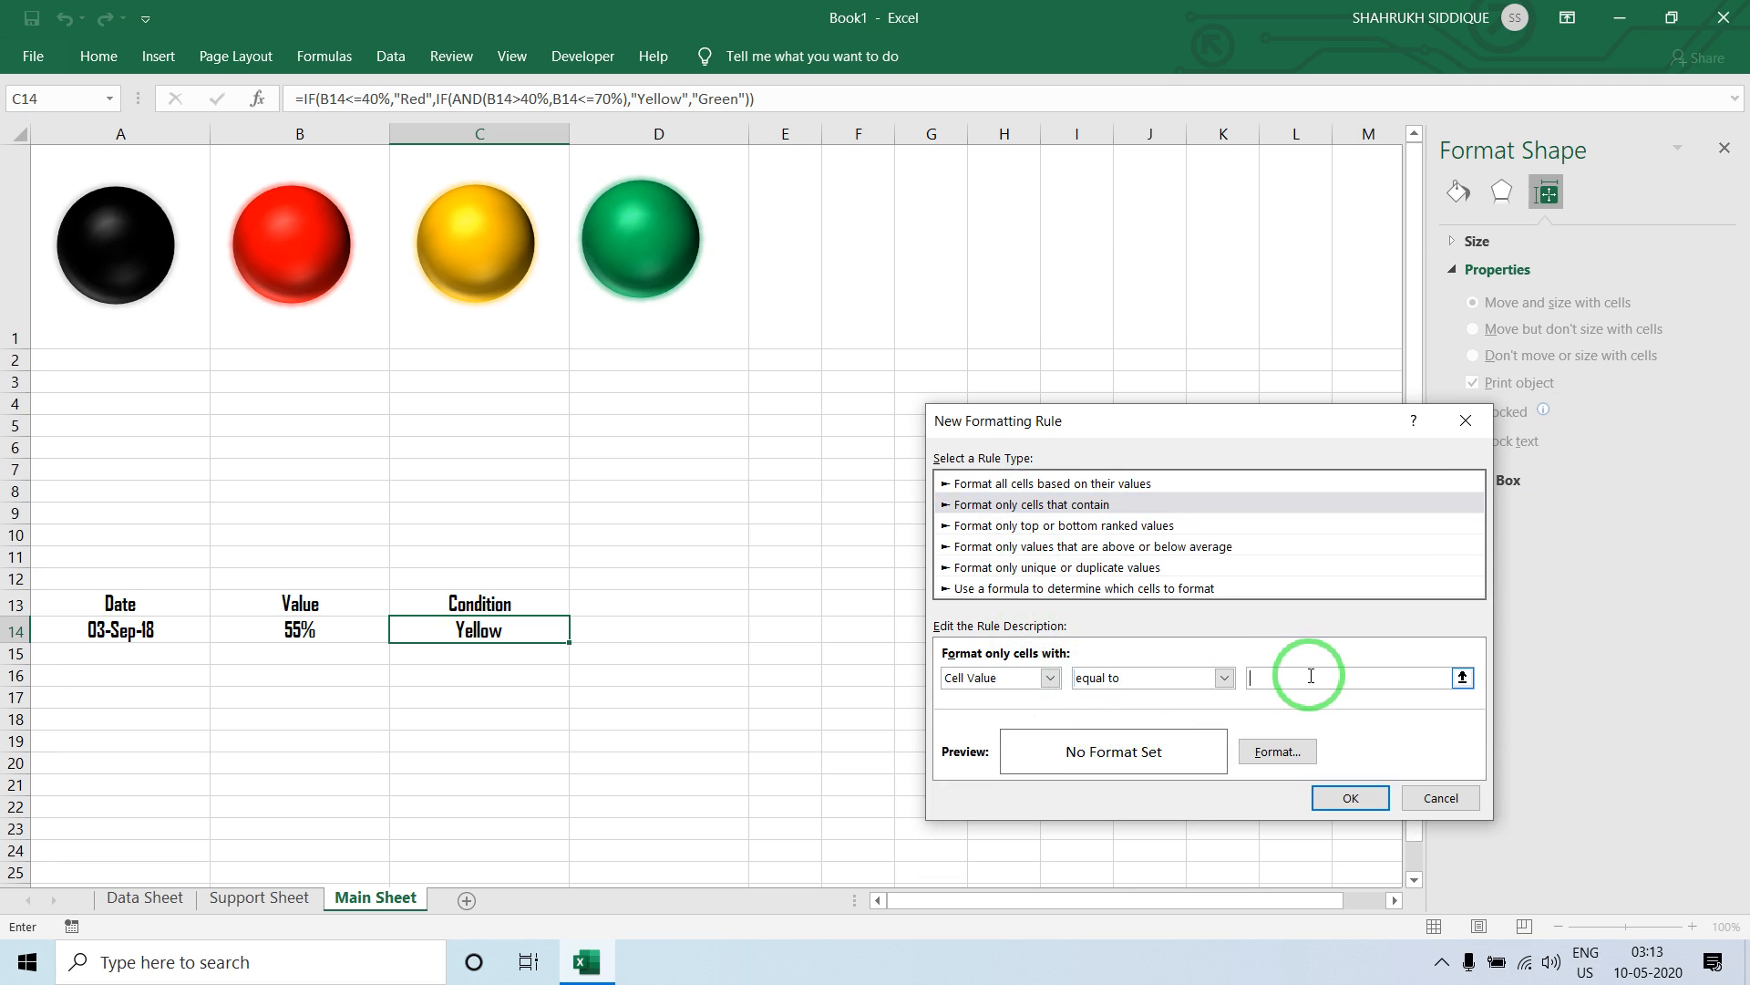
text(Red)
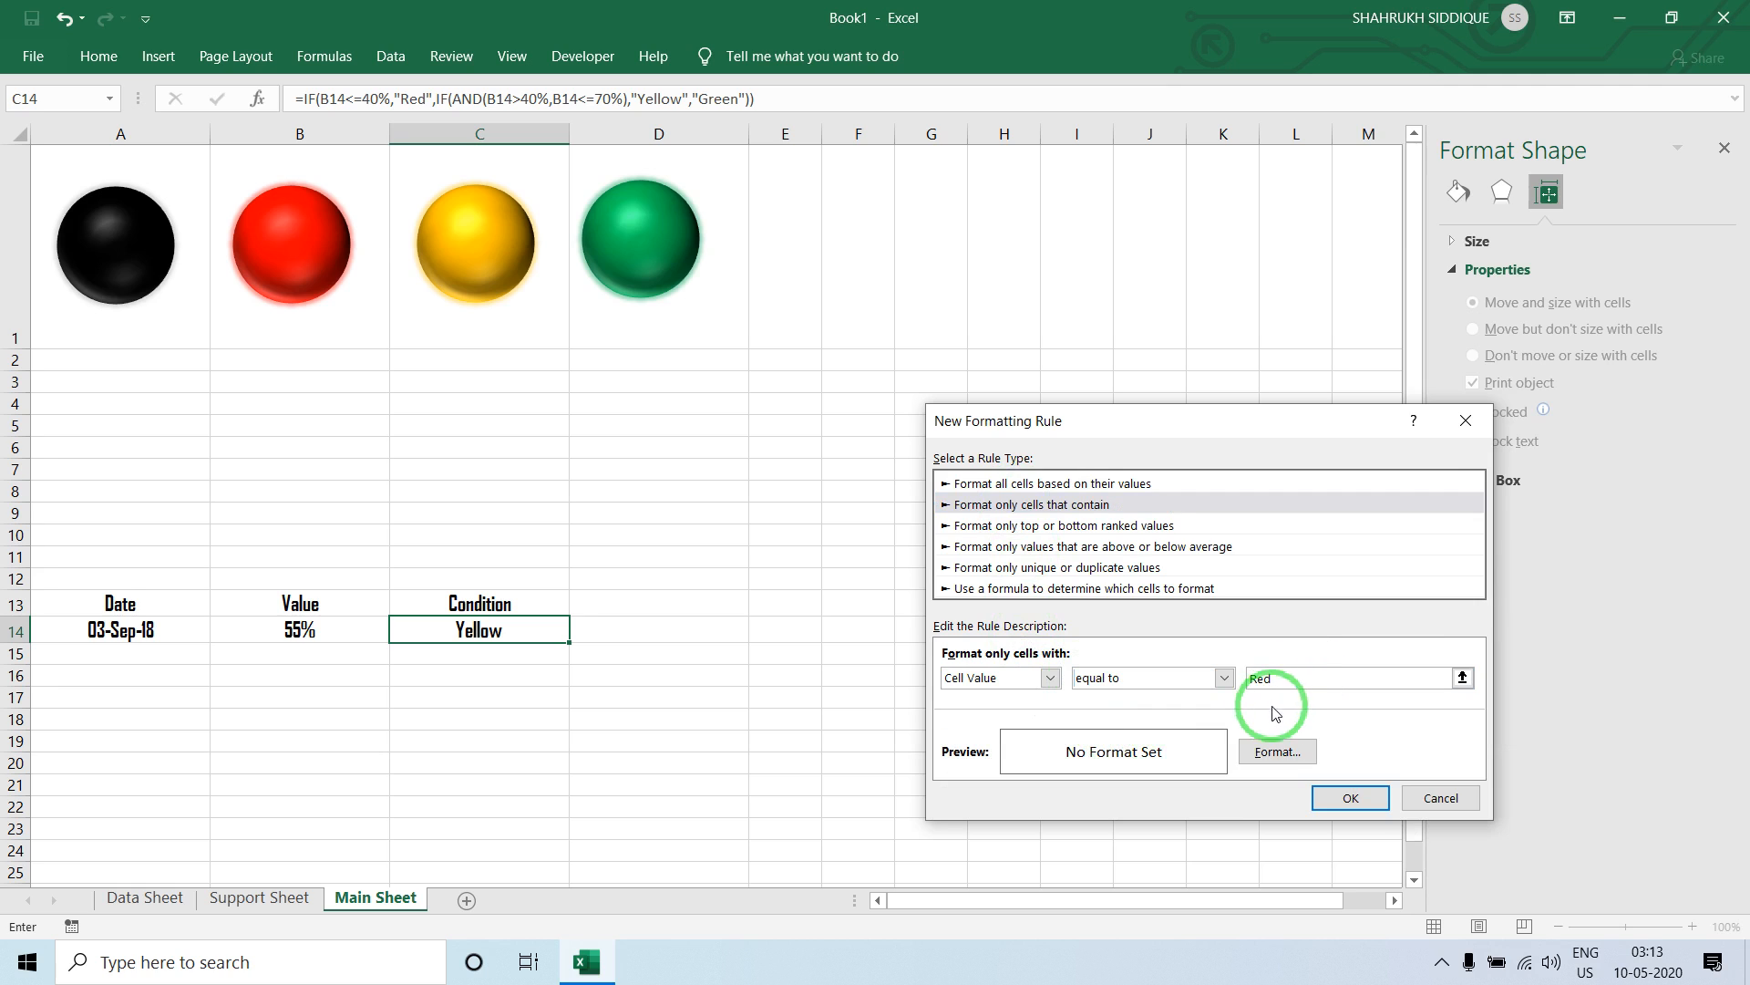
click(1278, 751)
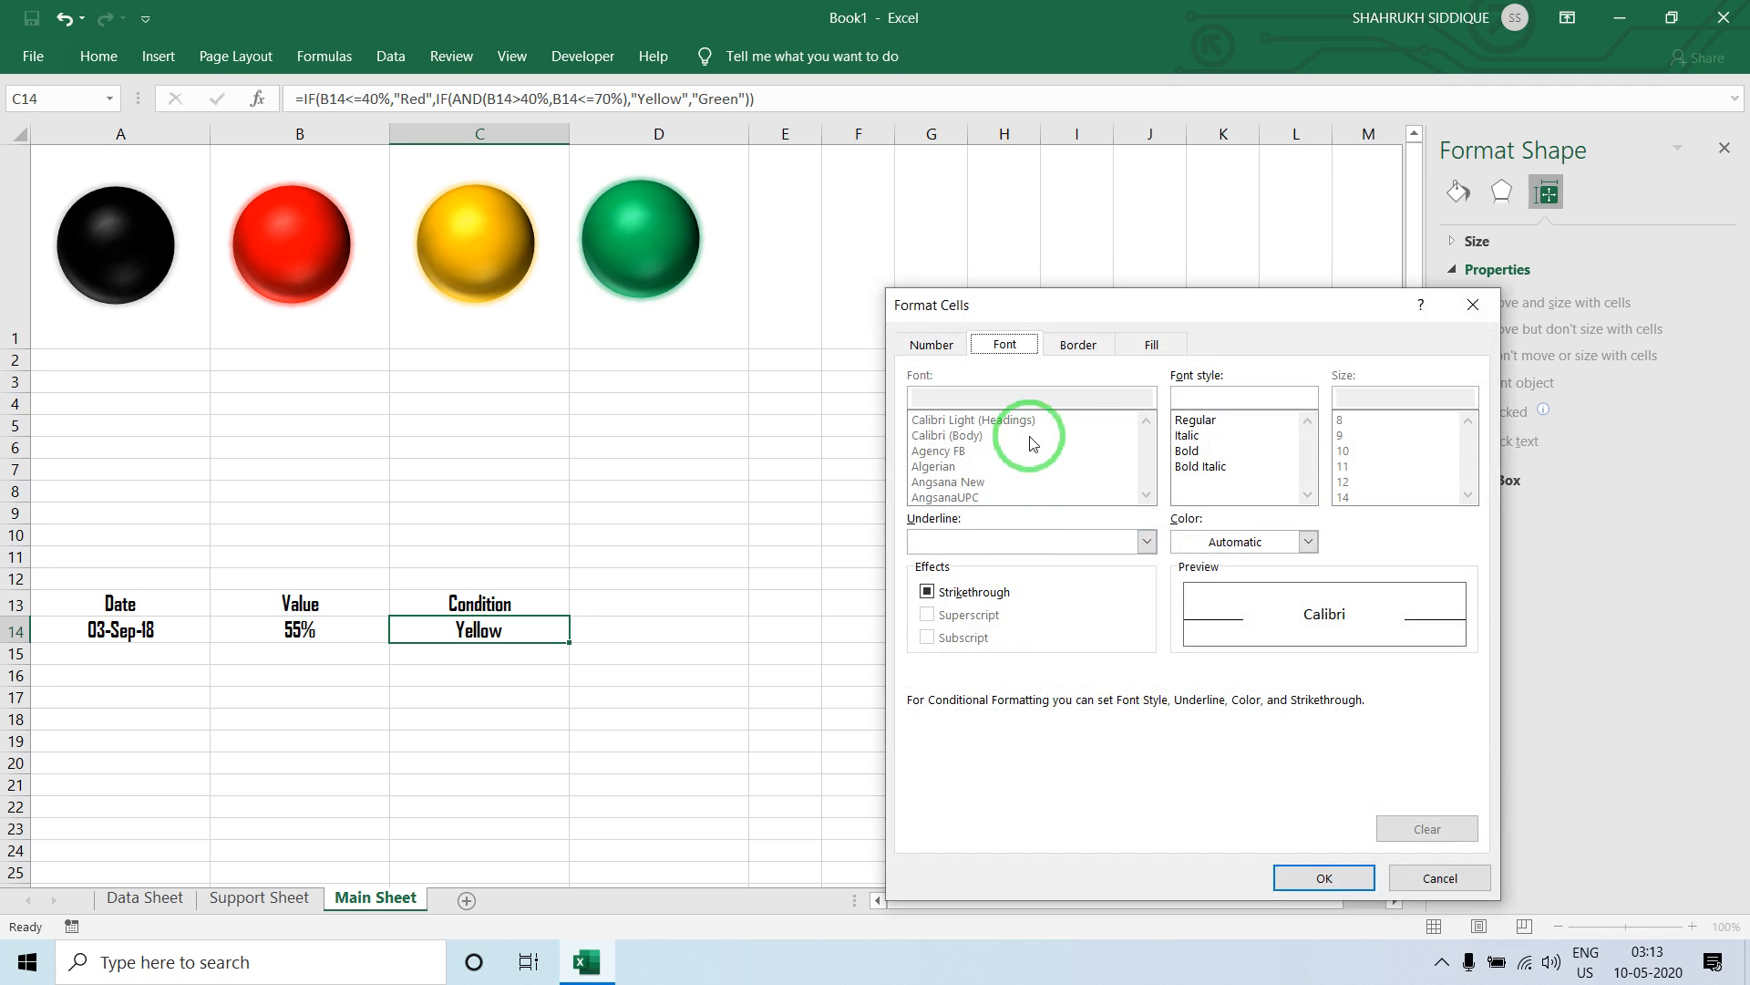
click(1200, 450)
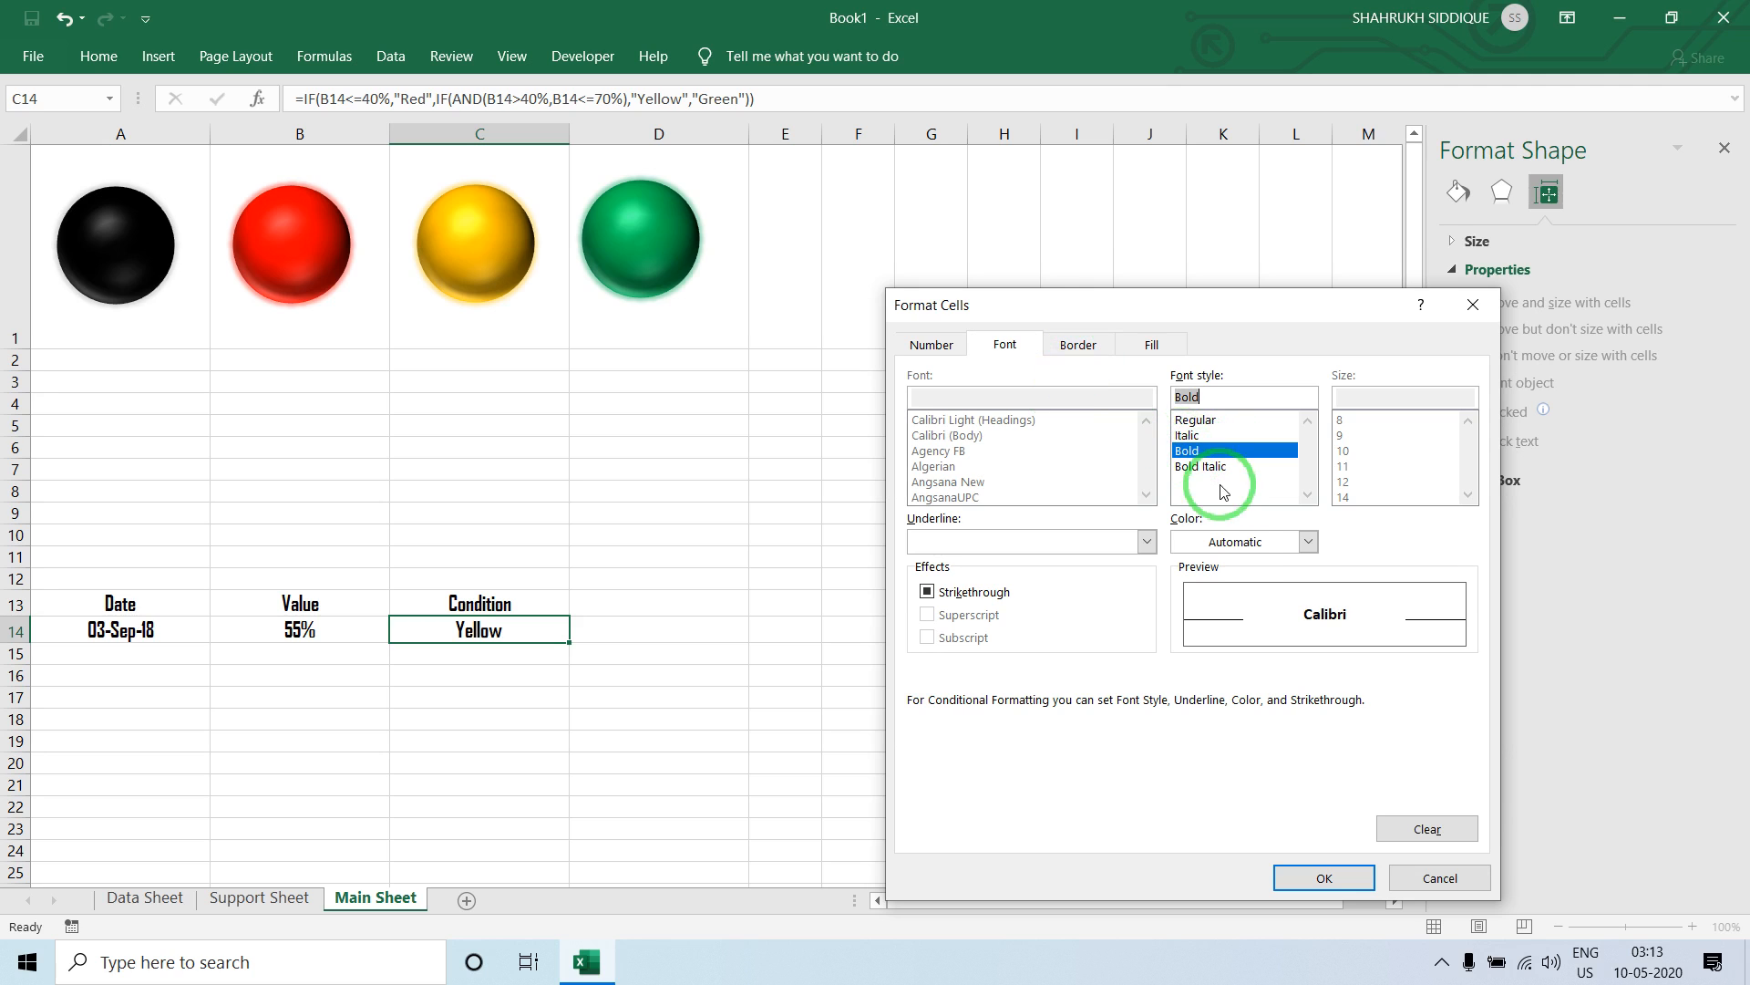
click(1235, 542)
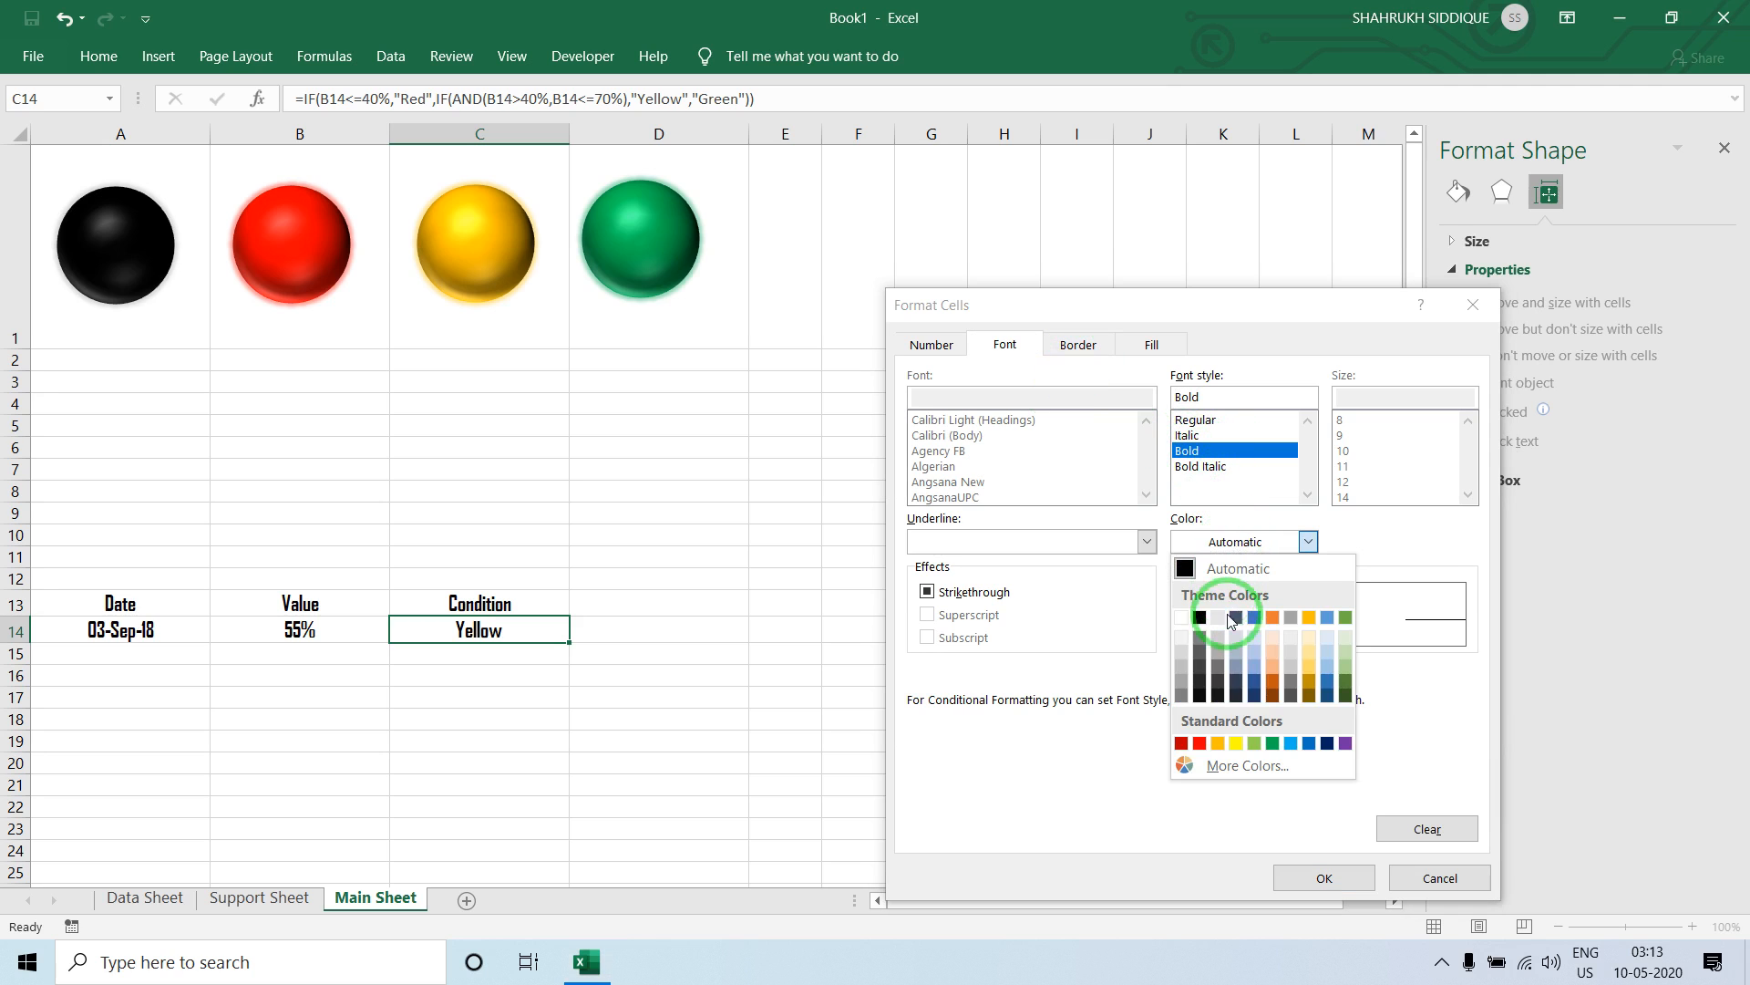
click(1199, 743)
click(1328, 877)
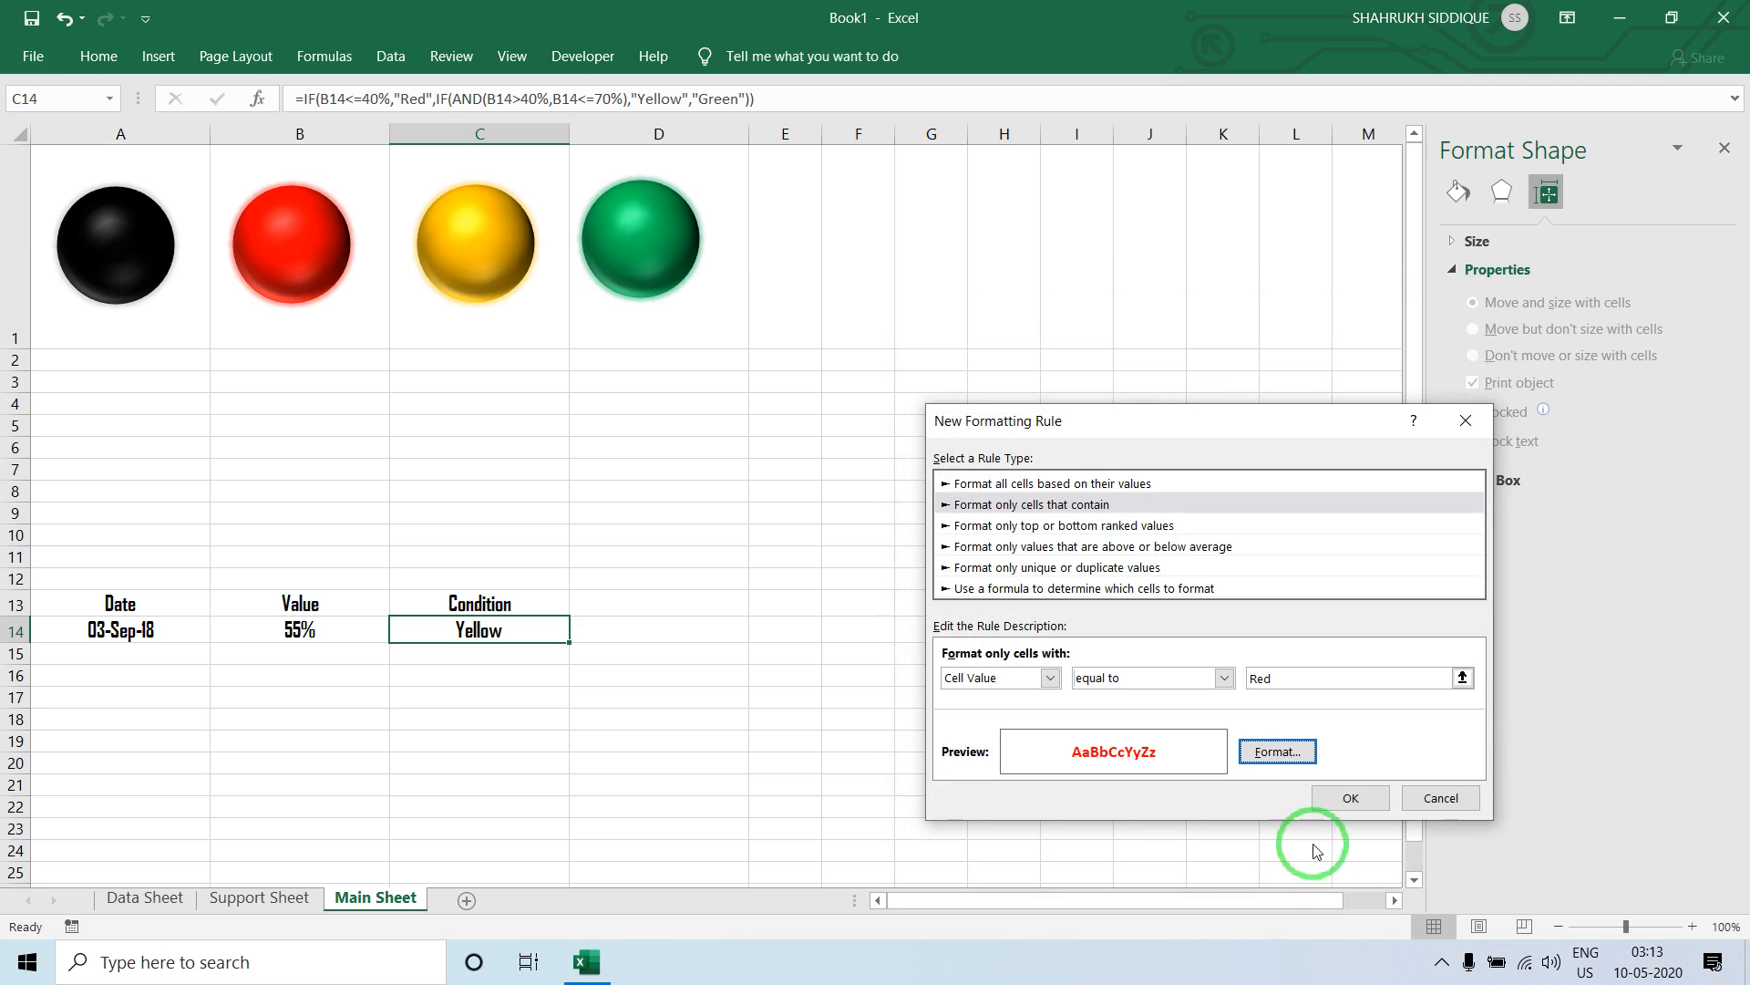
click(1343, 800)
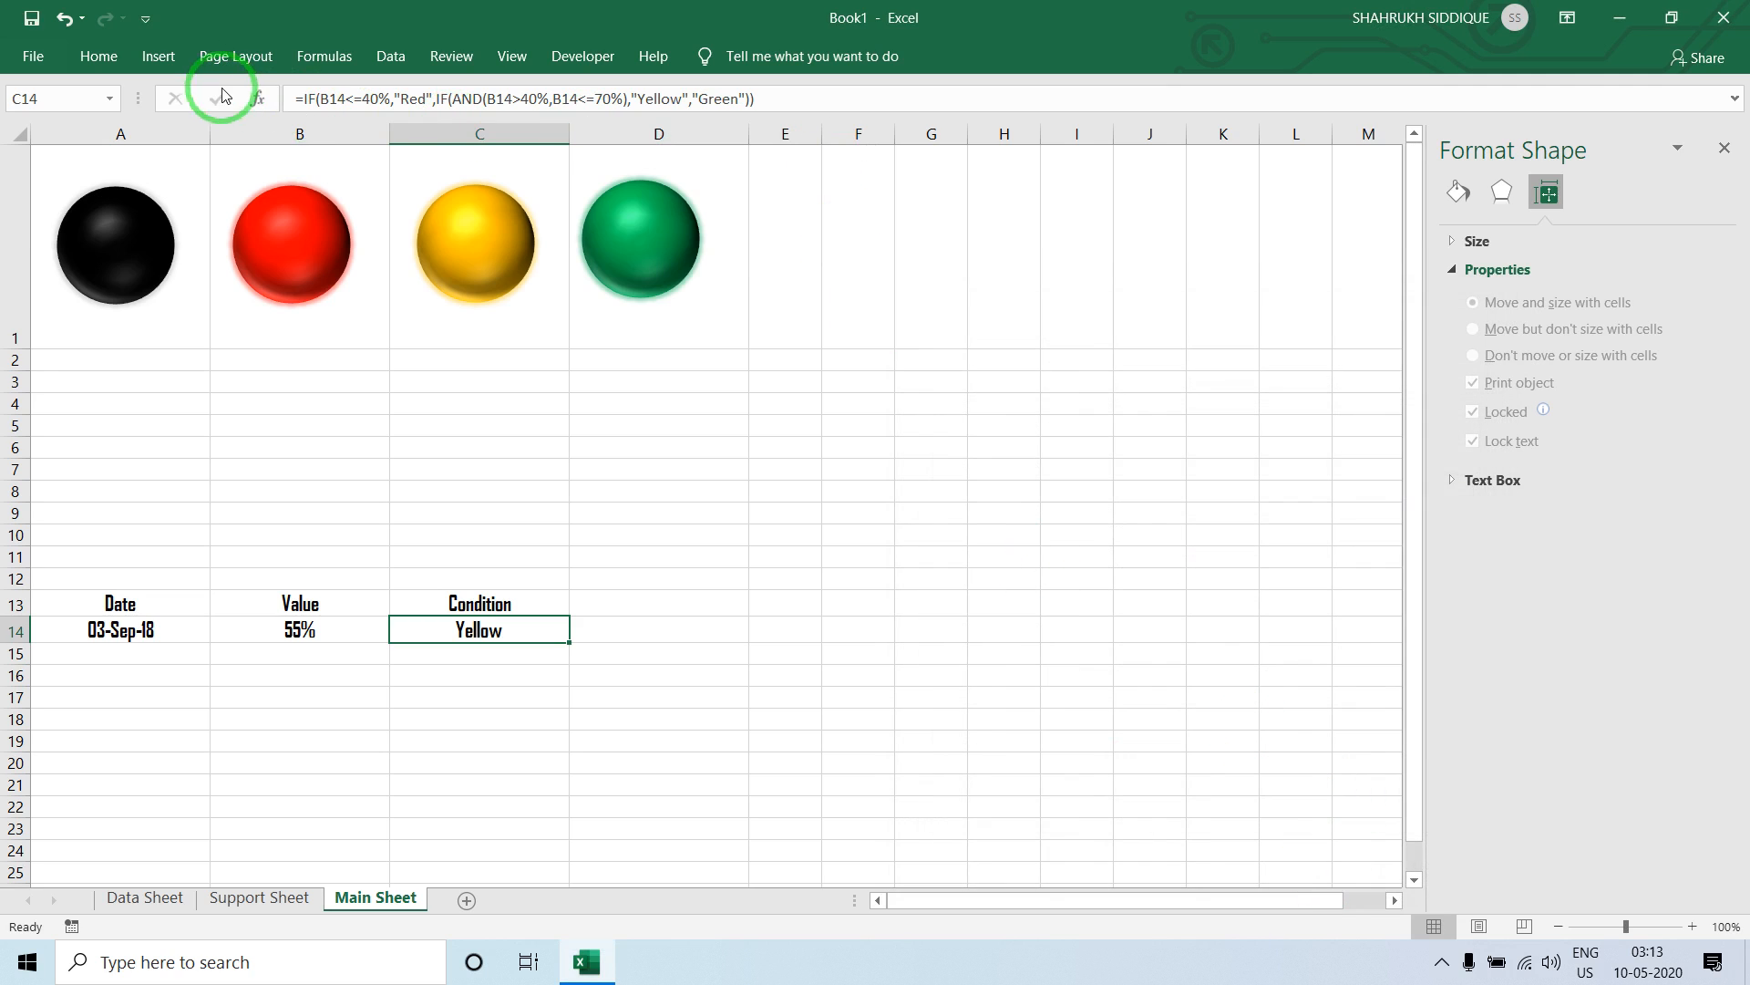
Add a second rule: Cell Value equal to Yellow gives bold orange text
click(99, 56)
click(955, 128)
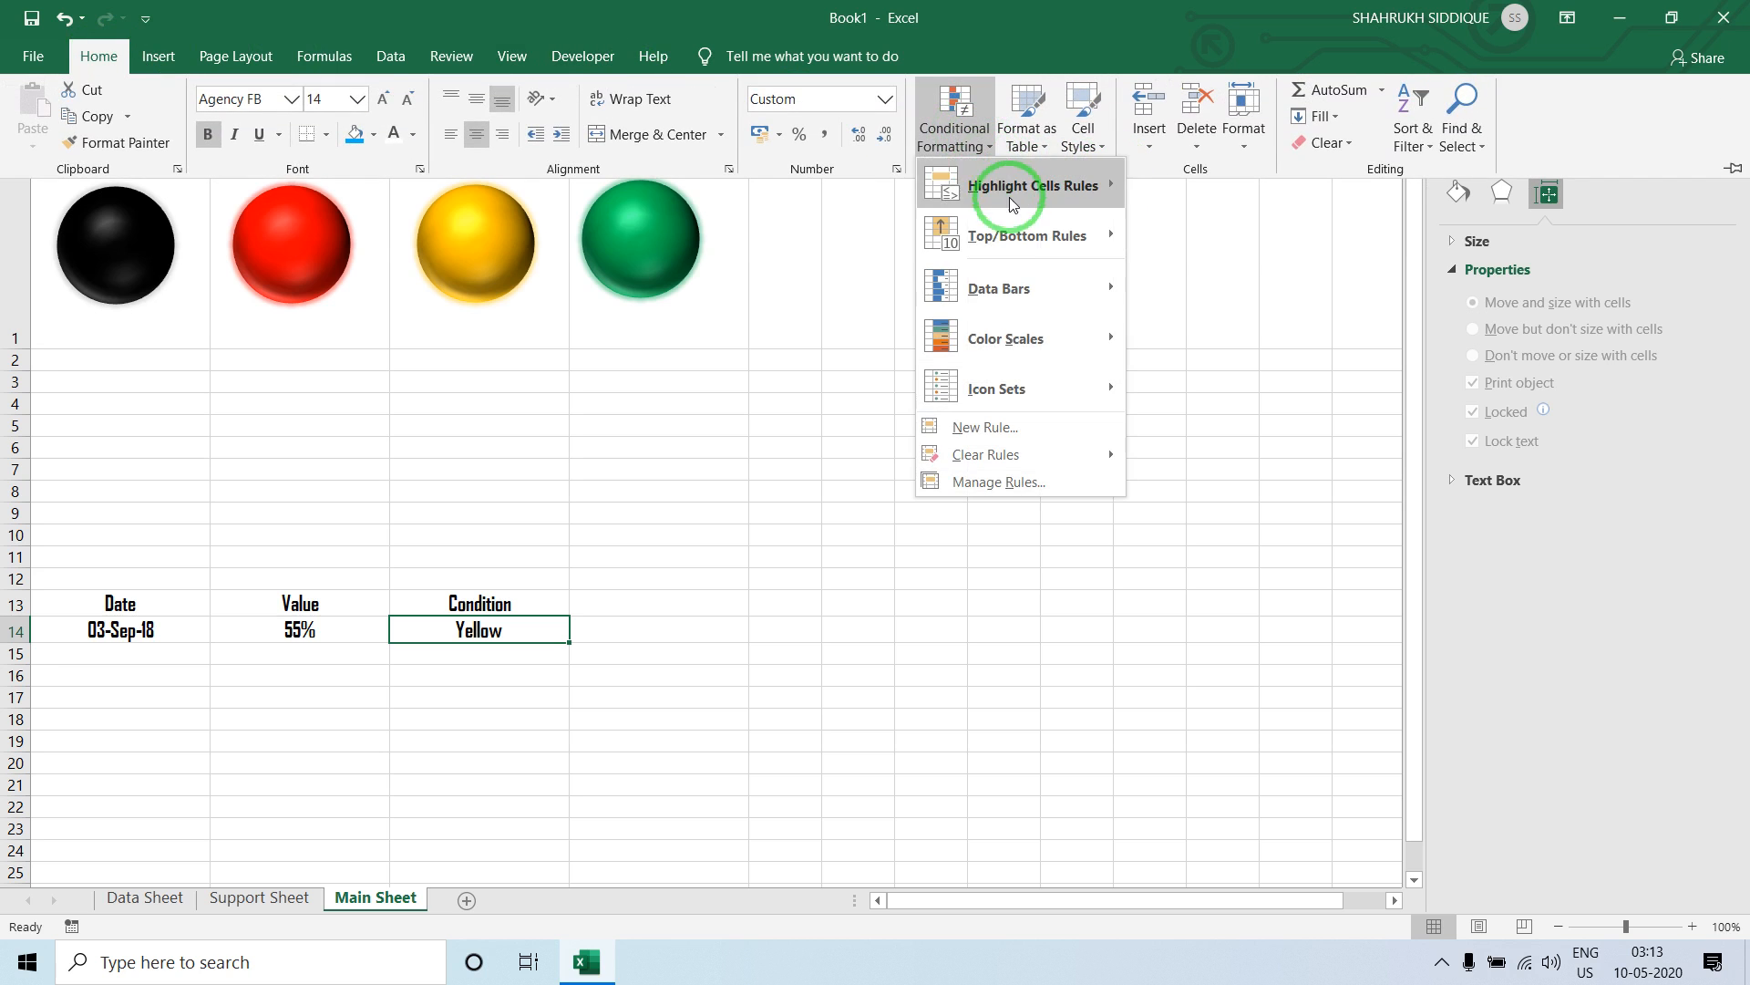
click(994, 425)
click(1074, 484)
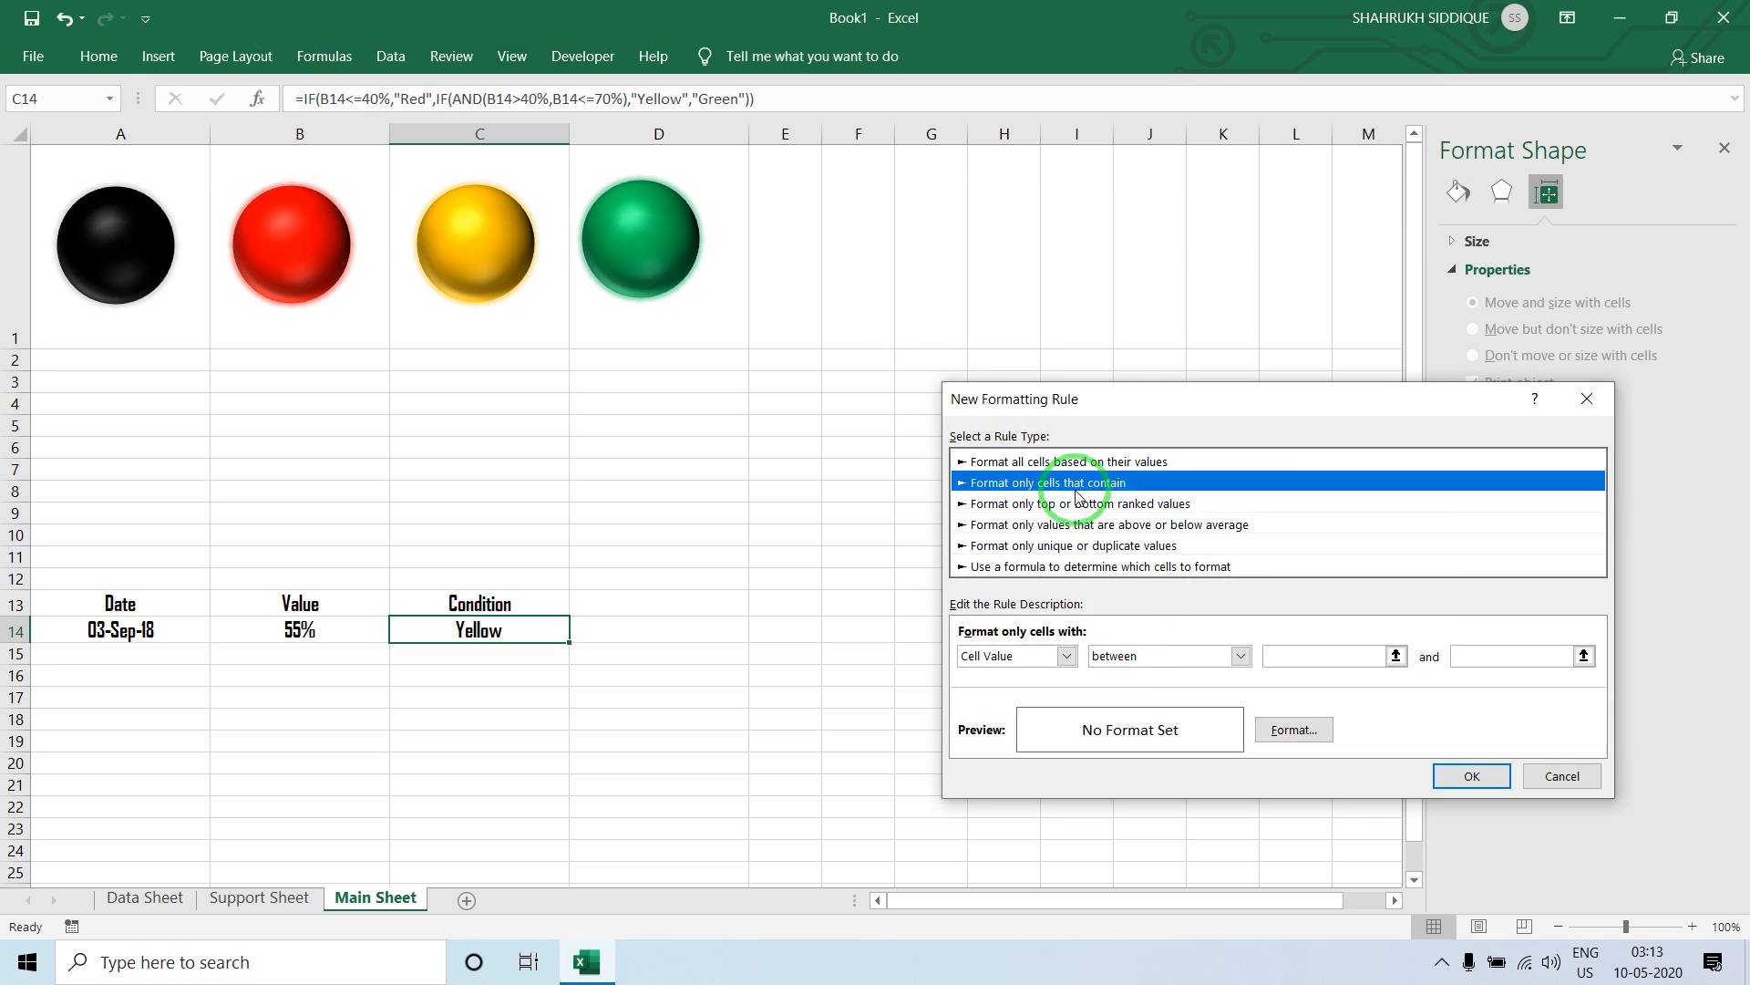
click(1144, 656)
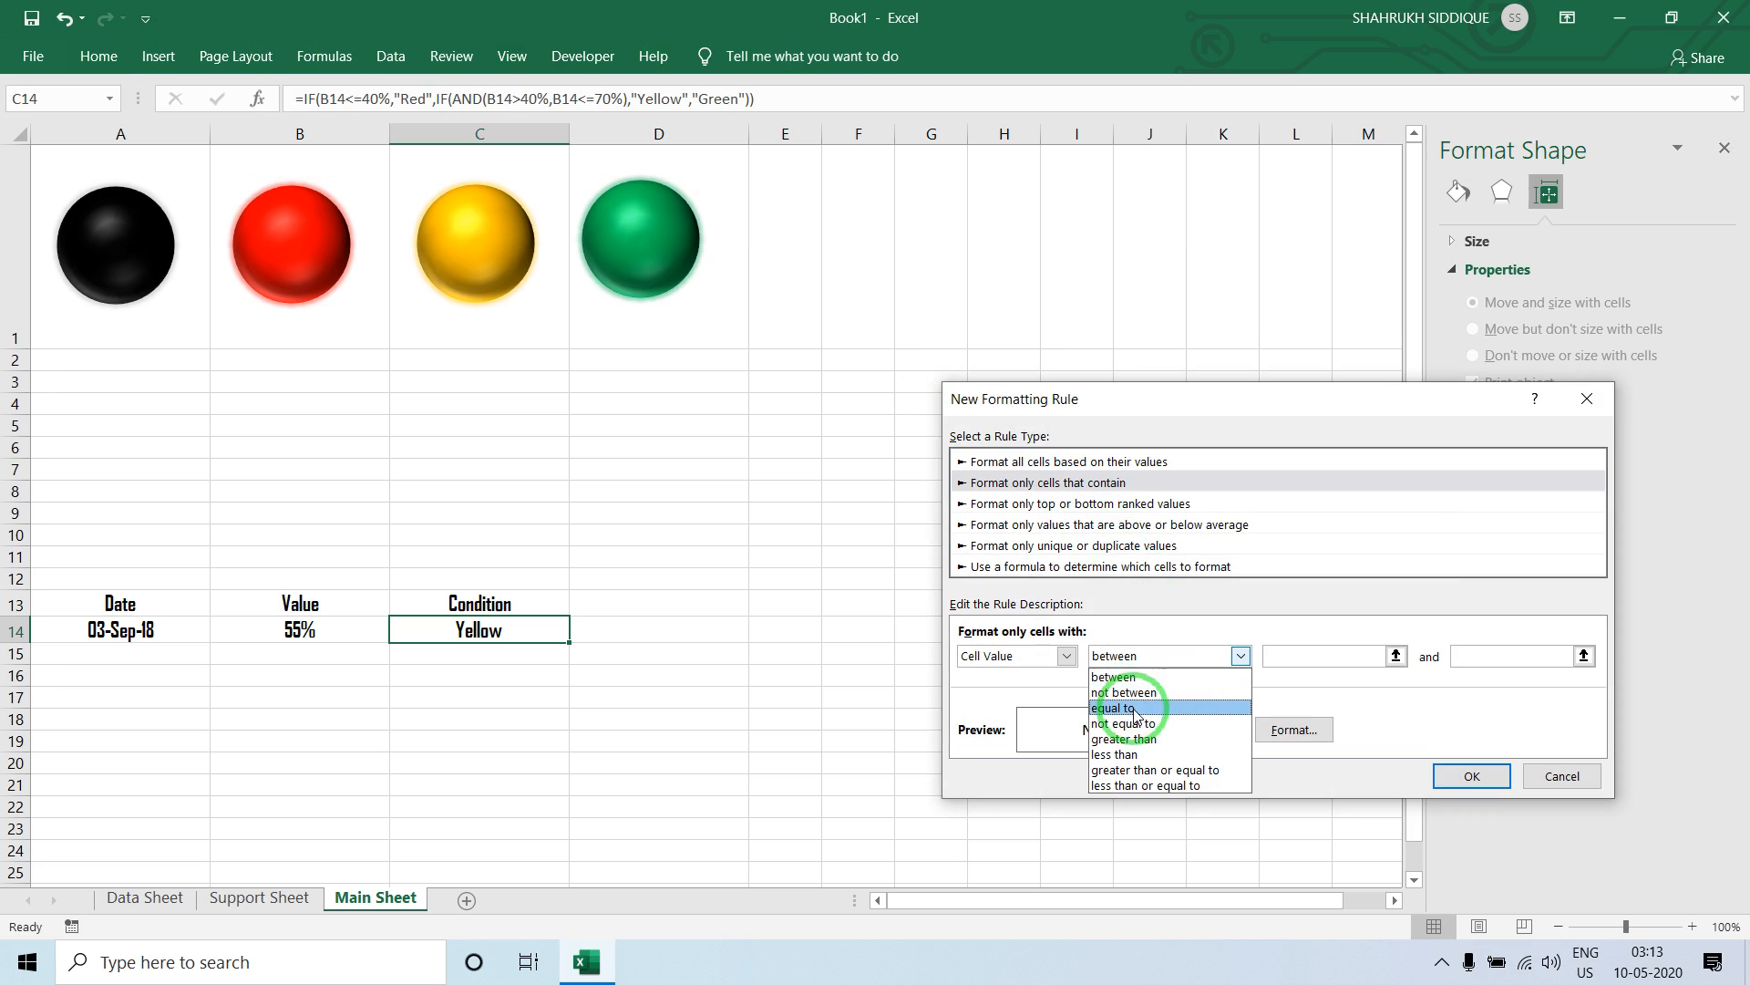
click(1135, 711)
click(1362, 657)
text(Yellow)
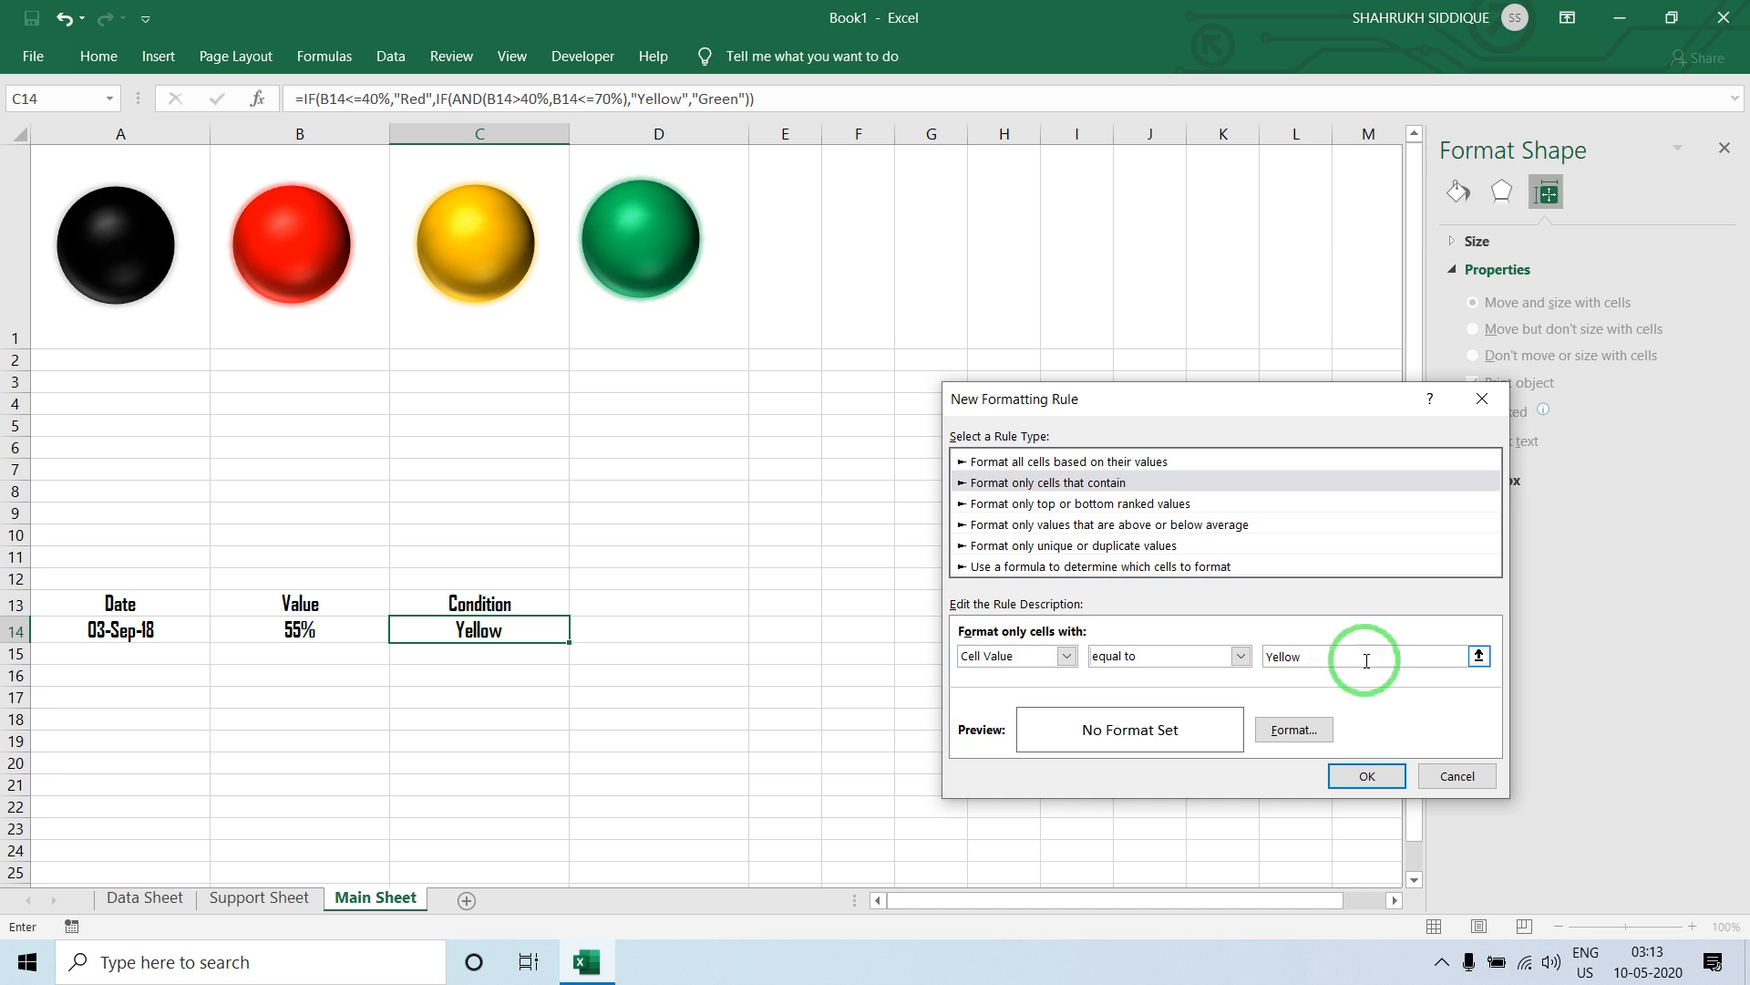
click(1295, 729)
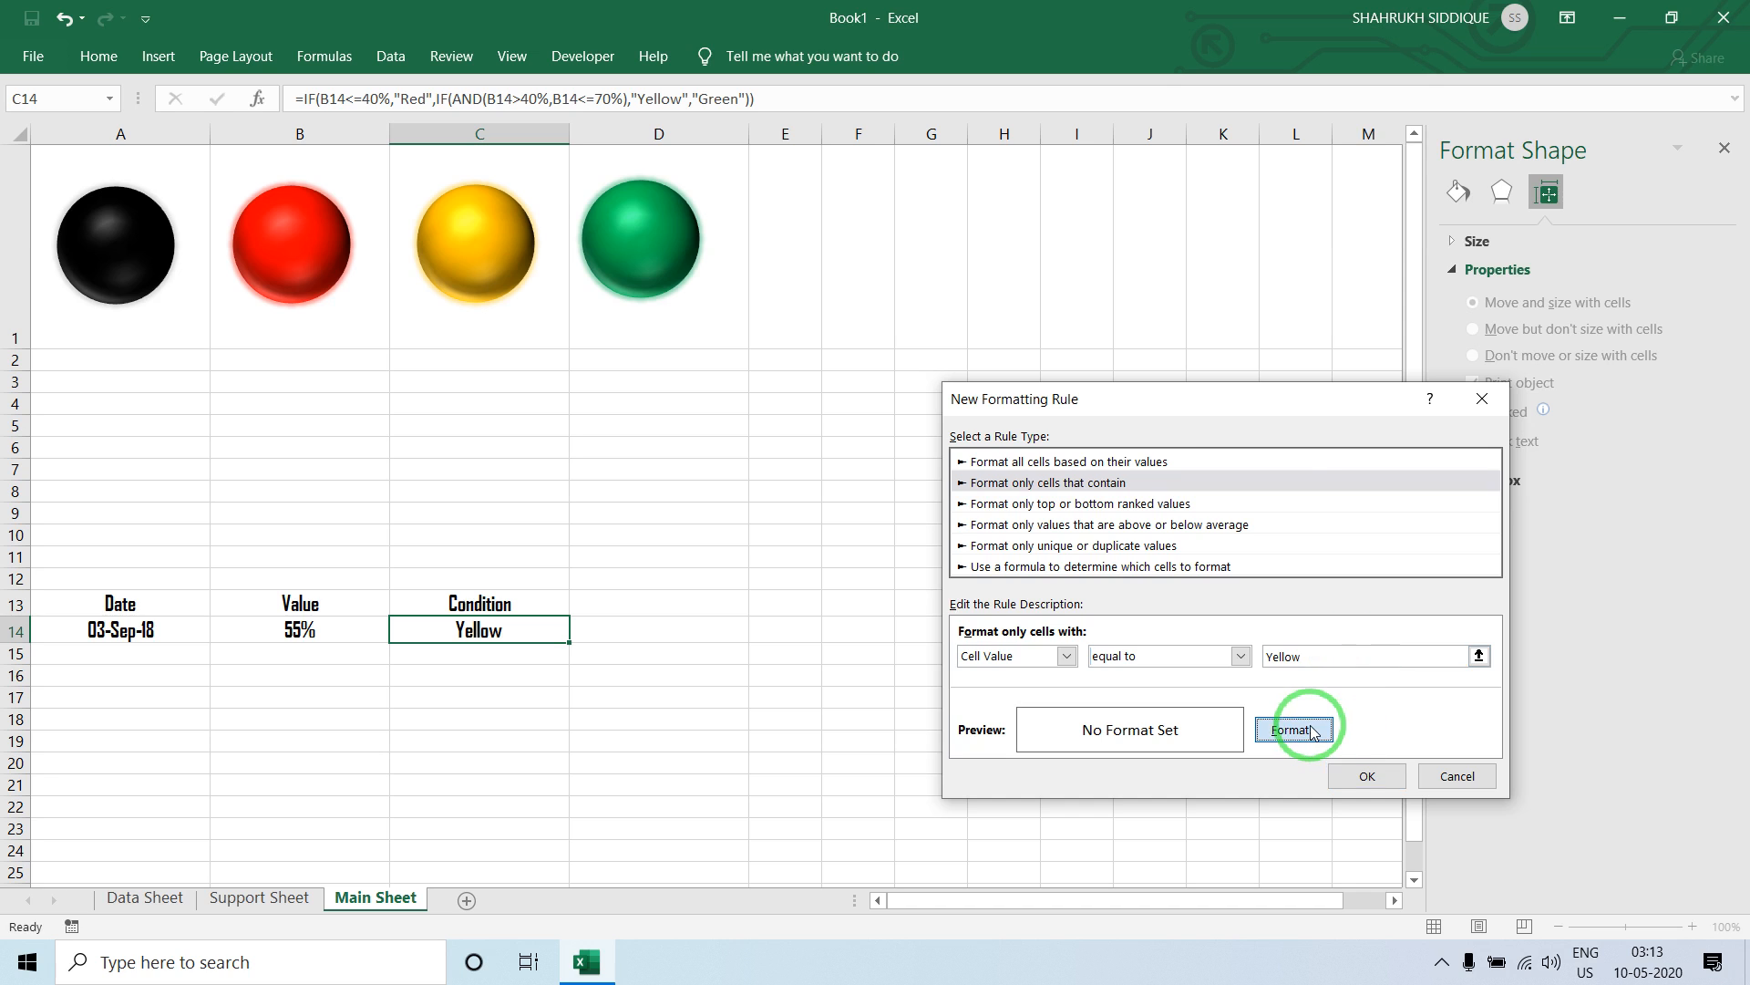
click(1203, 429)
click(1324, 520)
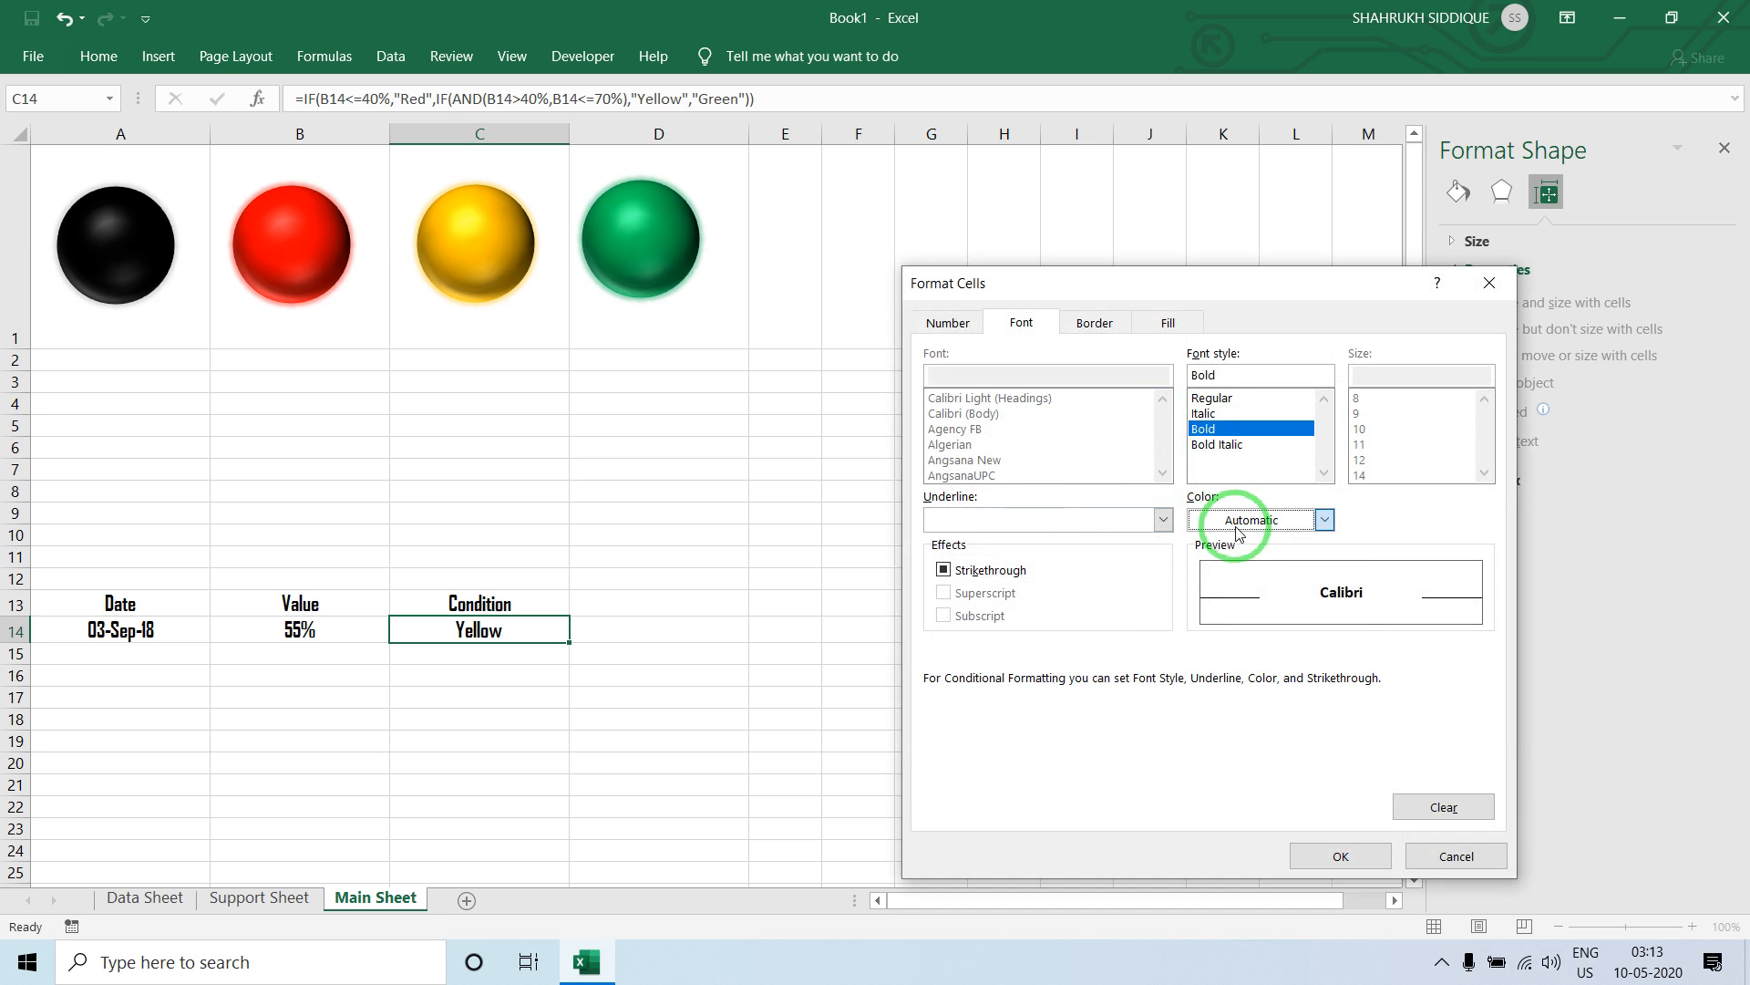
click(1234, 721)
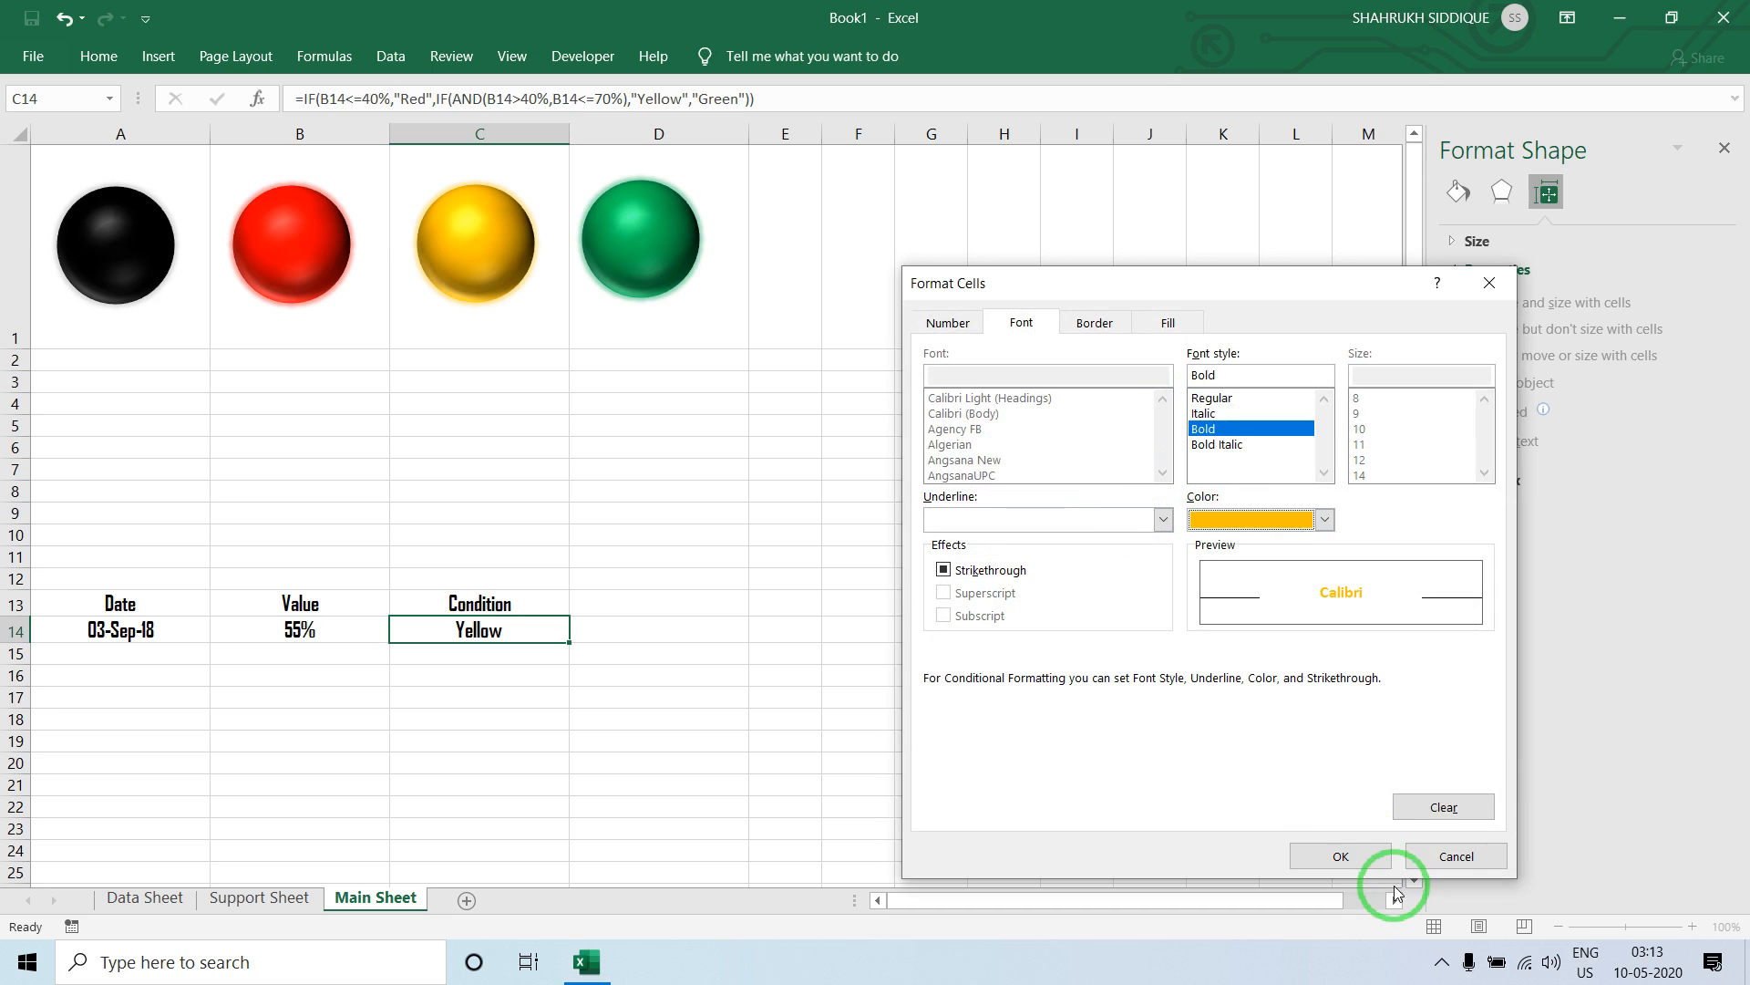
click(1341, 854)
click(1370, 774)
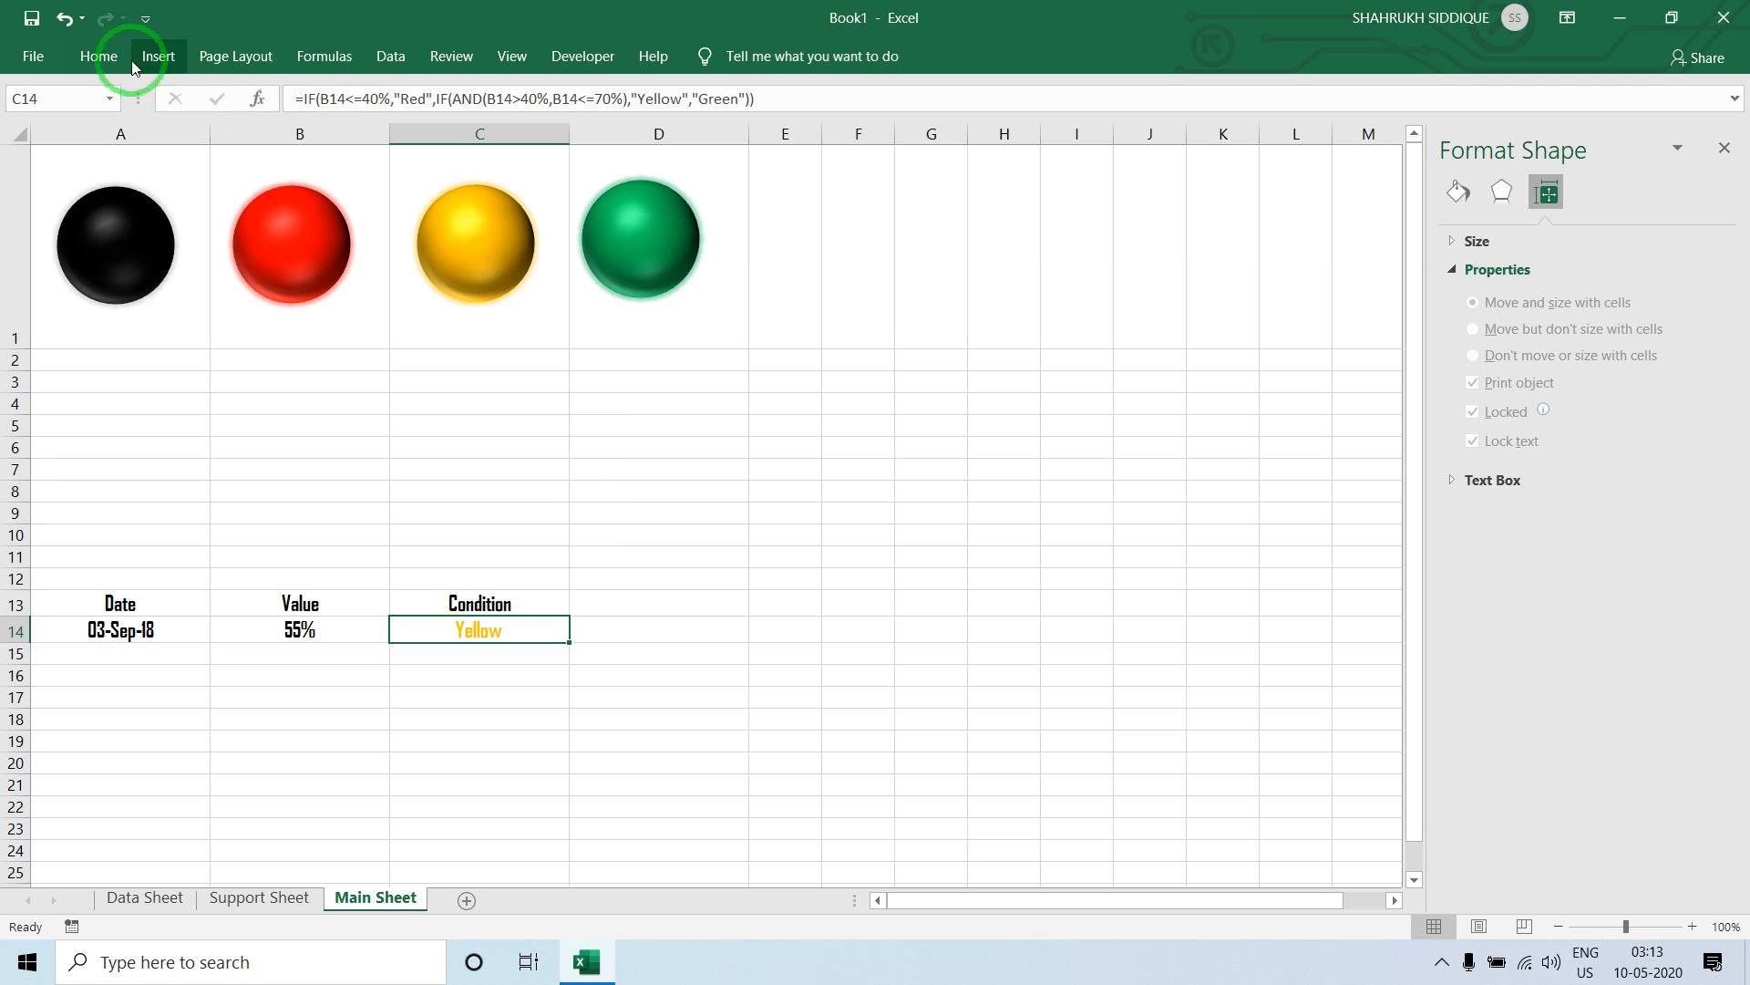
click(98, 55)
Create a Cell Value equal to 'Green' rule giving C14 bold green font
click(917, 128)
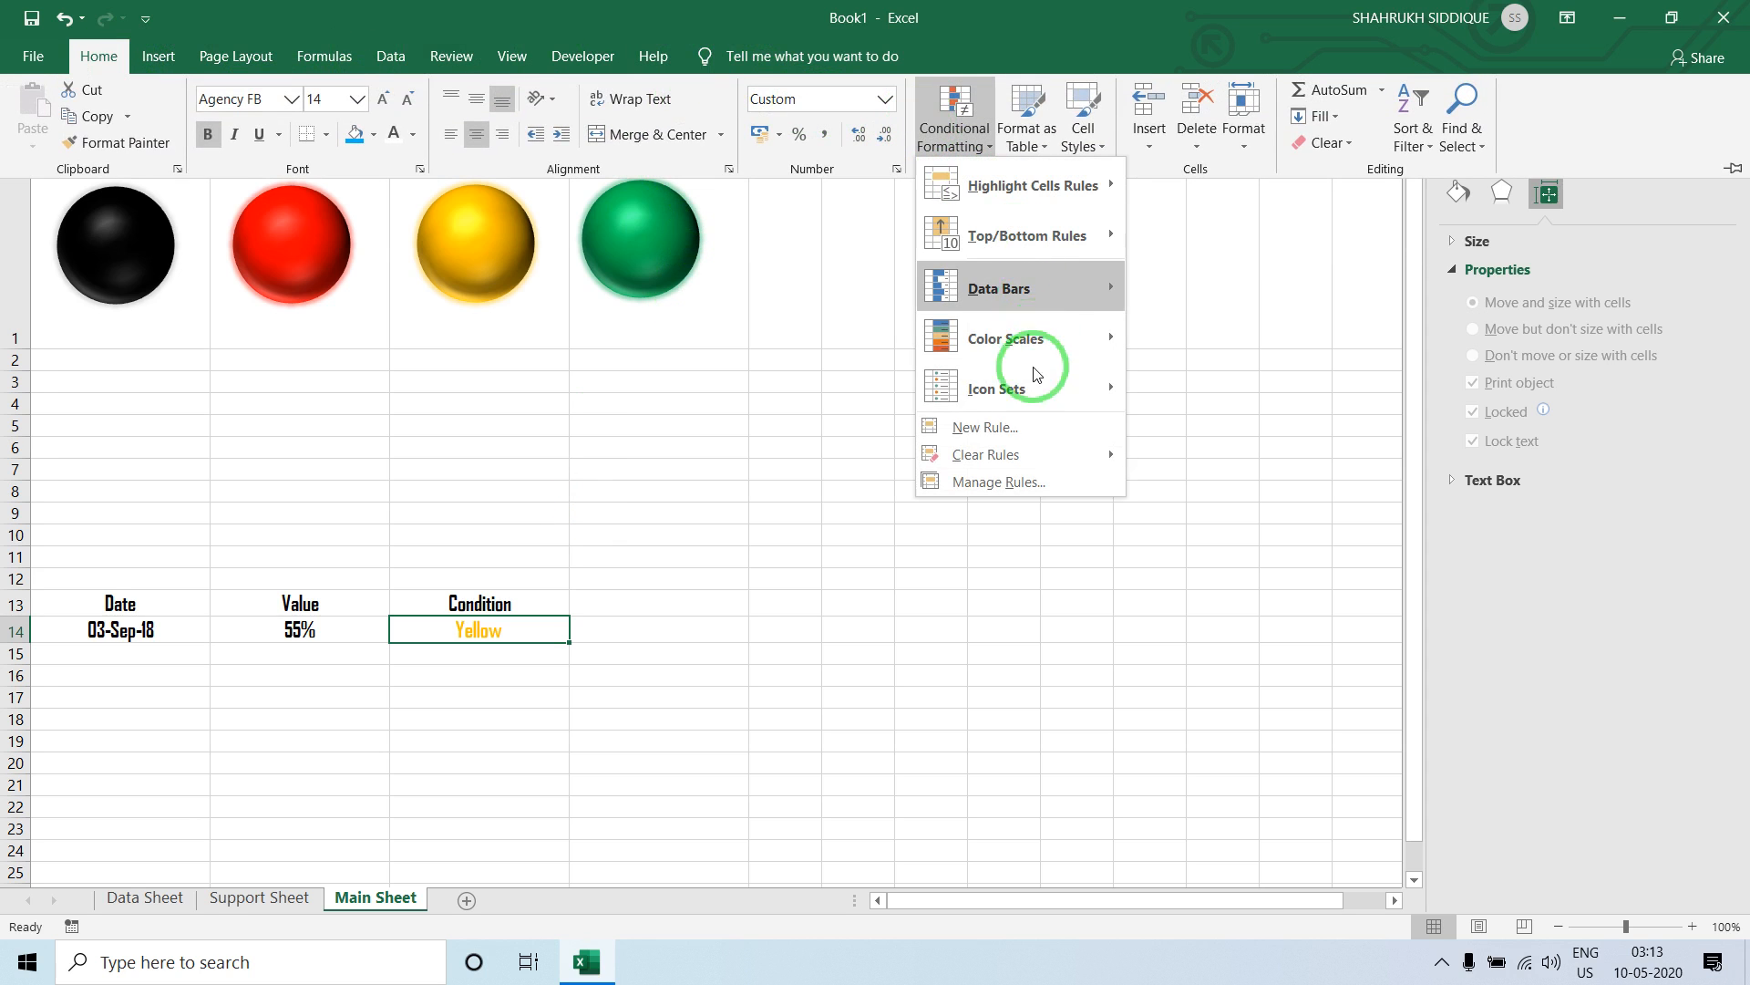
click(1030, 420)
click(1062, 461)
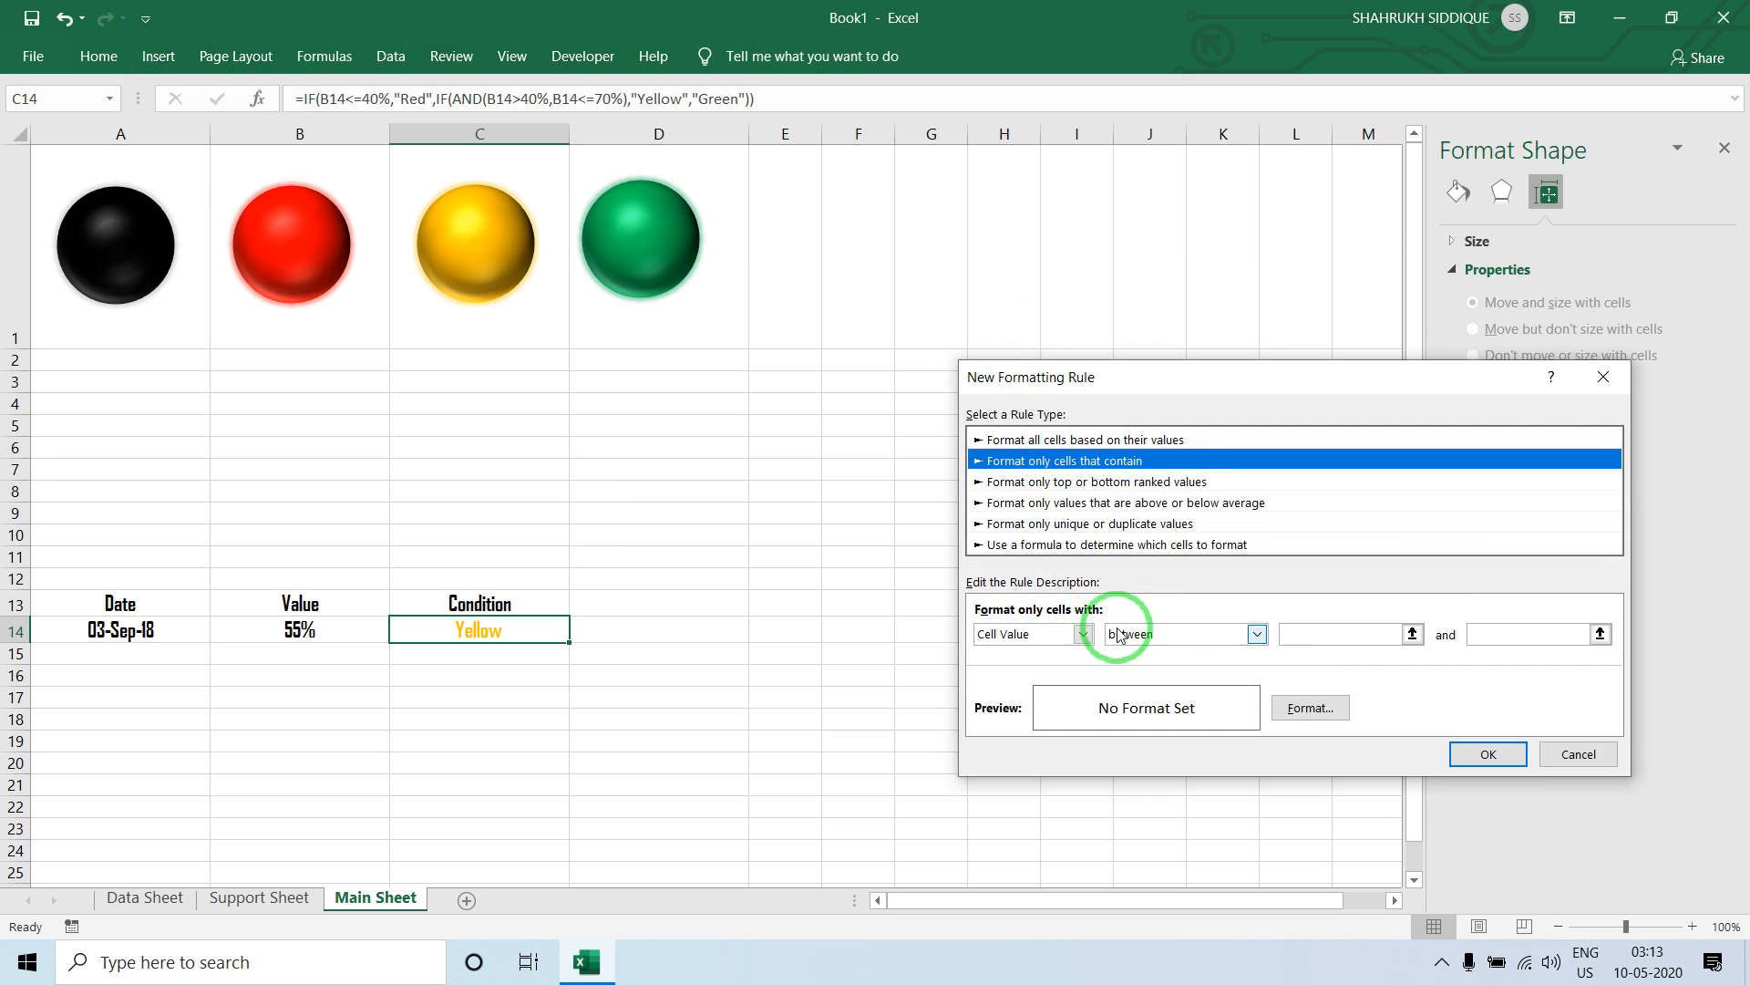
click(1213, 635)
click(1176, 685)
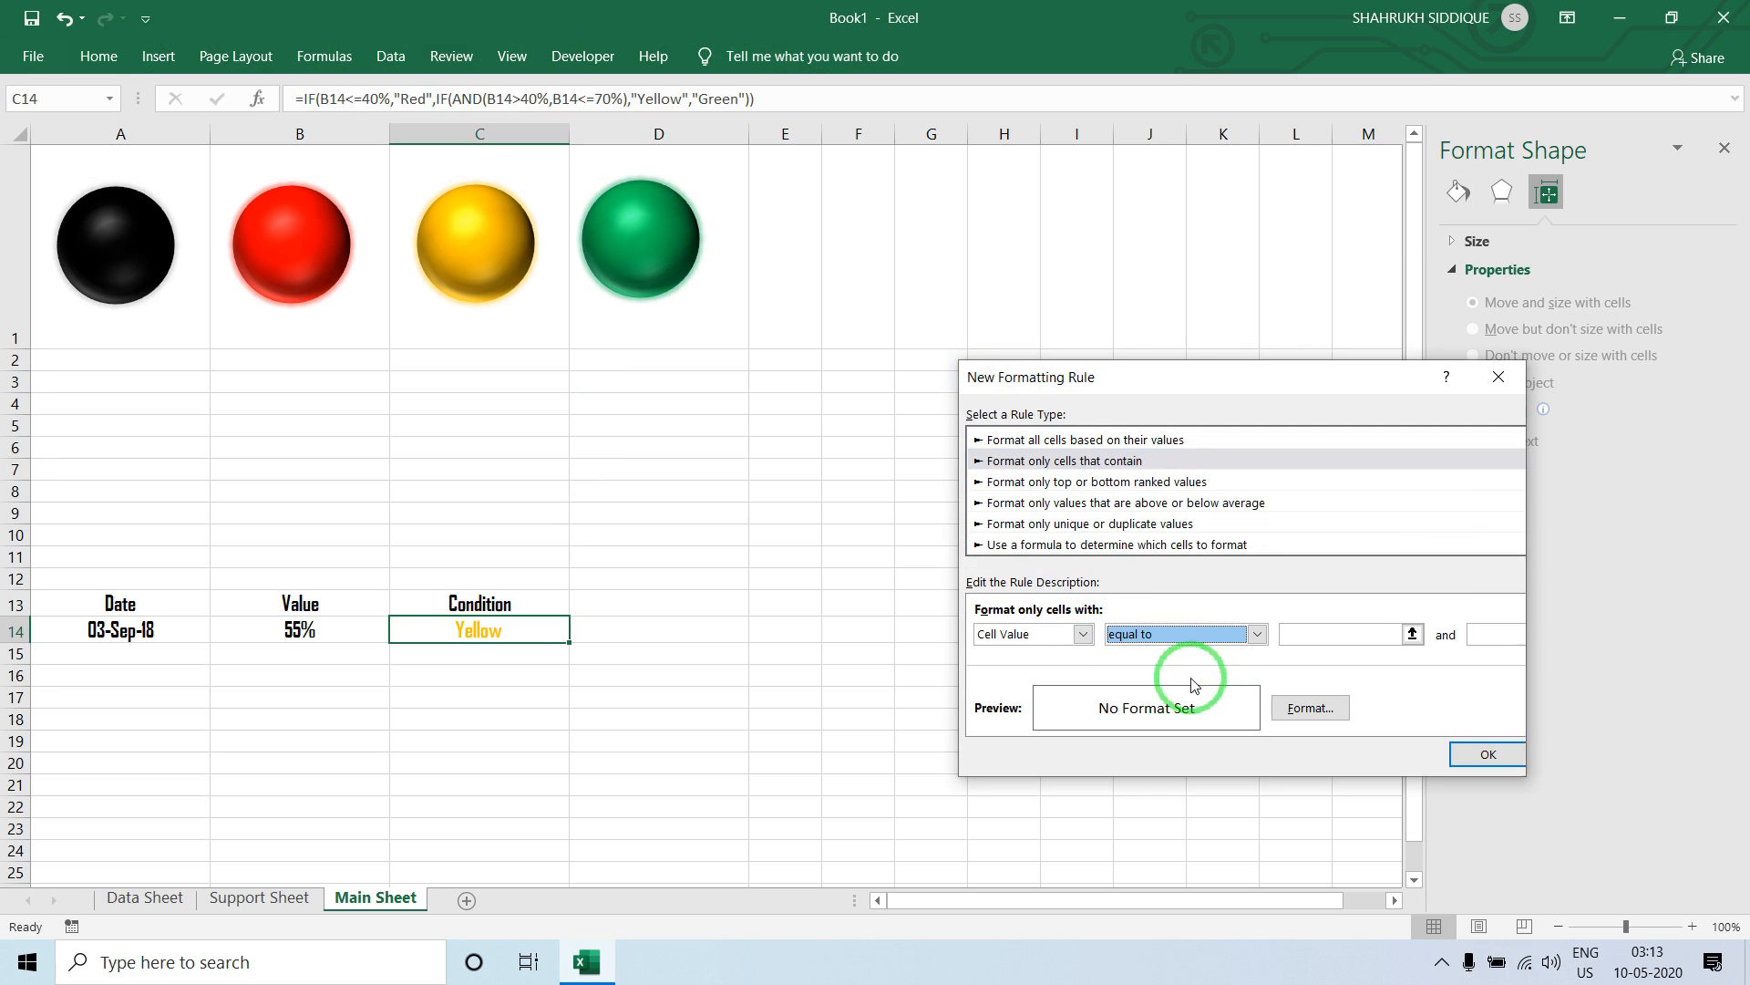
click(1363, 635)
text(Gre)
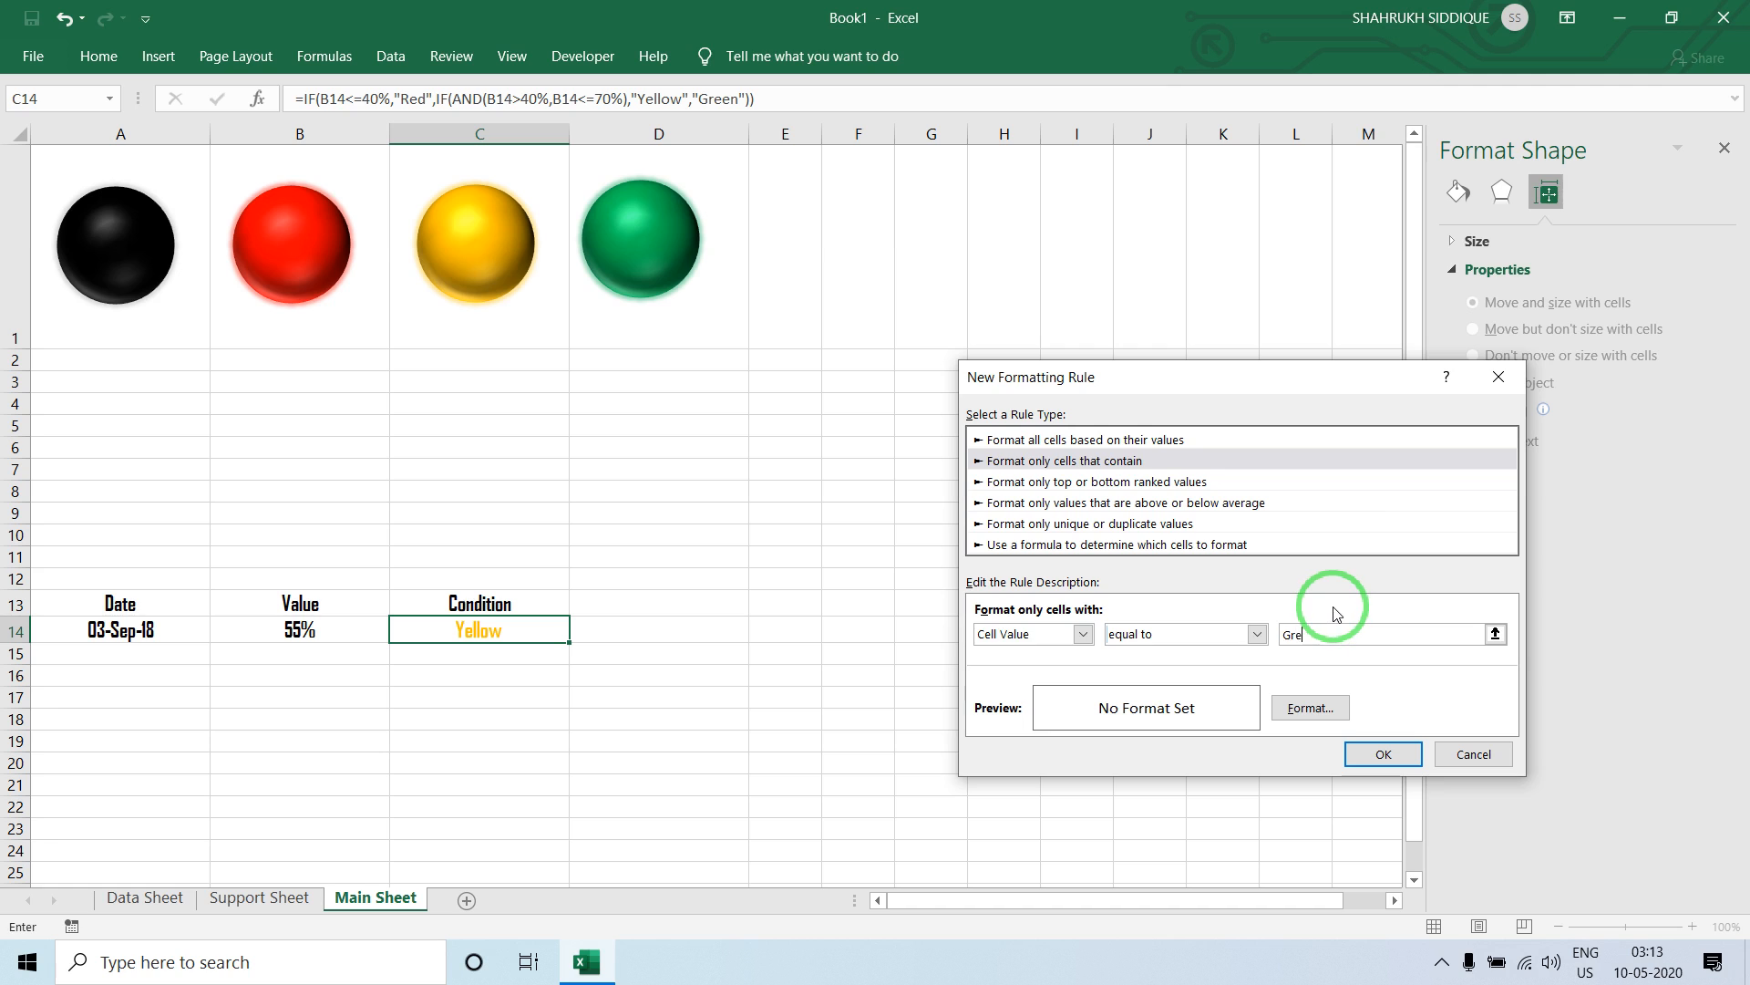
text(en)
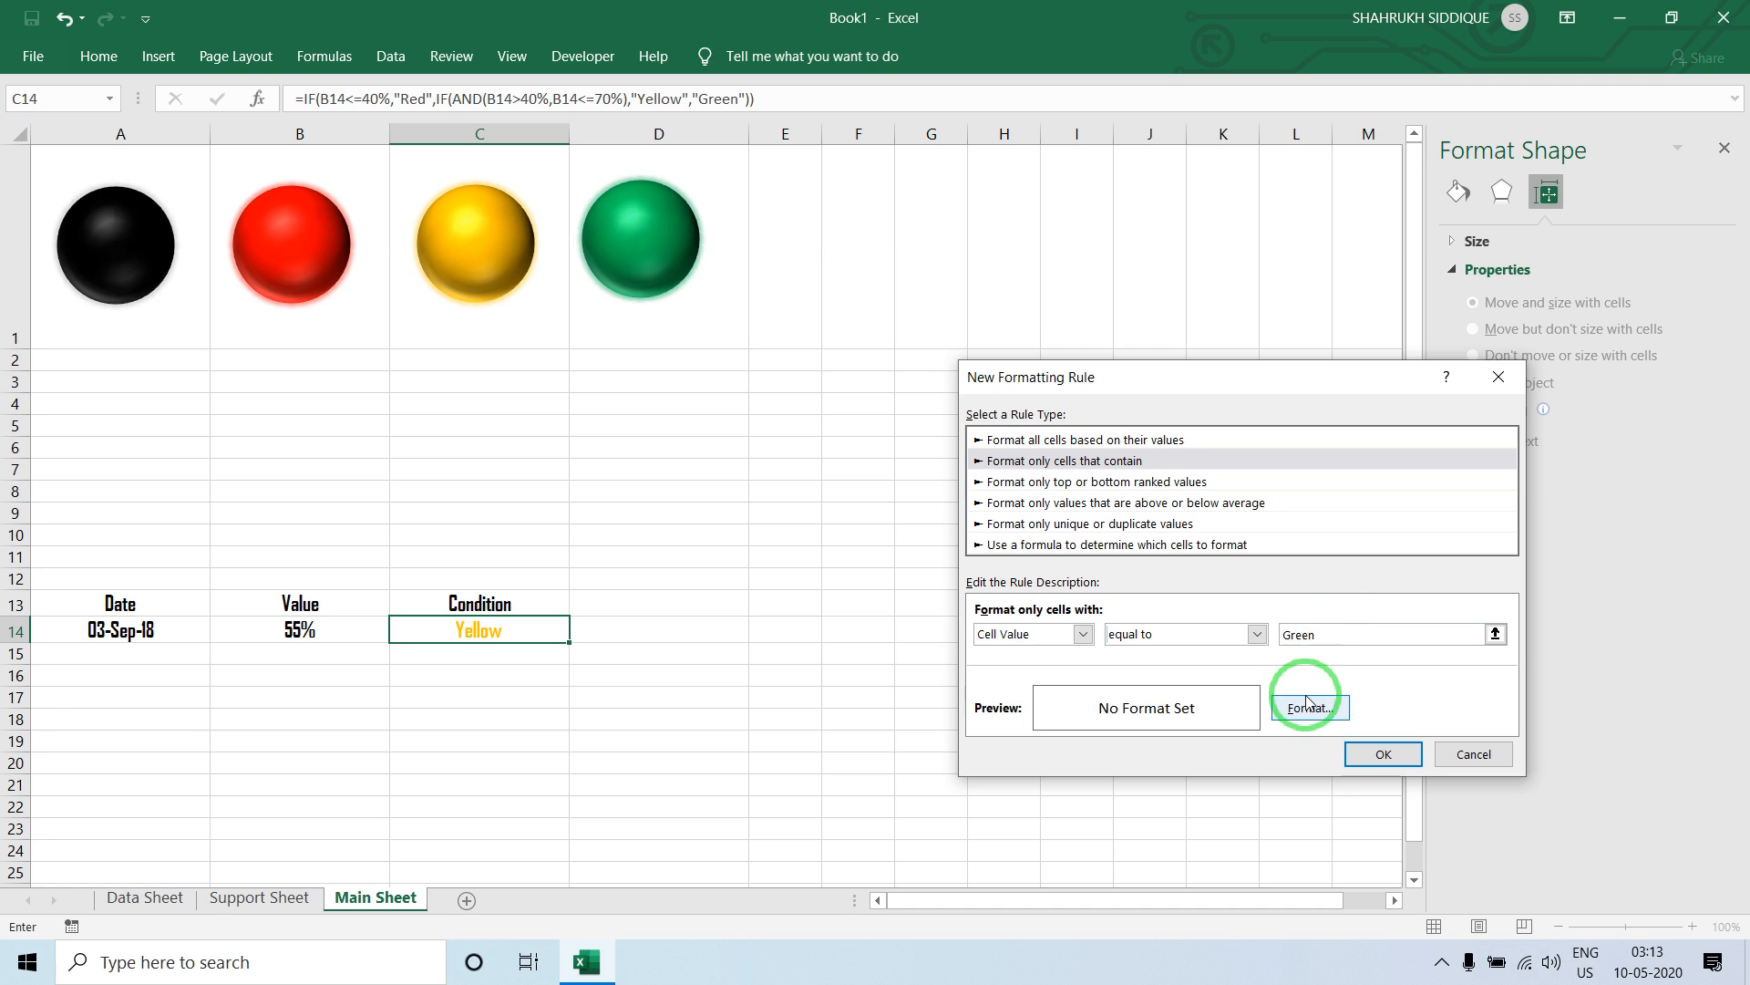
click(1310, 707)
click(1109, 308)
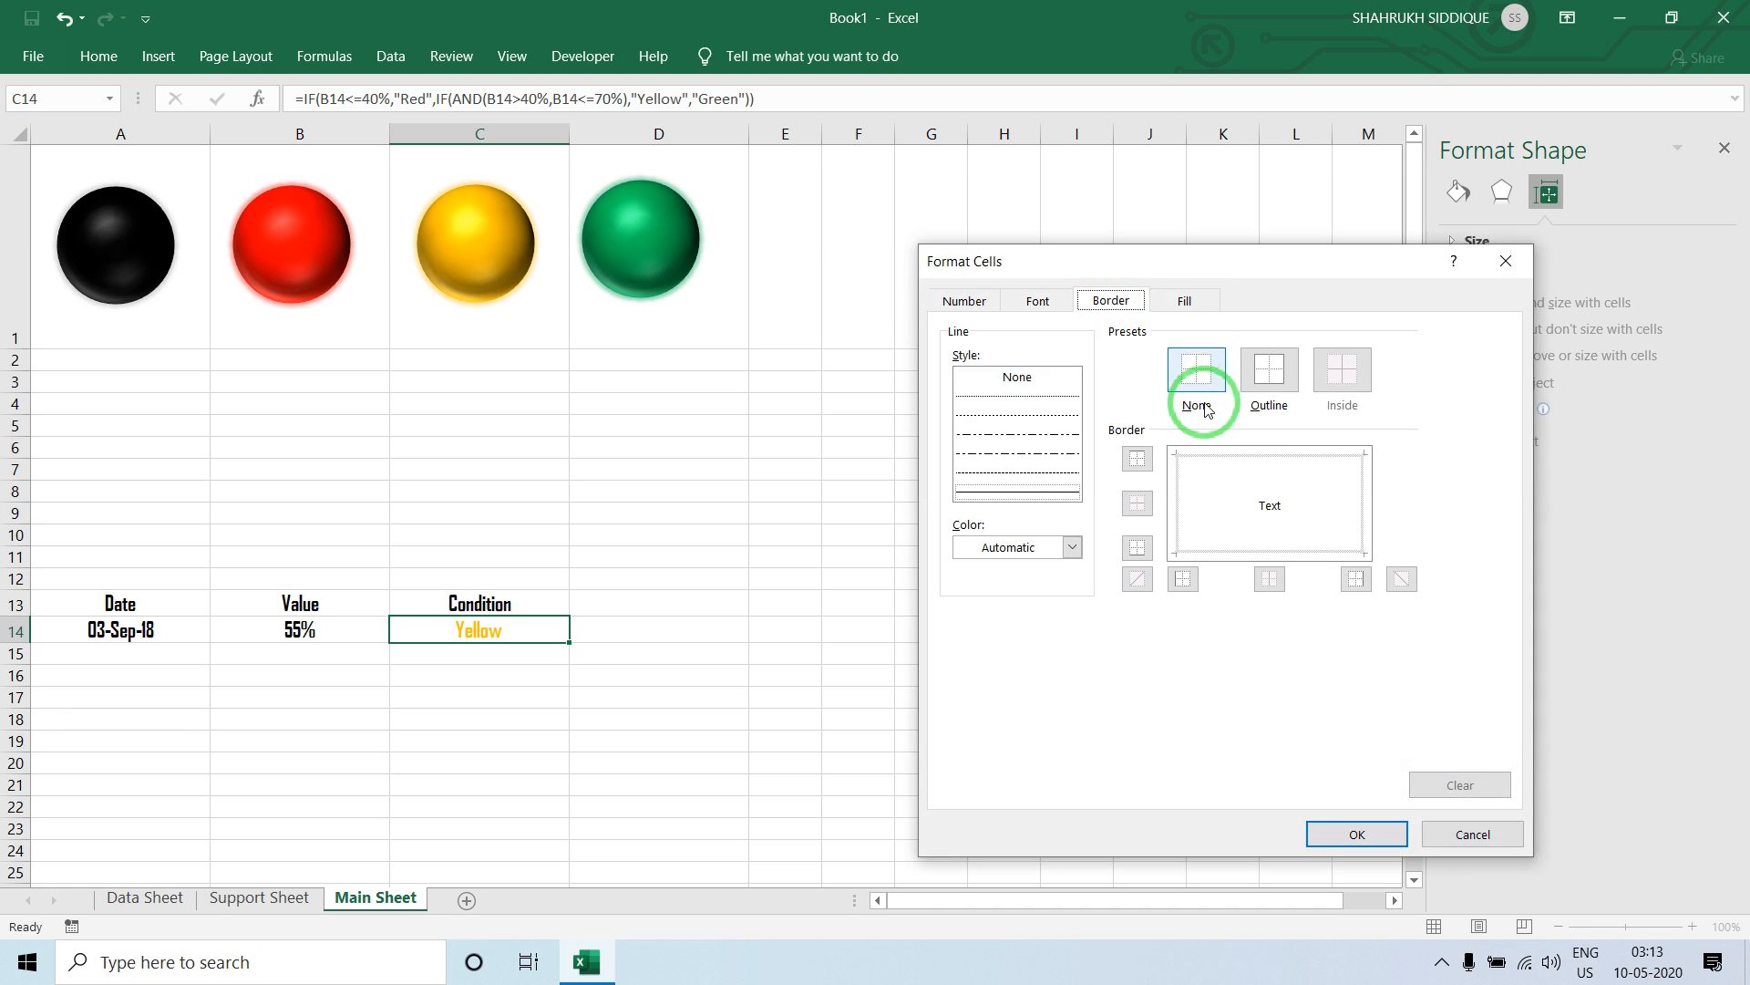
click(1044, 303)
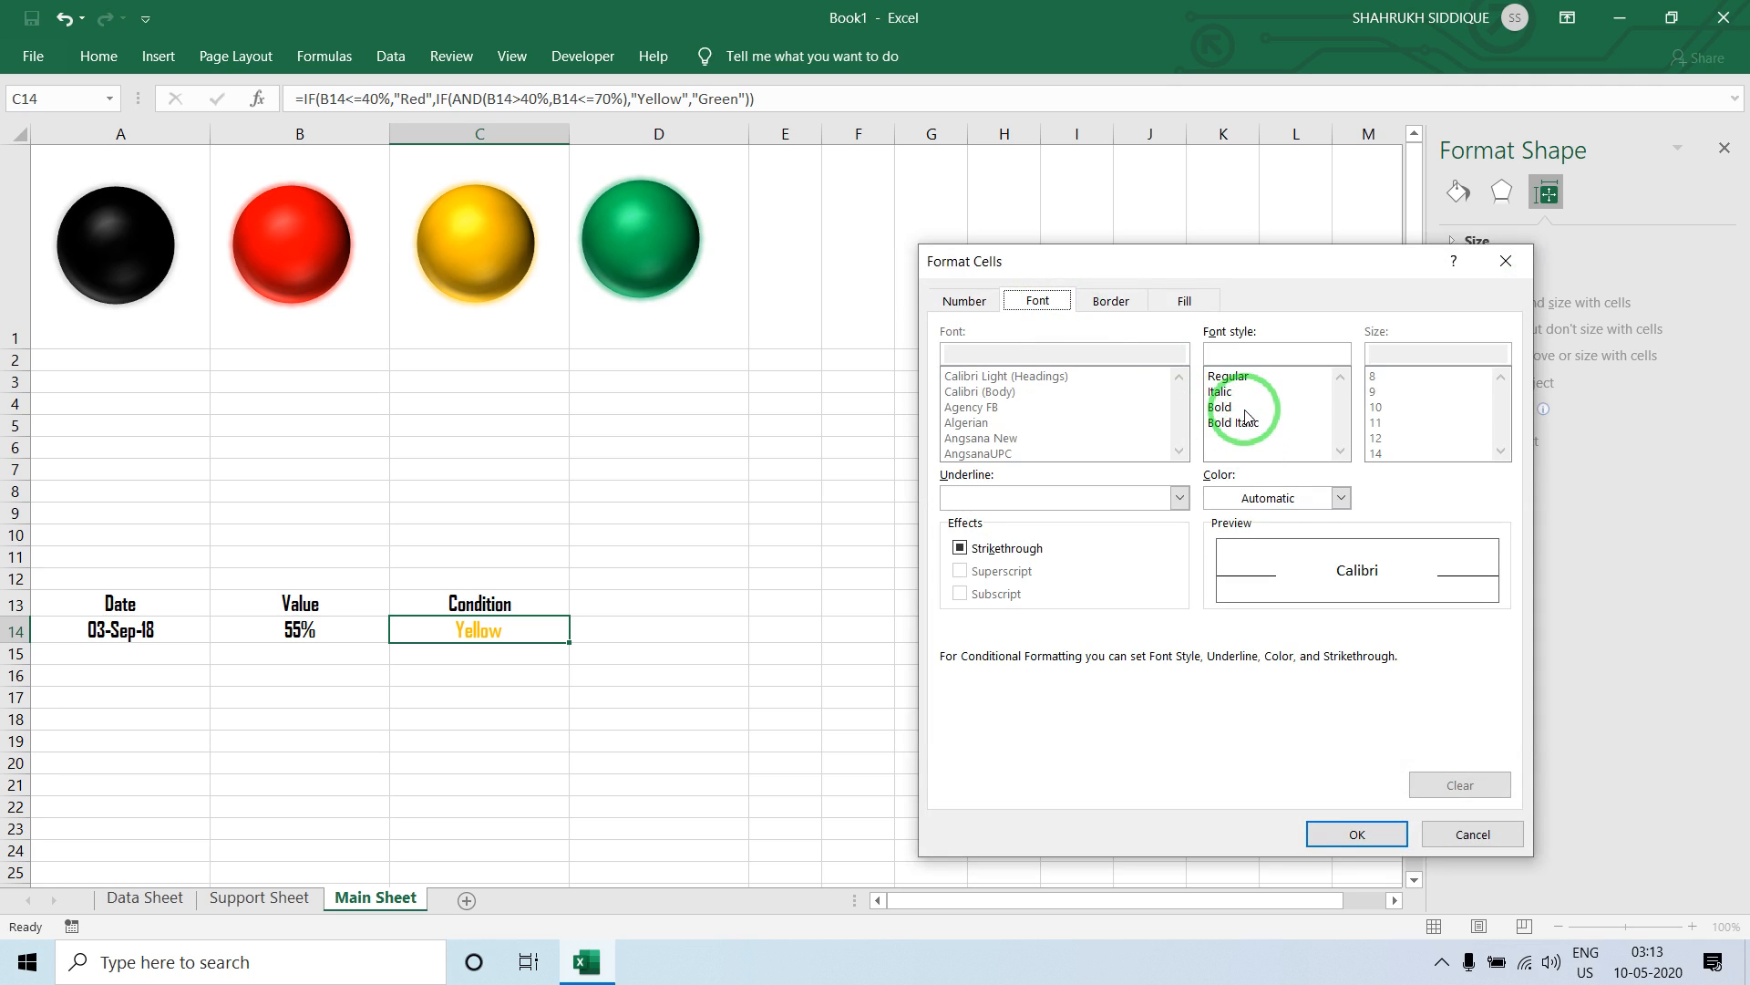
click(1222, 408)
click(1322, 497)
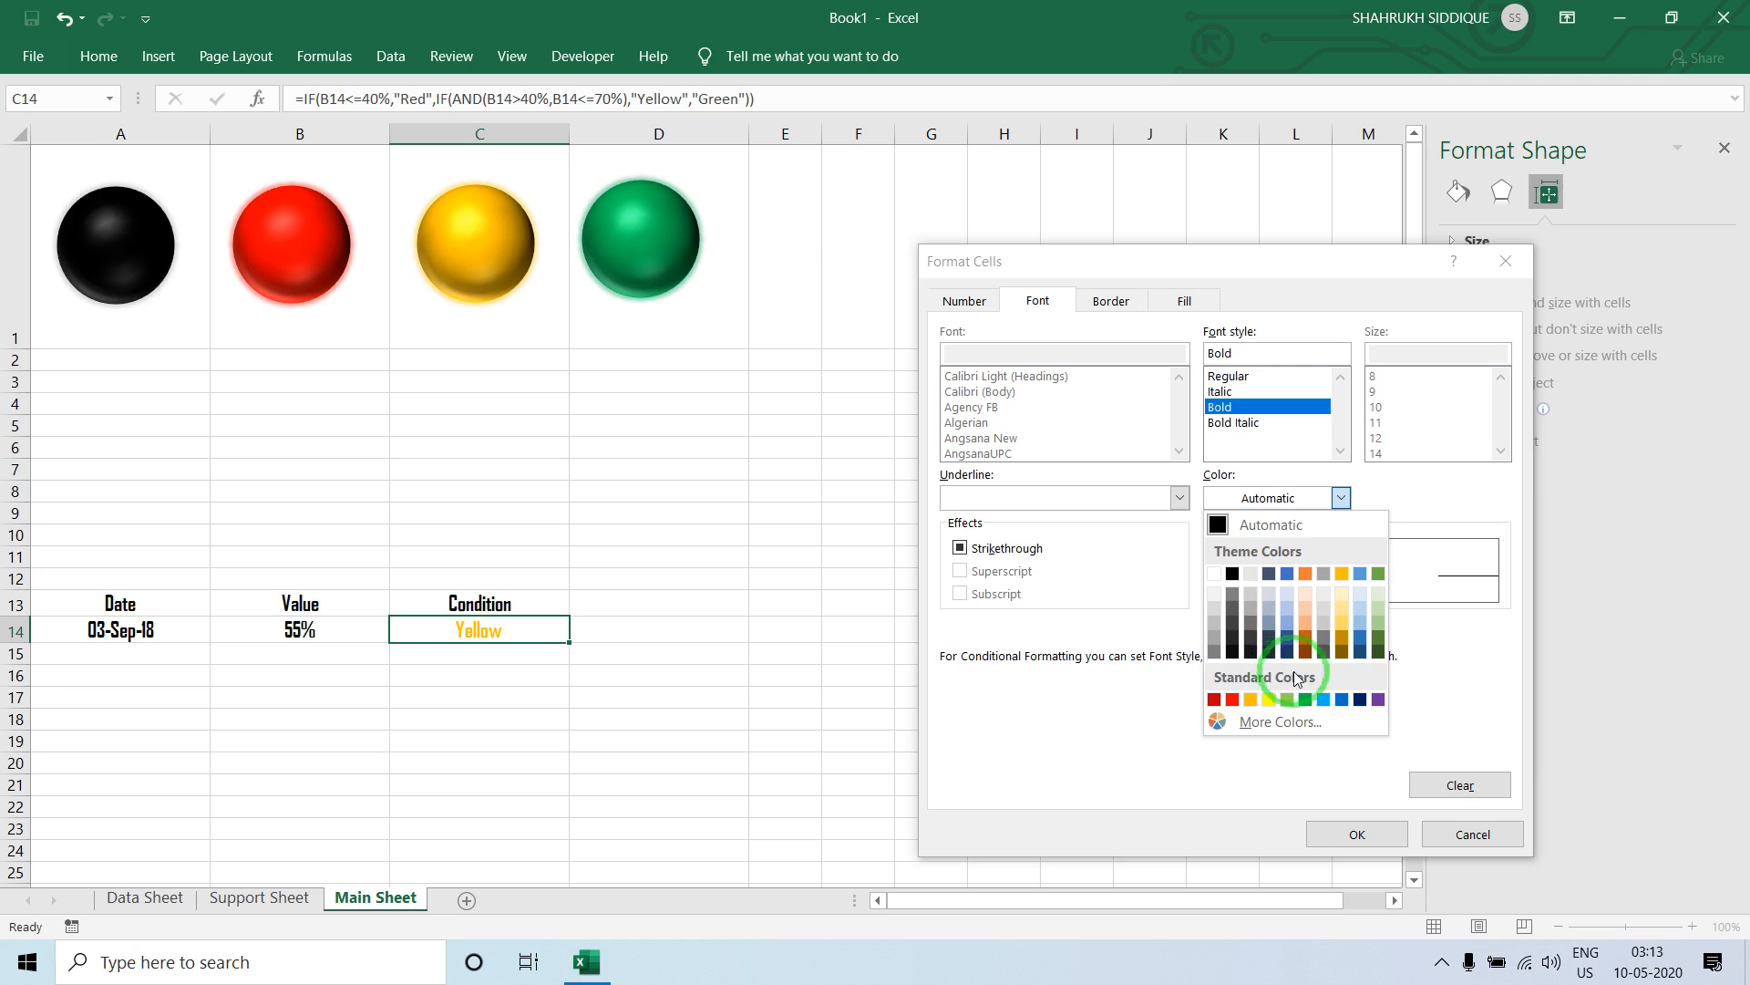
click(1305, 699)
click(1378, 832)
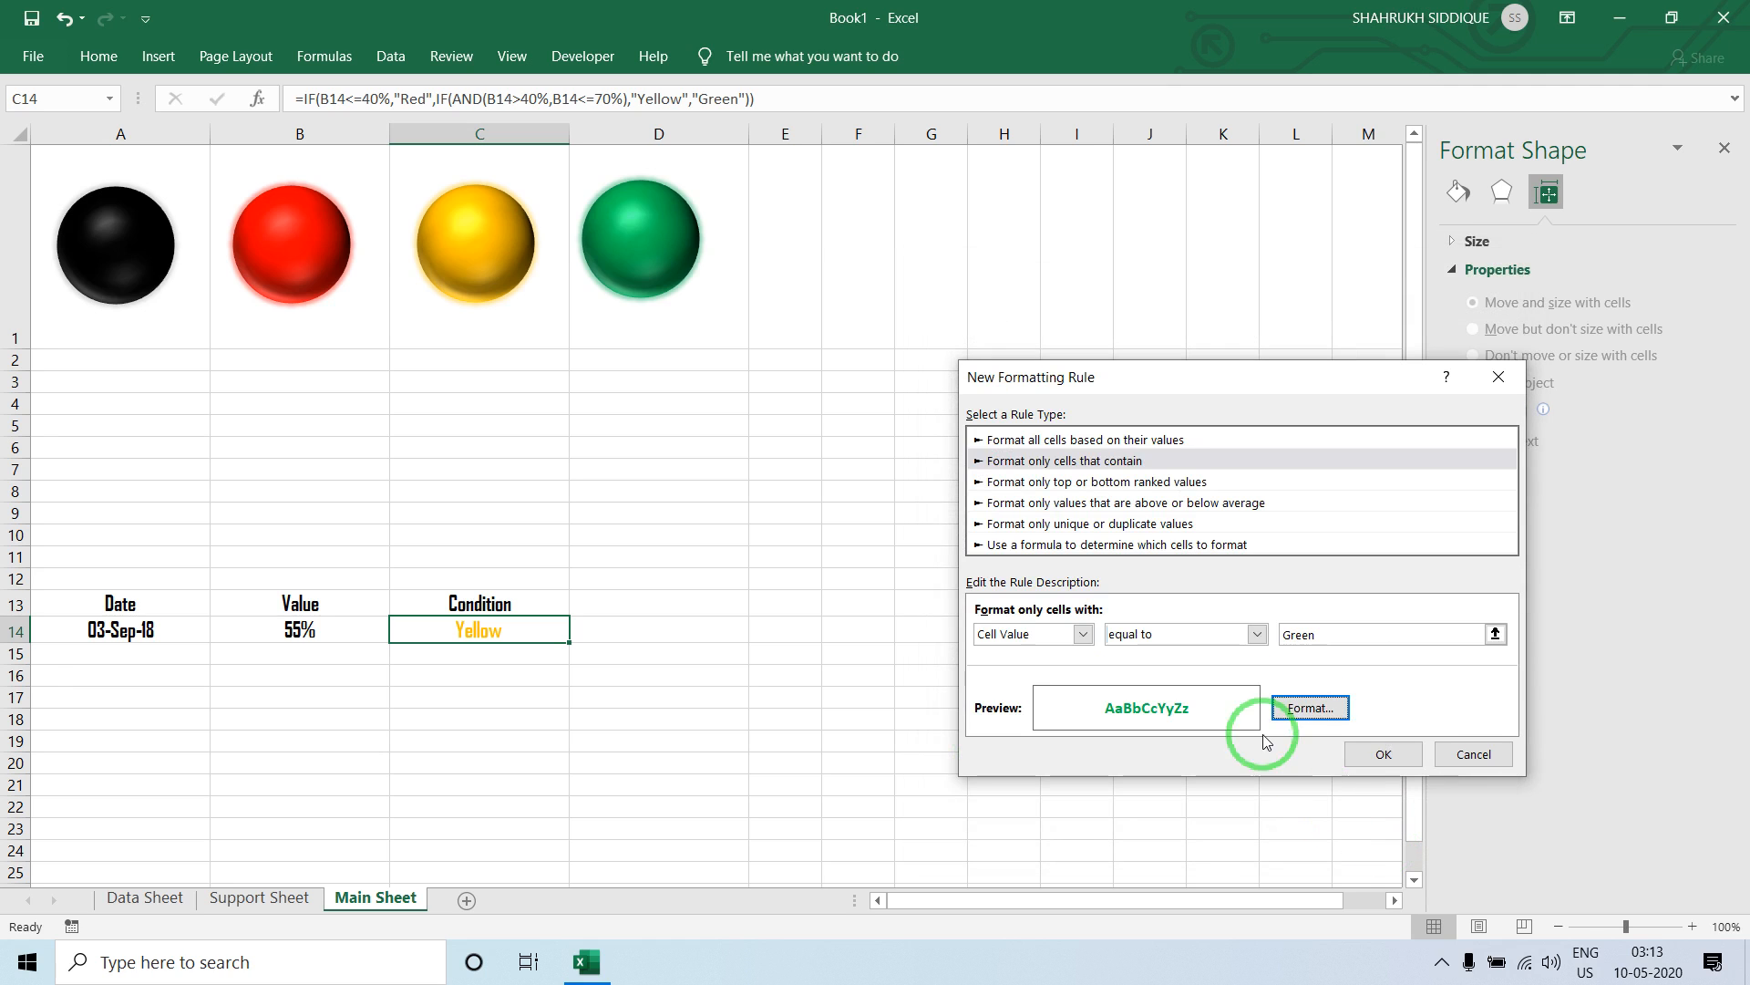
click(1384, 753)
click(189, 637)
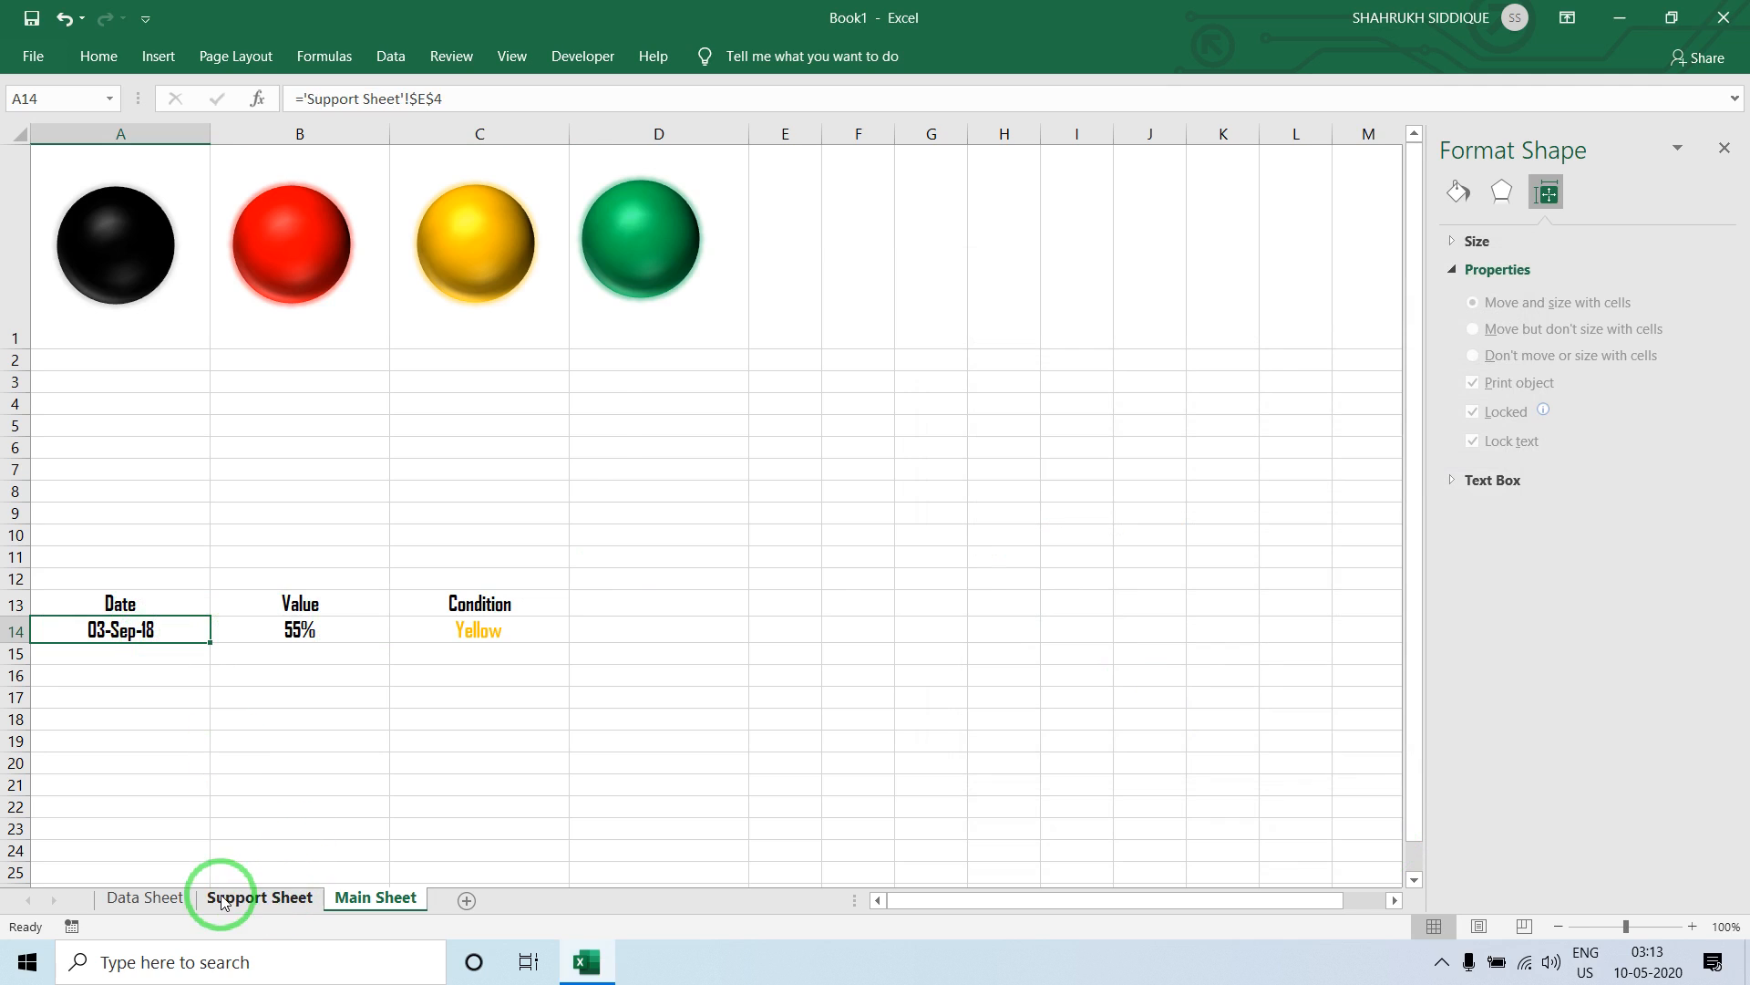
Pick 07-Sep-18 from the Support Sheet date dropdown, then return to the Main Sheet
click(259, 898)
click(477, 224)
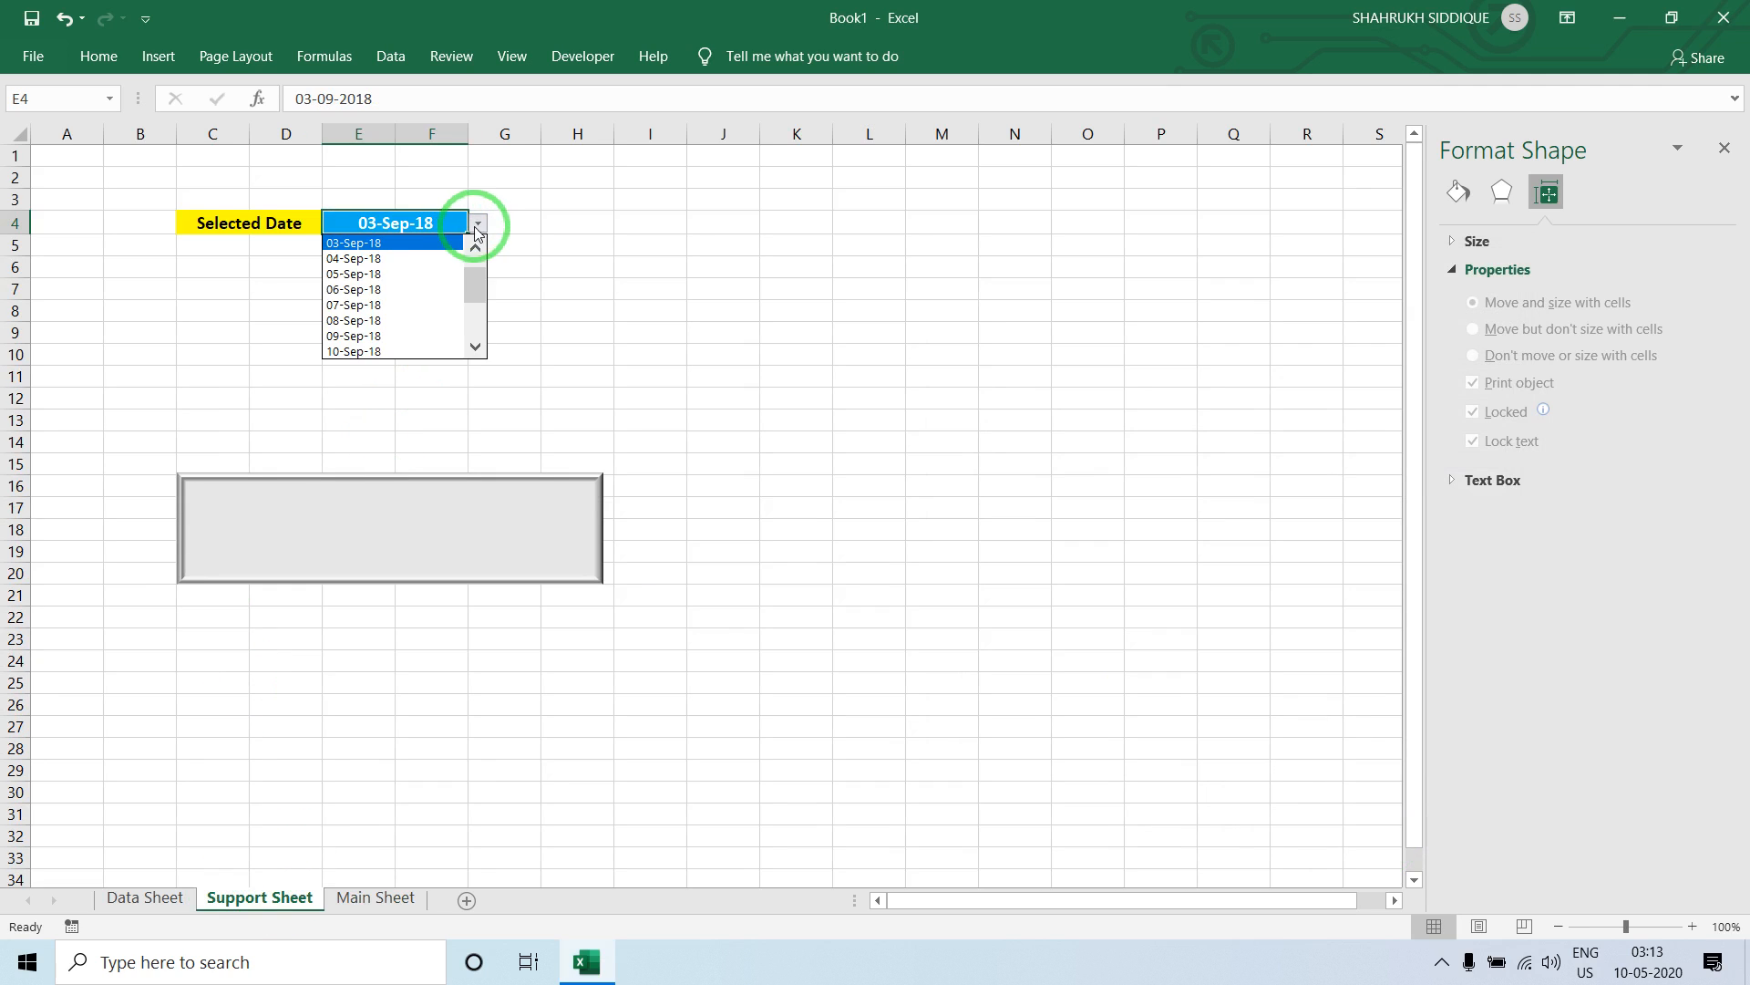
click(422, 305)
click(372, 900)
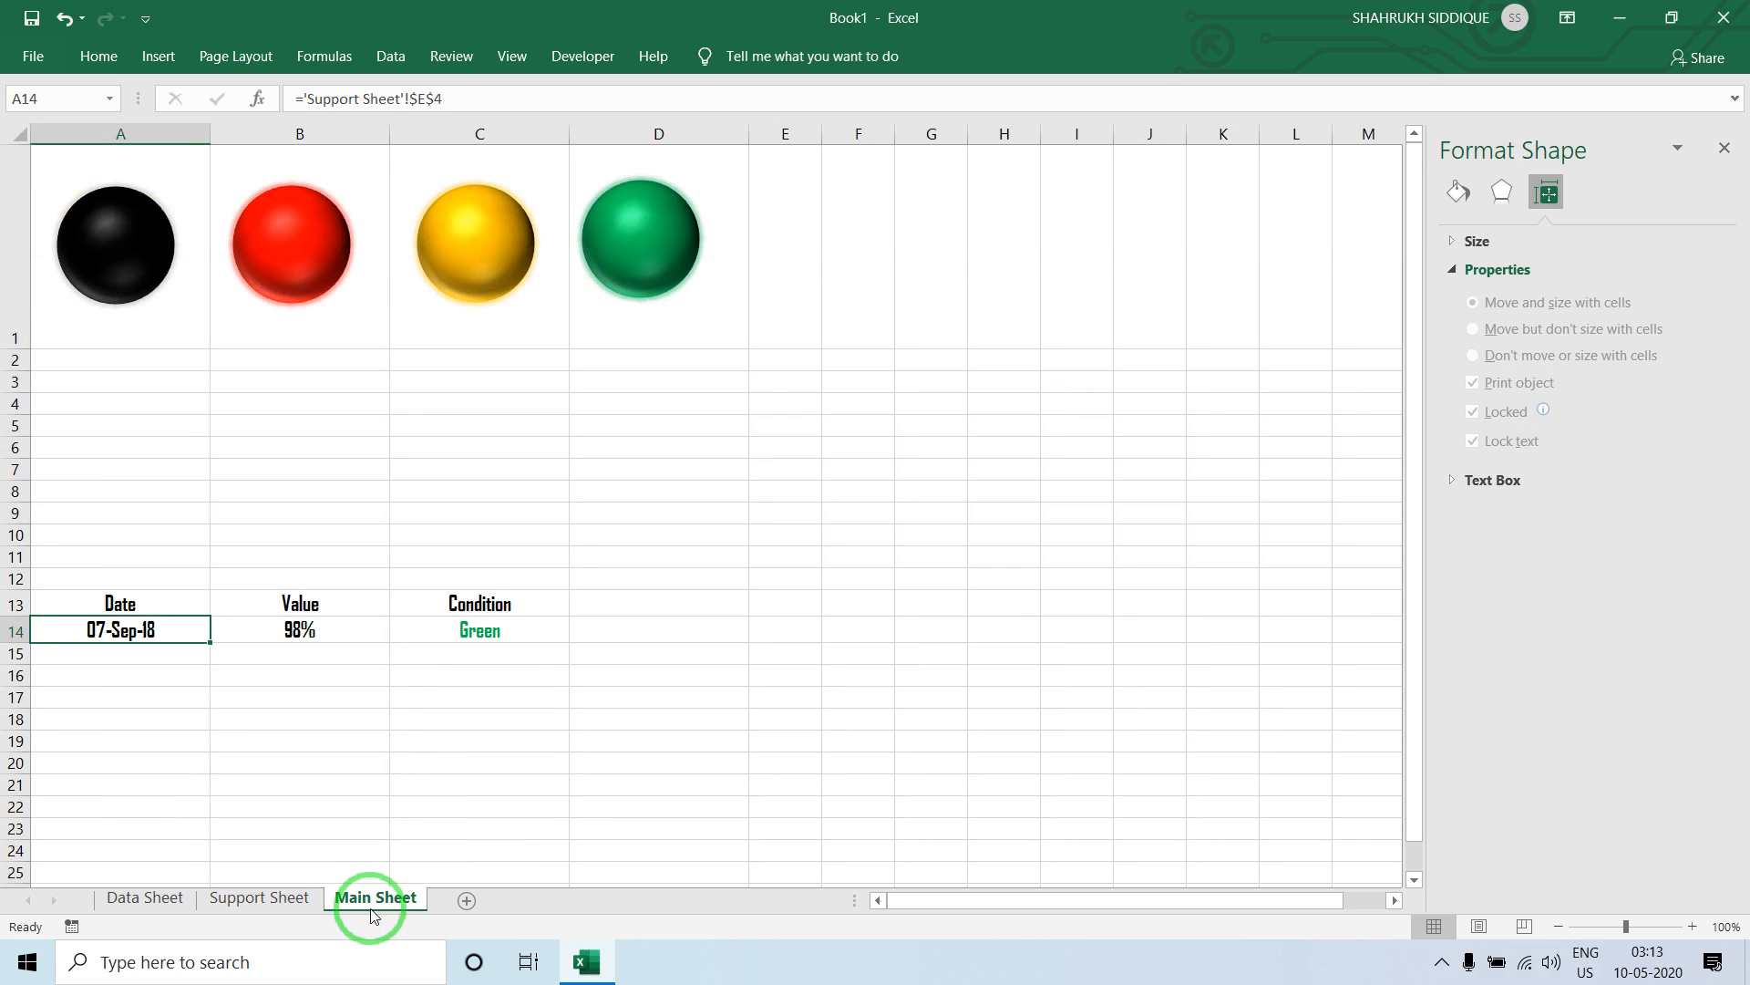
Increase the font size of the Green result in C14 three steps, to 20 pt
click(500, 635)
click(96, 58)
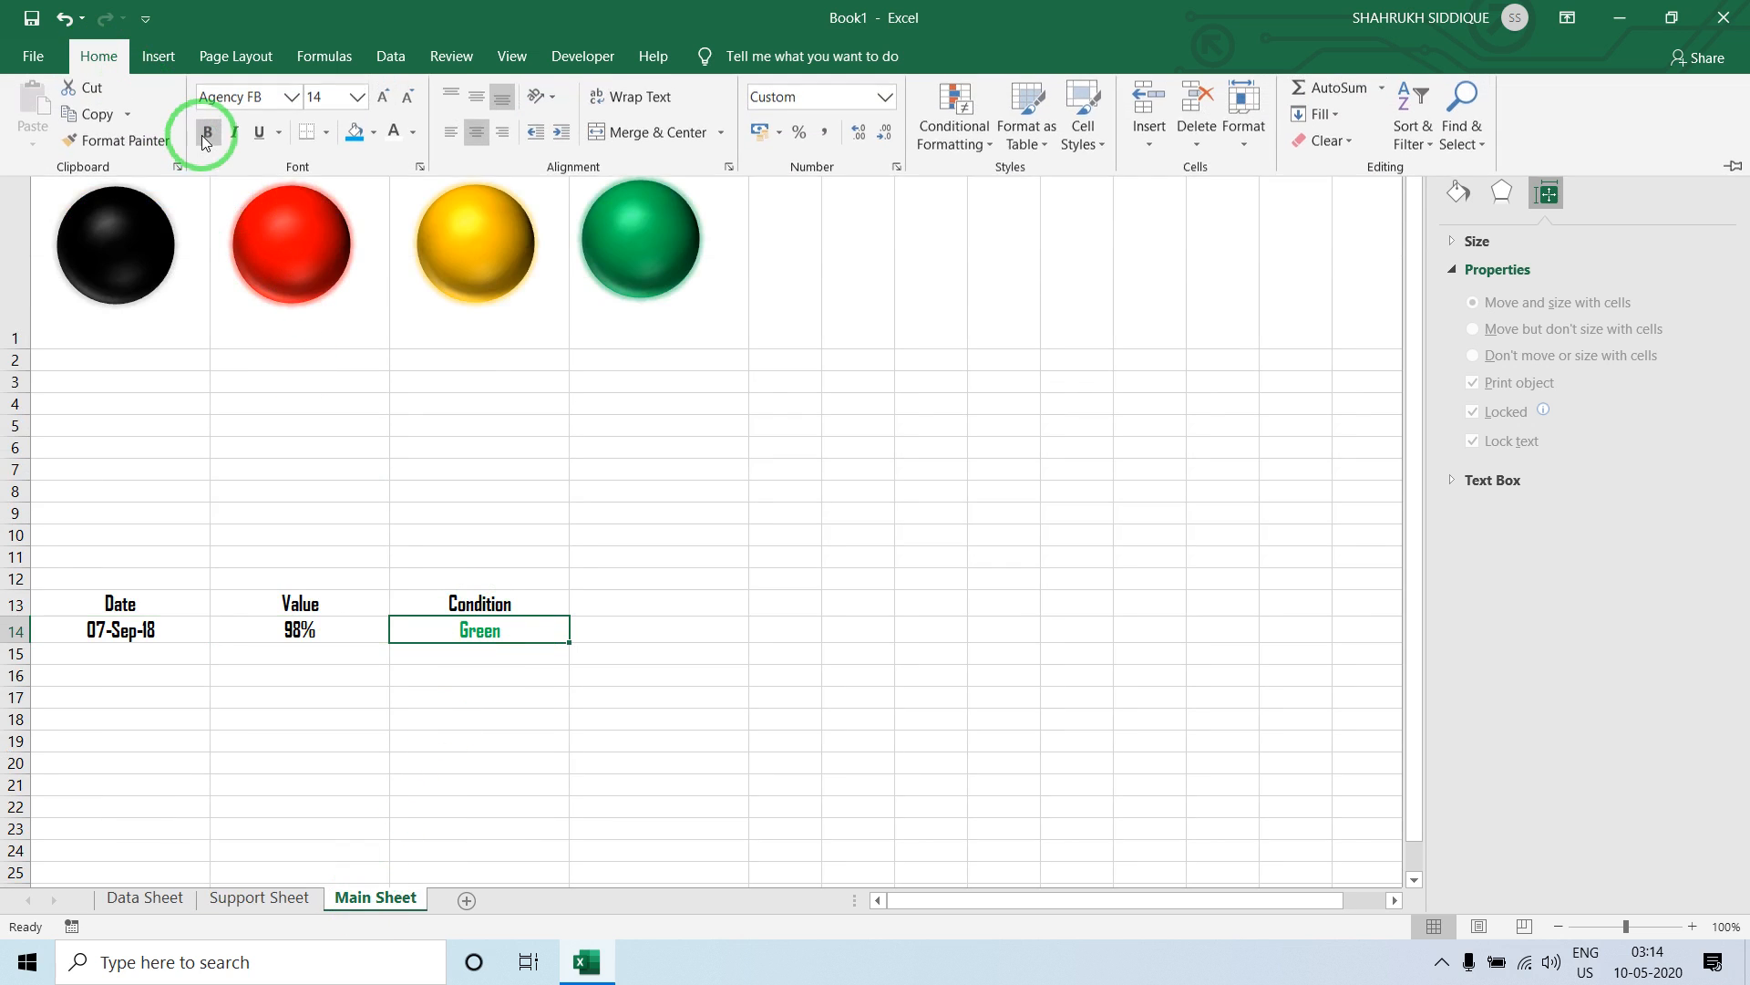
click(380, 95)
click(380, 95)
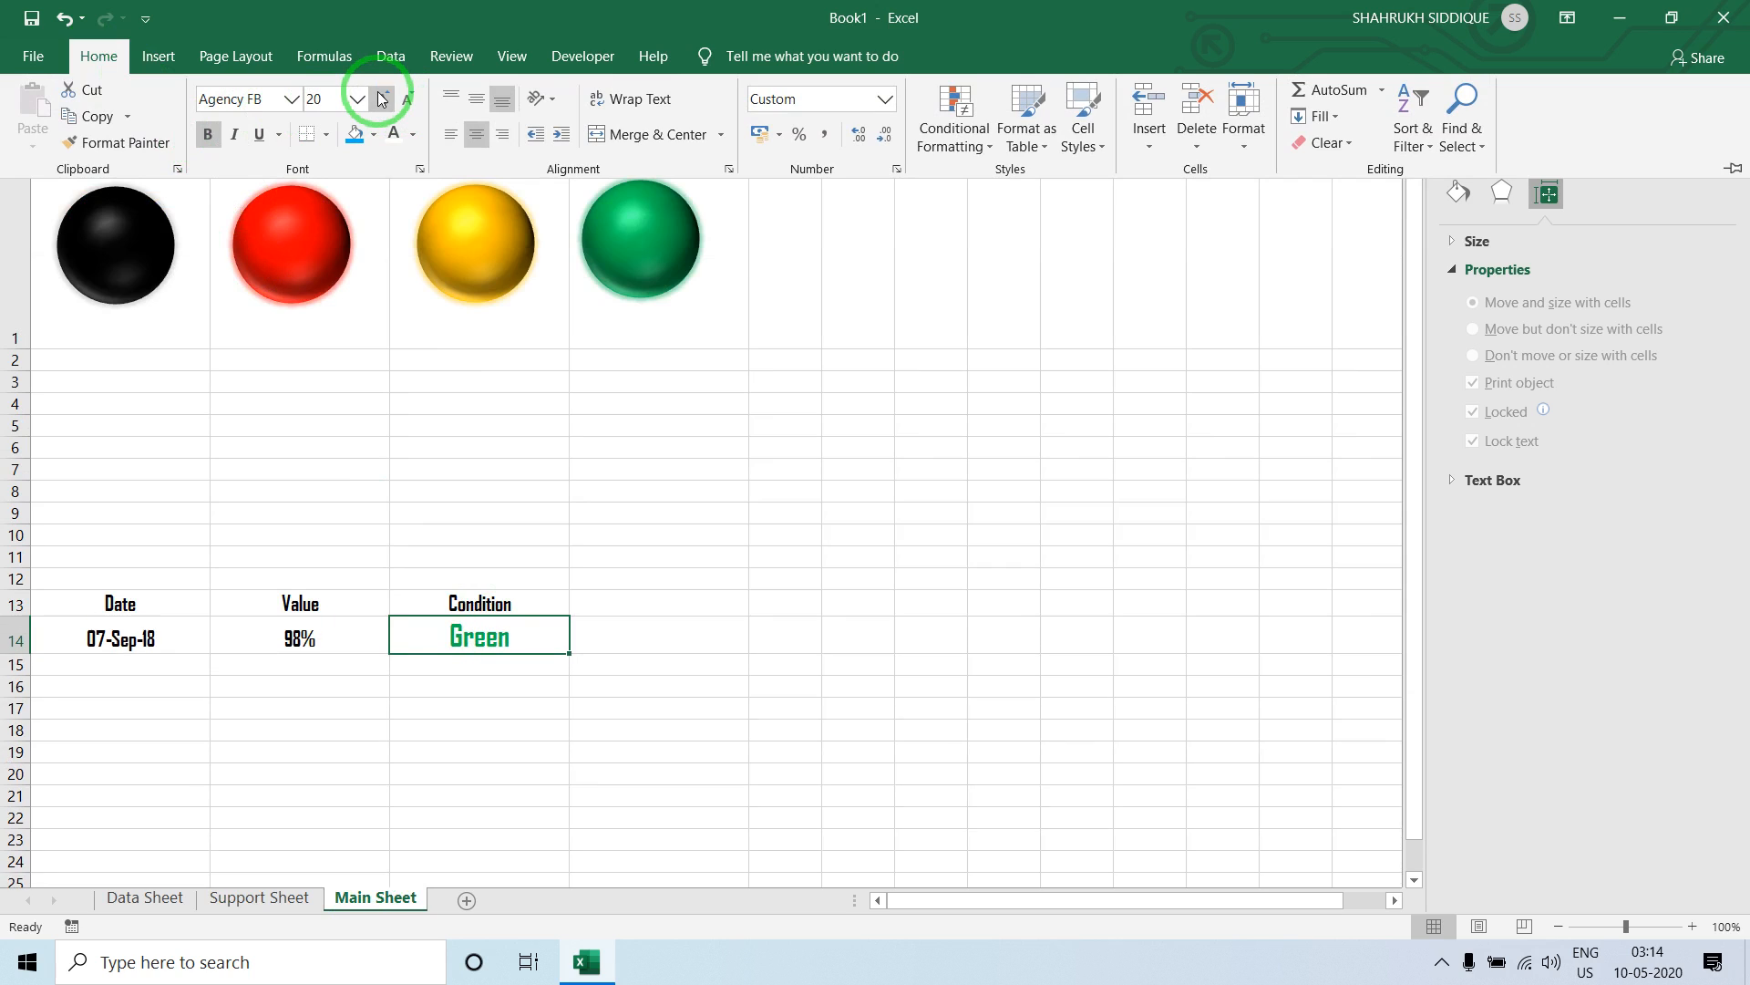
click(380, 95)
click(198, 646)
click(532, 748)
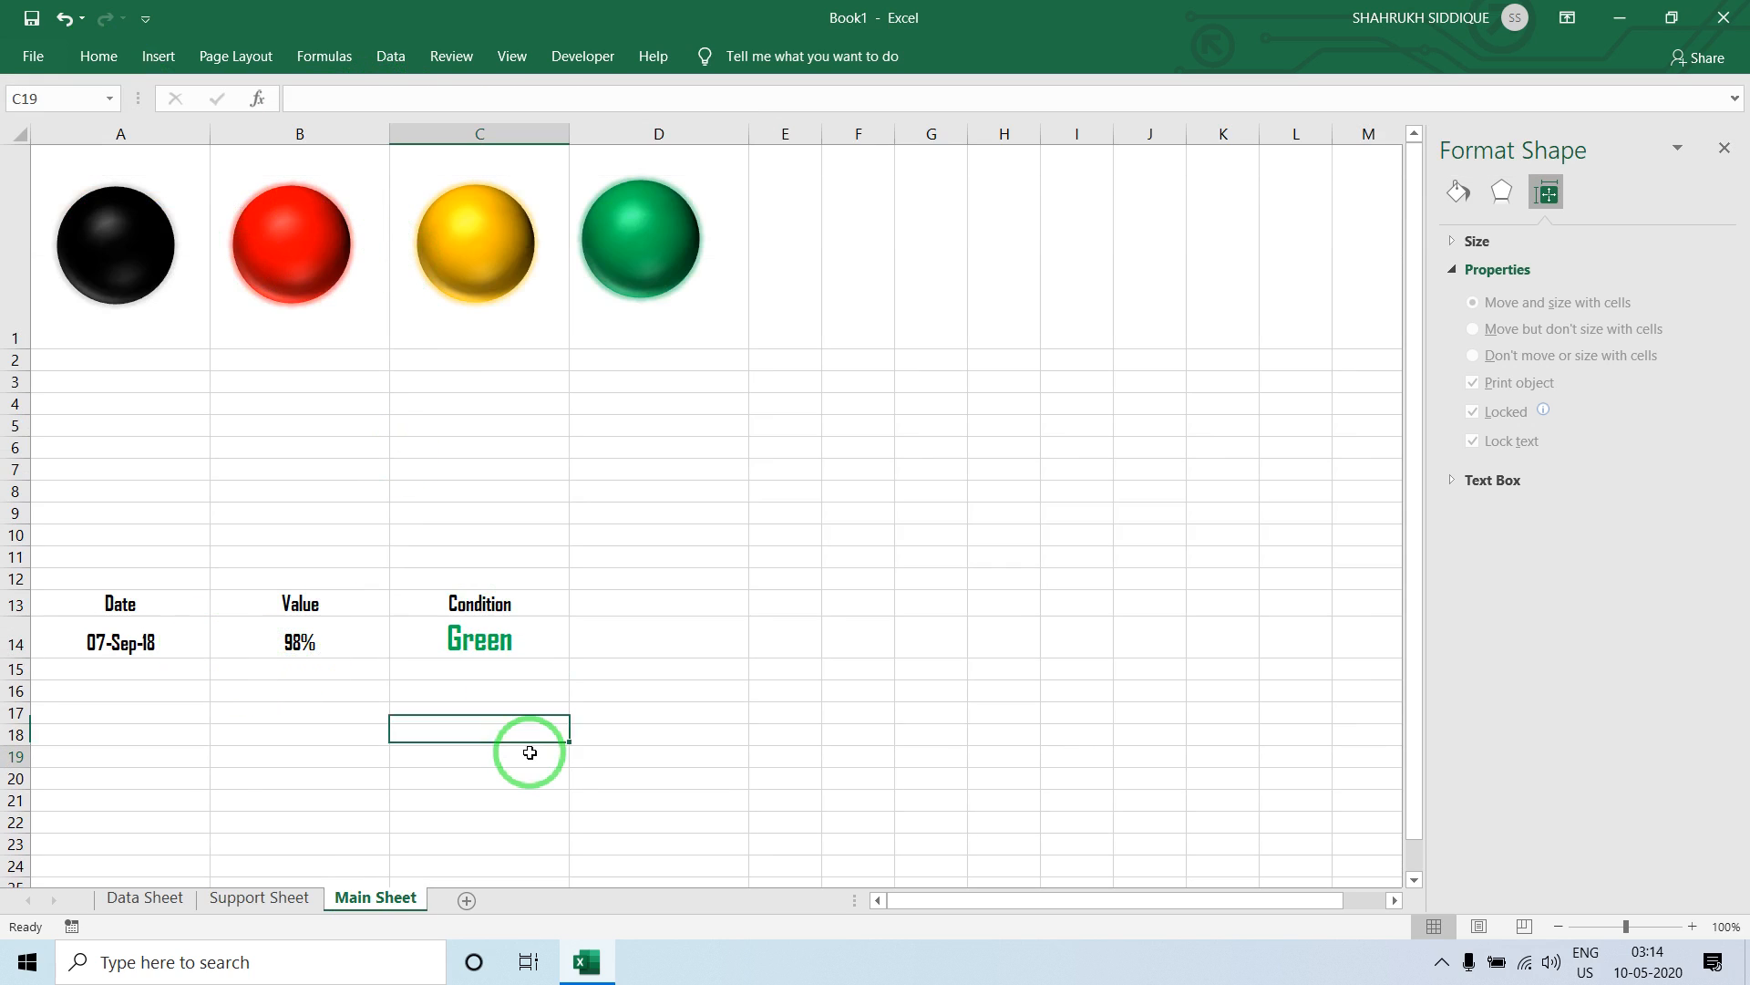
click(541, 635)
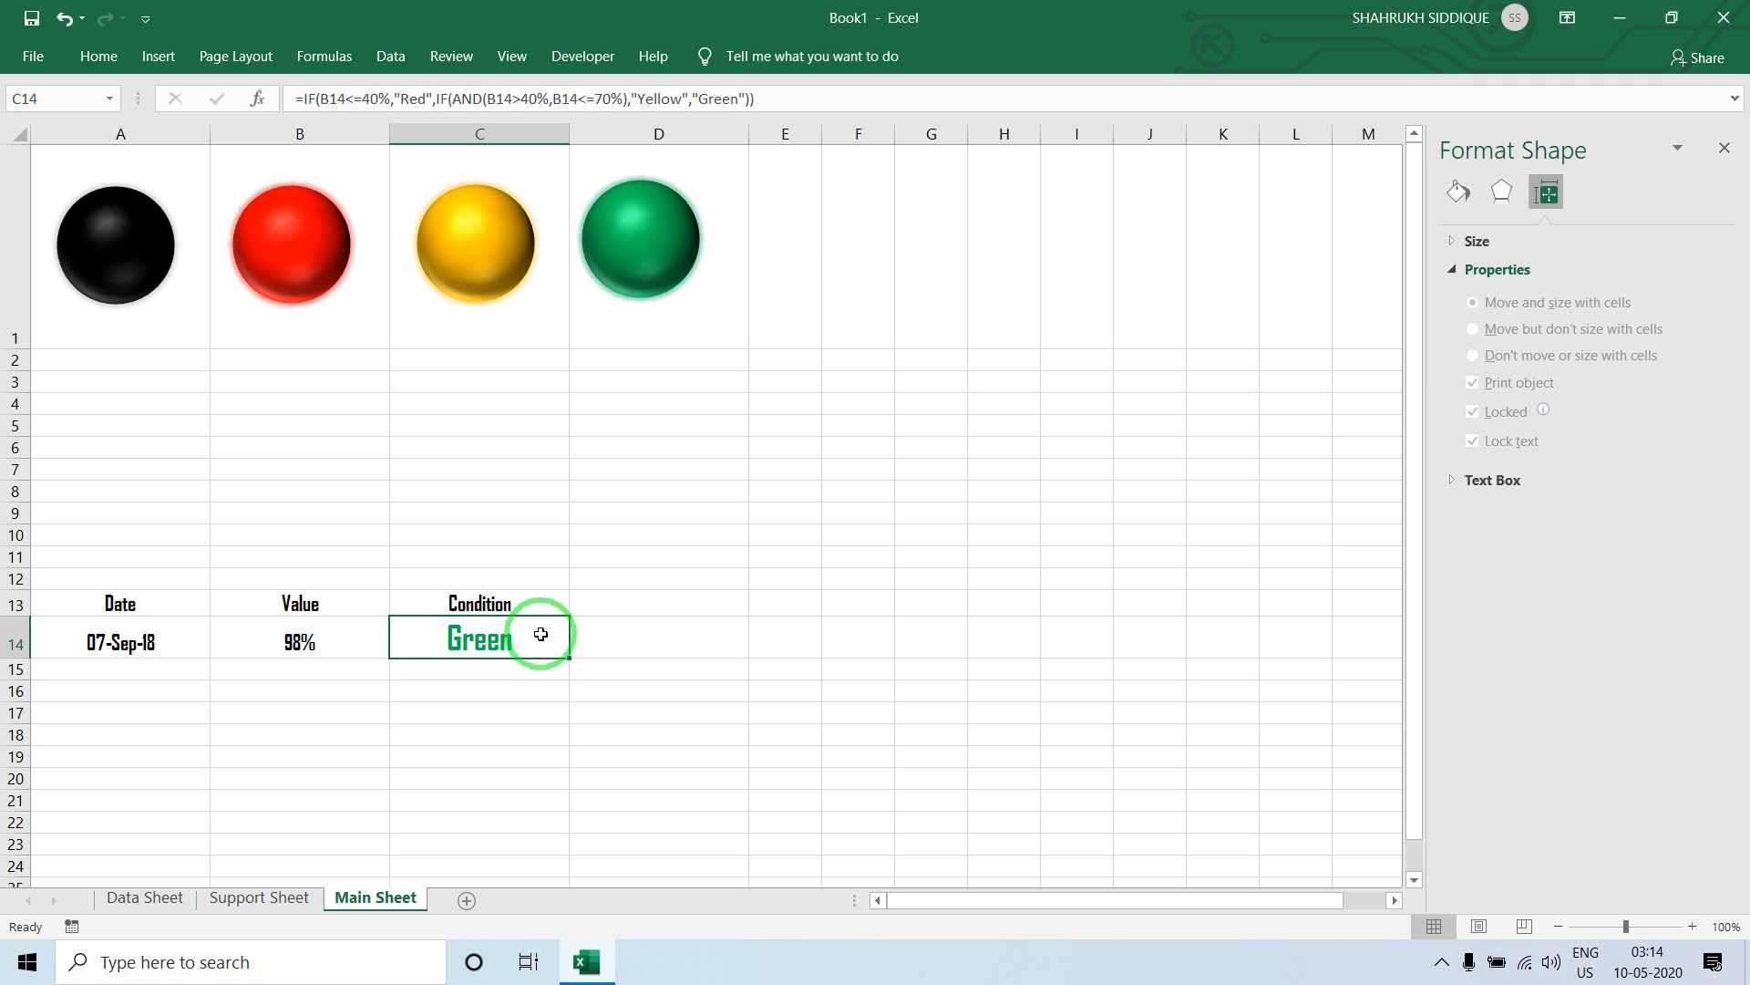
click(648, 540)
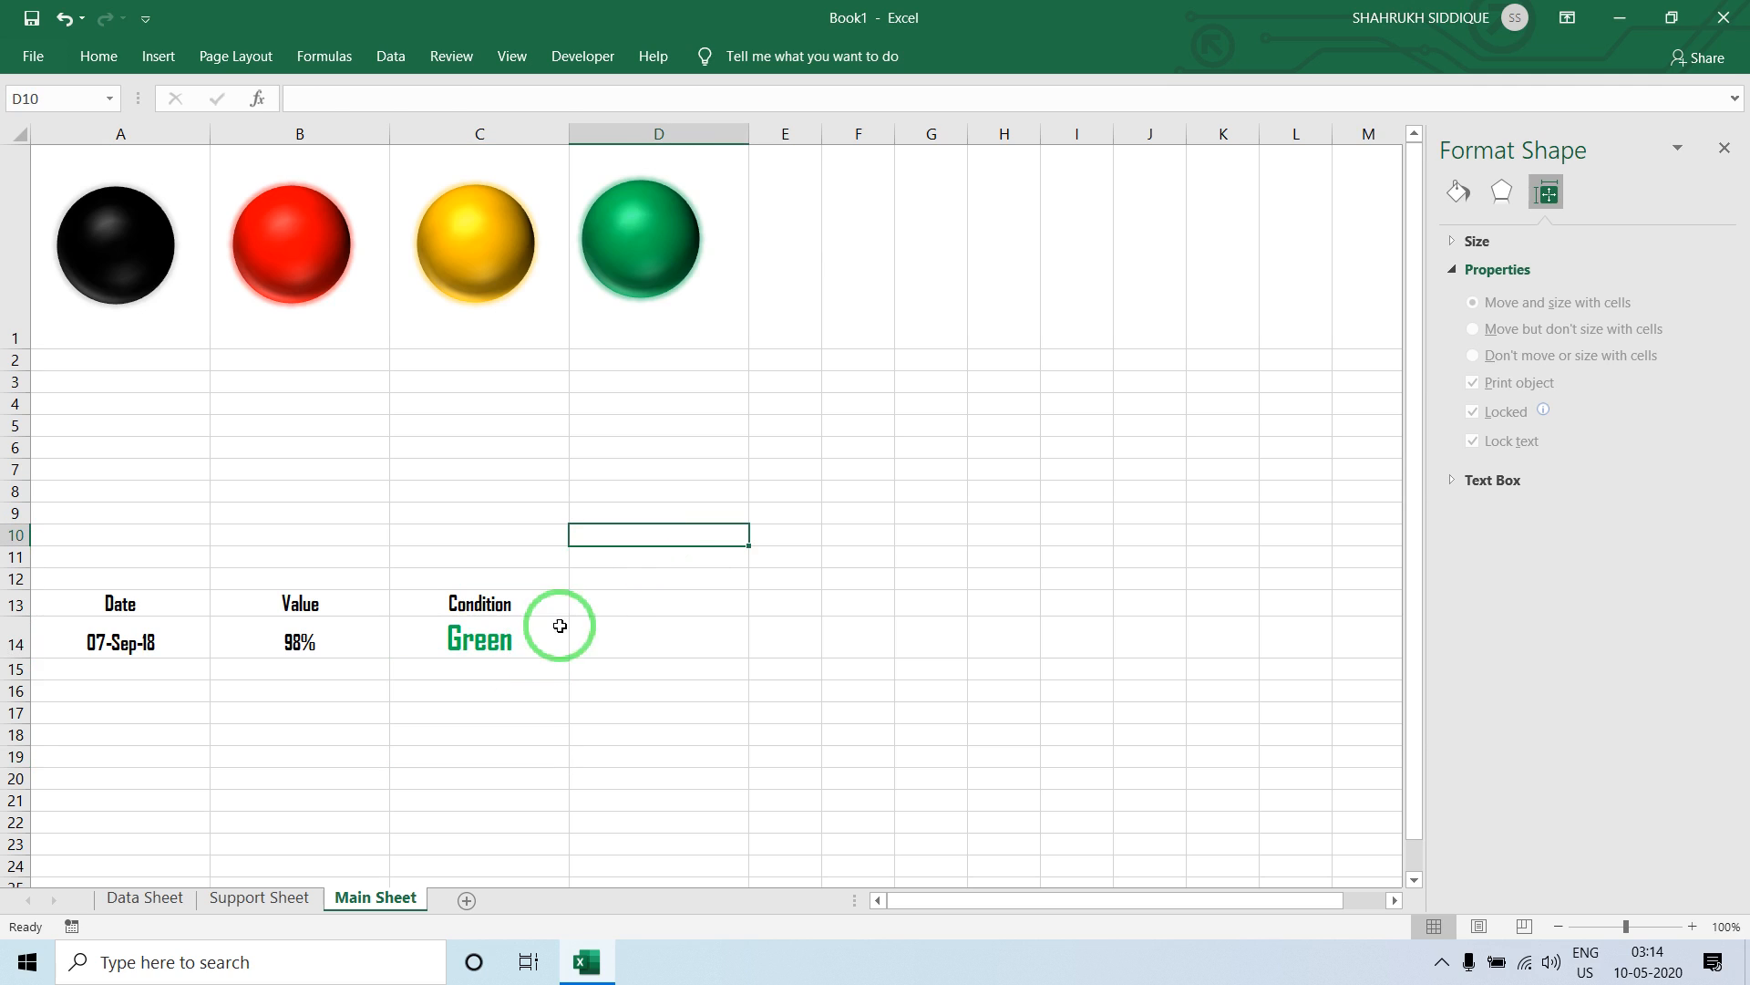
click(527, 629)
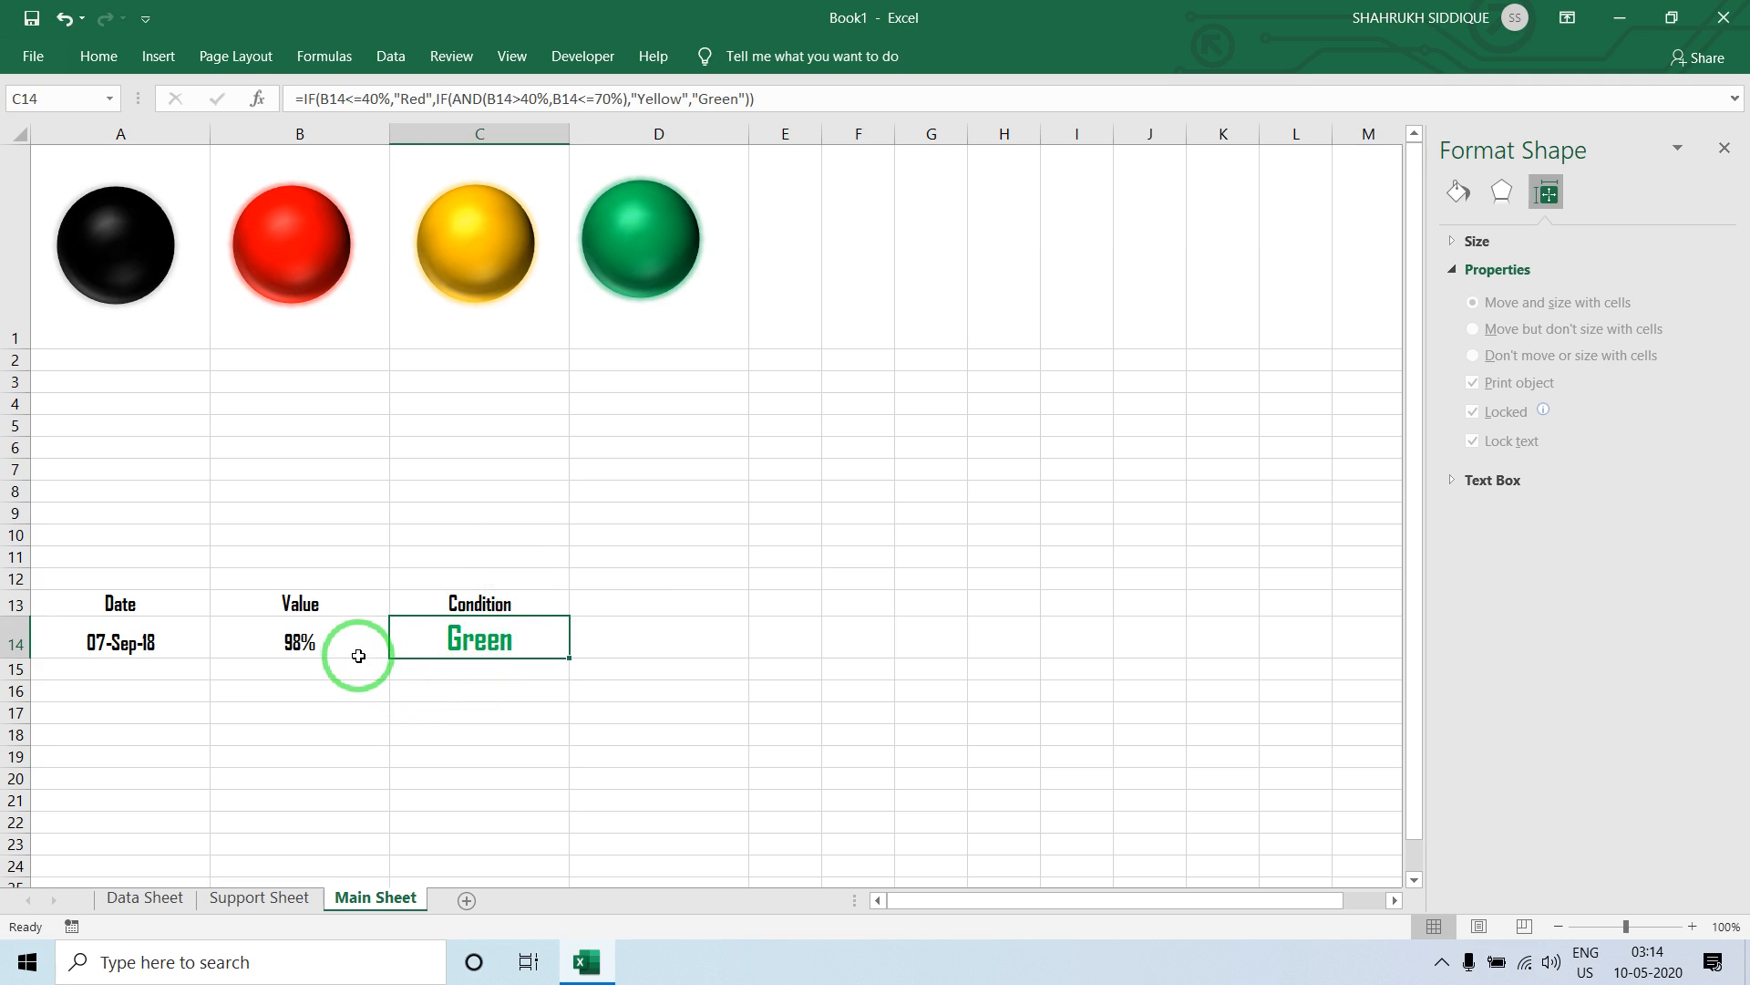
Prefix C14's formula with IF(B14="-","Black", and accept Excel's parenthesis correction
key(F2)
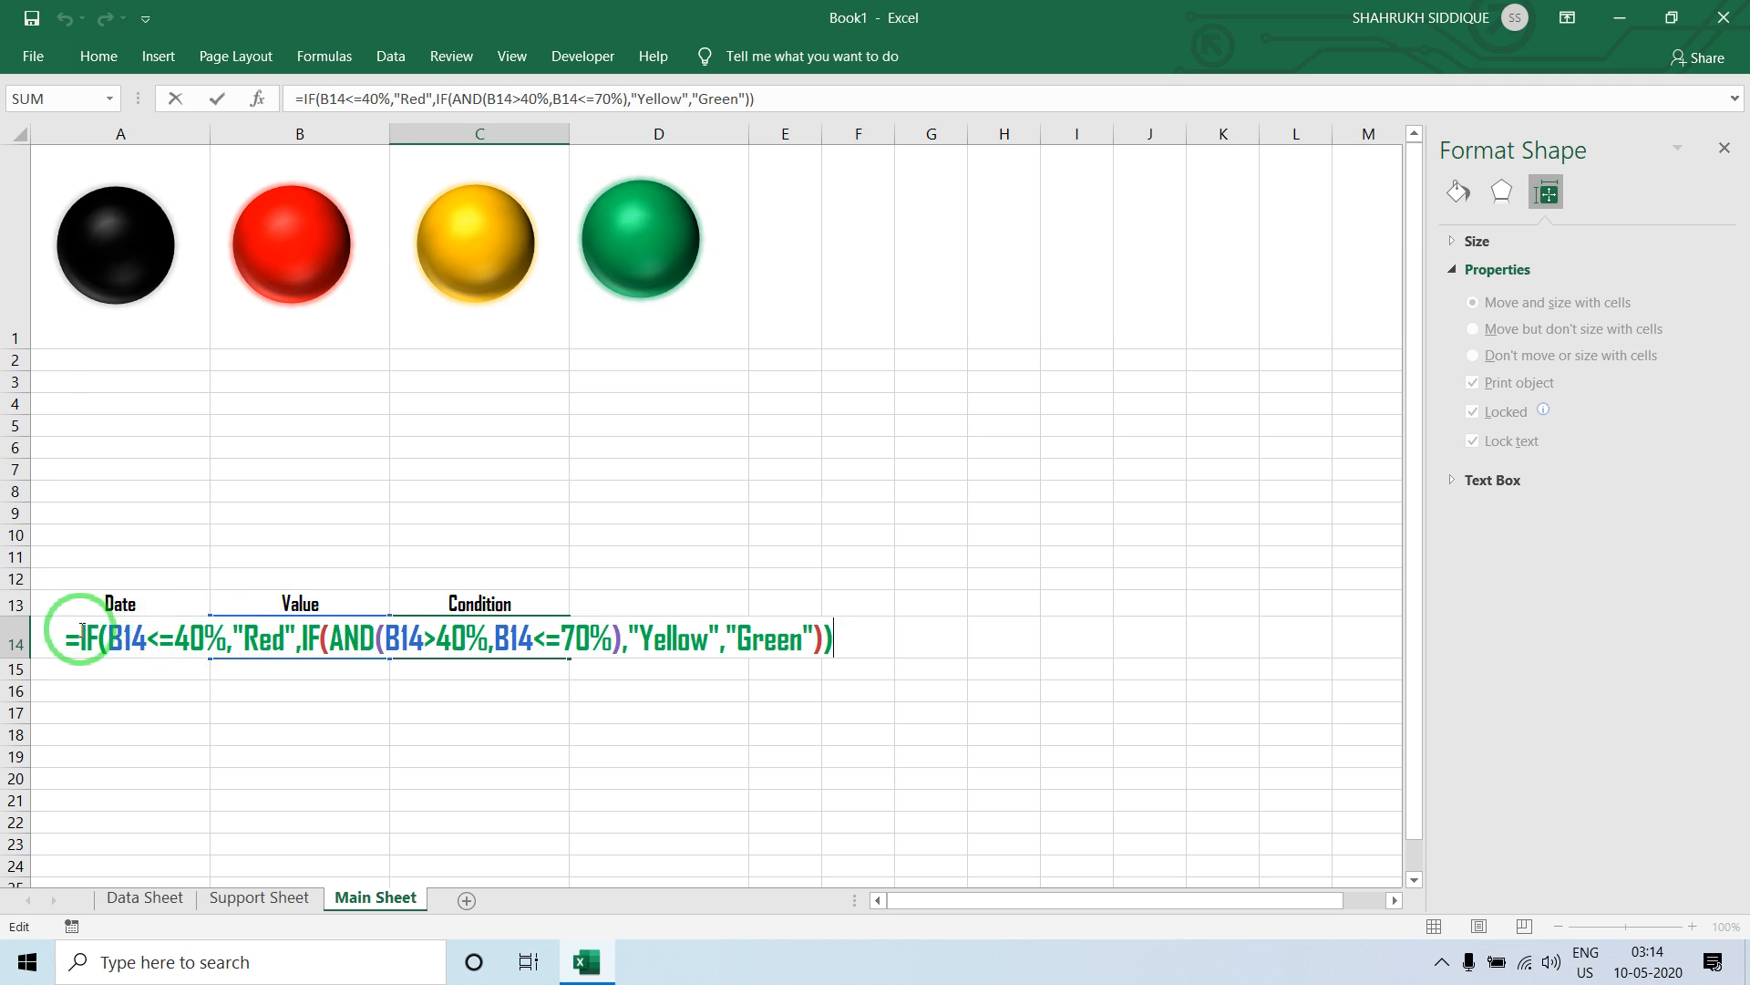
text(IF()
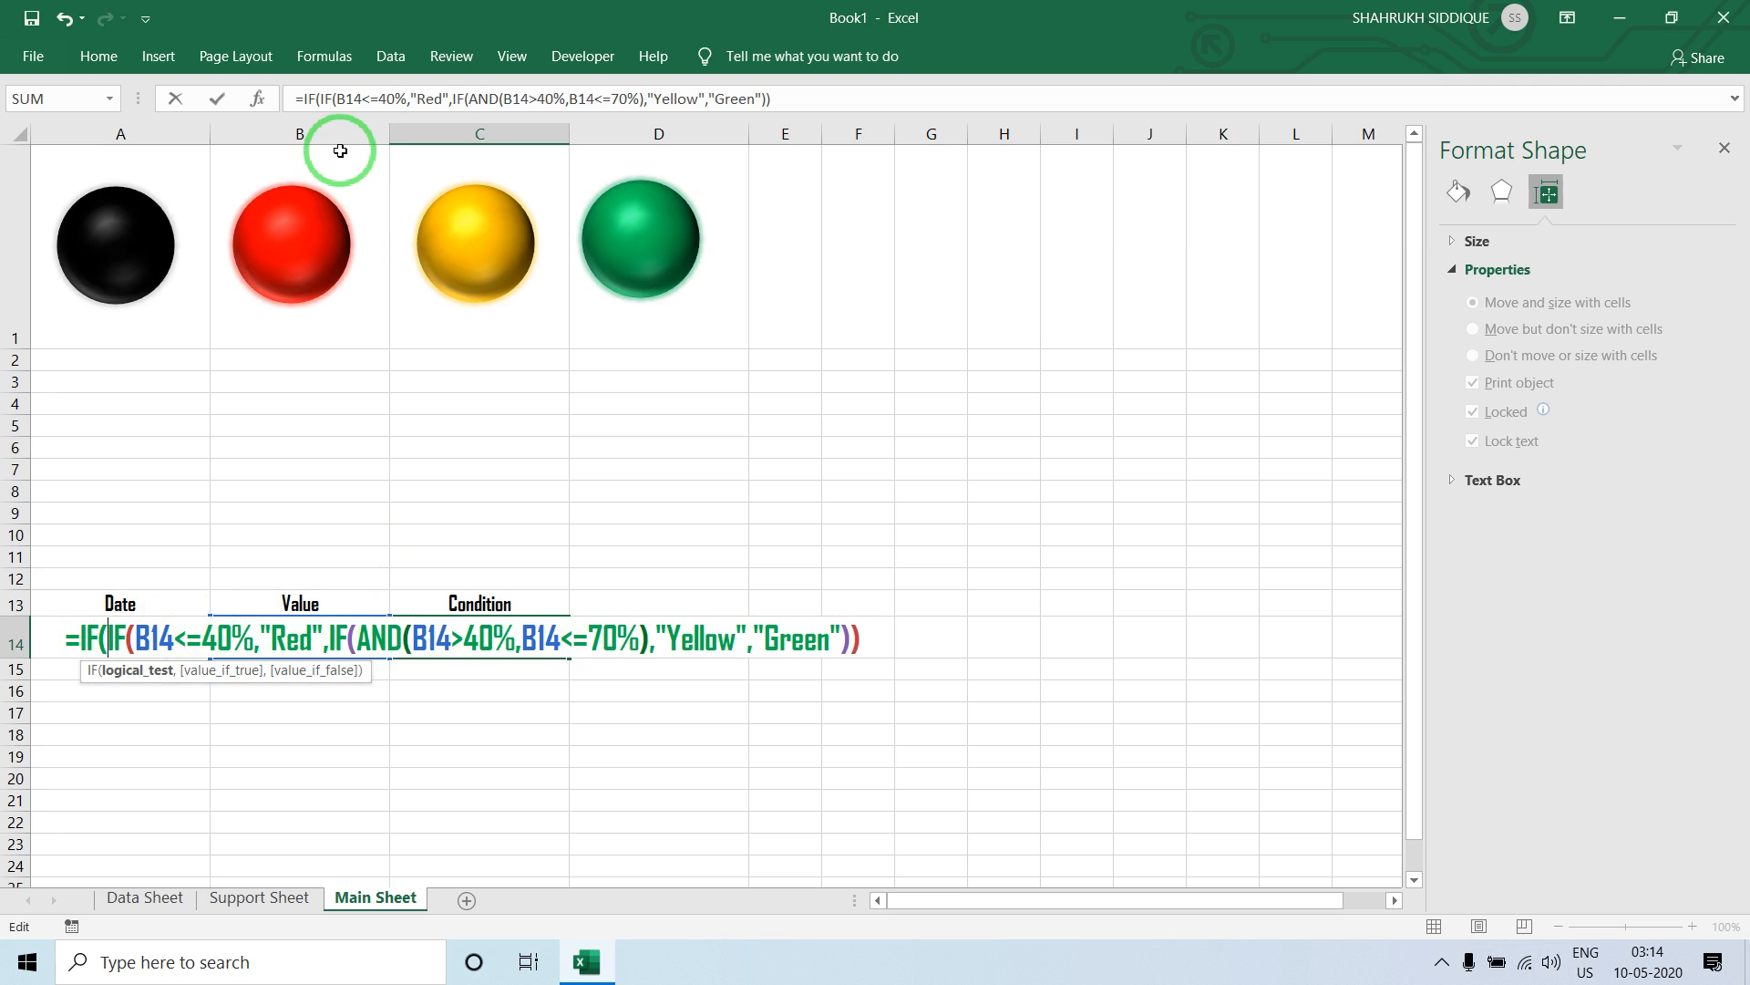
text(b)
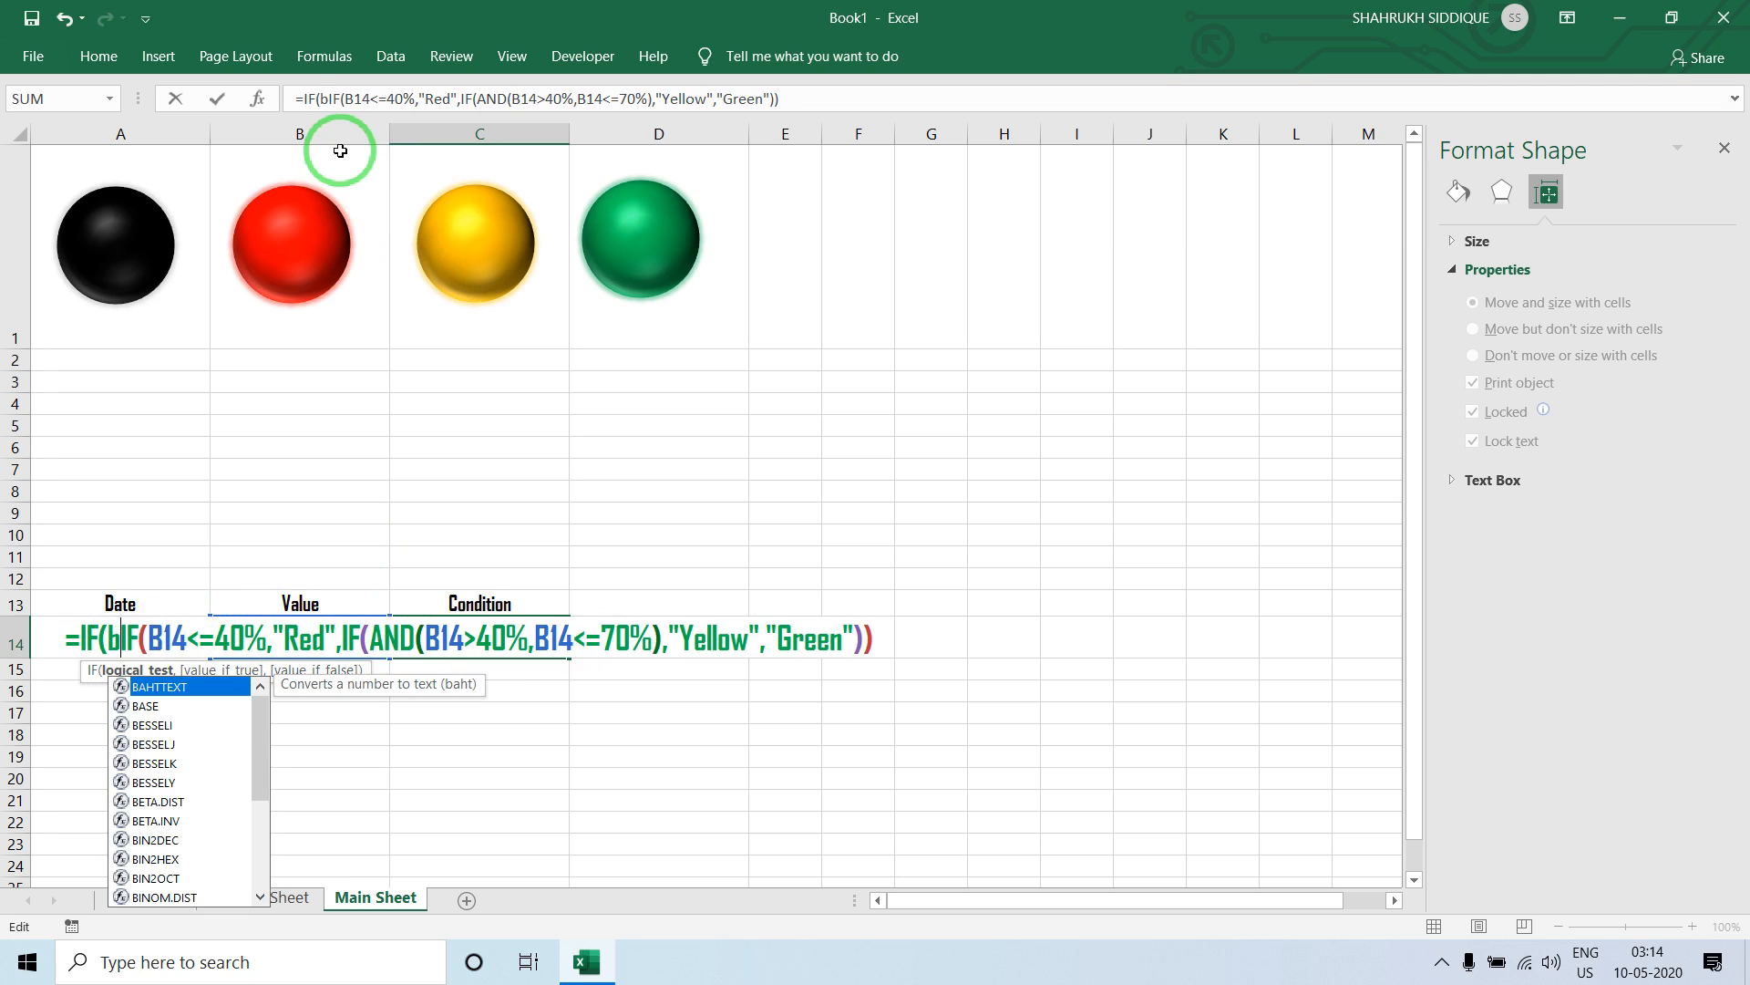
text(14-)
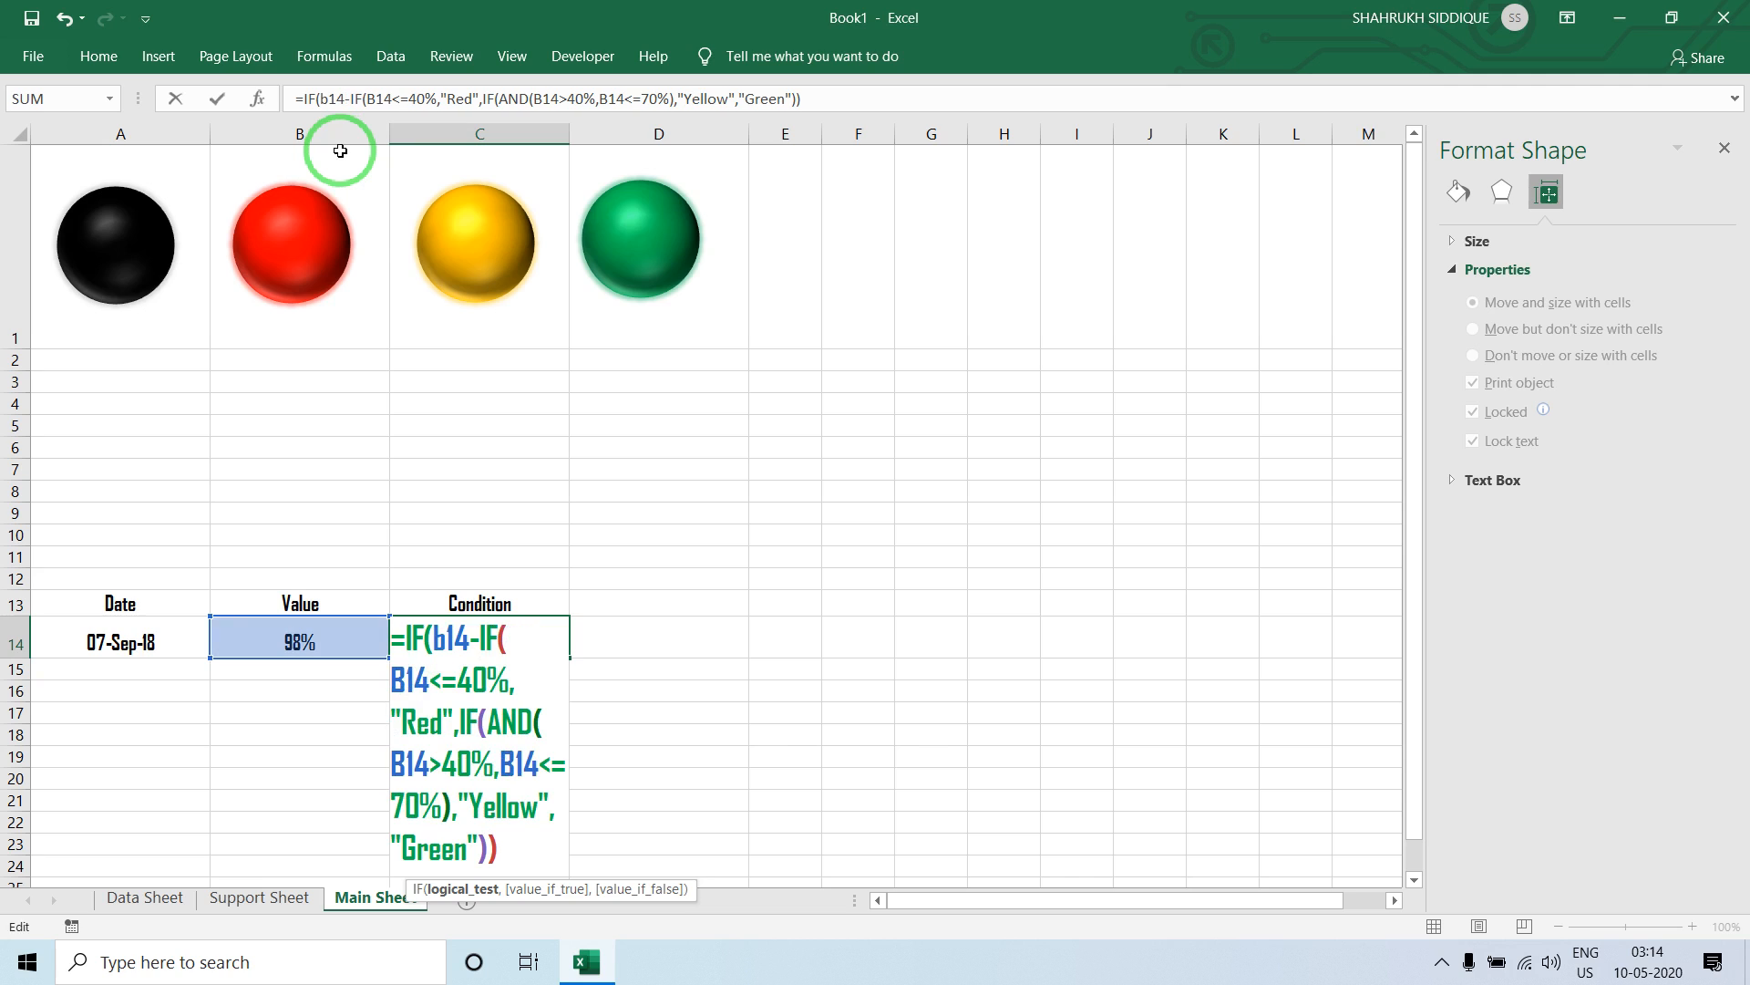
key(BackSpace)
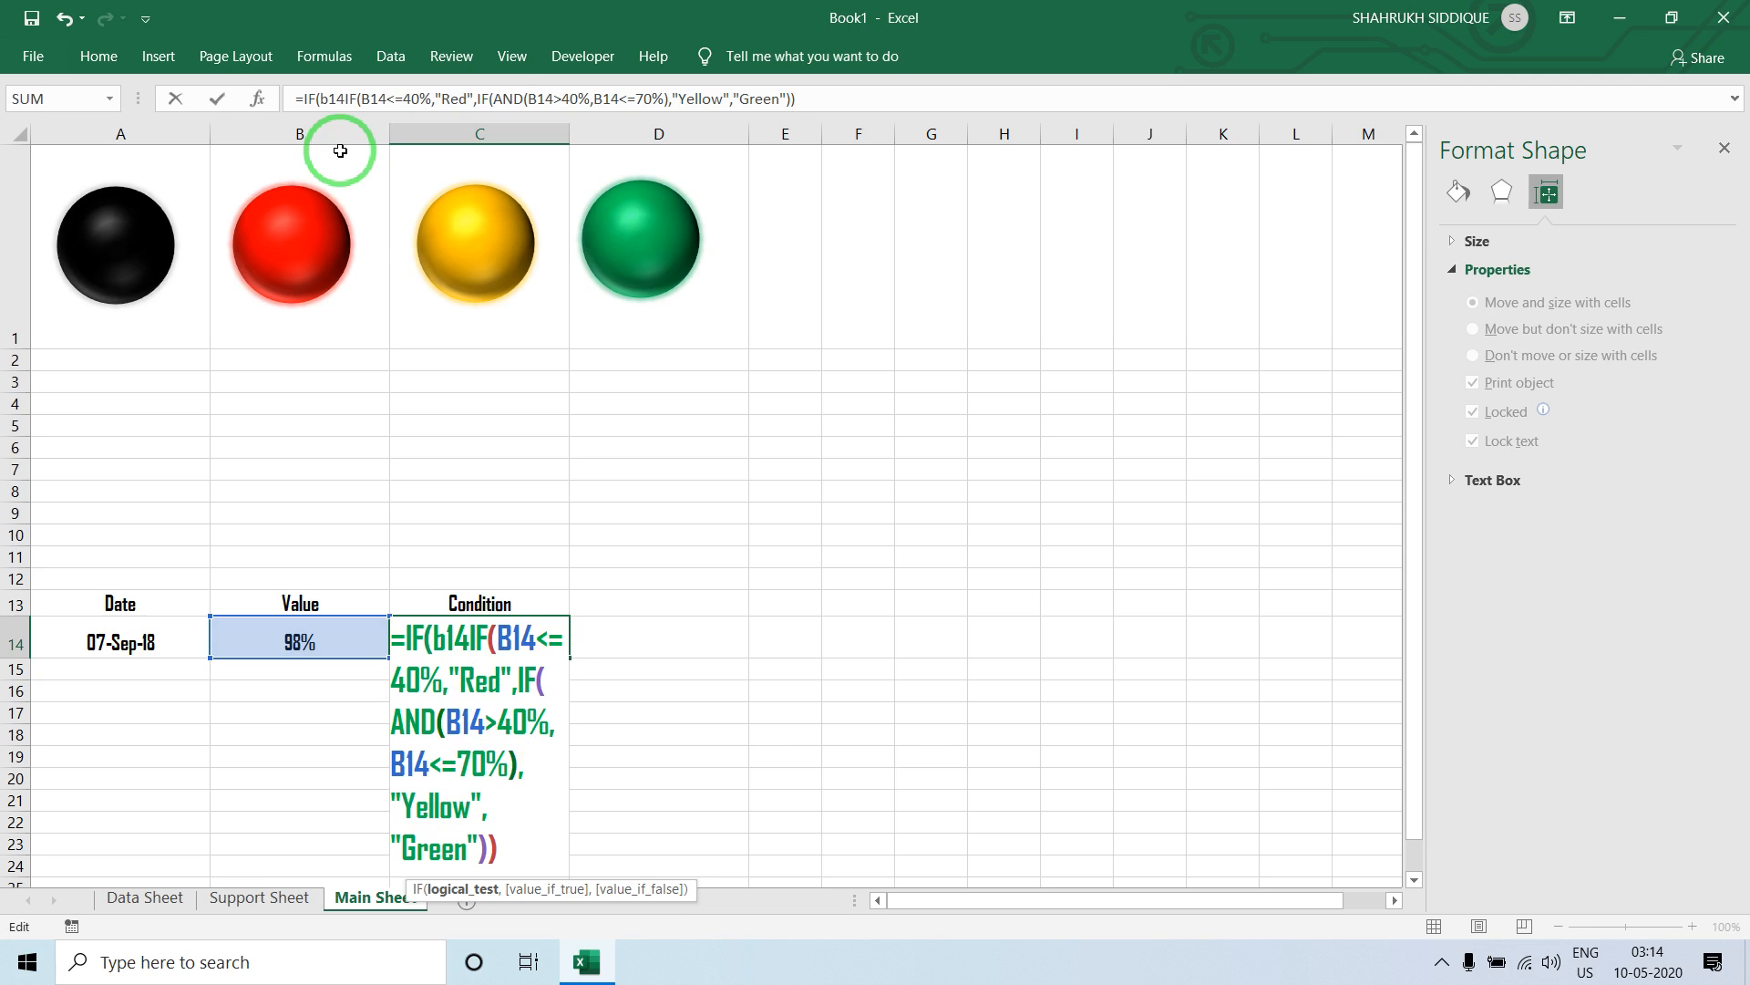
text(=)
key(BackSpace)
text(=)
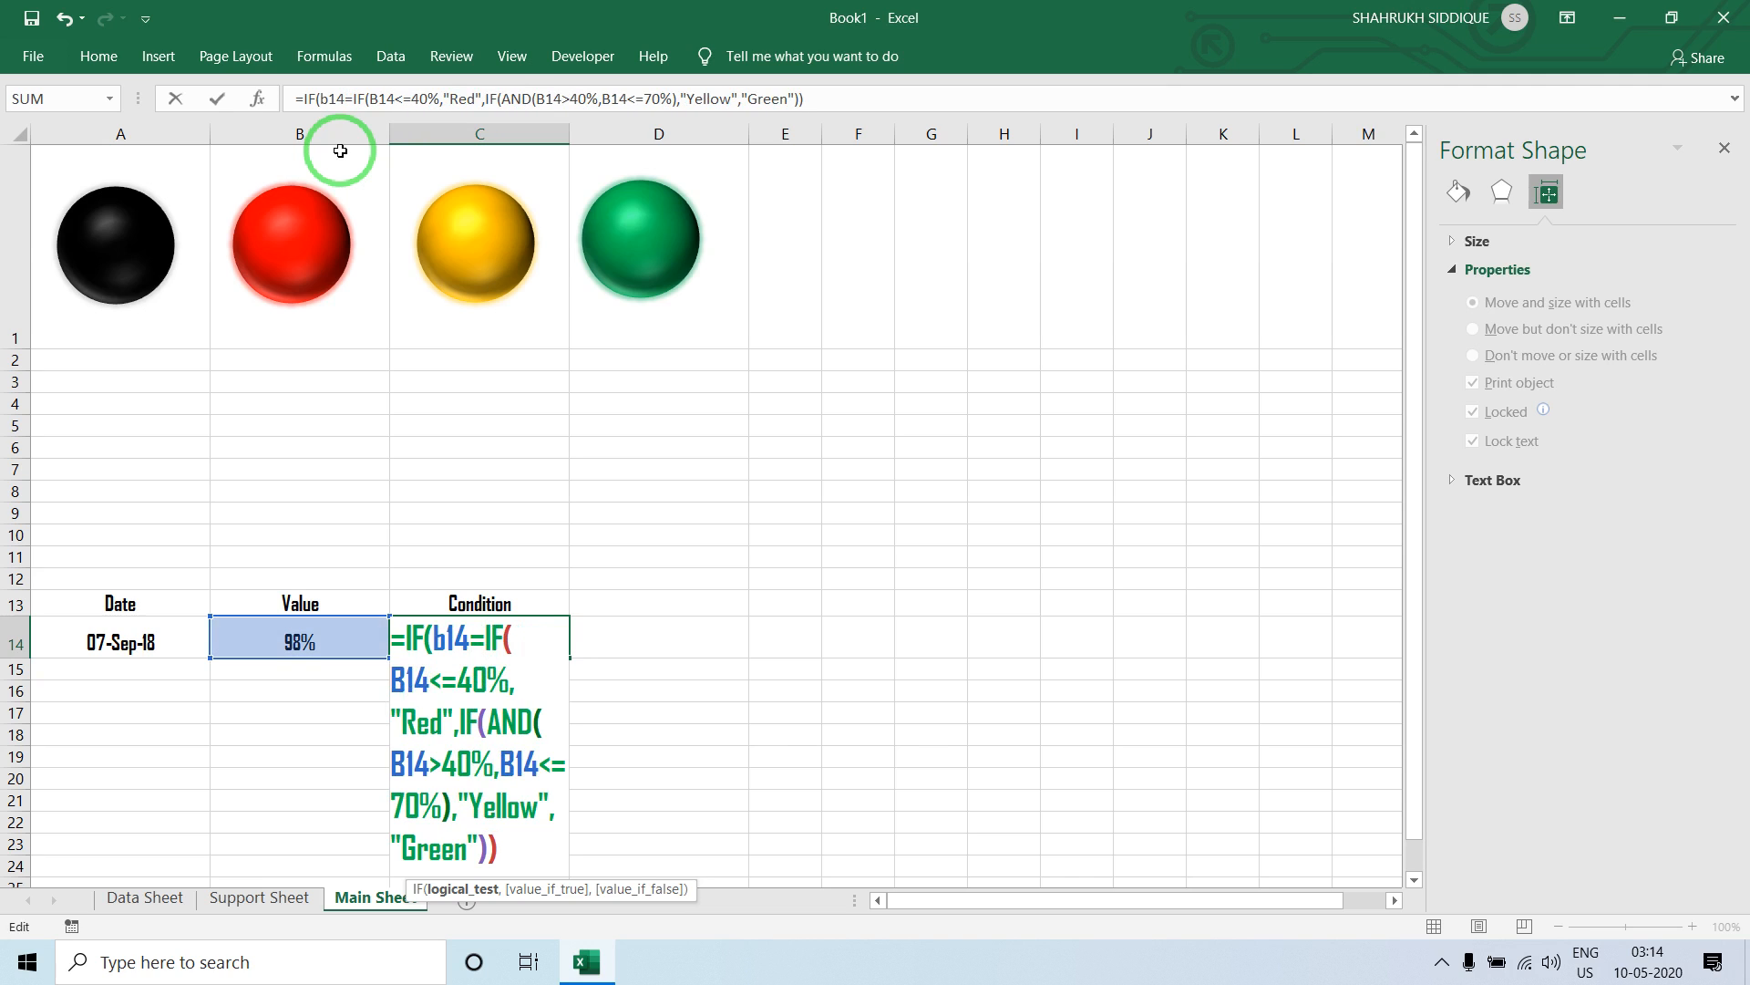
text("-",)
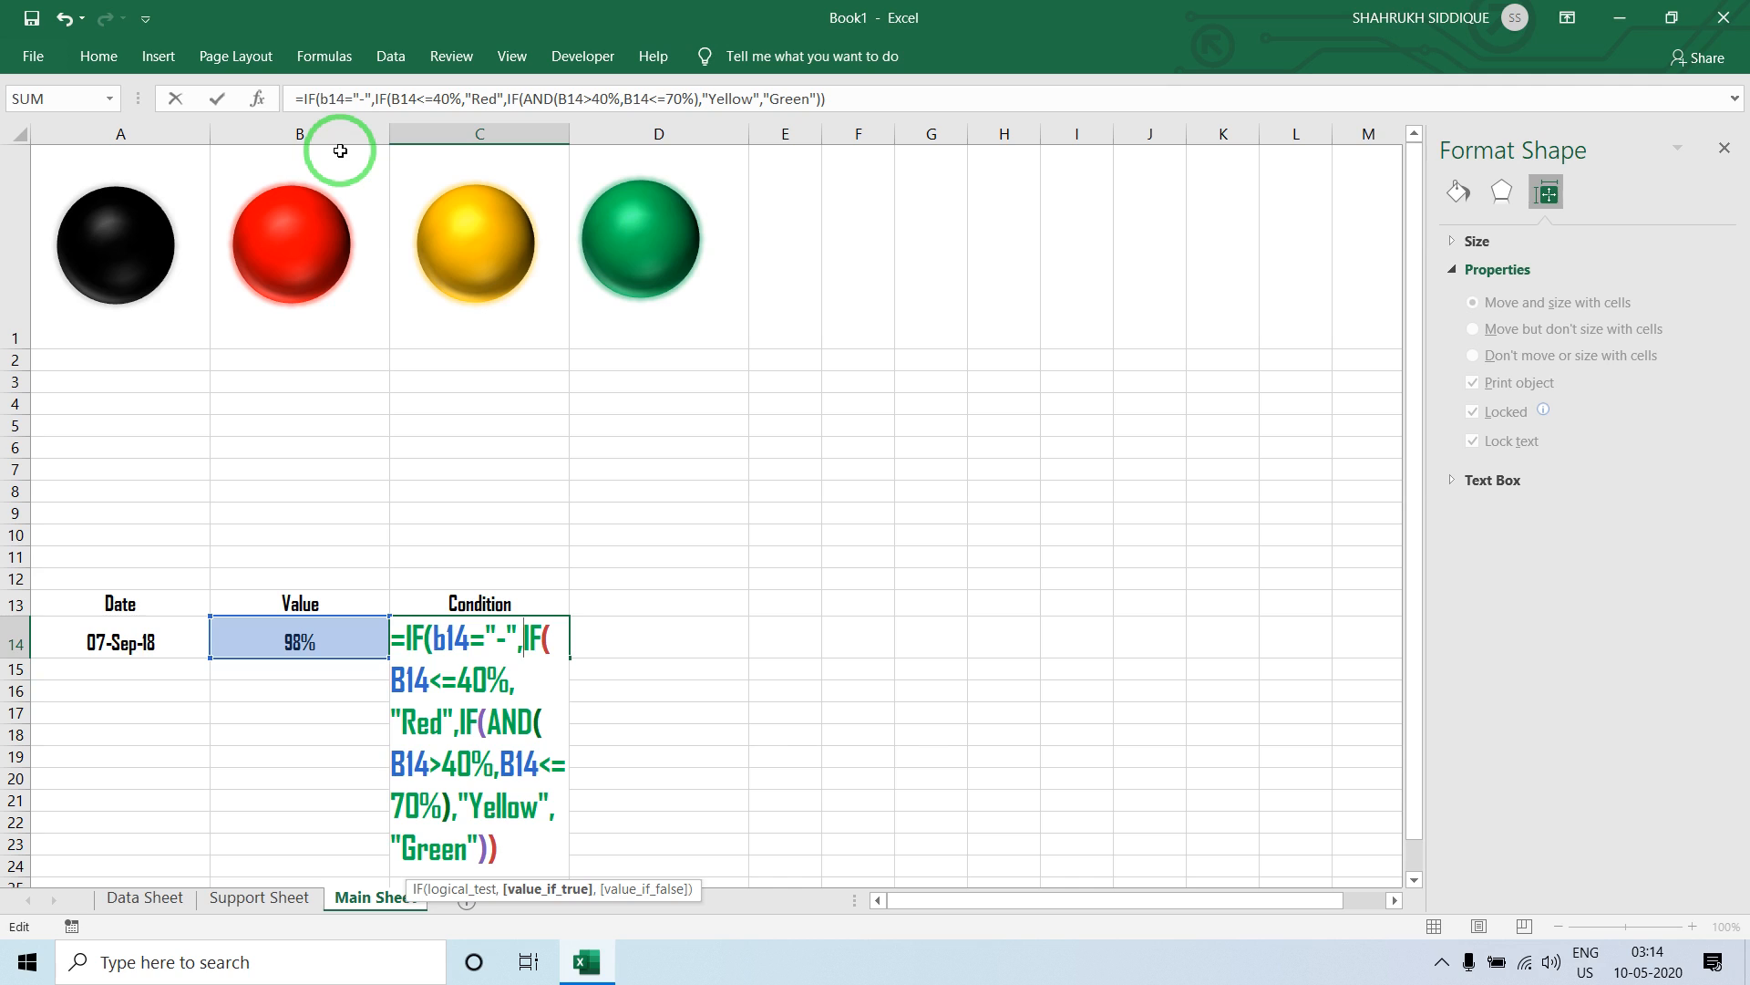
text("Black",)
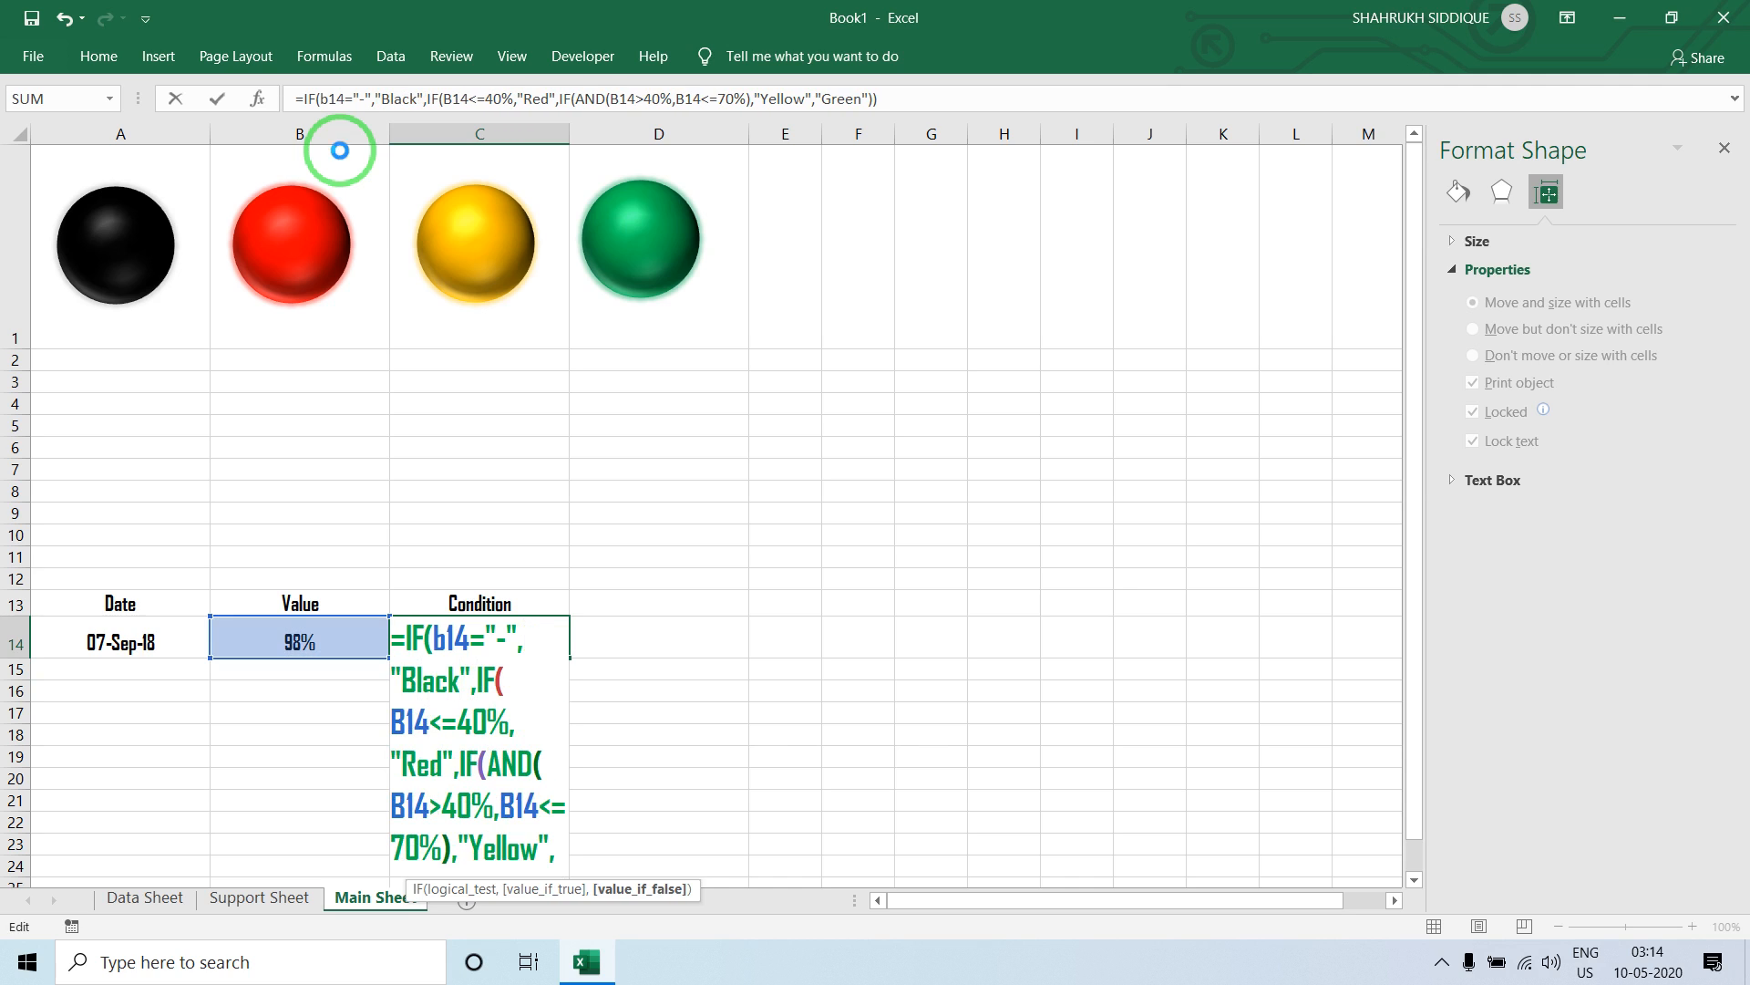
key(Return)
key(Return)
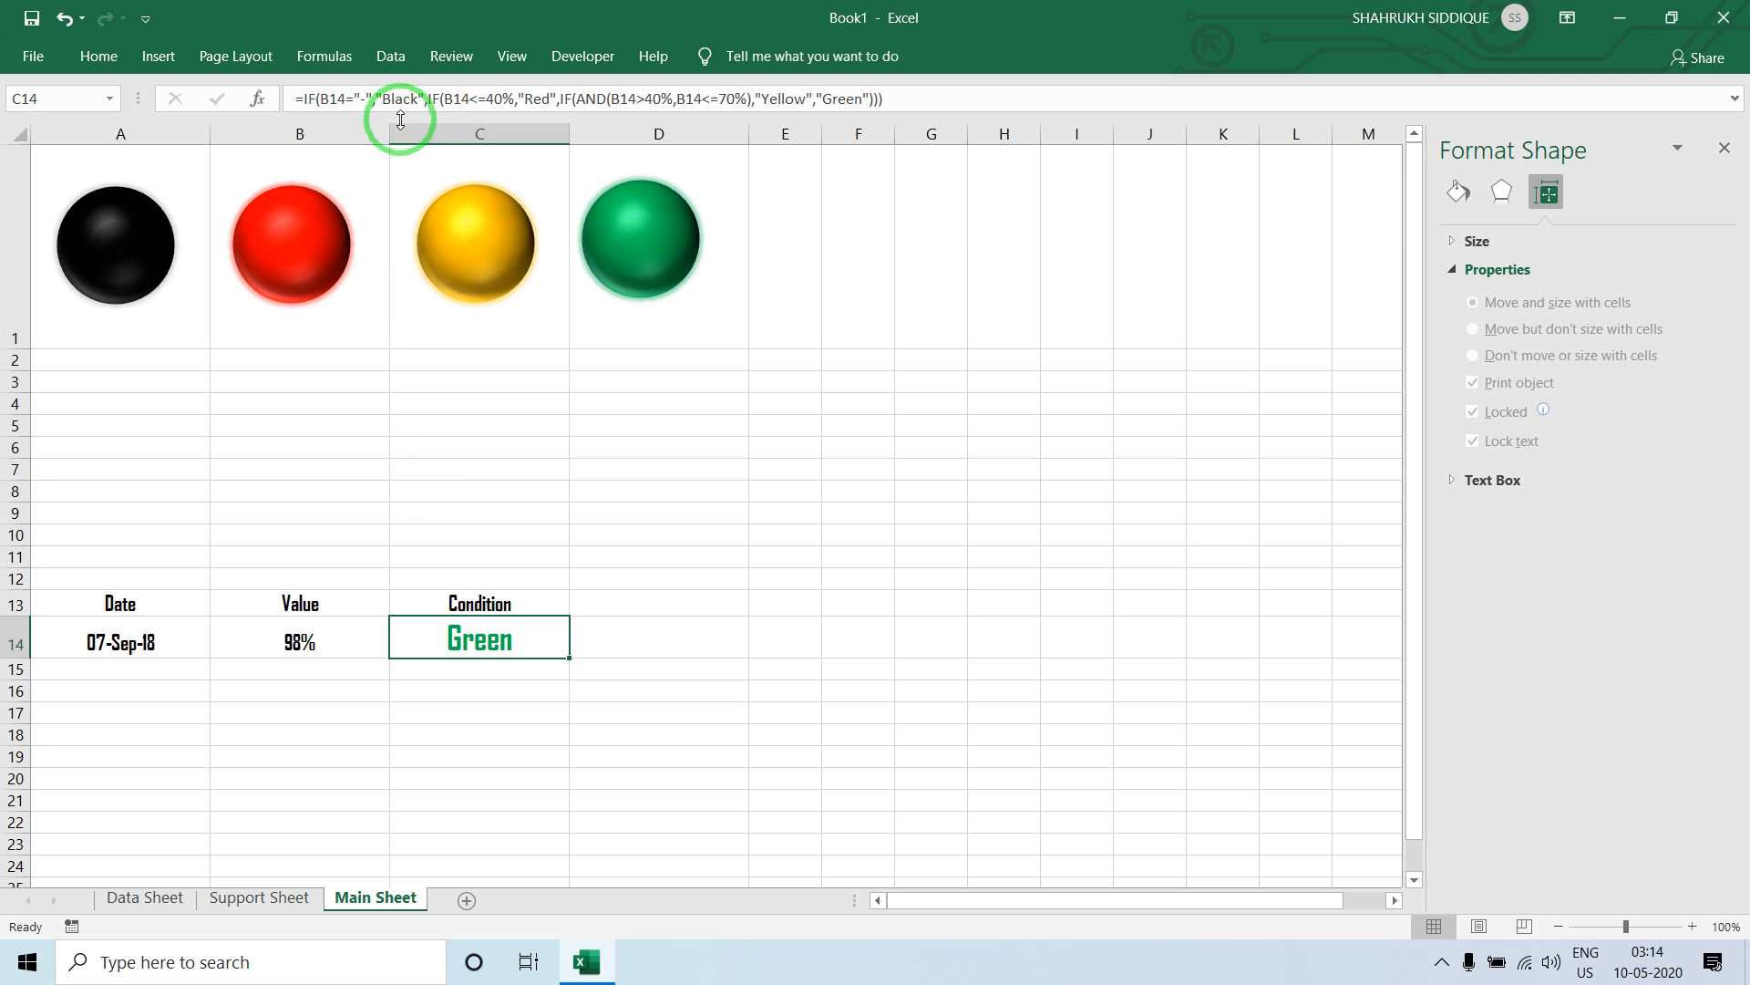
Create a new defined name 'Red' whose Refers to formula starts with IF on 'Main Sheet'!$B$14
click(316, 70)
click(638, 119)
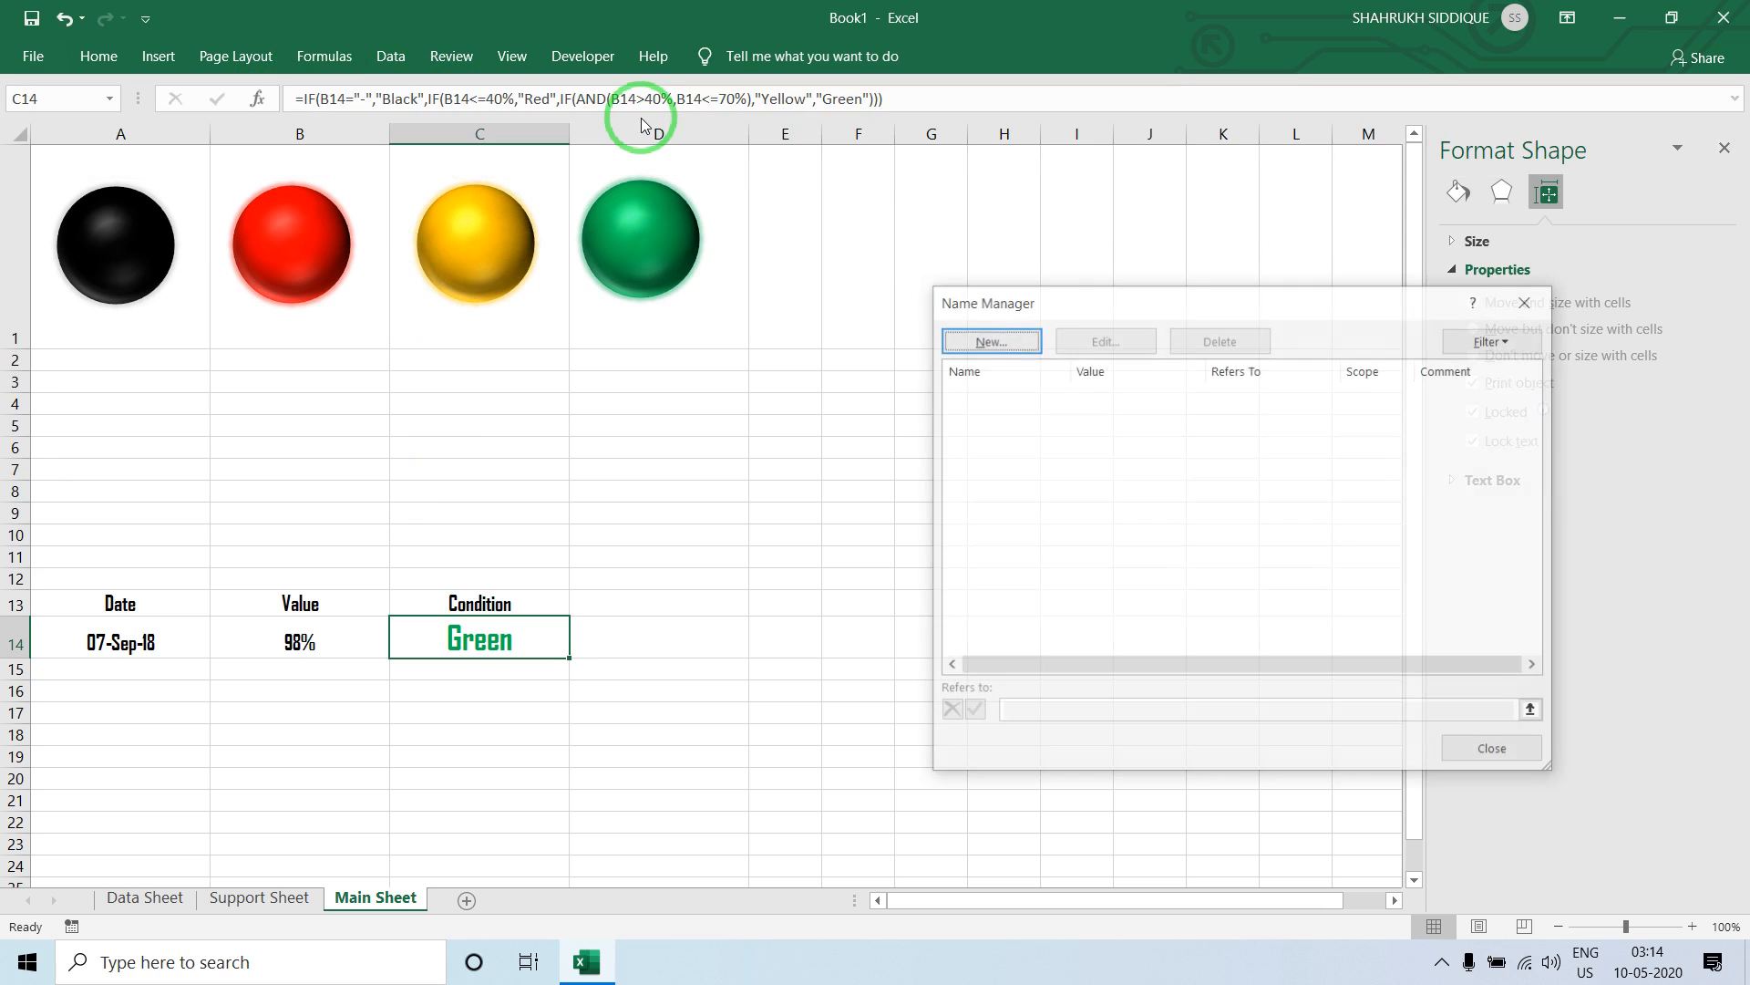
click(1013, 348)
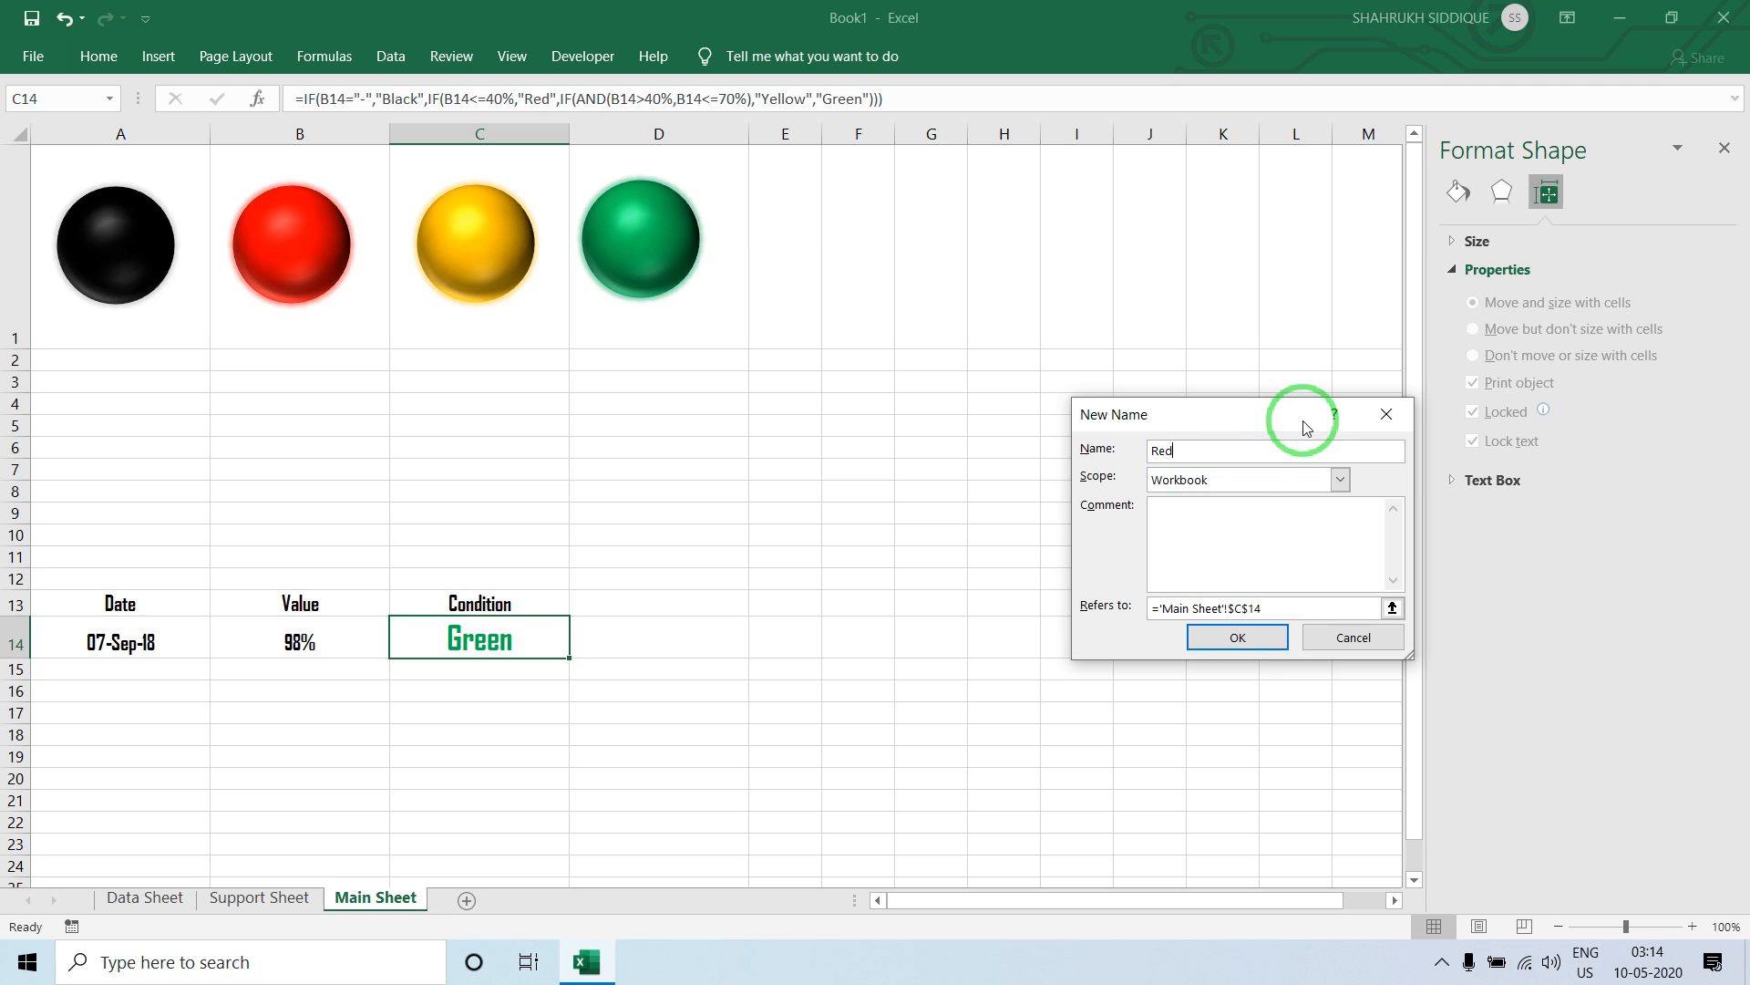
text(Red)
click(1267, 610)
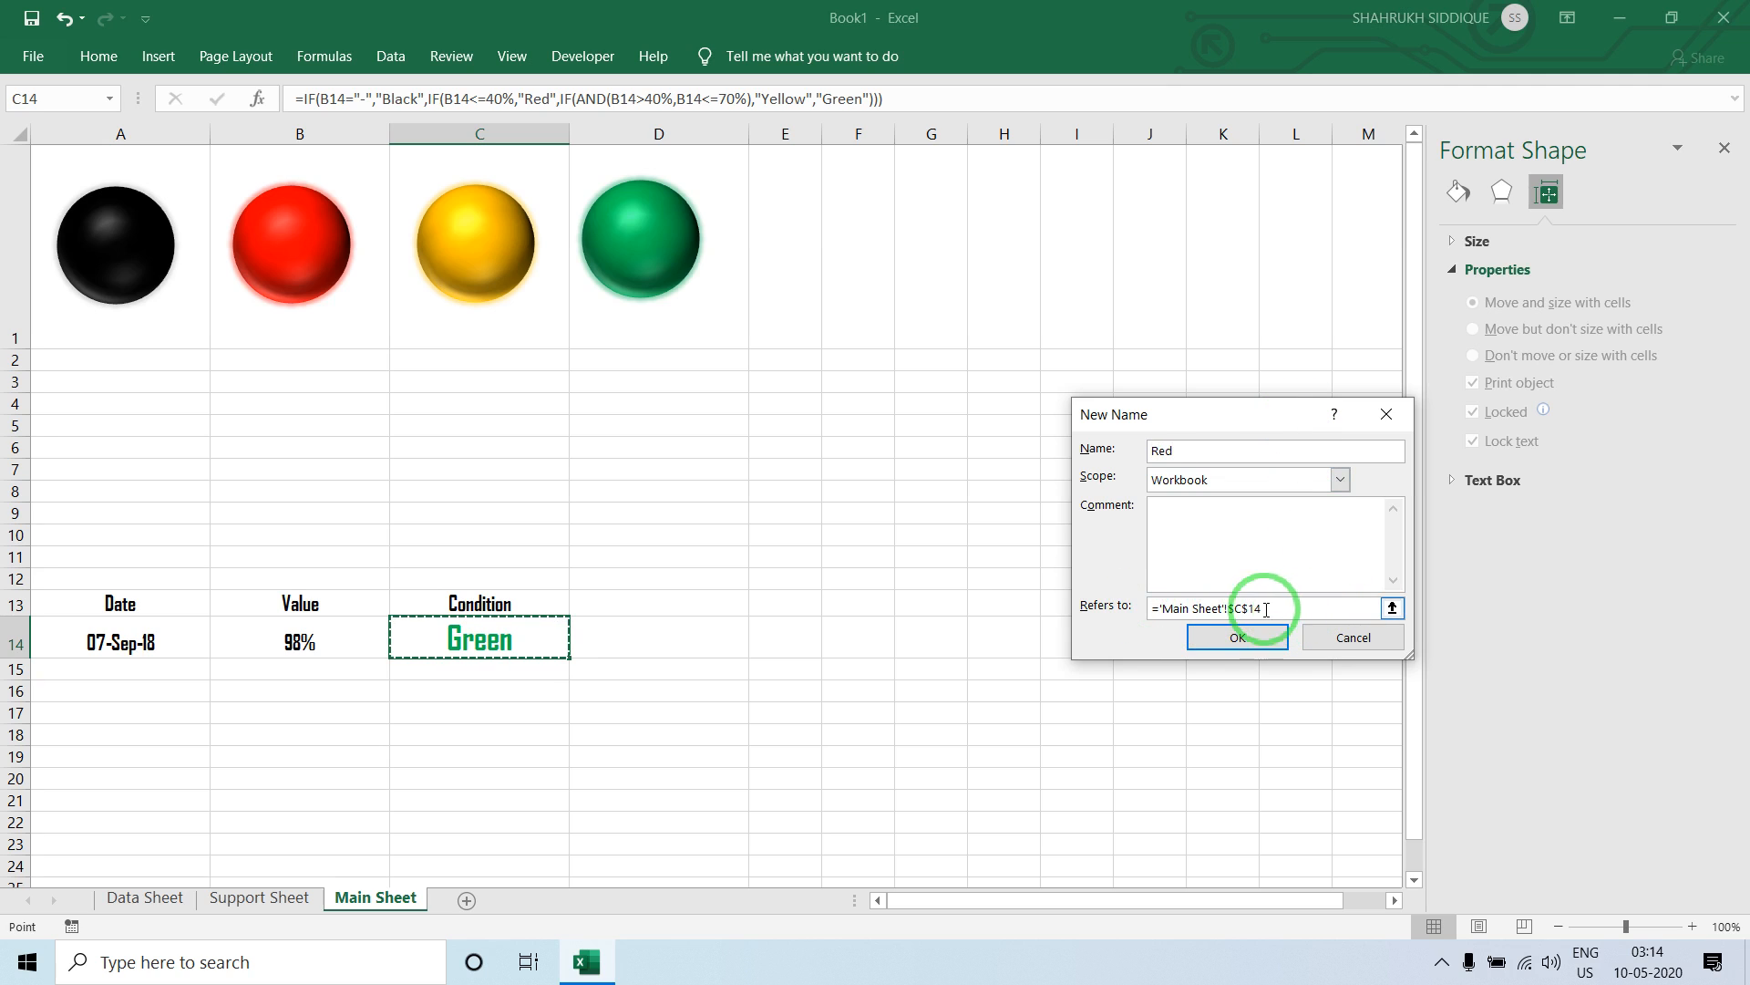
key(ctrl+a)
text(=i)
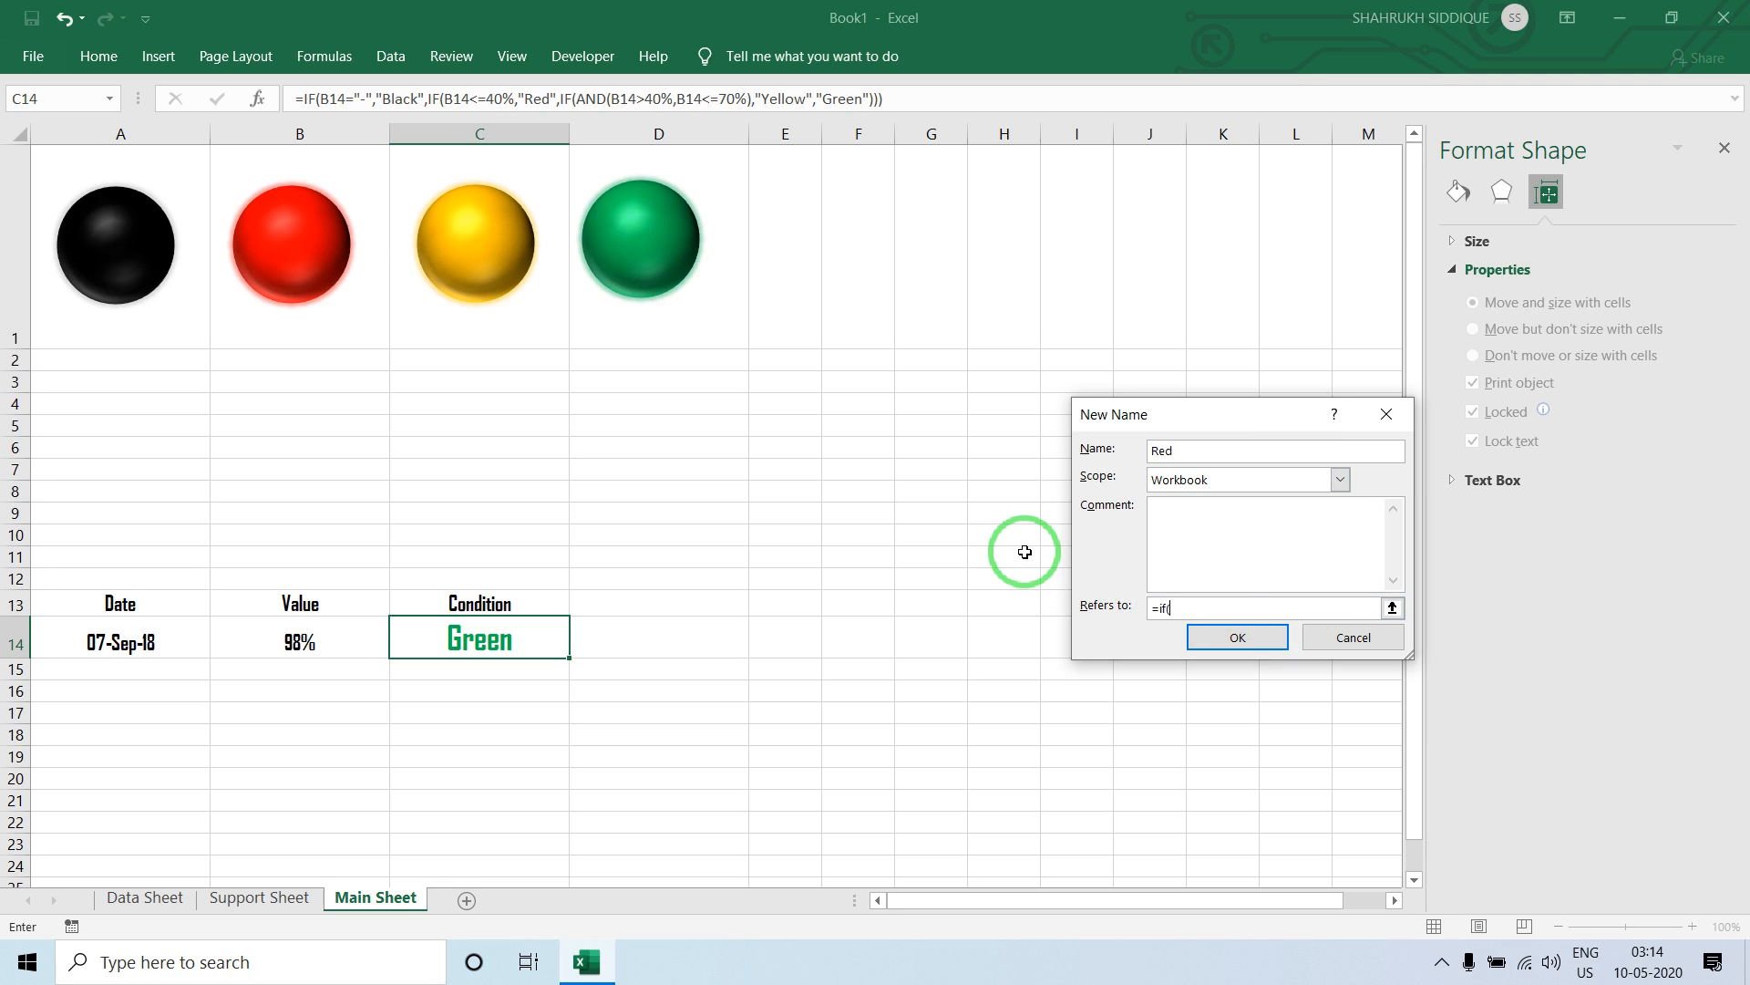
click(307, 618)
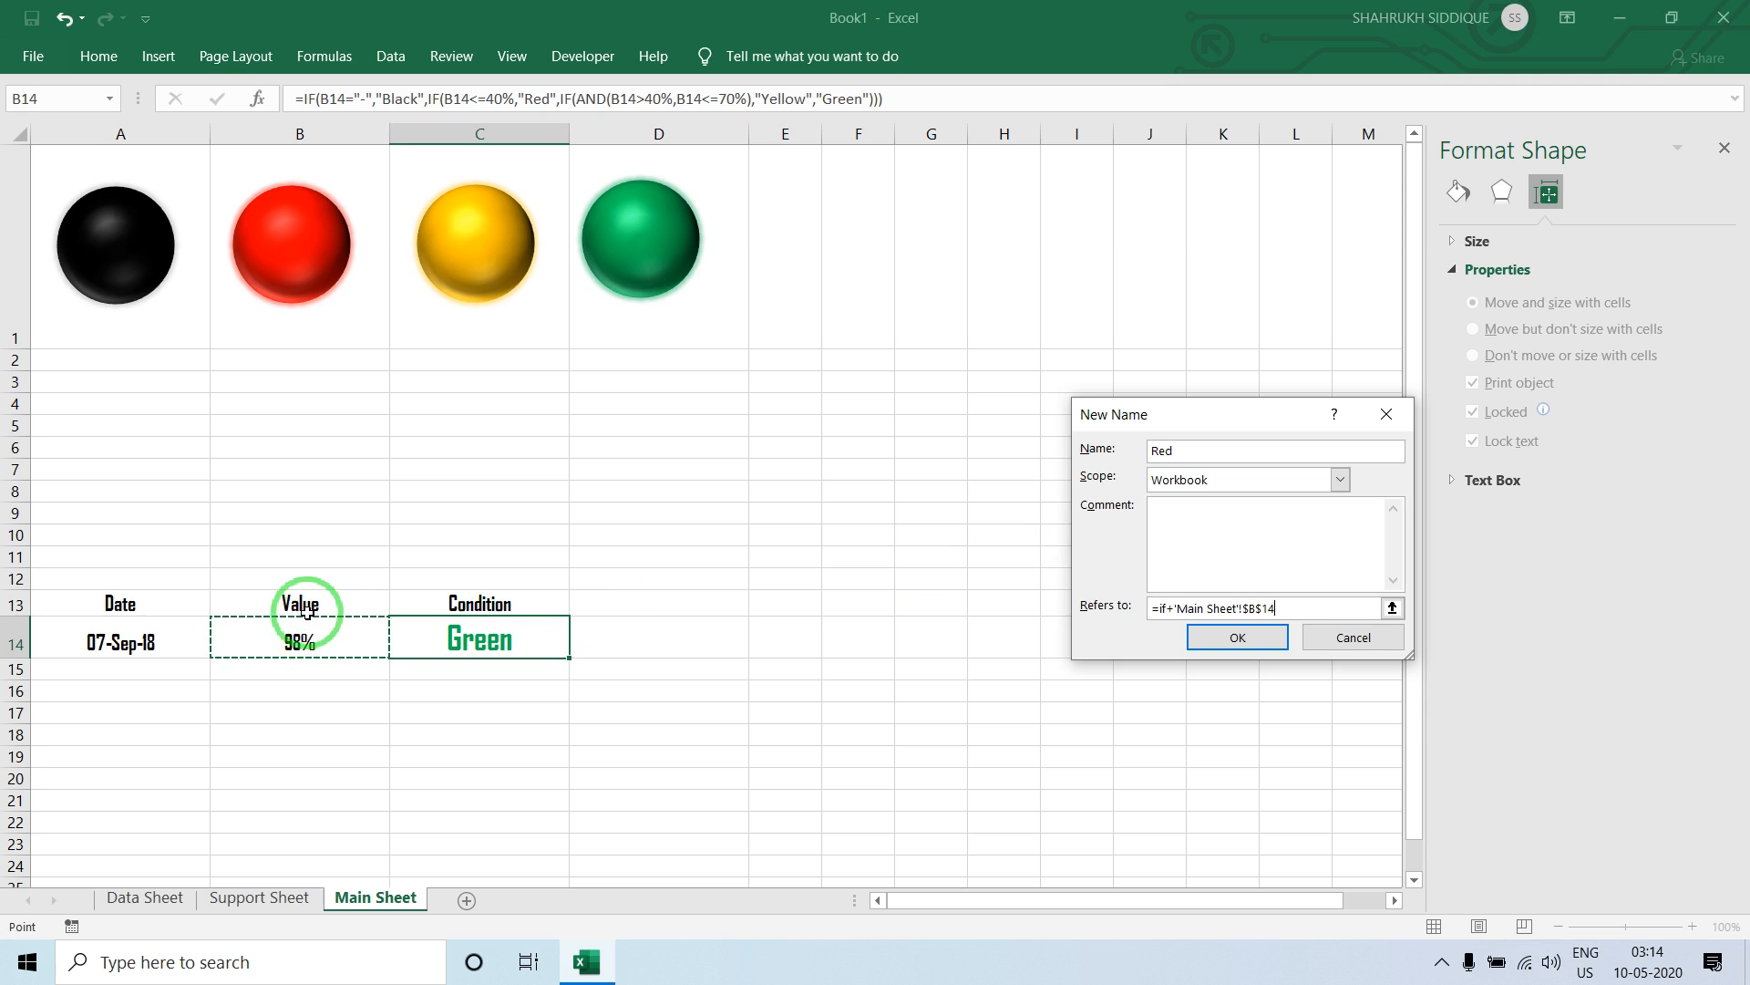
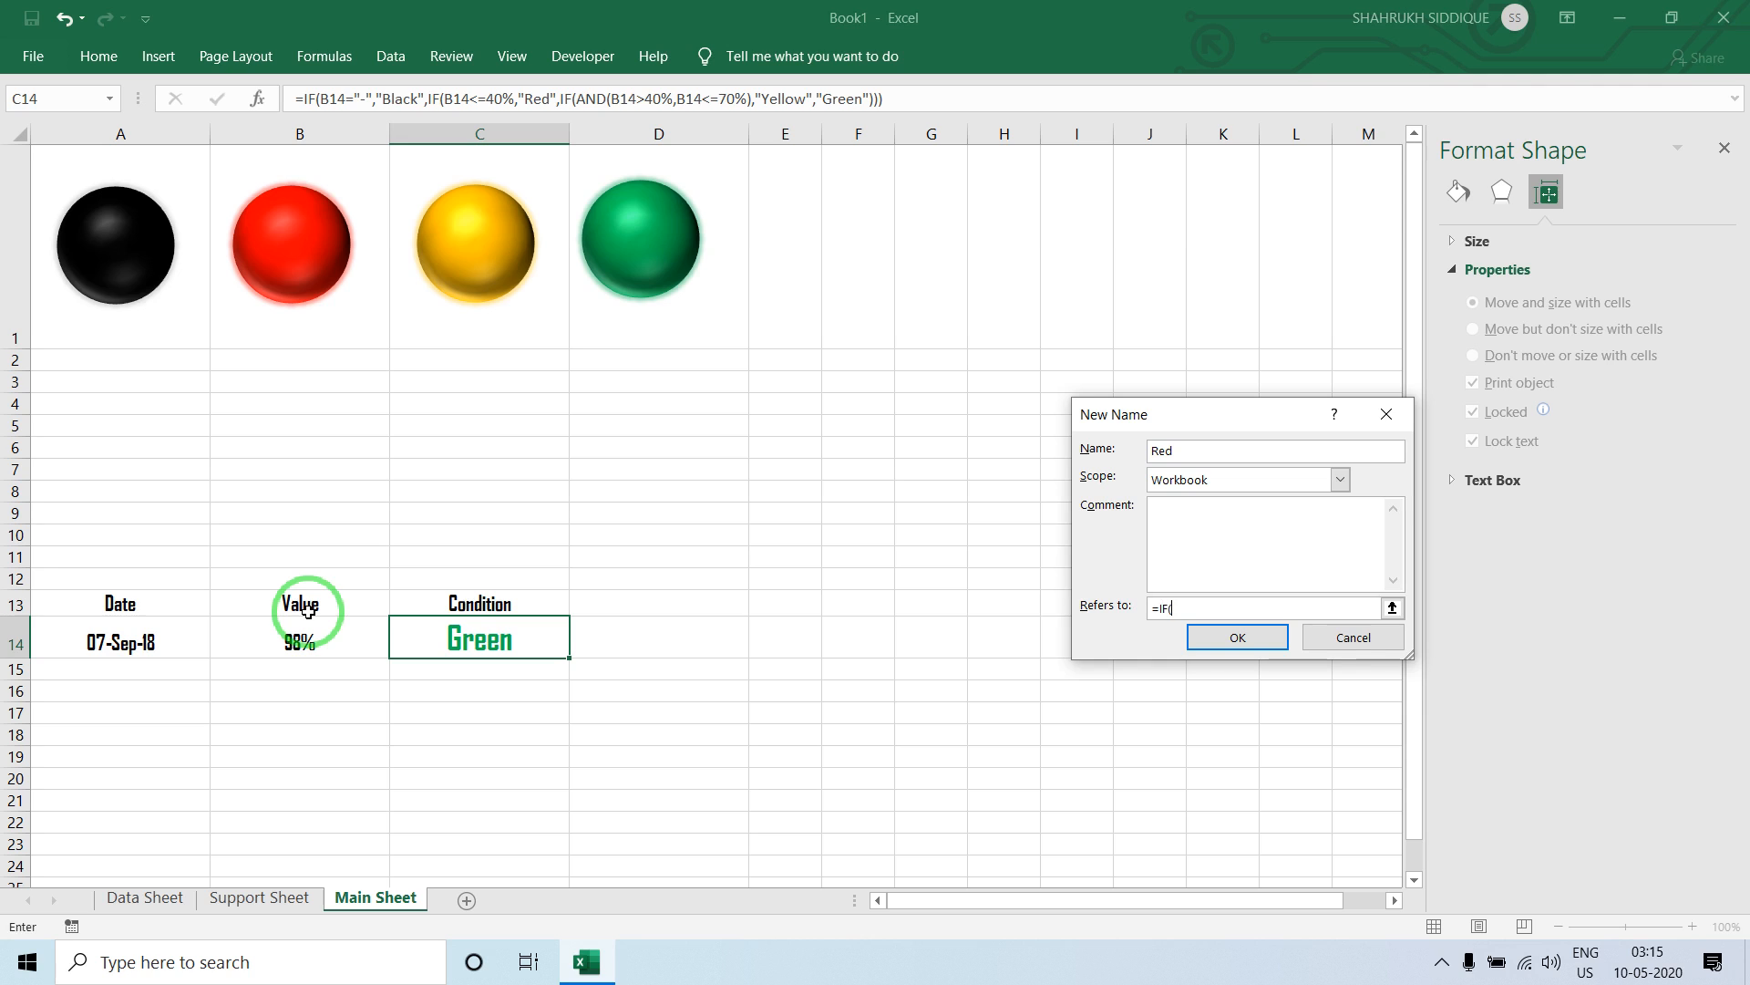
Complete the Red name so B14<=40% returns B1's red light, otherwise A1's black light
click(326, 647)
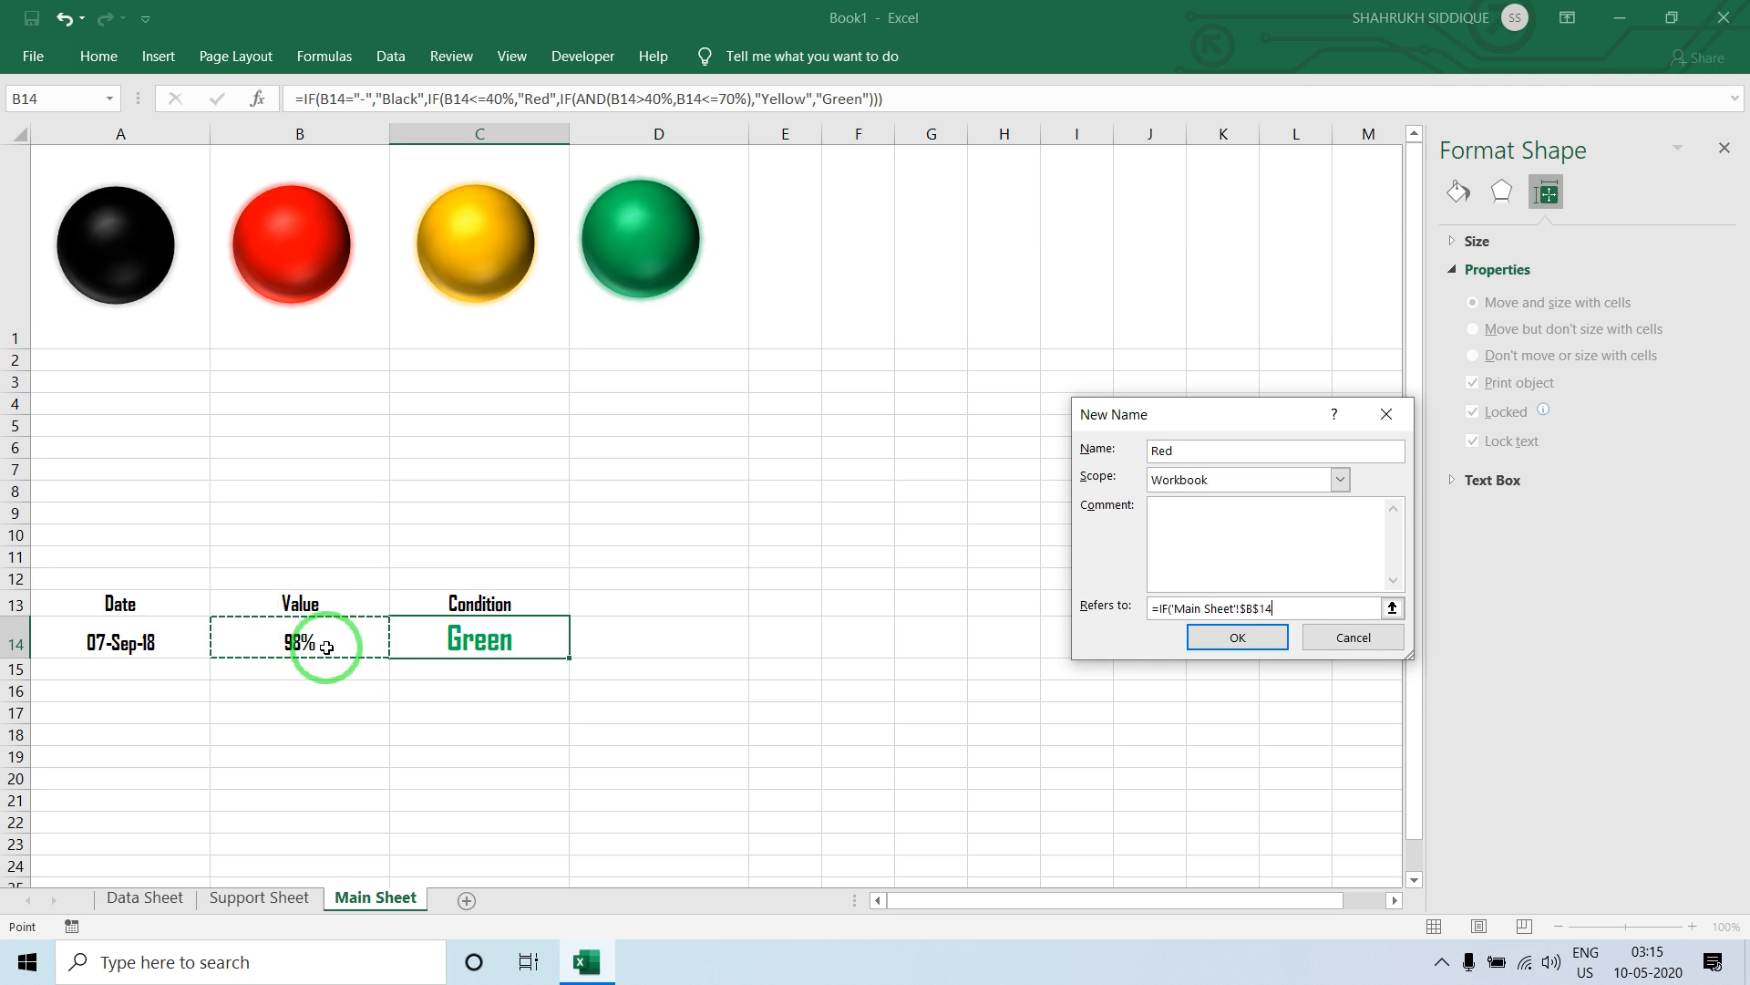
text(<=Red)
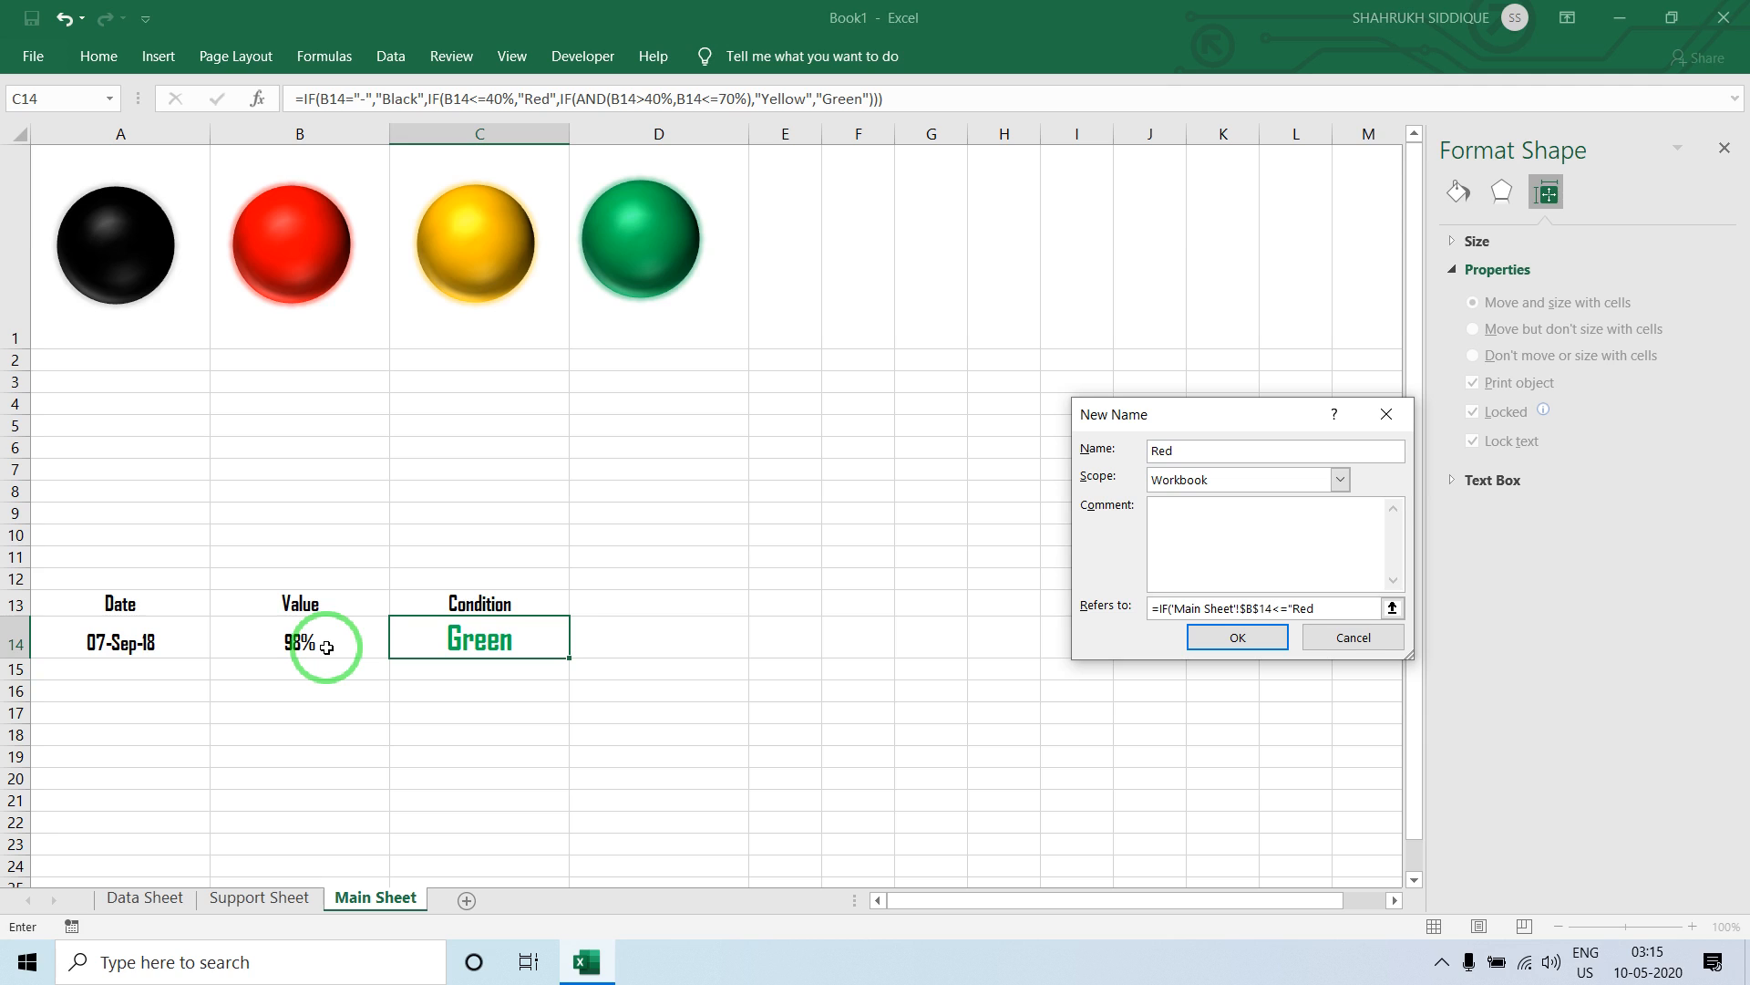
click(1290, 607)
text(")
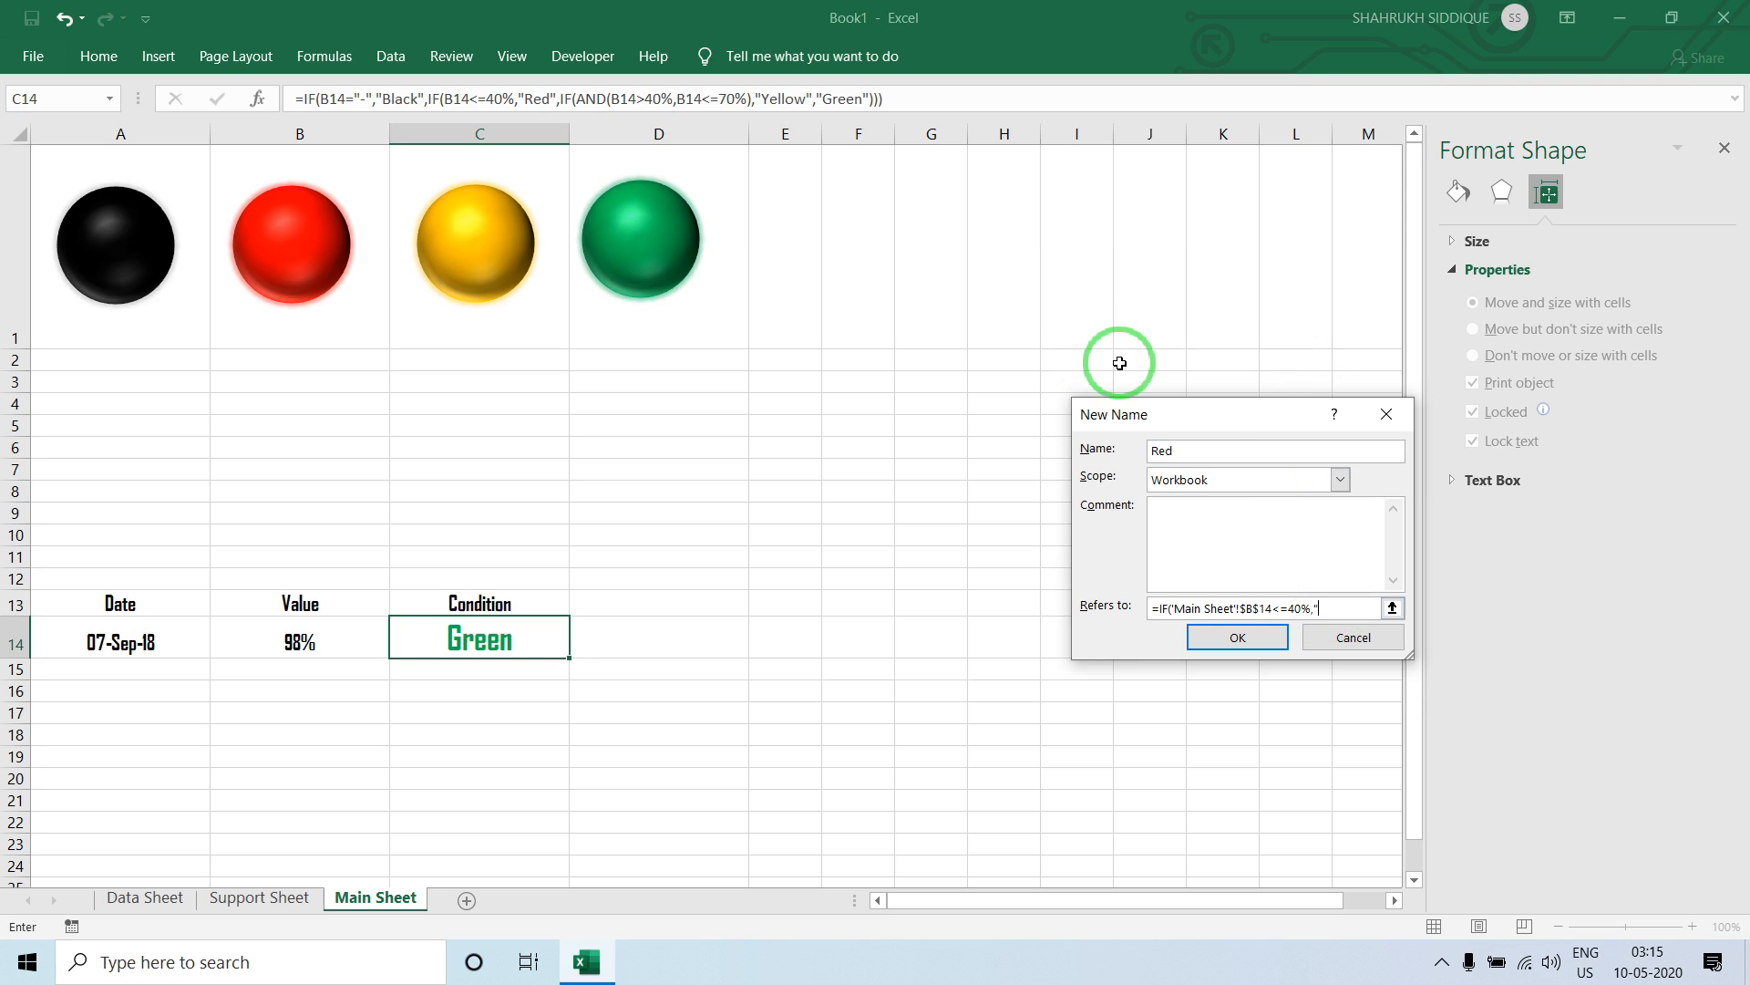
click(336, 319)
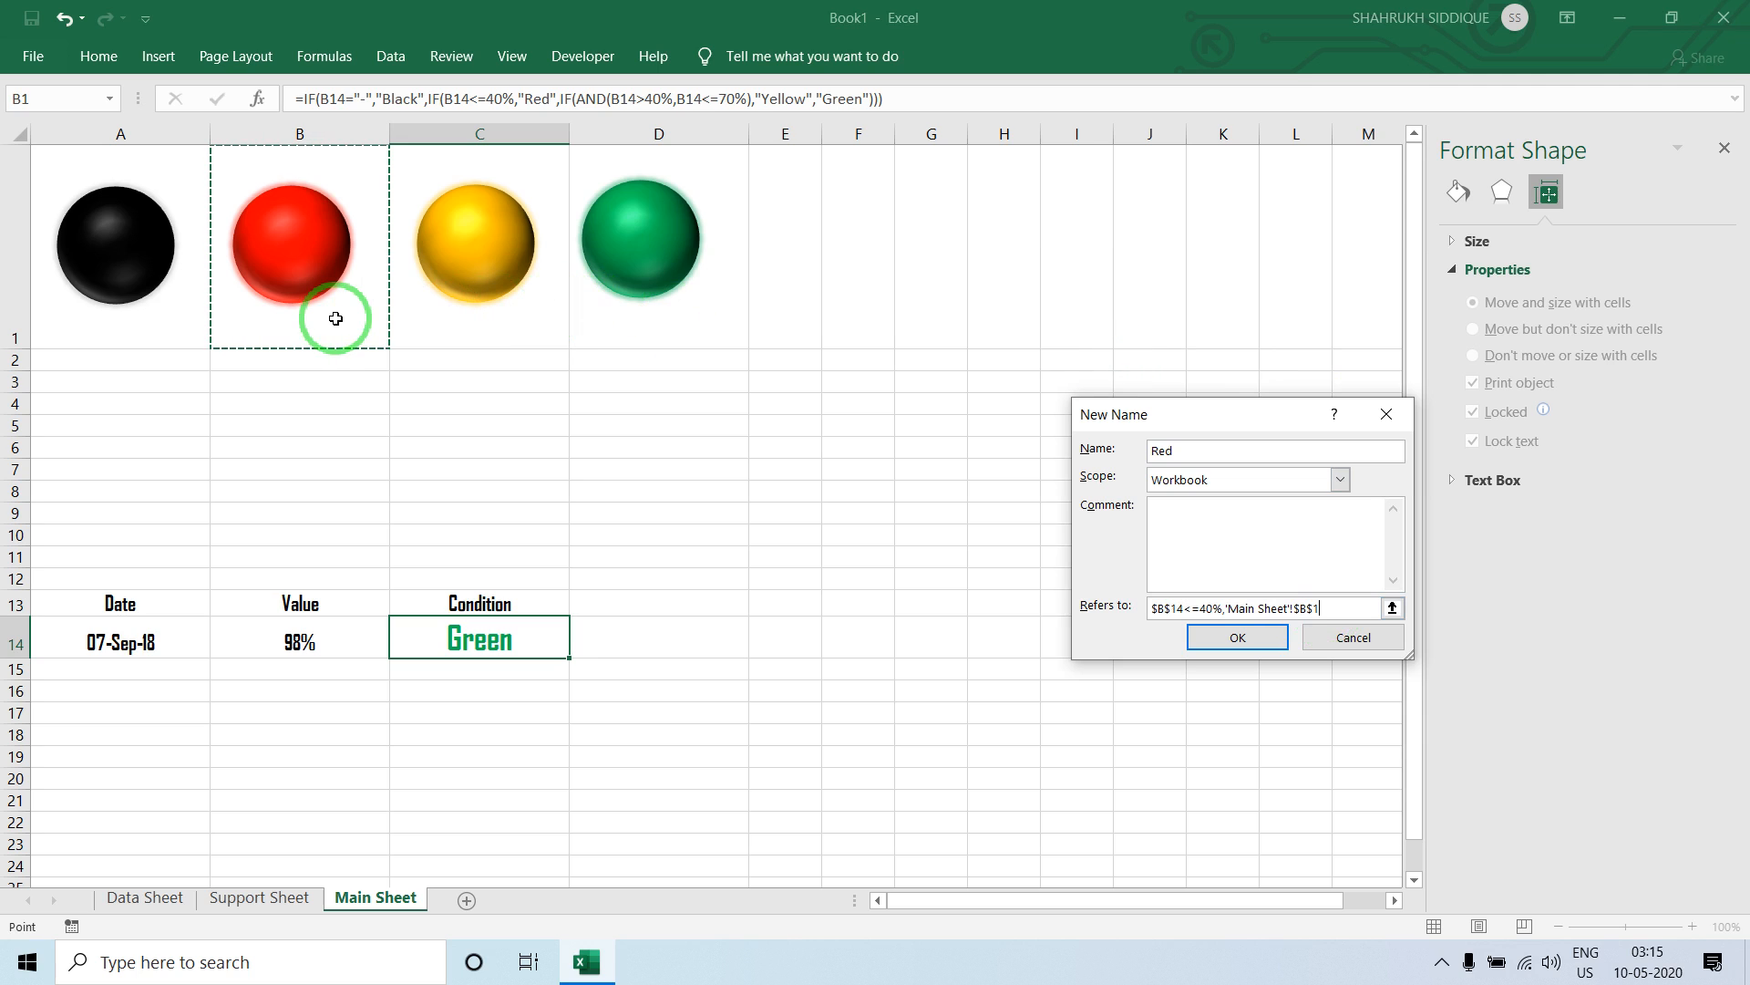
text(,)
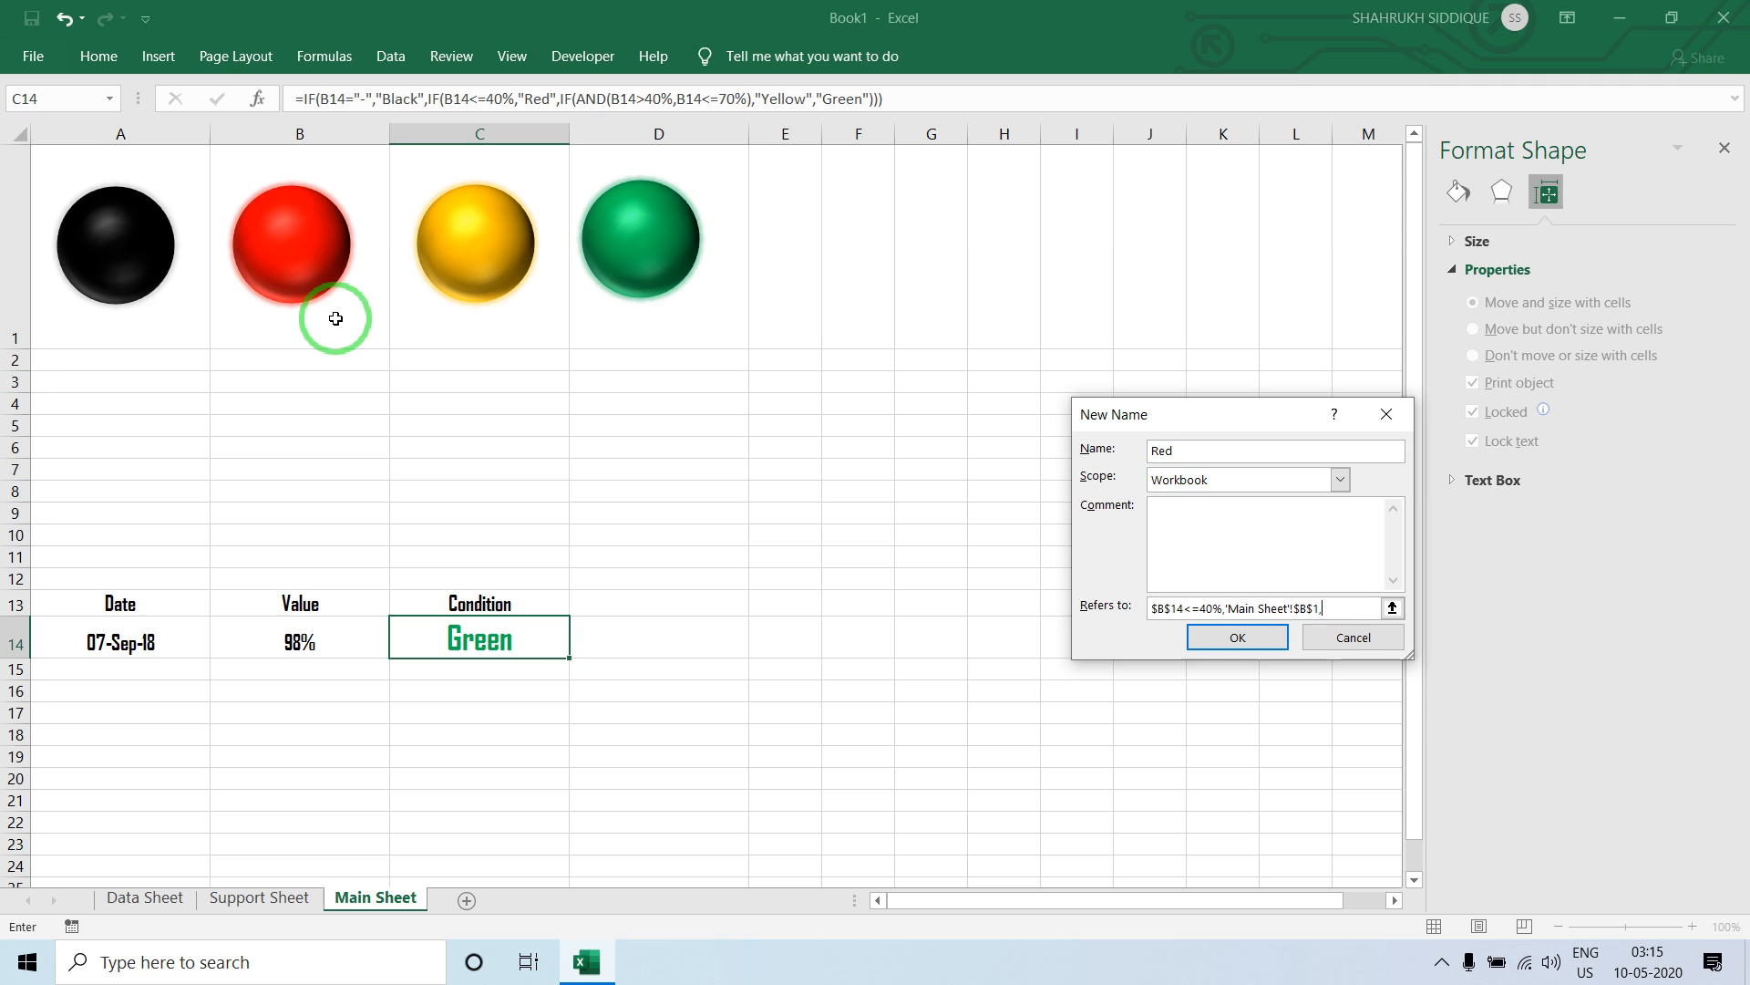
click(173, 306)
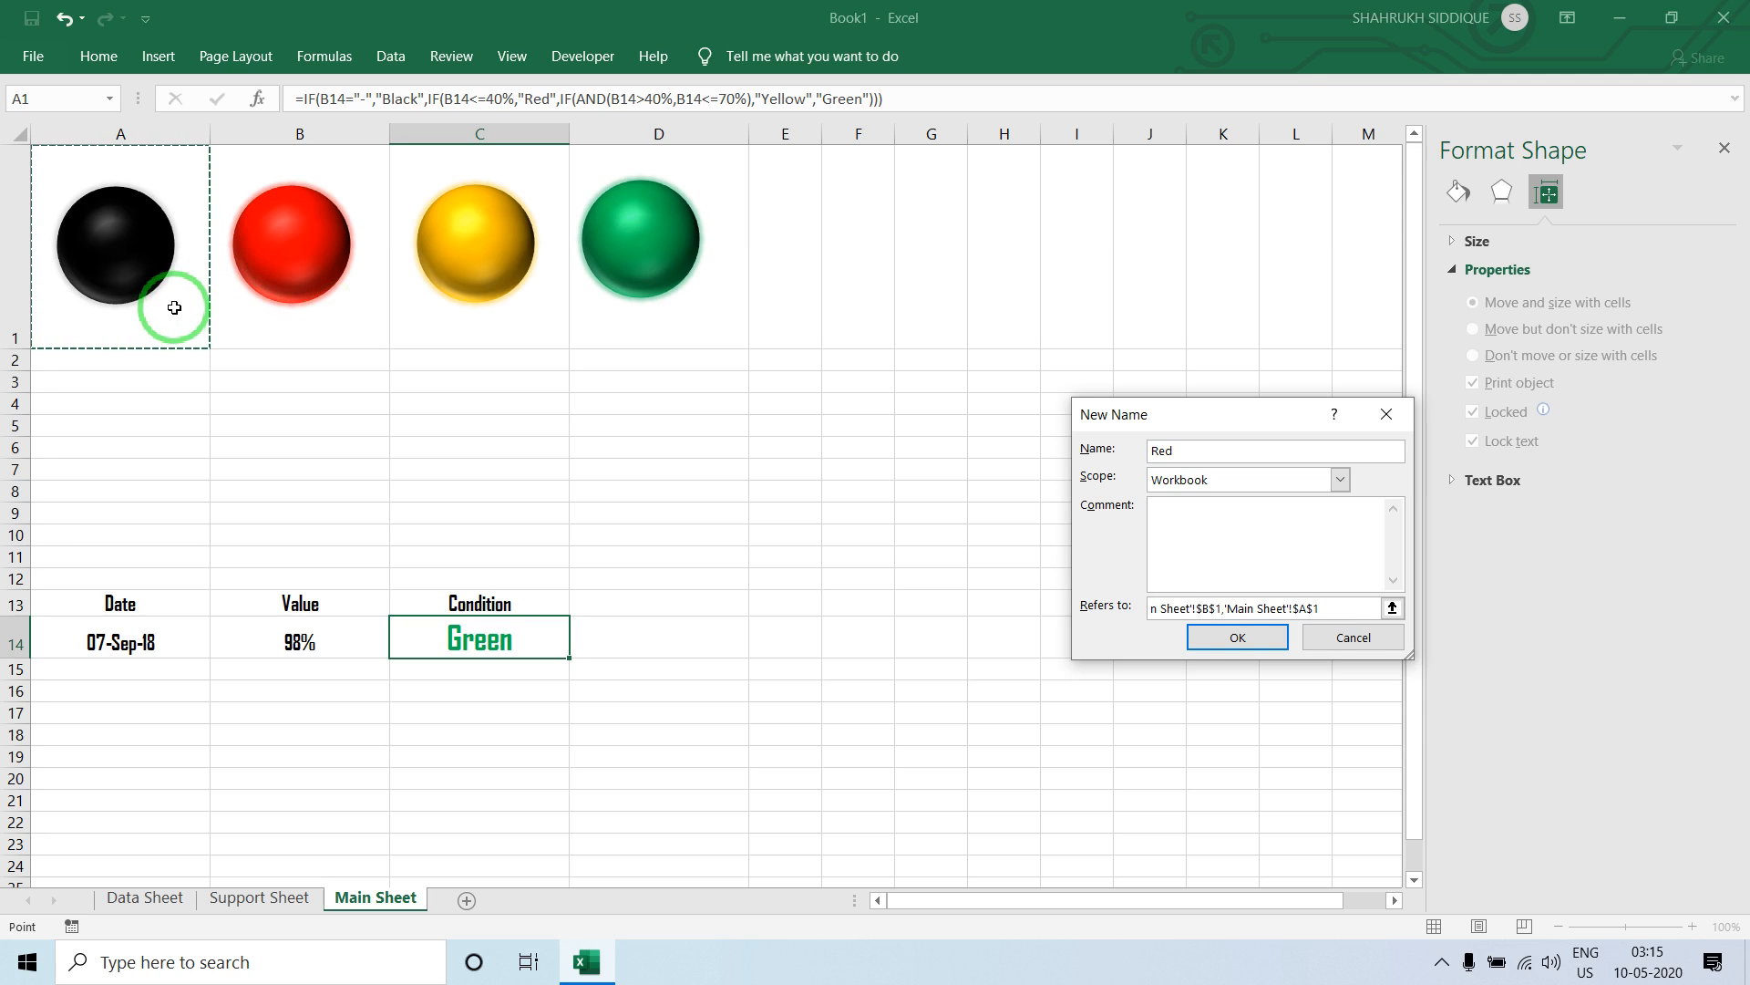
text())
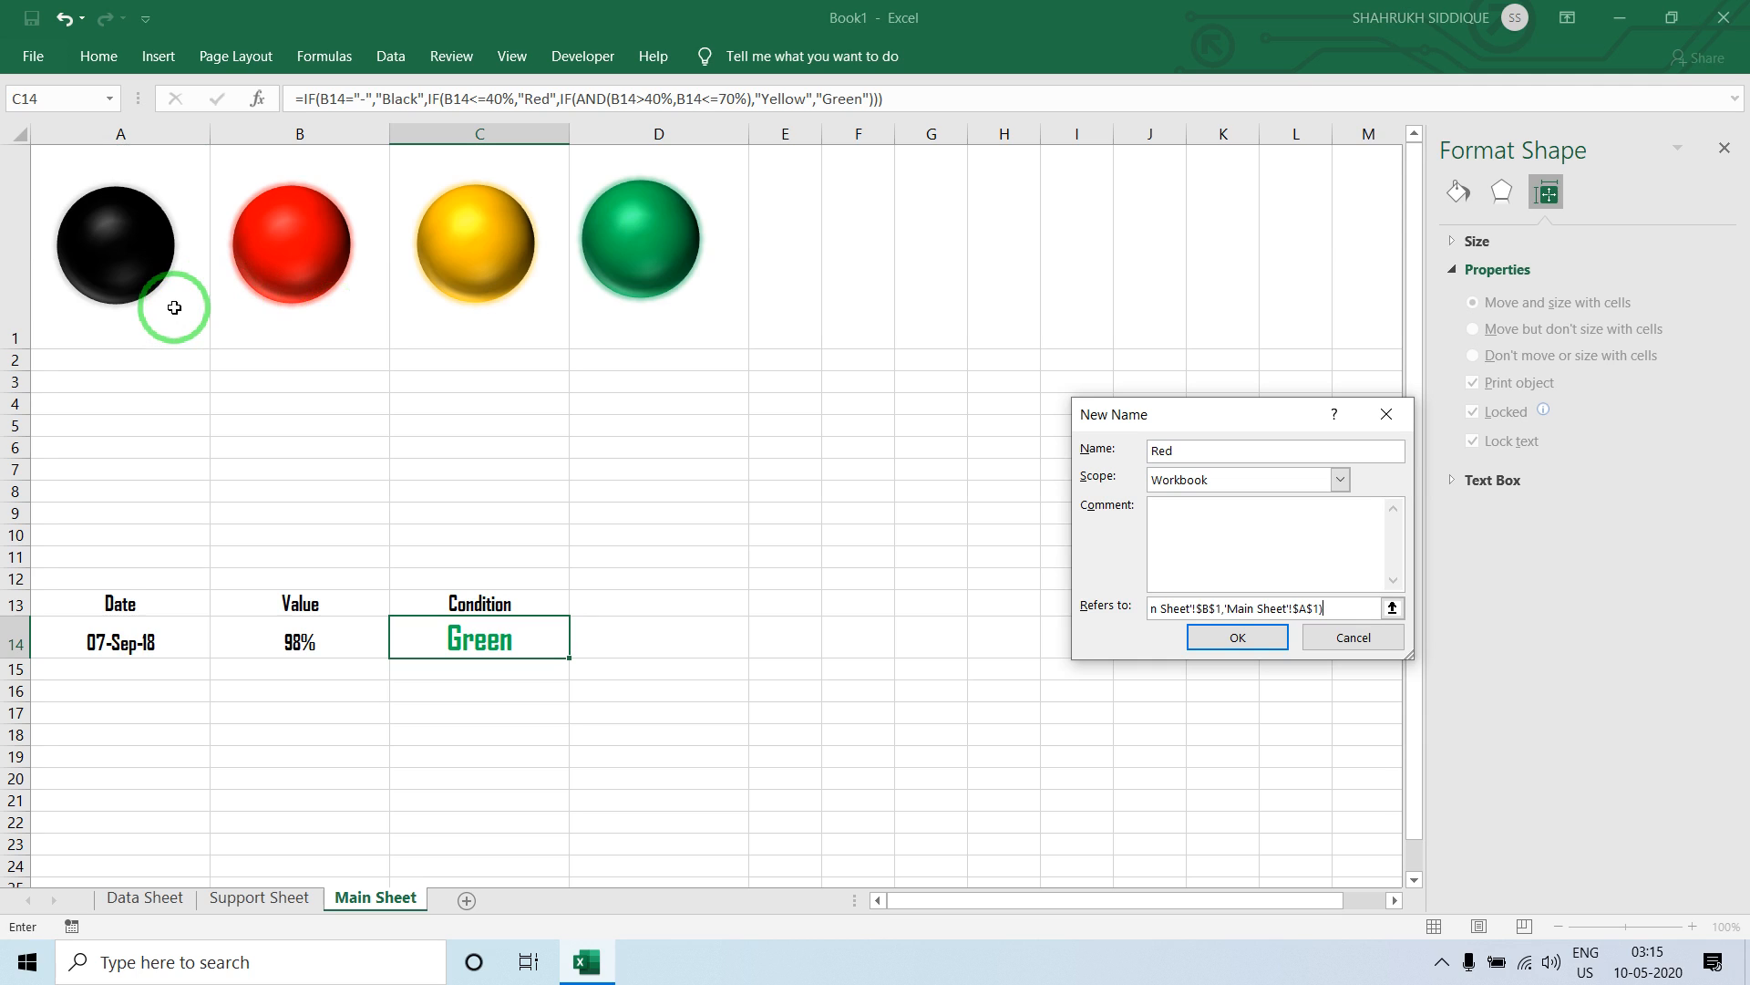
key(Return)
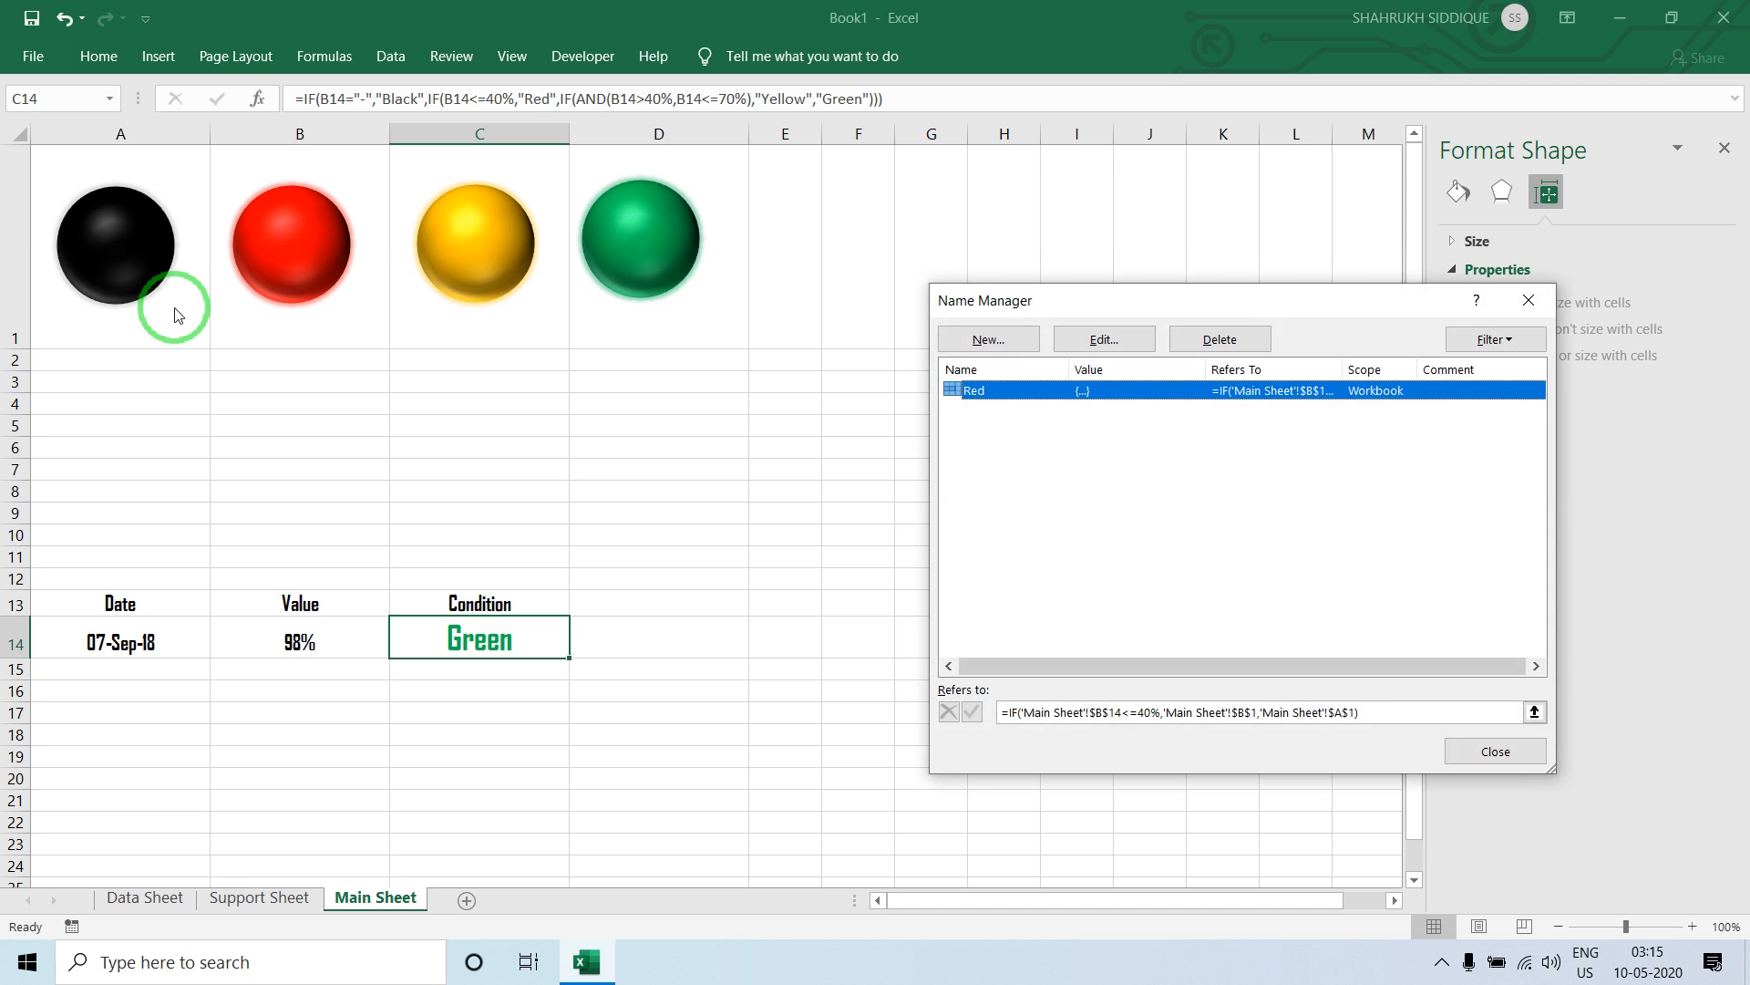
drag(1358, 703, 867, 695)
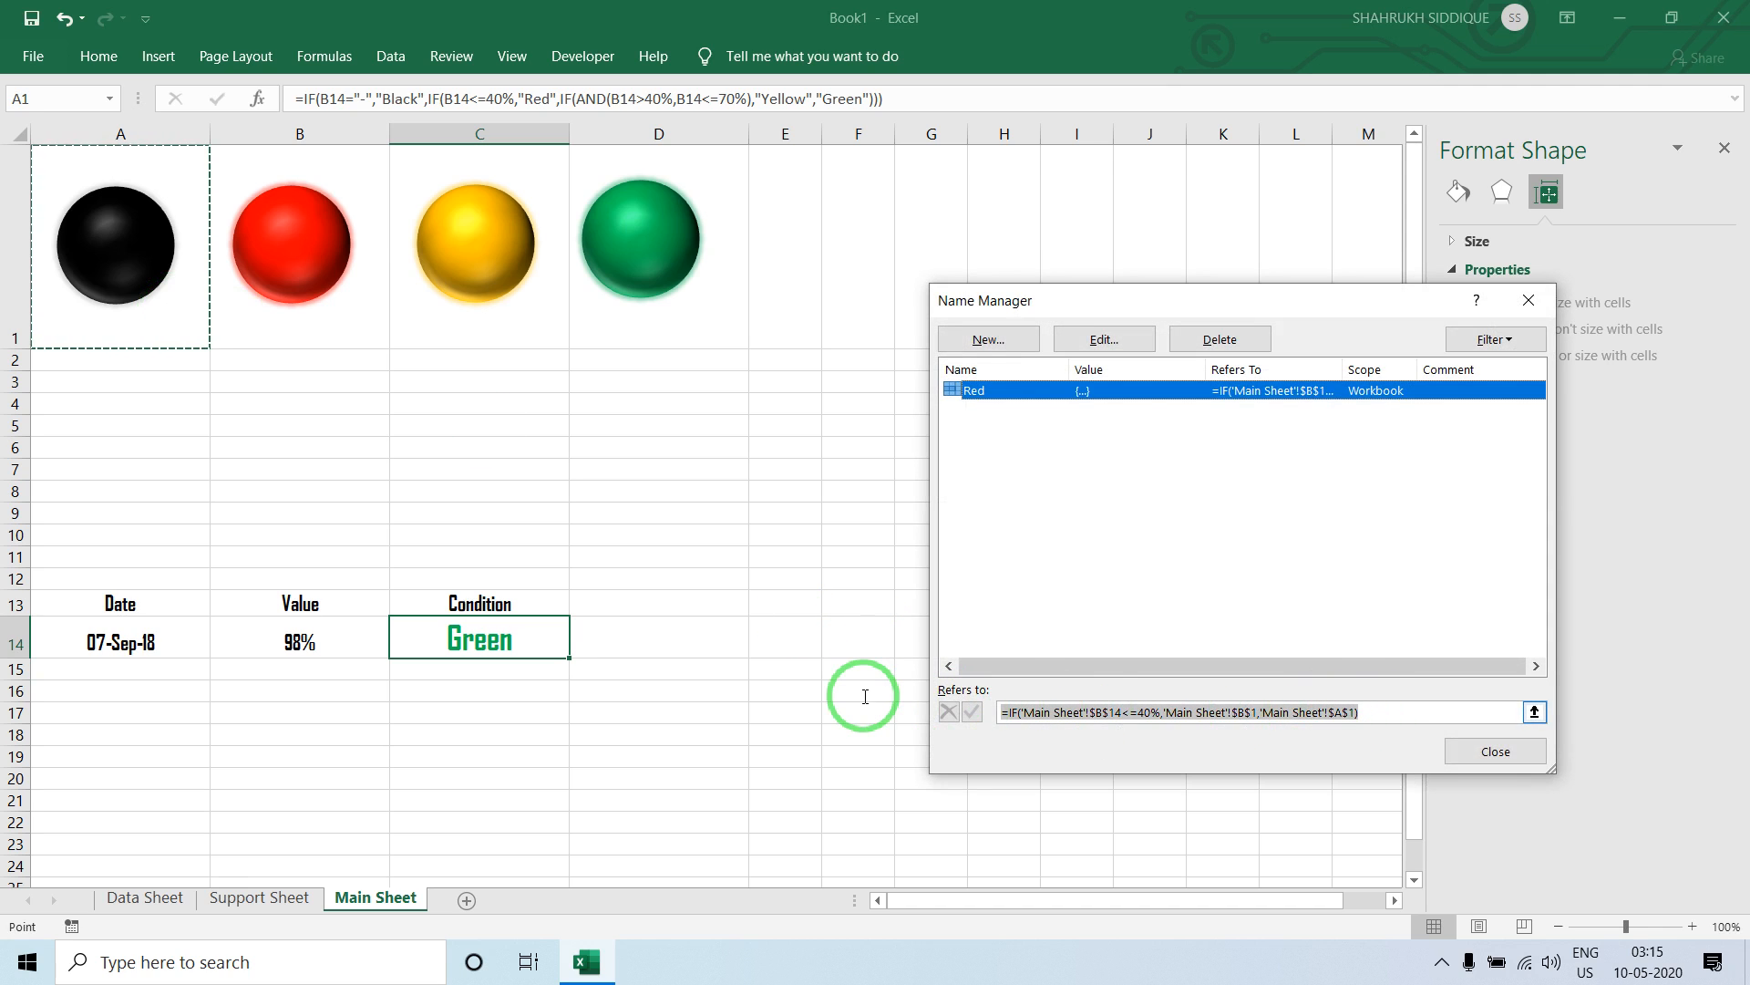
Start a new name Yellow whose IF condition first tests B14 against 40%
click(1486, 766)
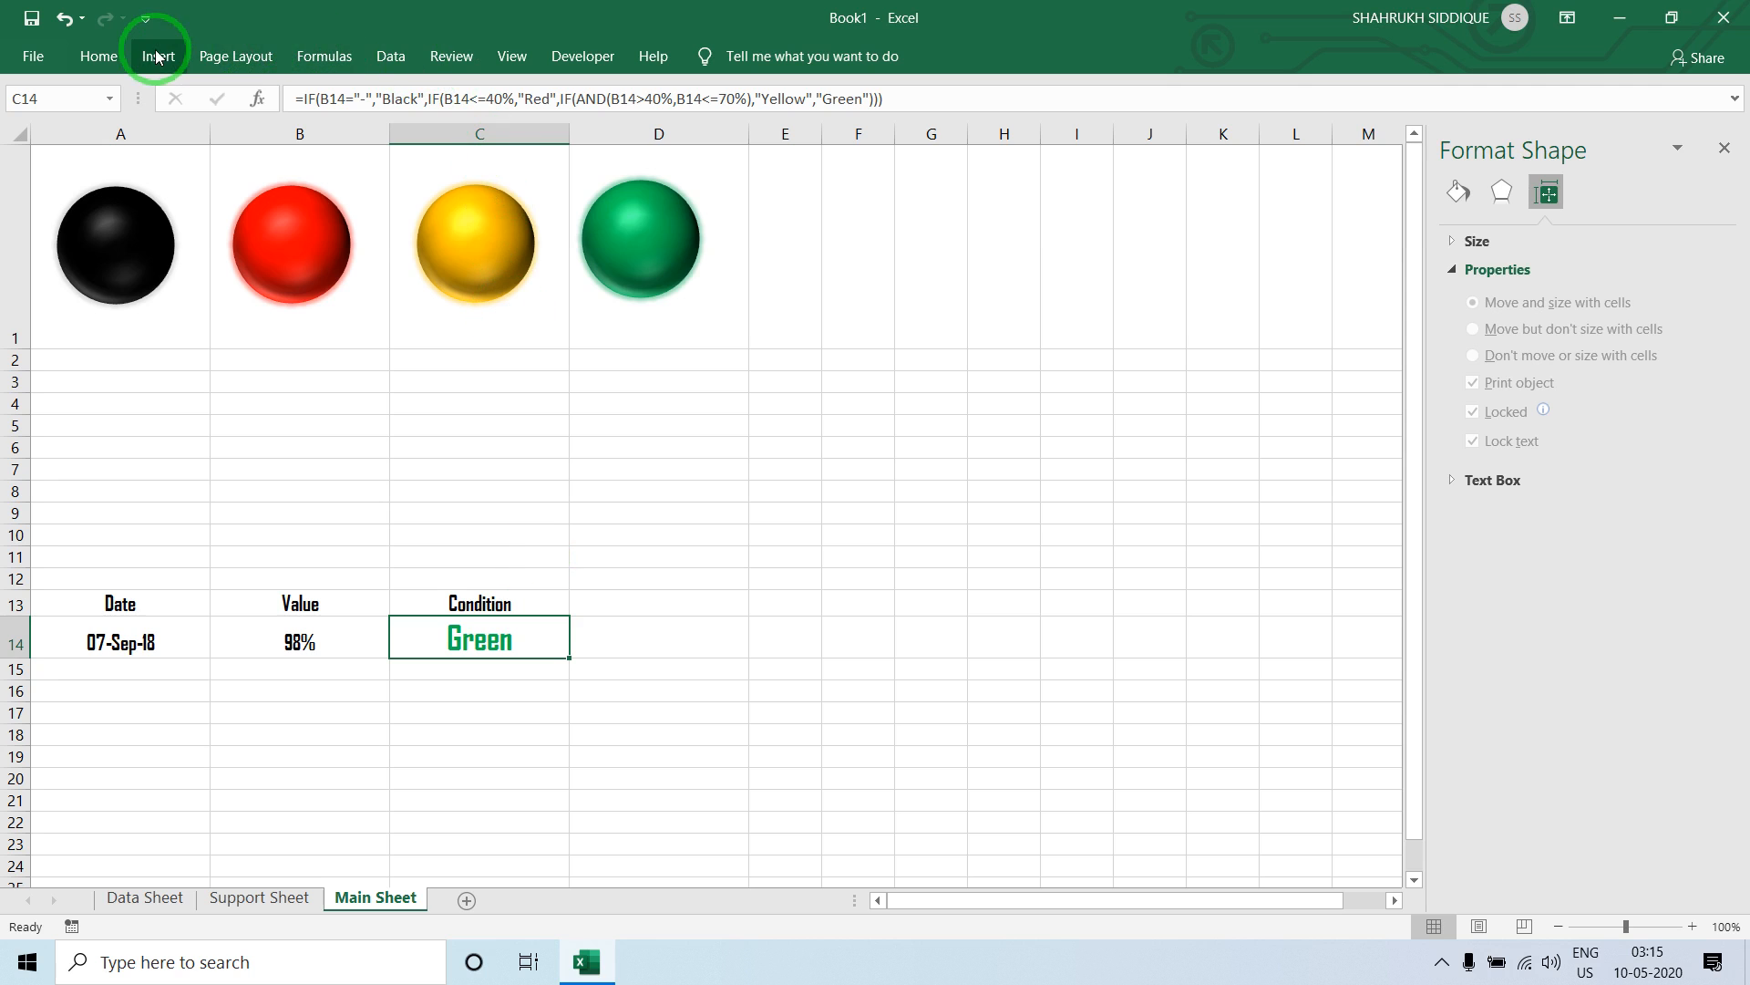
click(105, 57)
click(323, 56)
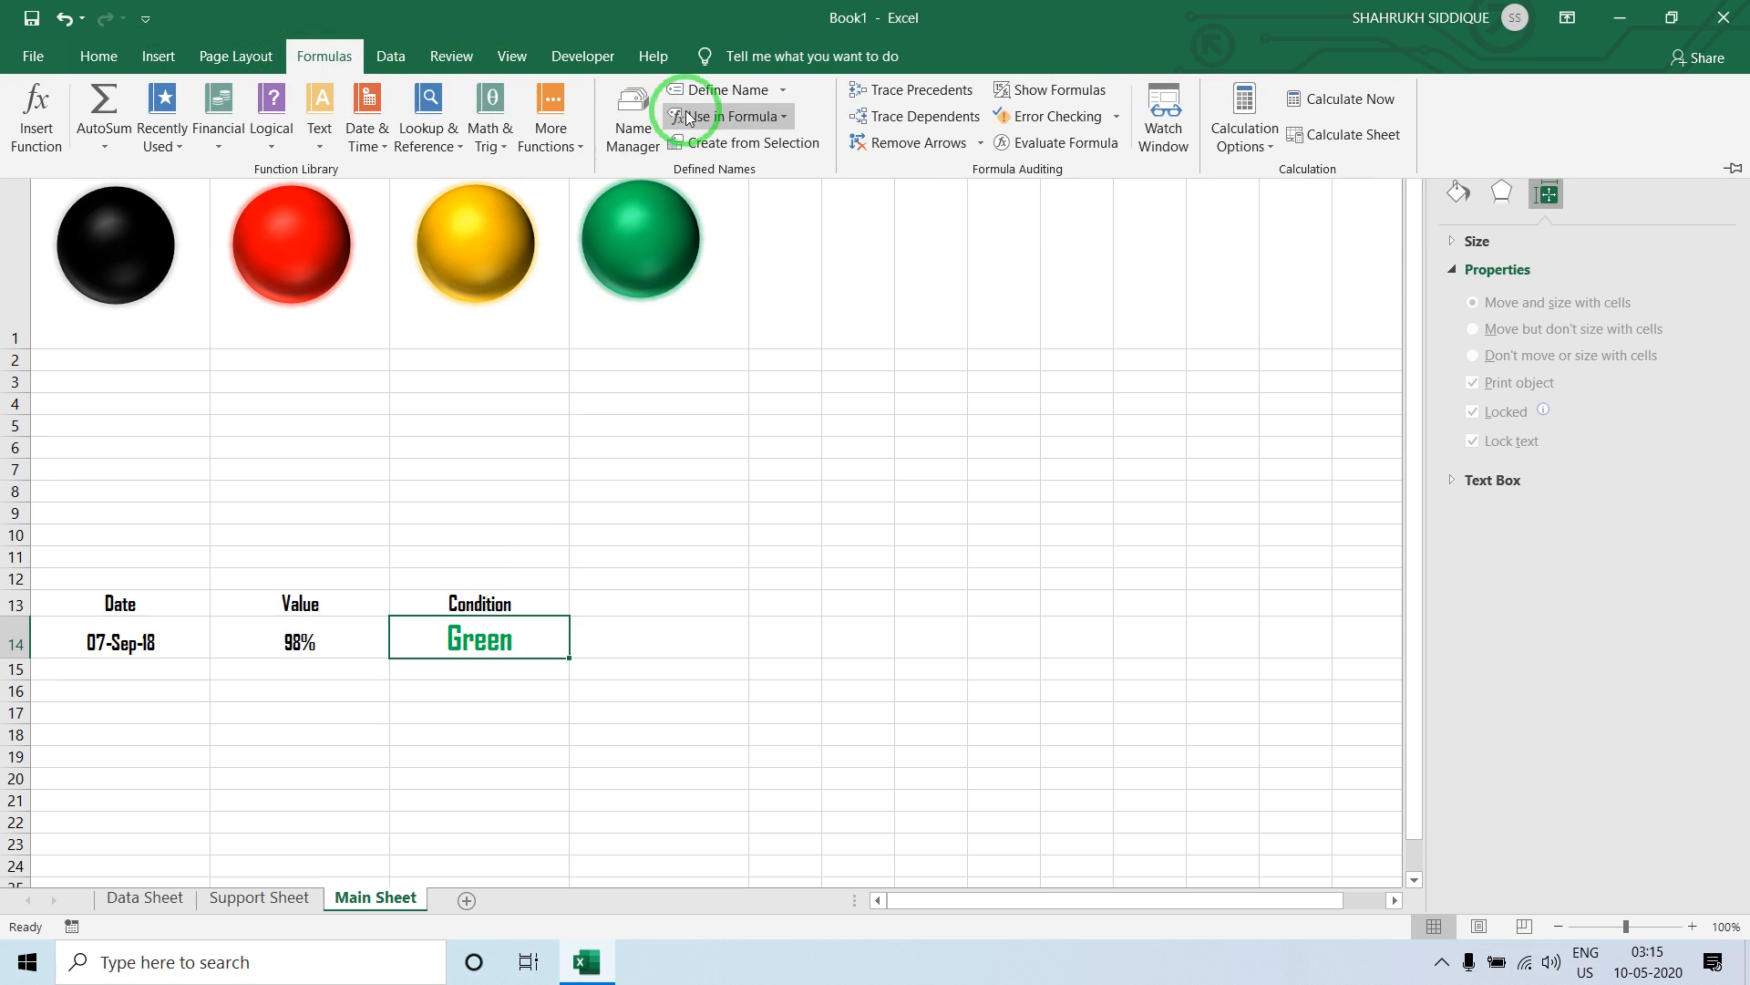
click(638, 108)
click(986, 340)
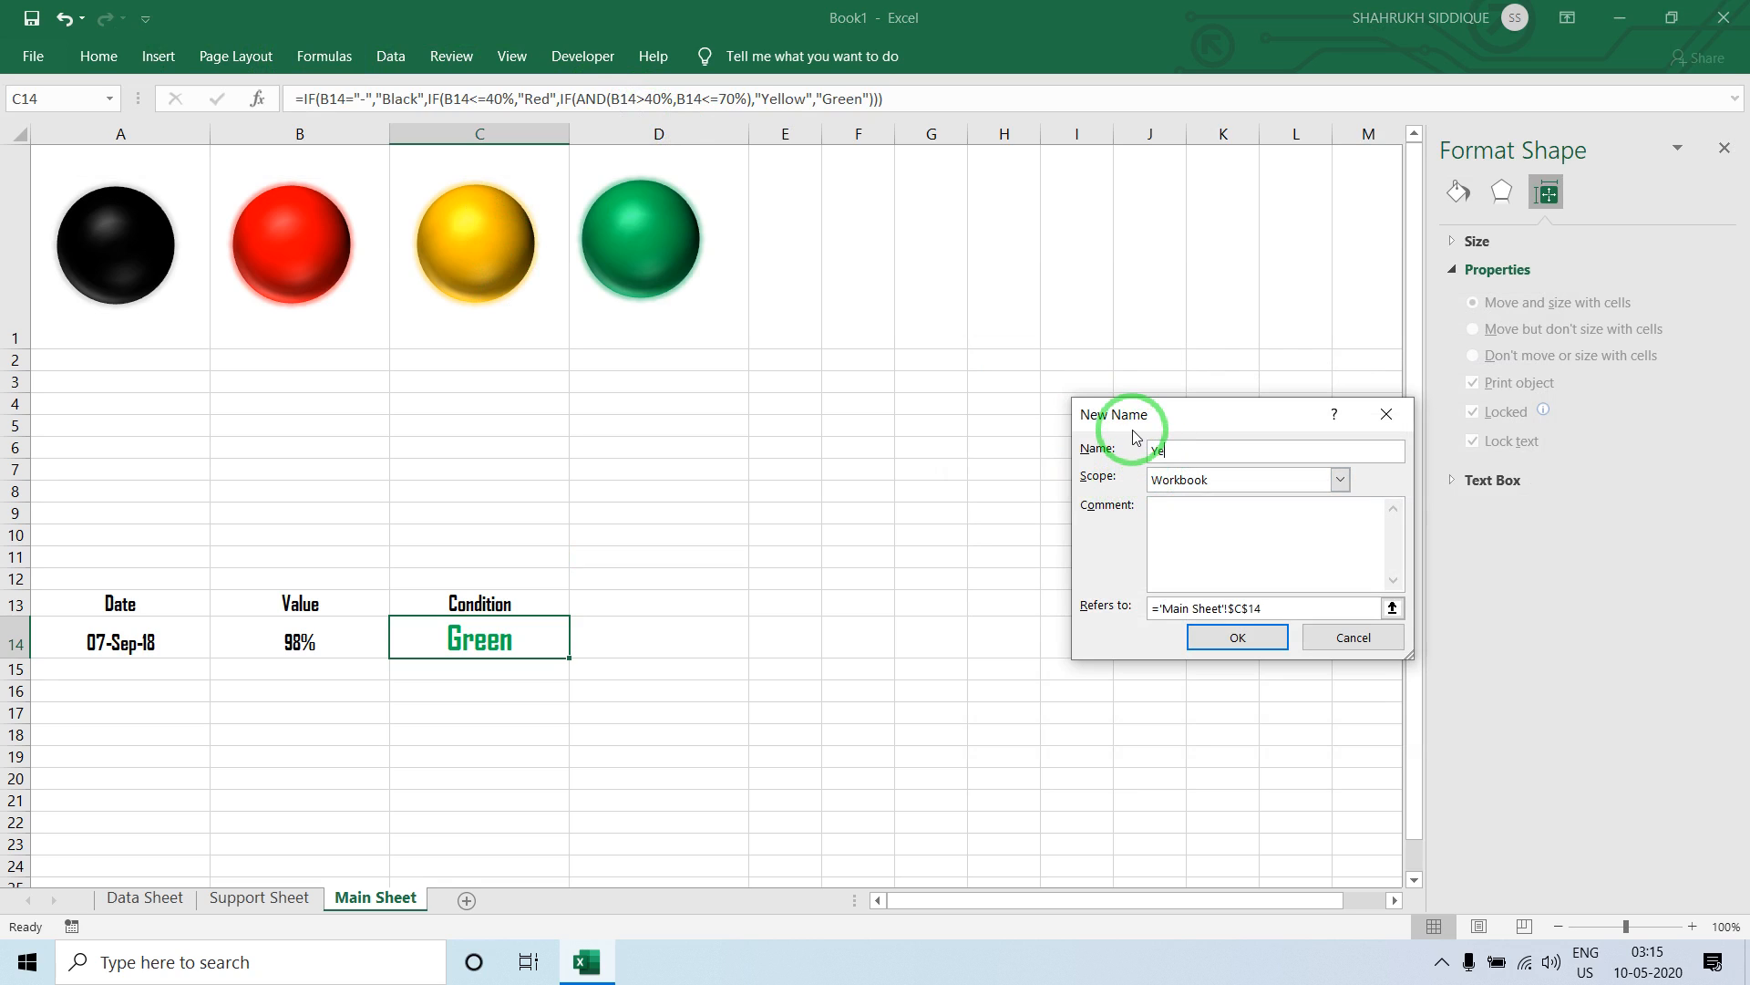
click(1268, 608)
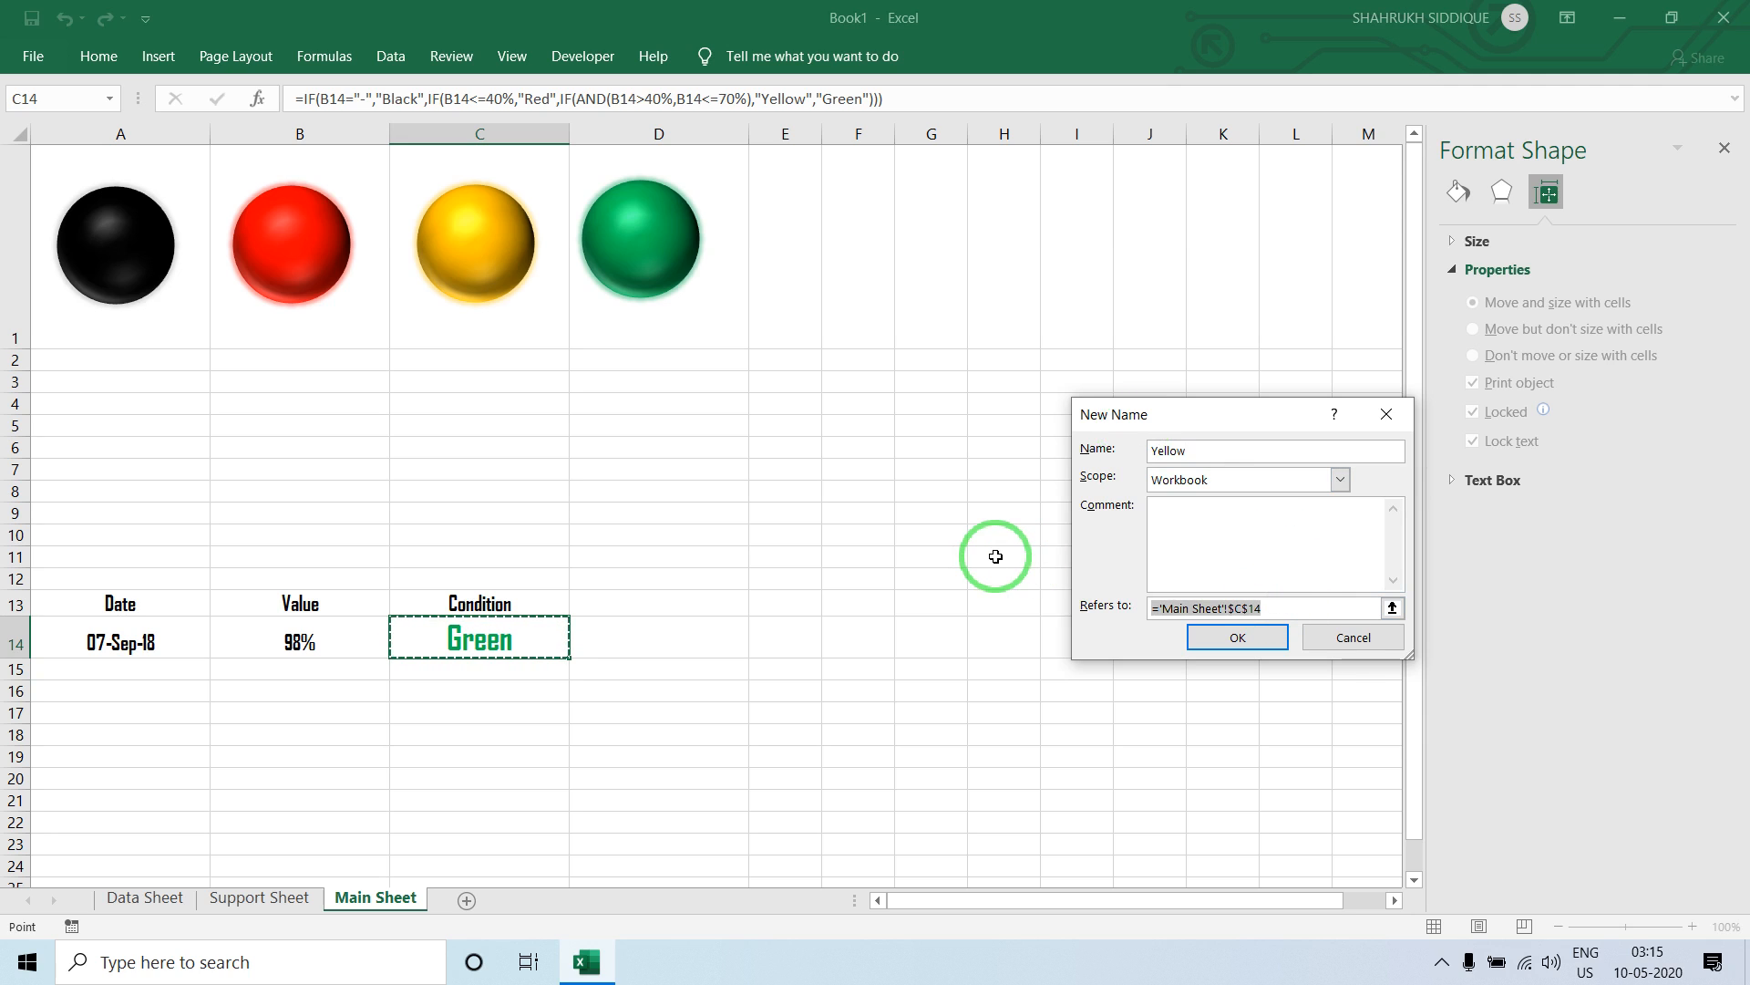
text(=if(and()
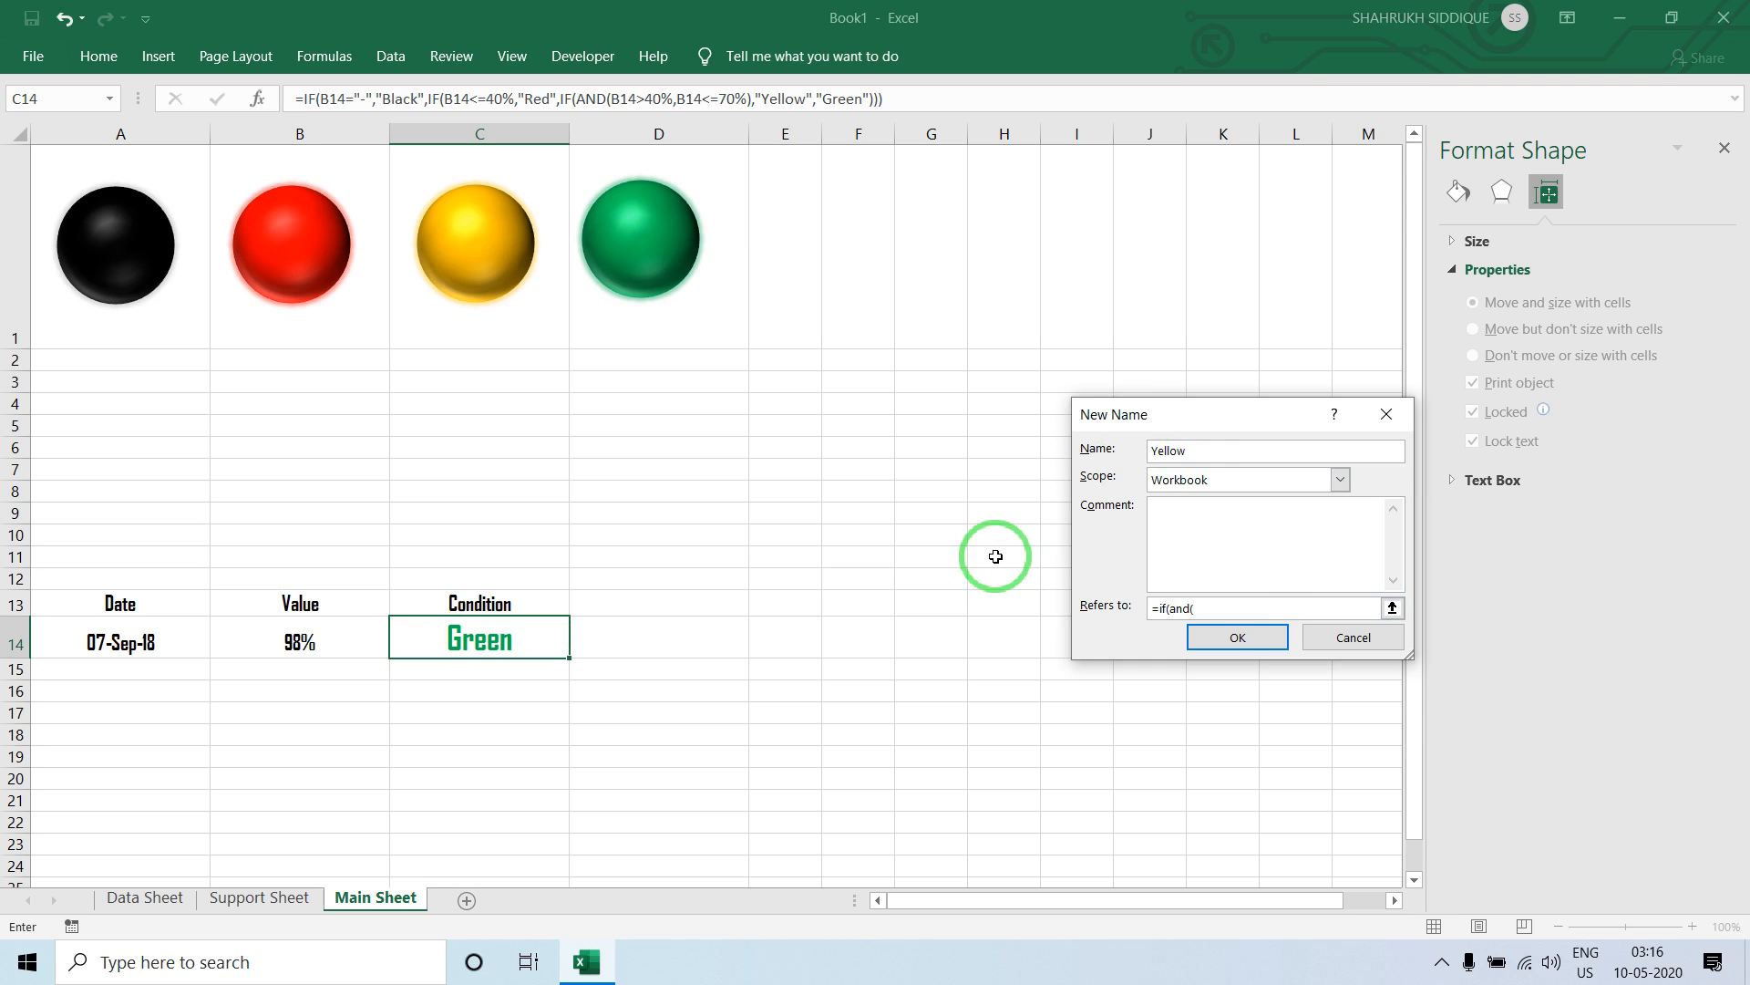
click(284, 641)
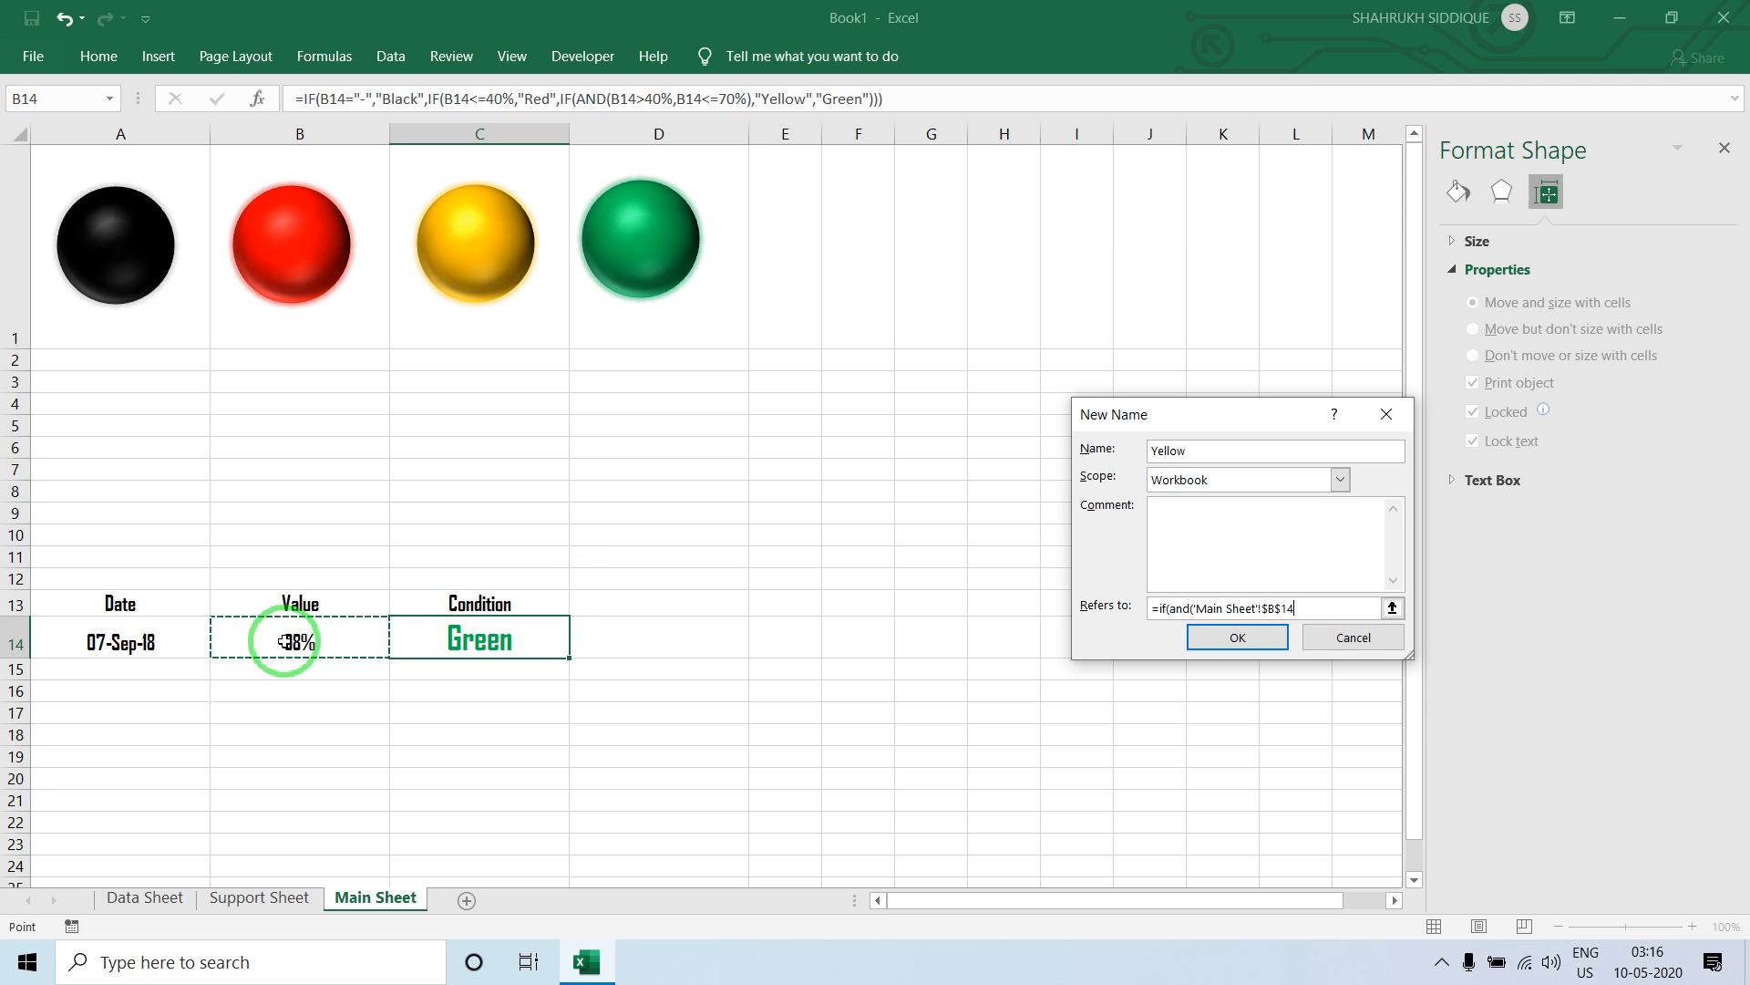
text(<)
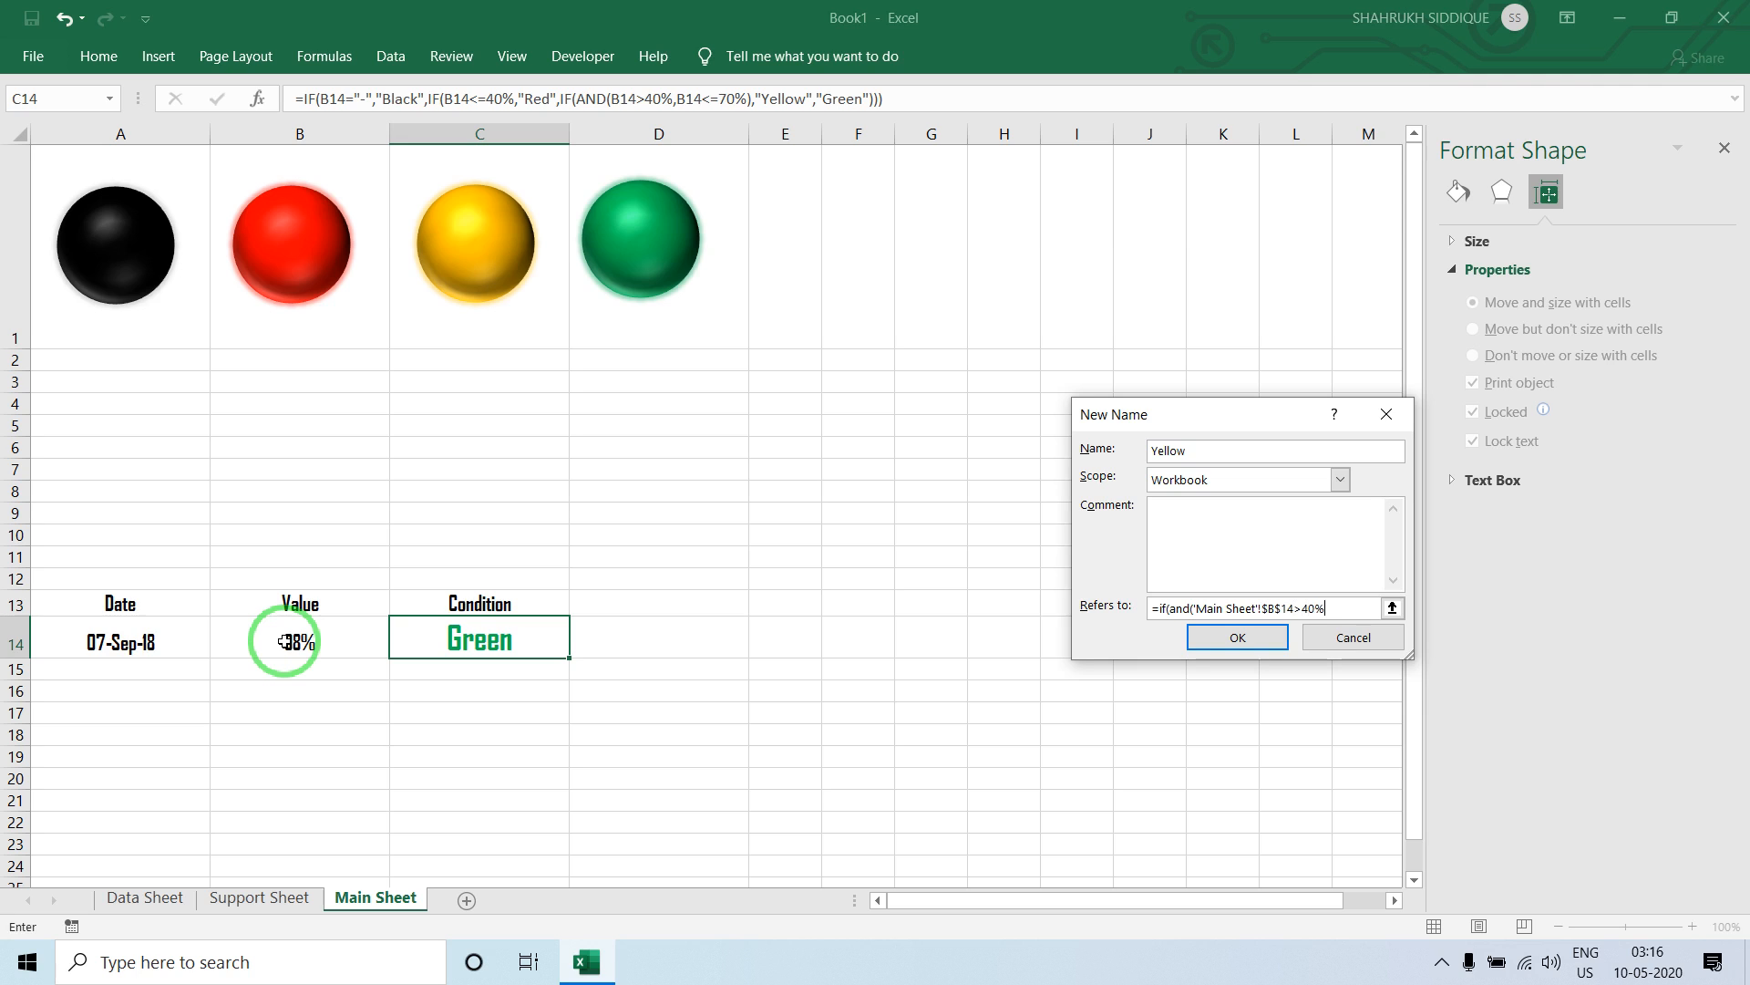
Finish Yellow with B14<=70 as the upper limit, returning C1's yellow light, else A1
click(291, 638)
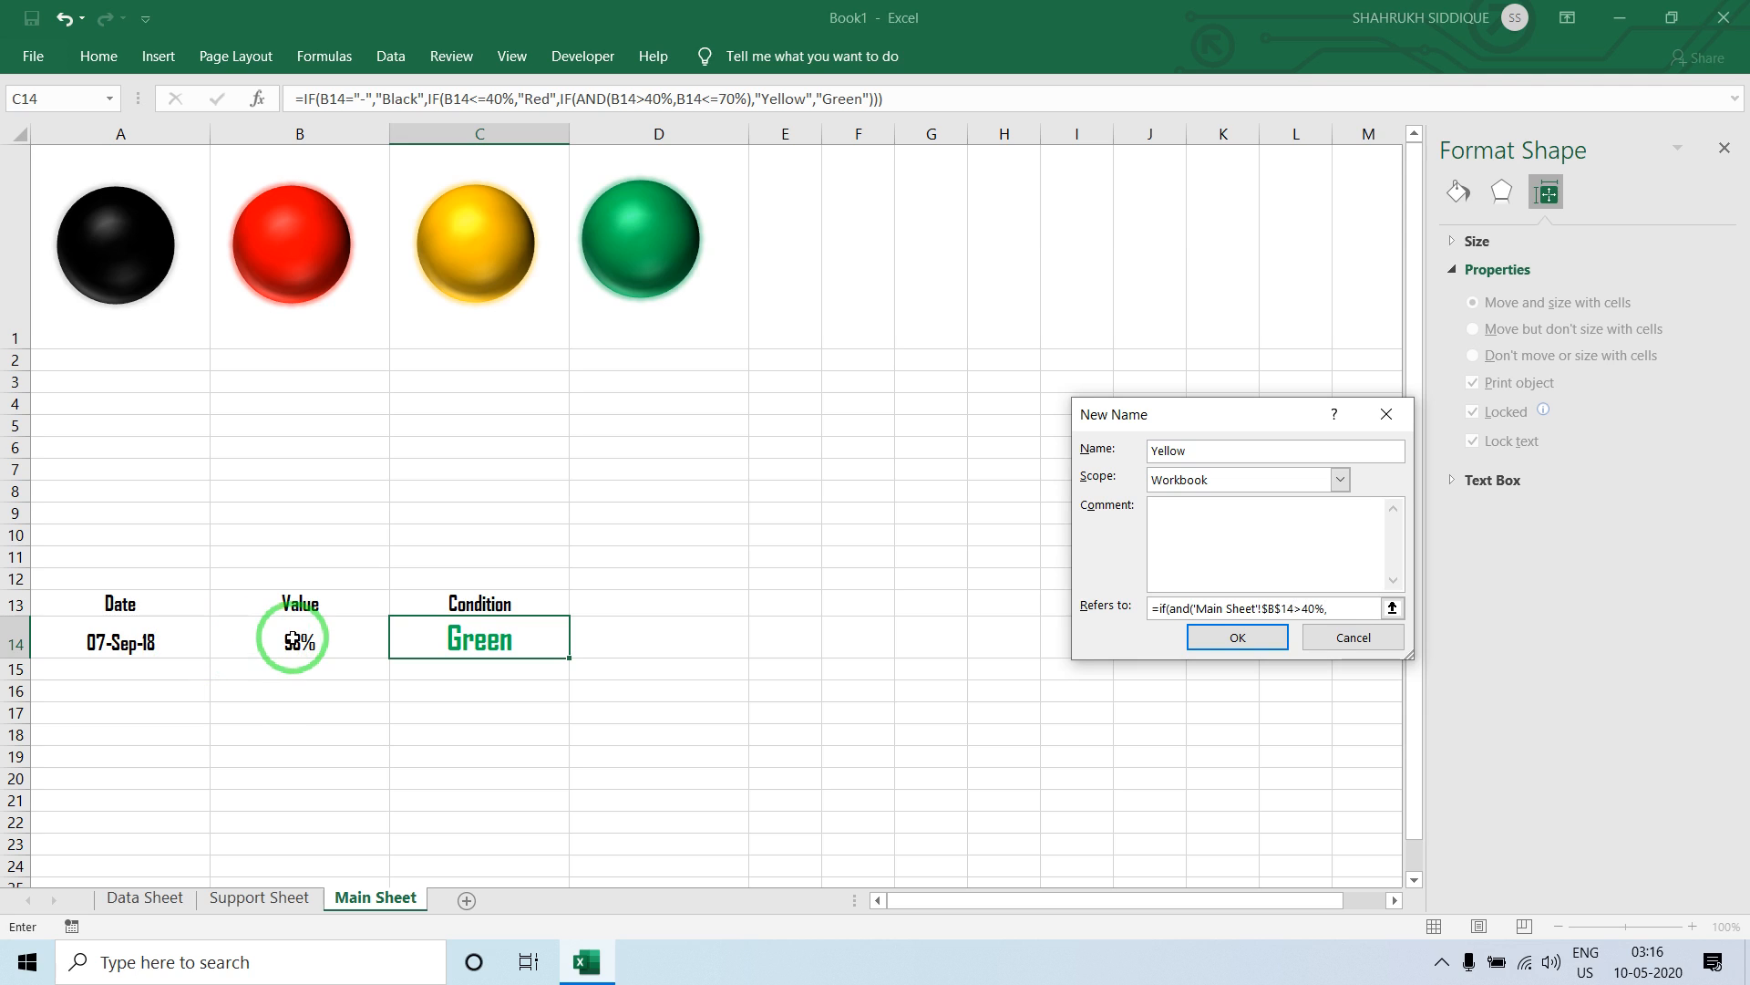
text(<=70)
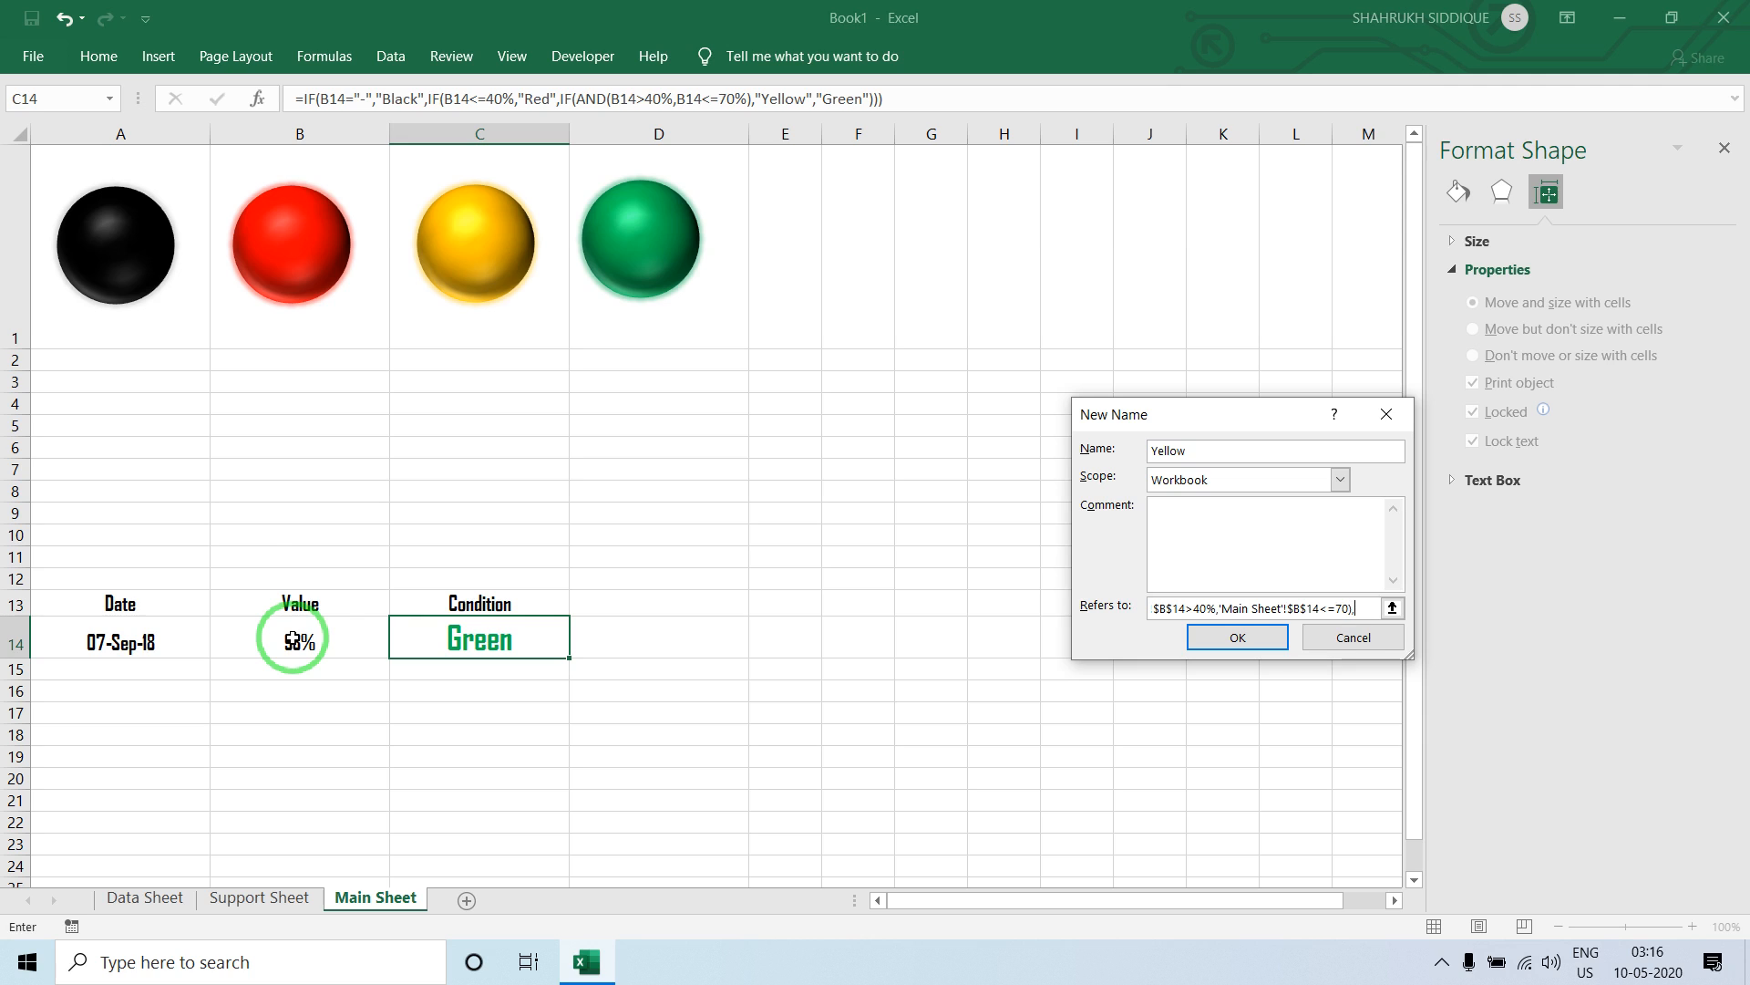
click(435, 316)
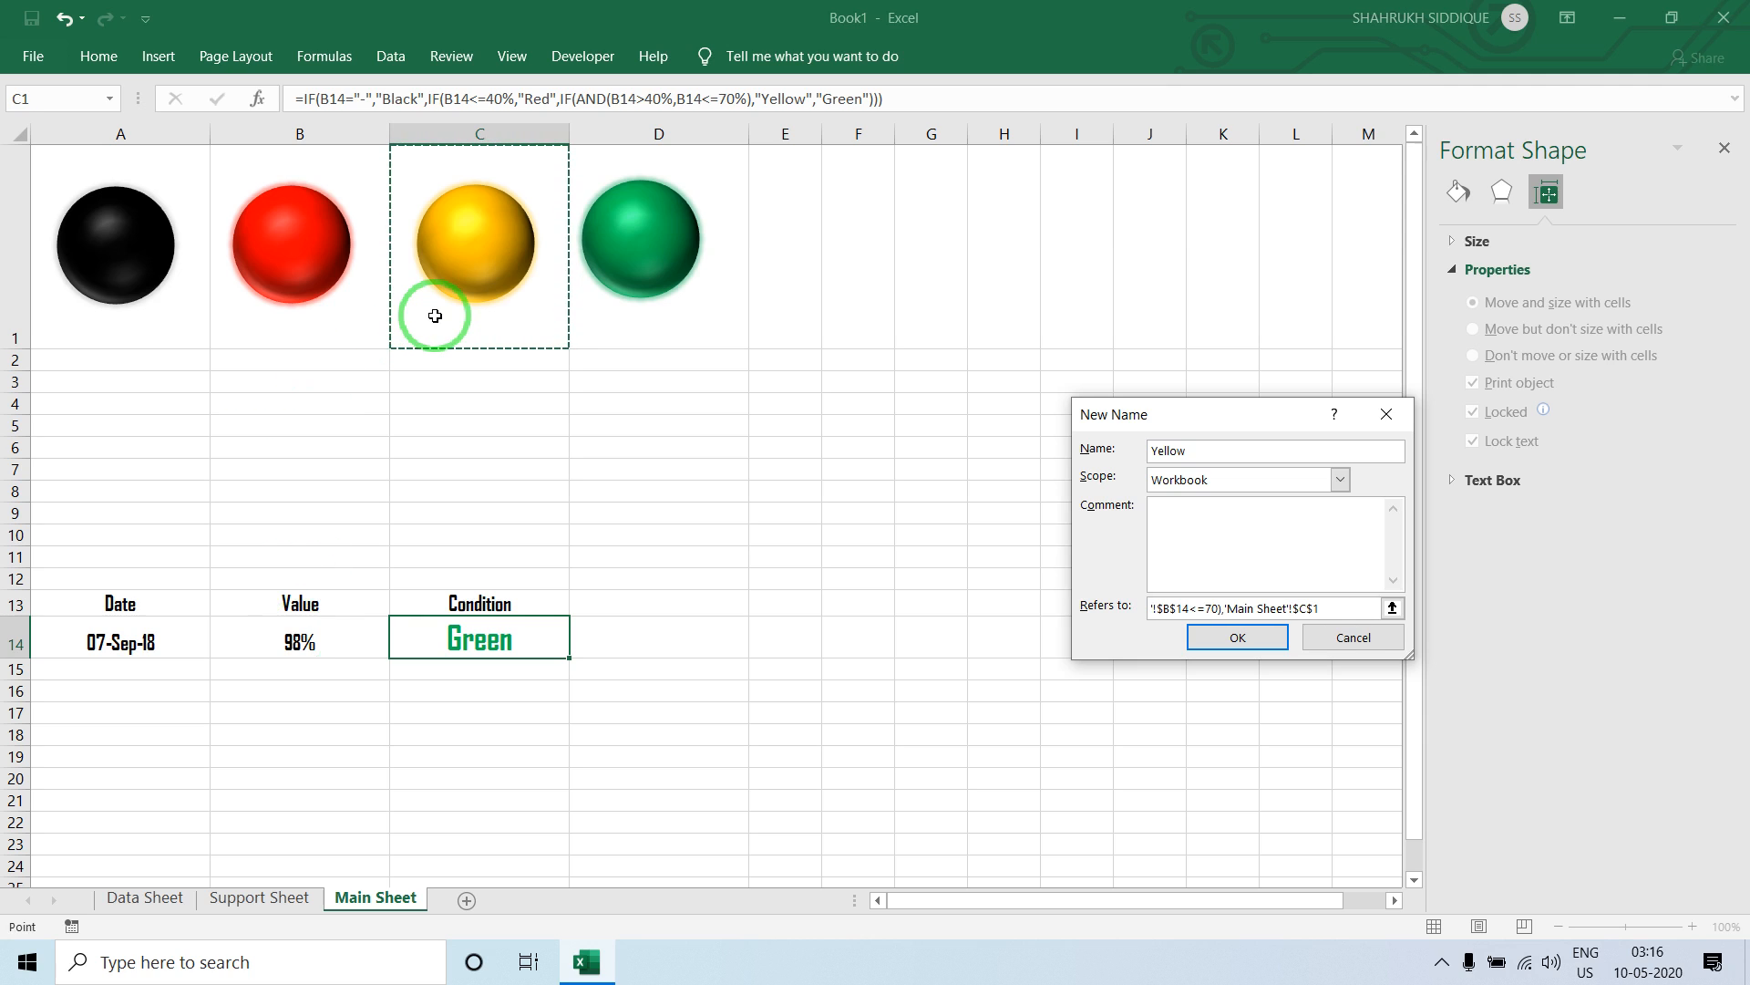
text(,)
click(180, 301)
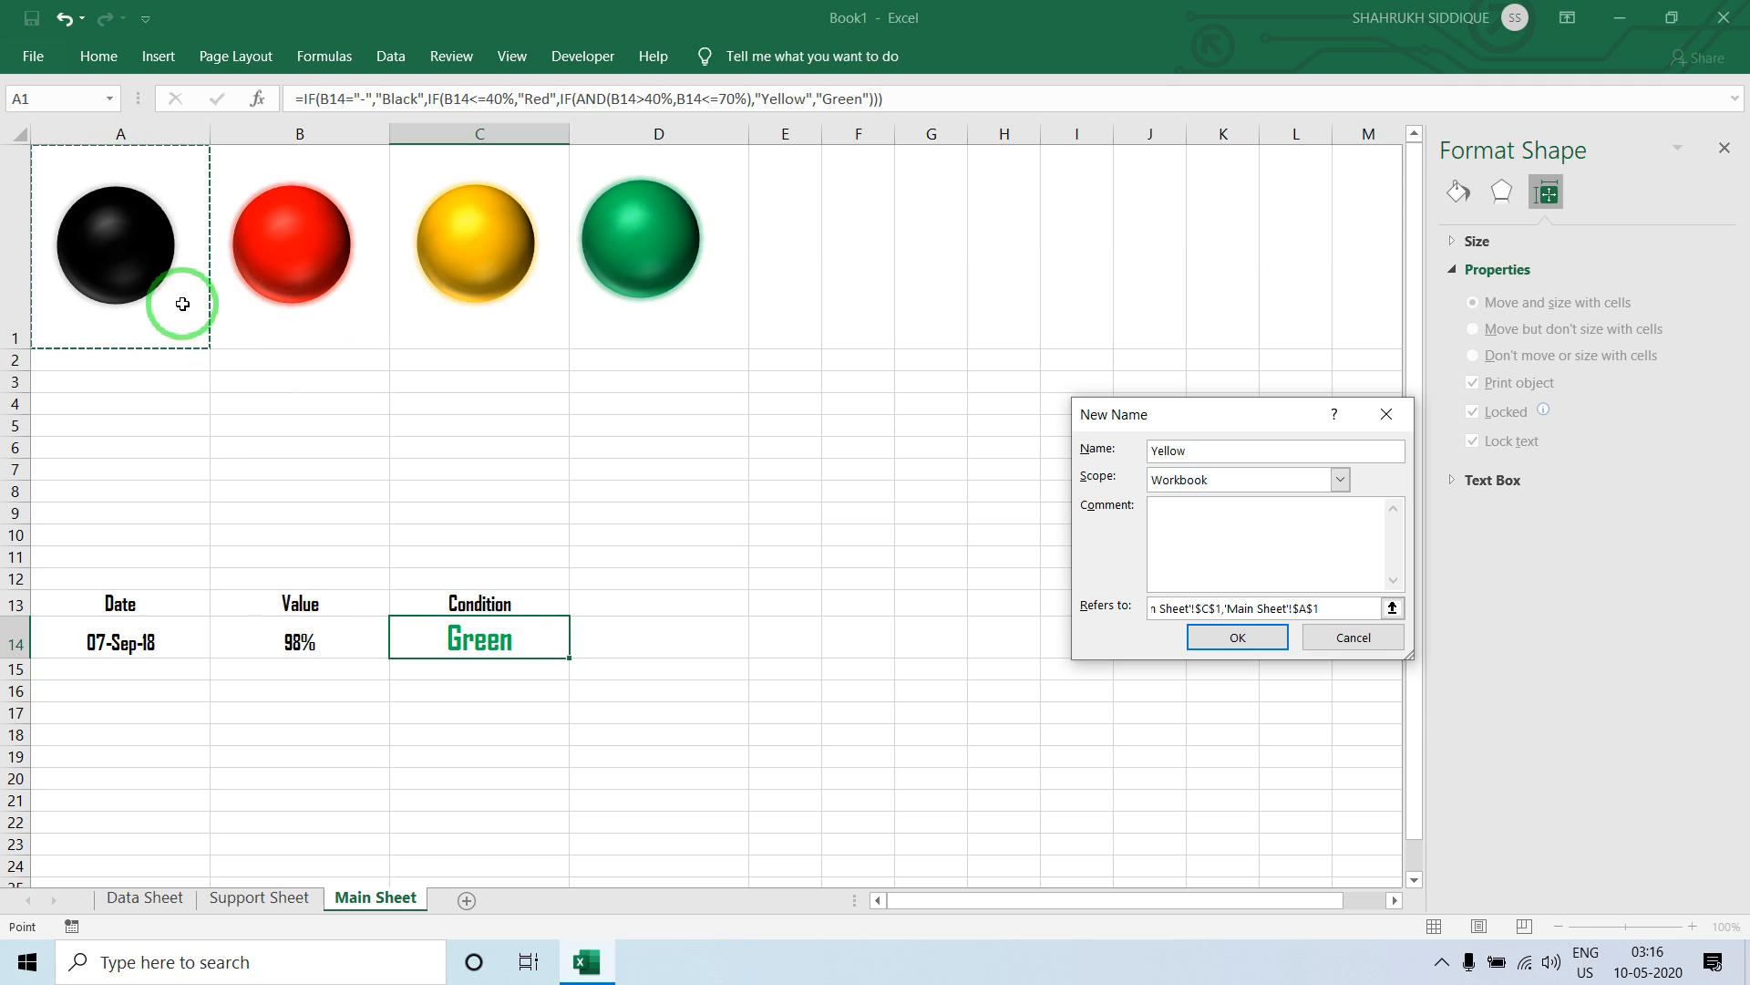
key(Return)
key(Return)
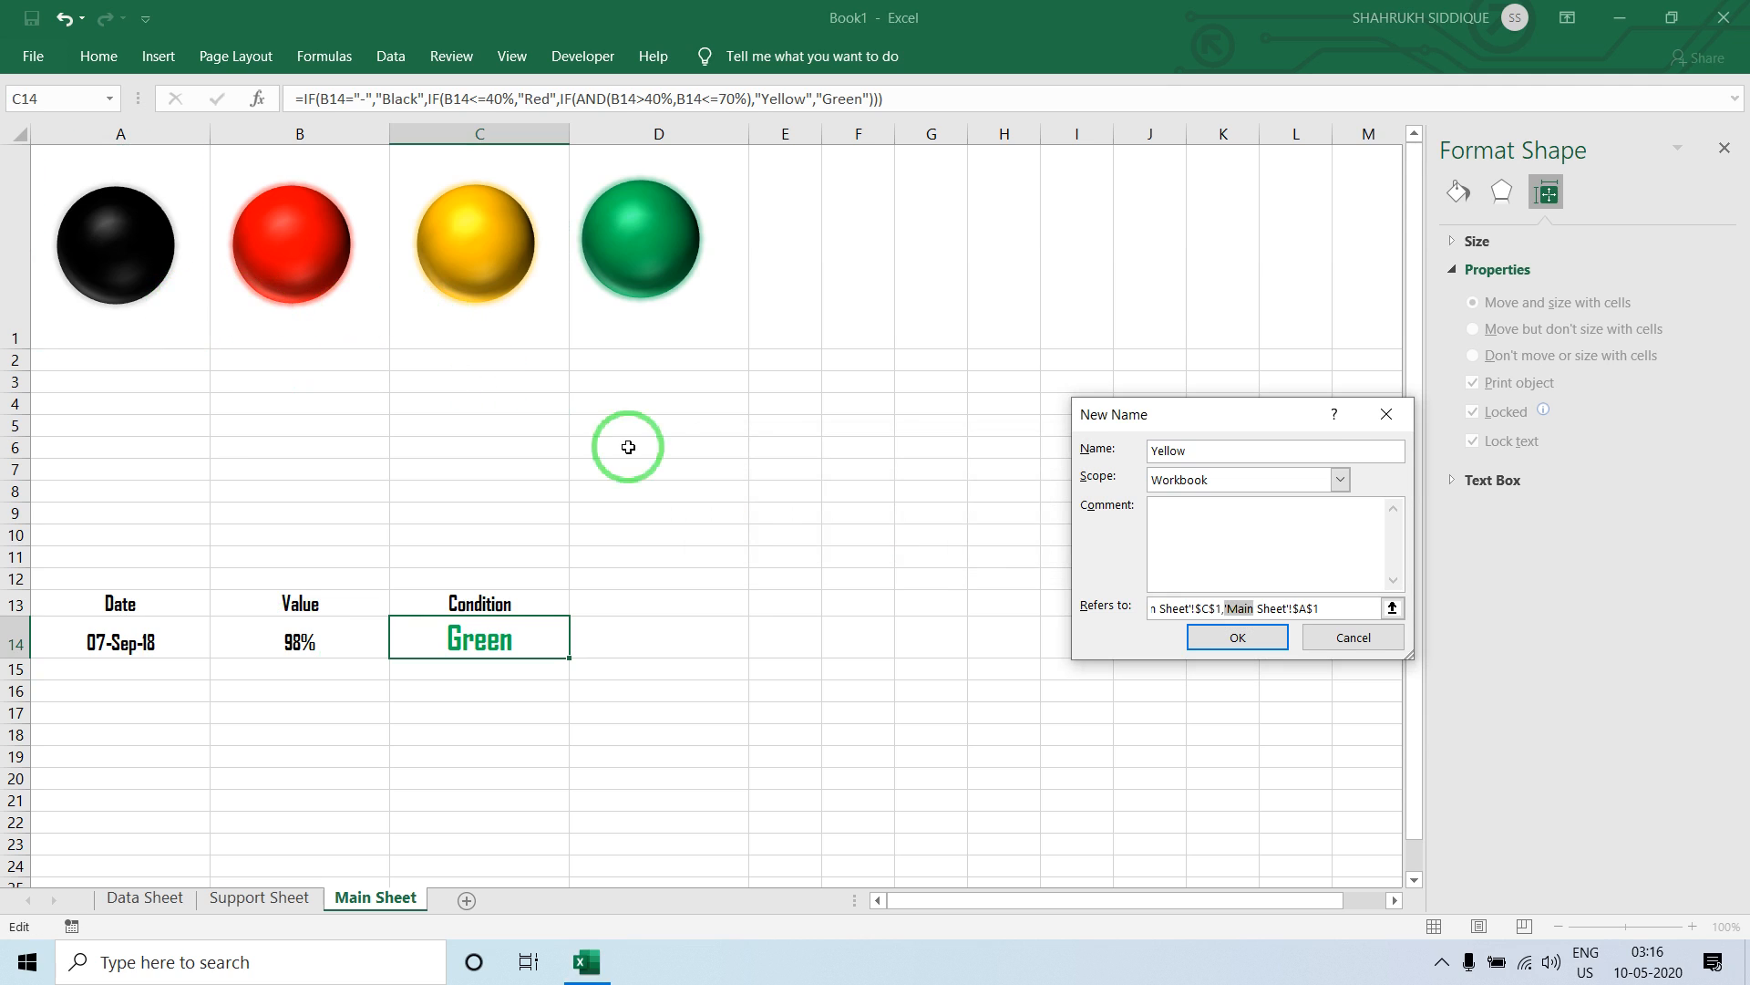
click(1318, 603)
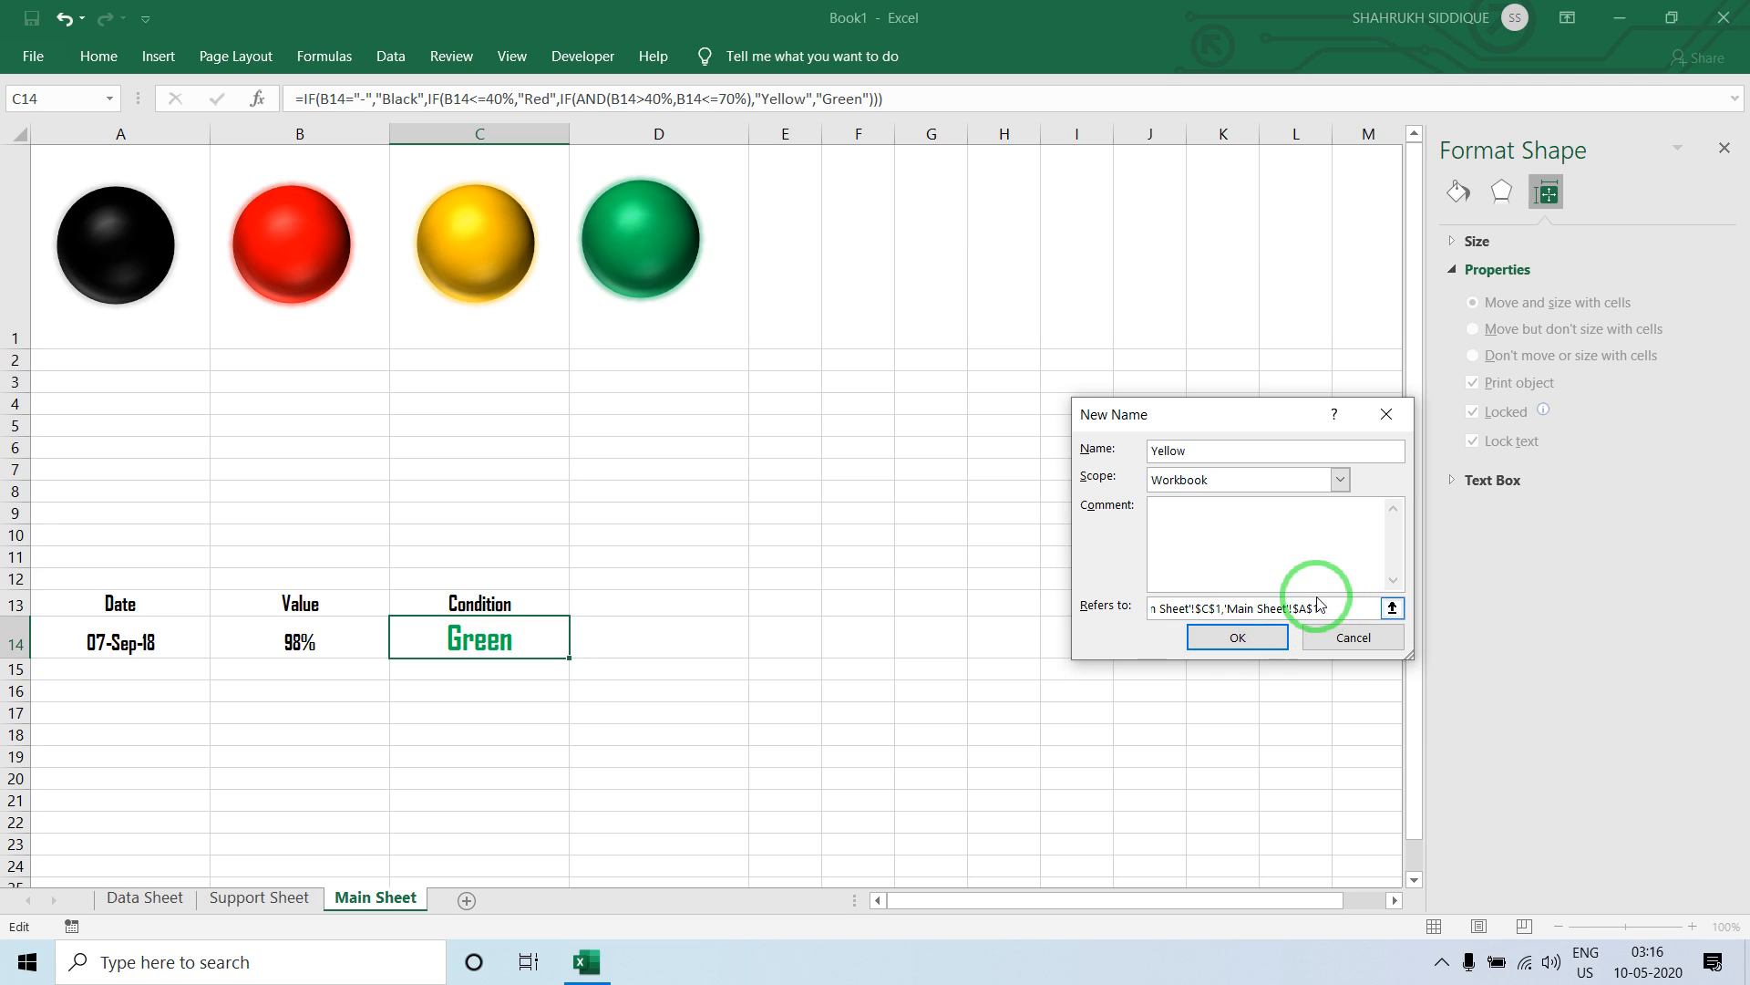
text())
key(Return)
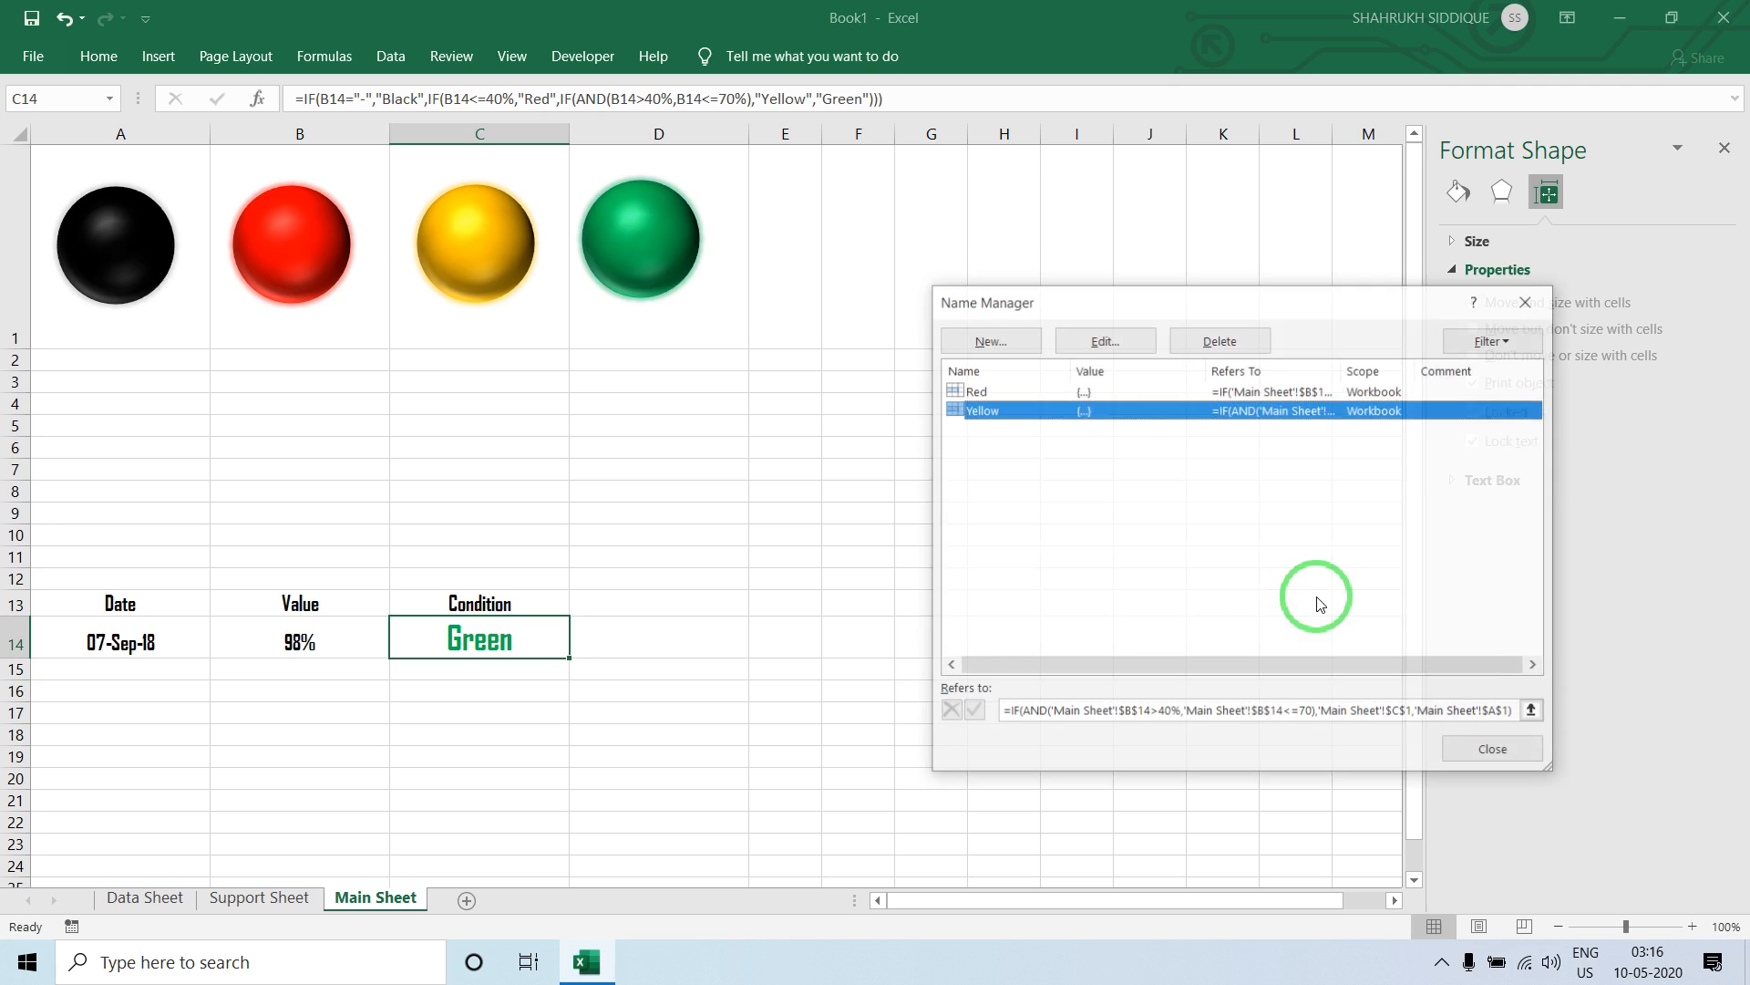
click(985, 340)
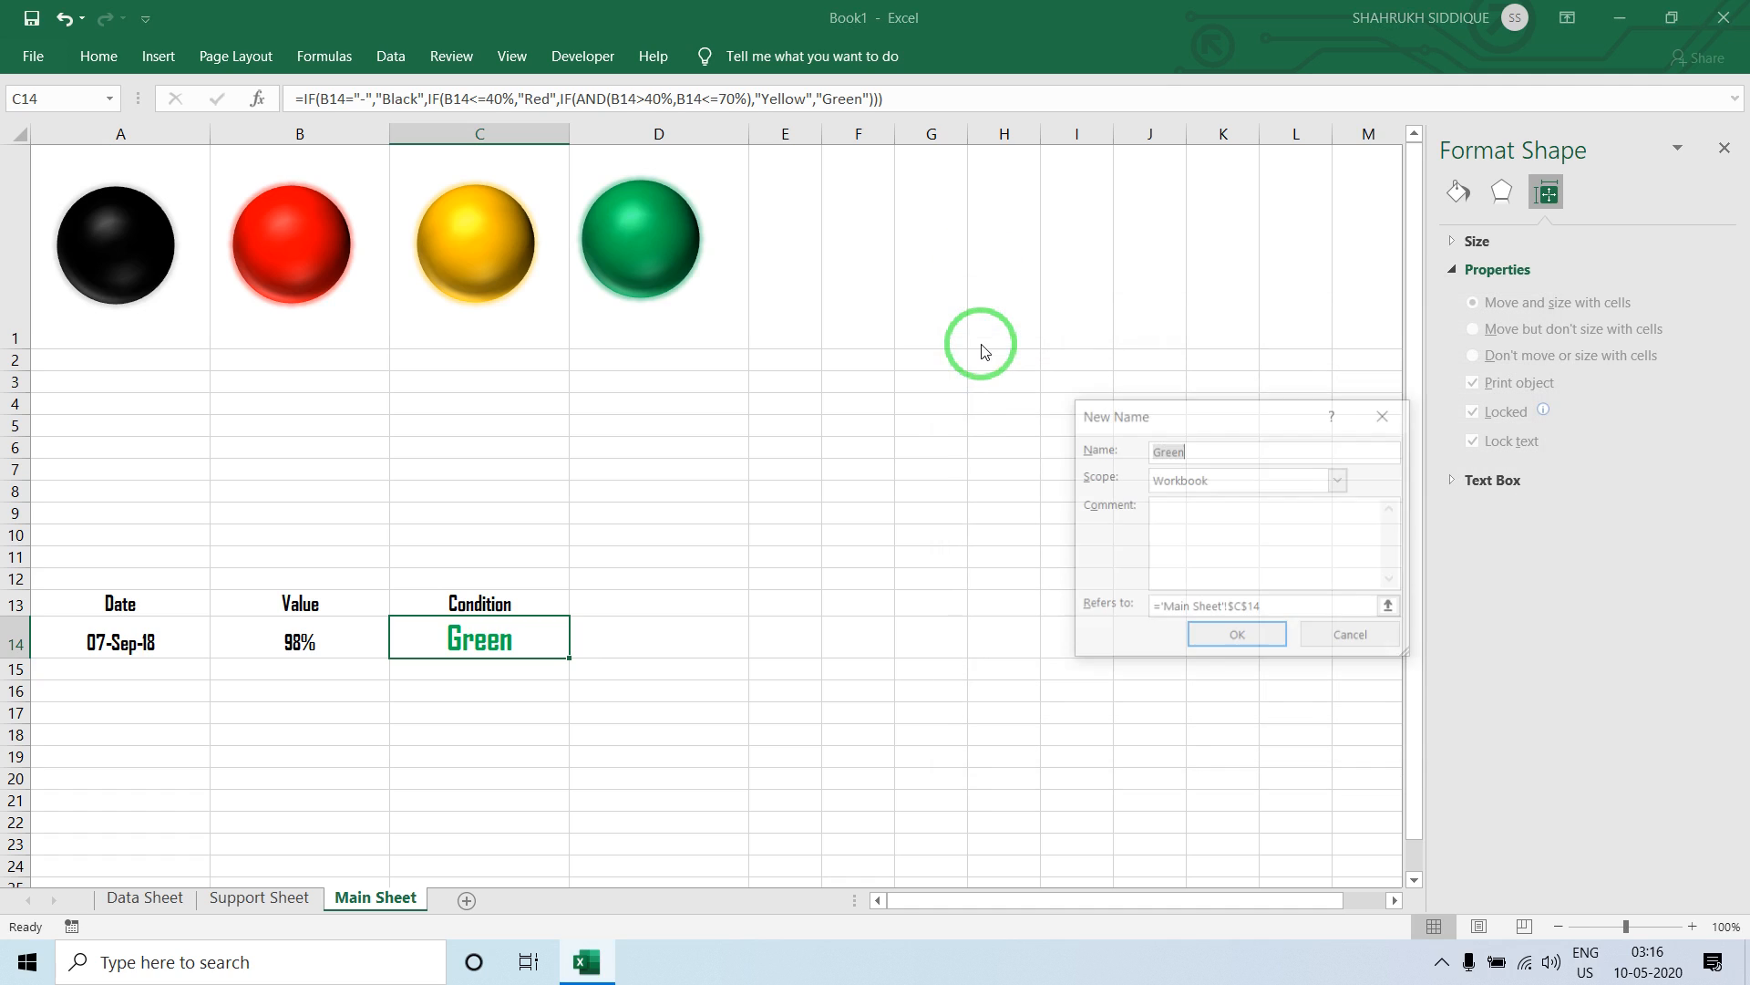
Define Green as =IF(B14>70%, D1's green light, A1's black light) and close Name Manager
click(1258, 603)
text(=if)
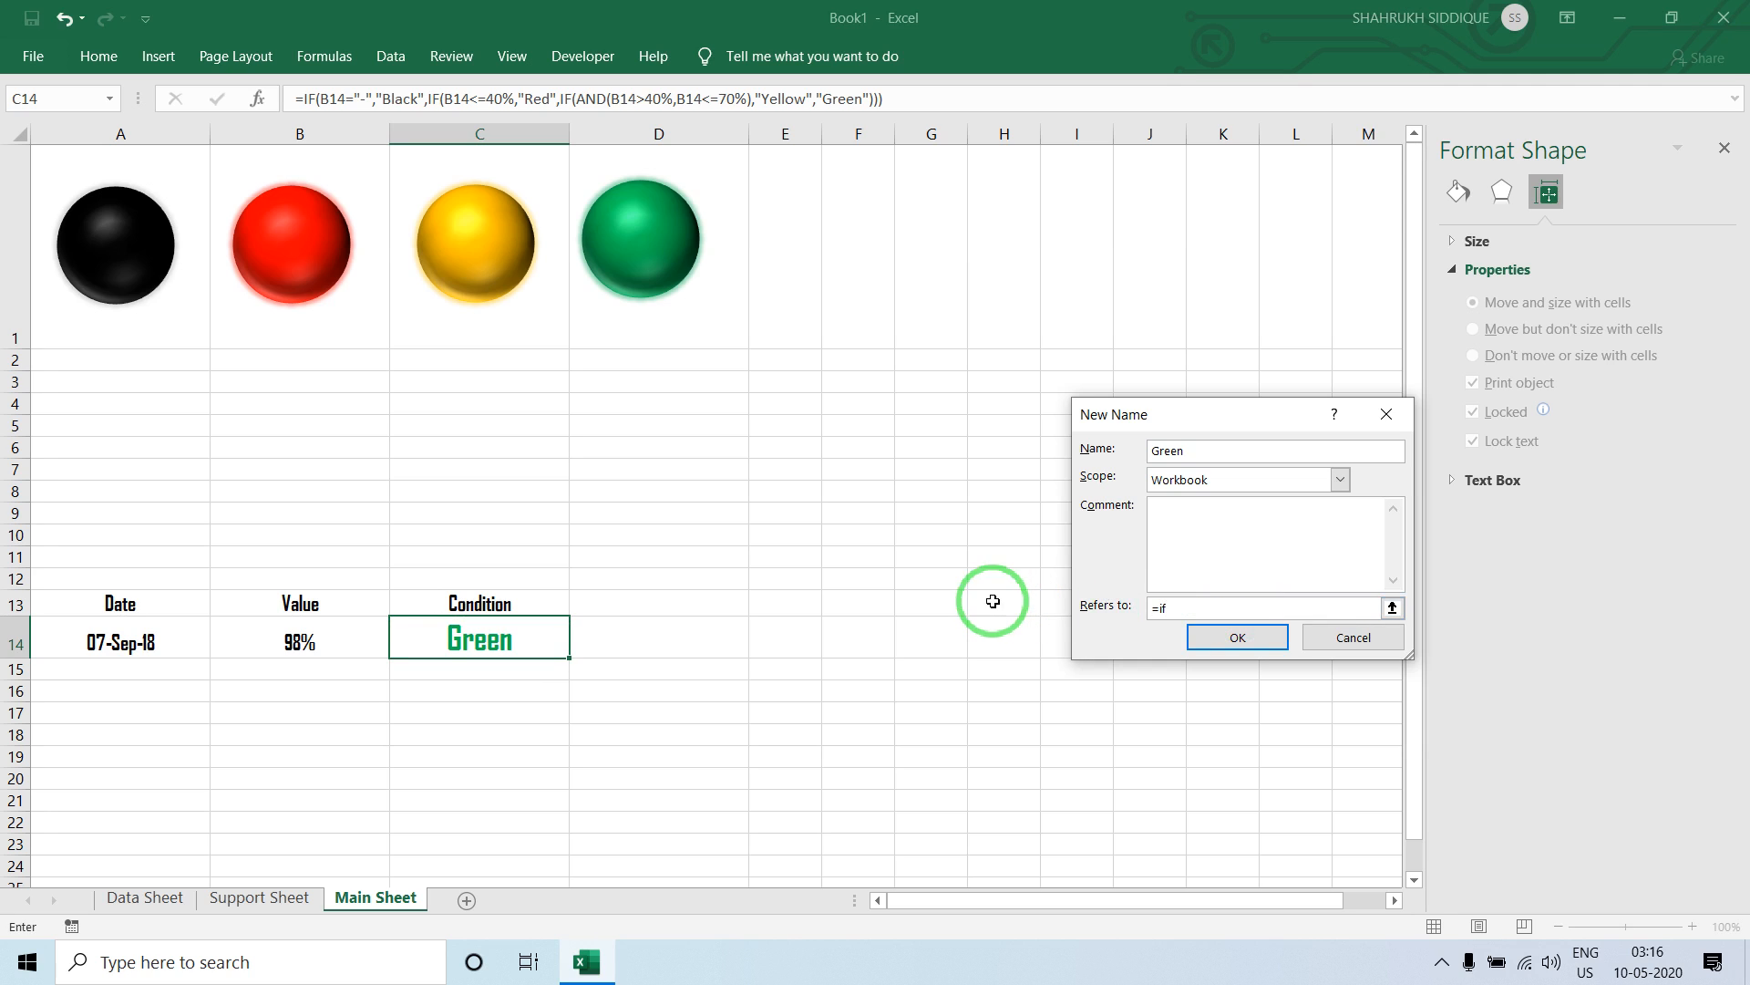
text(()
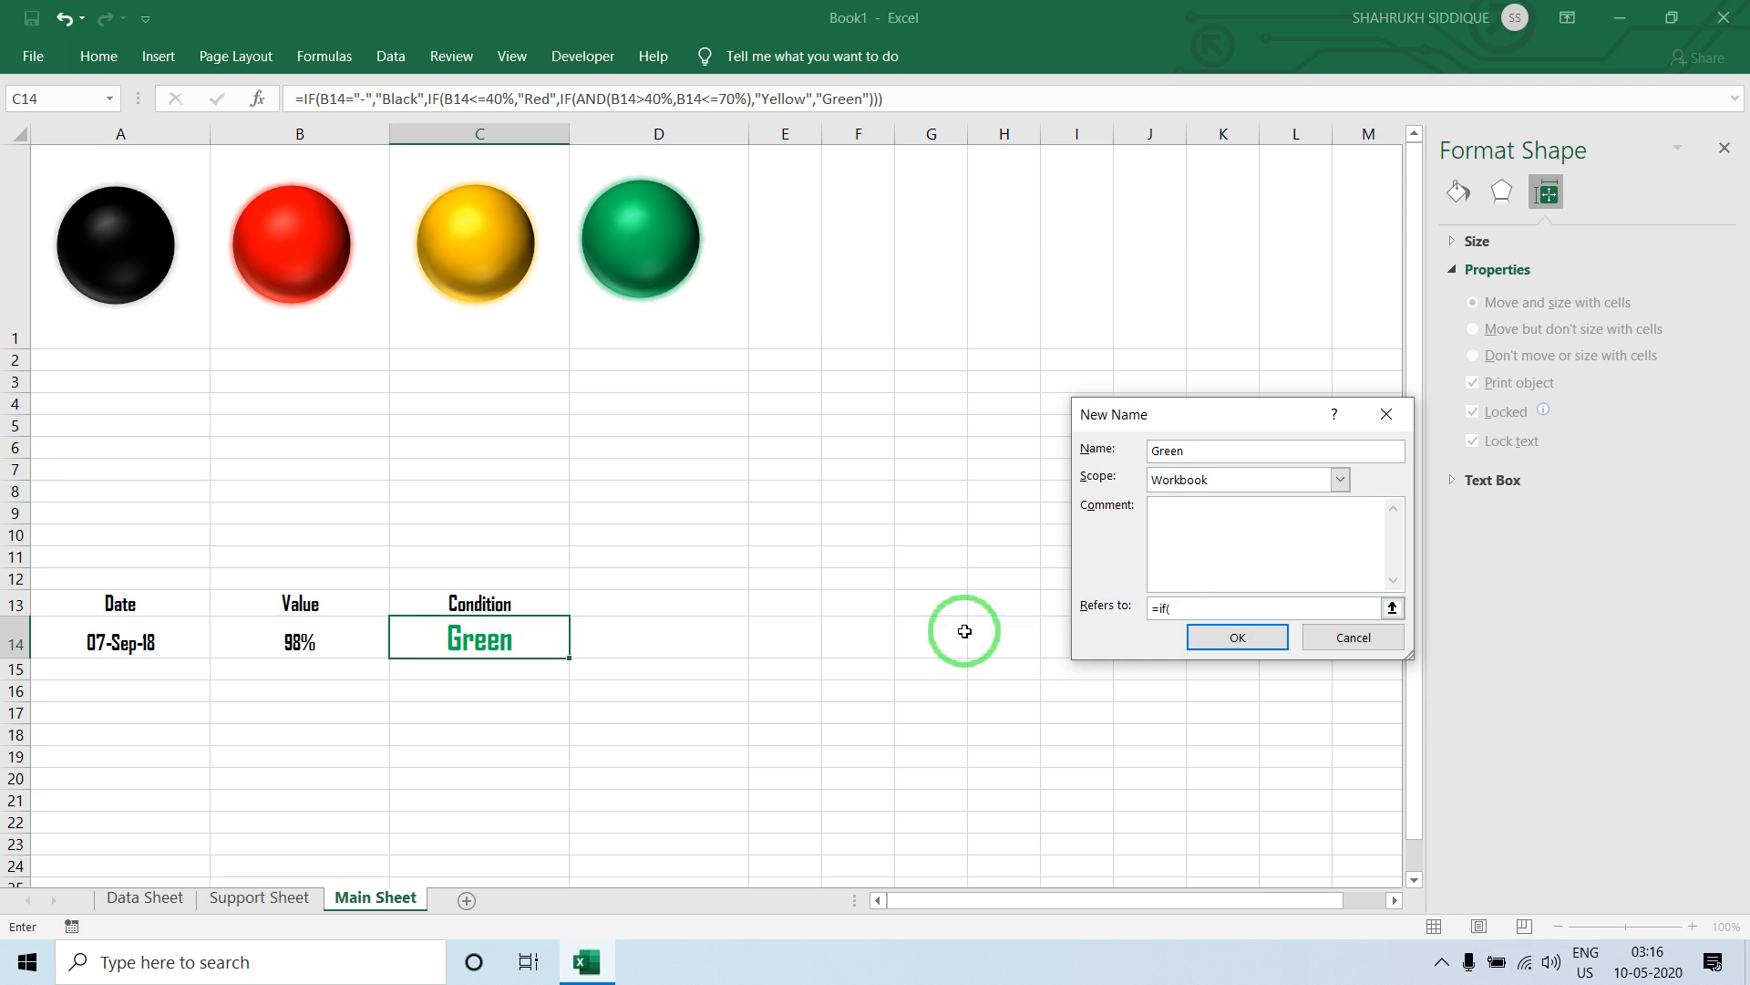
click(357, 641)
text(>70%,)
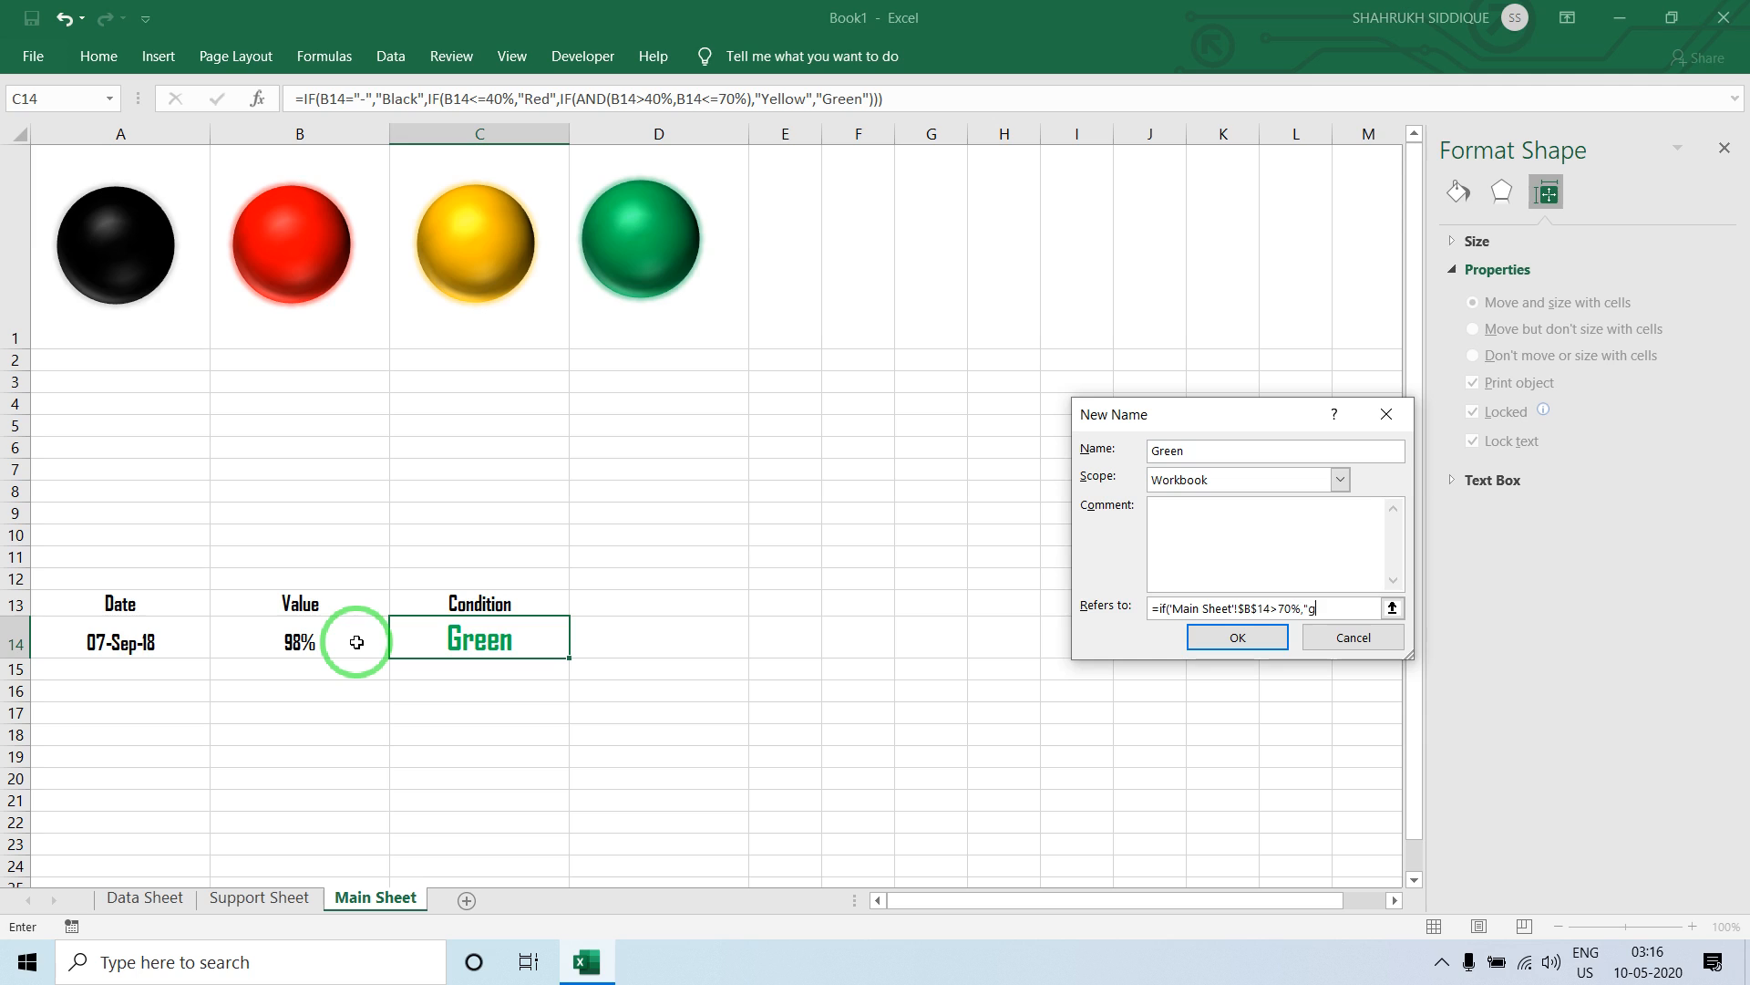
click(653, 331)
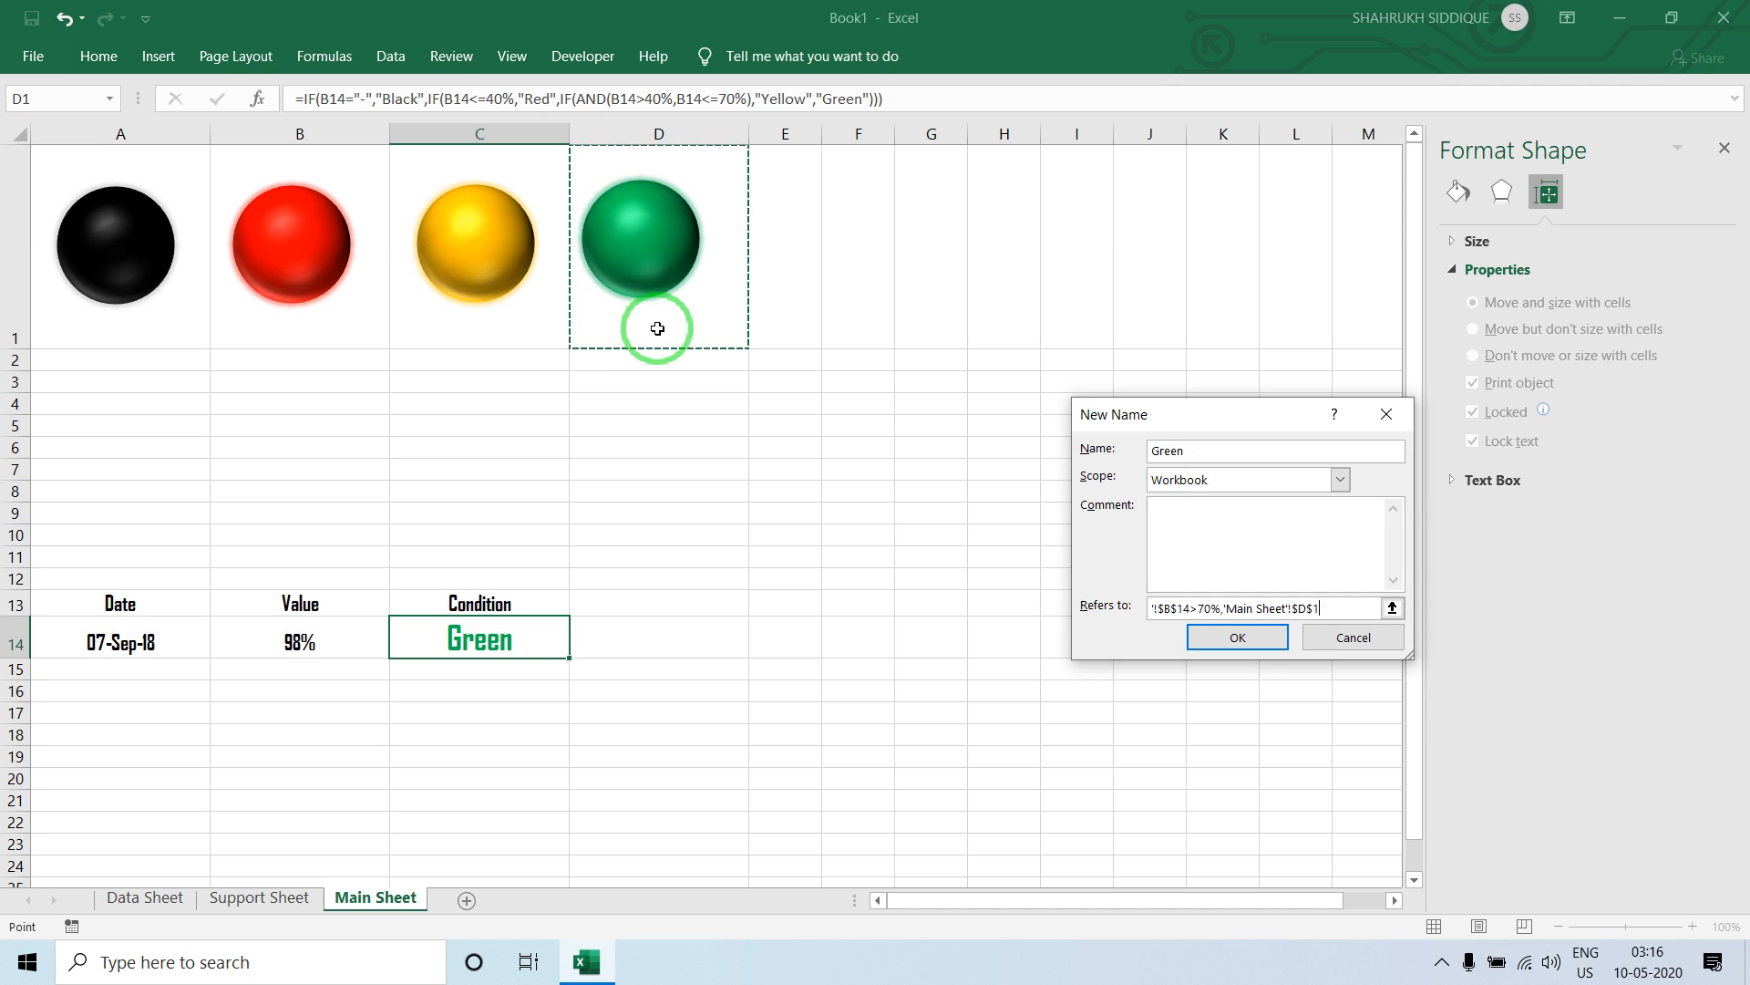
text(,)
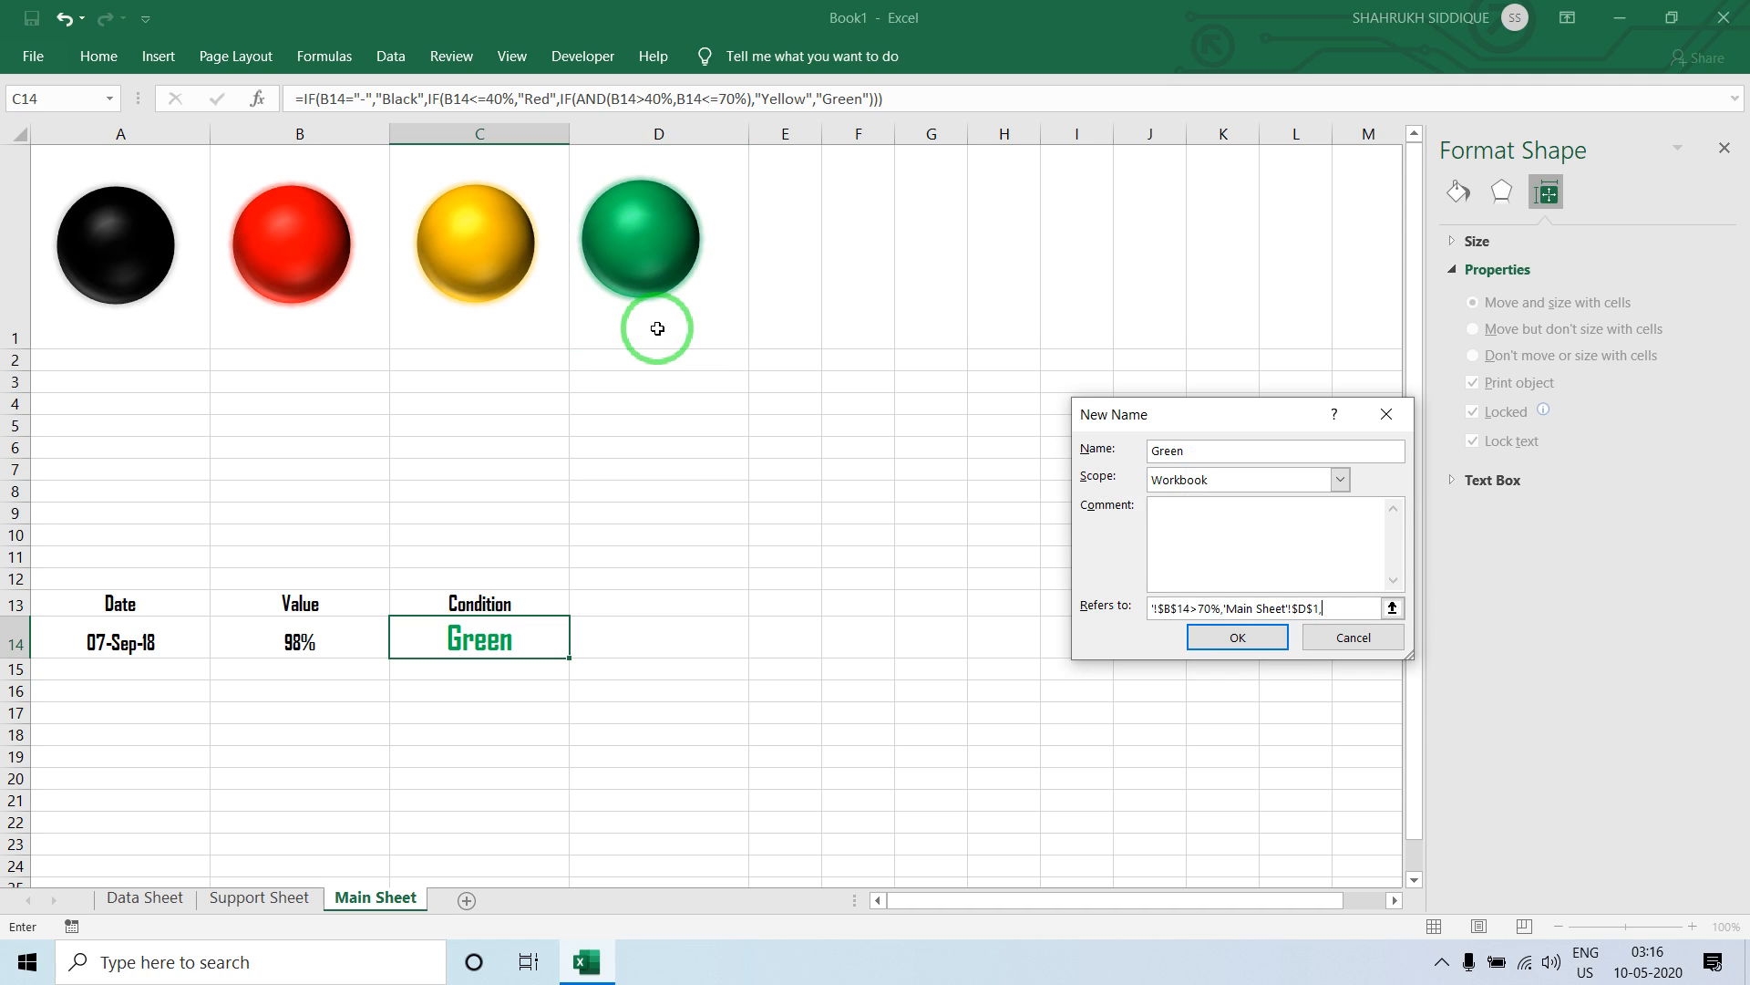
click(217, 268)
click(188, 274)
key(Return)
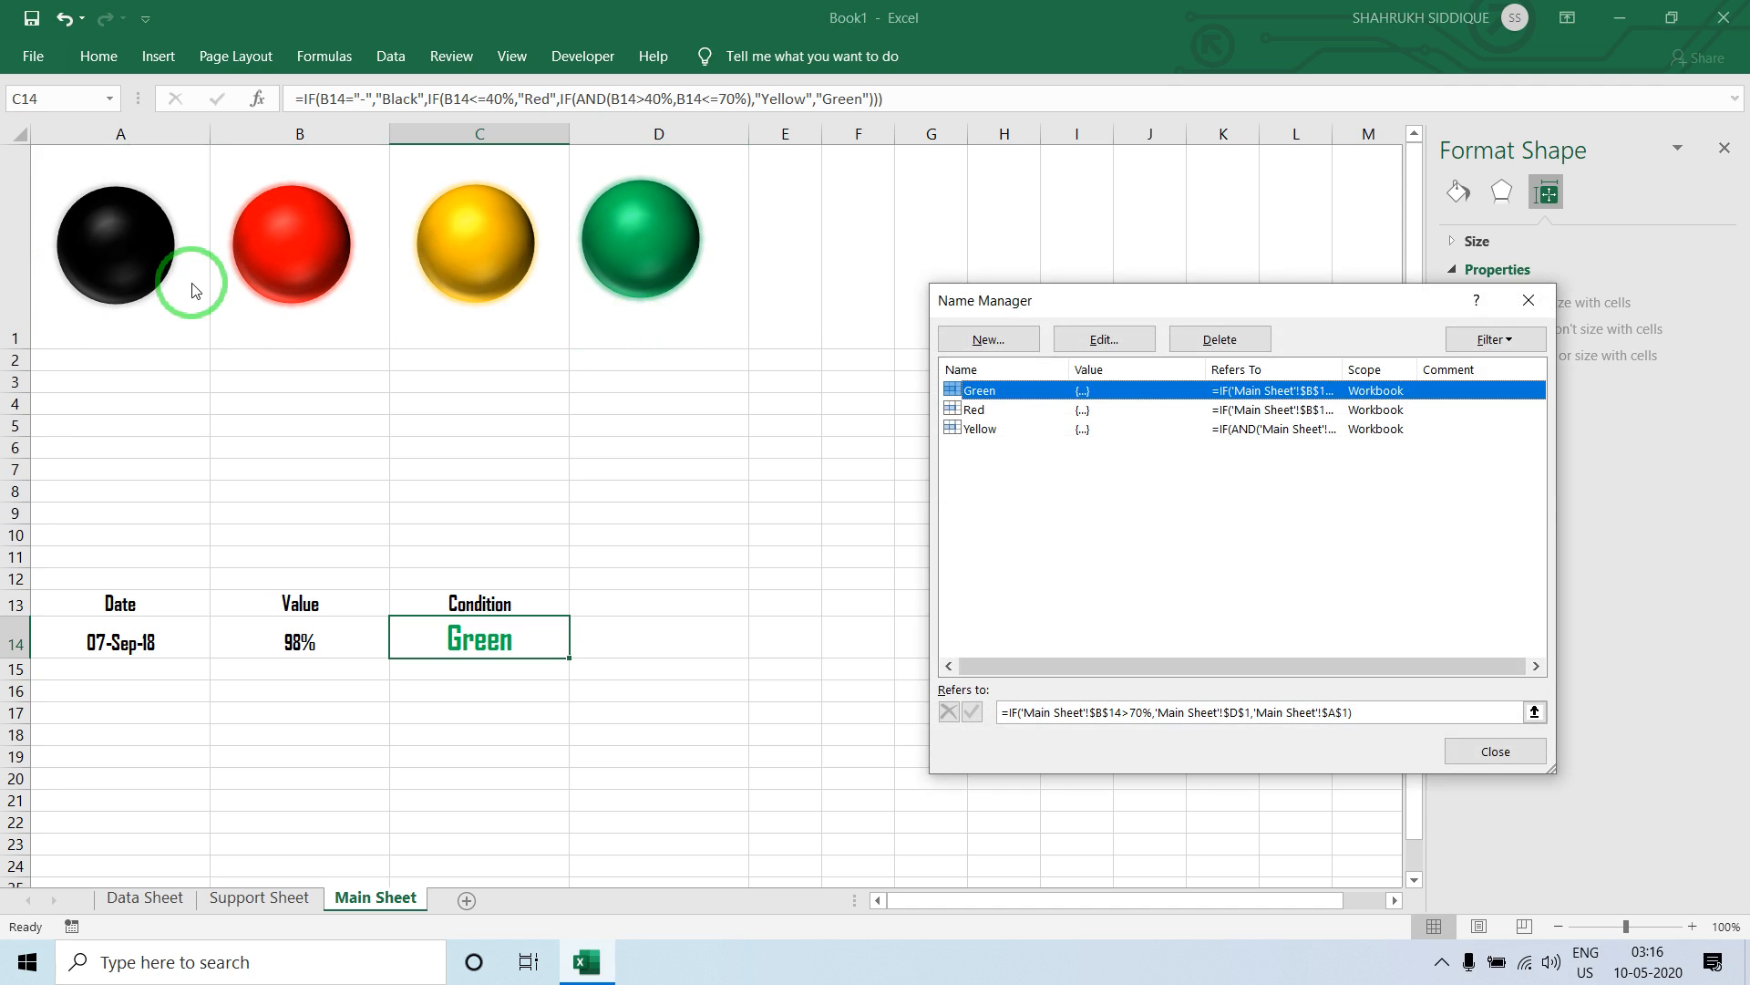
click(1496, 752)
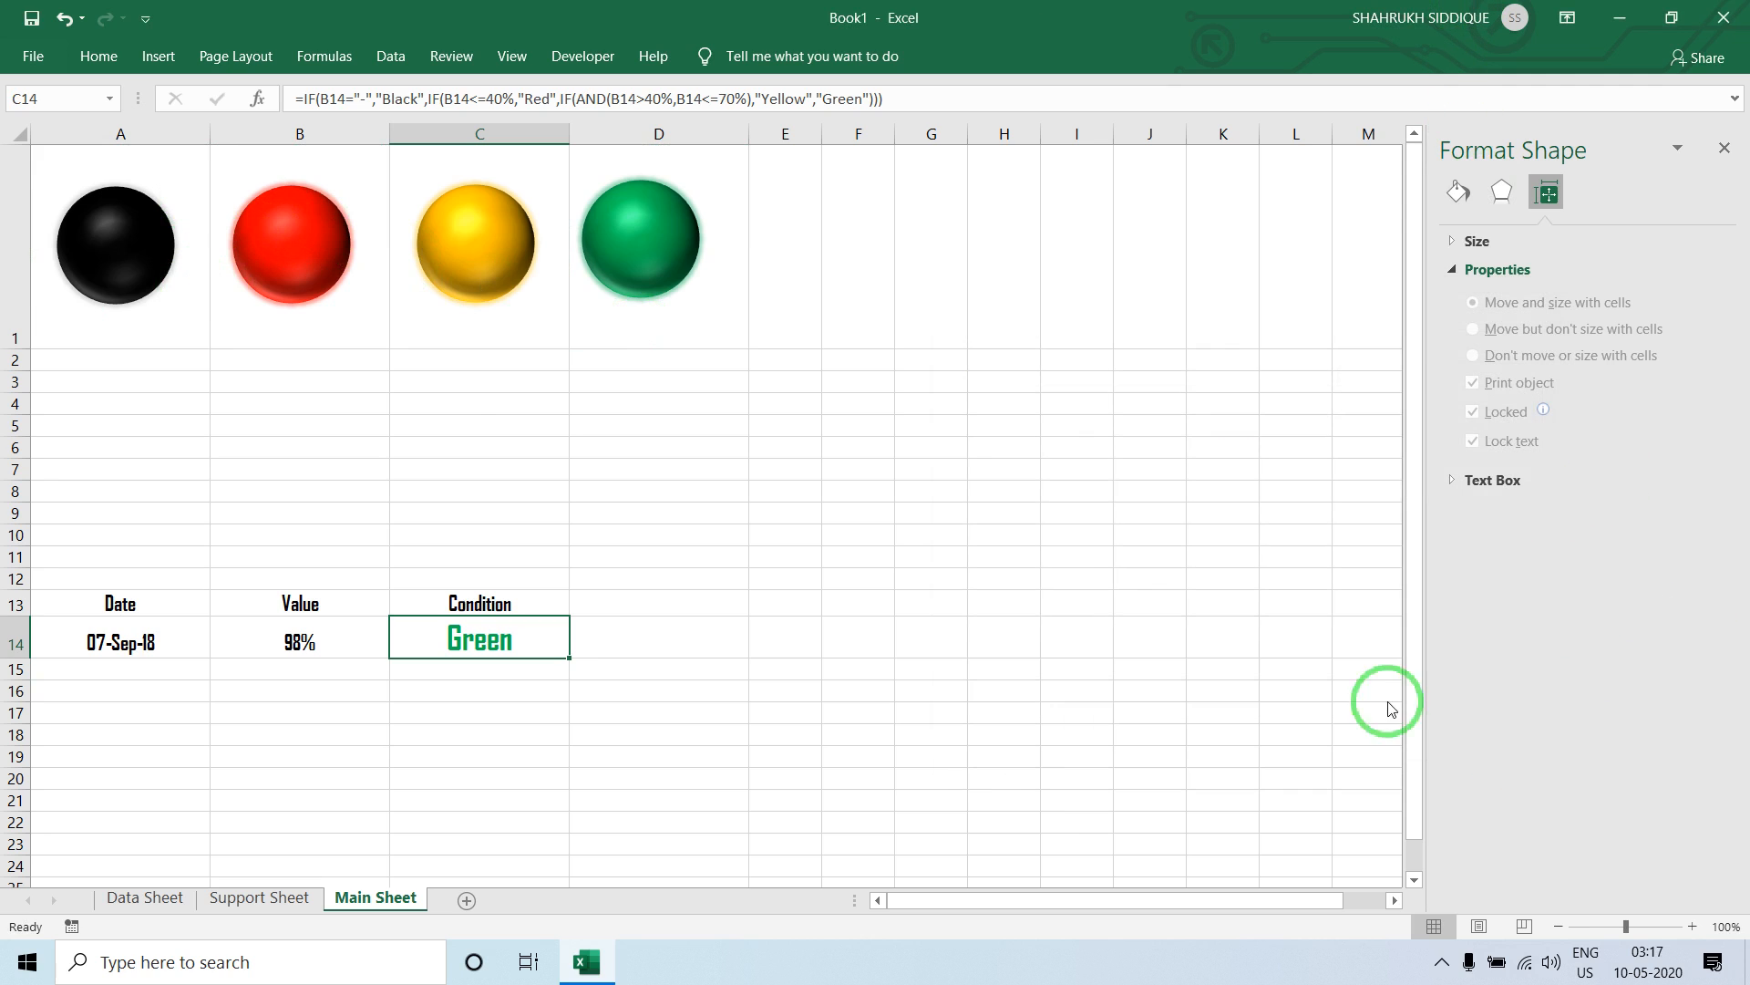
Hide gridlines and row/column headings on Main Sheet
click(195, 195)
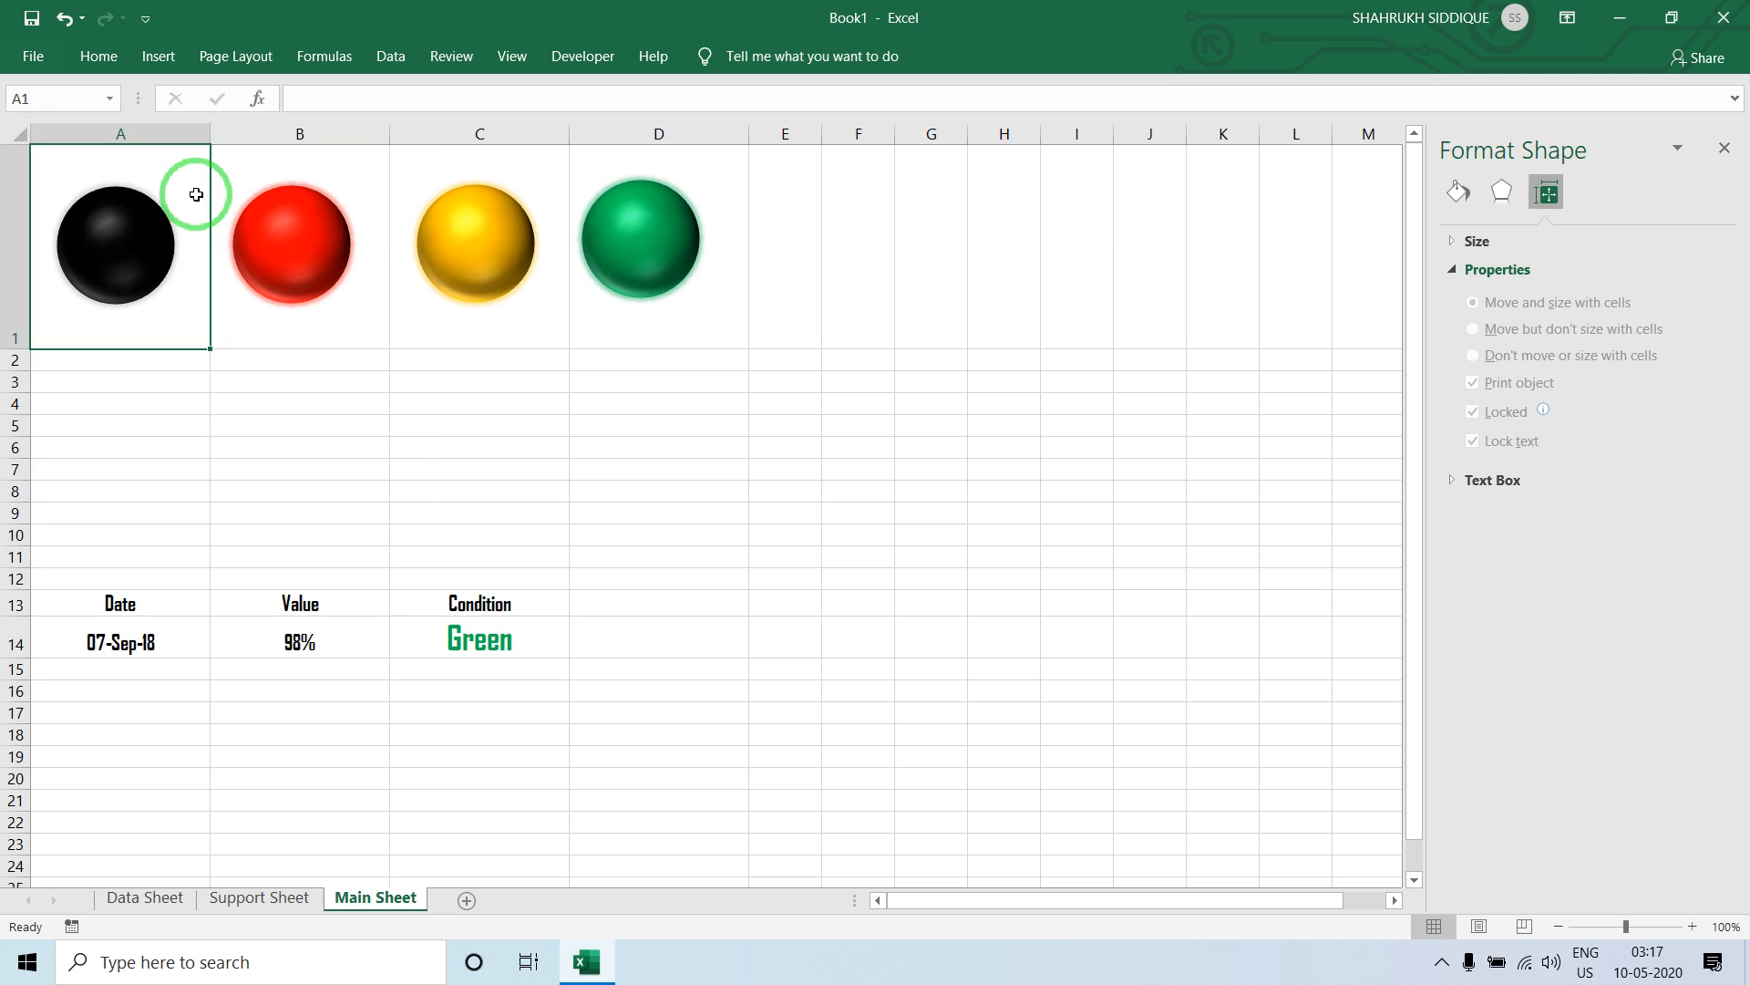
click(512, 59)
click(320, 142)
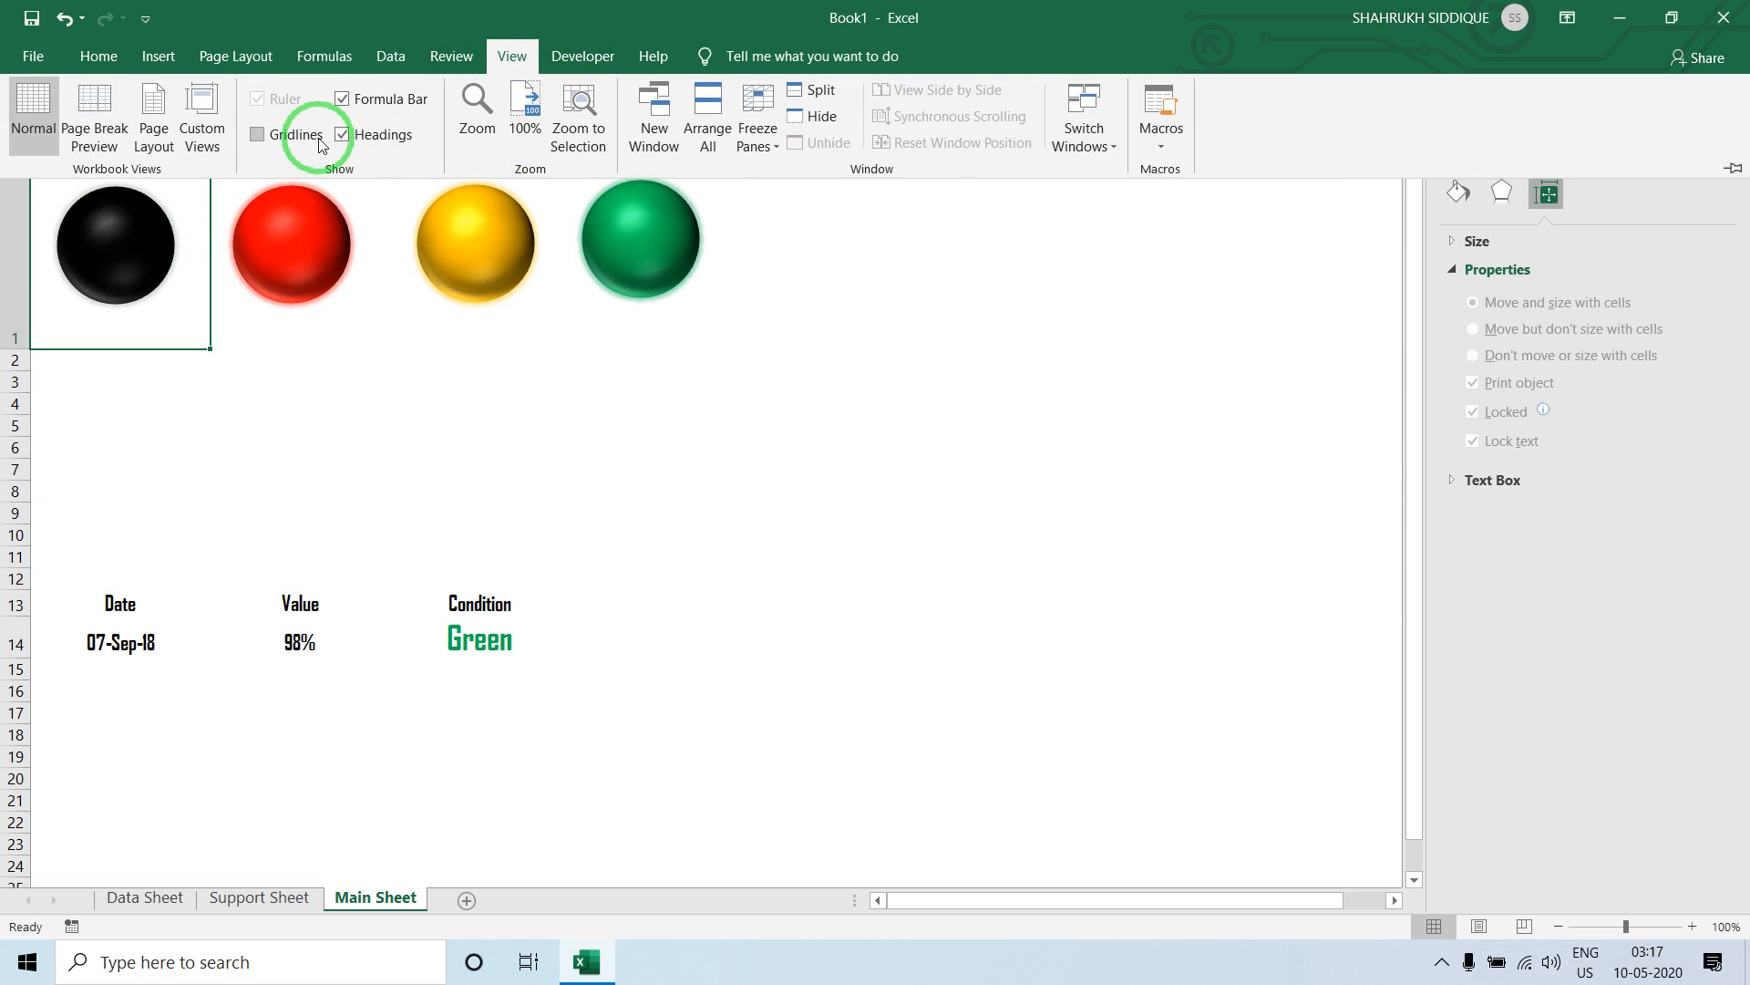
click(363, 139)
click(414, 408)
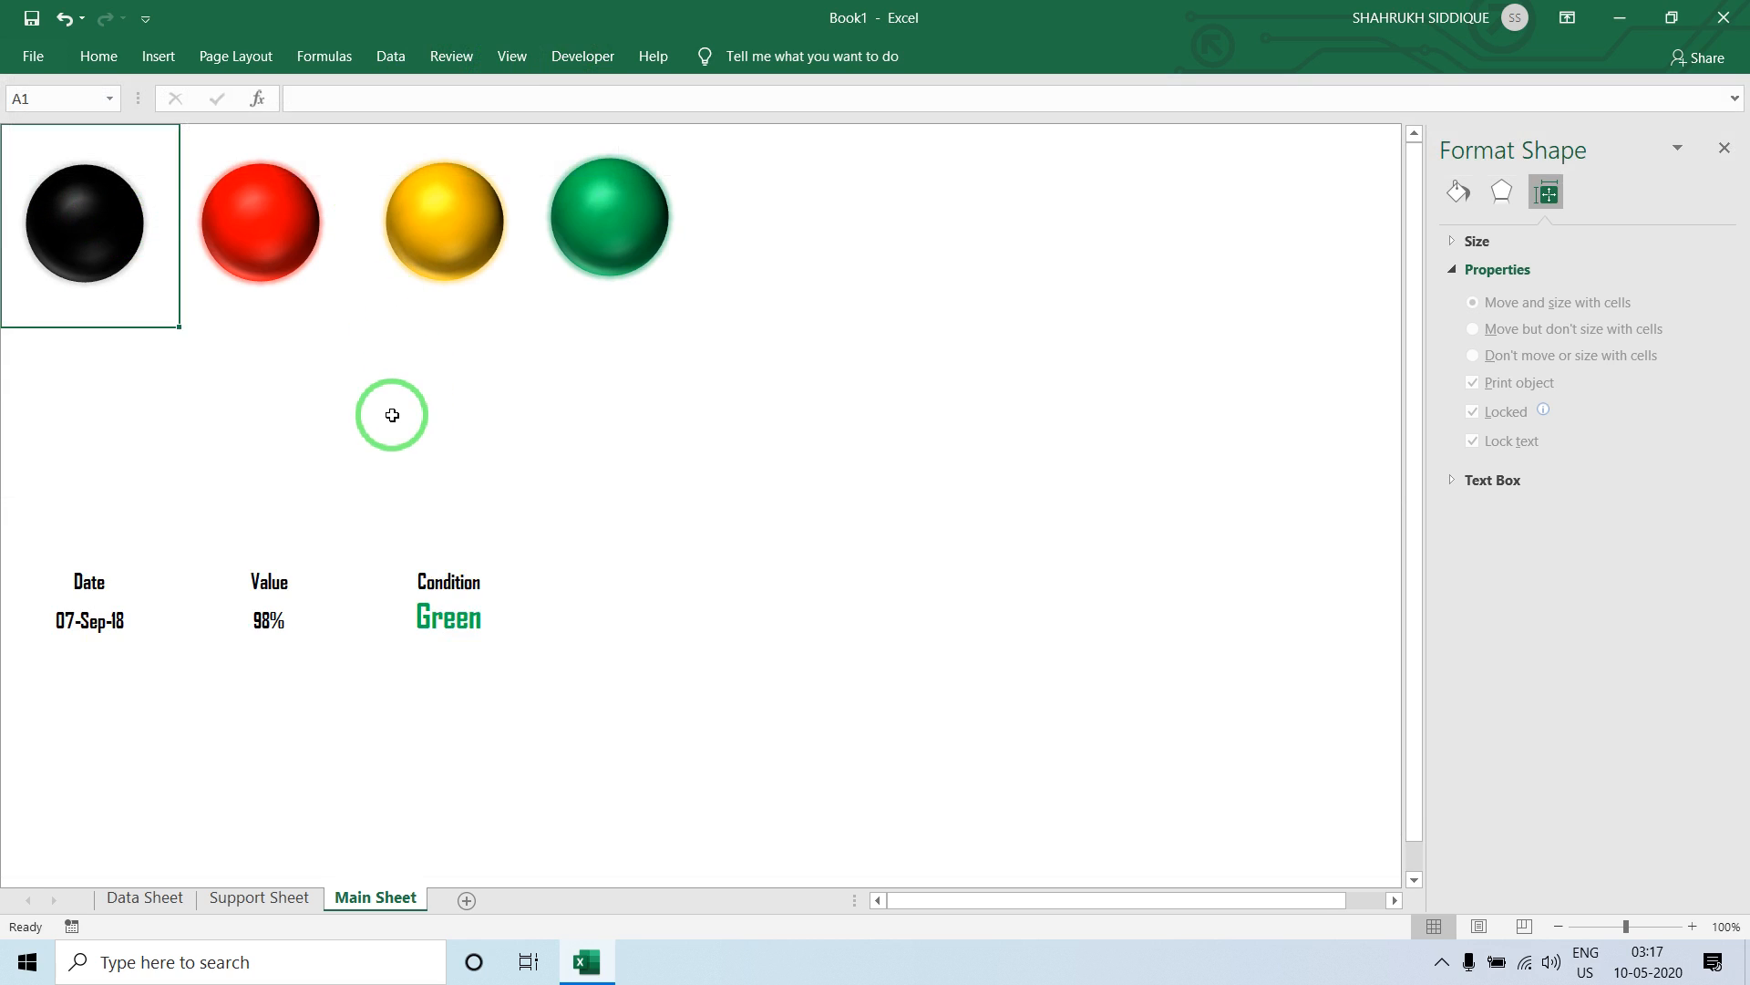
click(390, 412)
Paste Main Sheet's A1 black ball onto Support Sheet as a linked picture
click(143, 304)
key(ctrl+c)
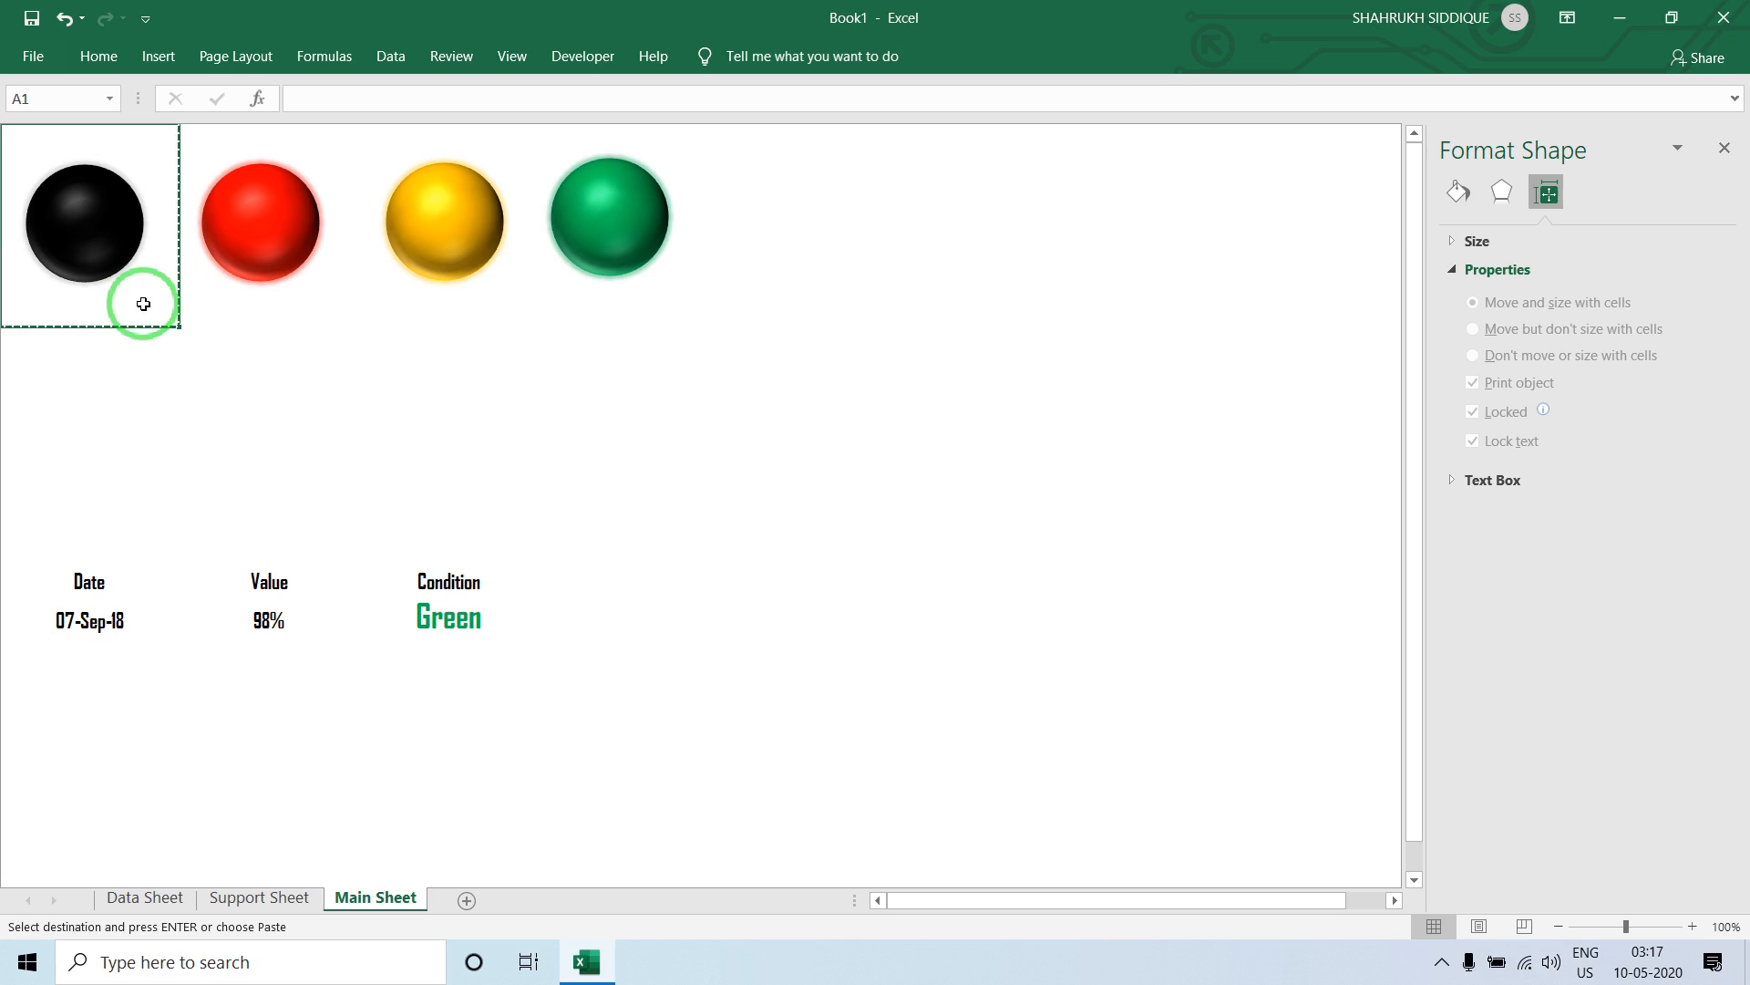
click(259, 897)
click(282, 391)
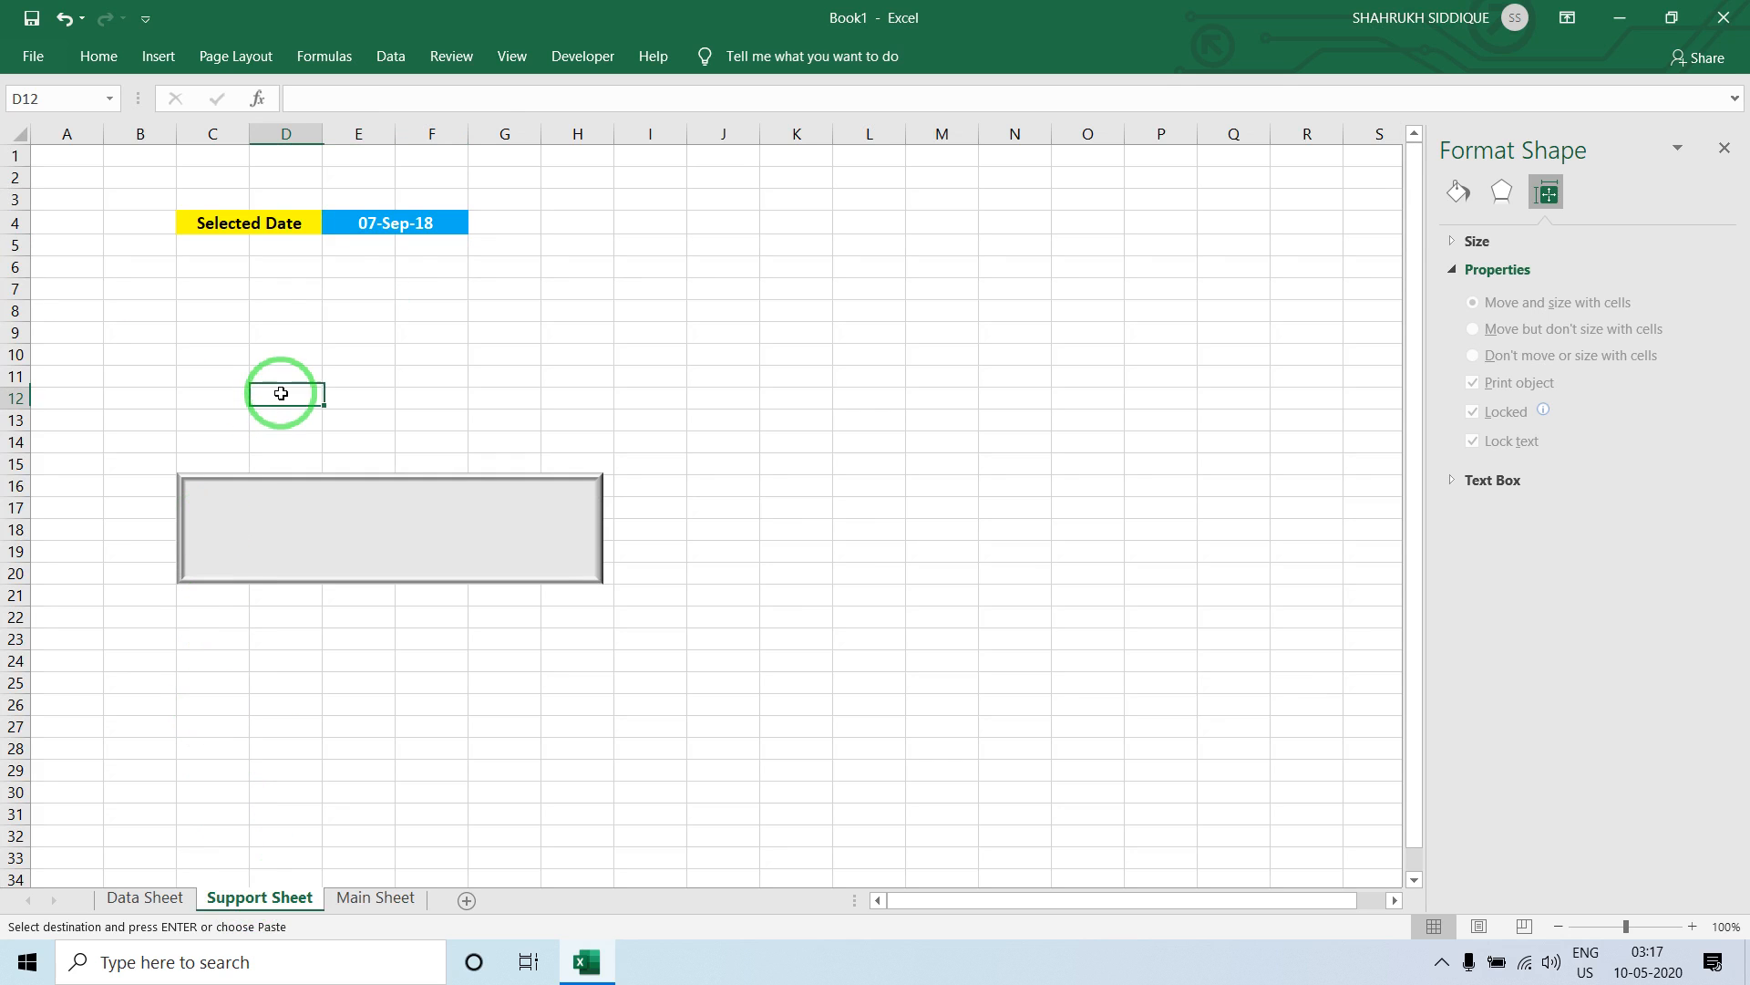
right_click(288, 311)
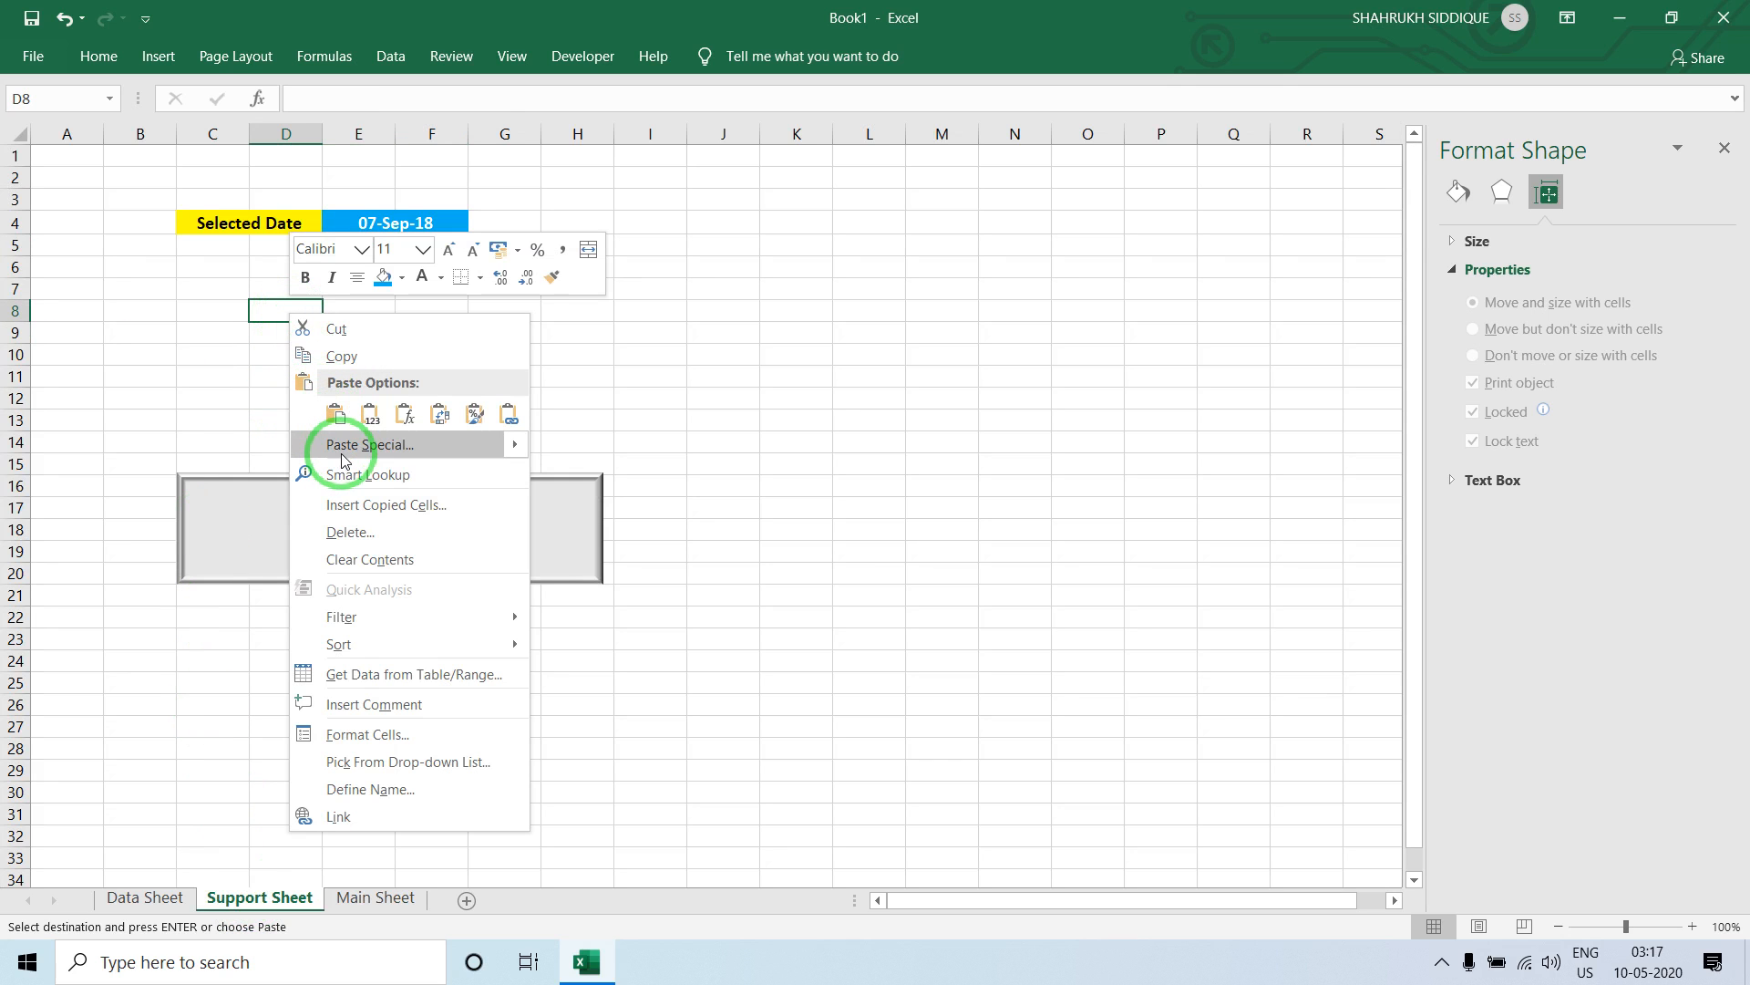
mouse_move(492, 444)
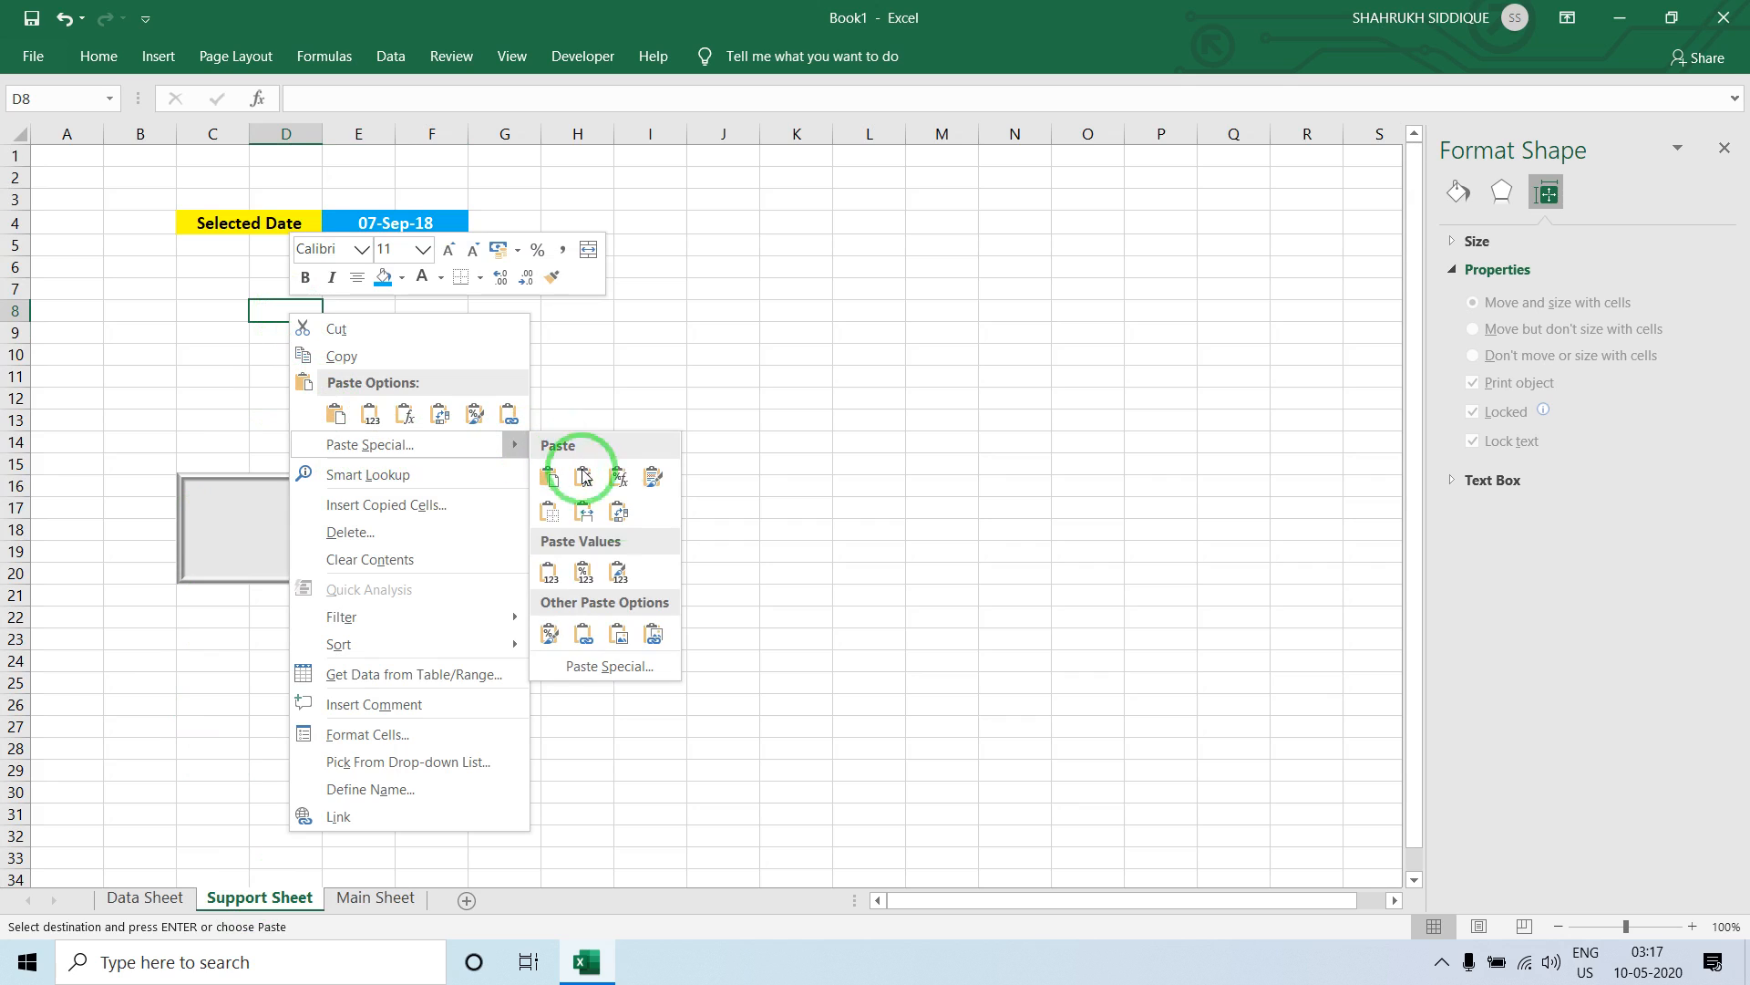
click(652, 635)
Shrink the ball picture and place it at the left end of the grey box
click(655, 406)
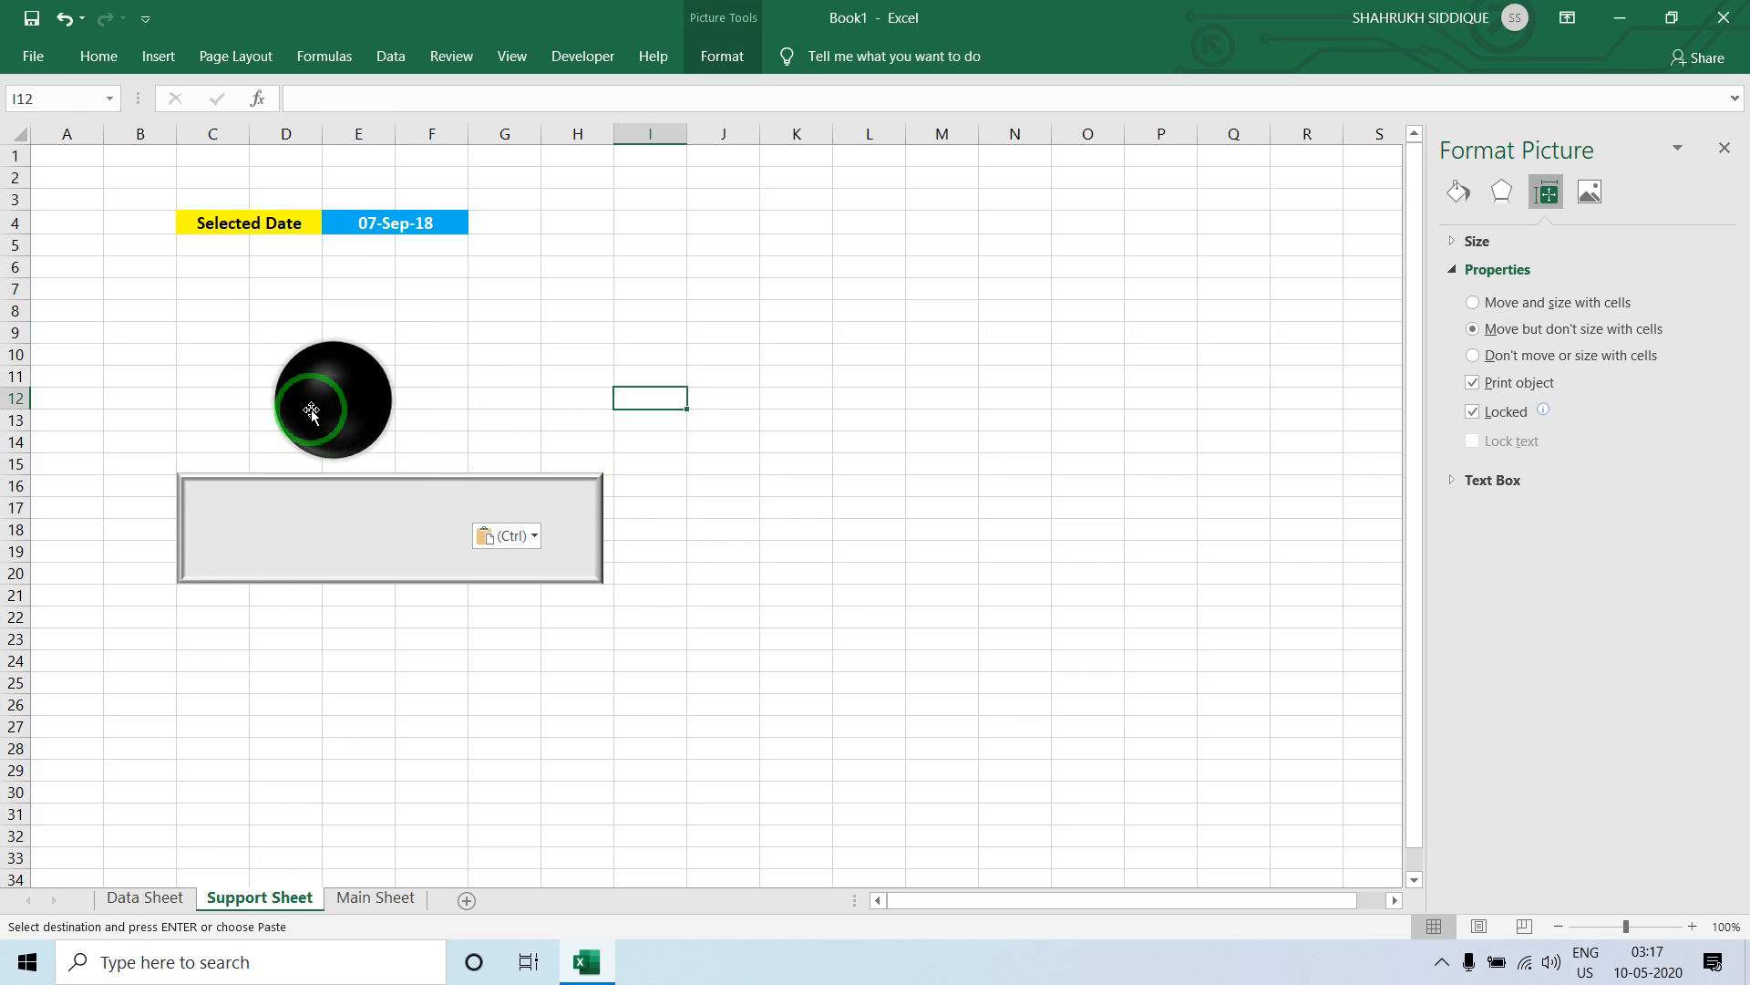
click(334, 374)
drag(382, 298, 291, 430)
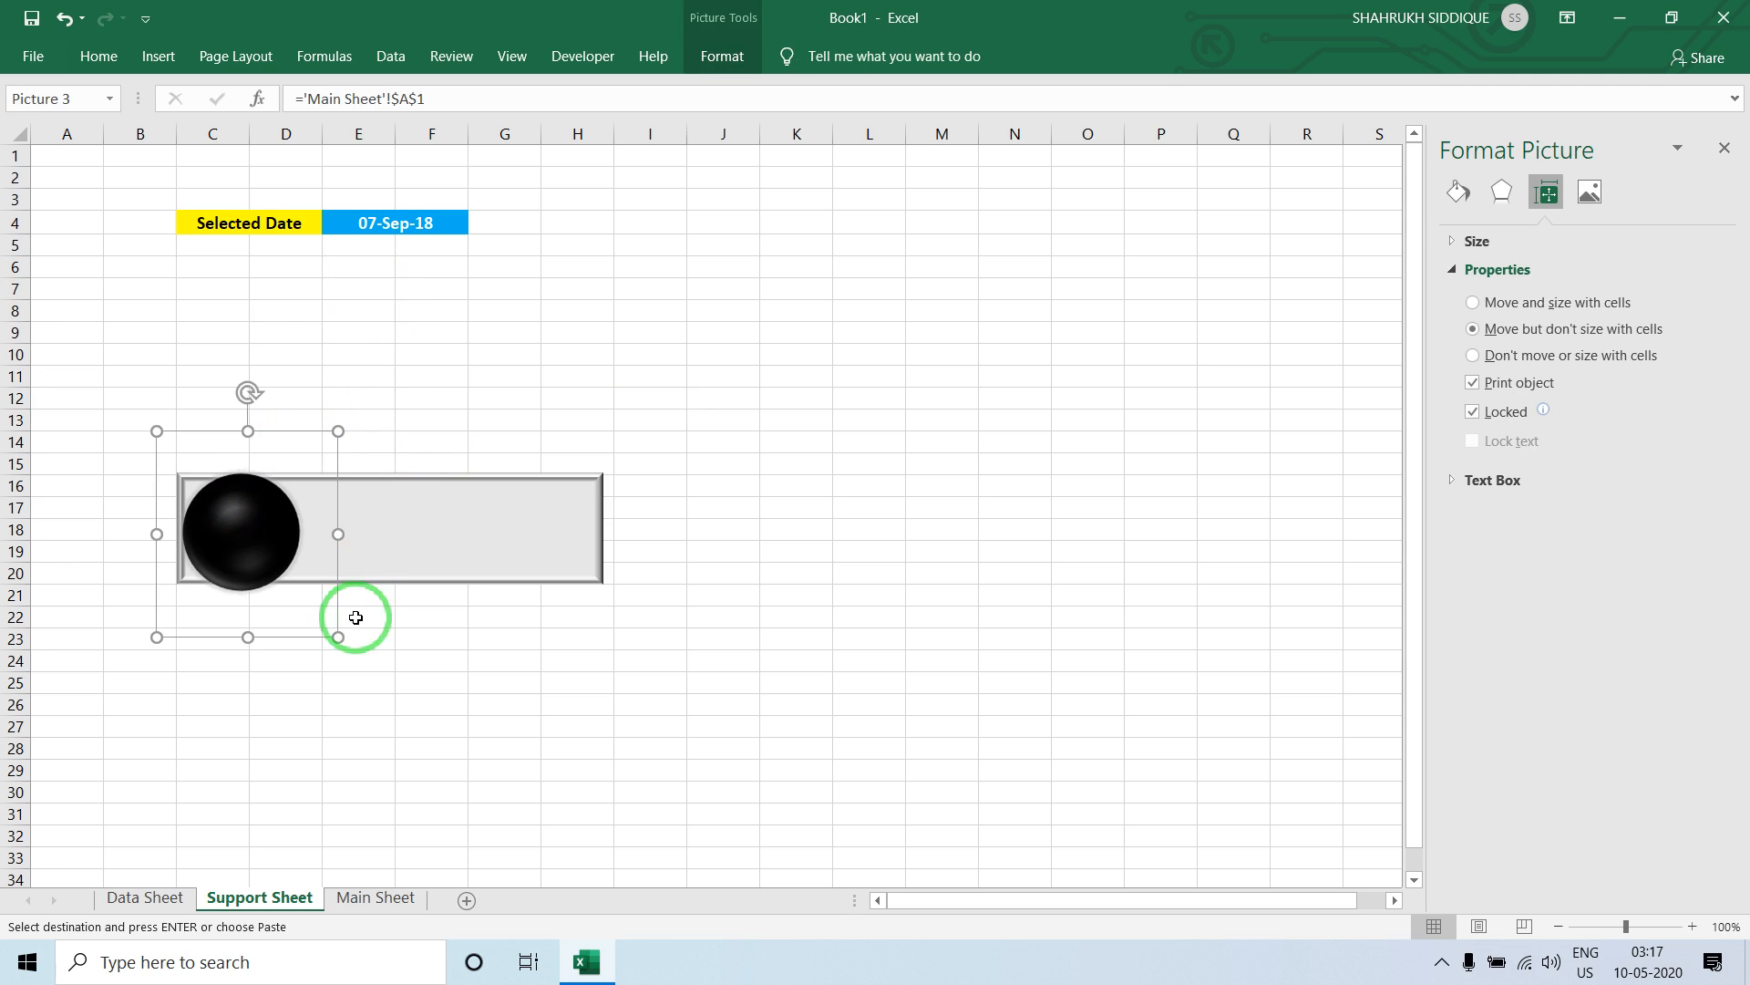
drag(338, 637, 309, 608)
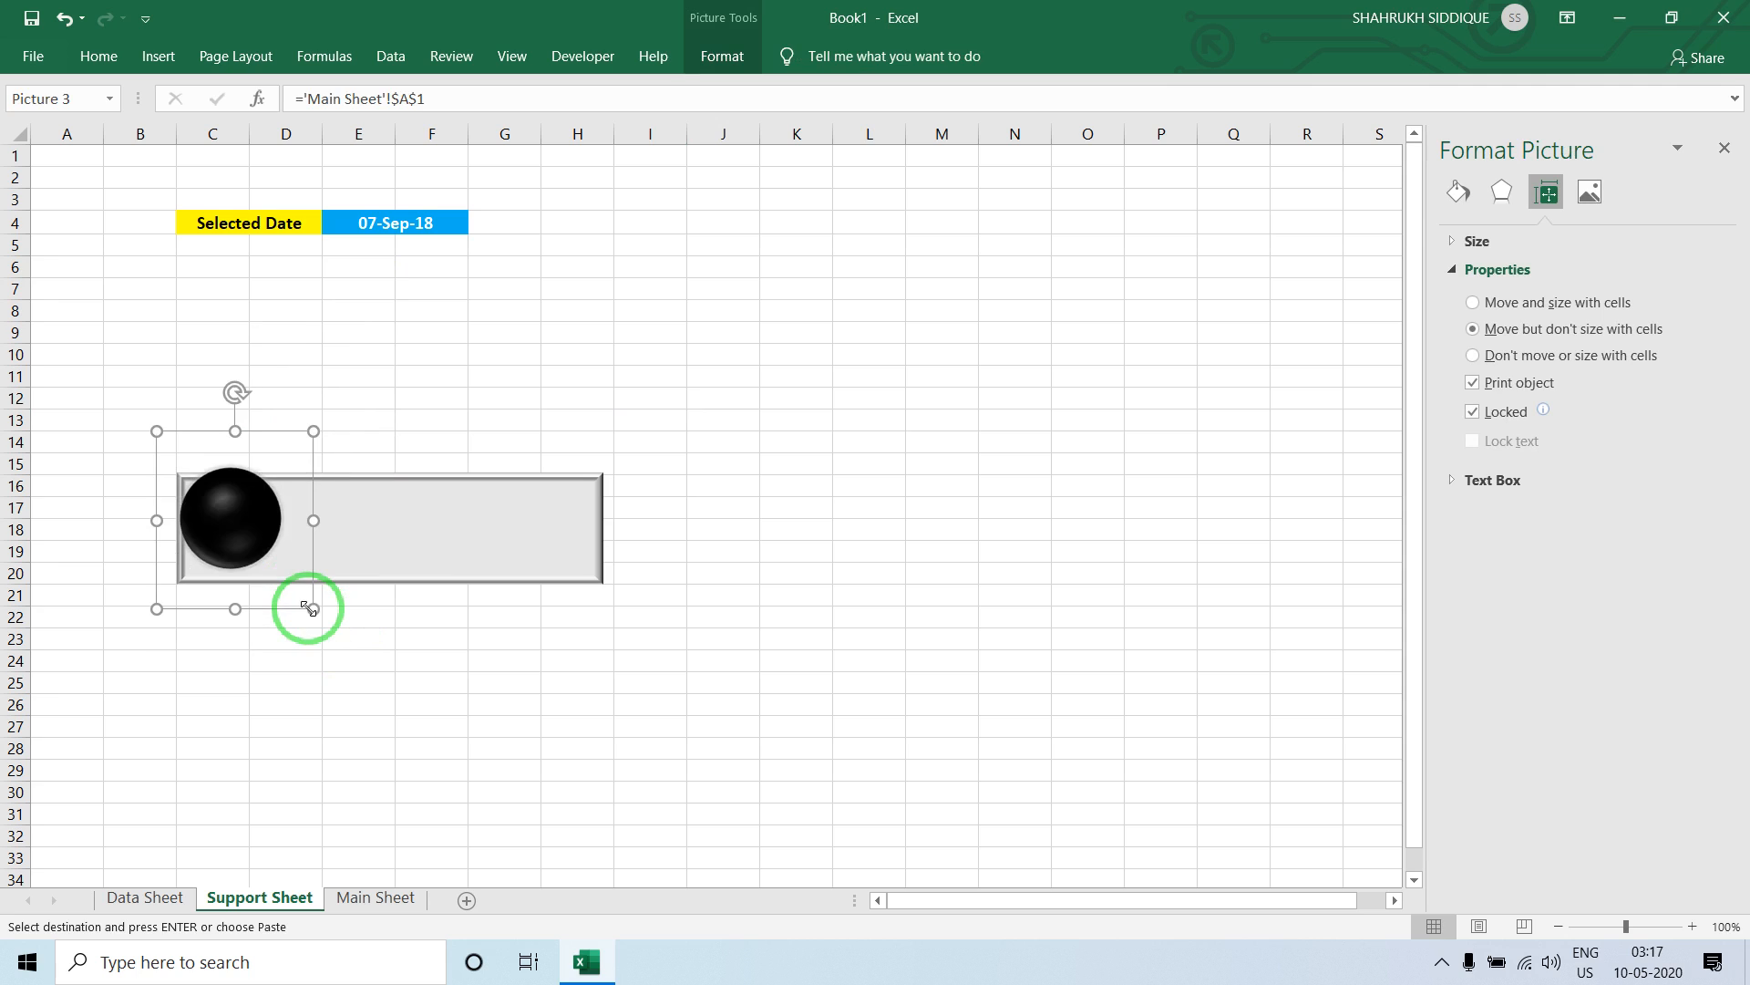
drag(273, 433, 290, 450)
drag(327, 625, 282, 559)
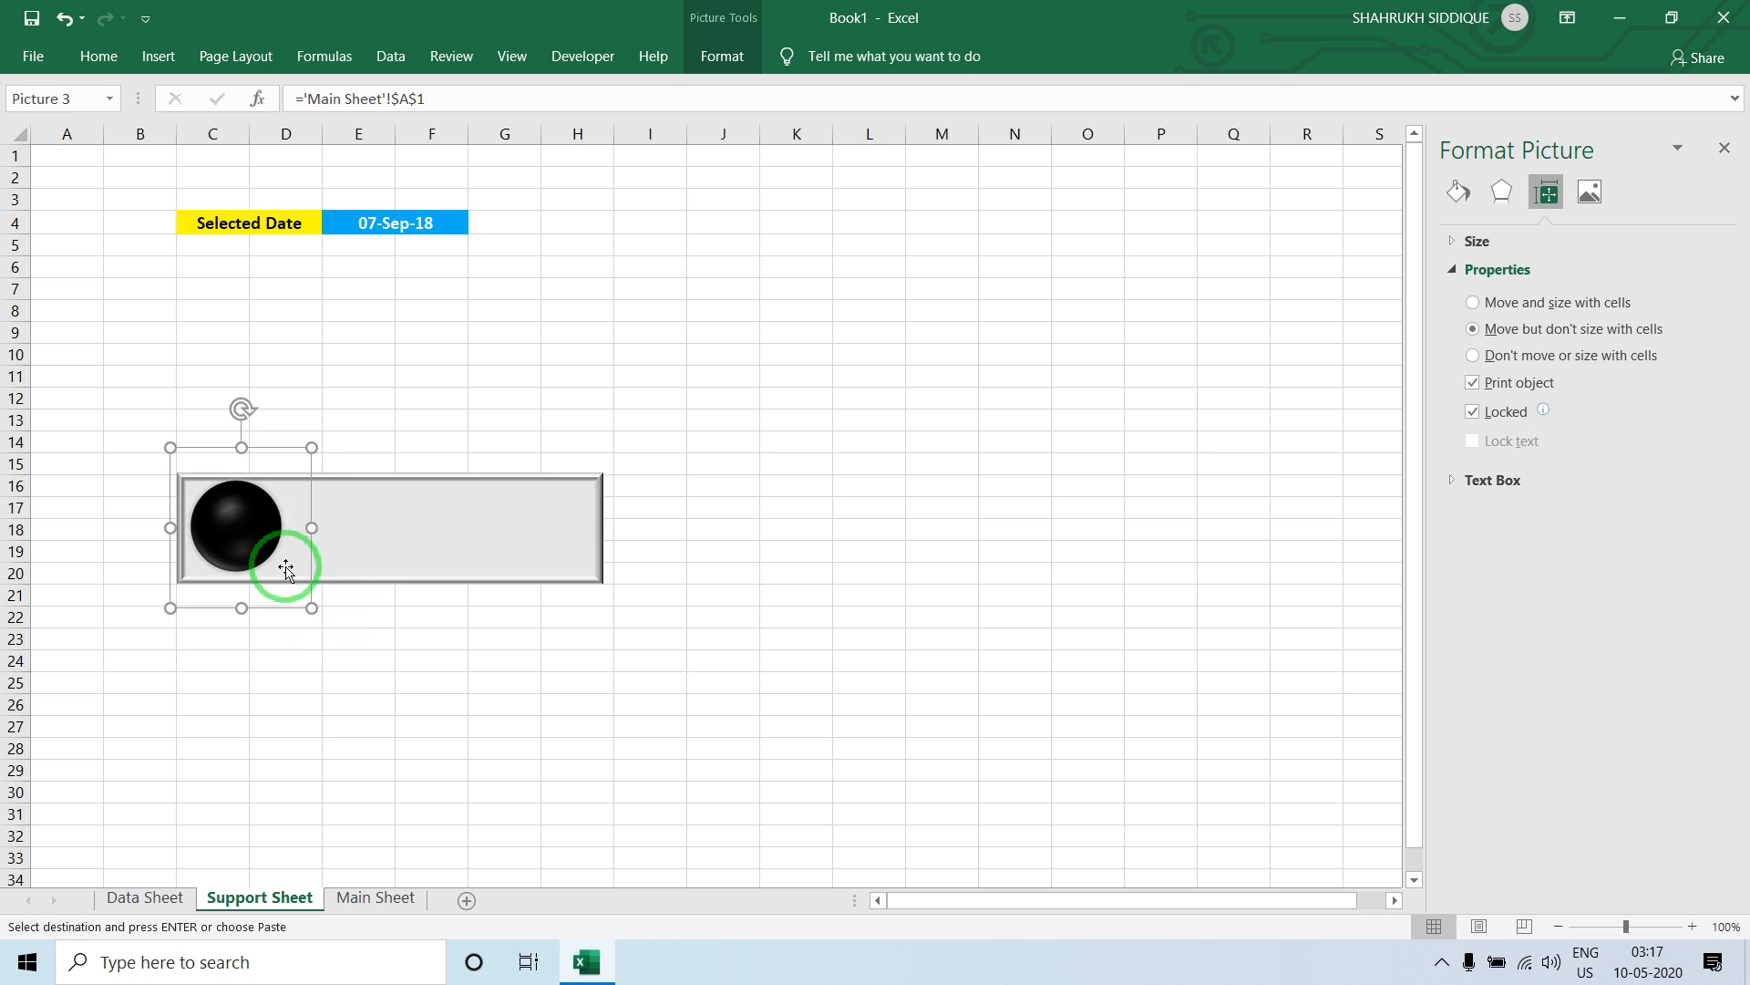
Resize the grey box around the ball and enlarge the ball to fill it
click(402, 532)
click(590, 375)
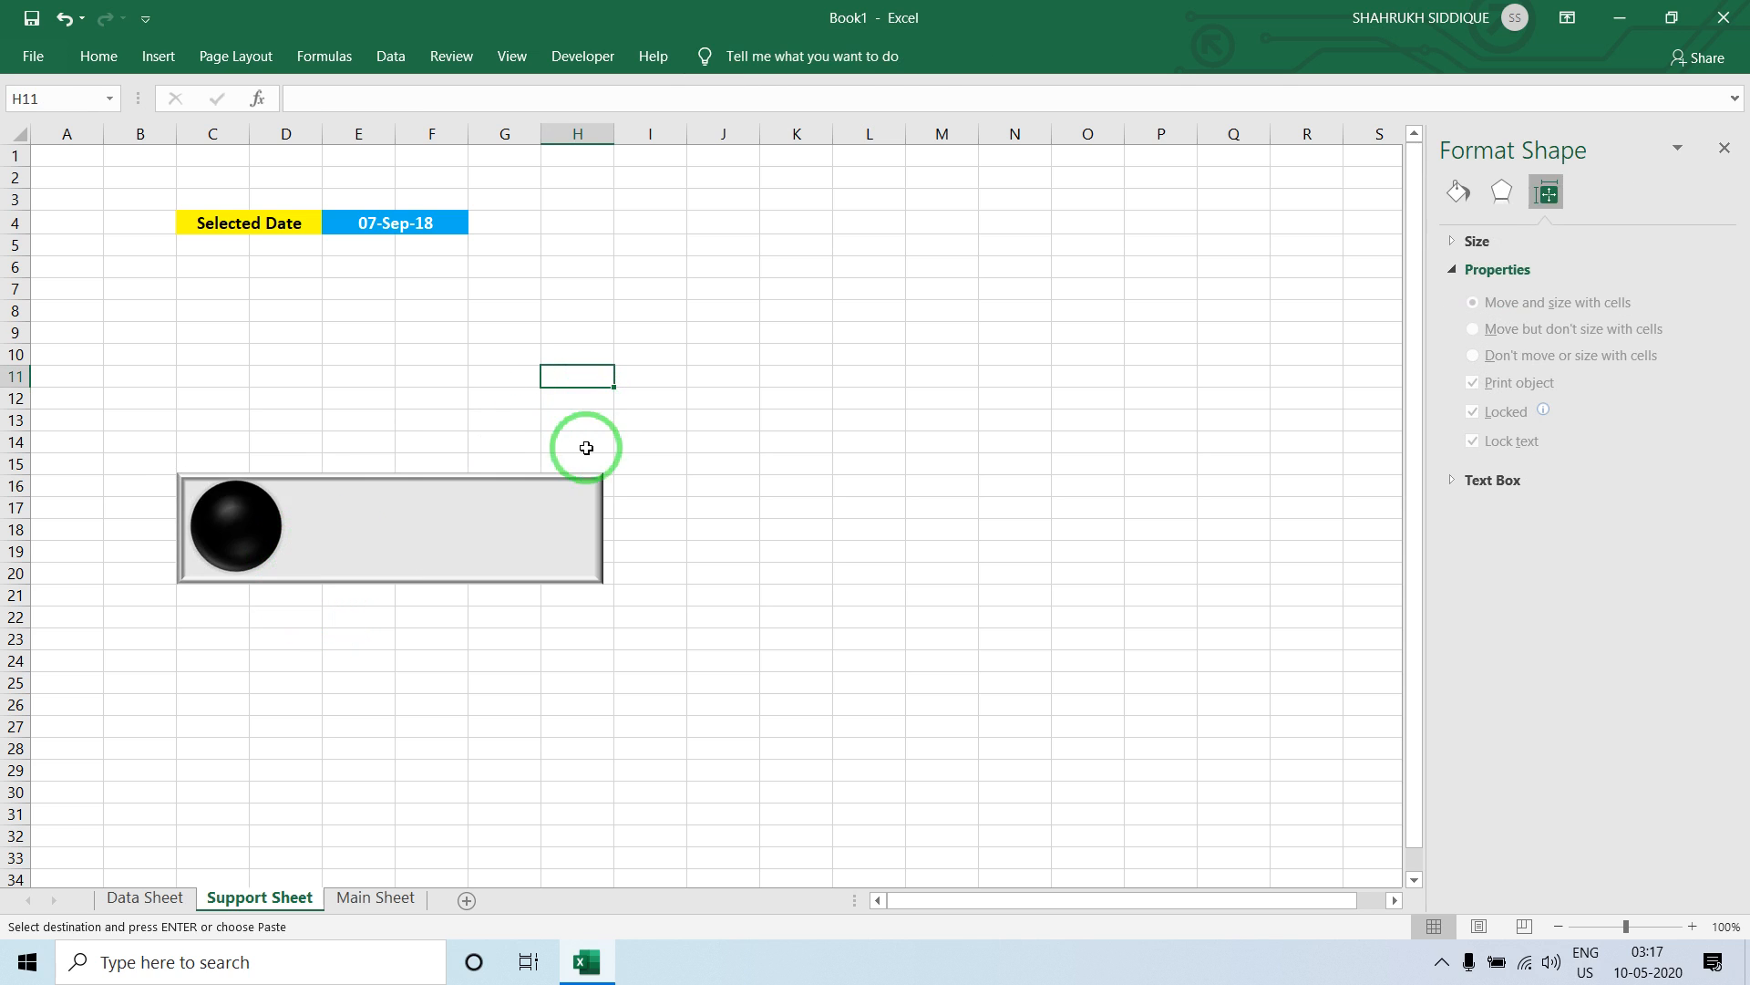
click(422, 489)
drag(599, 476, 605, 465)
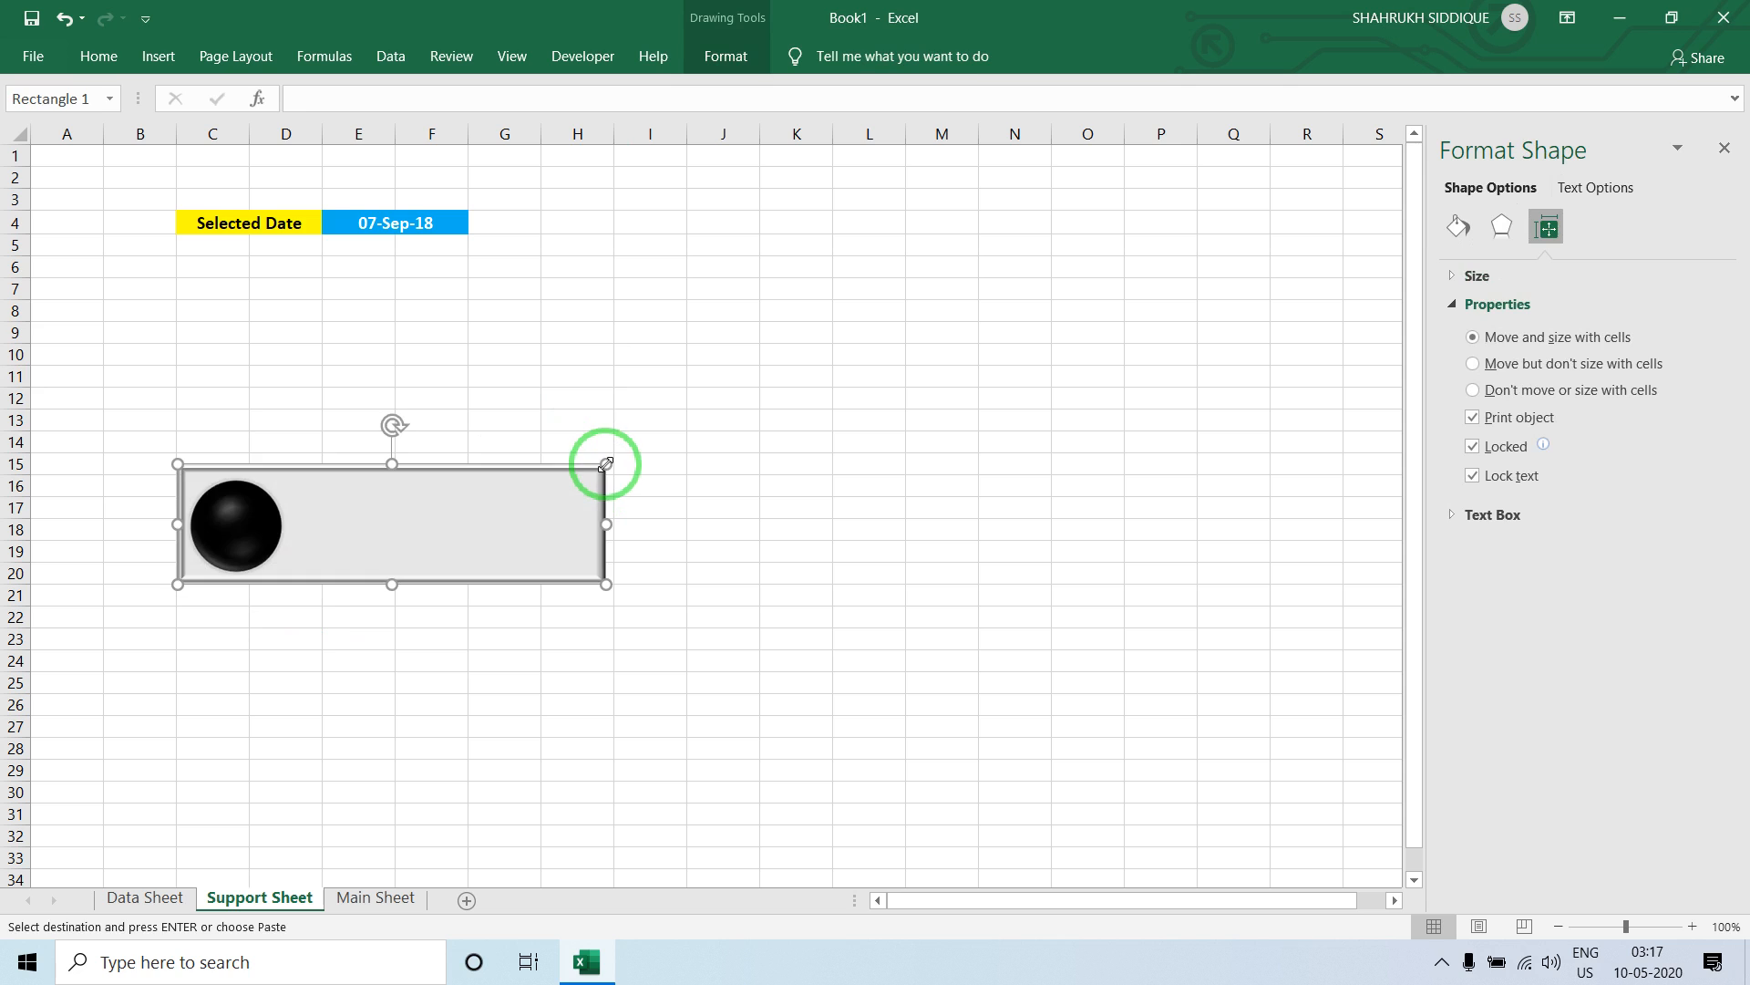
click(677, 412)
click(275, 524)
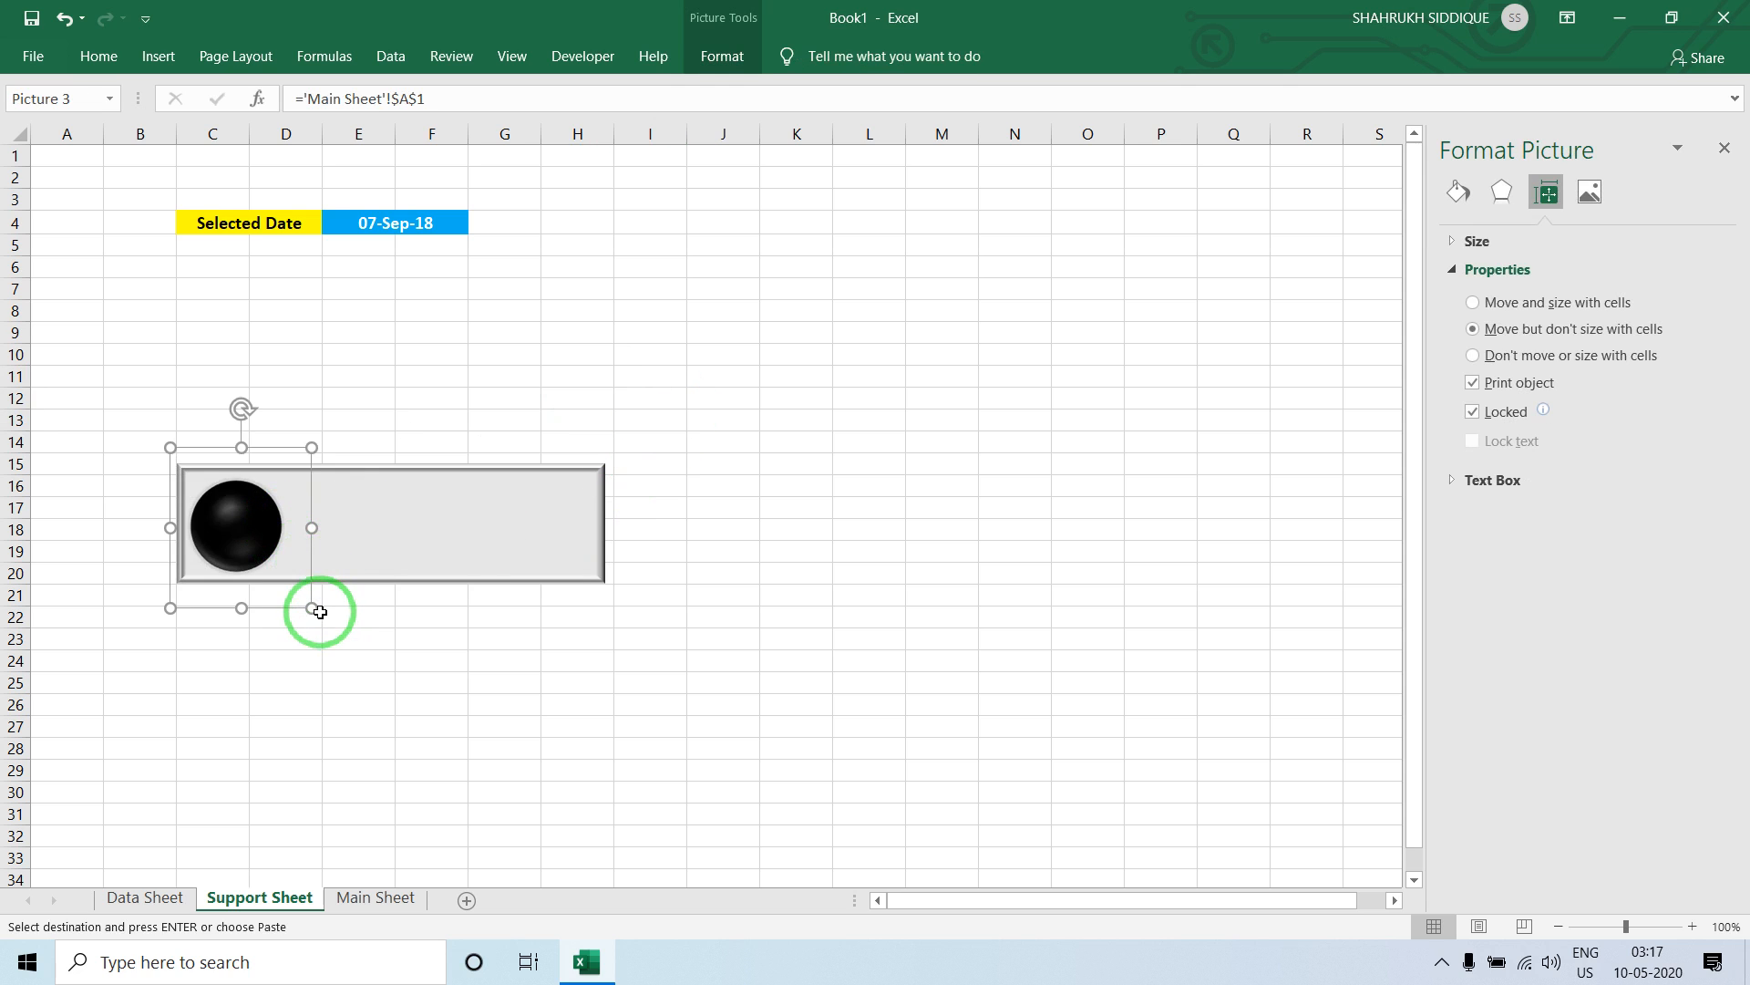
drag(311, 608, 333, 625)
drag(275, 538, 517, 498)
Paste copies of the ball so three balls sit evenly across the box
key(ctrl+v)
key(ctrl+v)
drag(604, 294, 618, 291)
drag(356, 498, 364, 499)
click(738, 359)
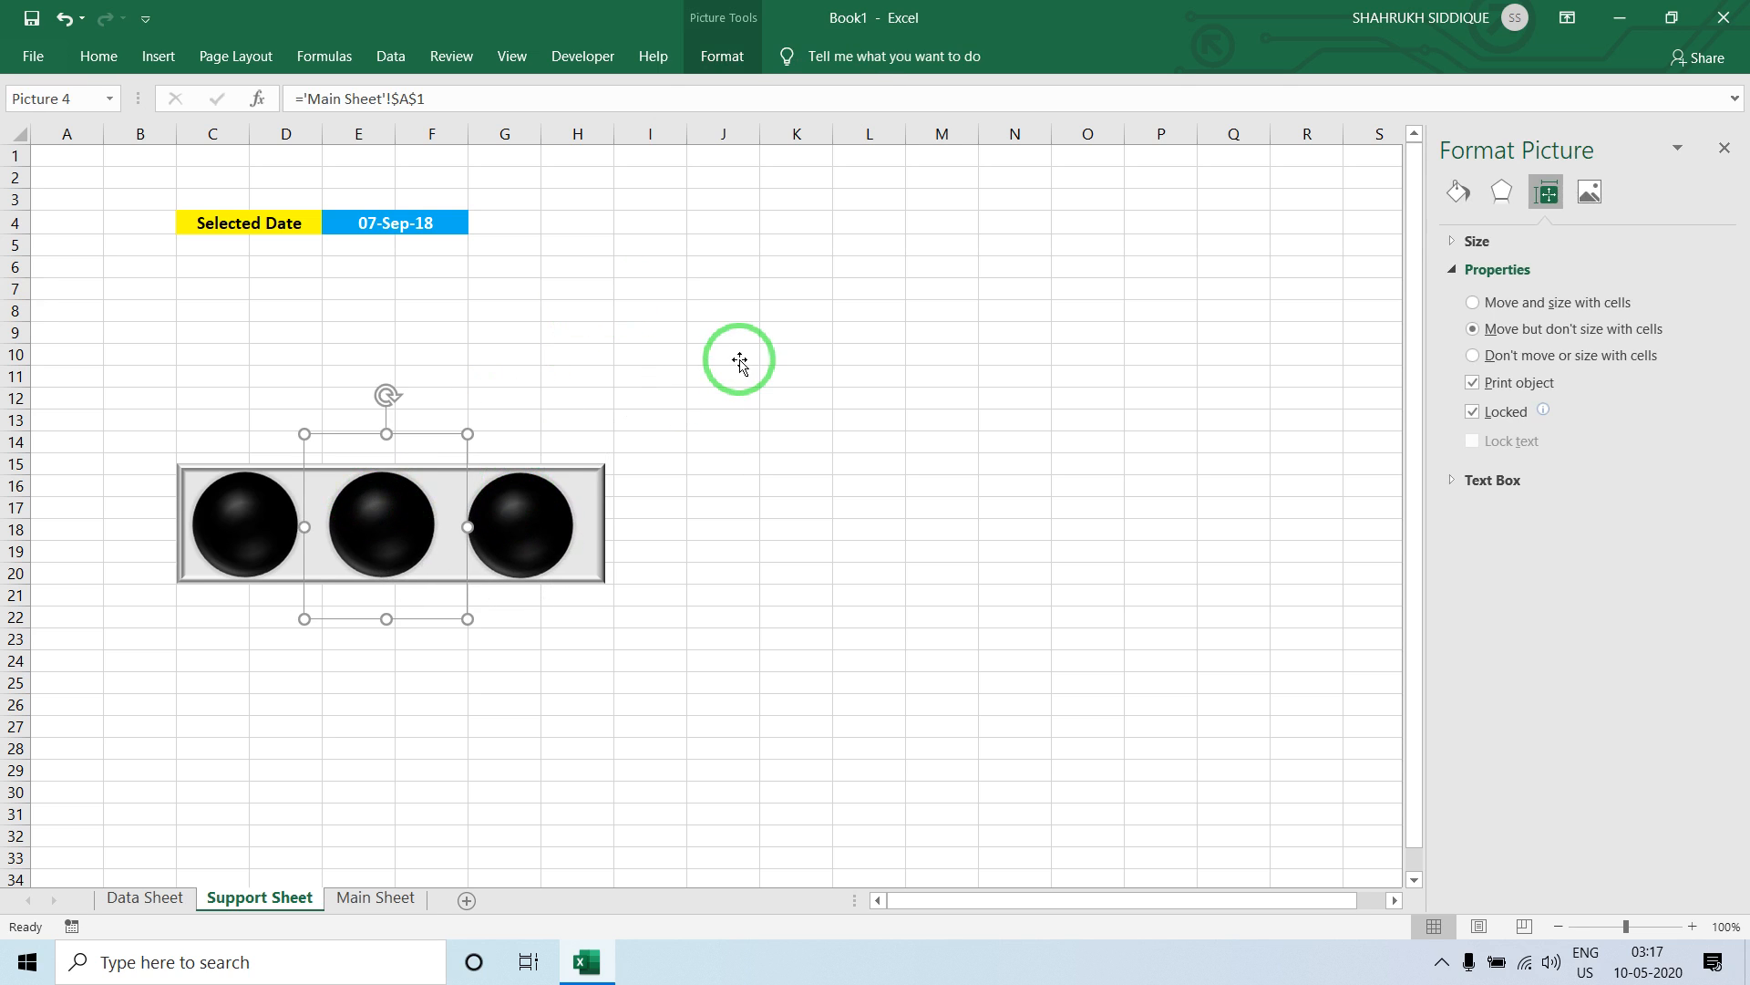
click(234, 520)
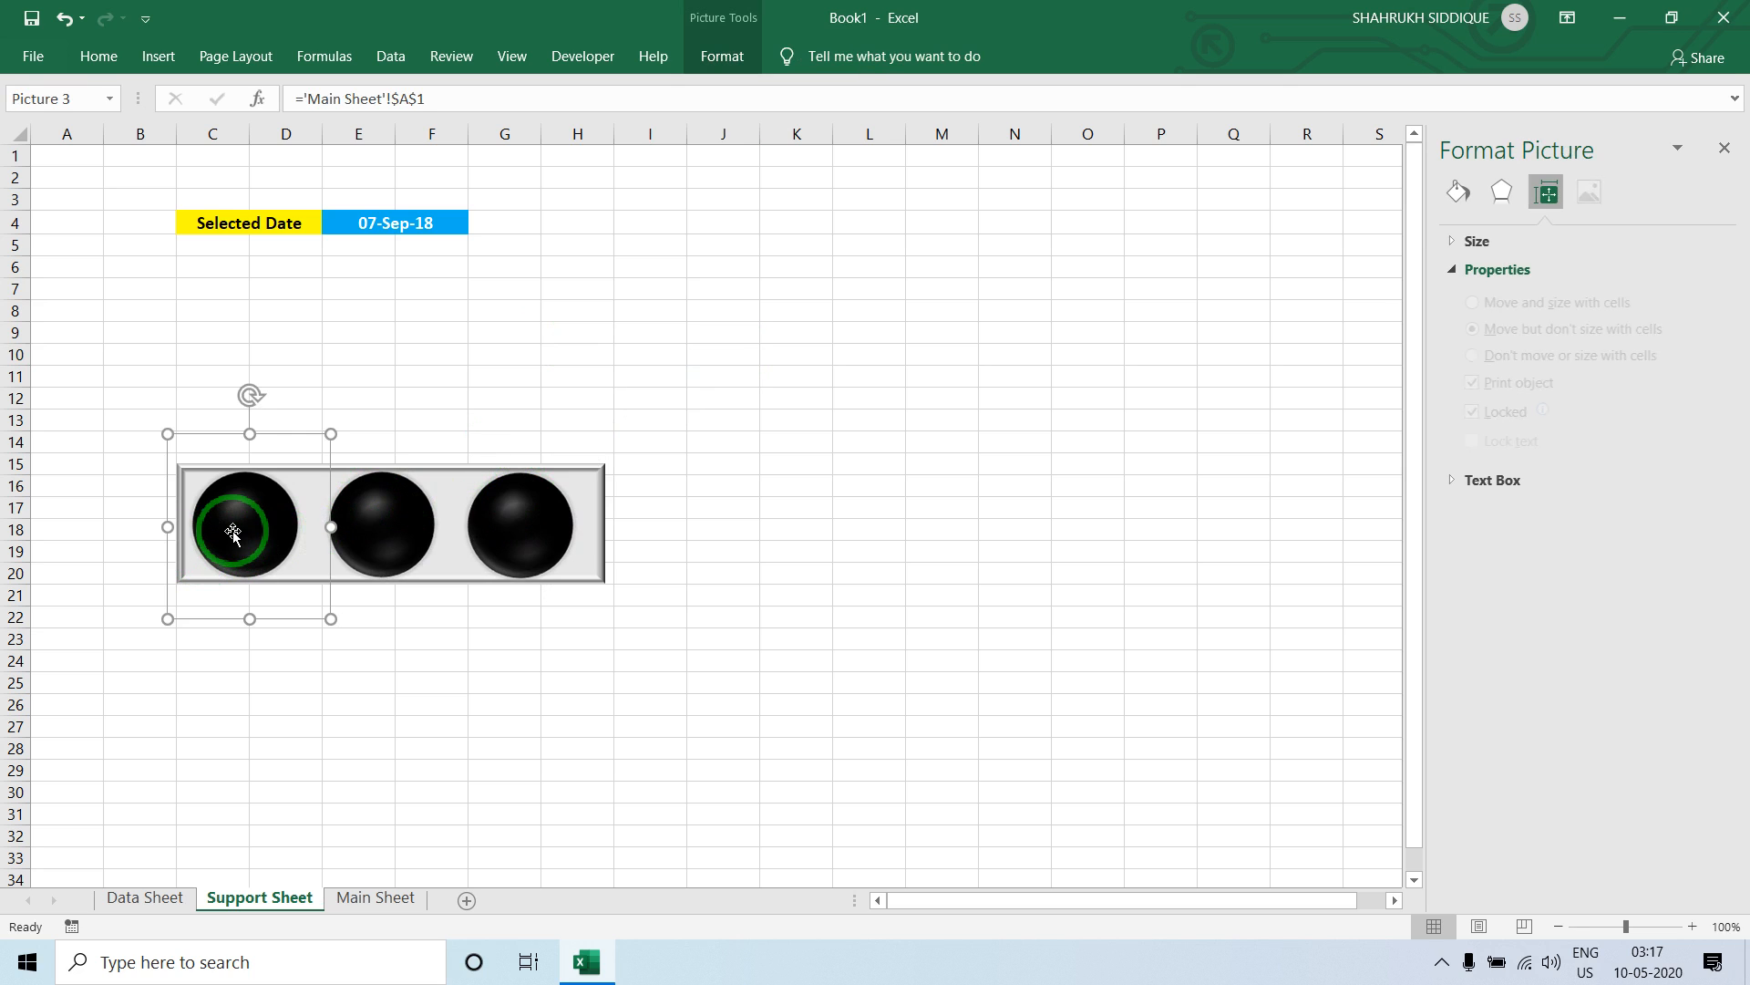
click(439, 96)
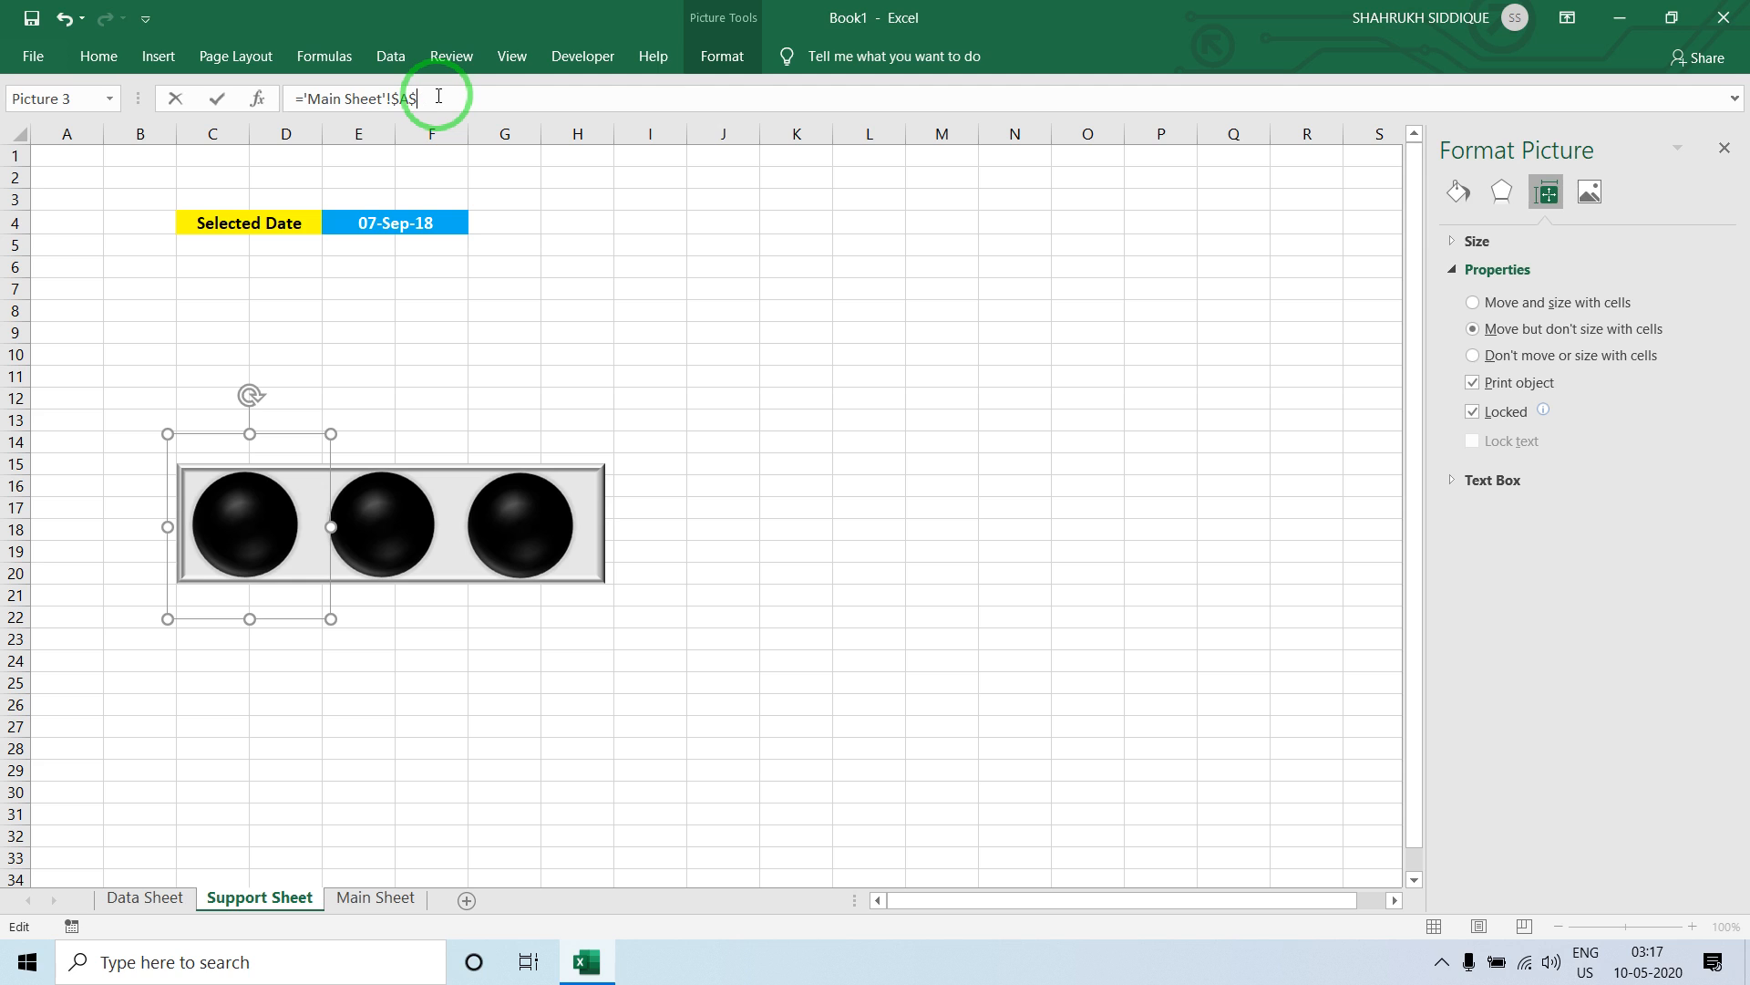
Link the left ball picture to =Red and the middle ball to =Yellow
key(BackSpace)
key(BackSpace)
key(BackSpace)
key(BackSpace)
key(BackSpace)
key(BackSpace)
key(BackSpace)
key(BackSpace)
key(BackSpace)
key(BackSpace)
key(BackSpace)
key(BackSpace)
key(BackSpace)
key(BackSpace)
key(BackSpace)
text(Red)
key(Return)
click(379, 524)
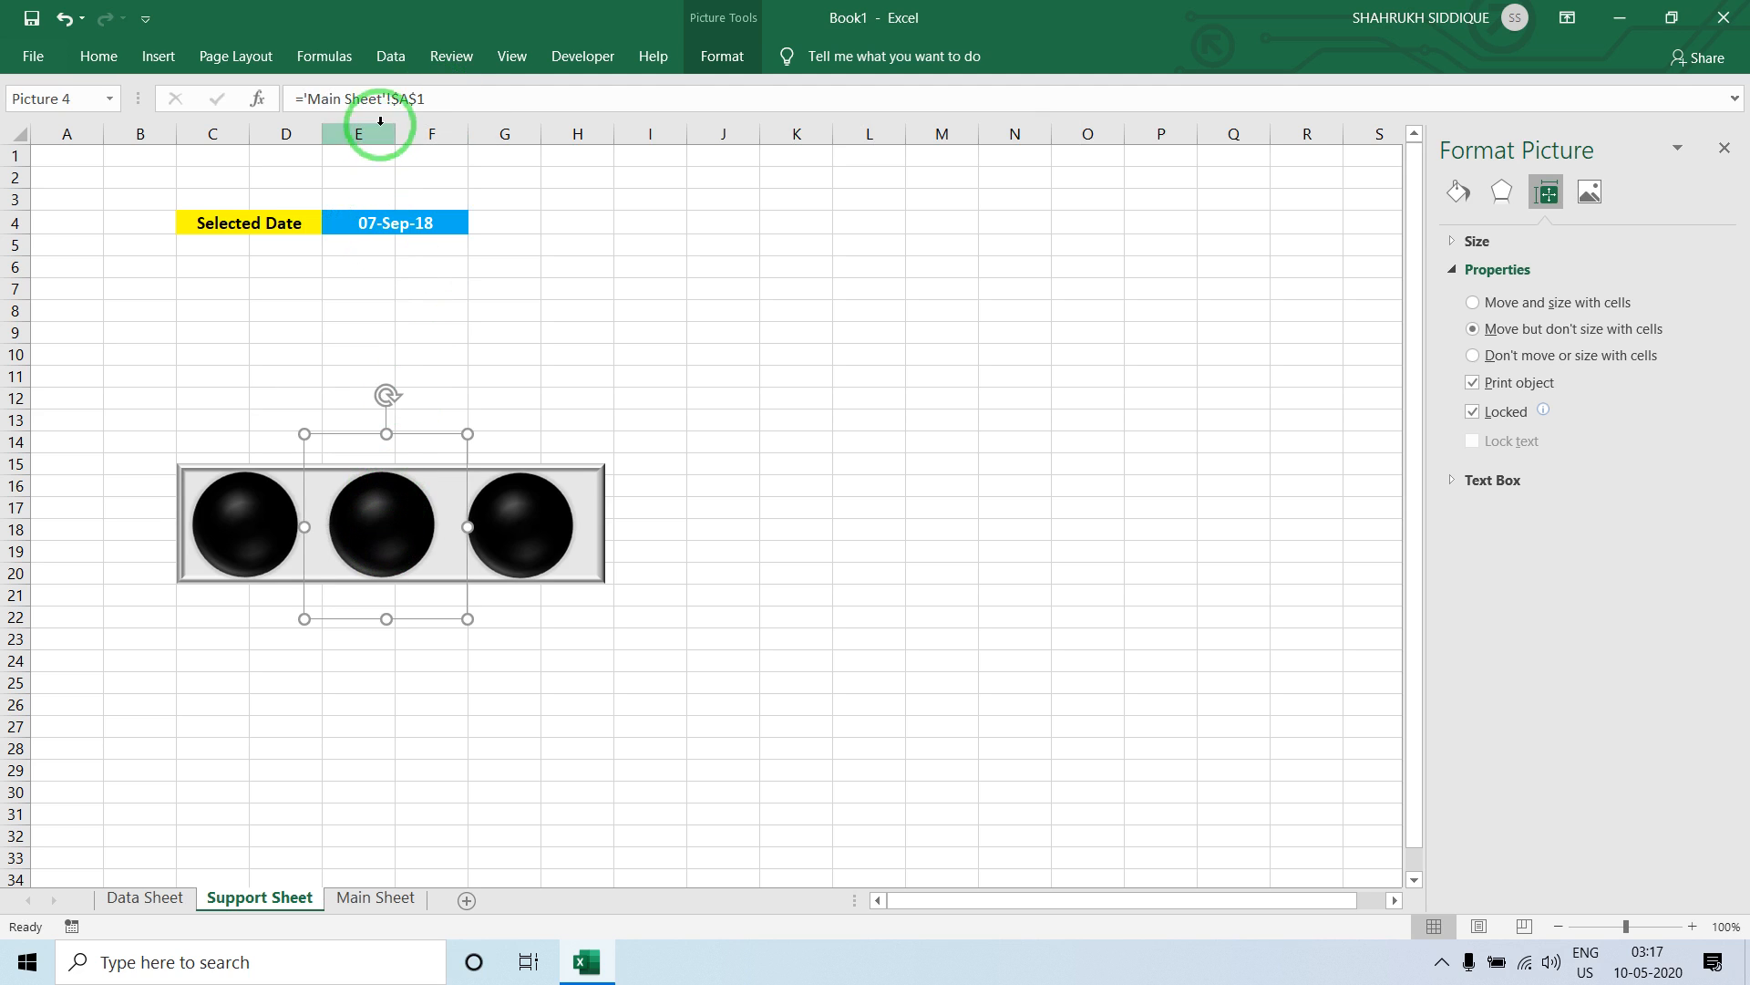
click(429, 99)
key(BackSpace)
key(BackSpace)
key(BackSpace)
key(BackSpace)
key(BackSpace)
key(BackSpace)
key(BackSpace)
key(BackSpace)
key(BackSpace)
key(BackSpace)
key(BackSpace)
key(BackSpace)
key(BackSpace)
key(BackSpace)
key(BackSpace)
key(BackSpace)
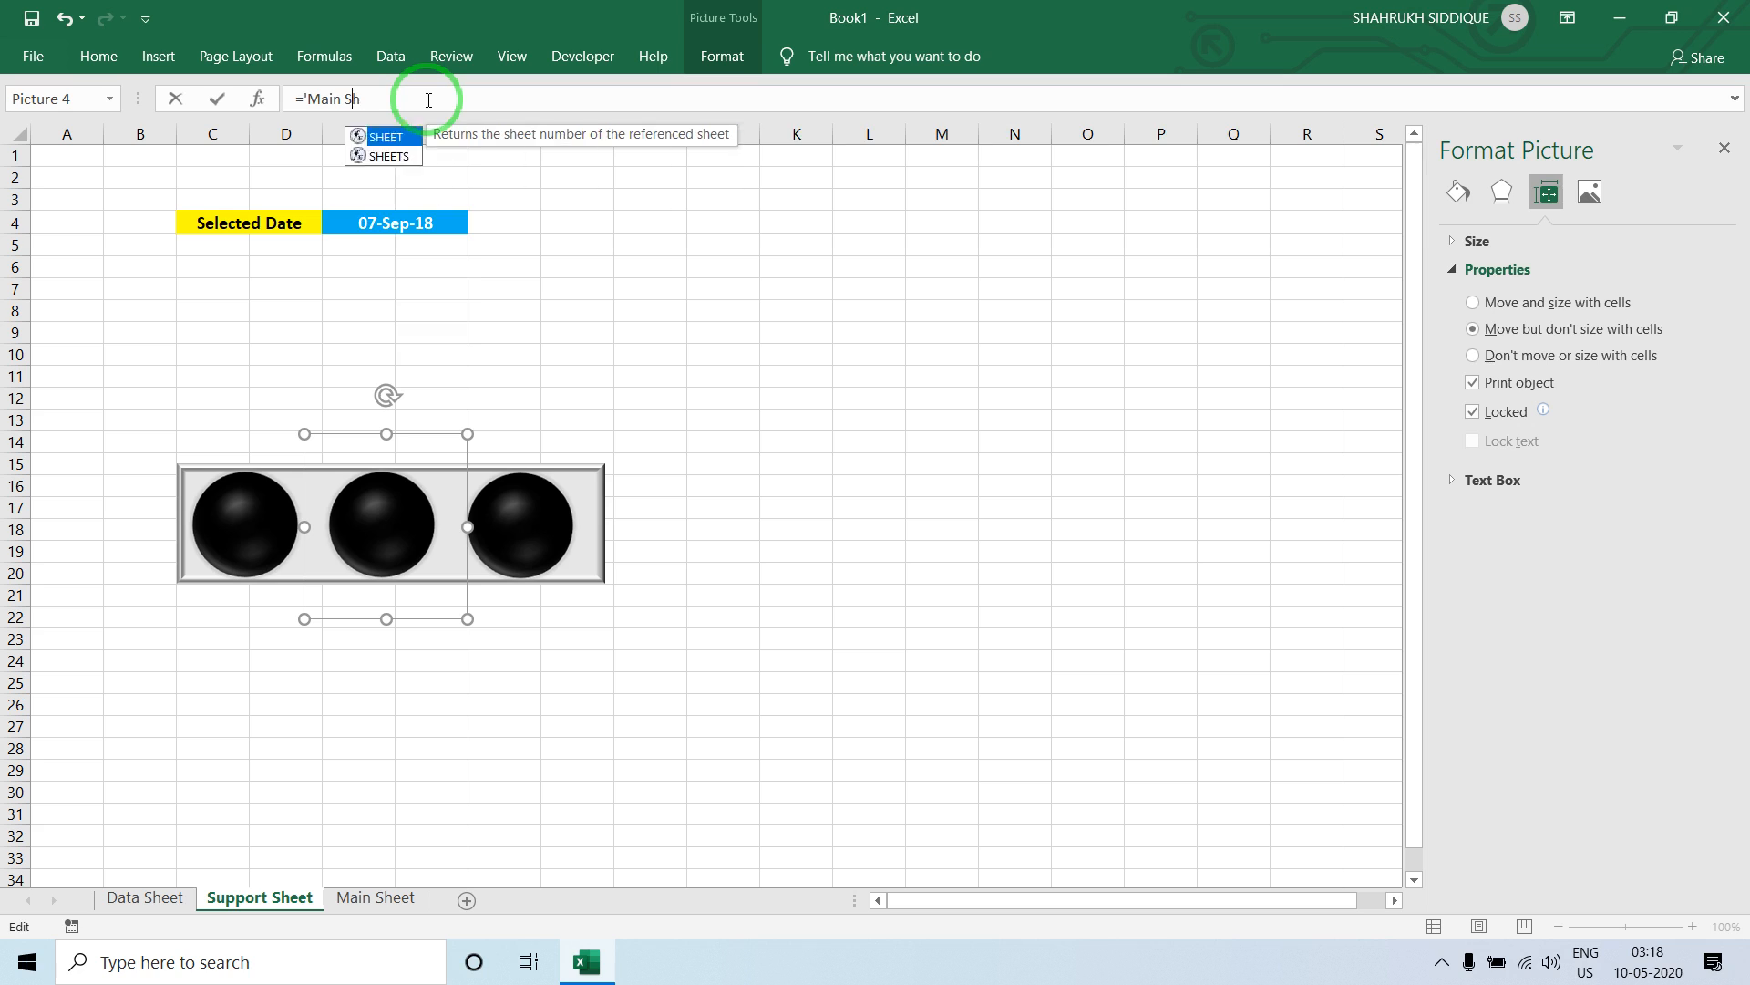
text(Y)
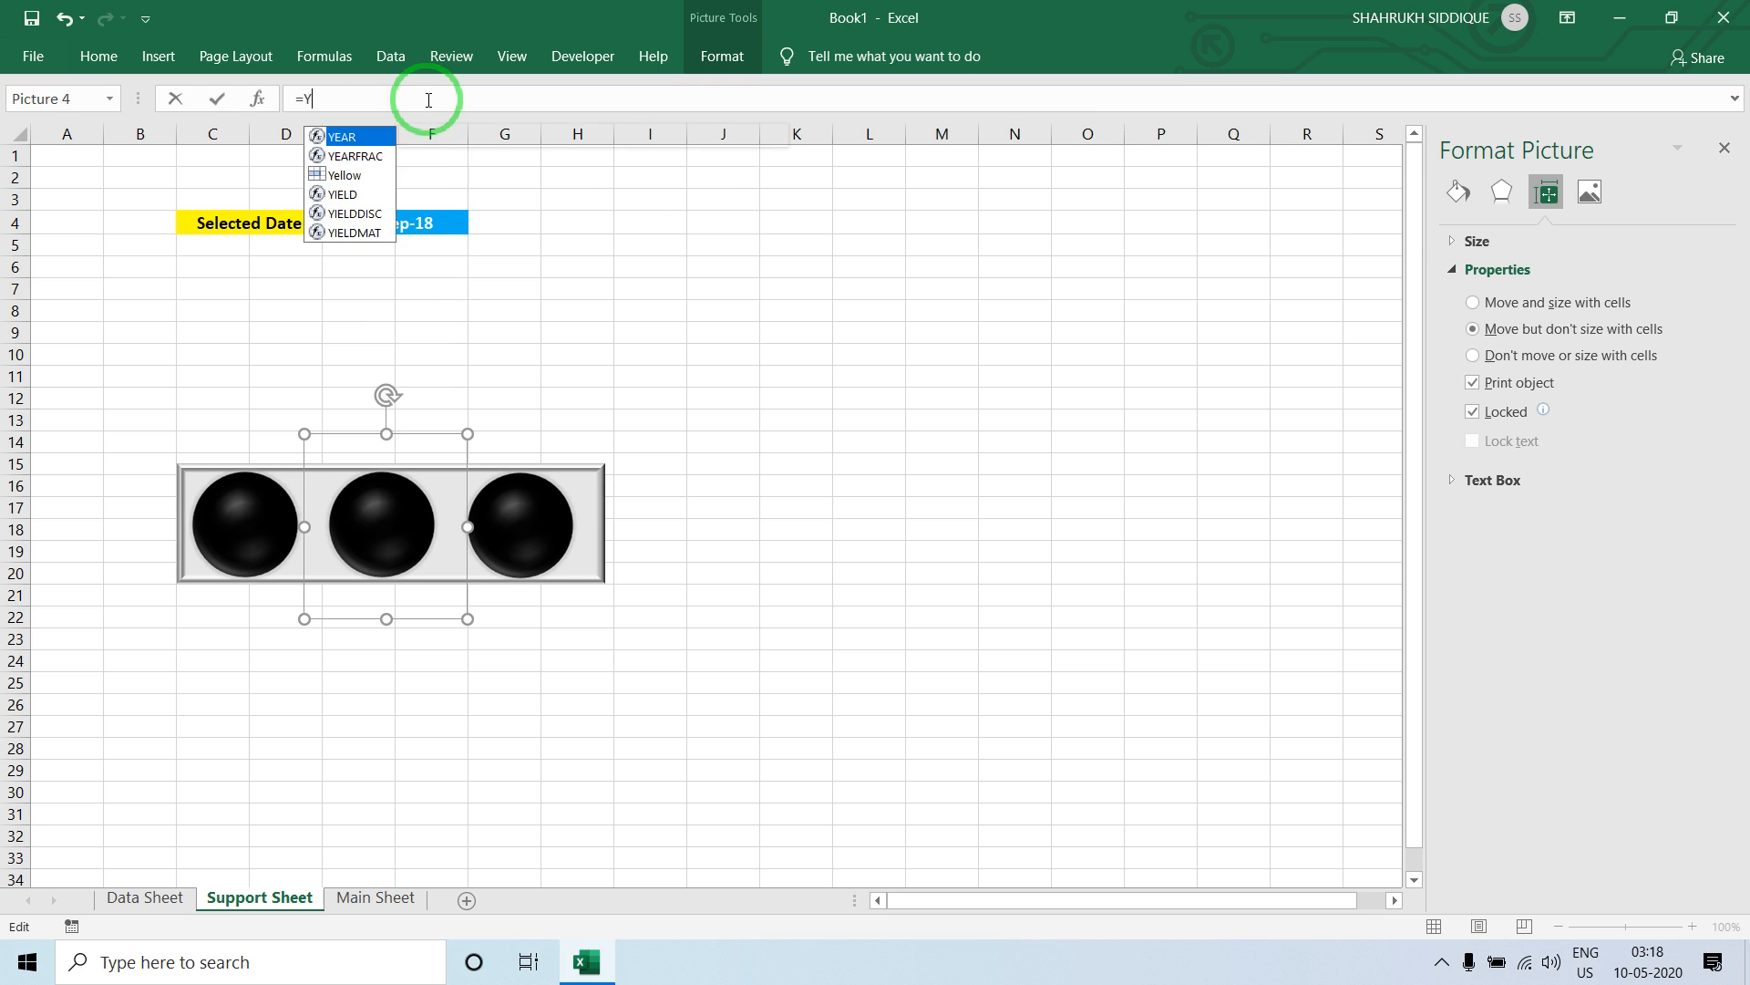
text(e)
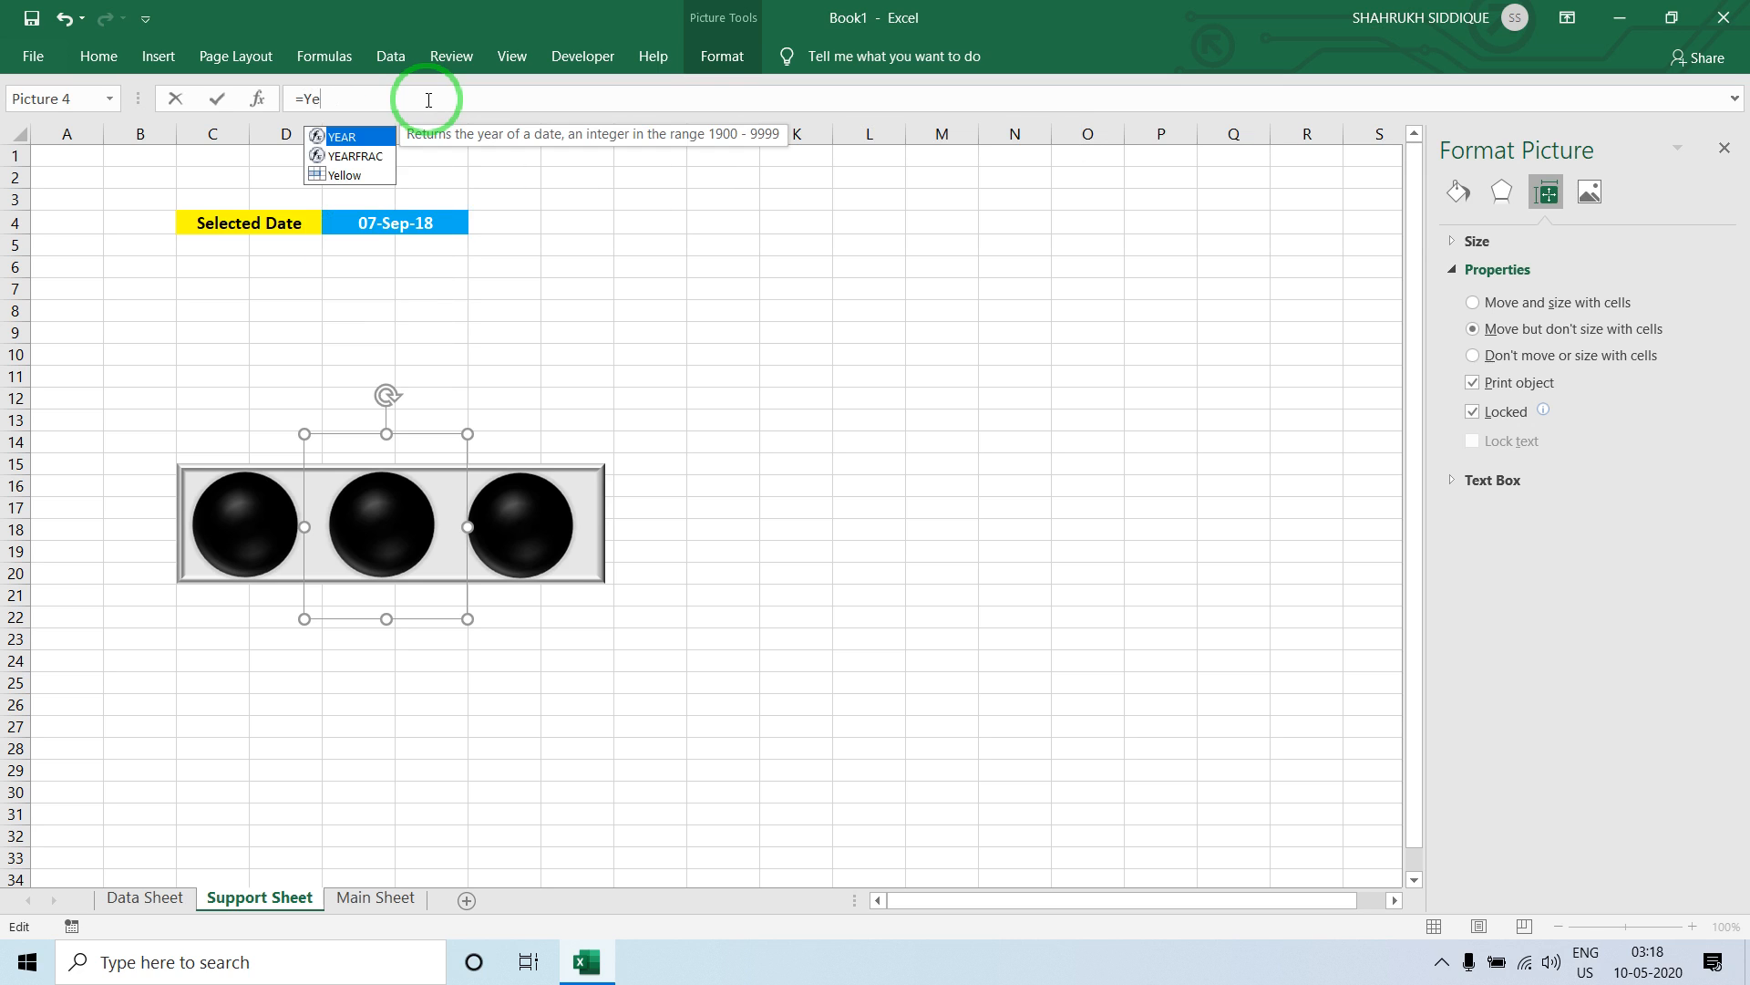
key(Down)
key(Down)
key(Tab)
key(Return)
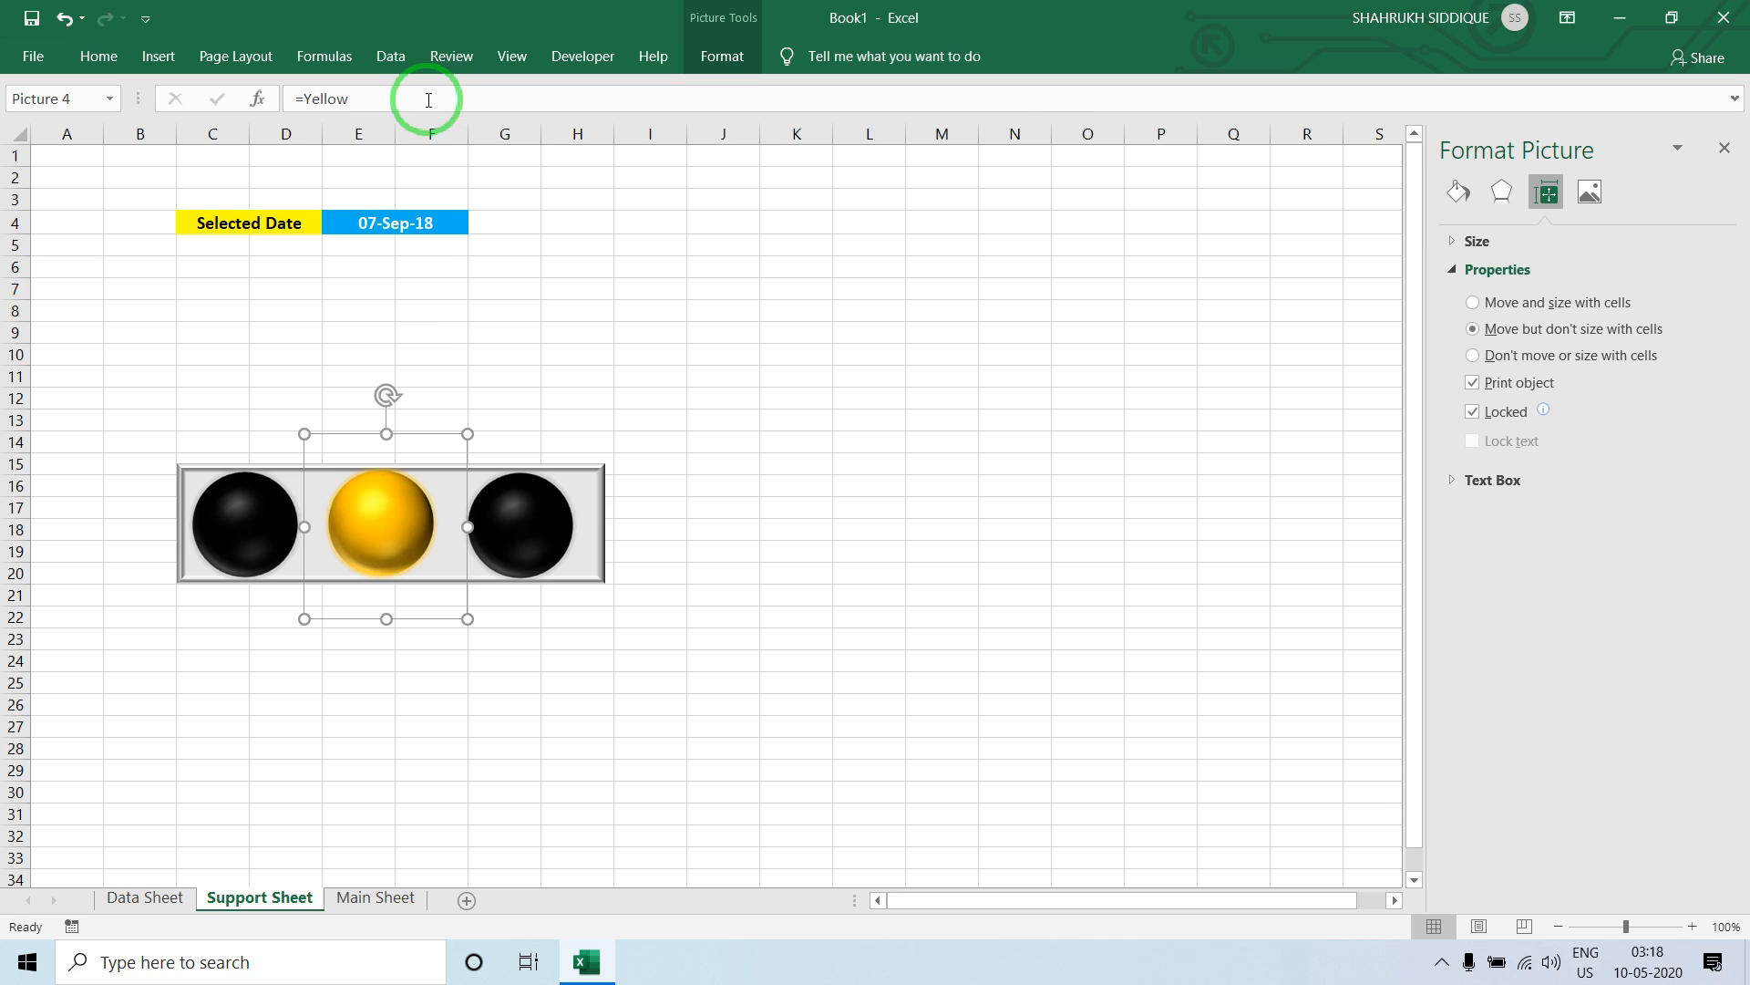
Link the right ball picture to =Green so it shows green
click(520, 470)
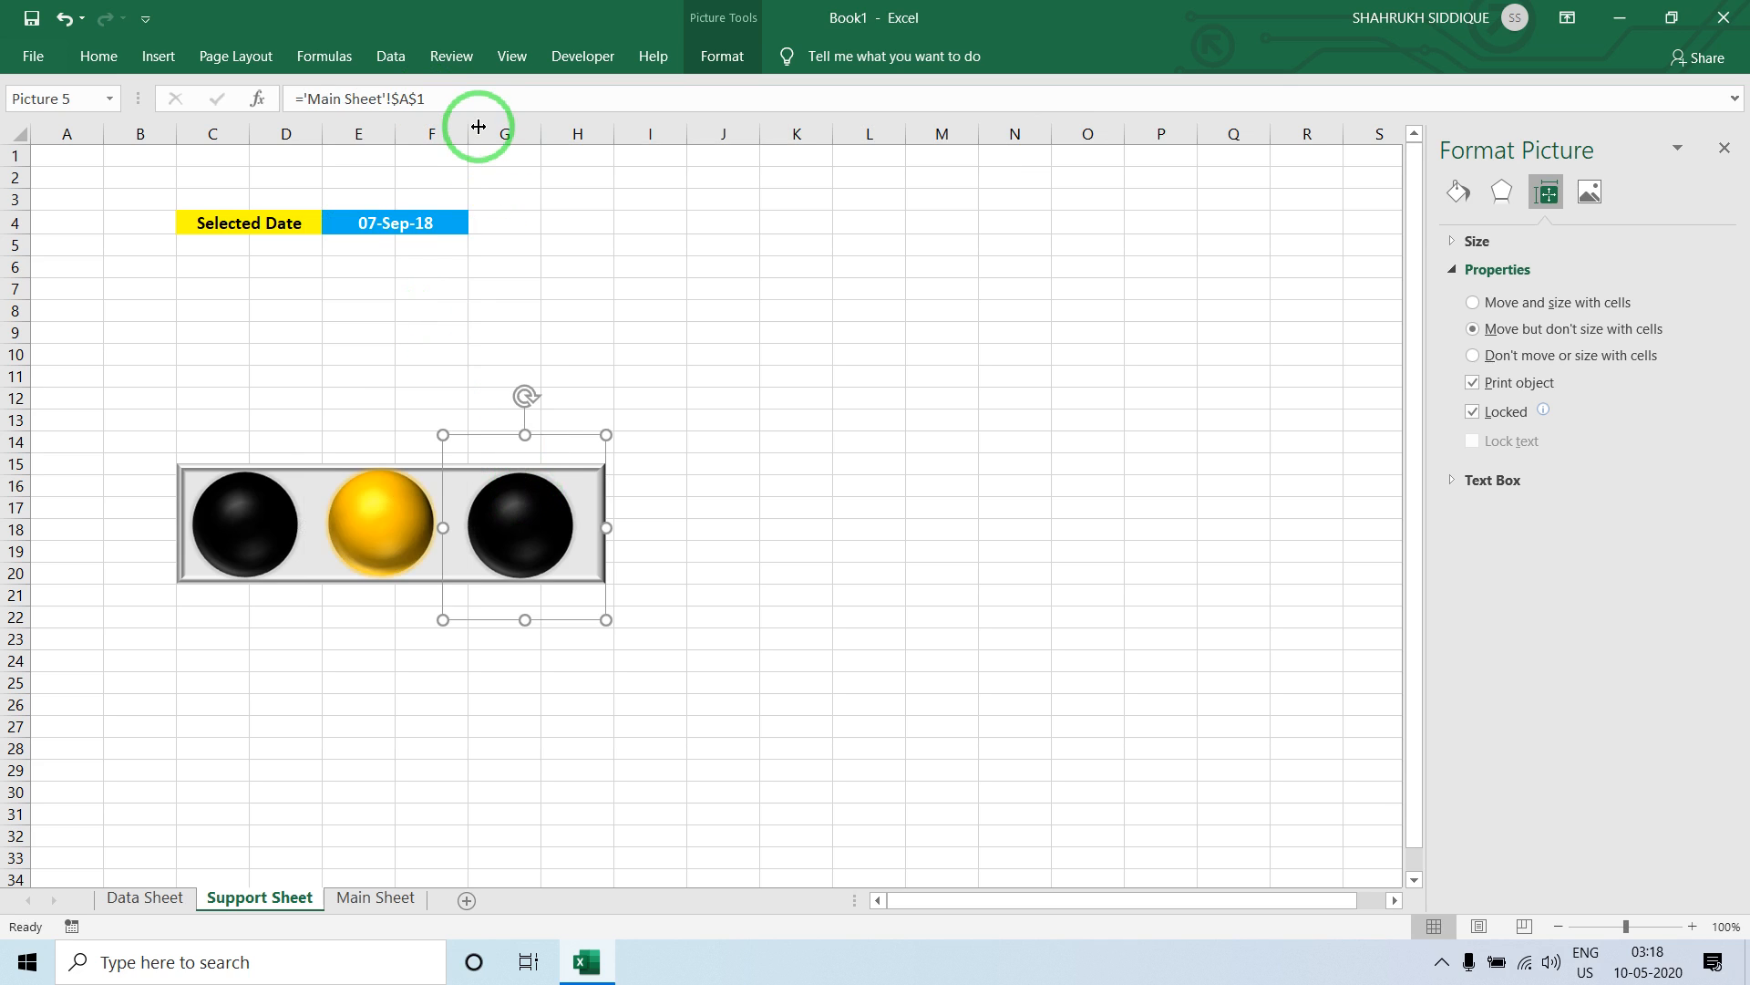
click(474, 99)
key(BackSpace)
key(BackSpace)
key(BackSpace)
key(BackSpace)
key(BackSpace)
key(BackSpace)
key(BackSpace)
key(BackSpace)
key(BackSpace)
key(BackSpace)
key(BackSpace)
key(BackSpace)
key(BackSpace)
key(BackSpace)
key(BackSpace)
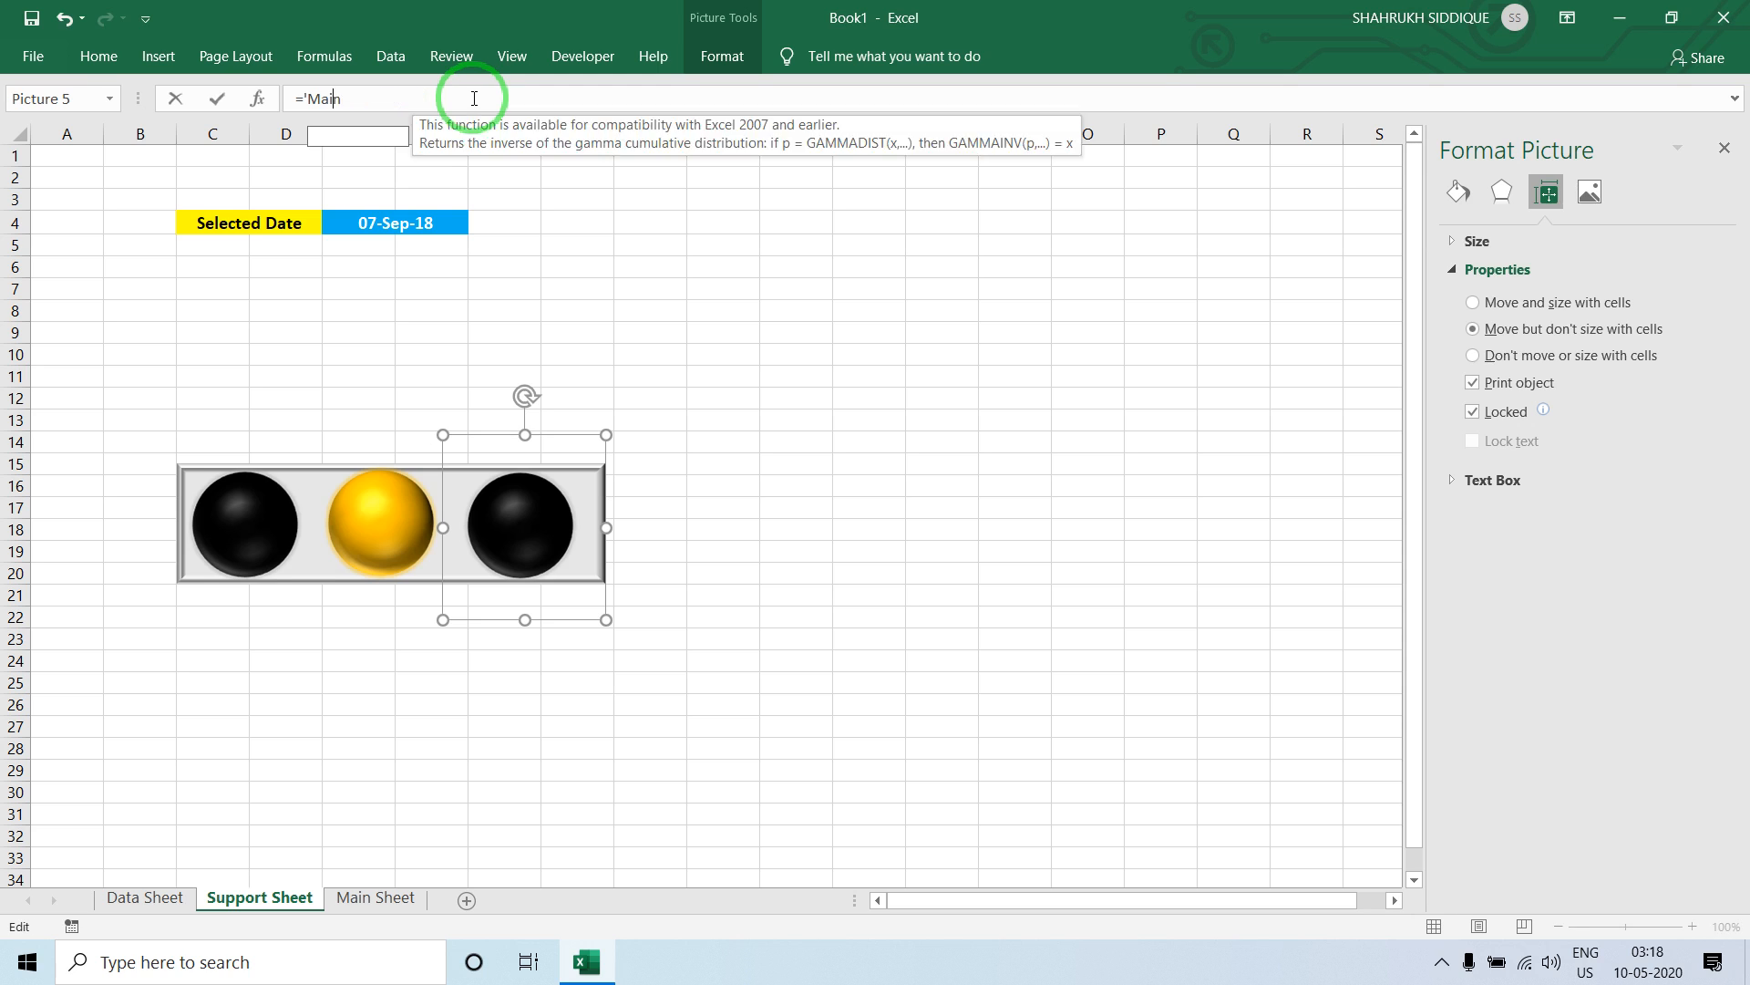
text(Gr)
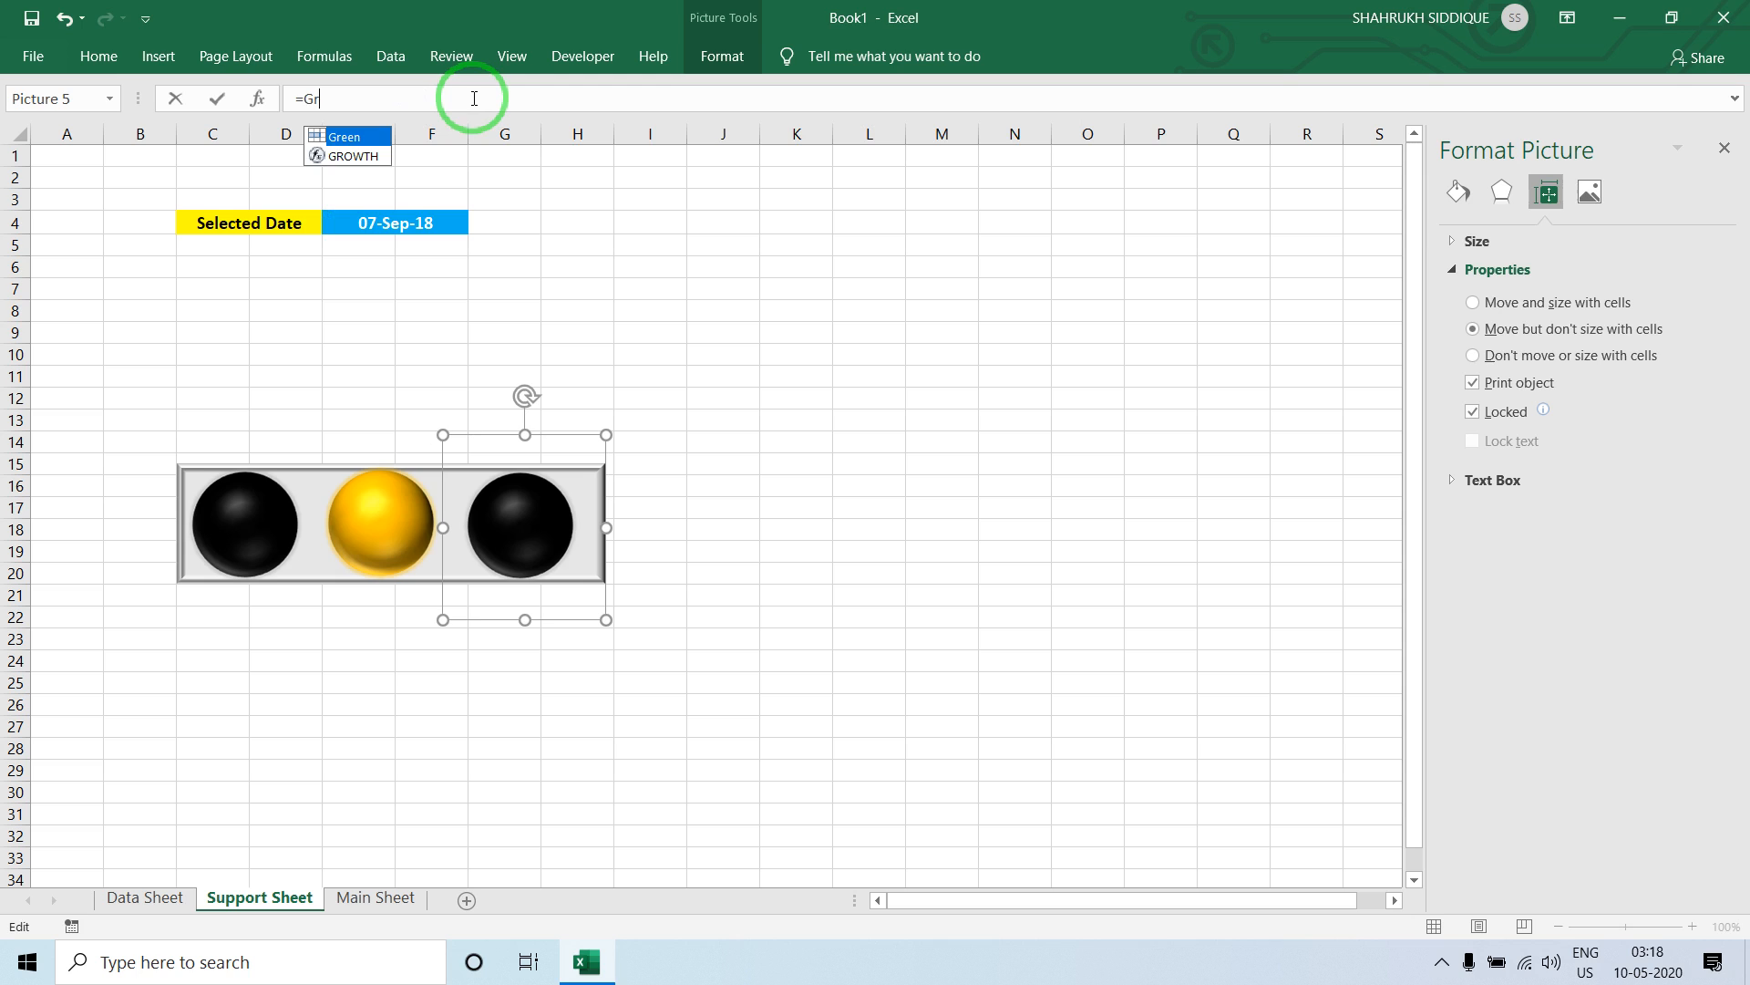
key(Tab)
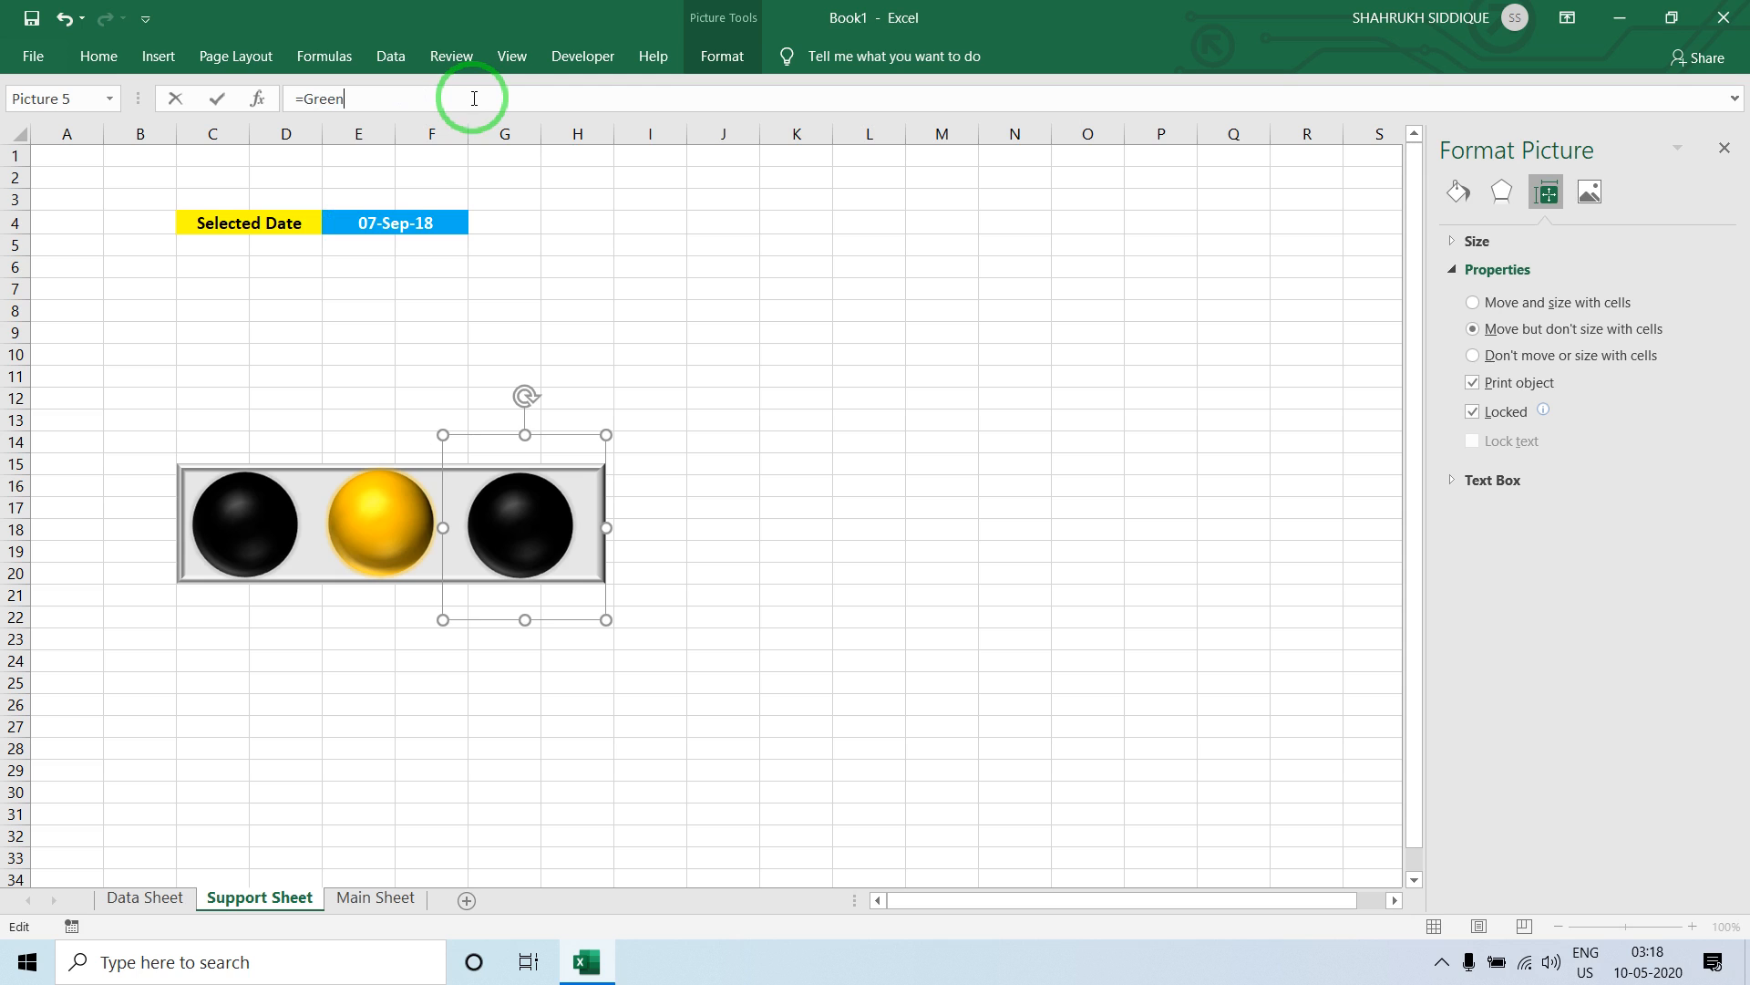
key(Return)
click(587, 376)
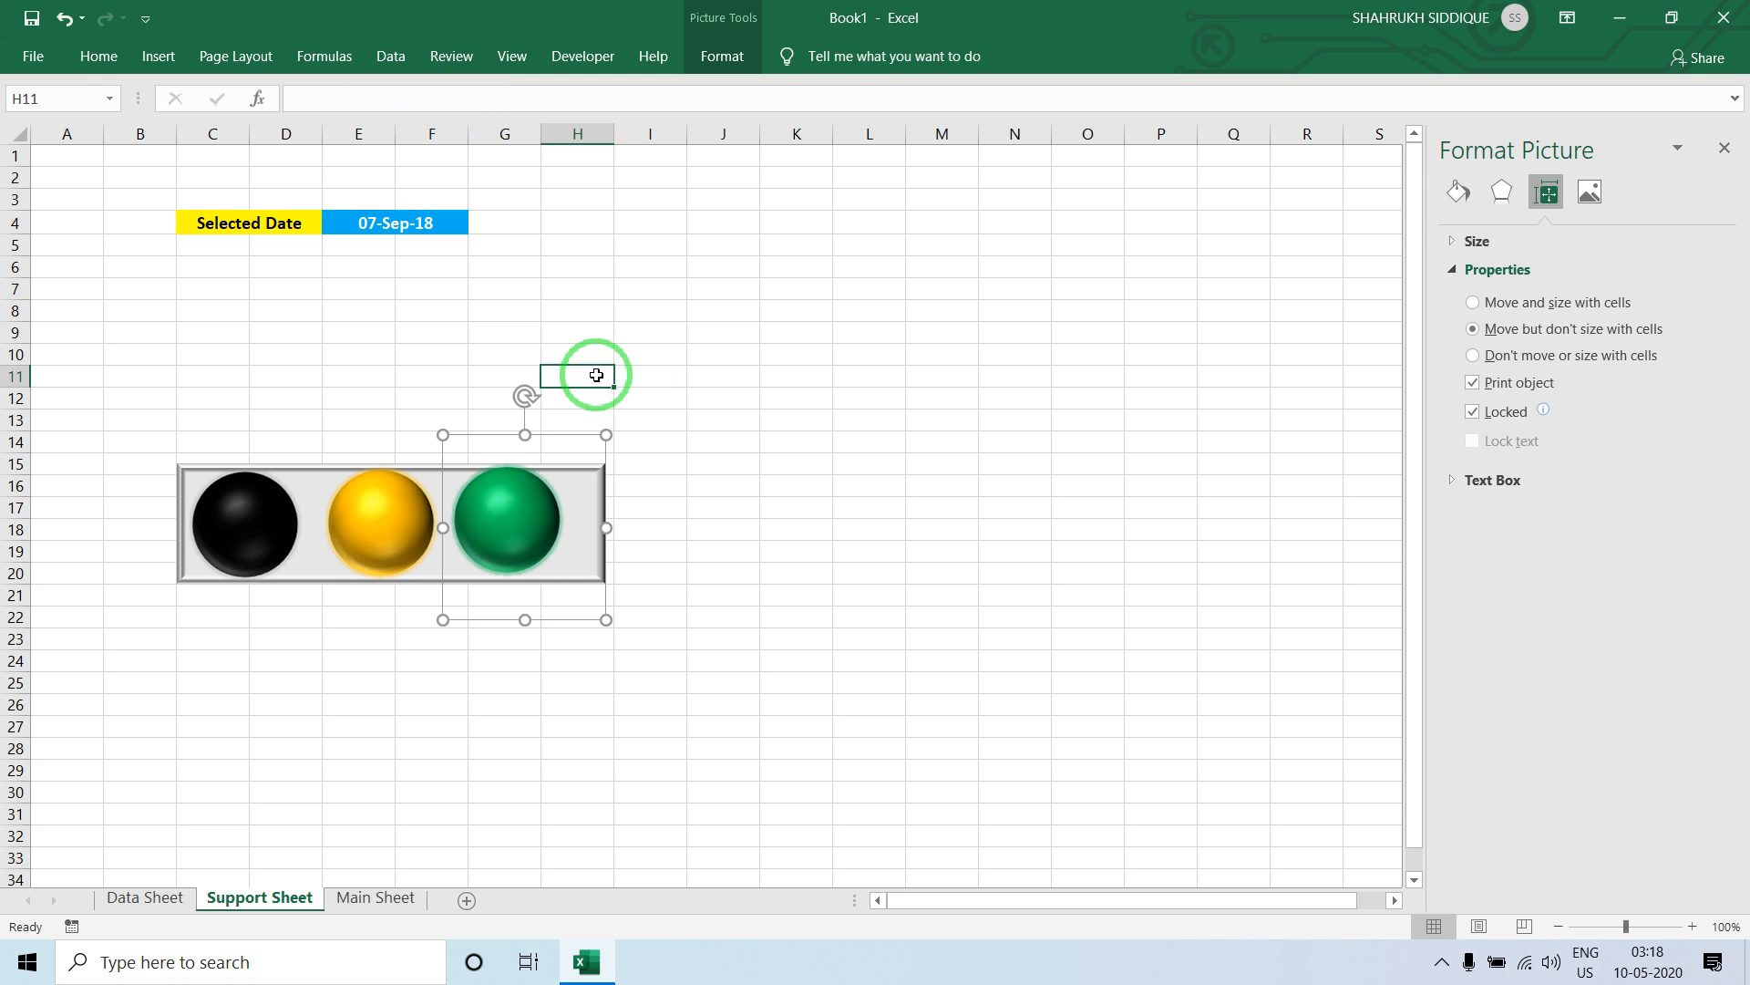
click(454, 221)
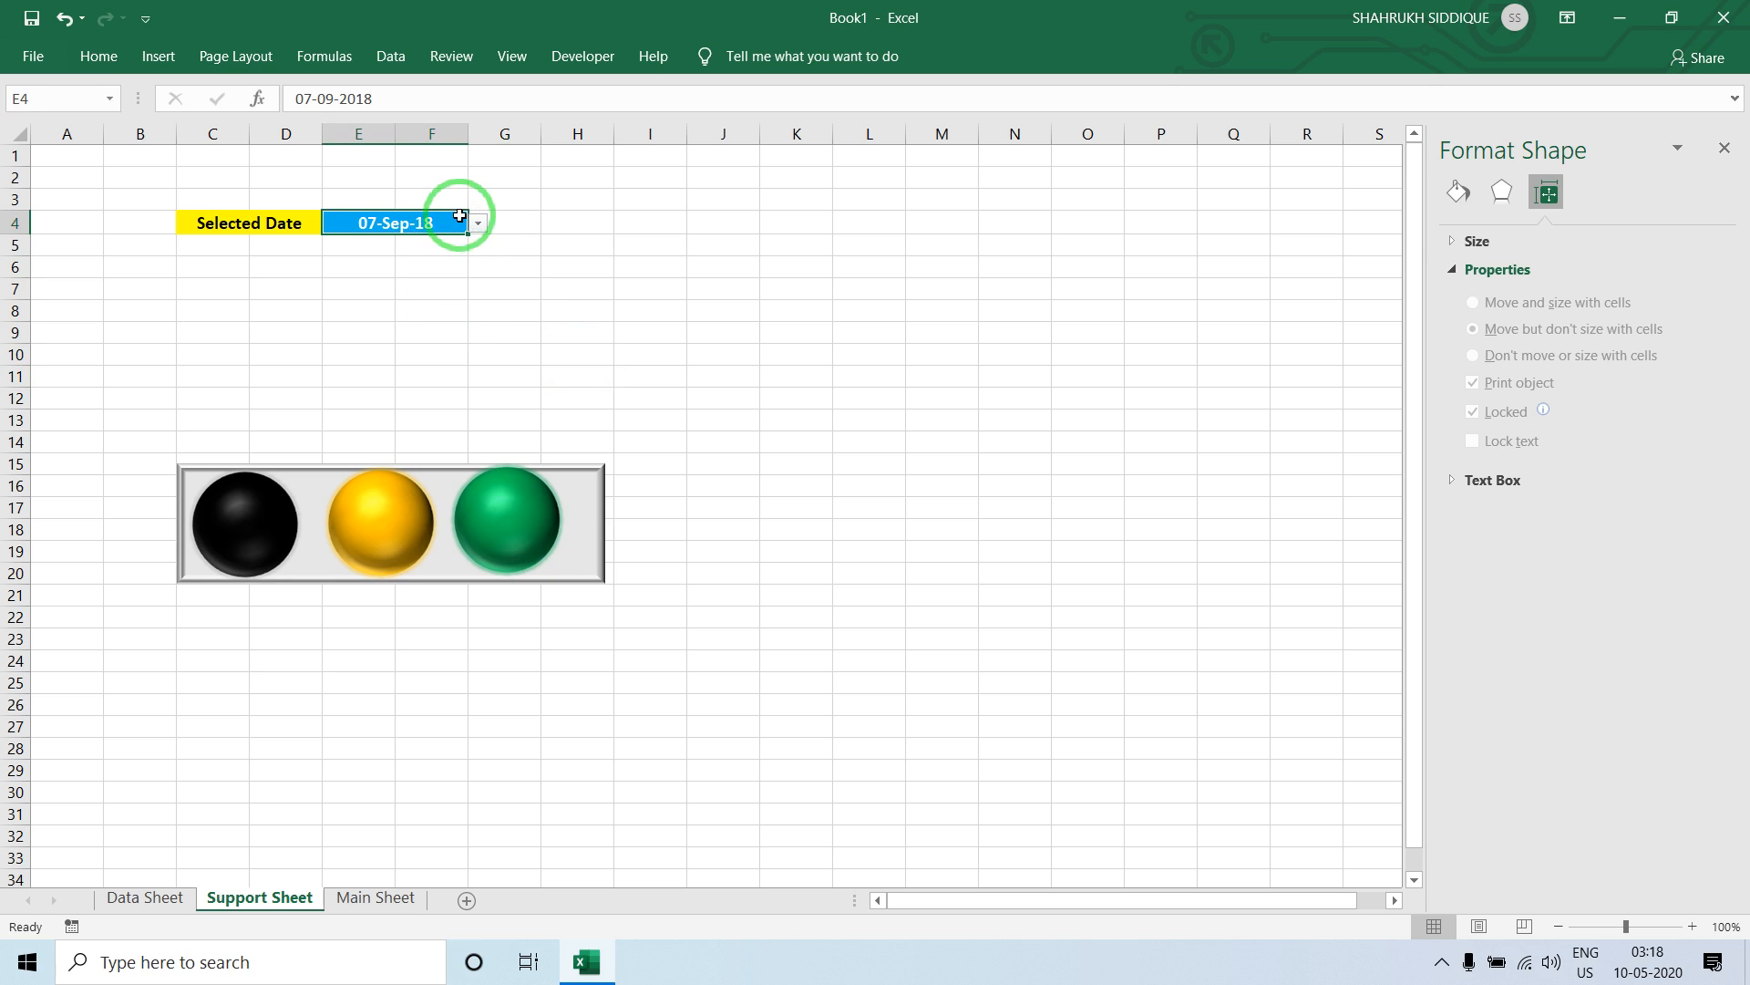
click(476, 224)
click(415, 297)
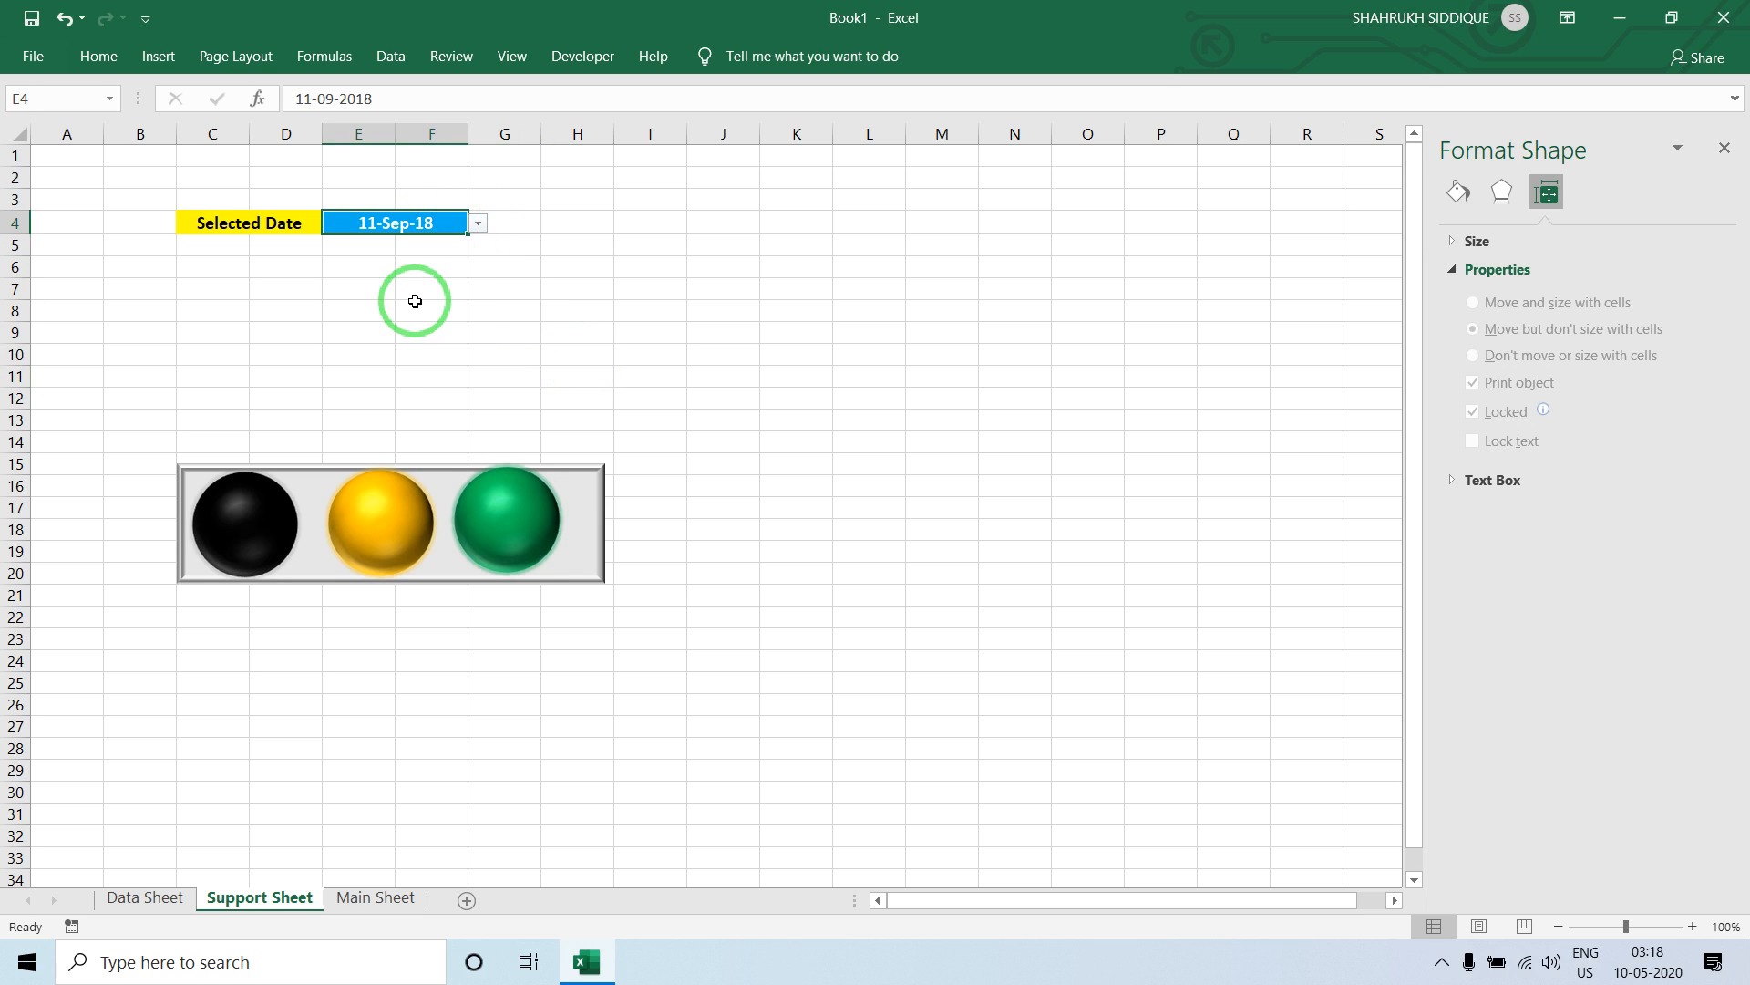
click(476, 228)
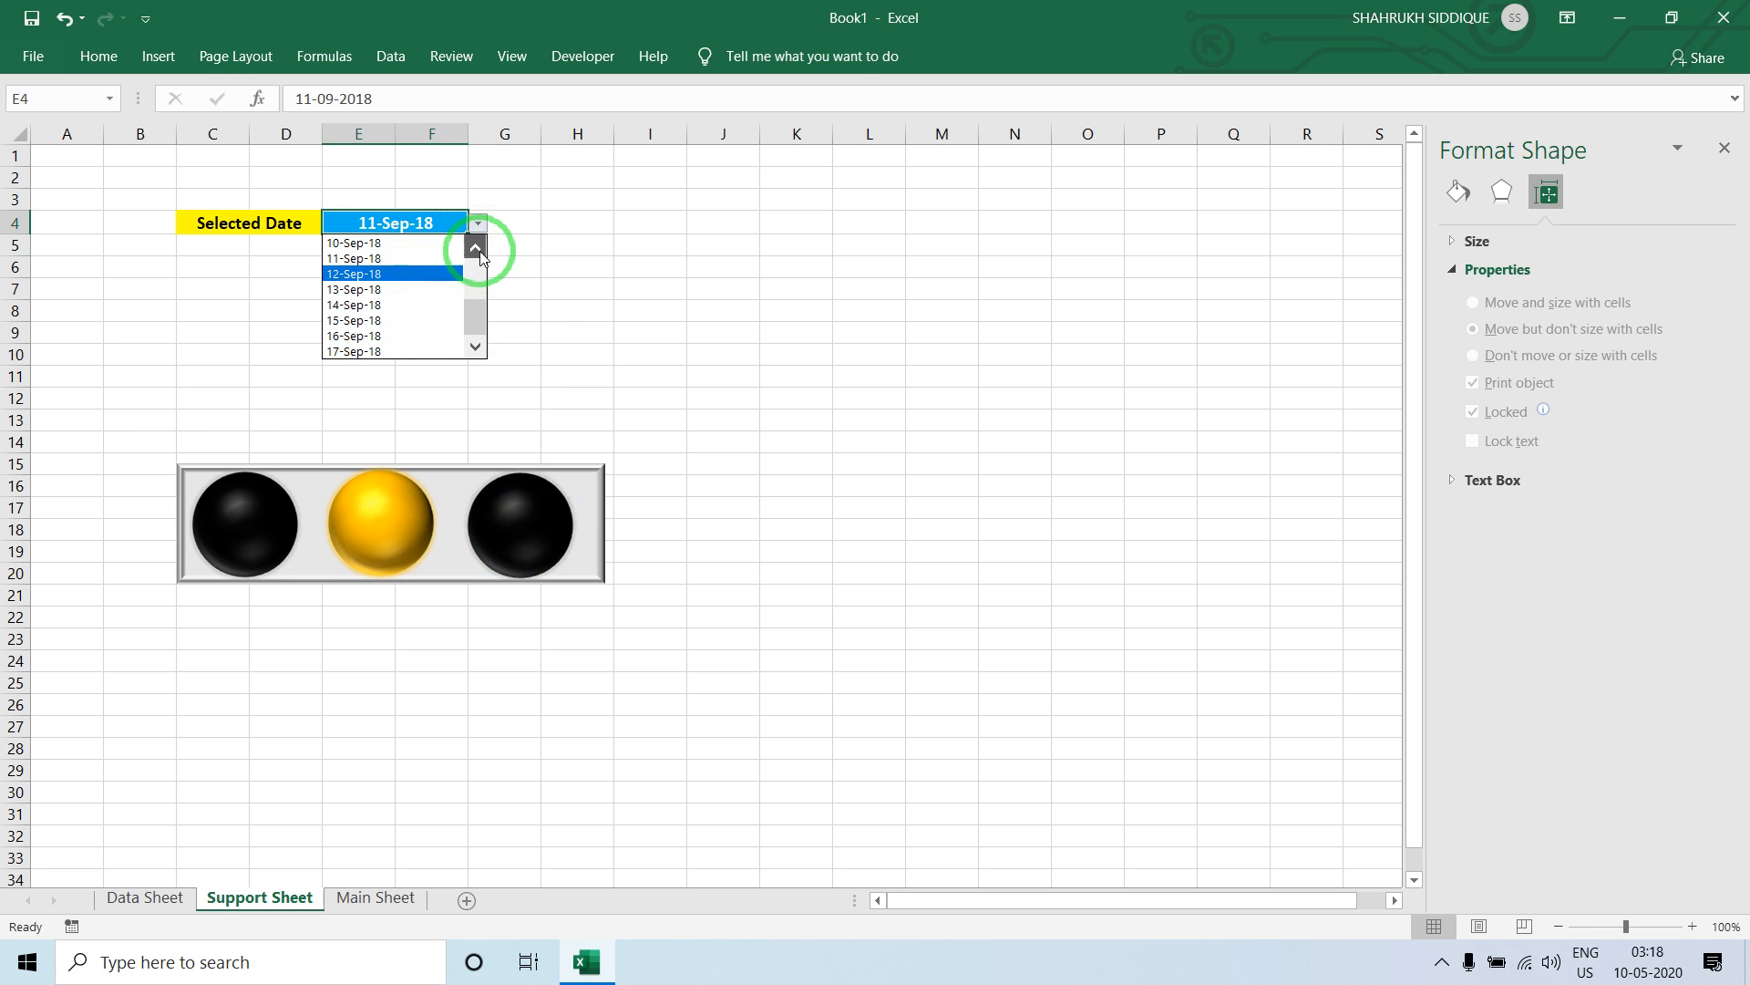
click(478, 250)
click(478, 250)
click(478, 249)
click(478, 249)
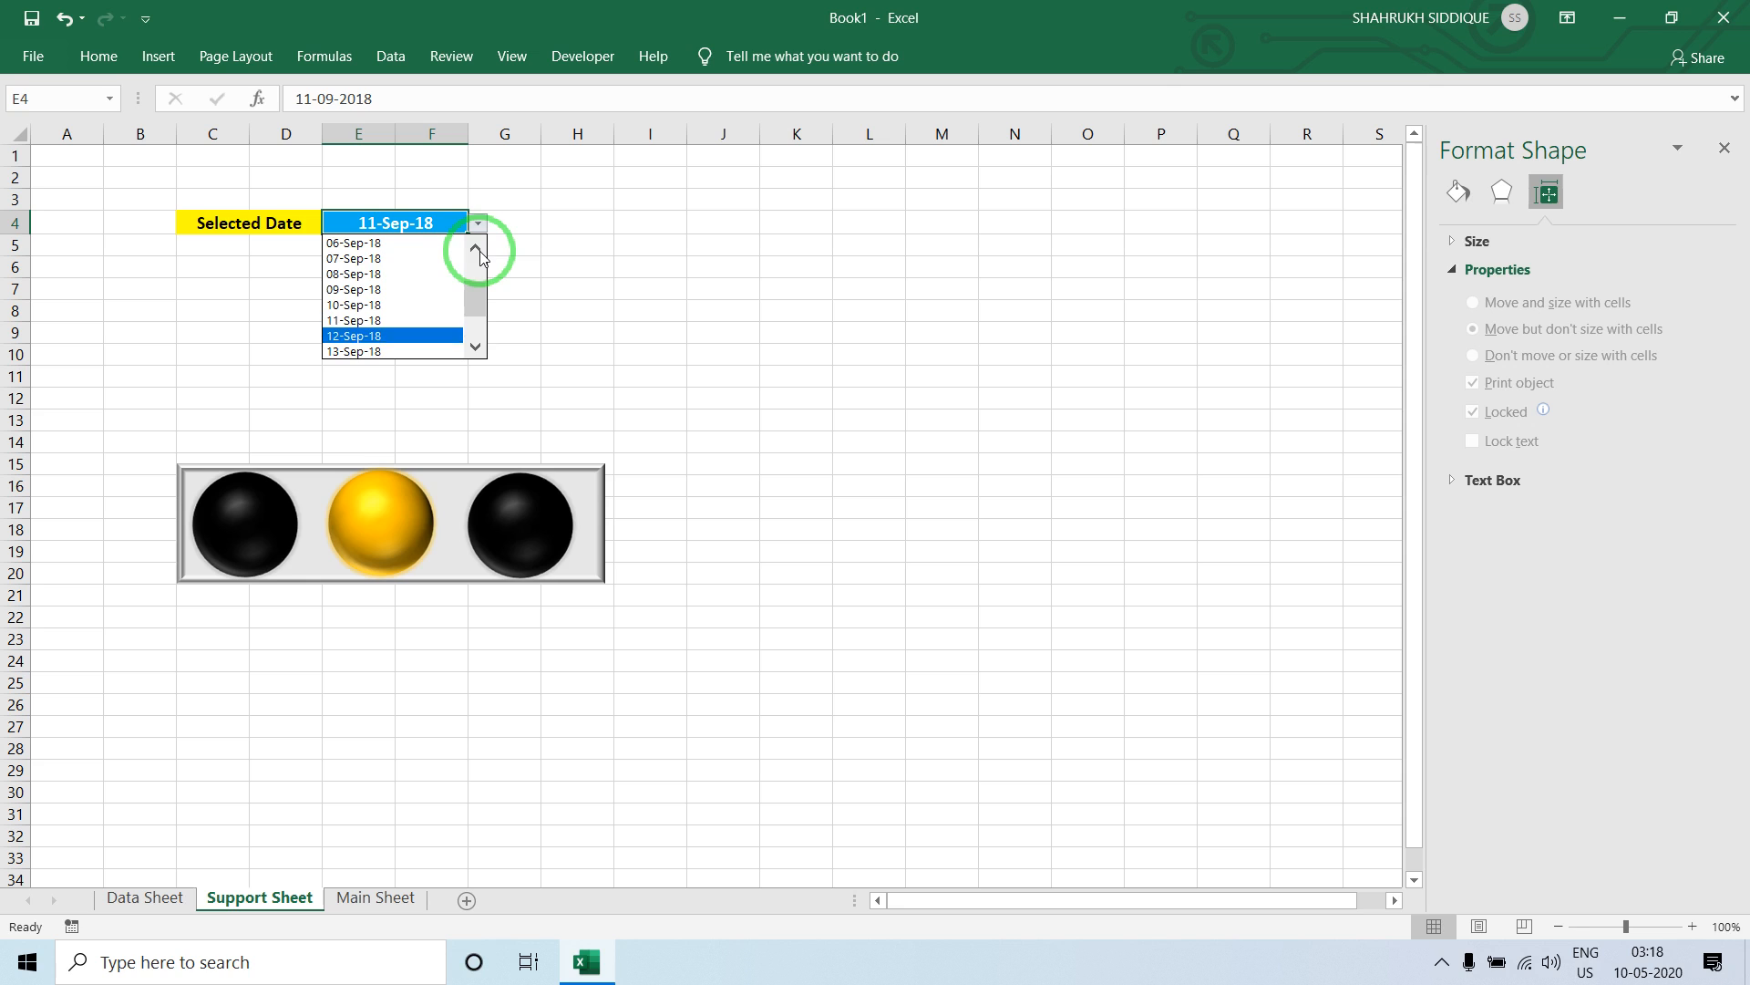
click(401, 258)
click(159, 898)
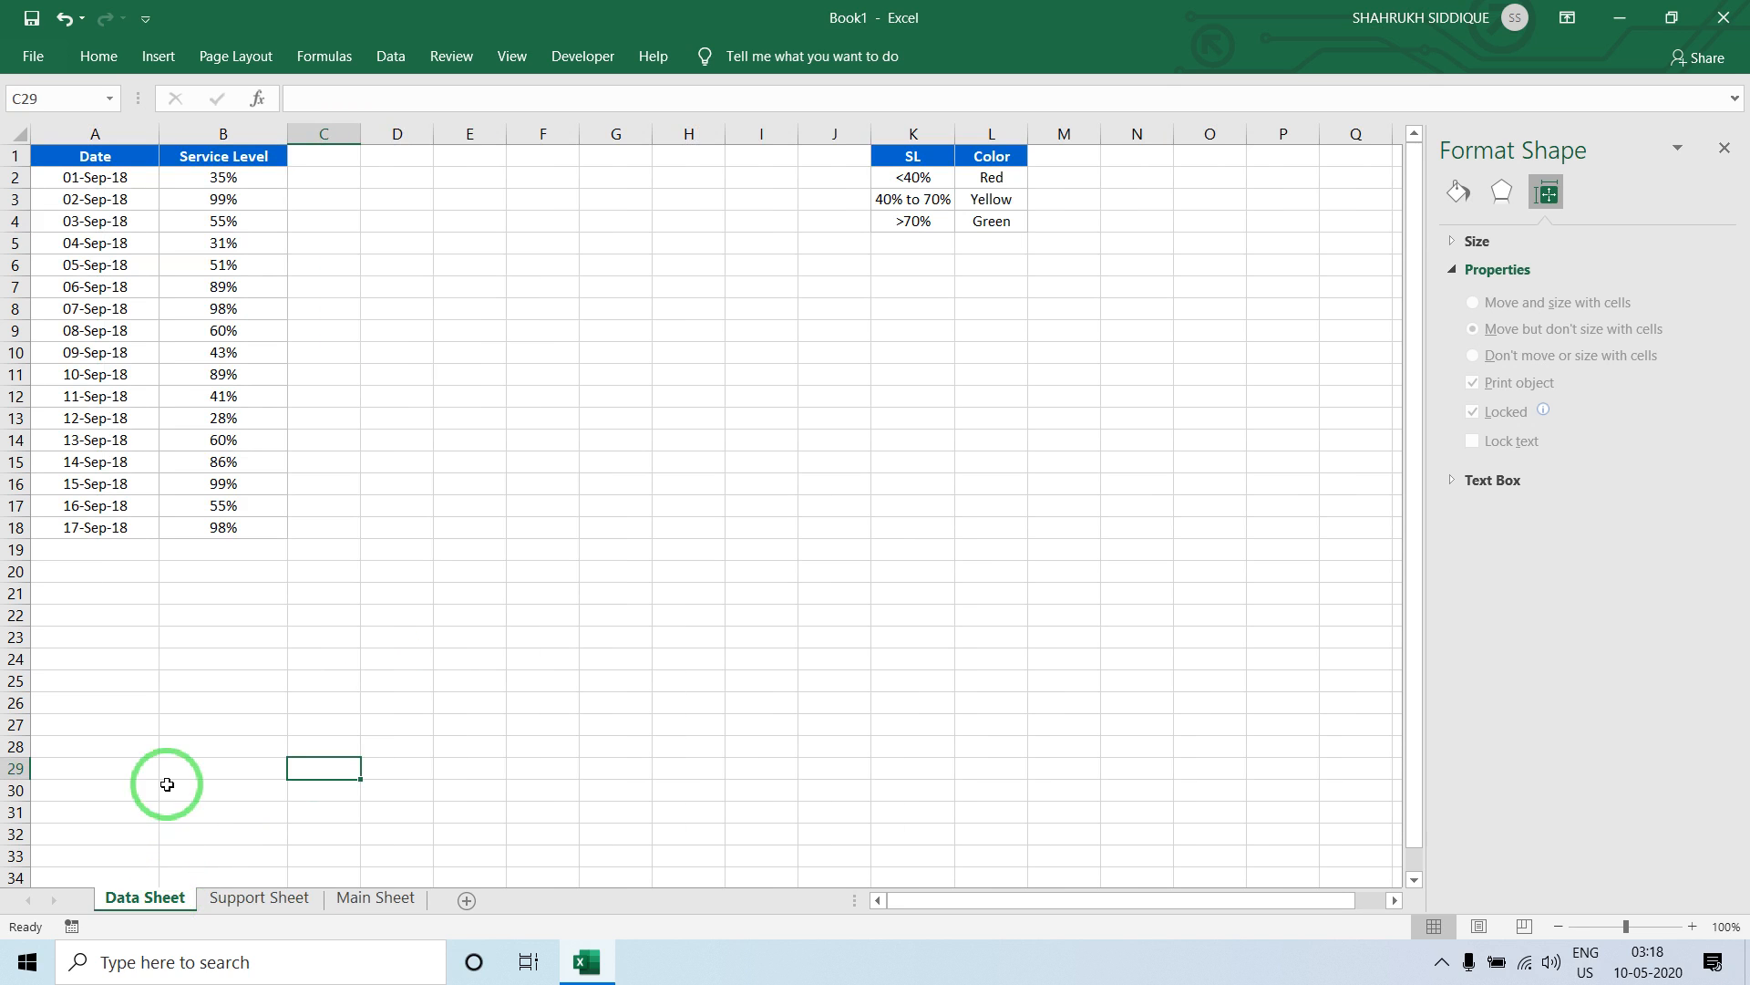
click(174, 317)
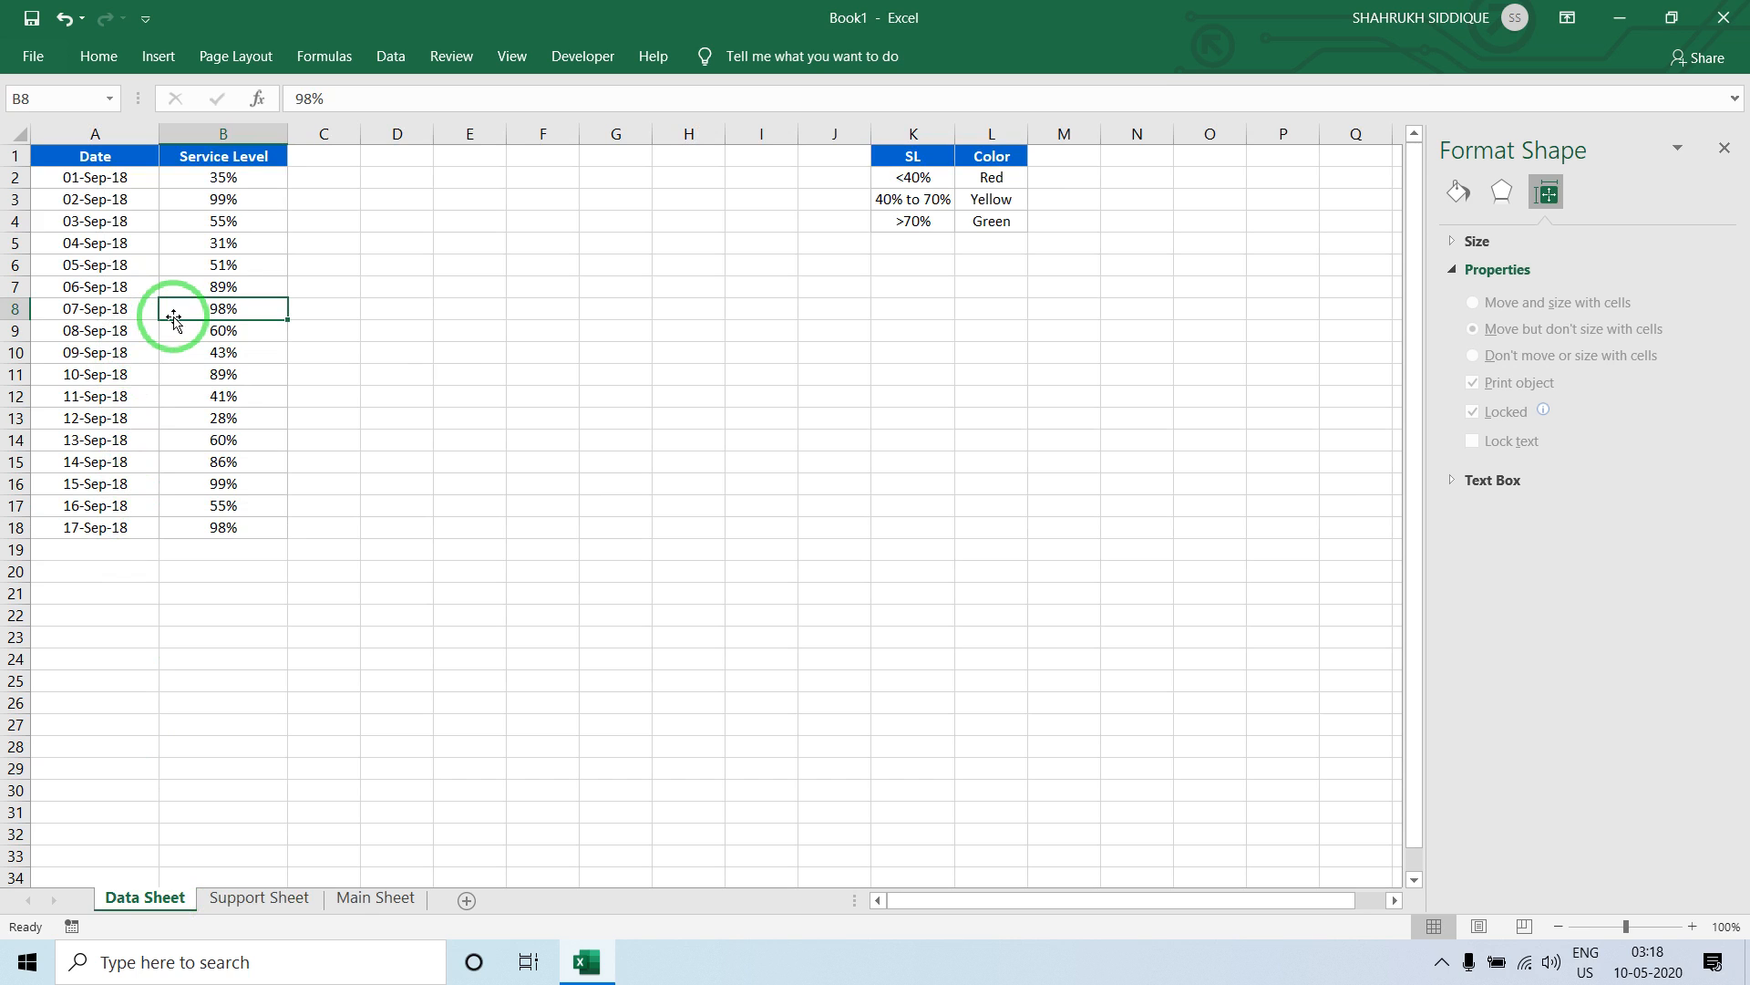
click(278, 898)
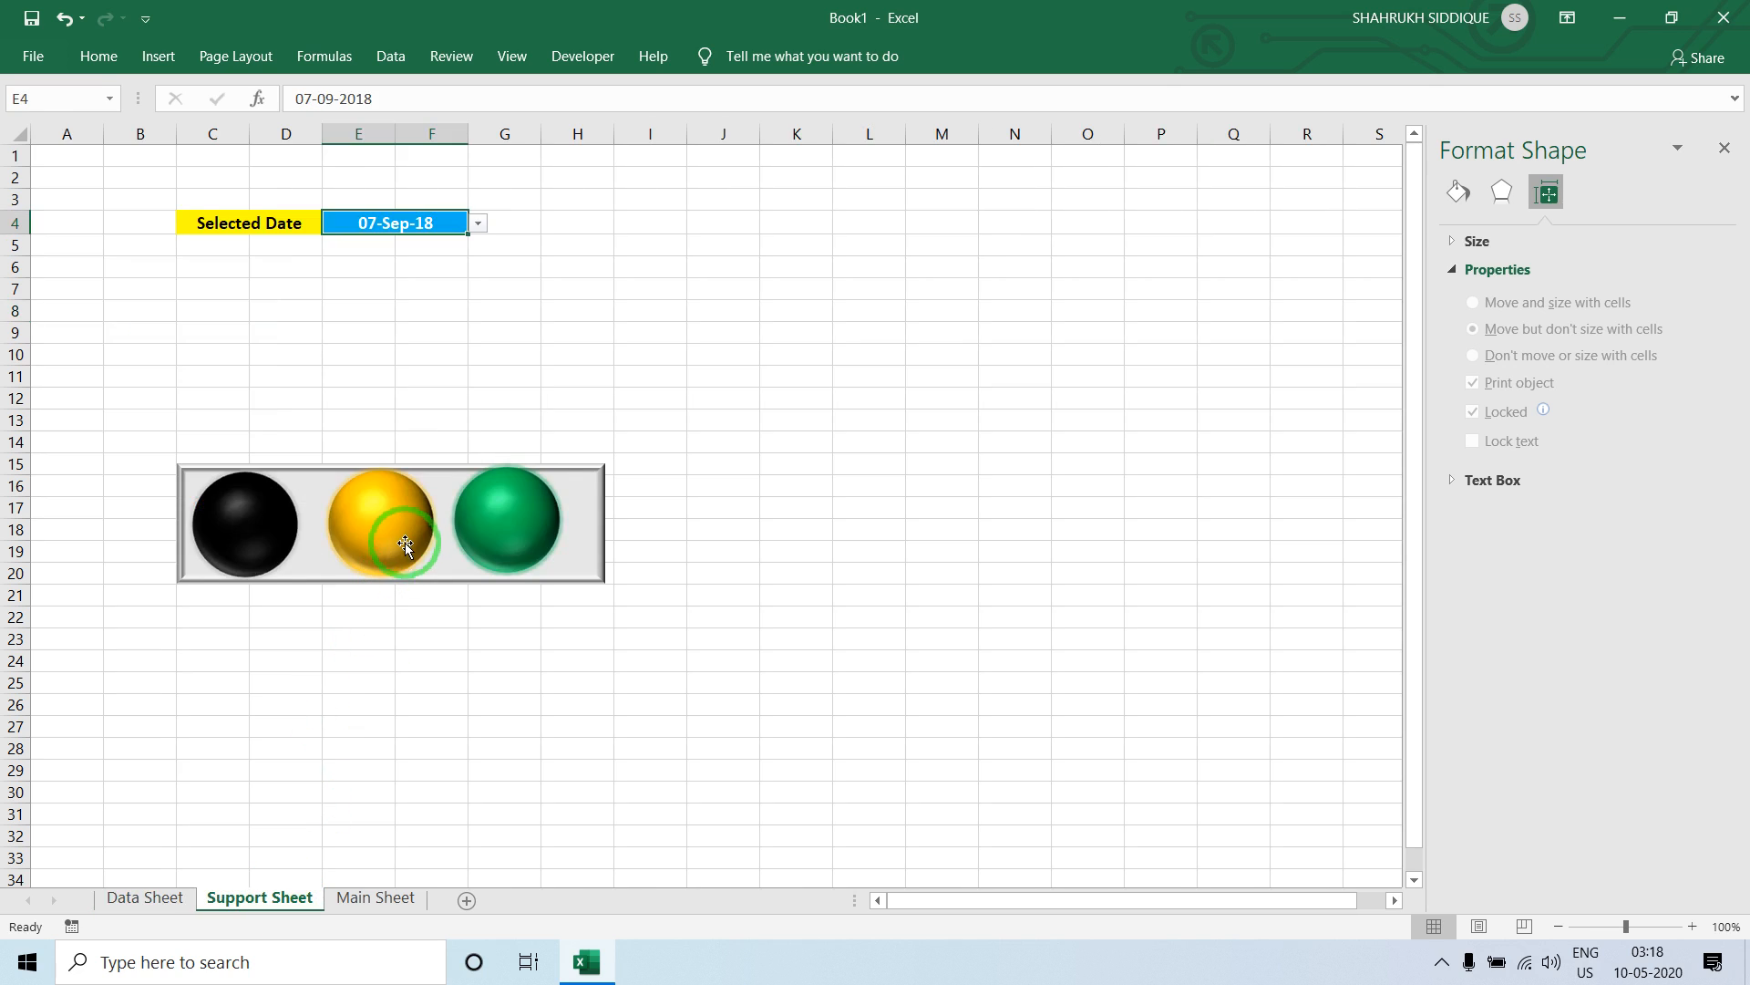
click(447, 538)
click(507, 537)
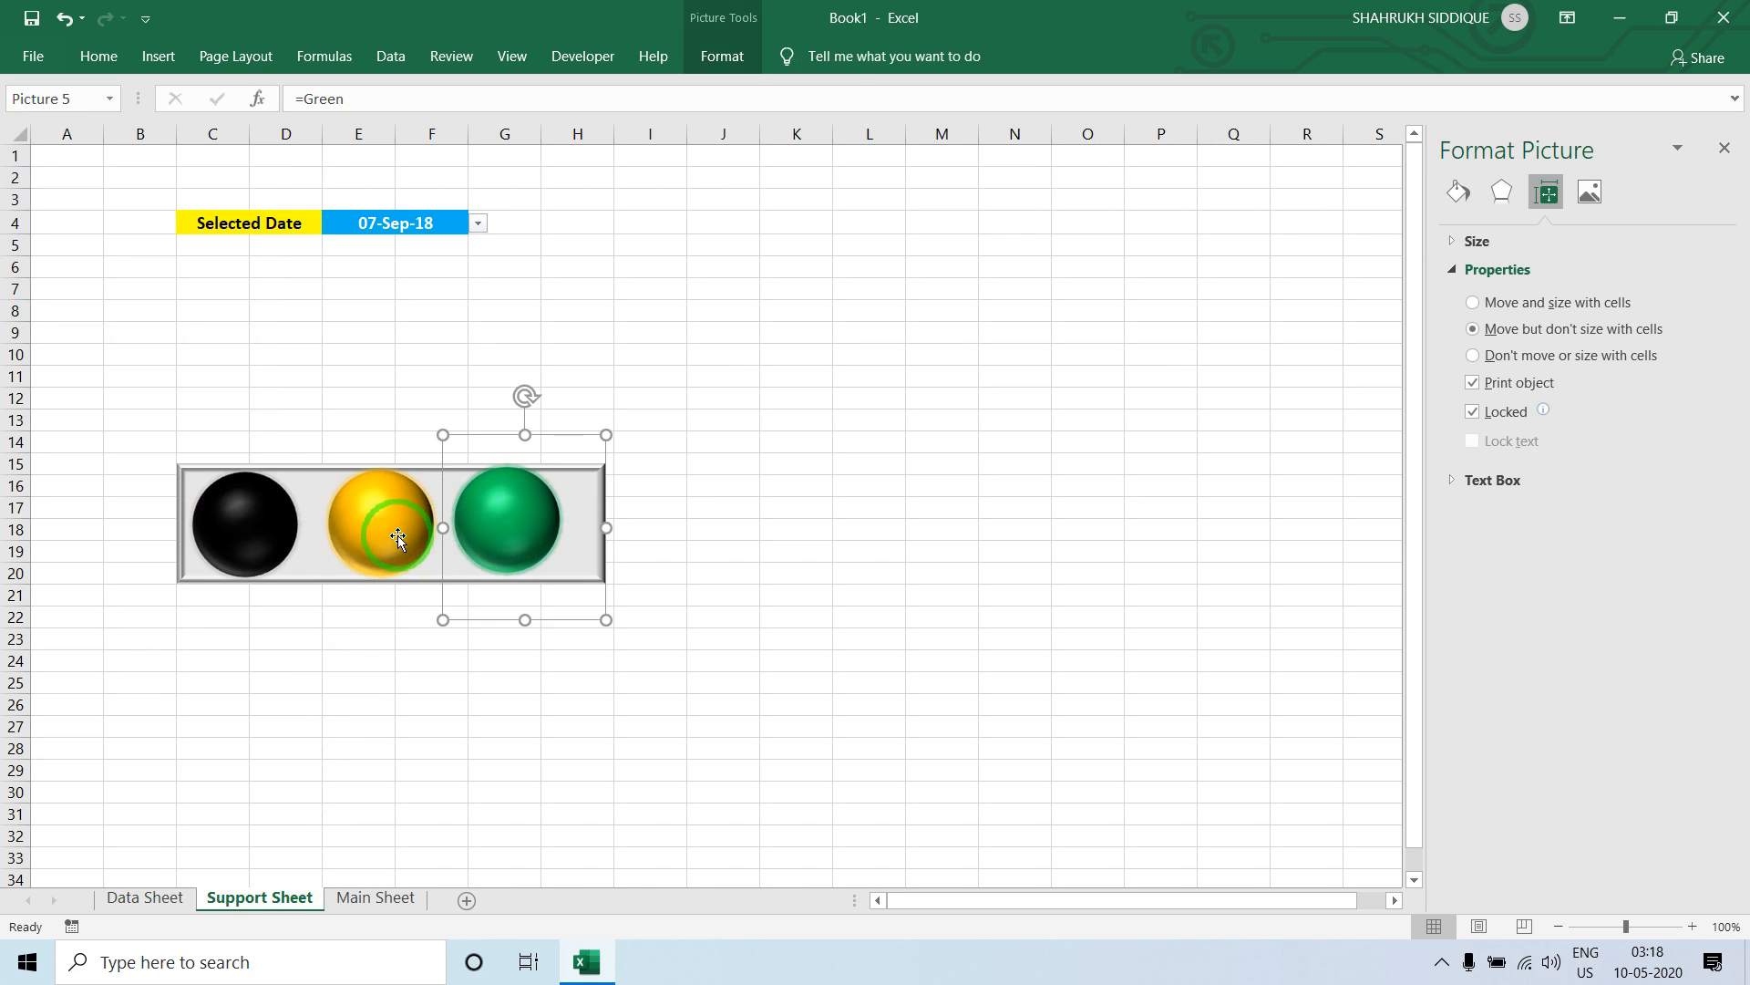
Change the Yellow name's upper limit from 70 to 70% in Name Manager
click(324, 55)
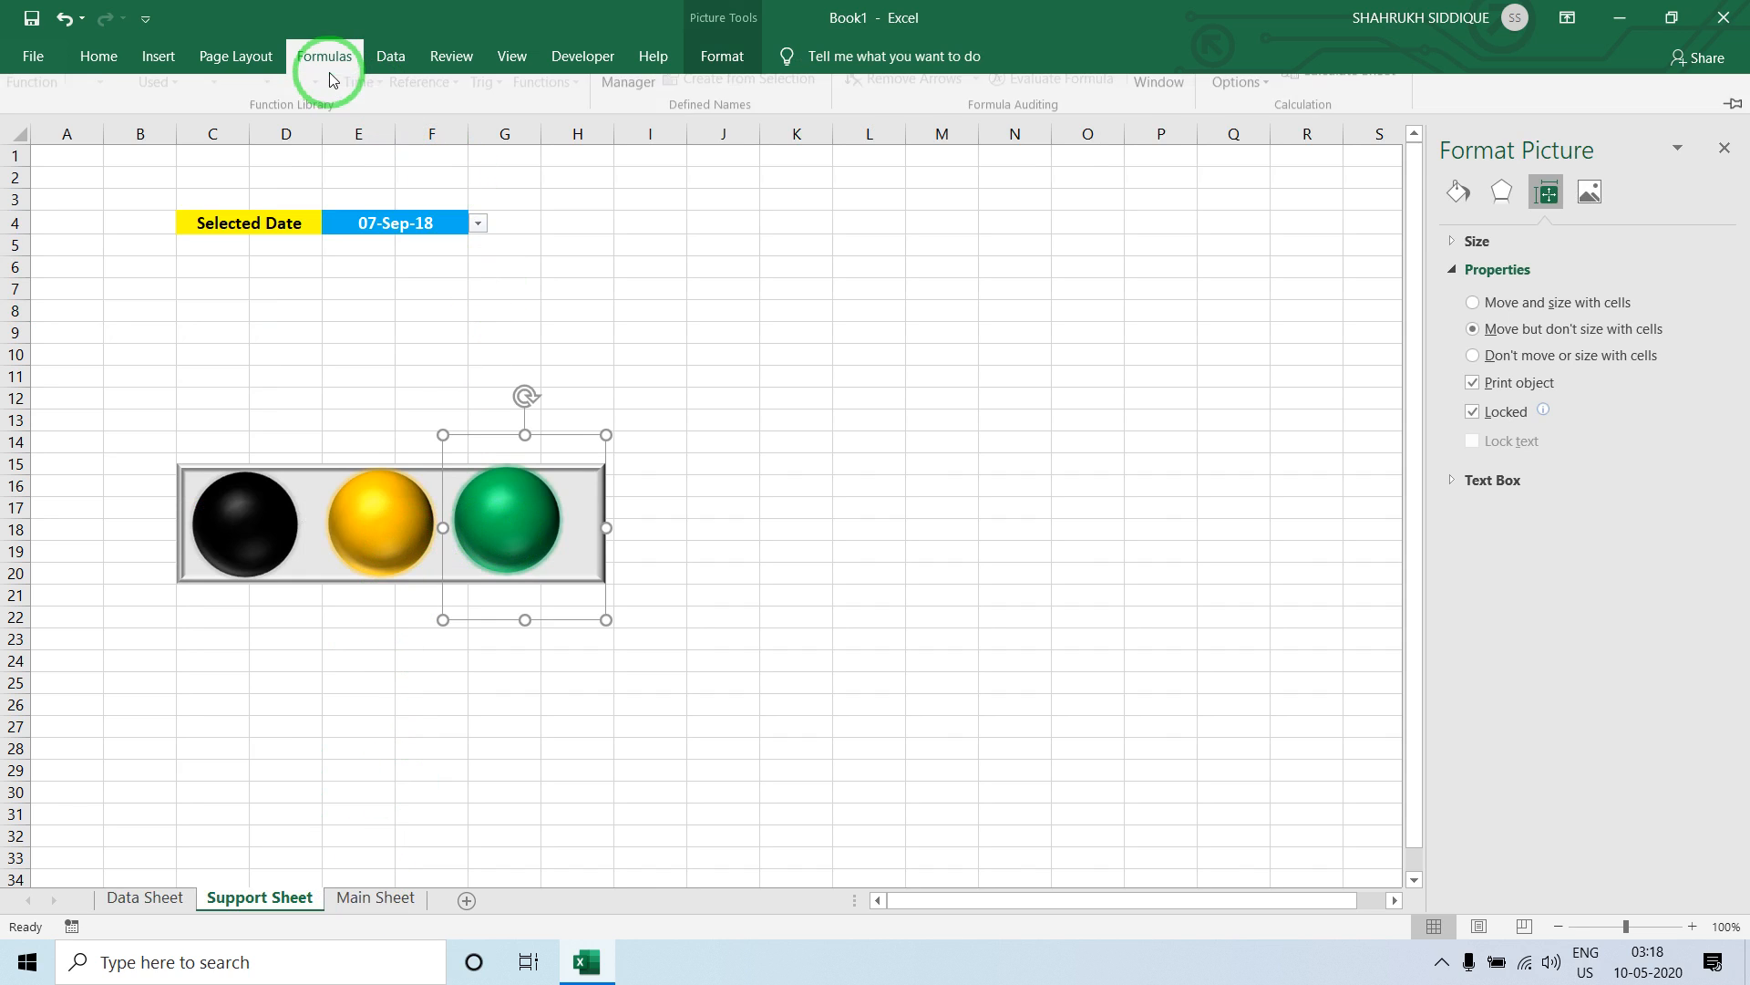
click(616, 109)
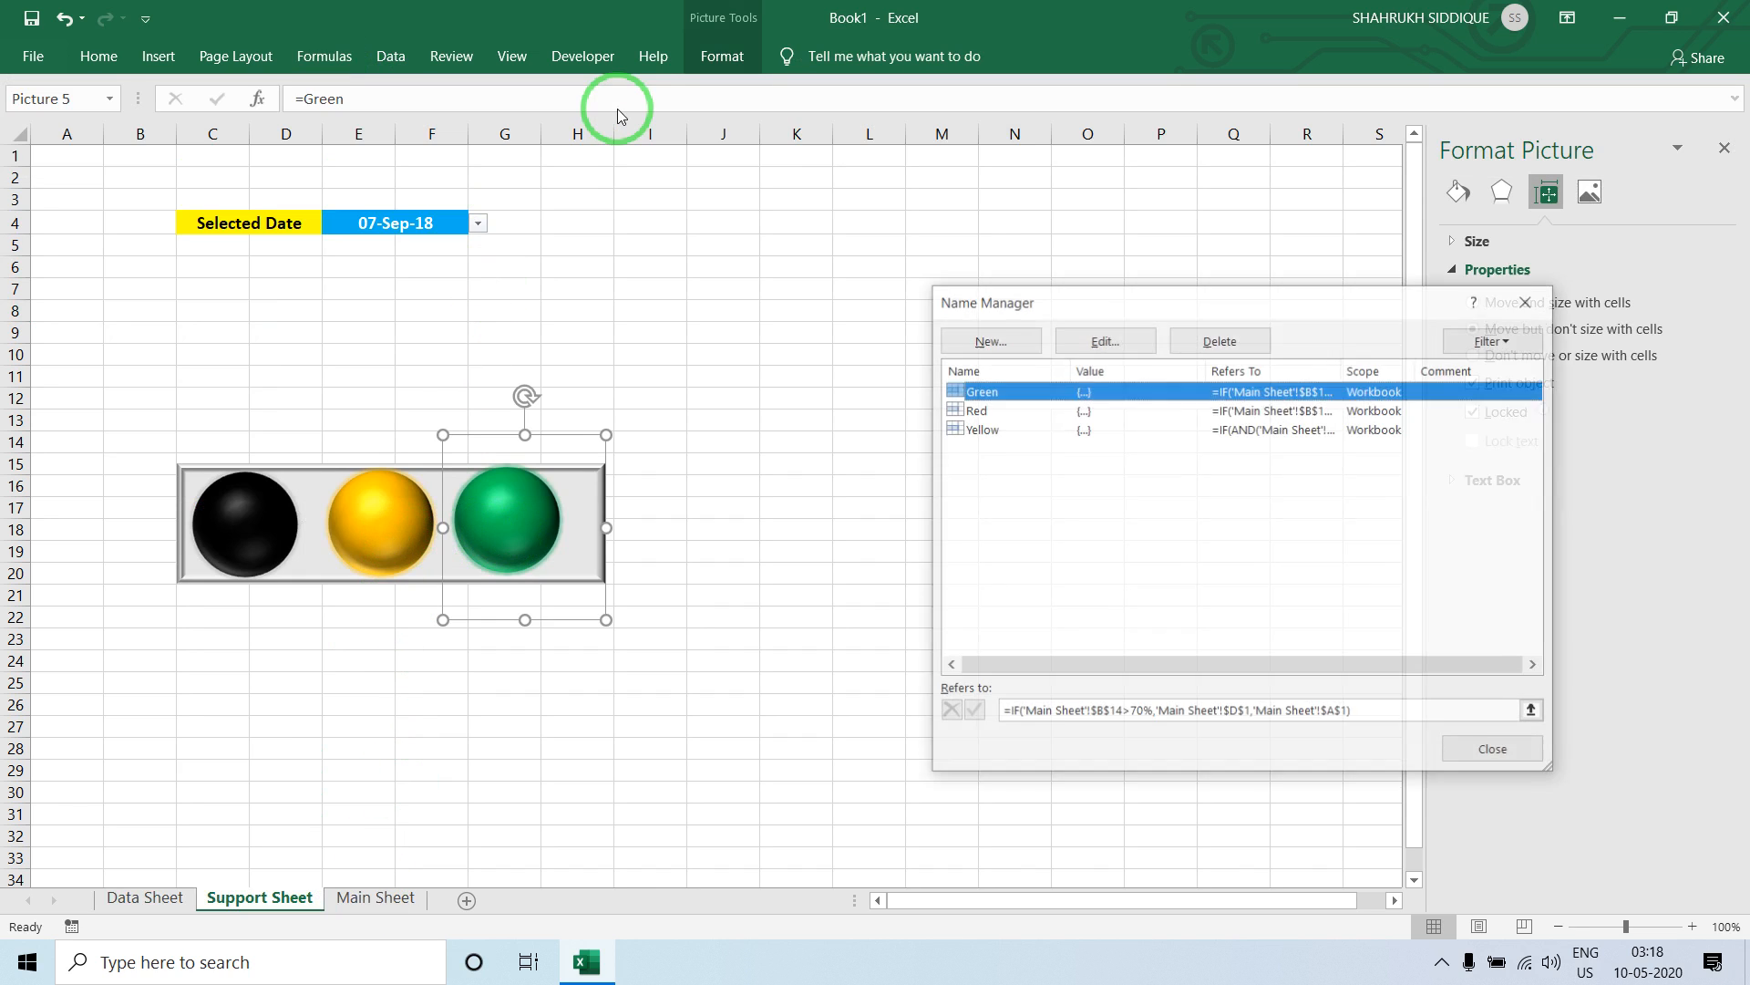
double_click(981, 429)
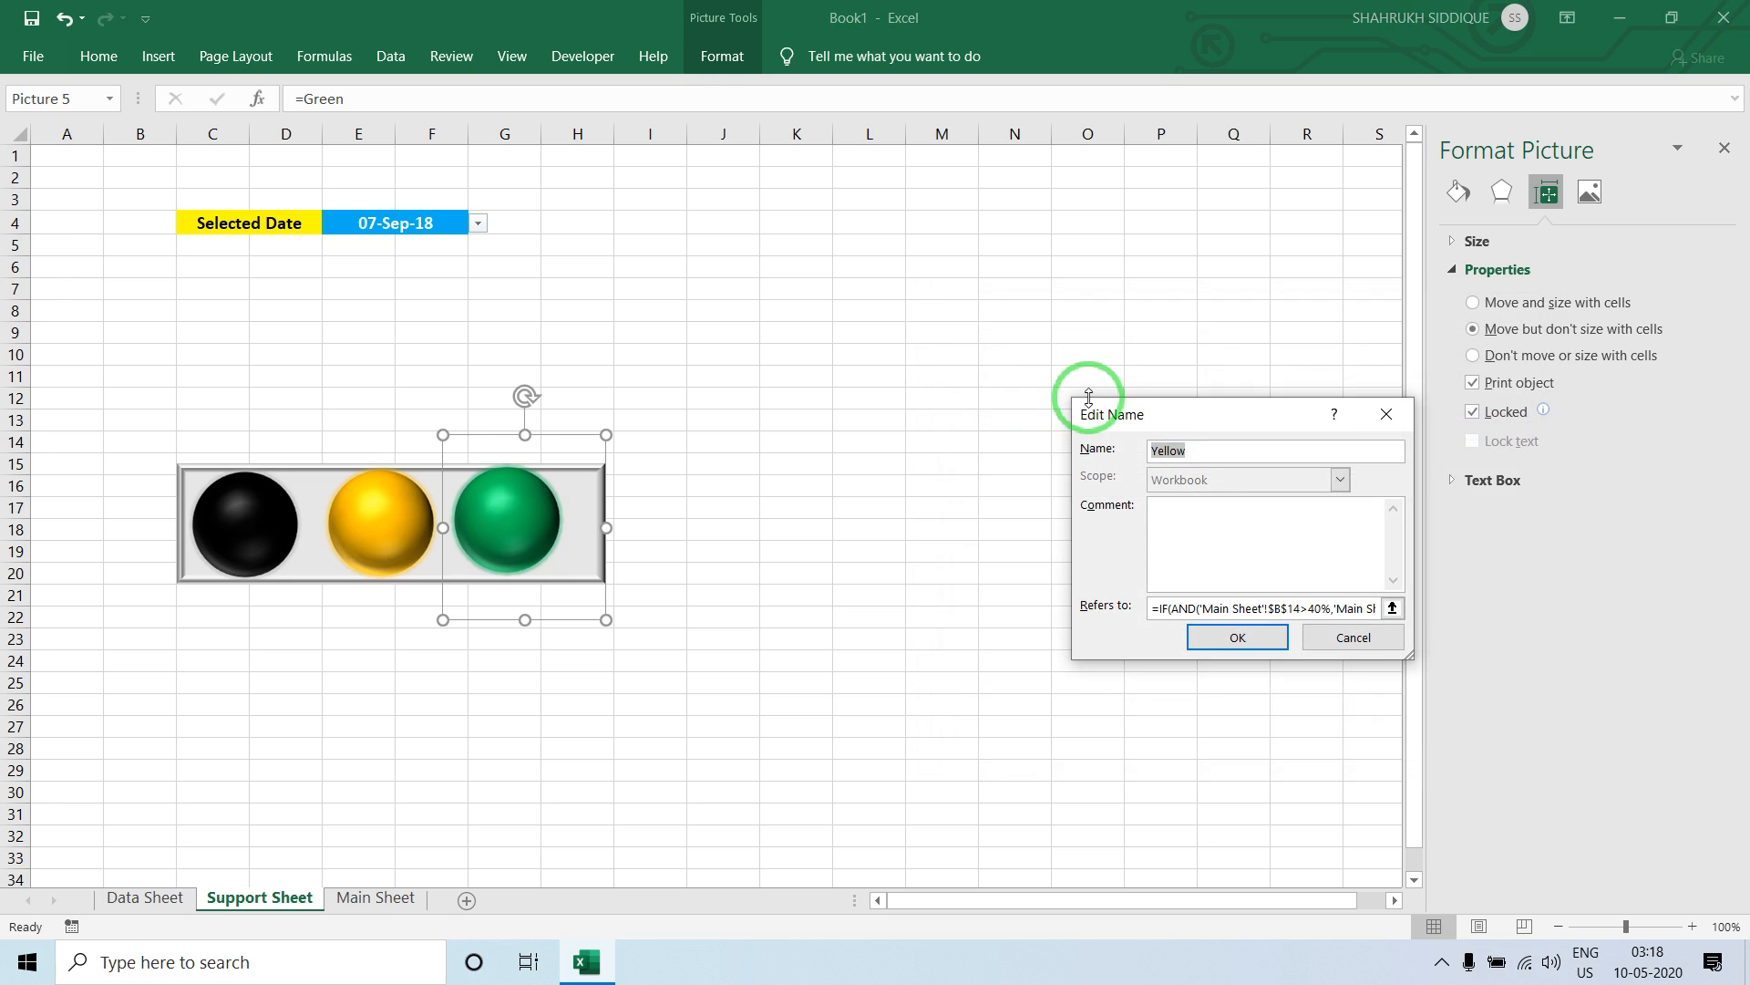
drag(1116, 417, 687, 289)
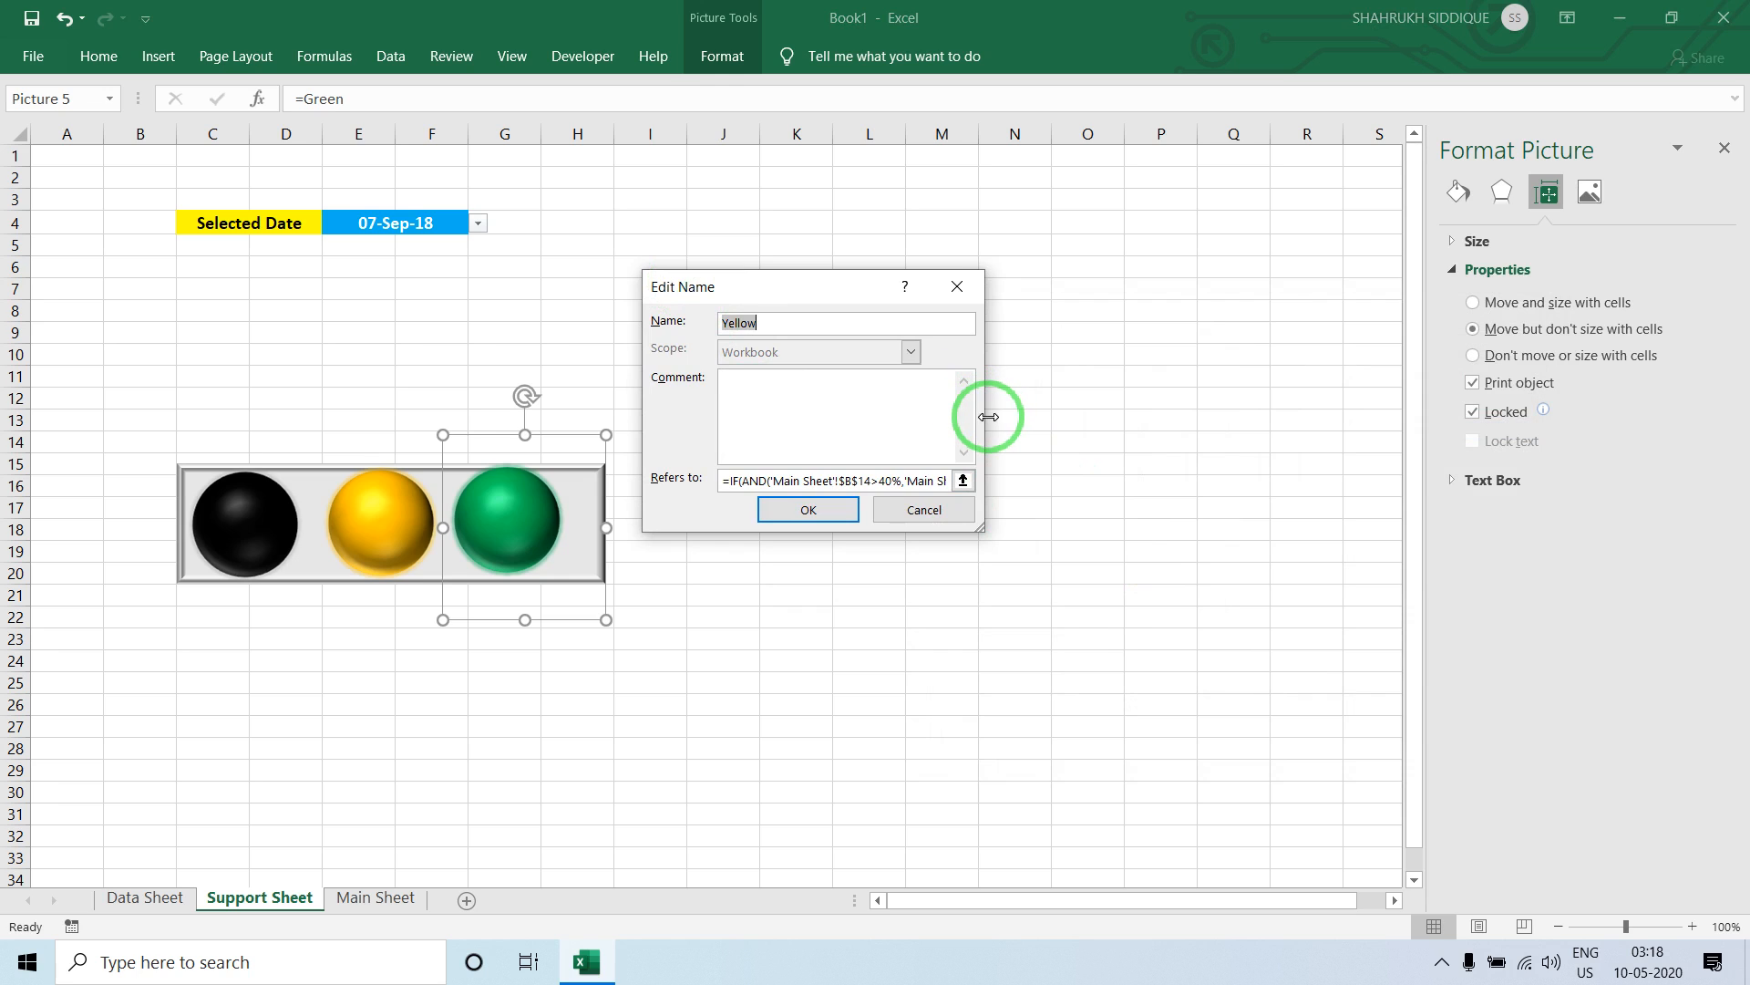
drag(988, 417, 1340, 474)
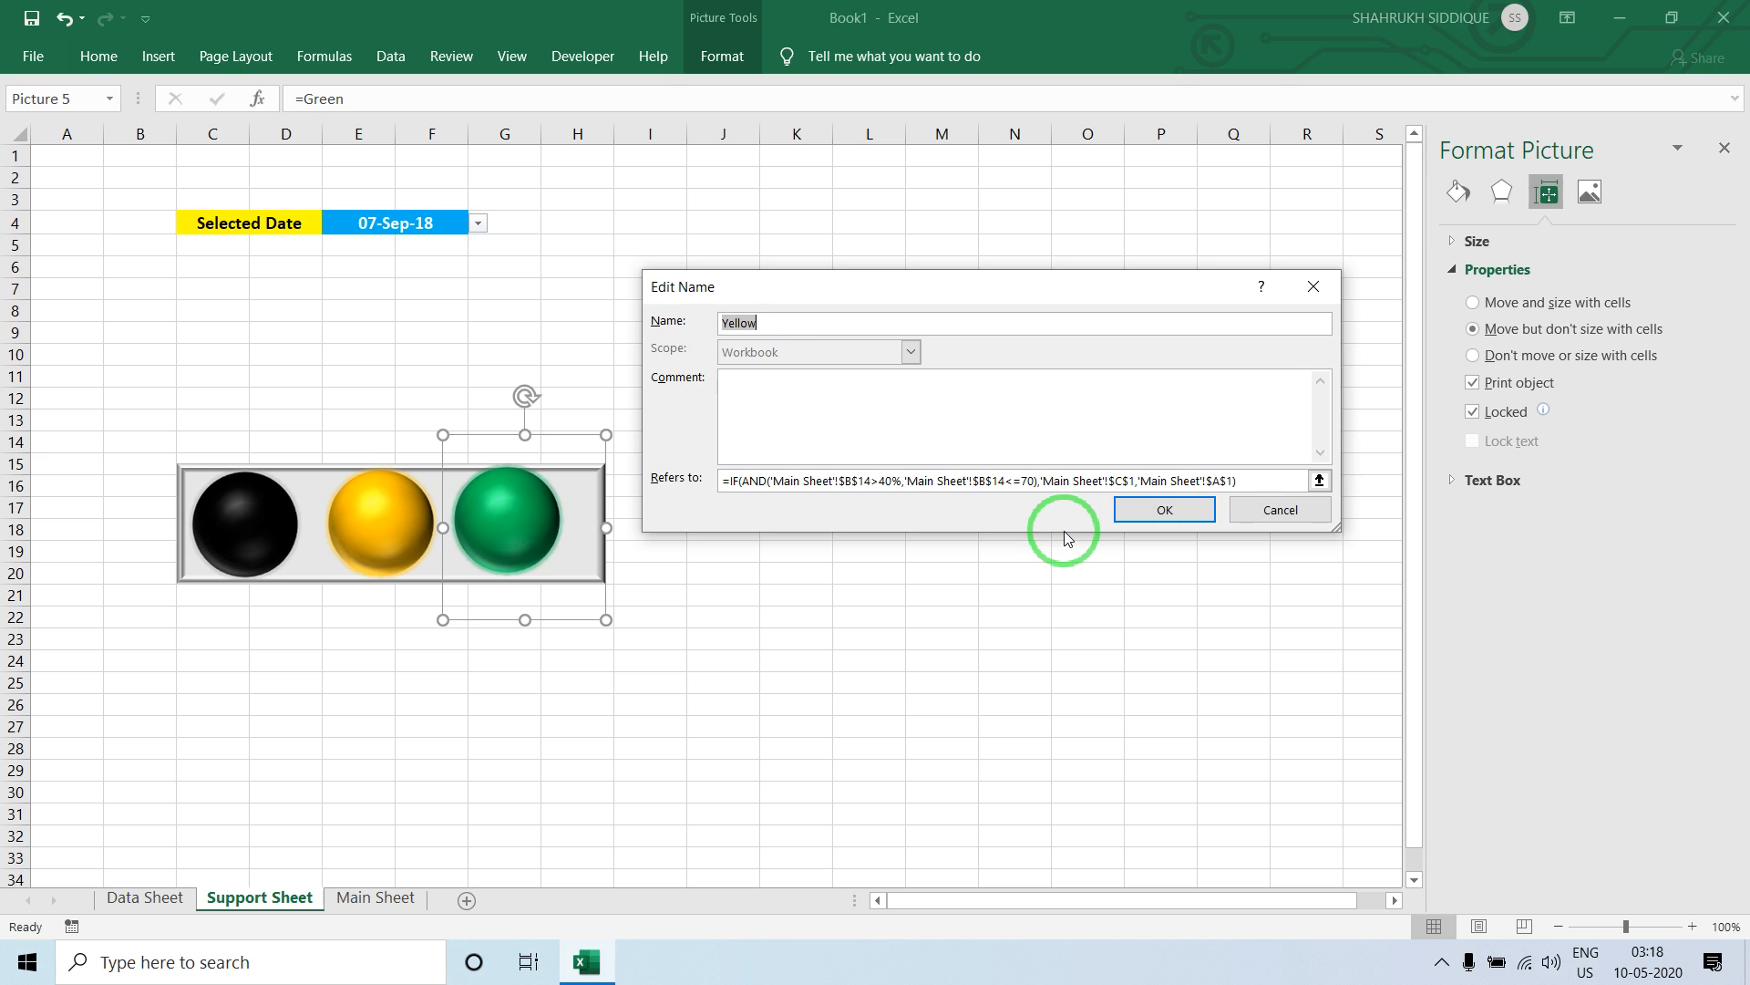
drag(1064, 531, 1057, 654)
click(790, 602)
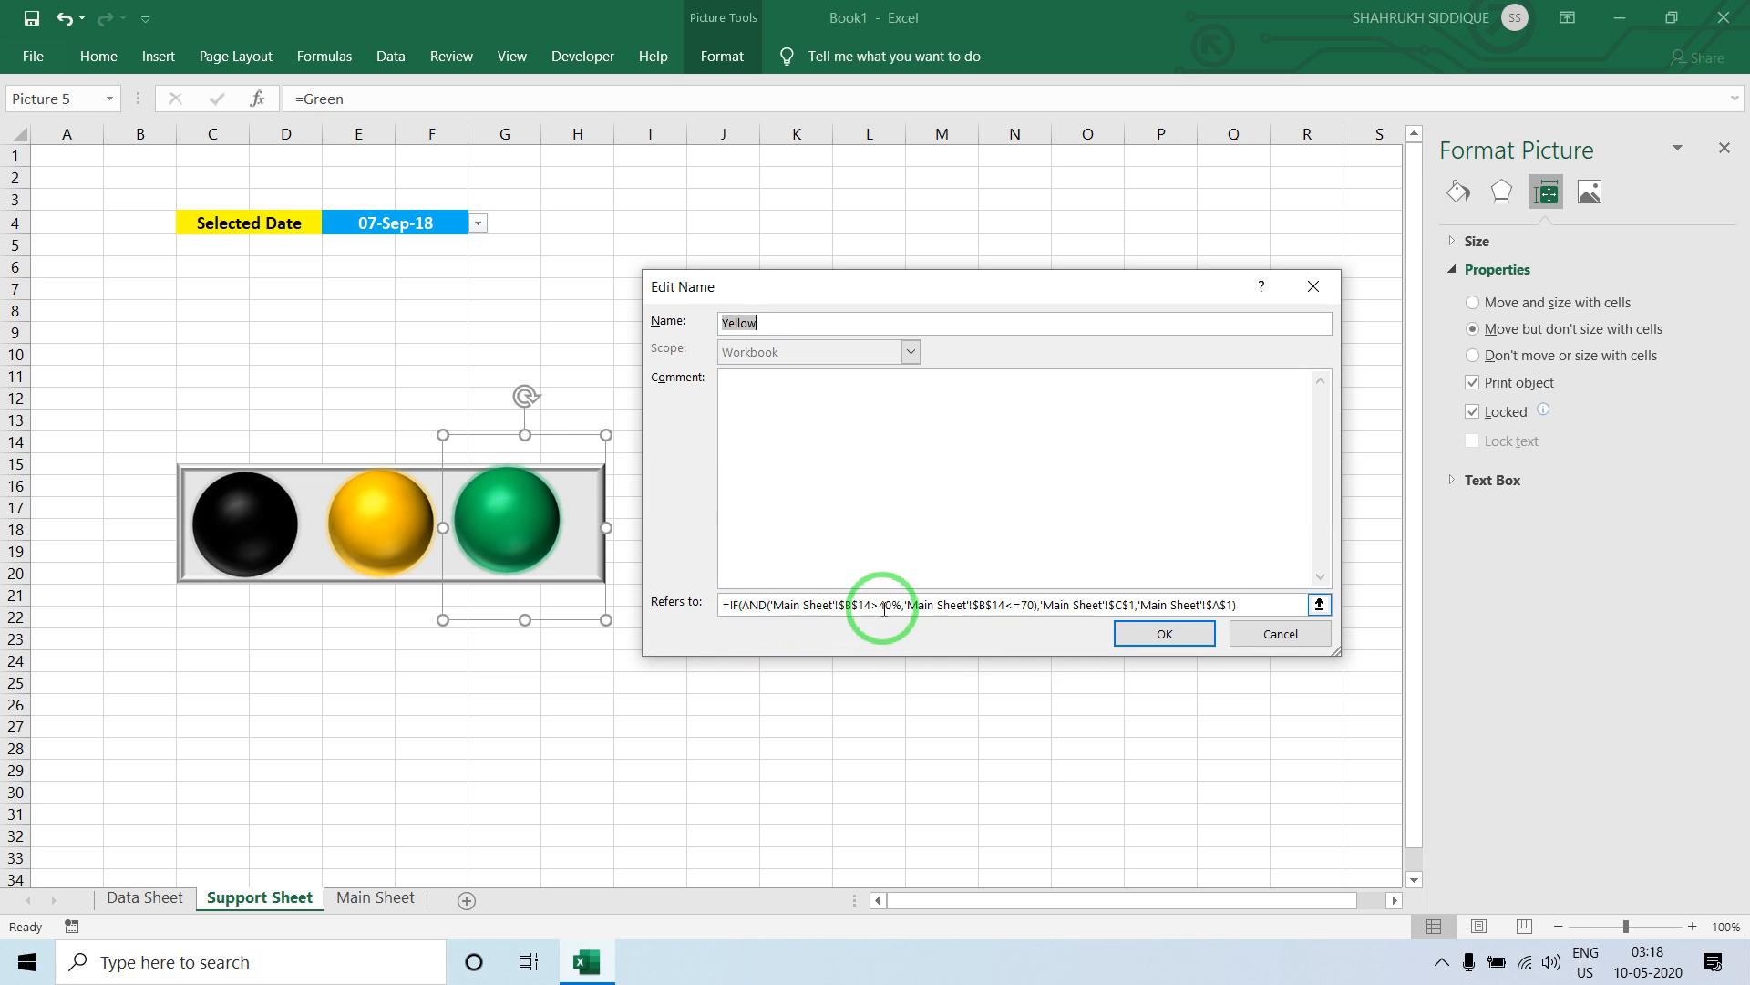
click(1035, 605)
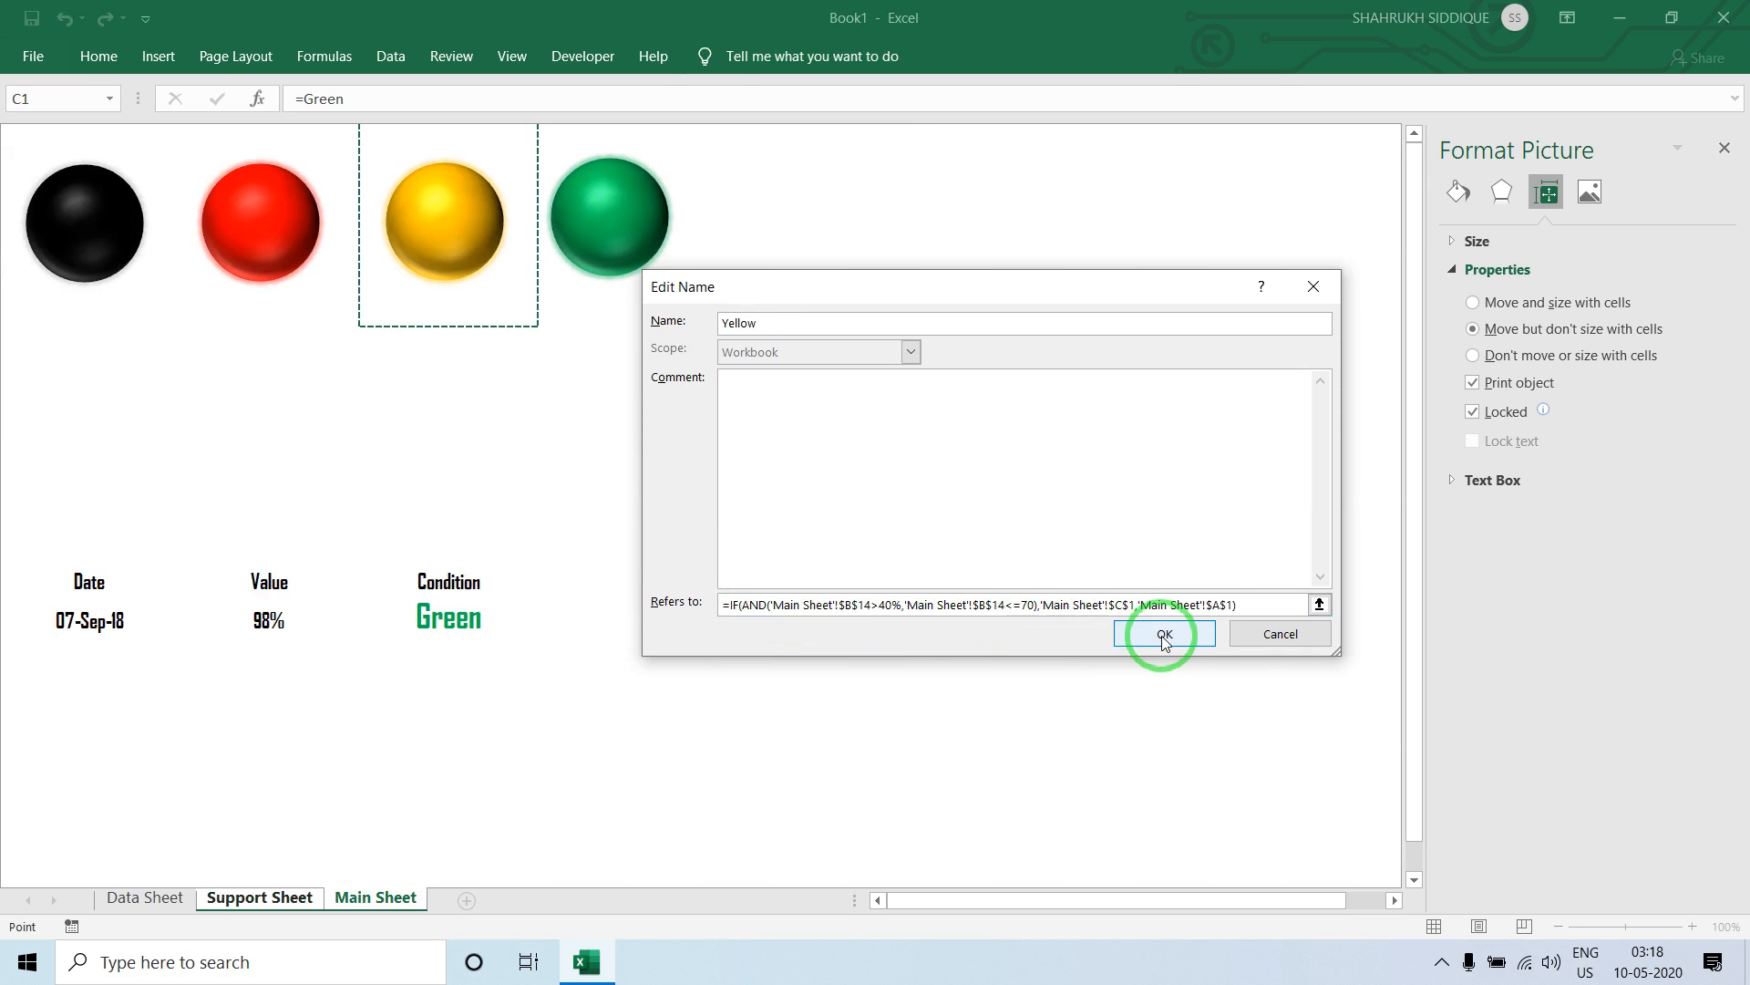
text(%)
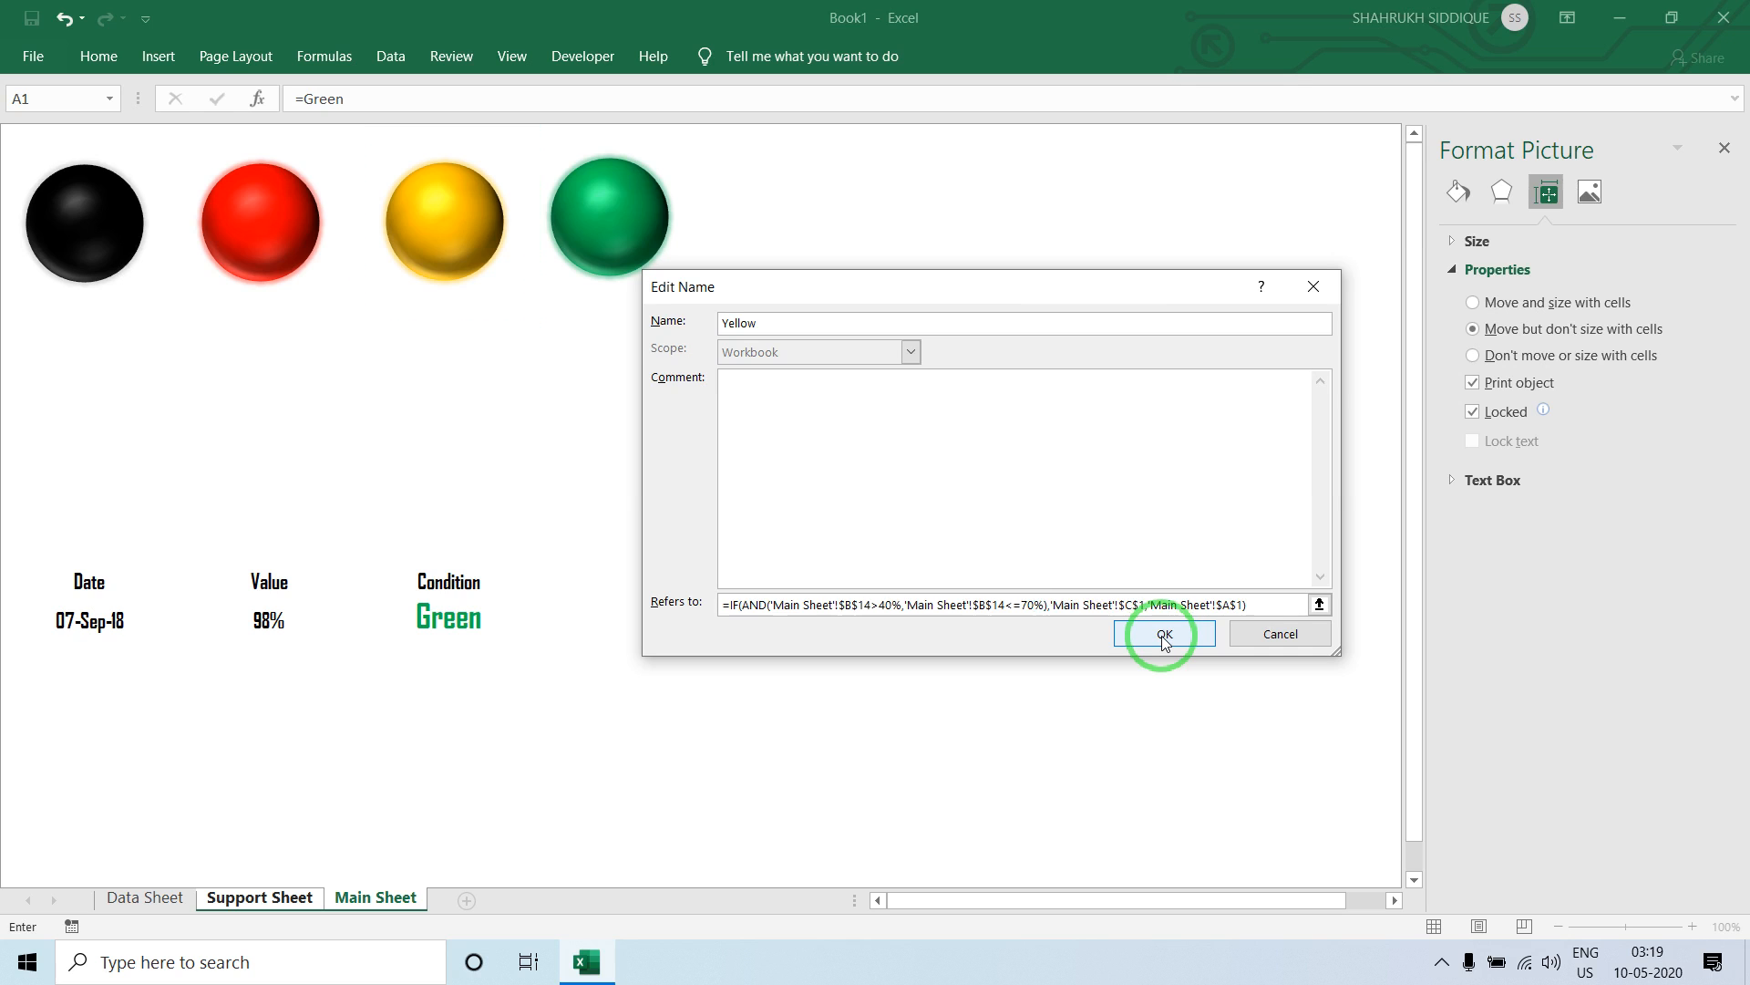
click(1164, 636)
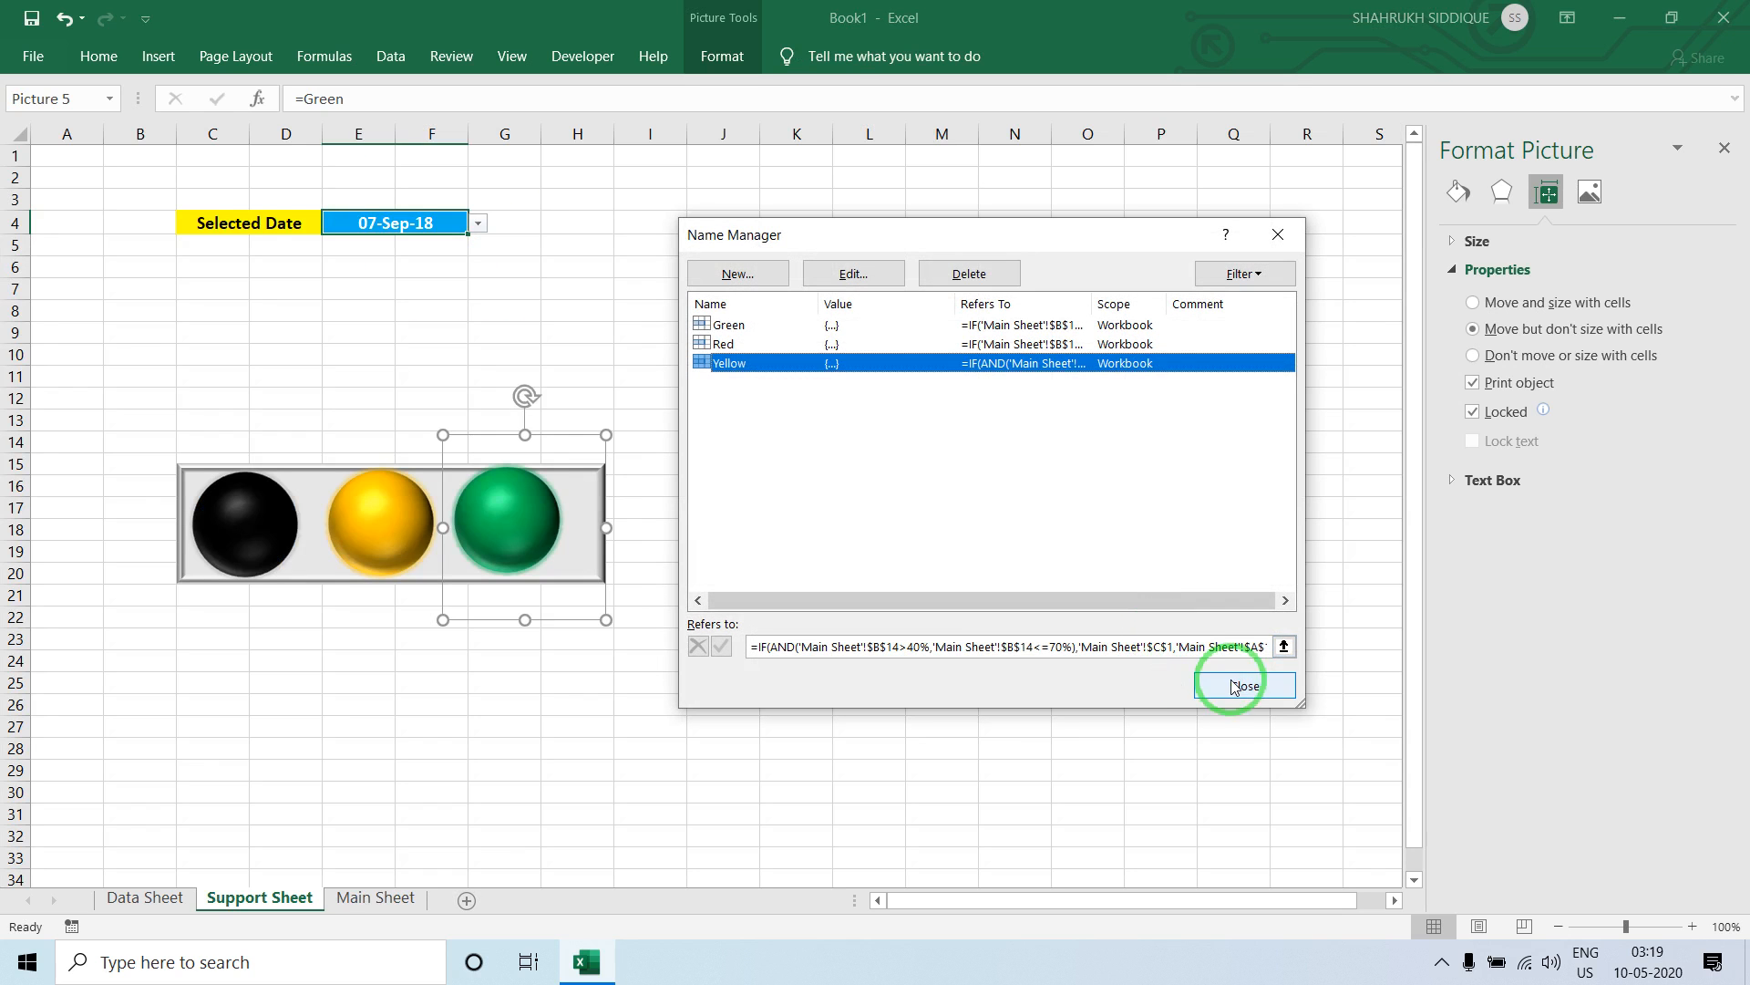
click(1243, 684)
click(1164, 642)
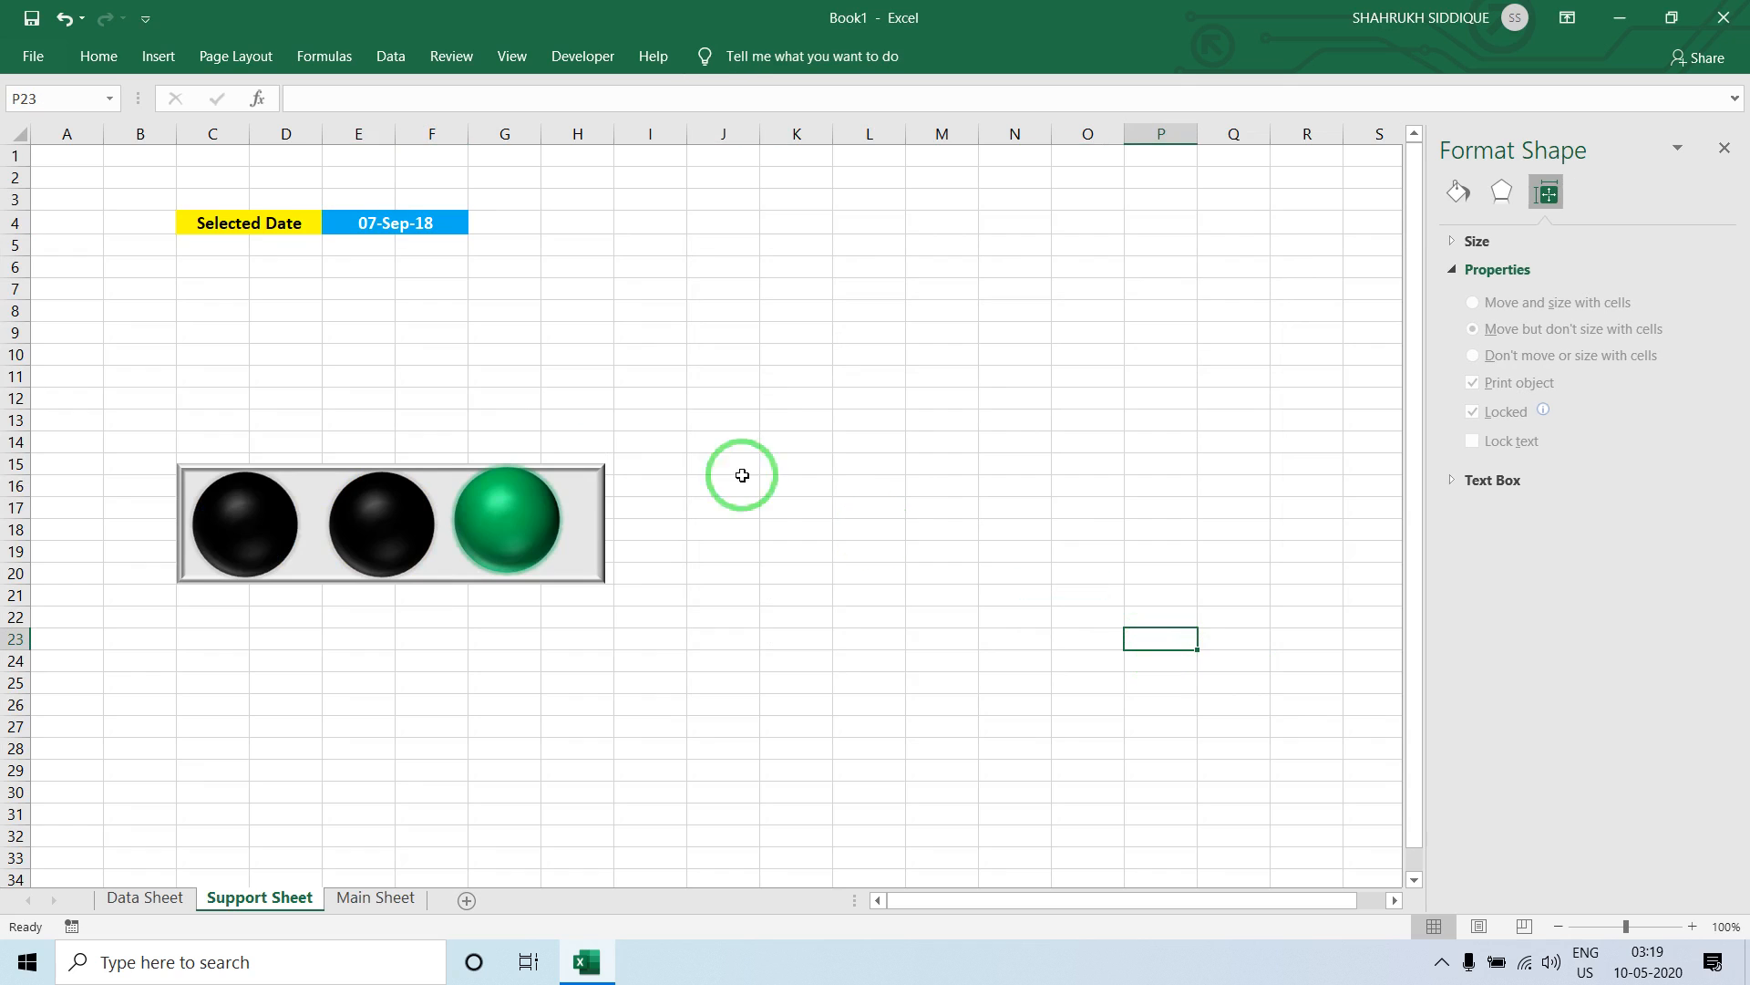
Test the lights by choosing 10-Sep-18, 16-Sep-18, then 17-Sep-18 in E4's date dropdown
click(547, 500)
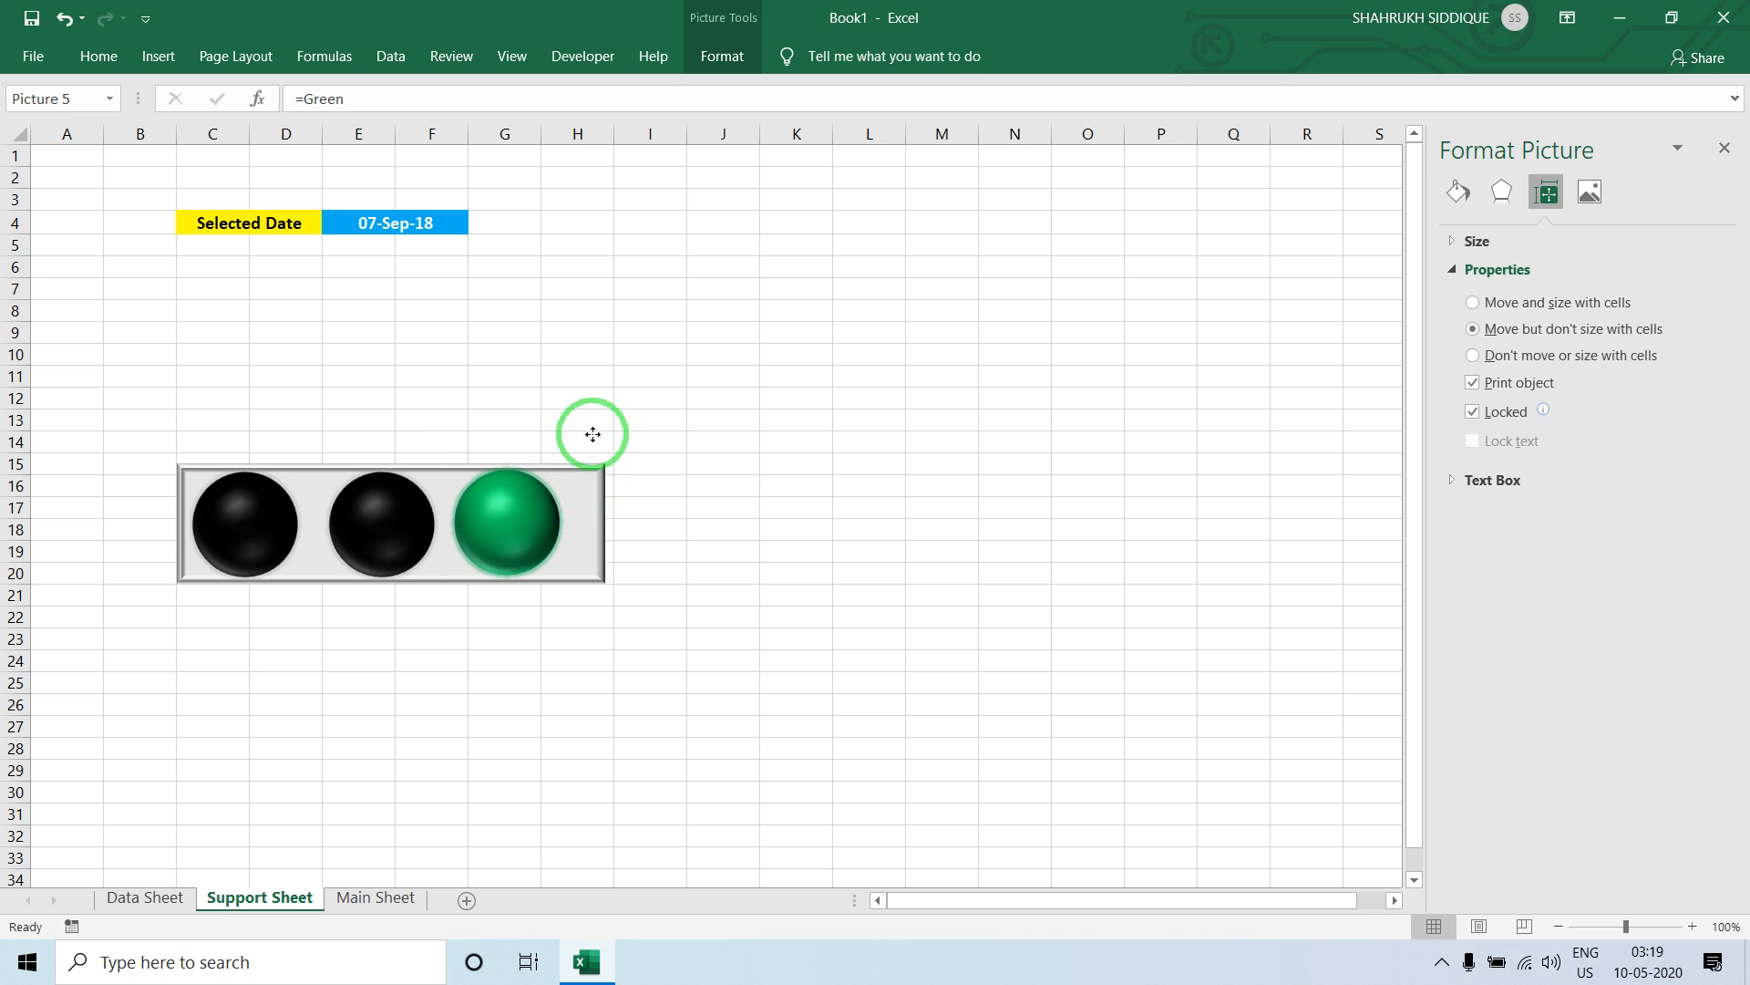
click(643, 338)
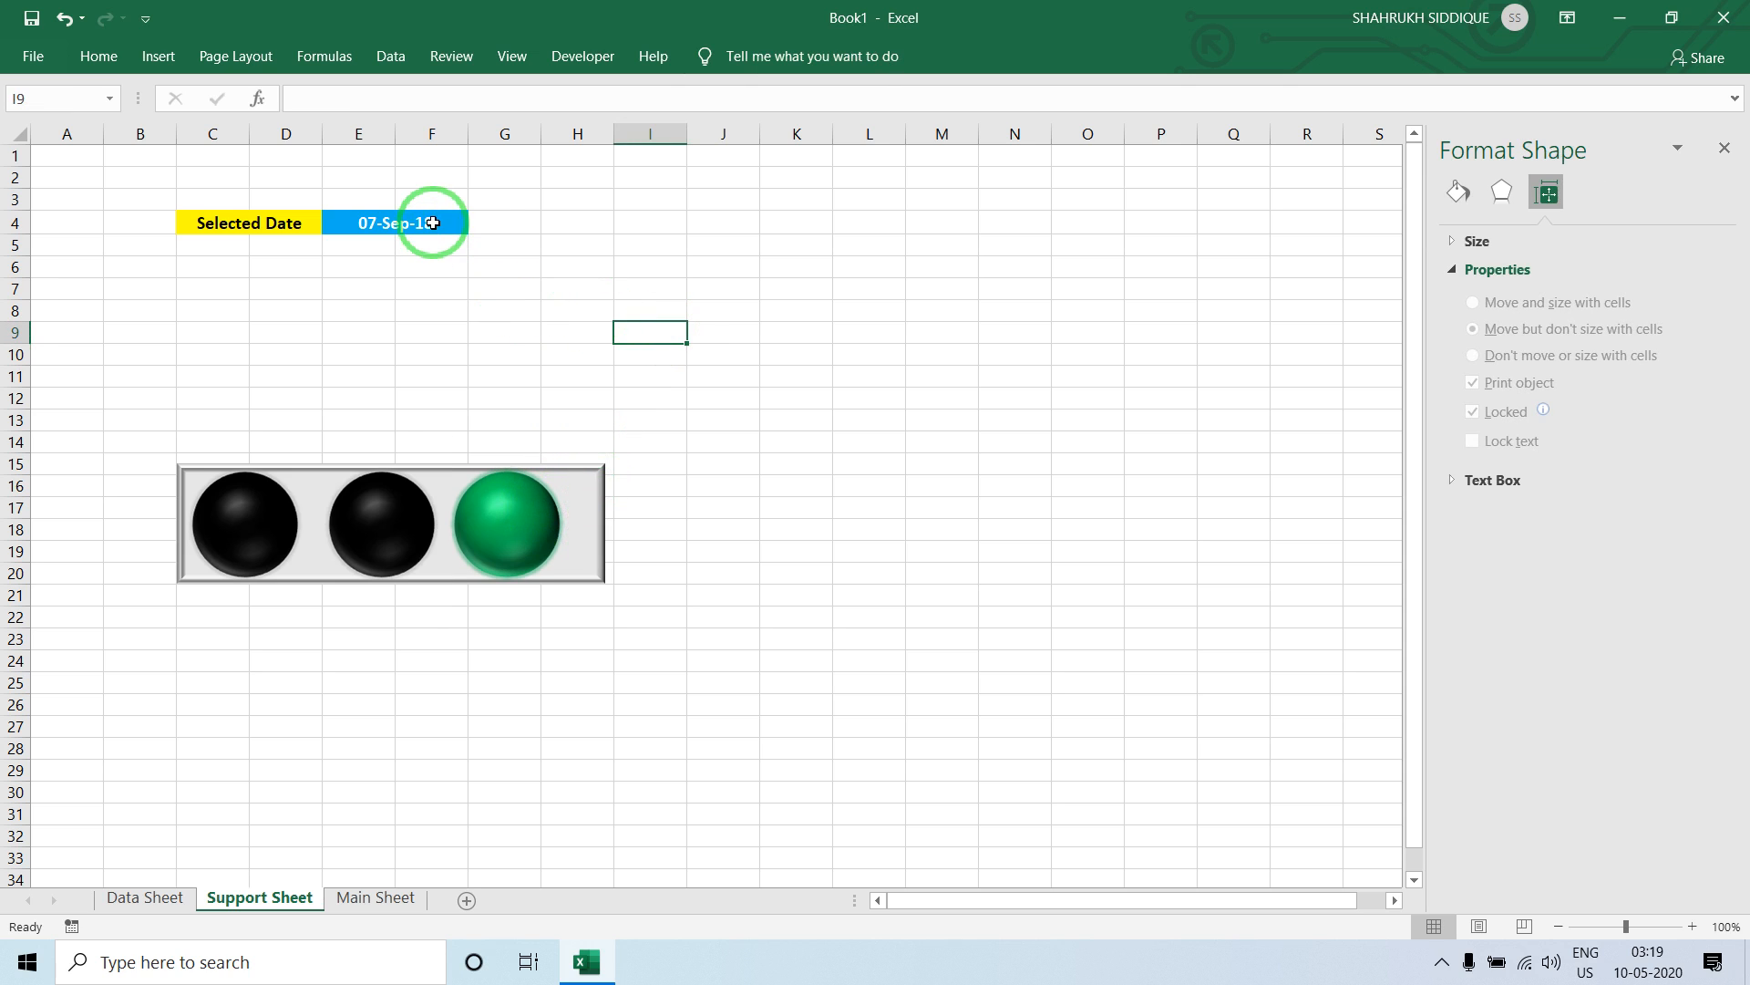
click(429, 226)
click(477, 223)
click(415, 289)
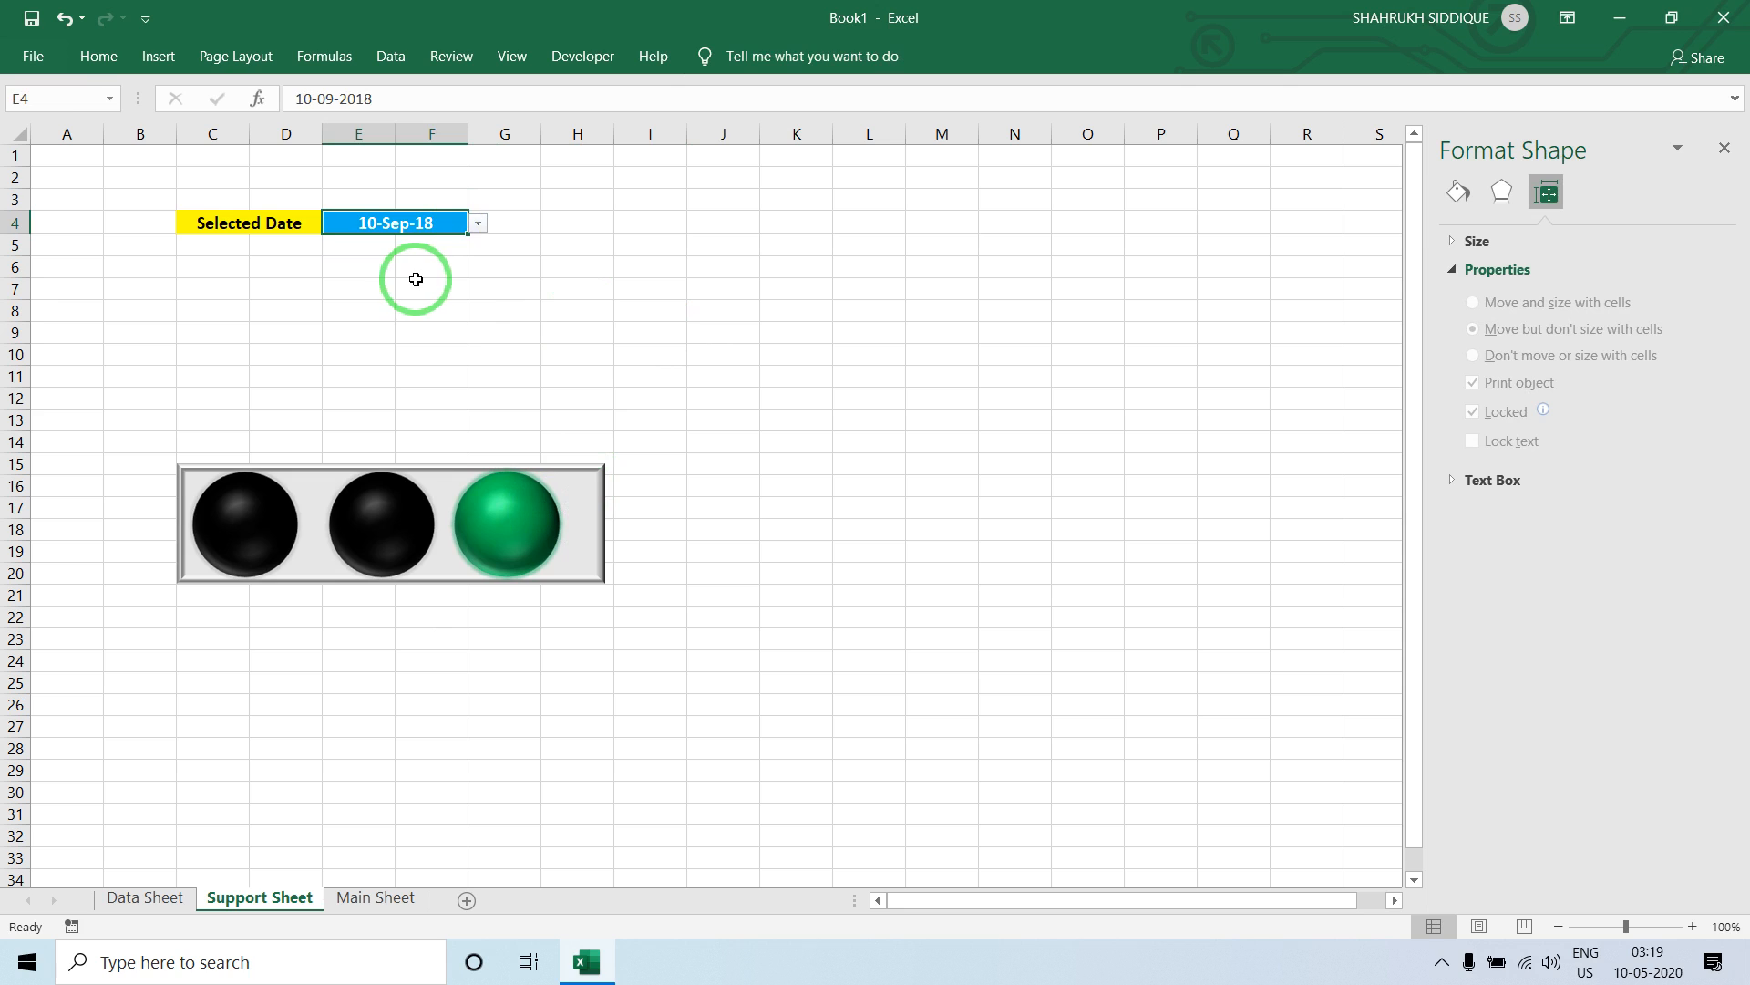
click(477, 223)
click(374, 342)
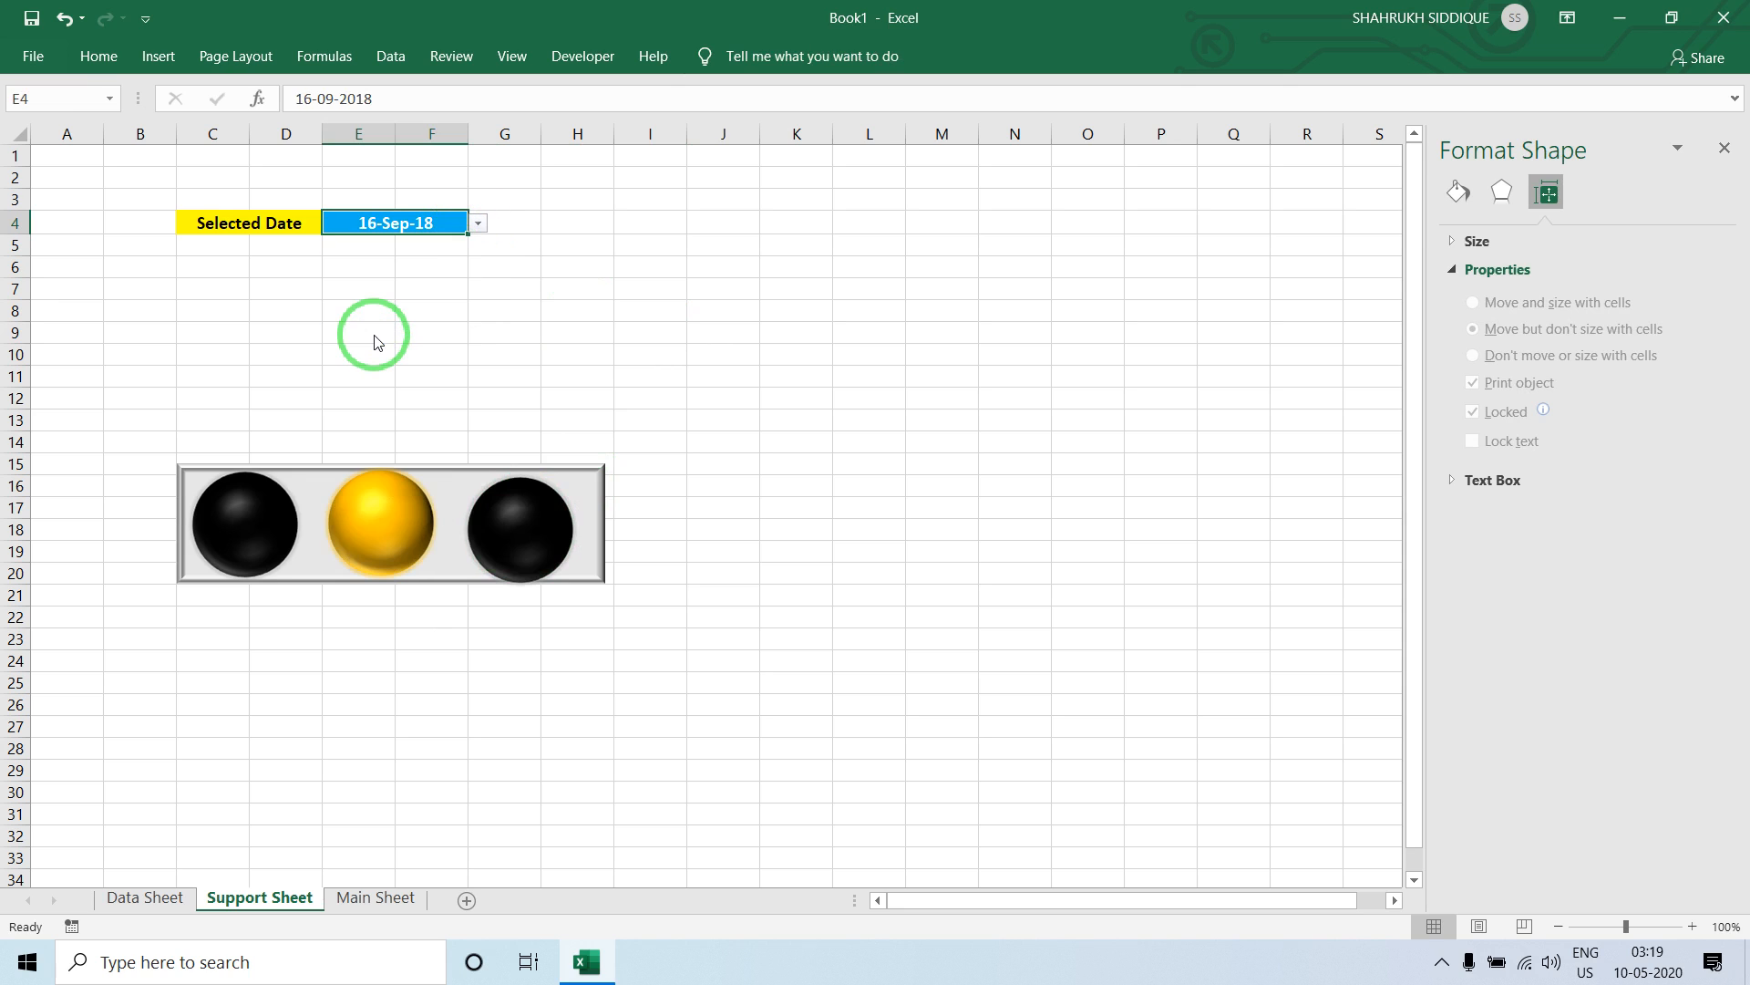
click(478, 223)
click(381, 352)
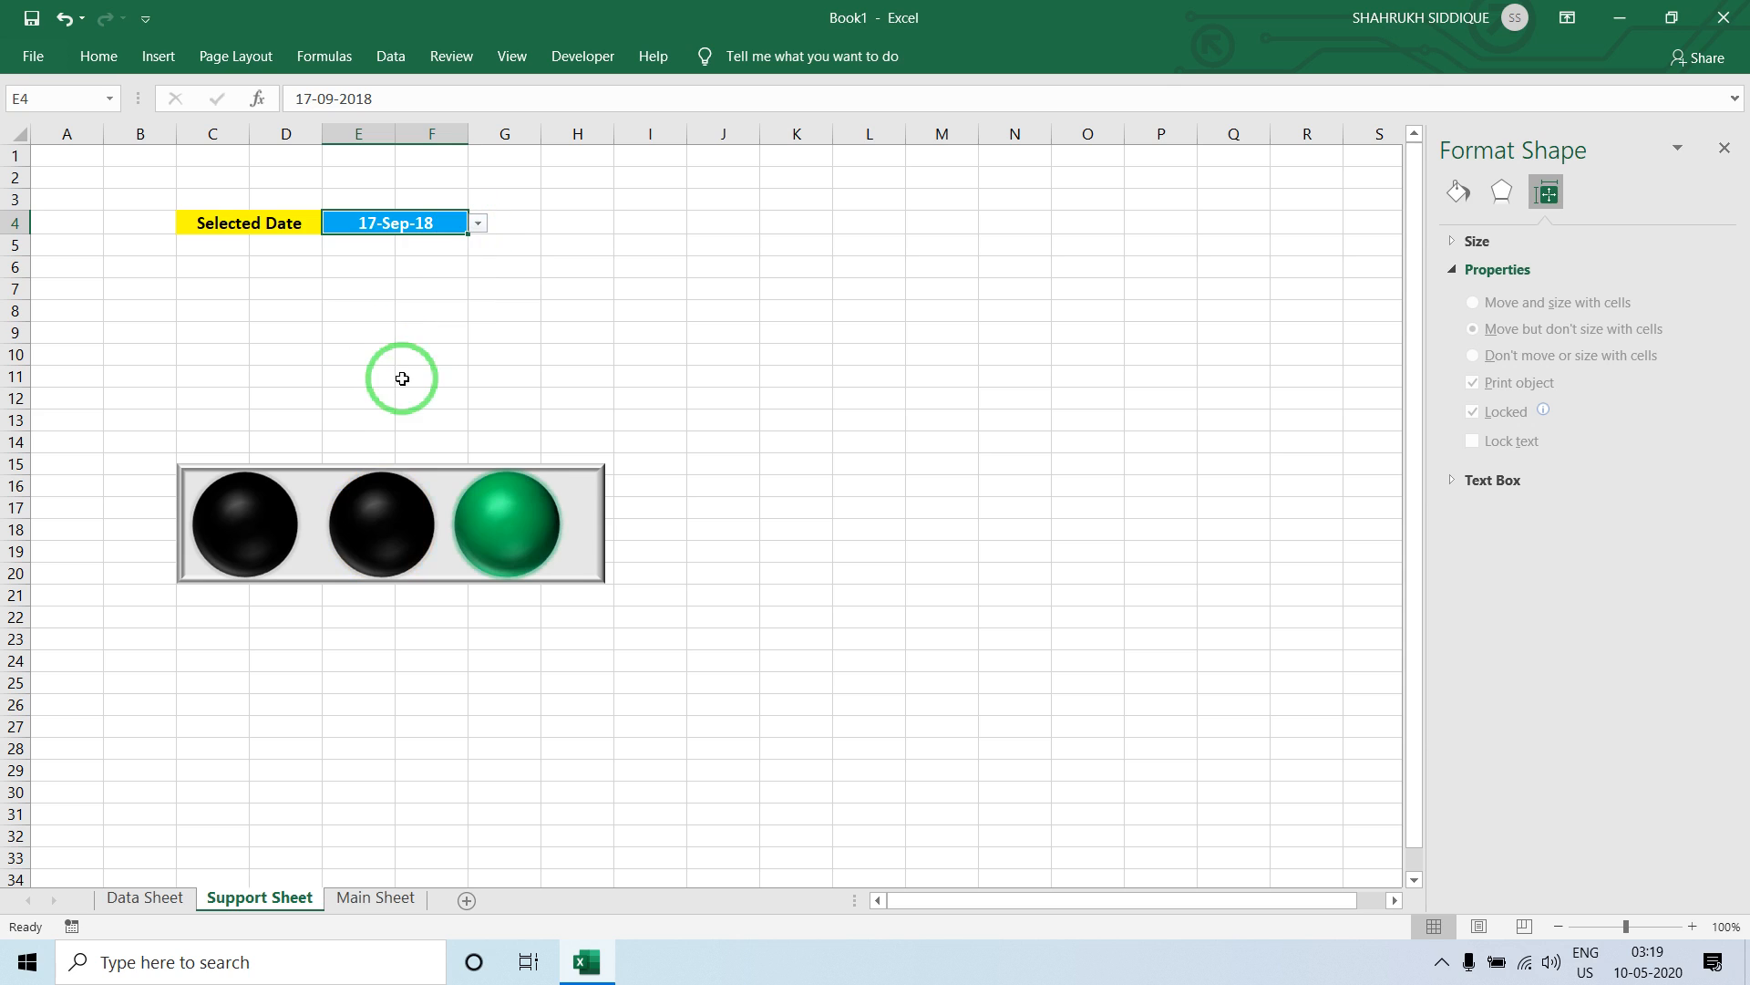
click(352, 419)
drag(301, 383, 467, 422)
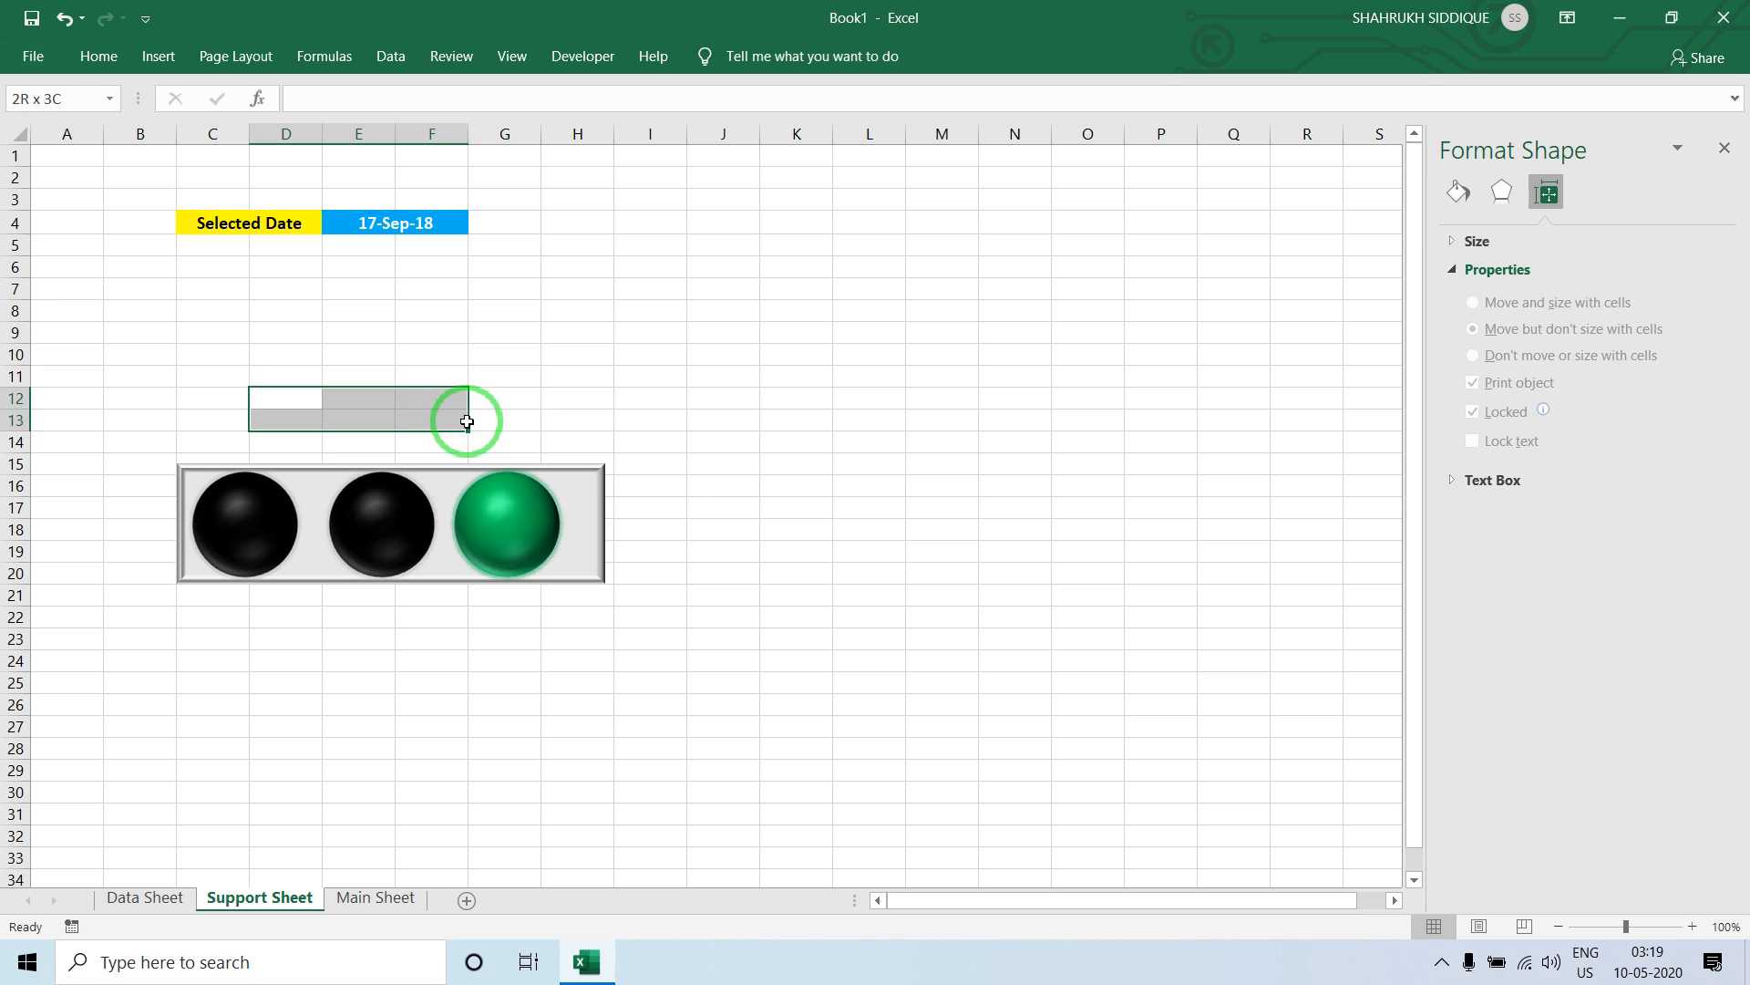
drag(414, 860, 394, 887)
Centre the 98% value in B14 vertically and increase its font size one step
click(393, 891)
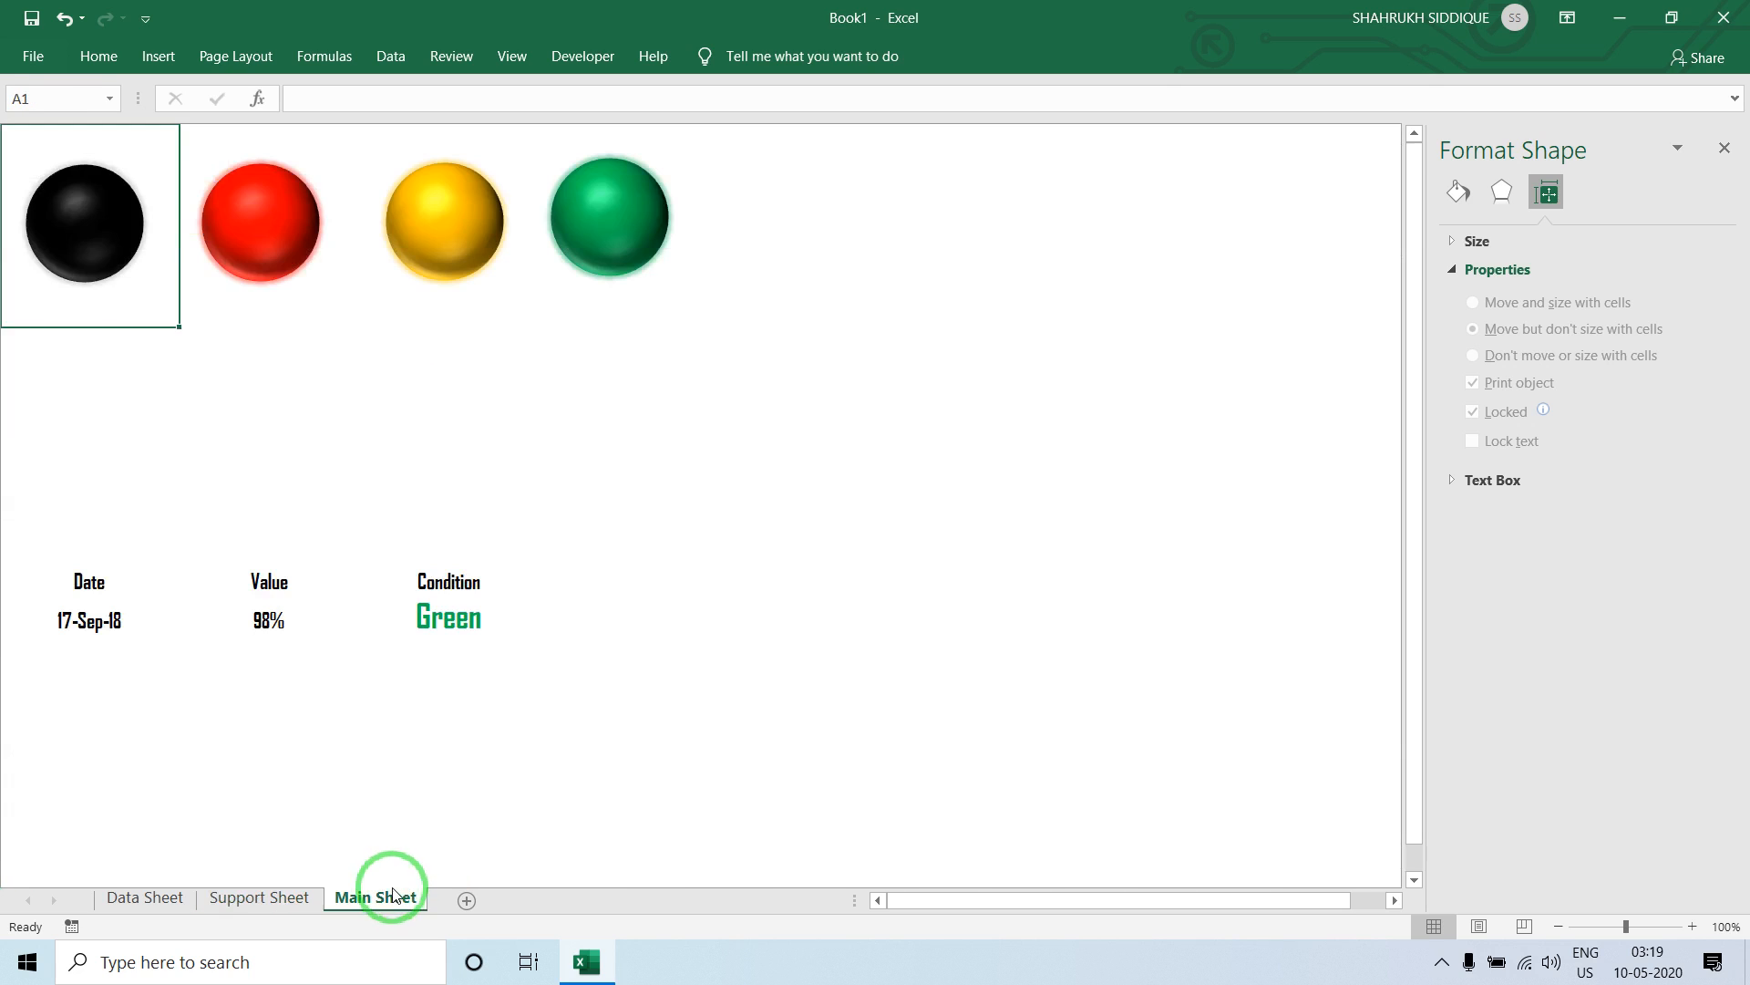
click(301, 627)
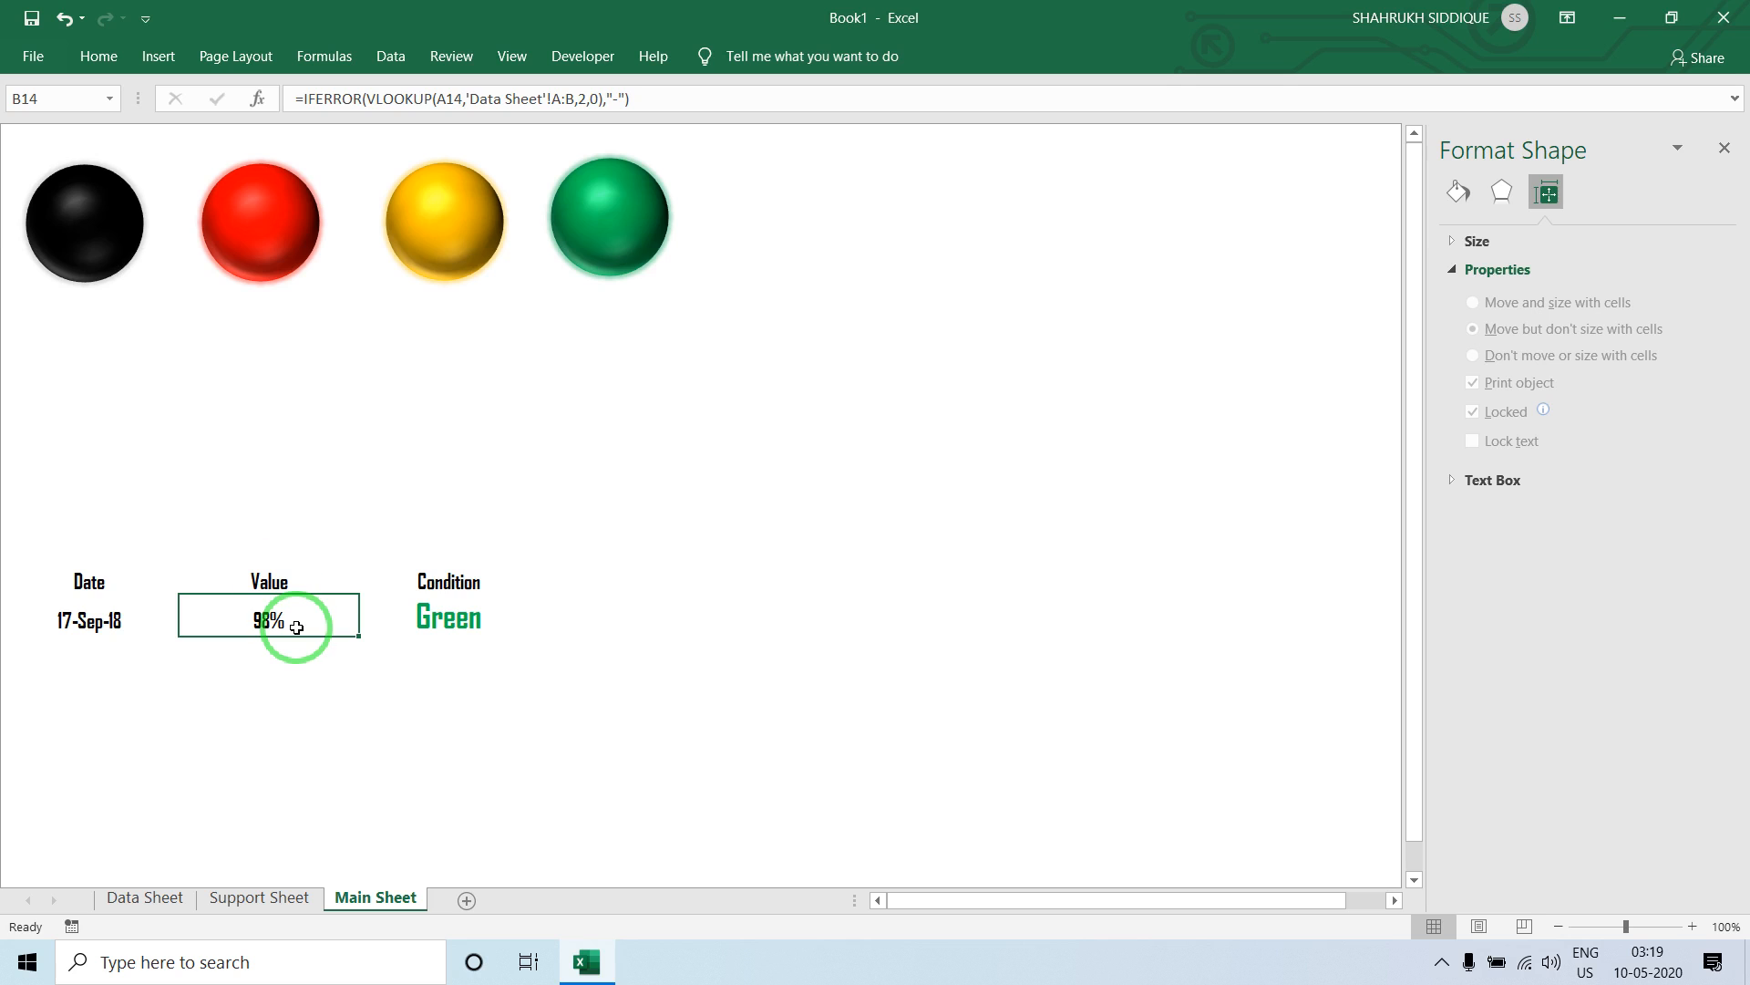
click(98, 56)
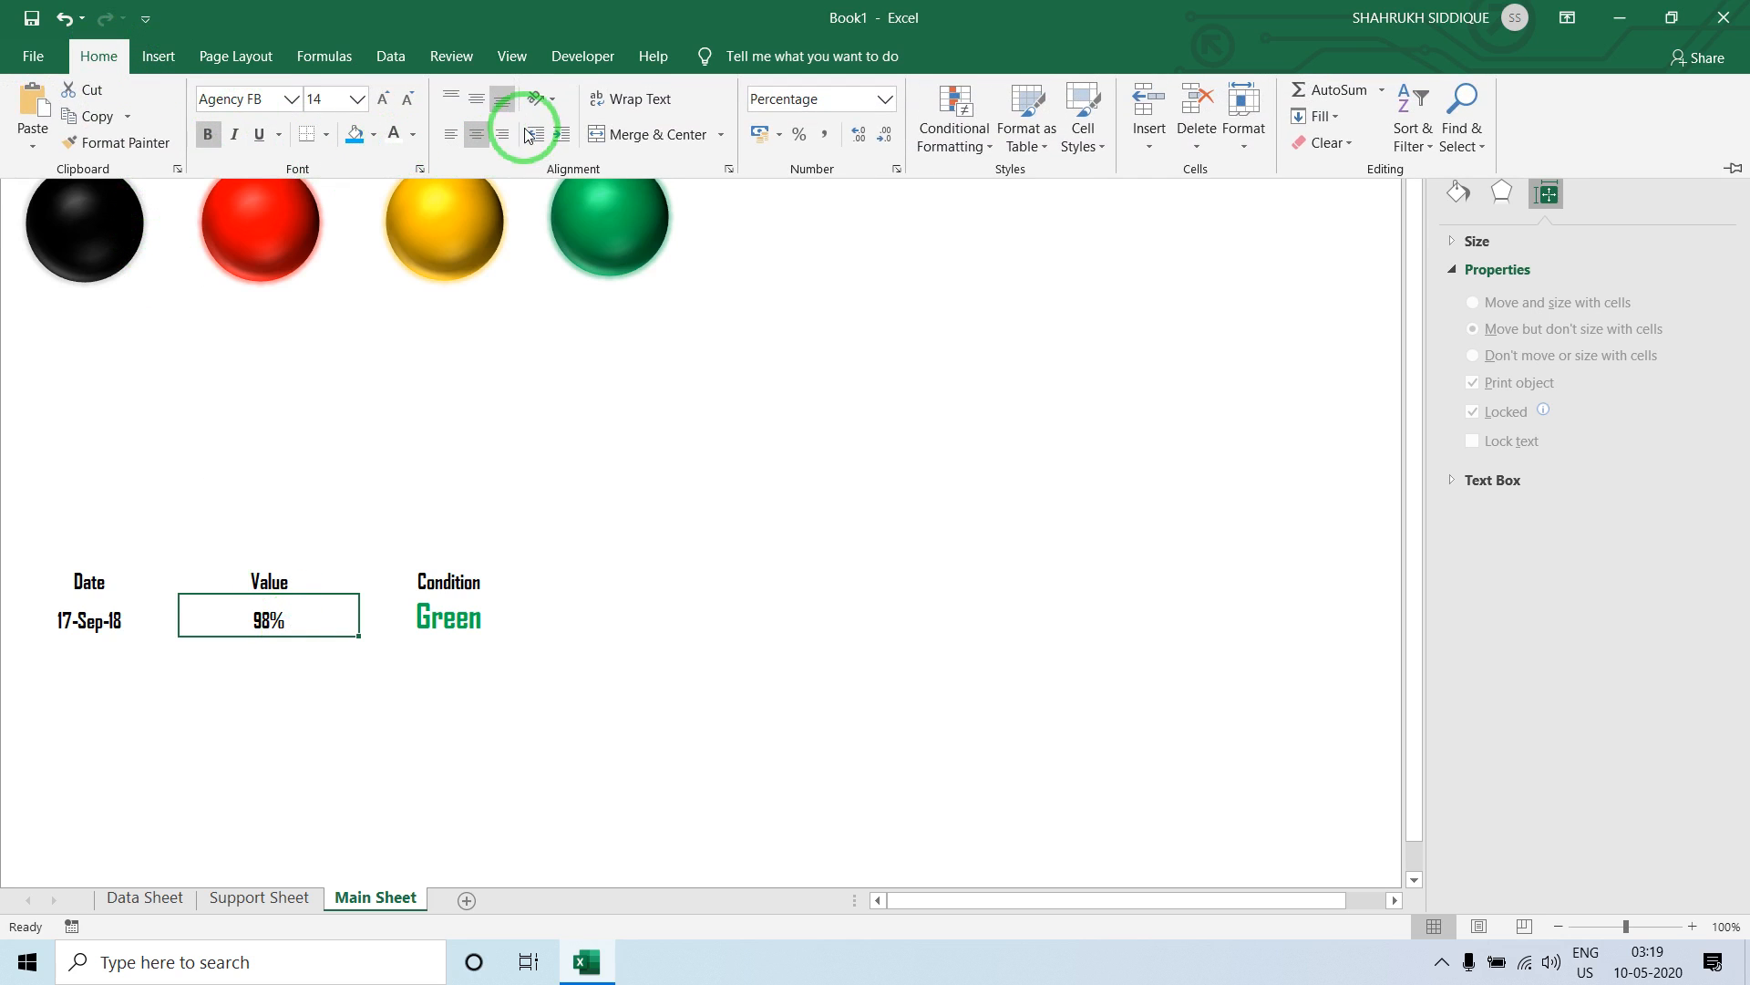
click(485, 108)
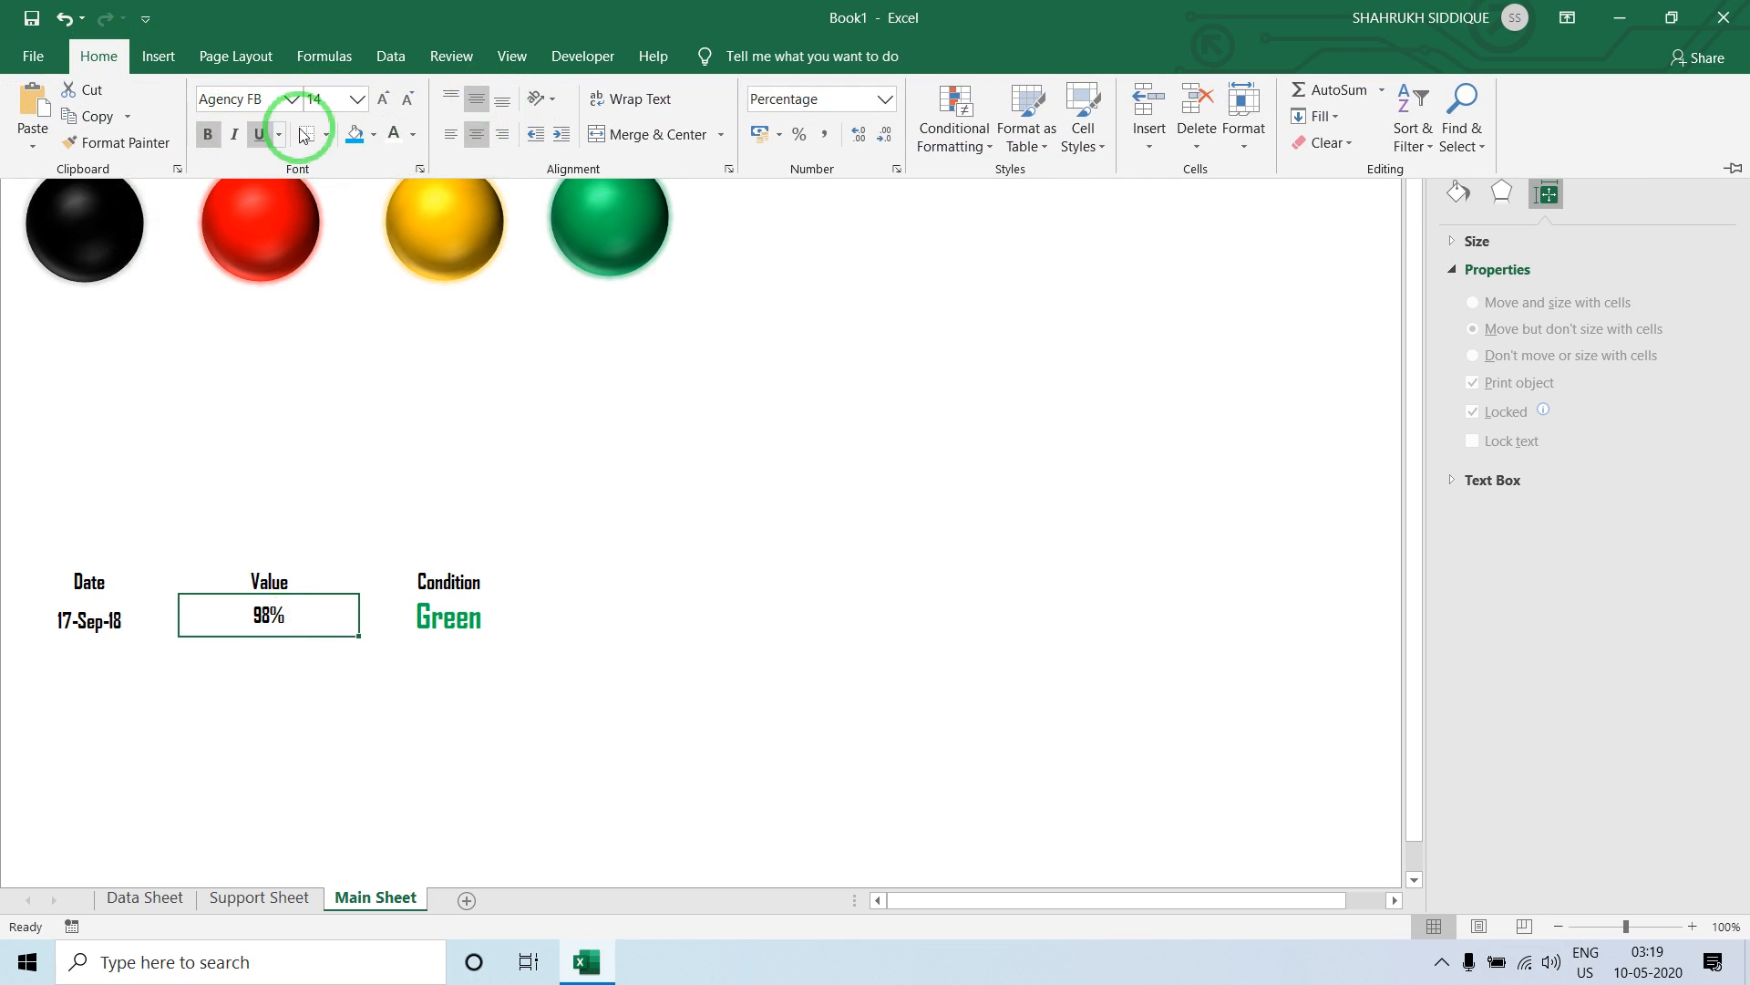
click(378, 101)
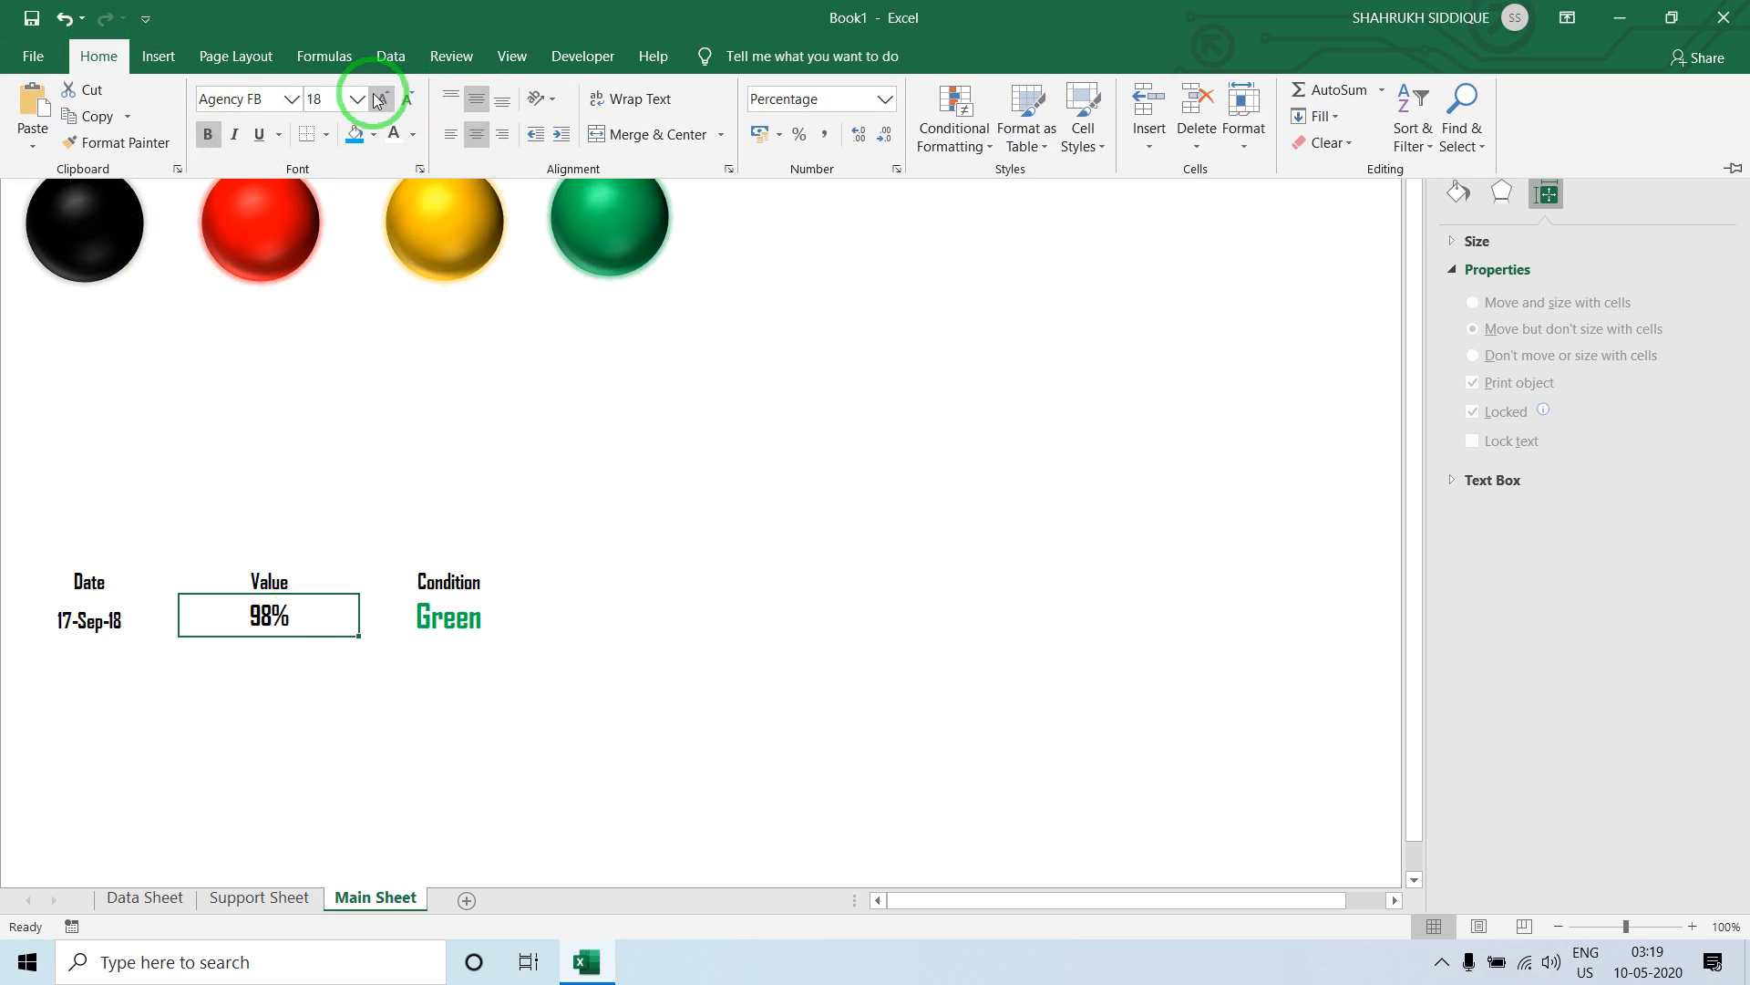
click(366, 429)
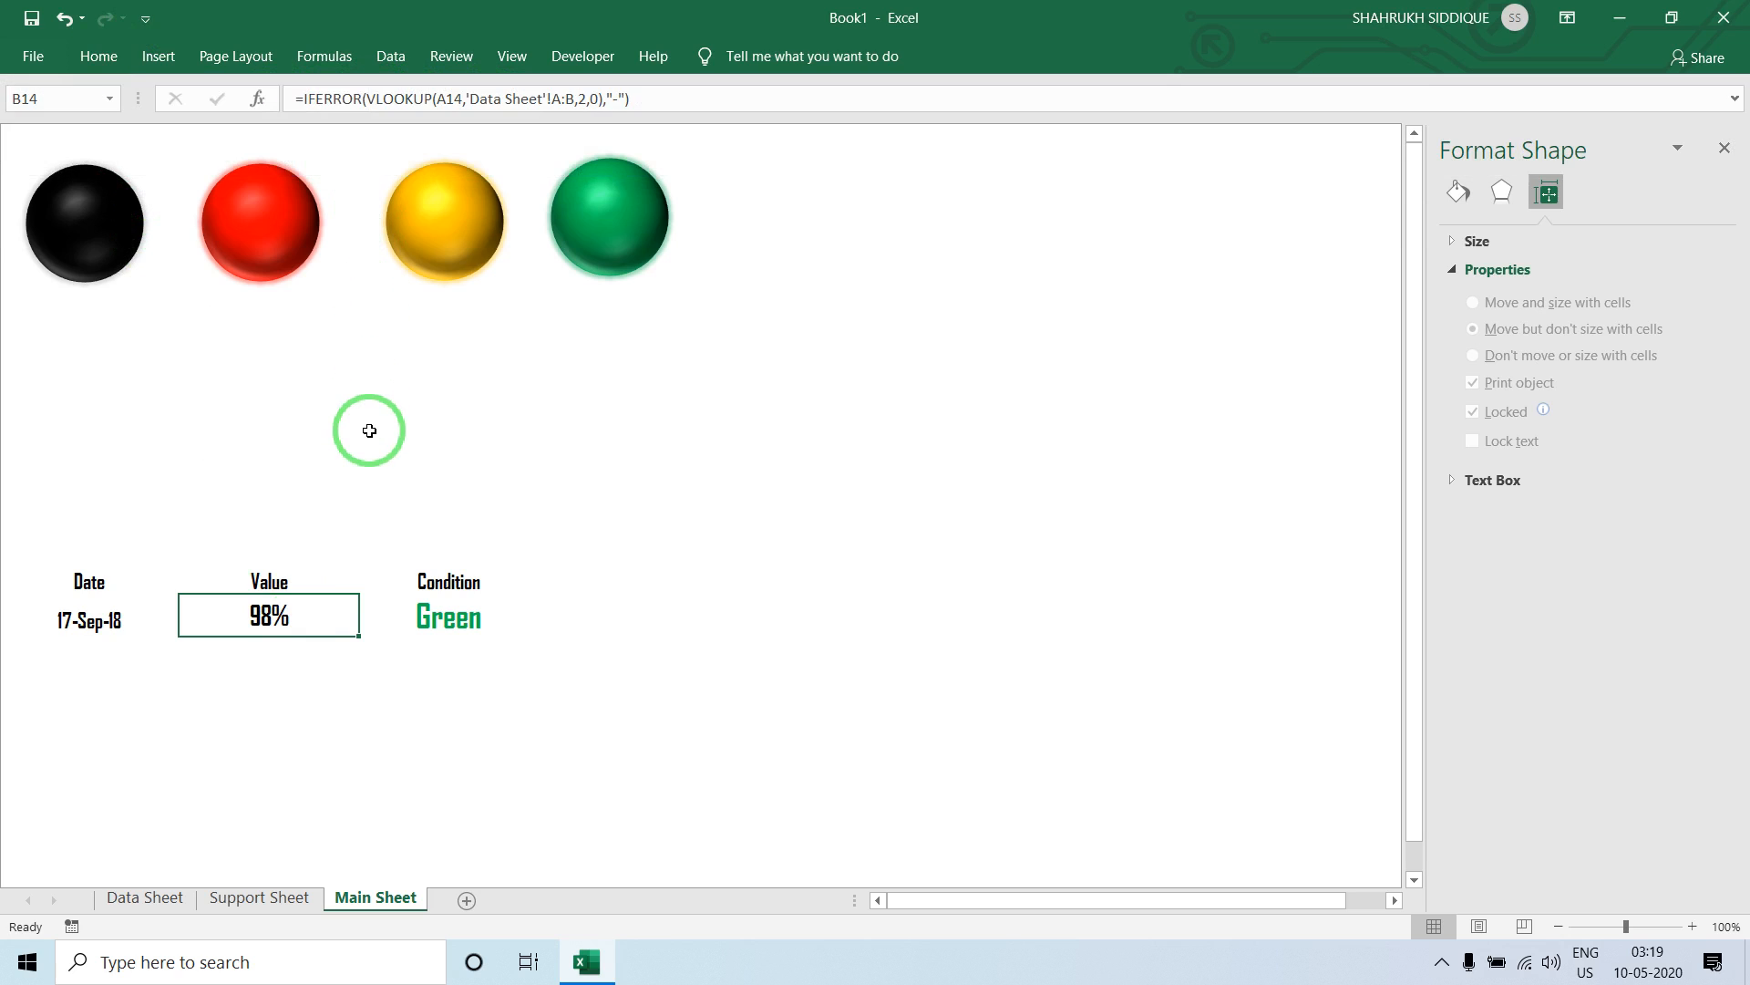
Compare the Support Sheet traffic light with Main Sheet's C14 condition and B14 value
click(258, 899)
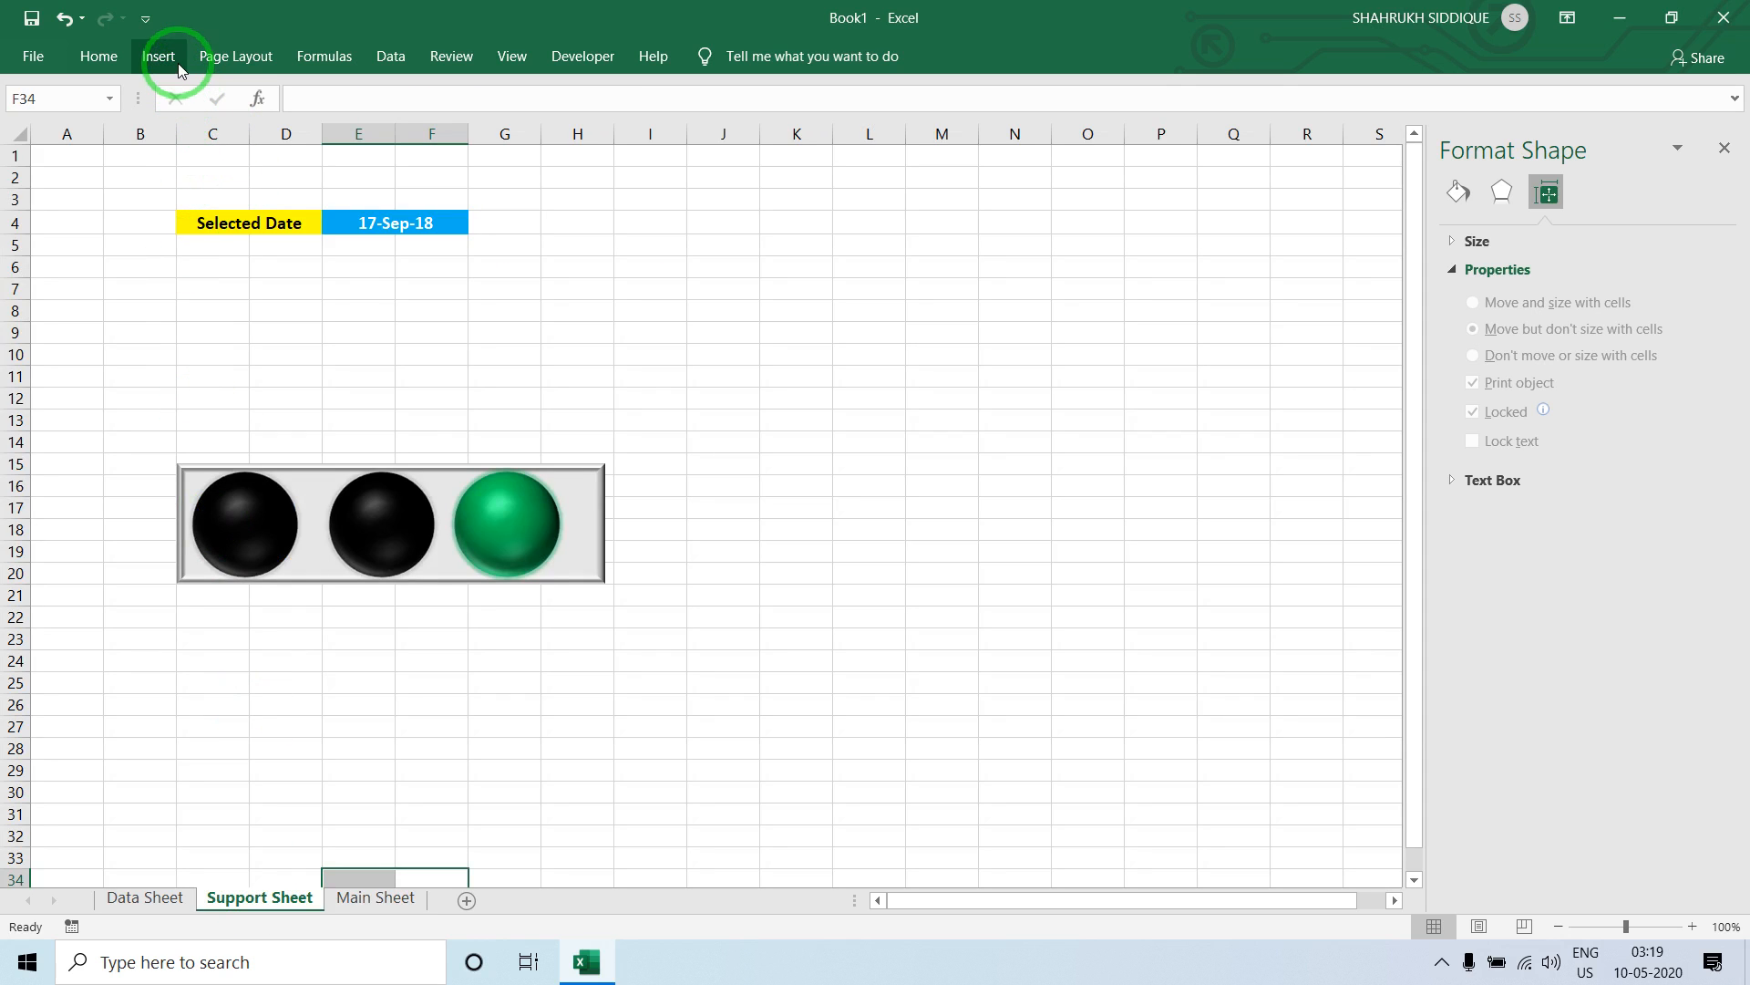
click(367, 899)
click(460, 626)
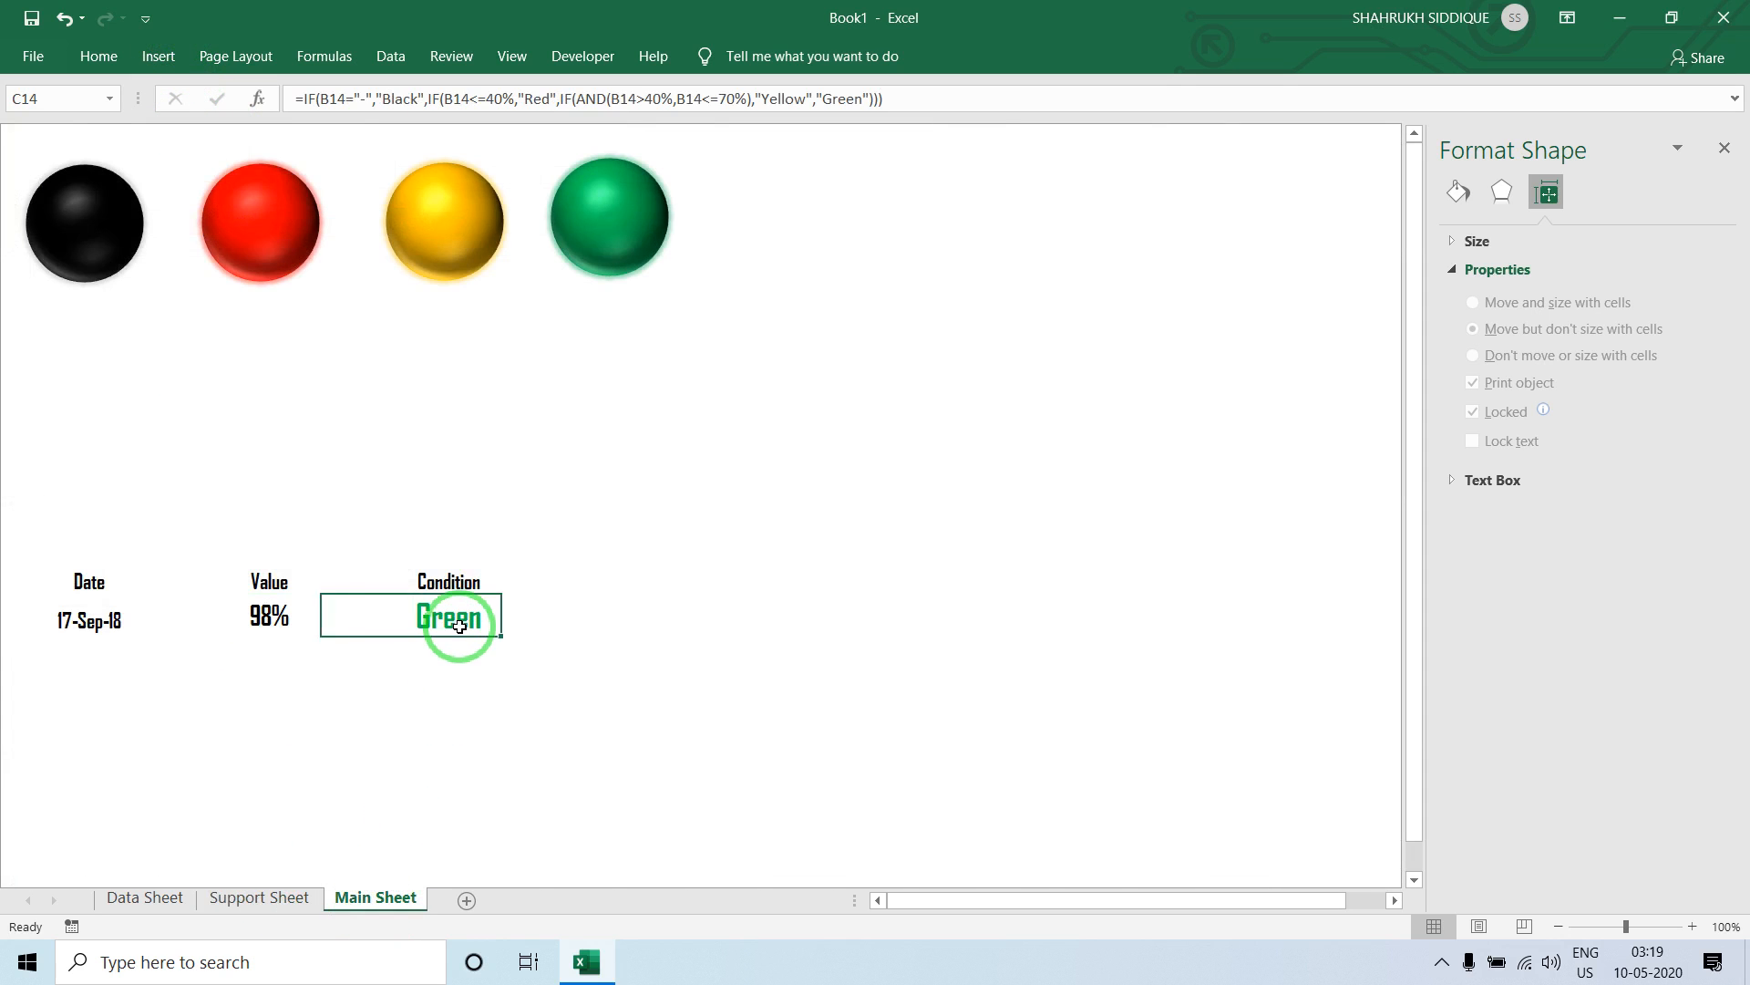
click(287, 609)
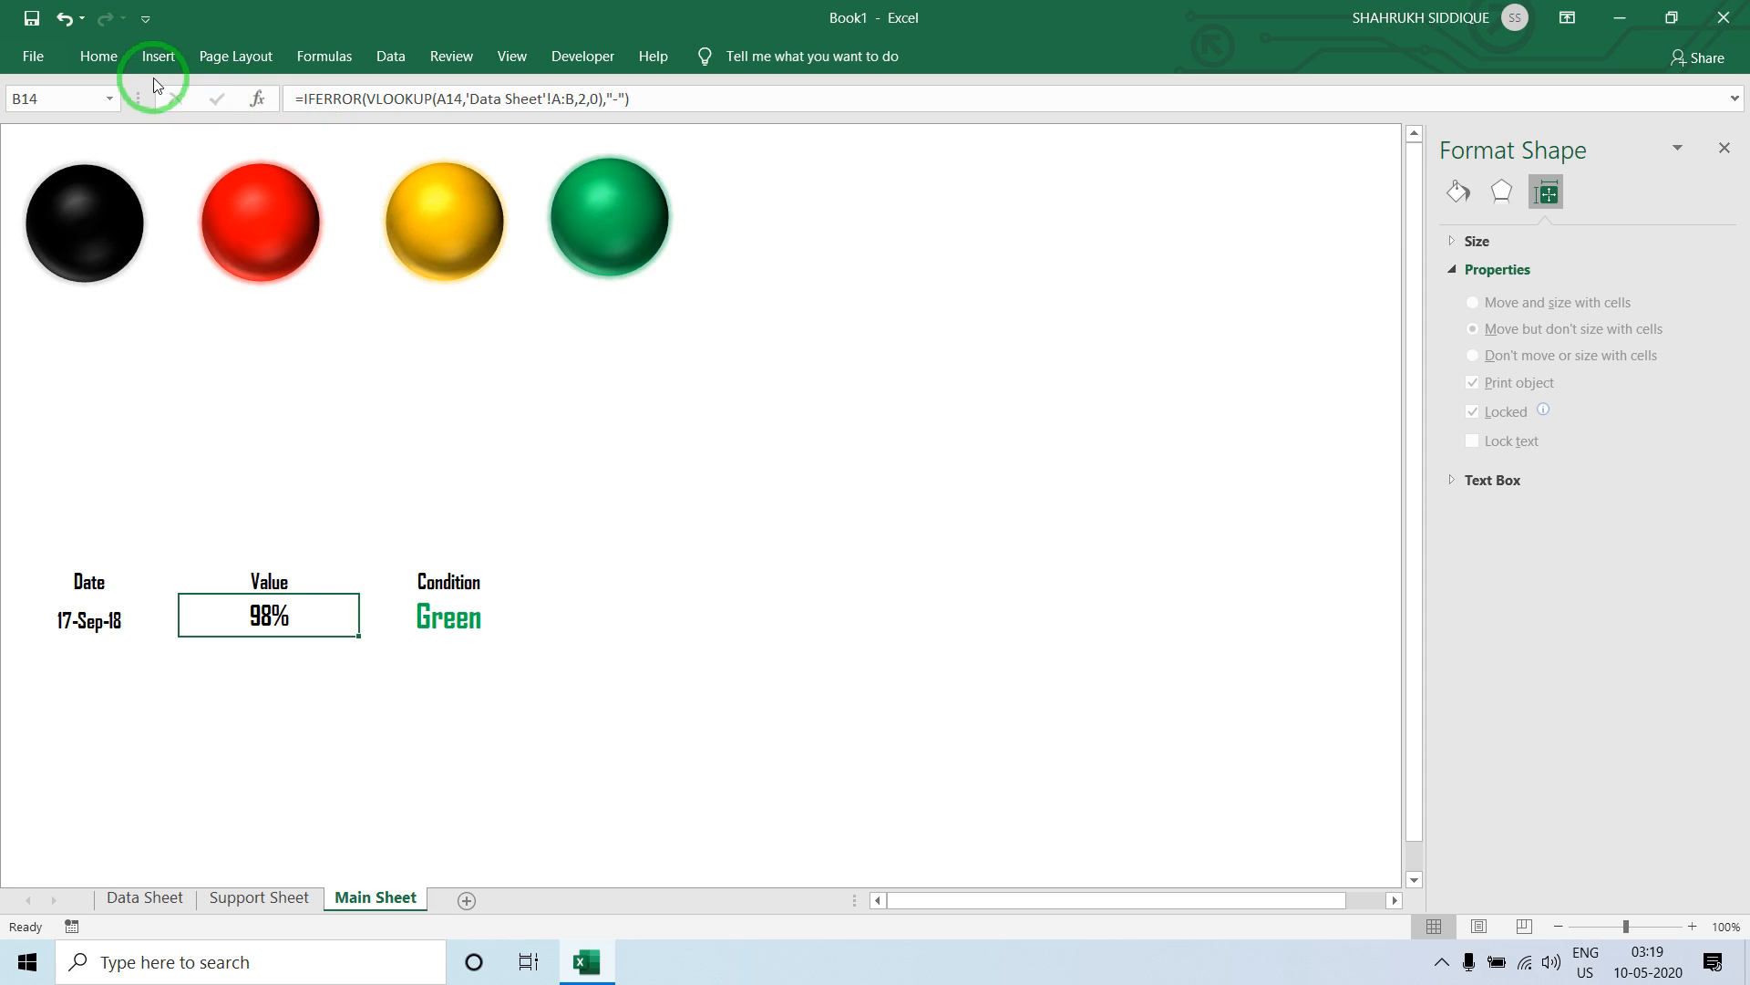
click(106, 58)
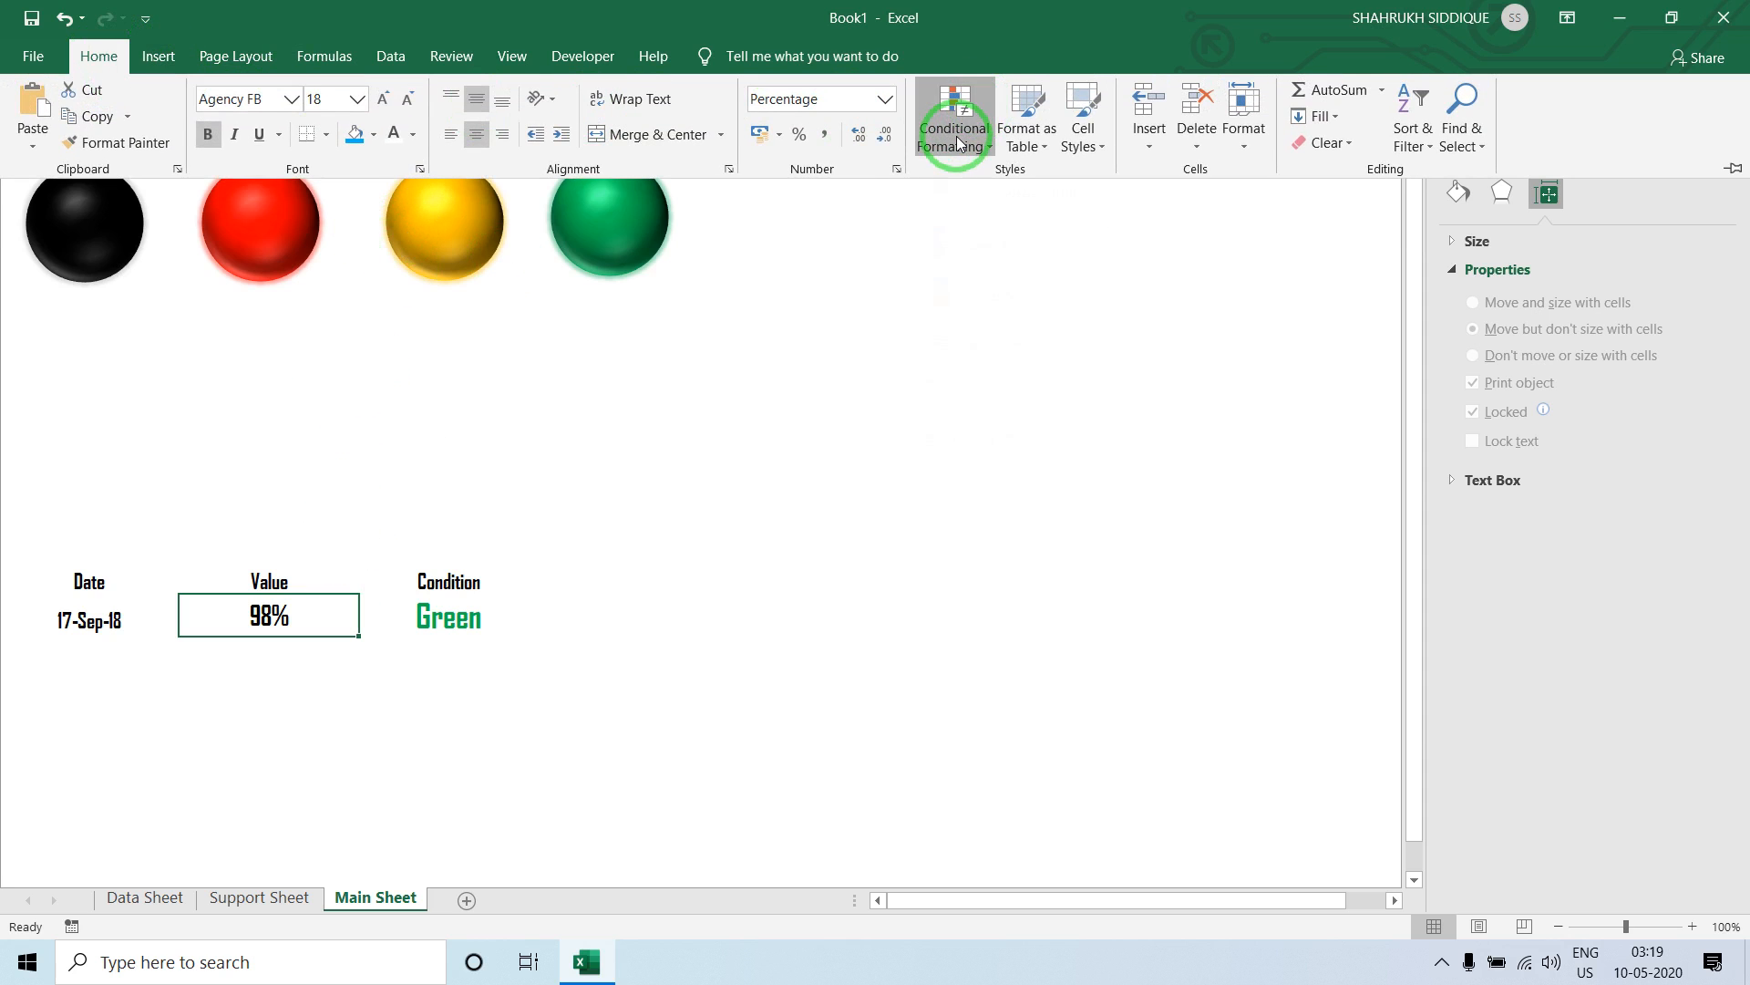
click(955, 114)
click(1004, 425)
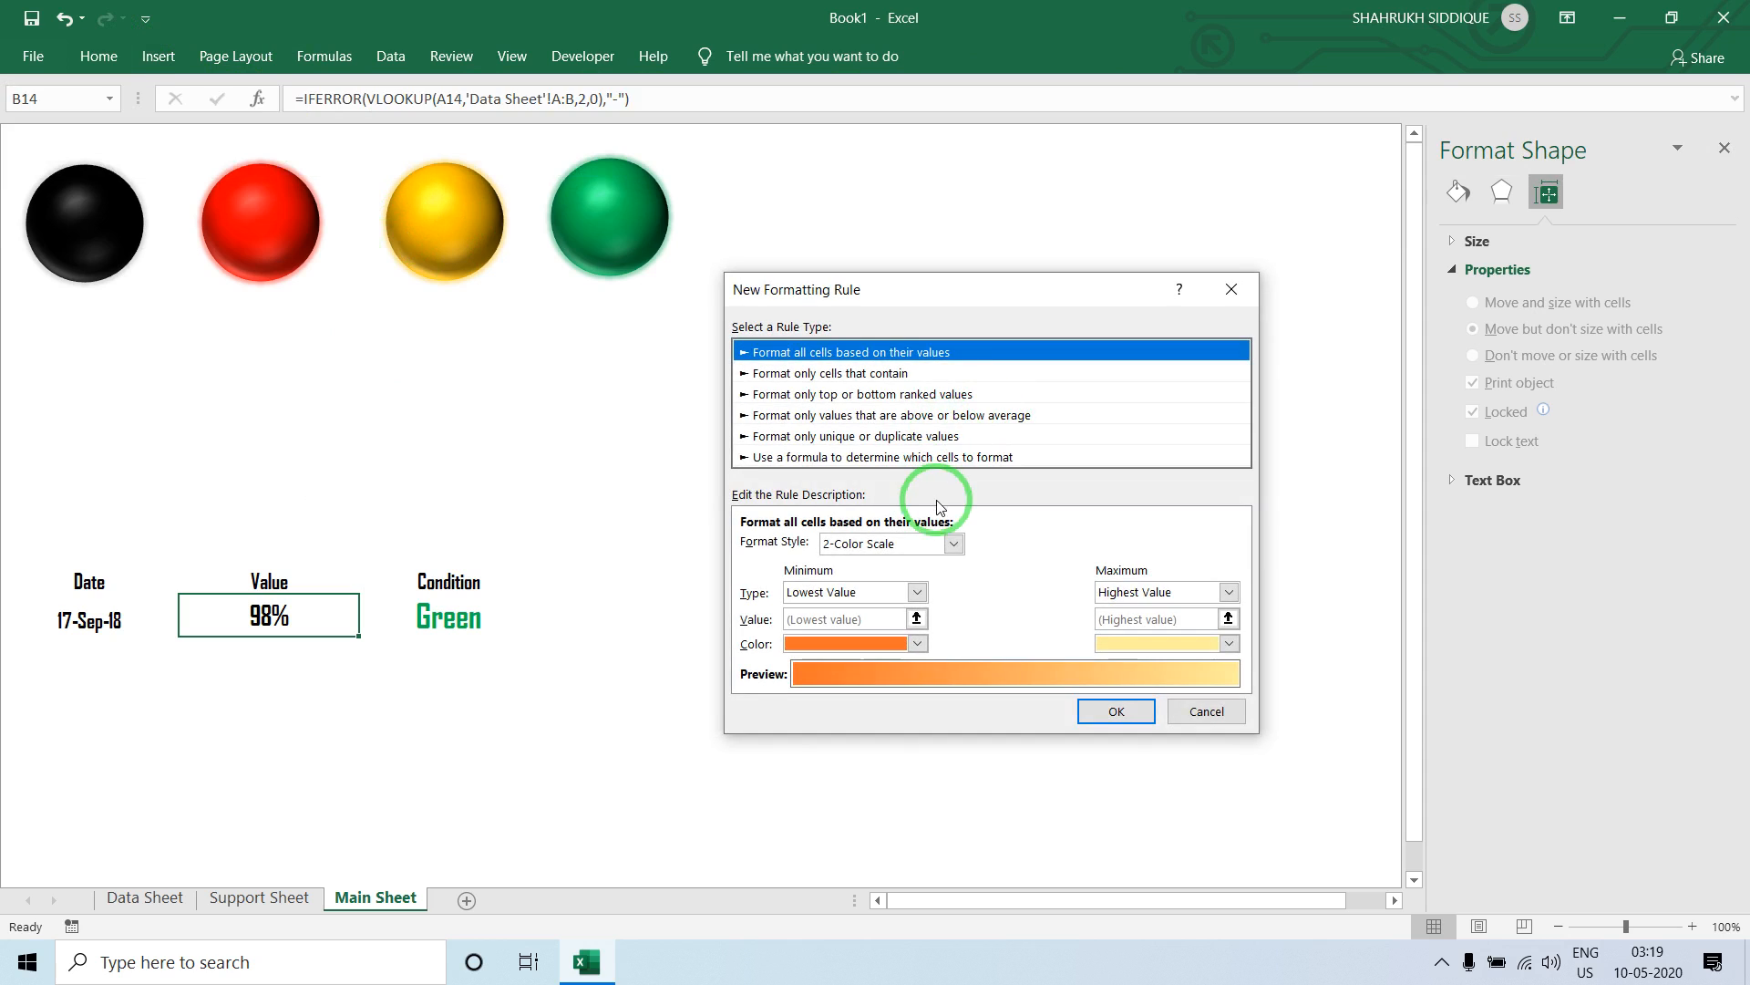
click(907, 457)
click(884, 544)
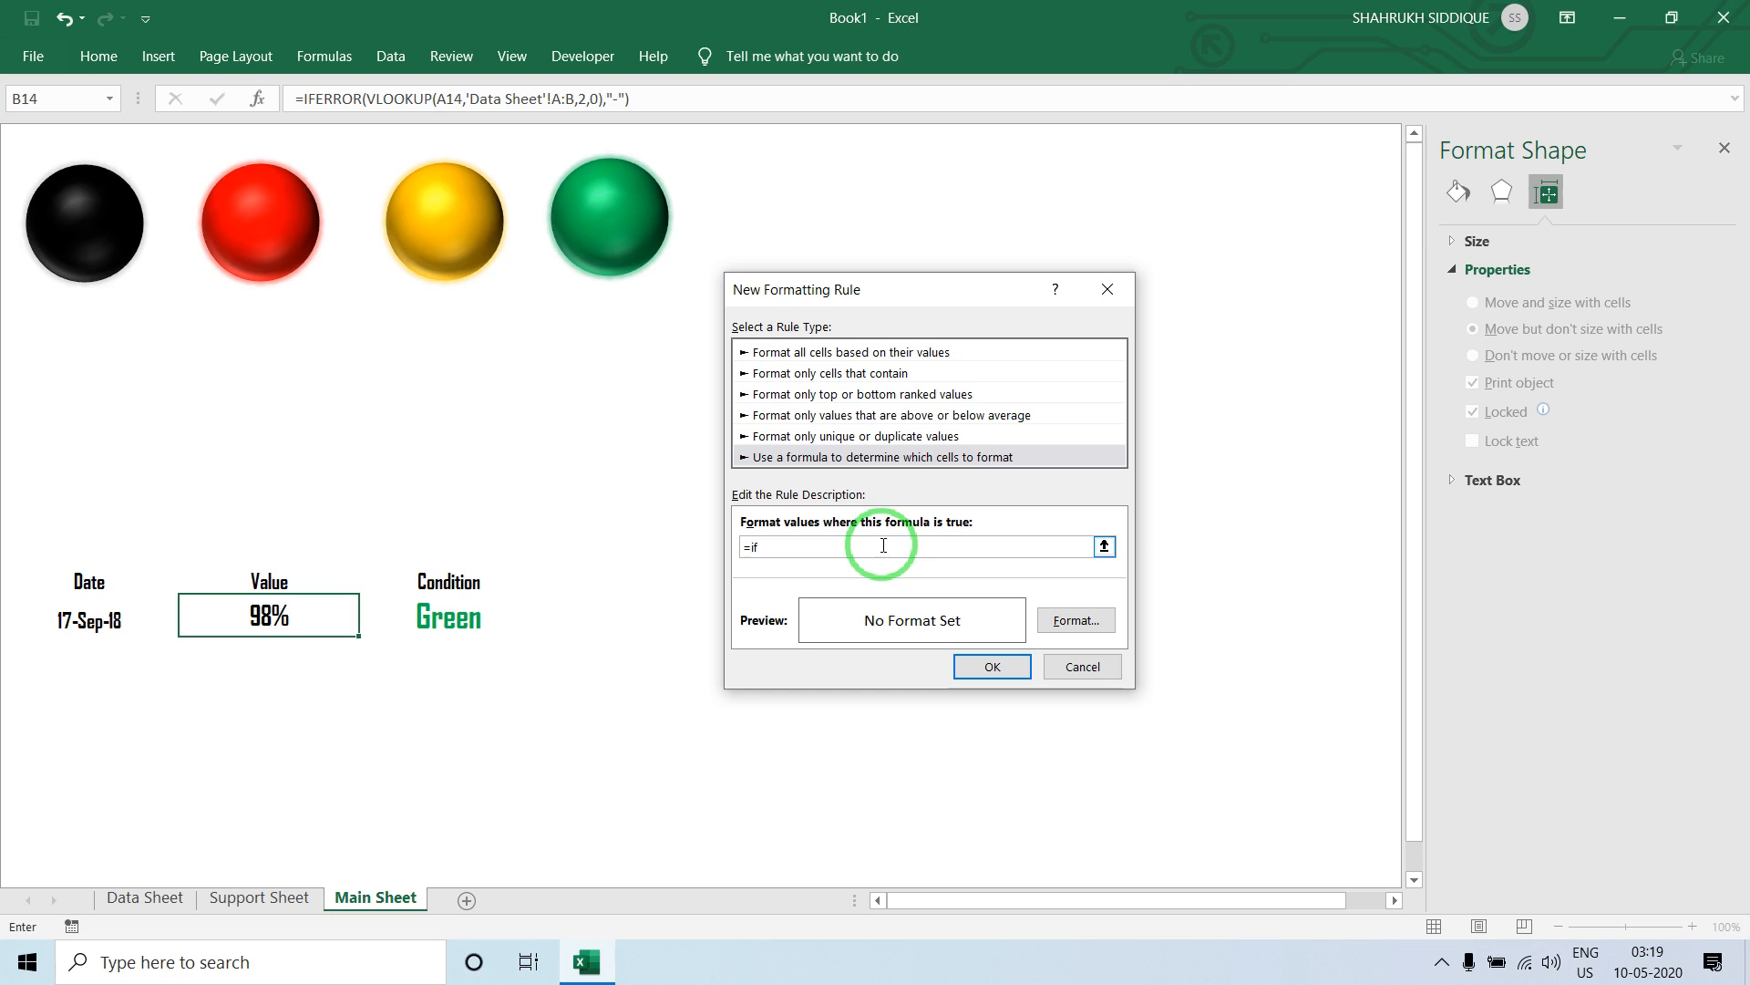
click(349, 607)
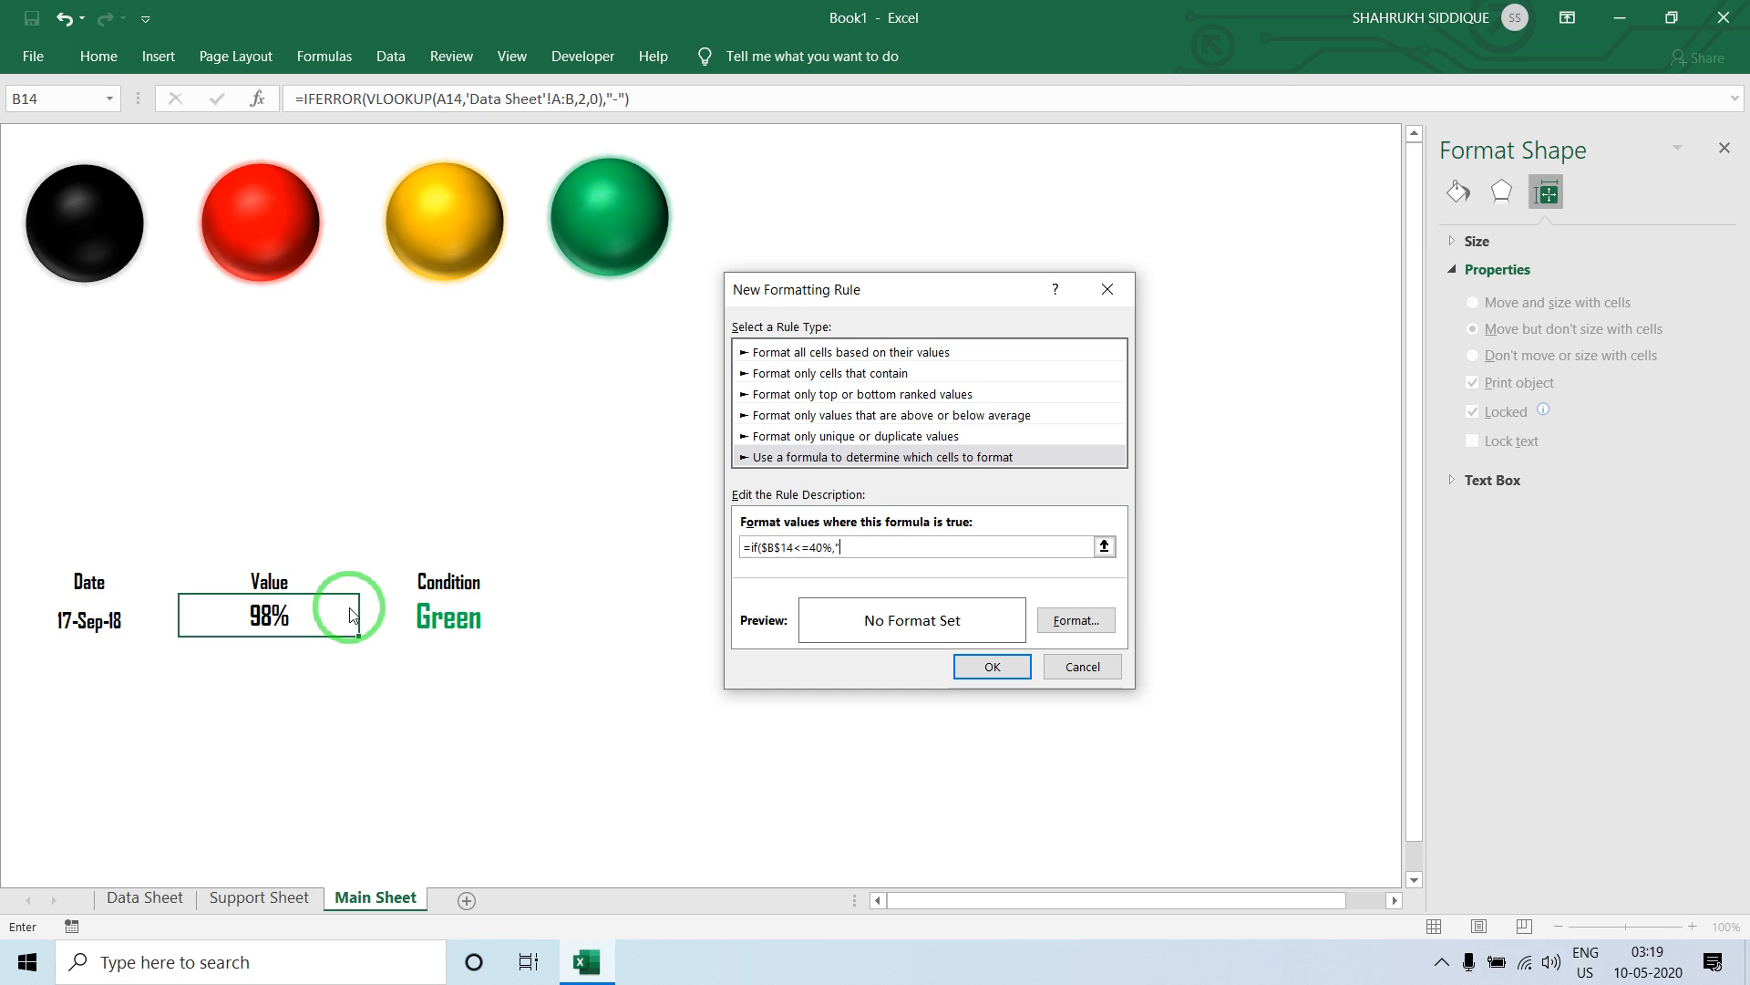
key(Escape)
right_click(293, 623)
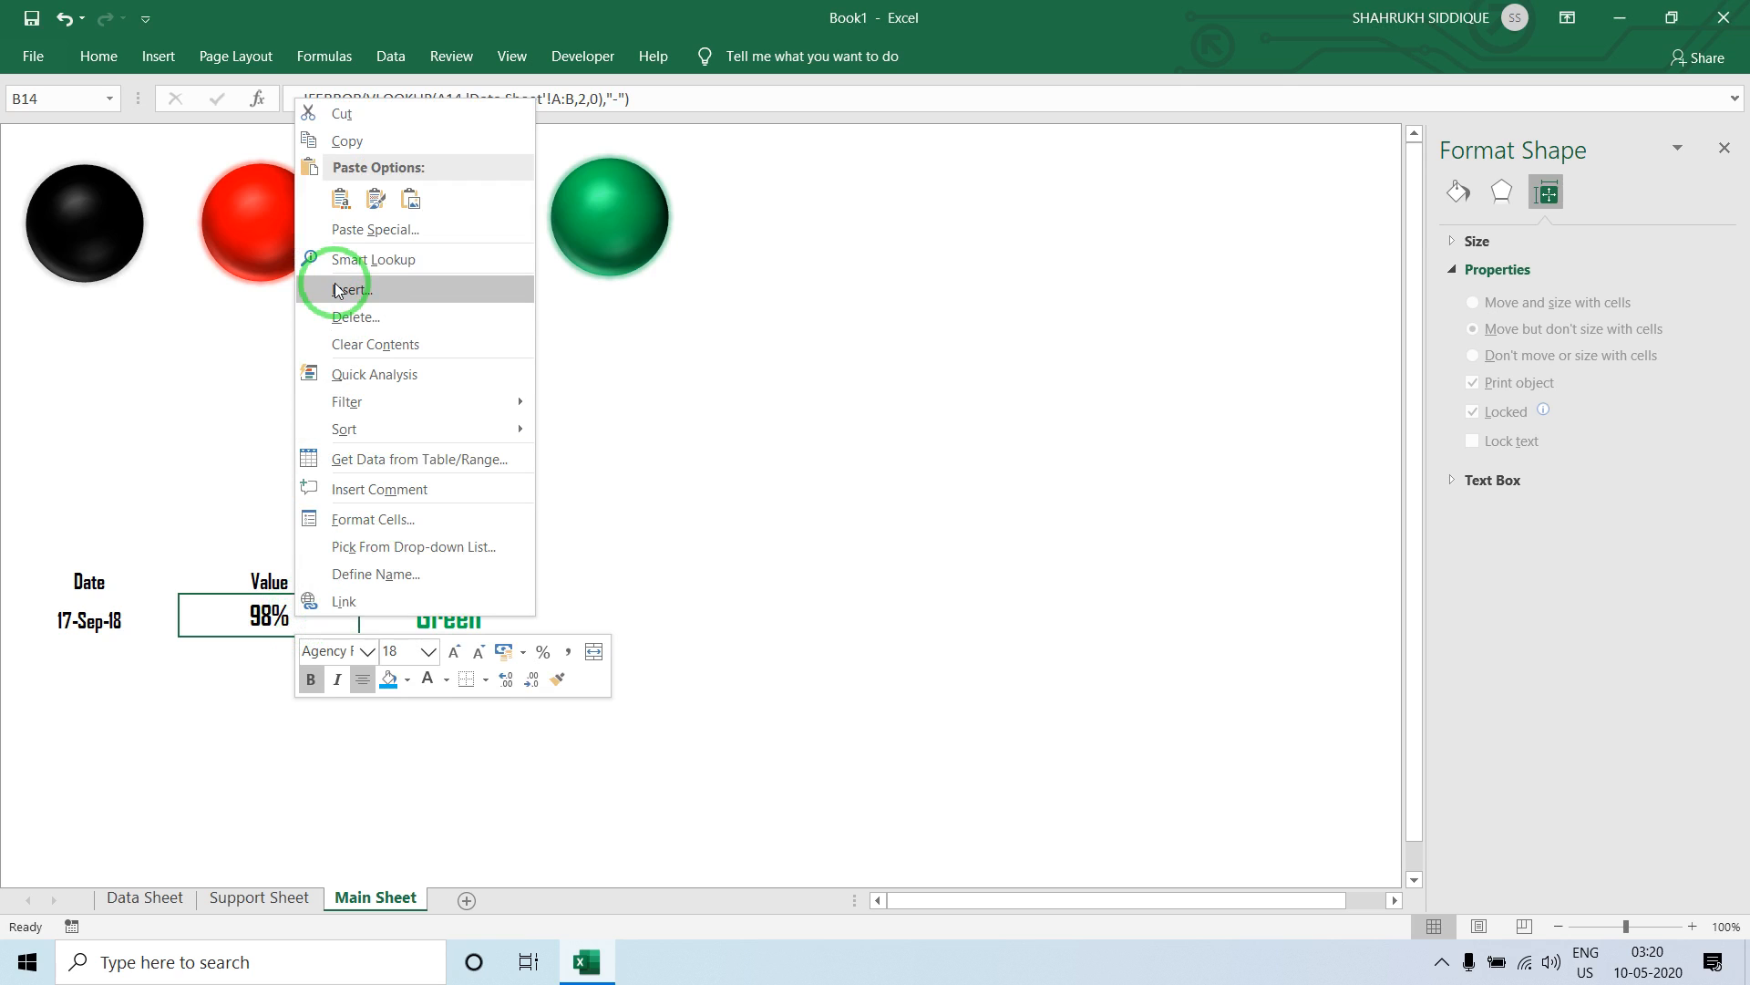
Add a Less Than highlight rule to B14 with a 40% threshold
key(Escape)
click(99, 57)
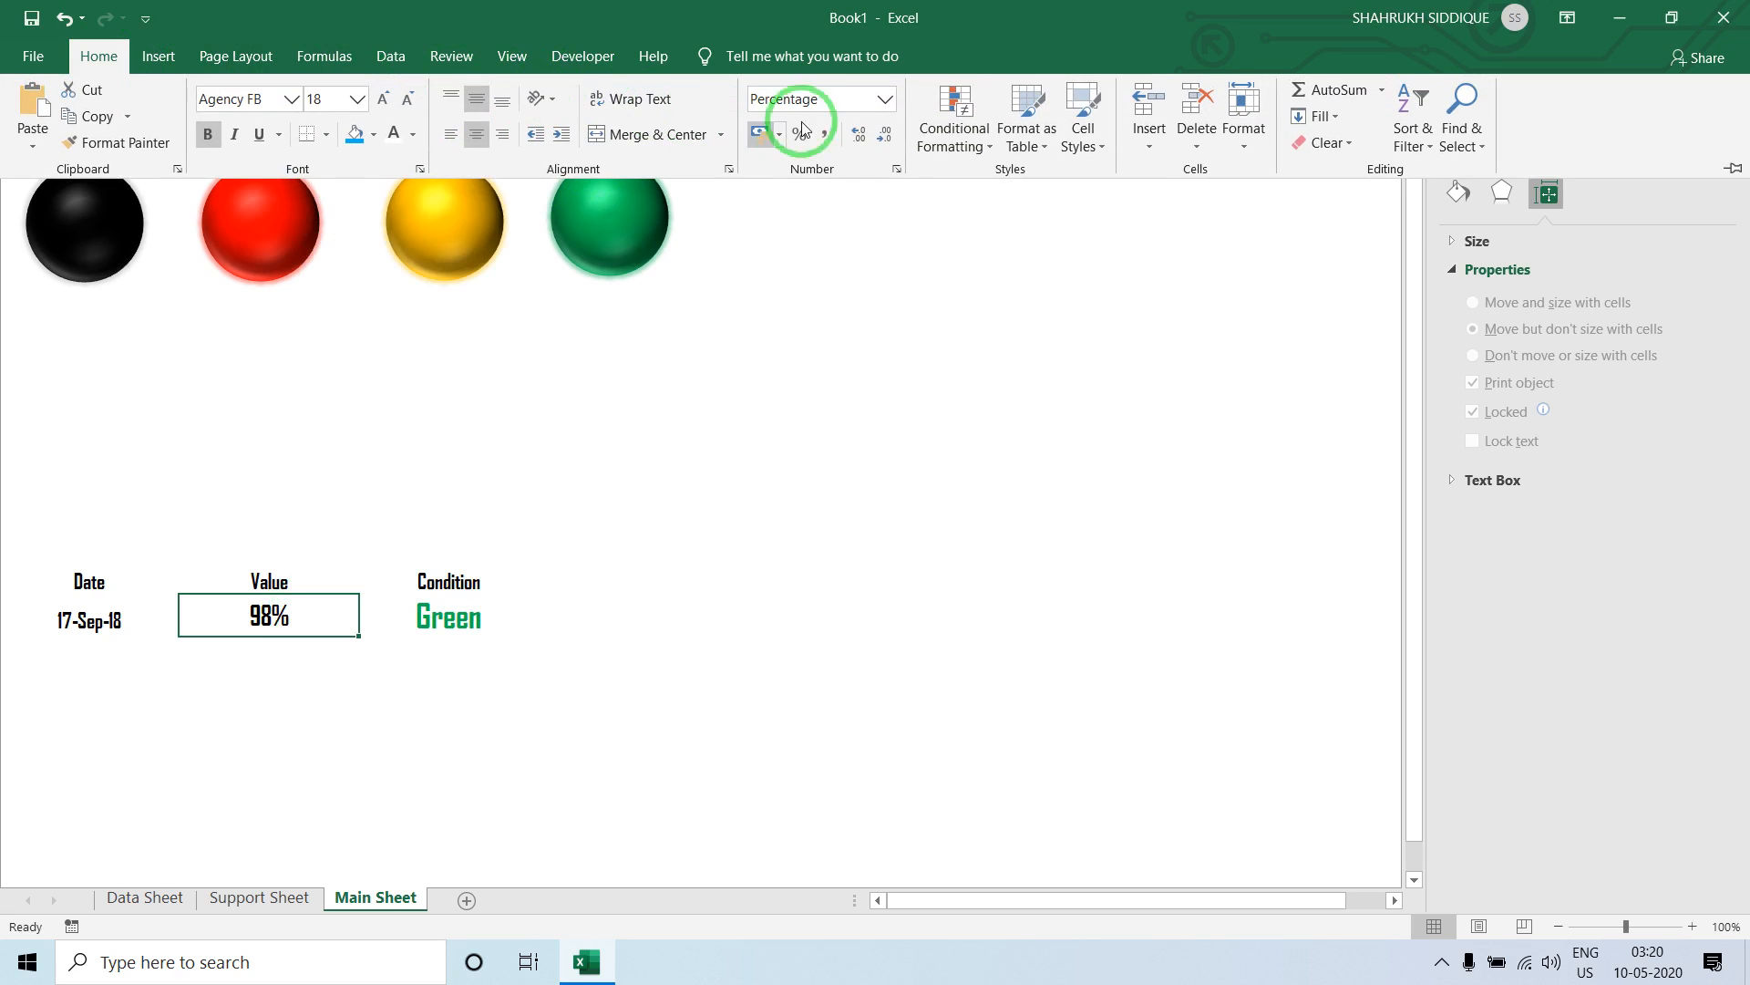
click(948, 114)
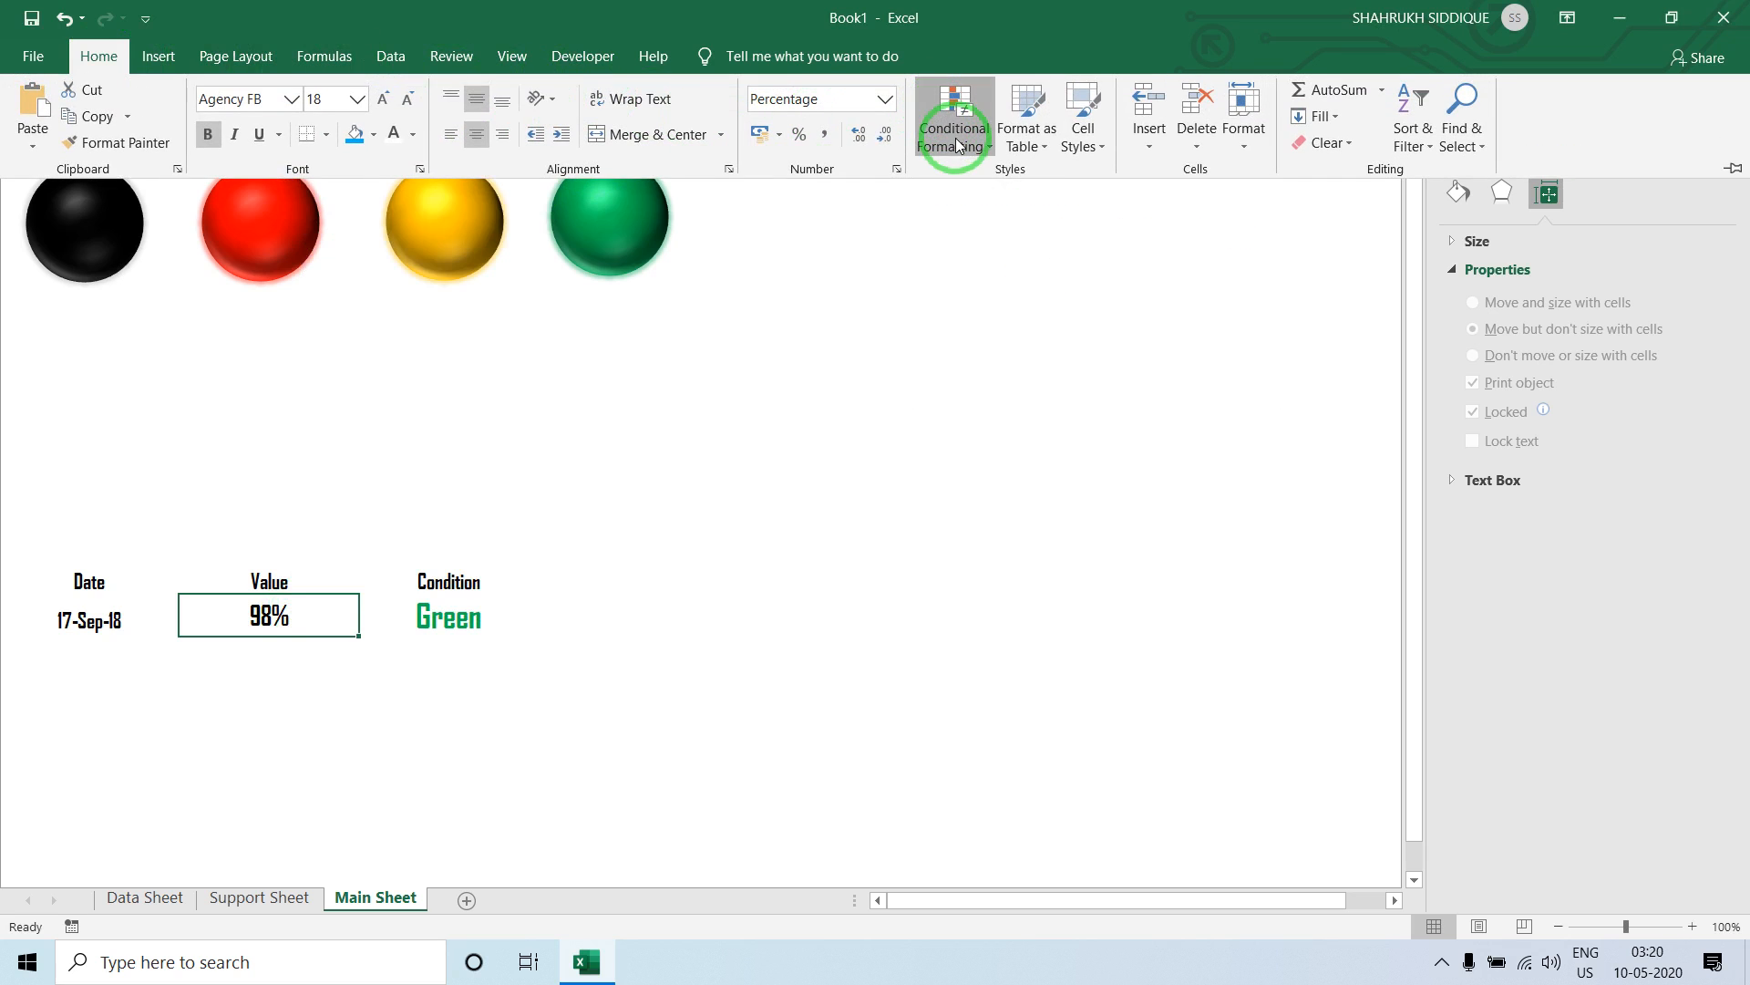
mouse_move(1099, 188)
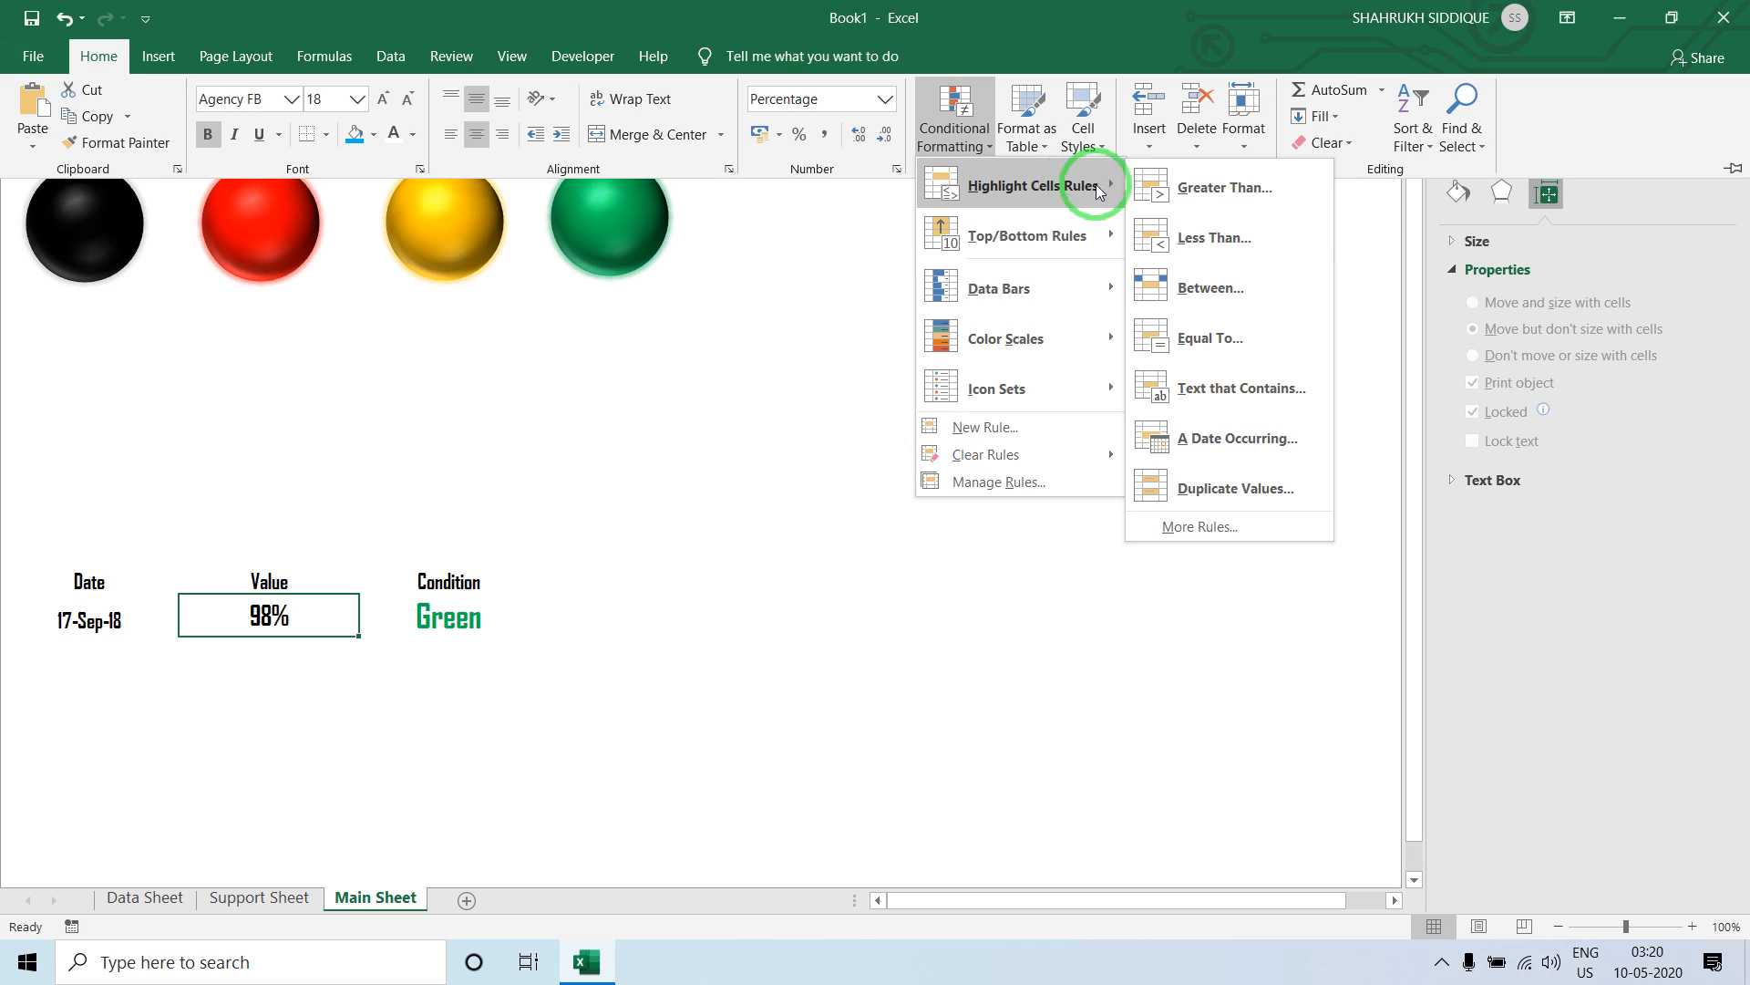
click(1245, 239)
text(4)
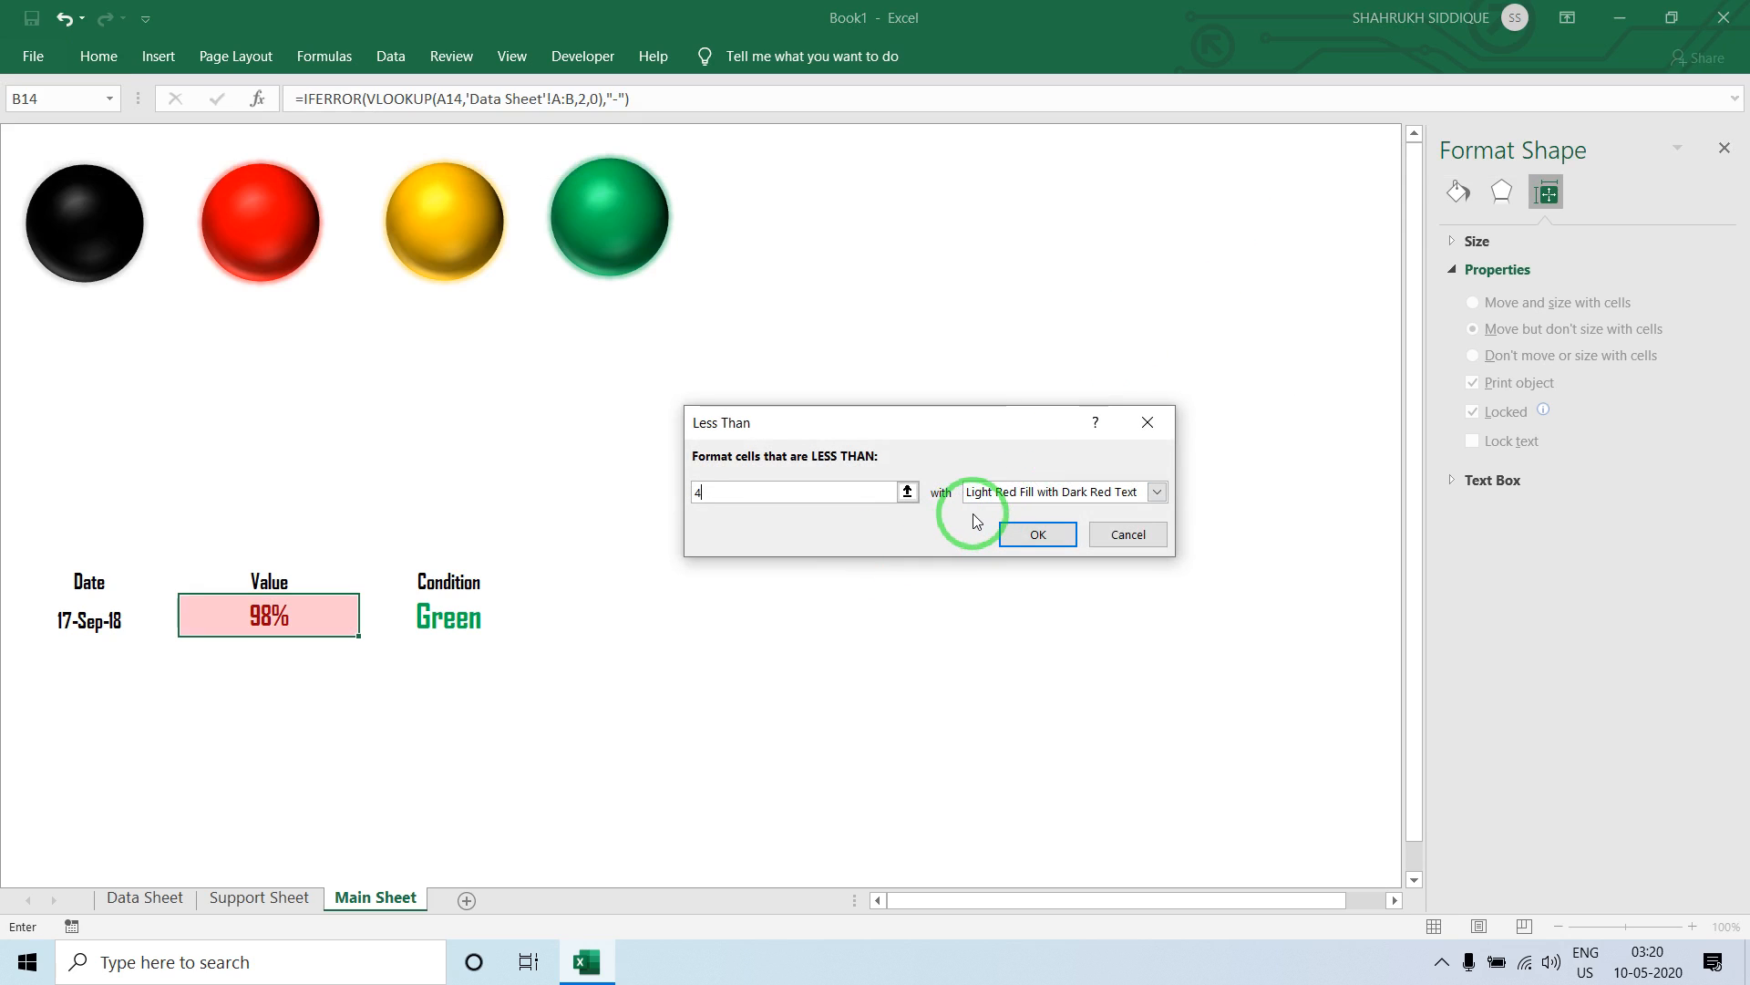
text(0%)
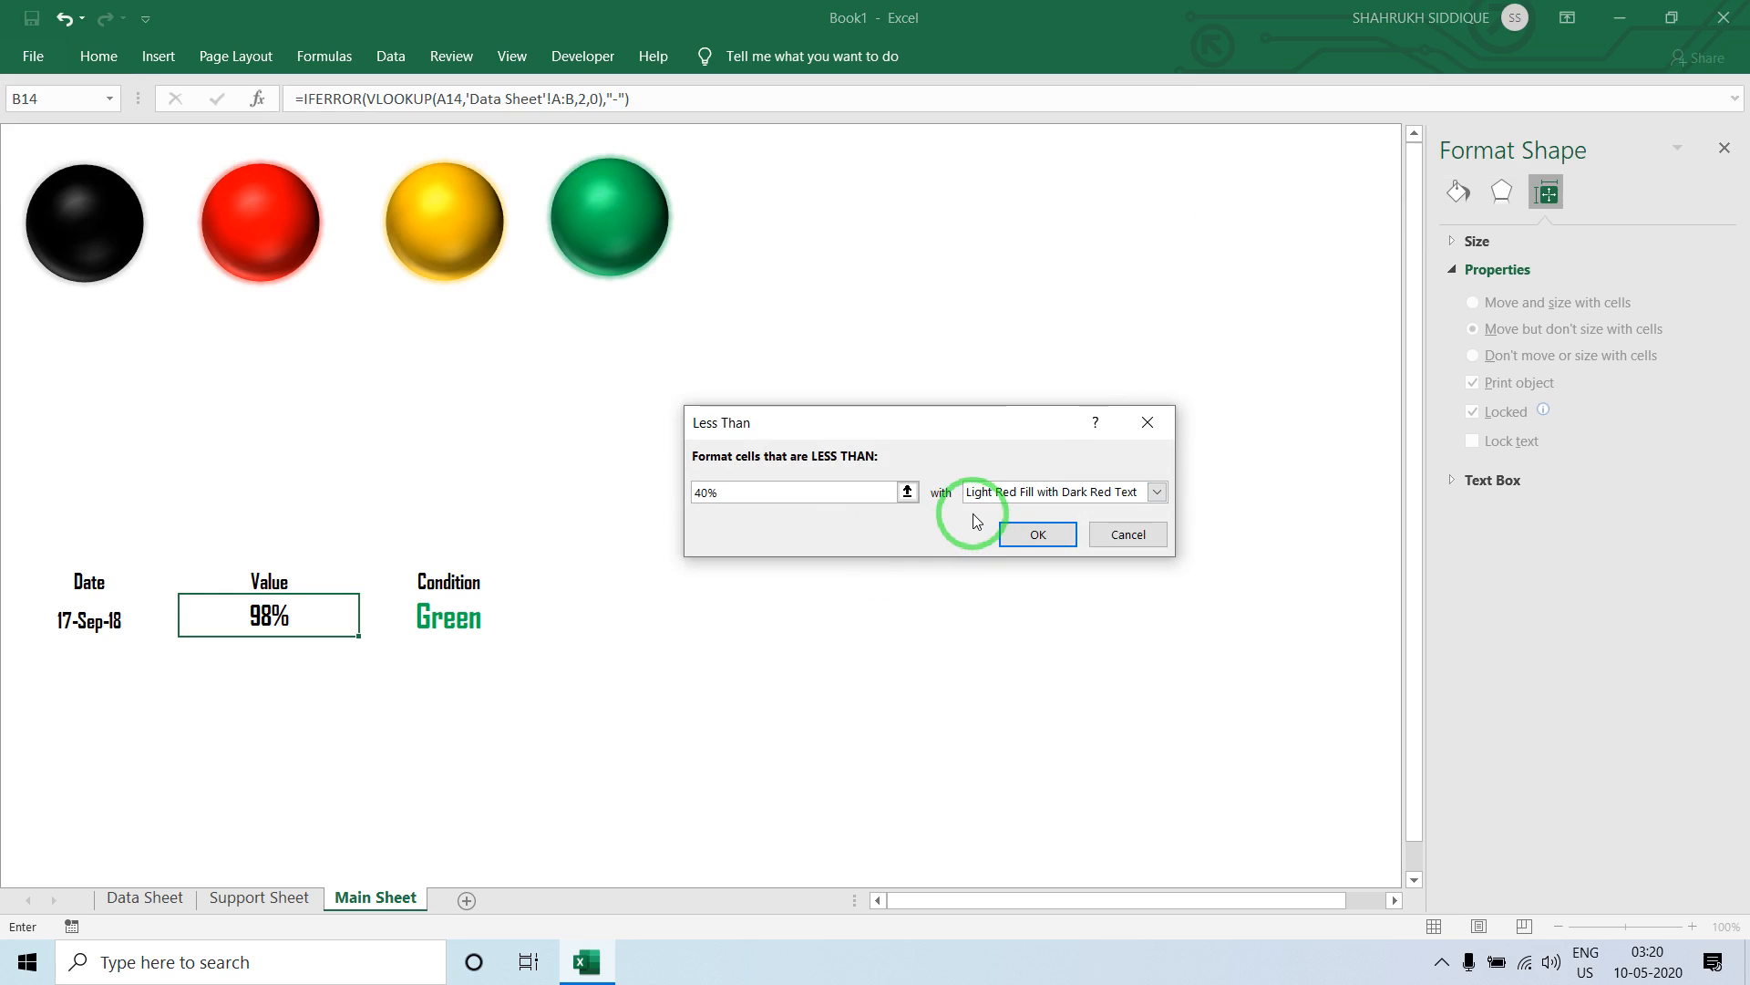
Give the rule a custom bold red font format and apply it
click(976, 500)
click(1024, 607)
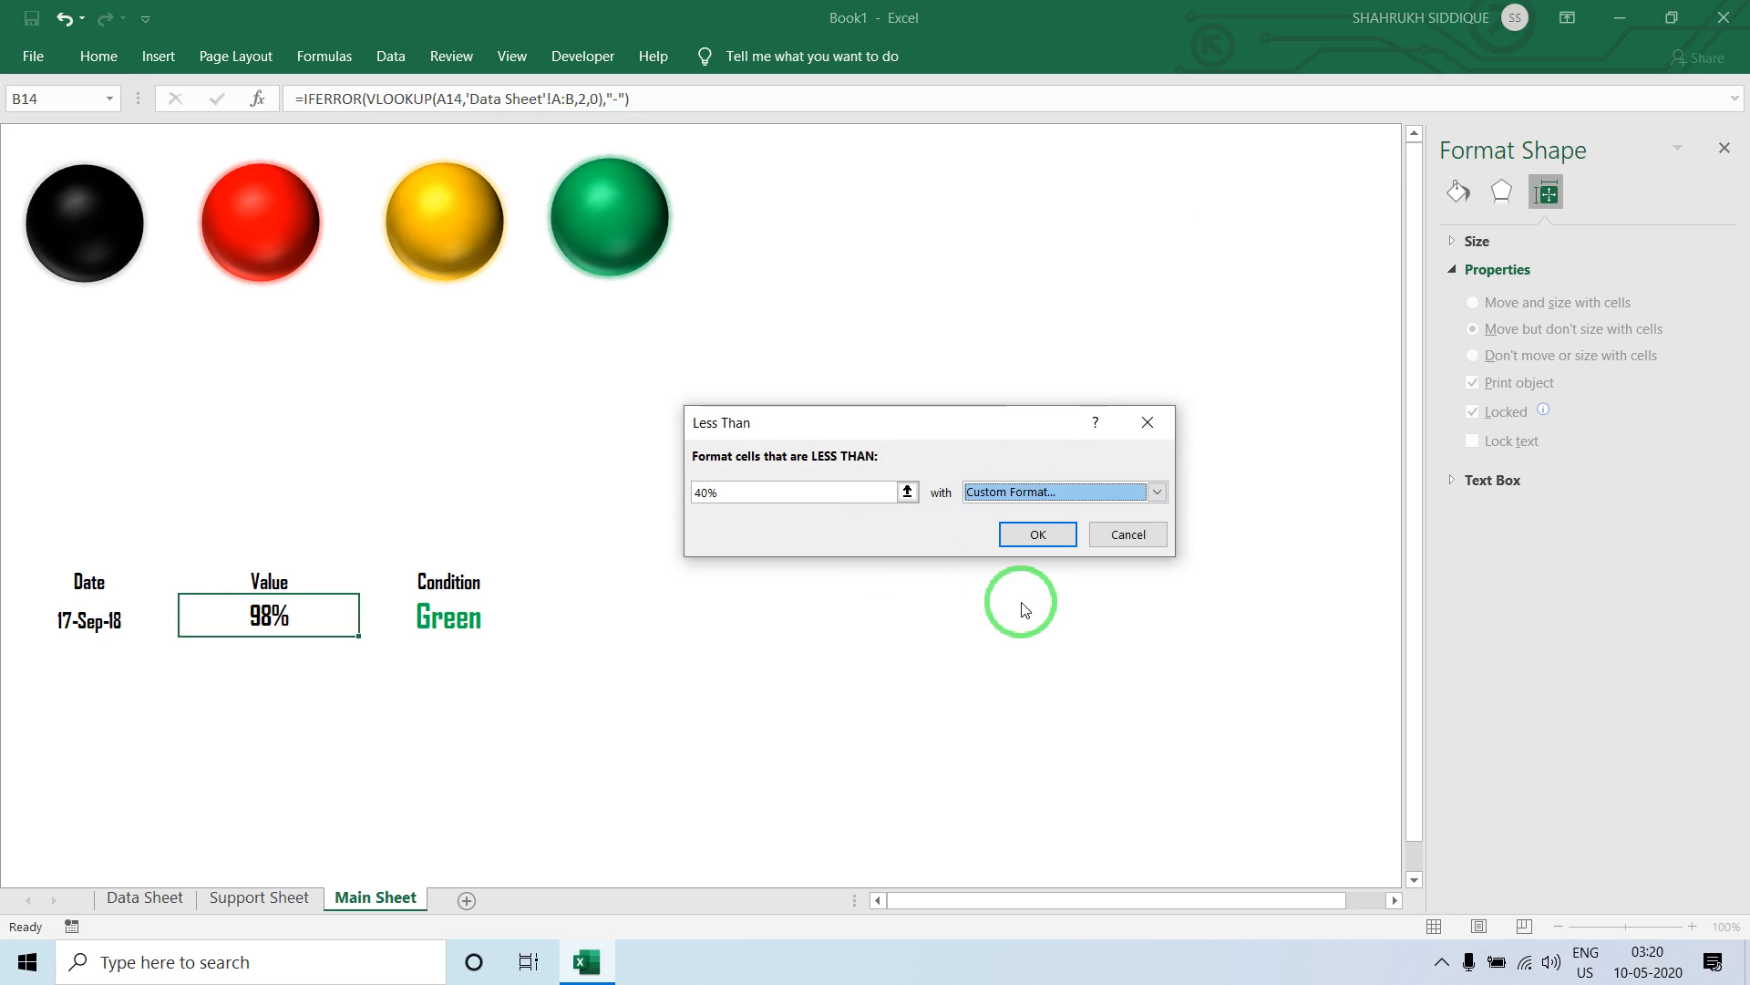
click(939, 297)
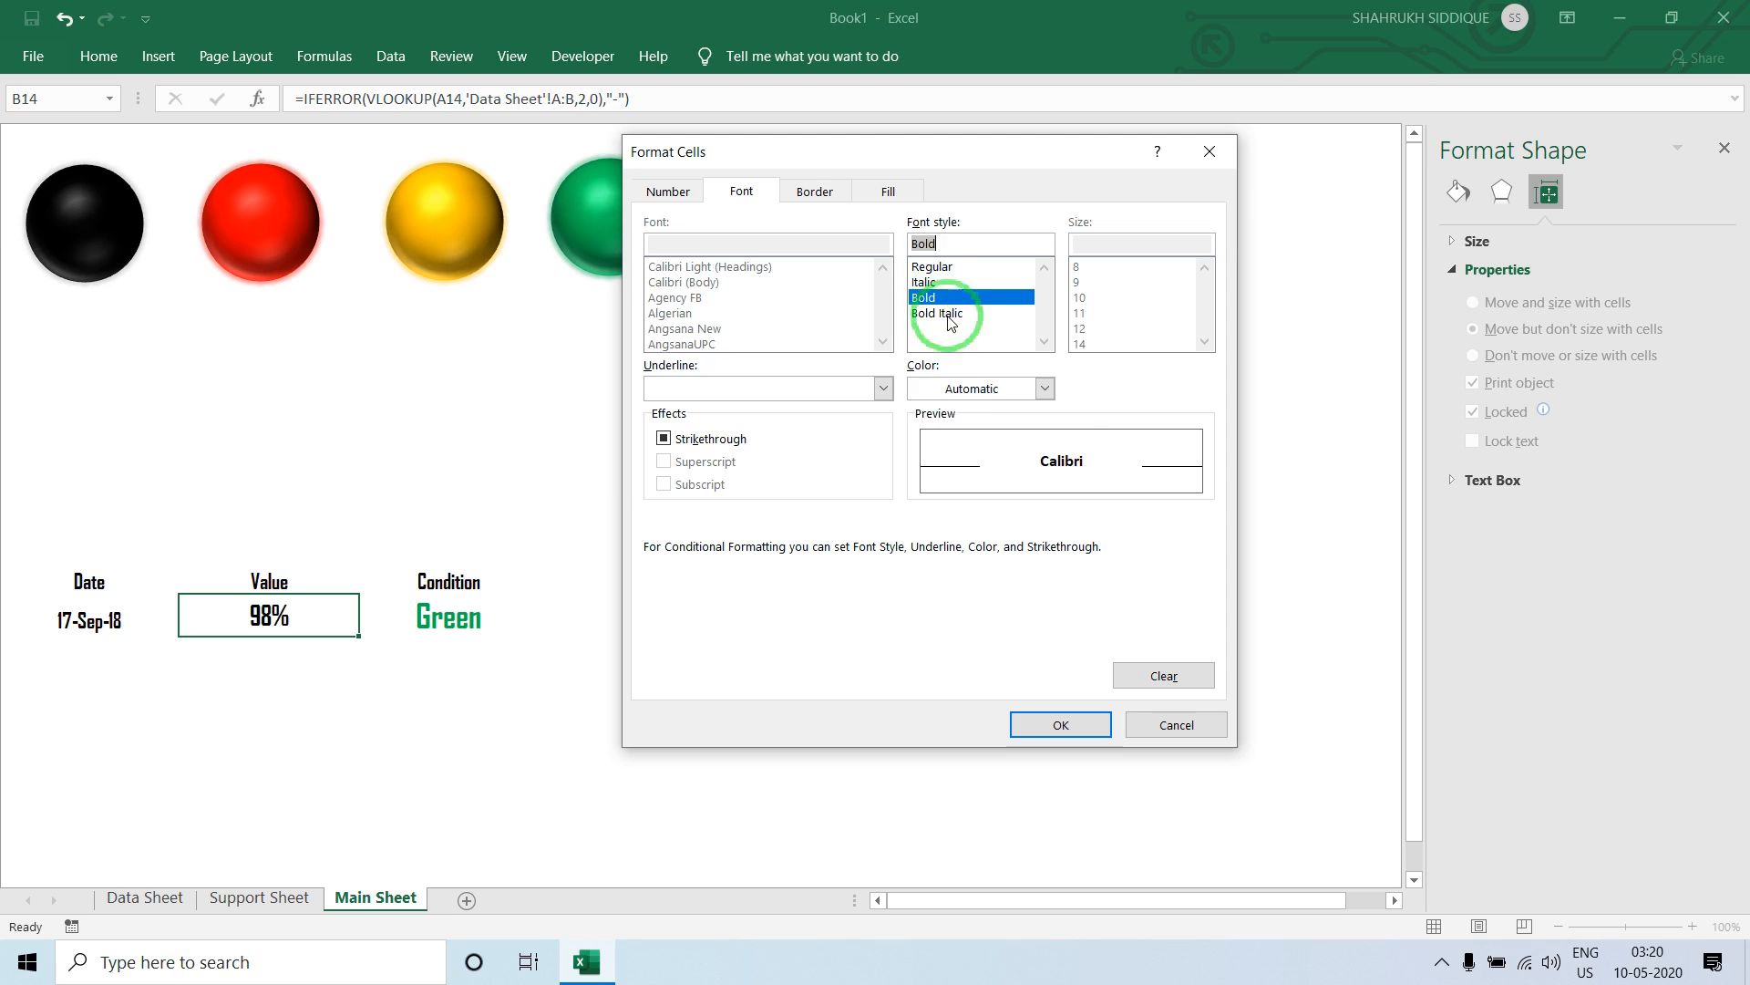
click(972, 388)
click(937, 591)
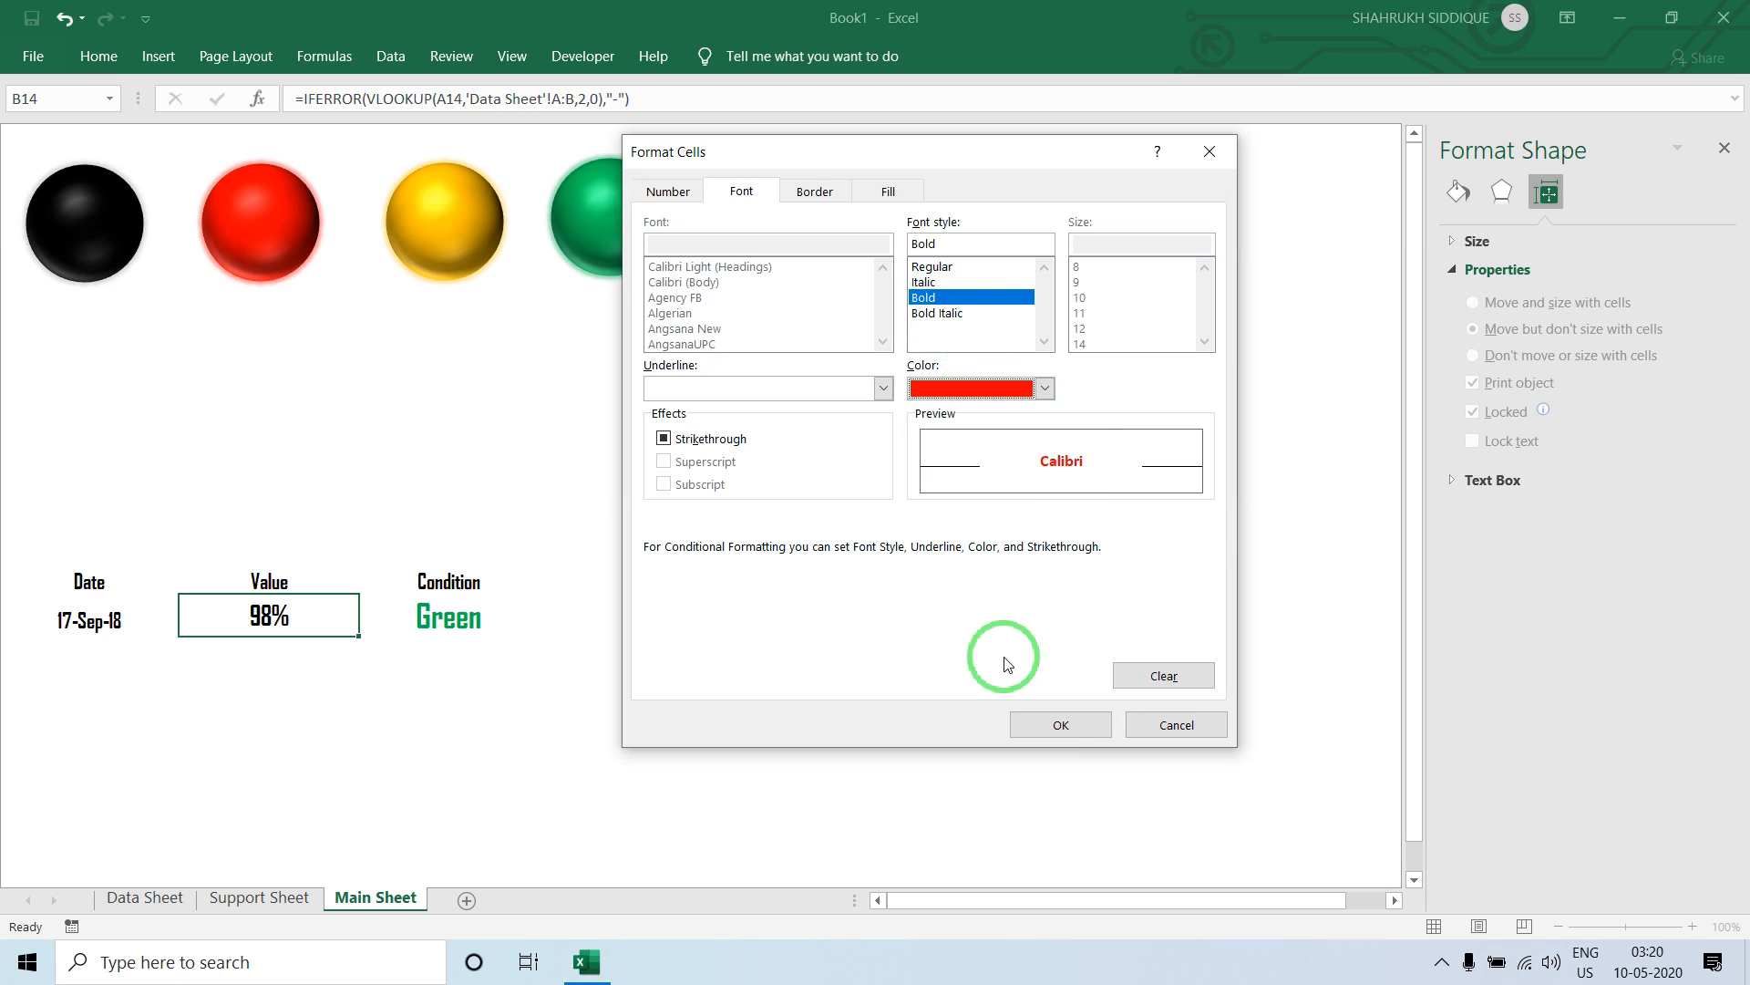
click(1062, 725)
click(1031, 532)
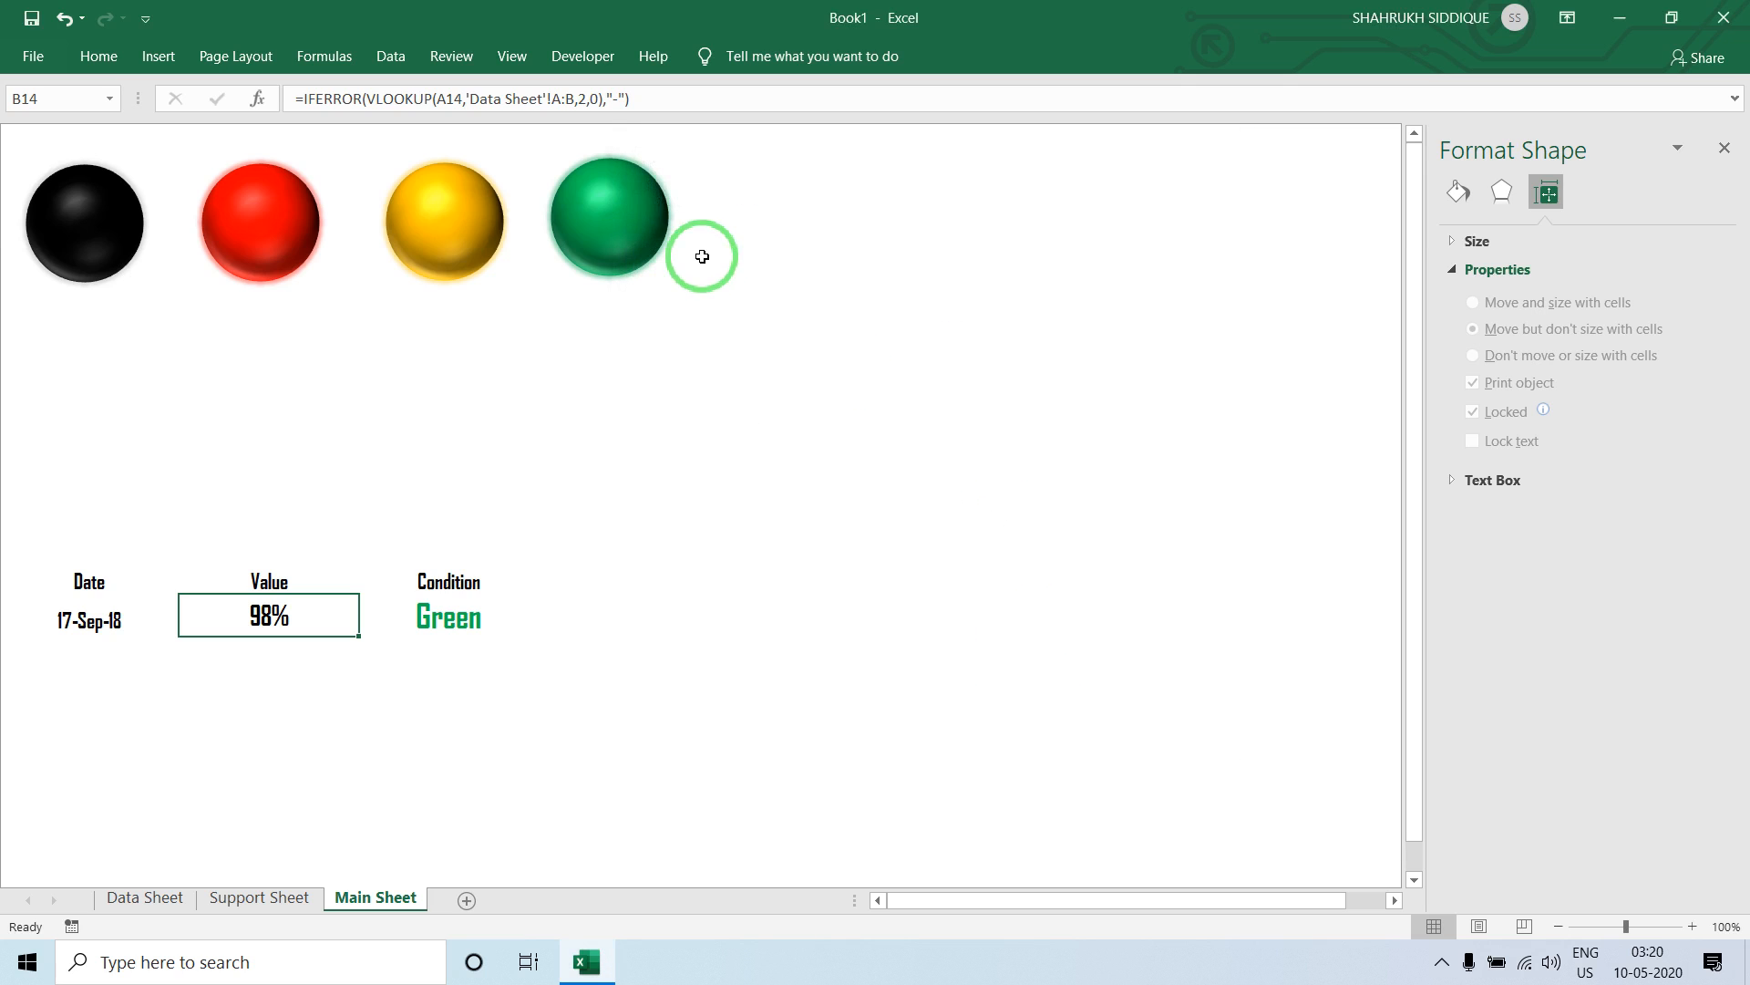
click(98, 52)
Add a Highlight Cells 'Between' rule to B14 for values from 40% to 70%
click(954, 121)
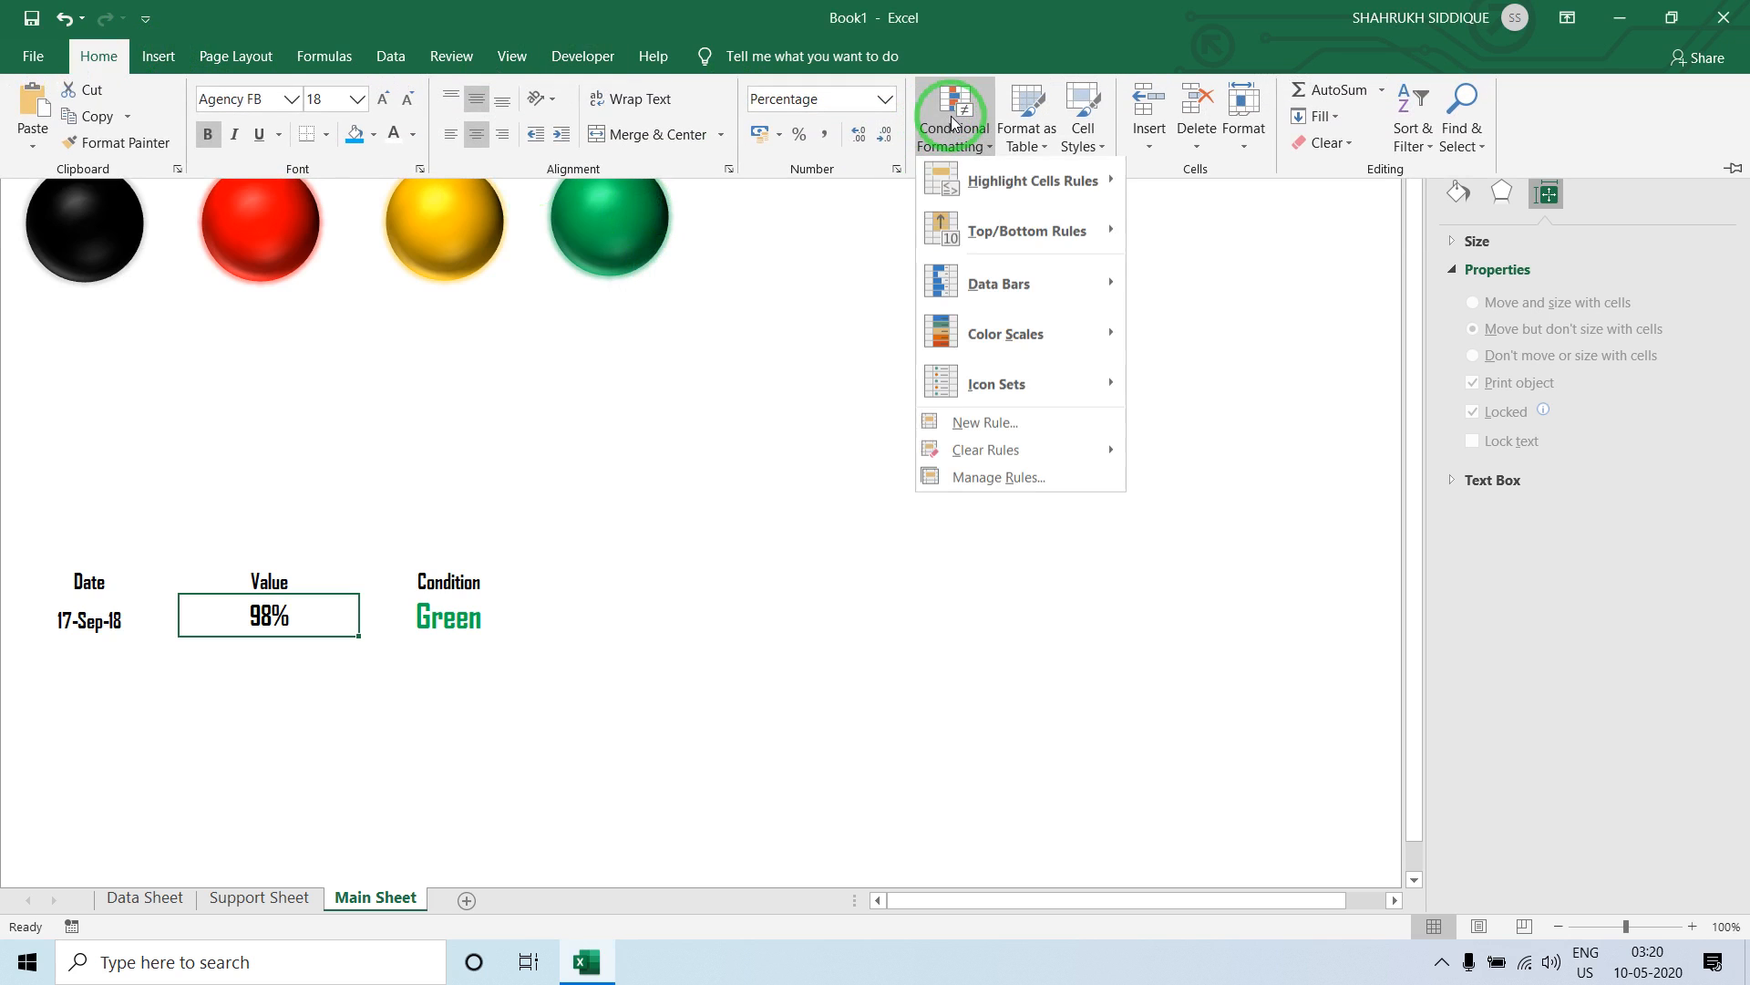
mouse_move(1105, 183)
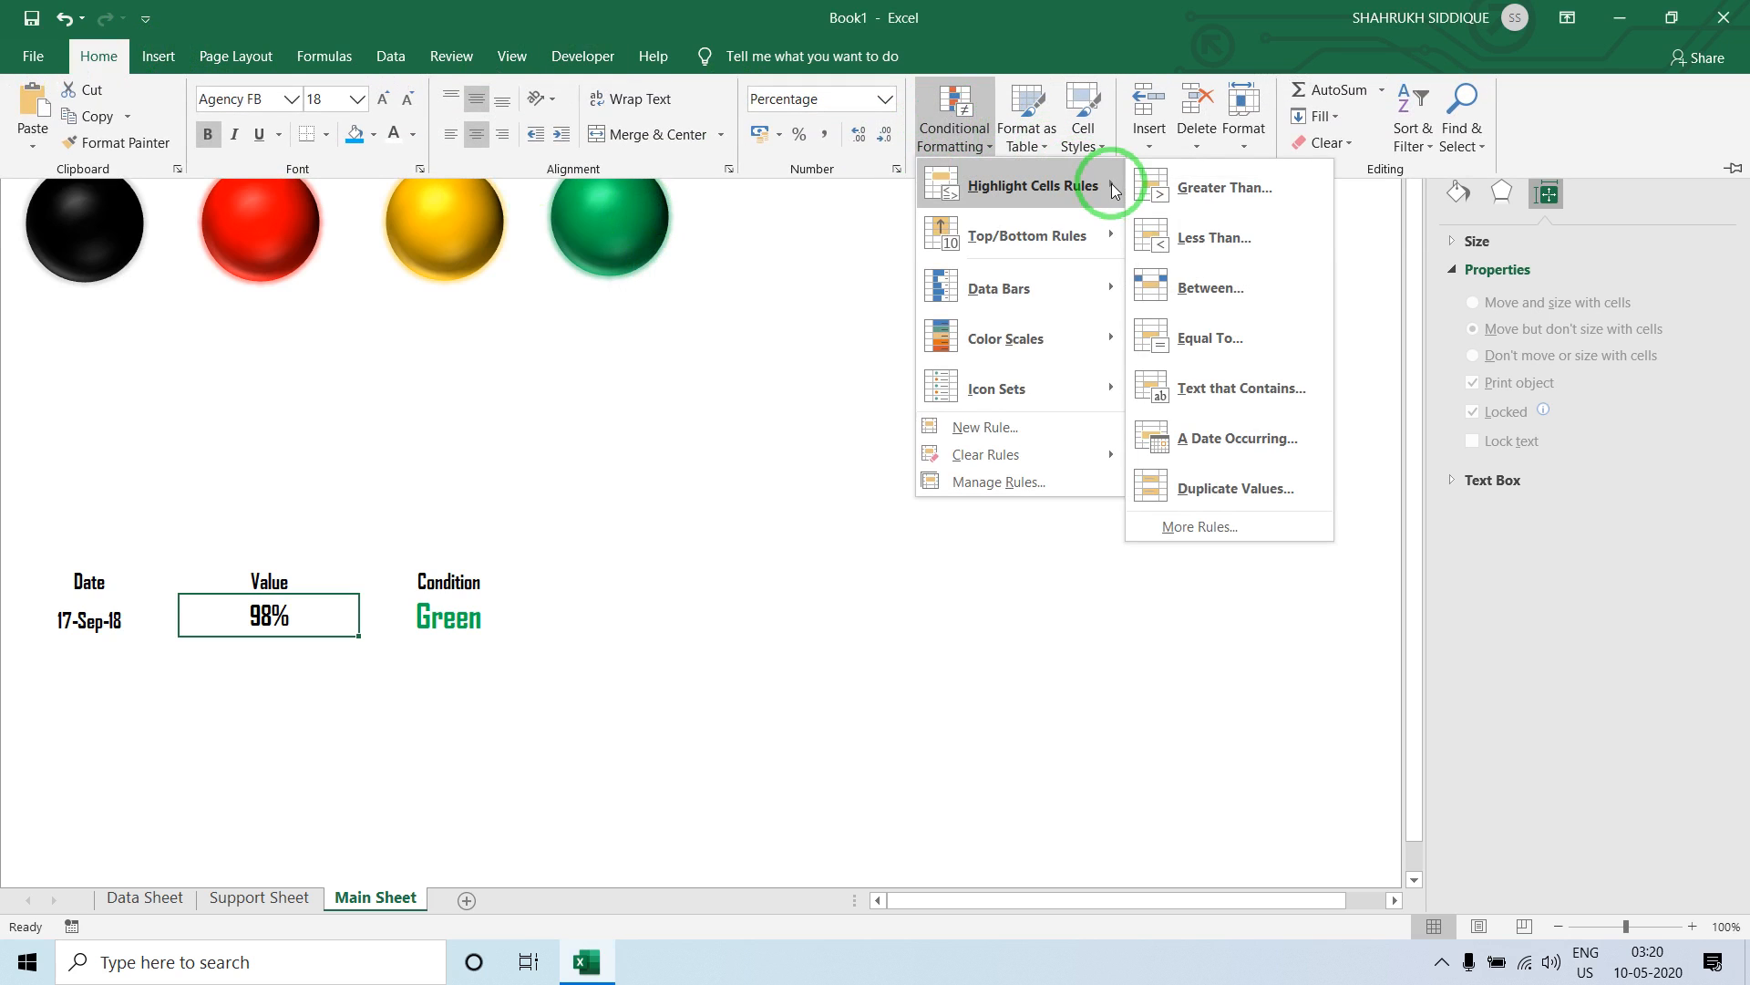
click(1190, 286)
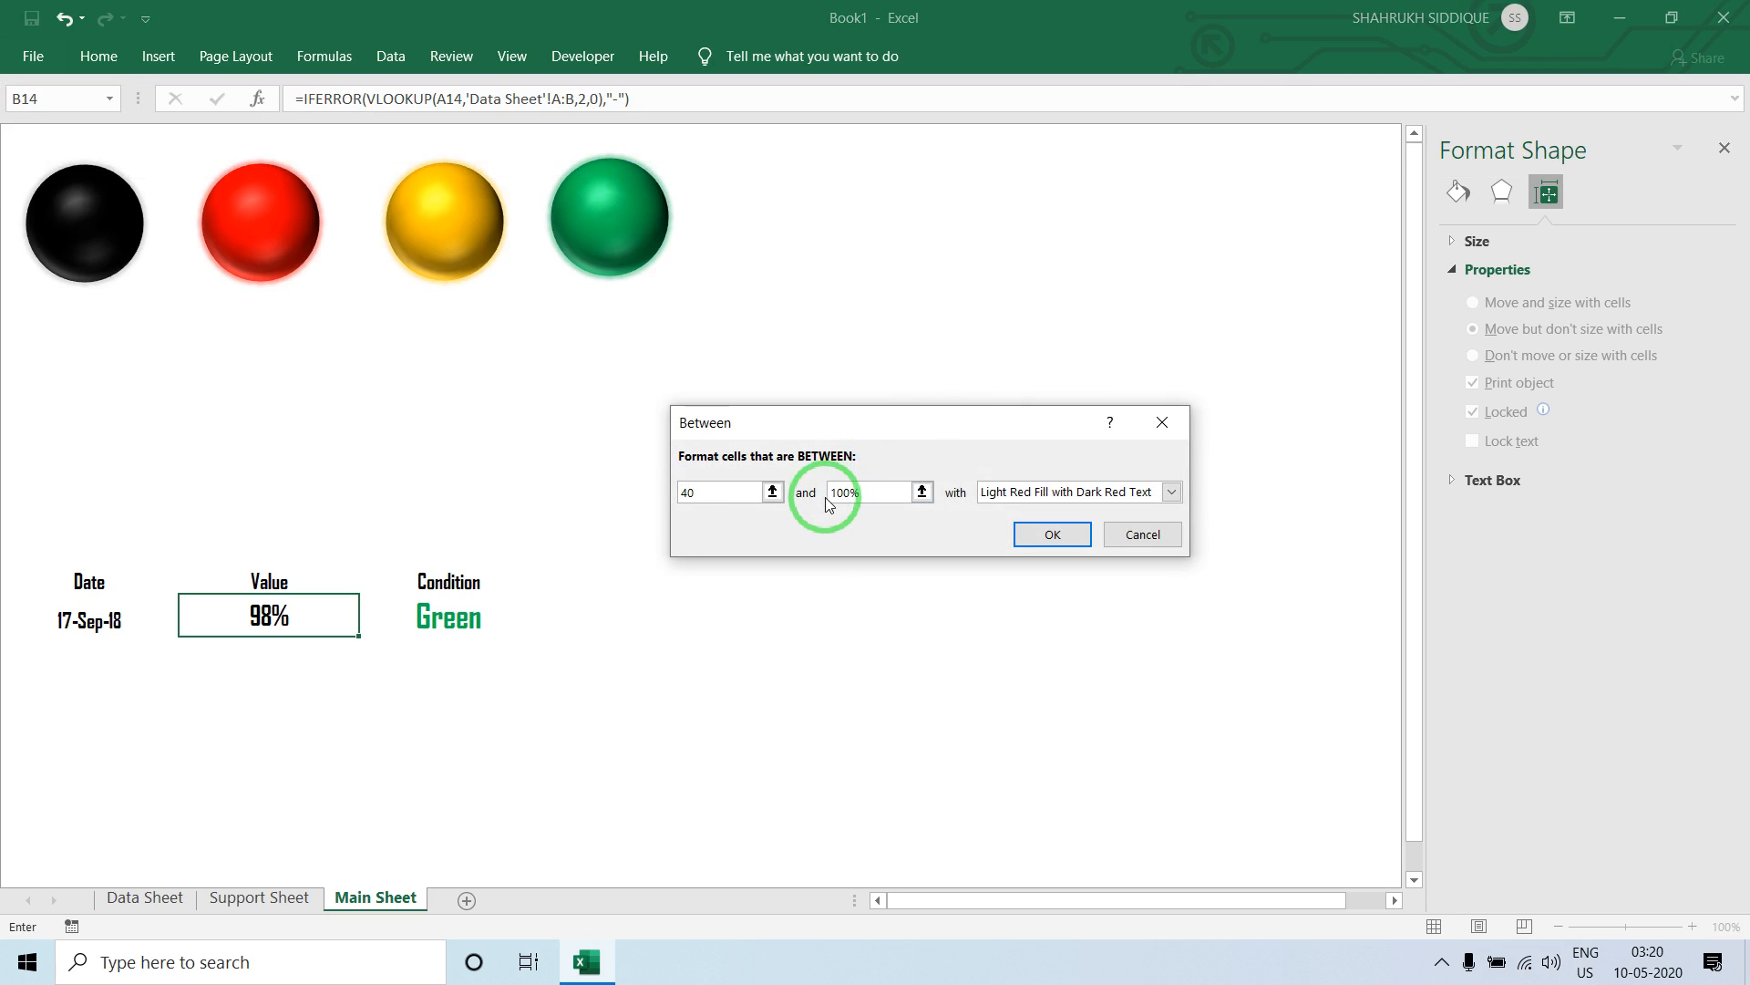
text(40%)
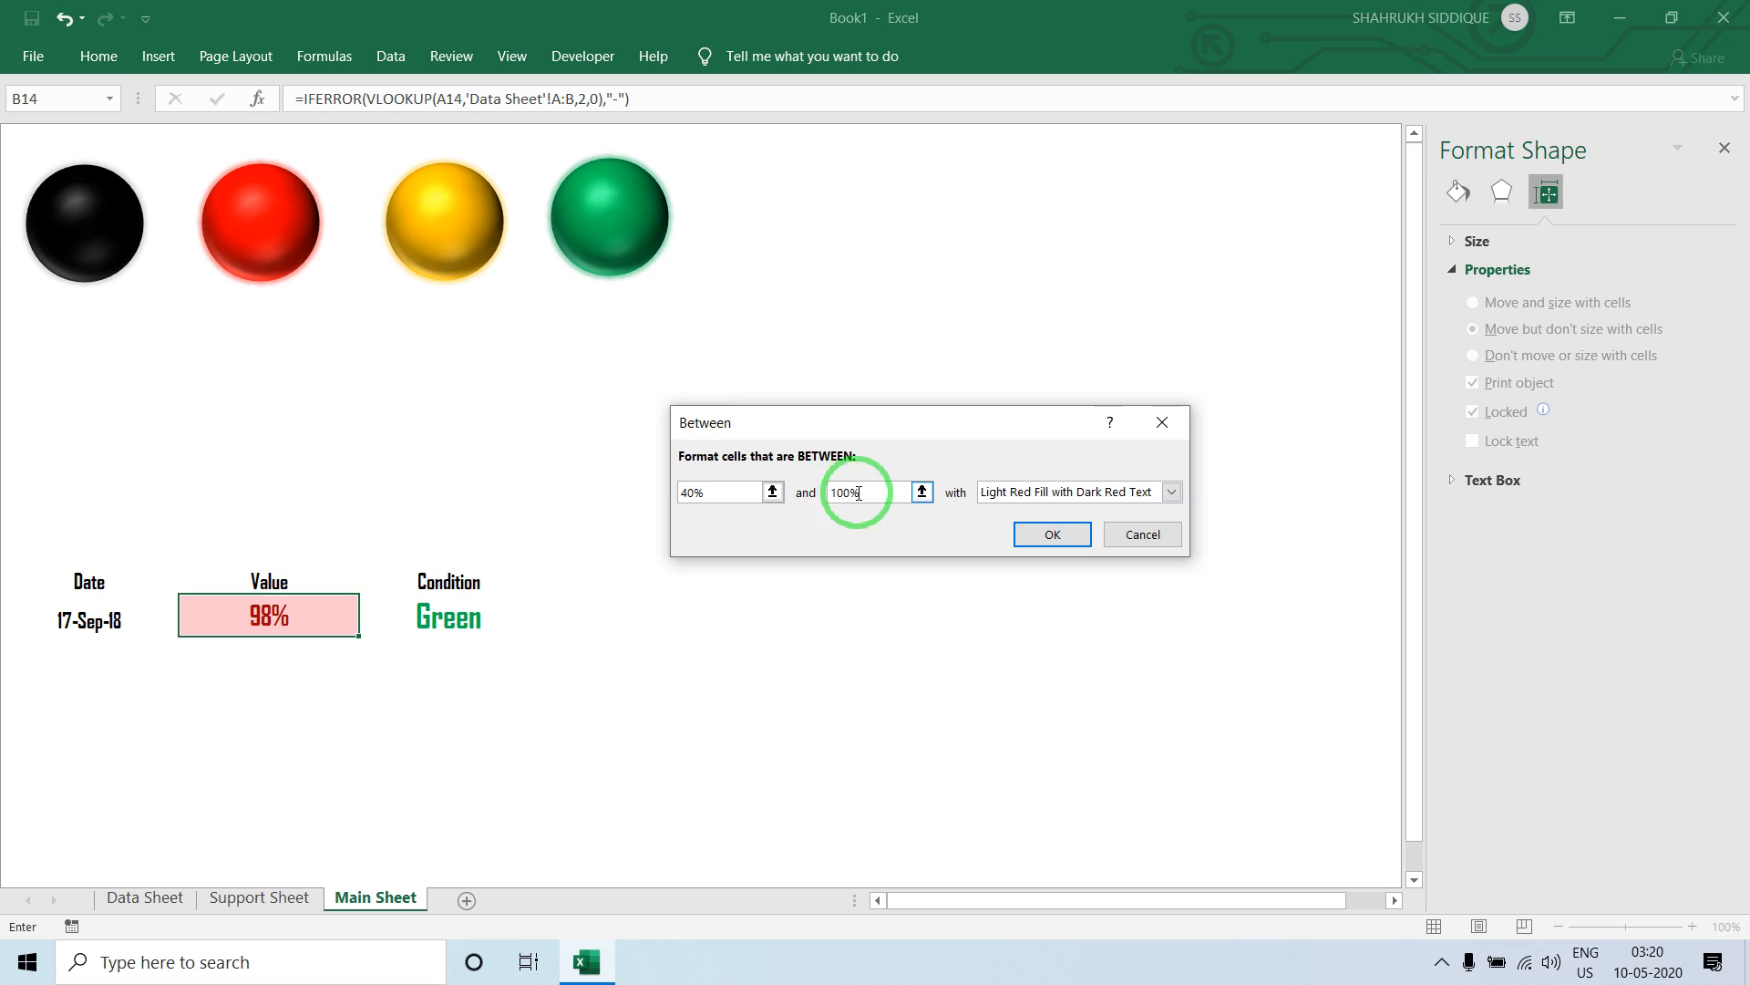
drag(859, 493, 790, 497)
text(70)
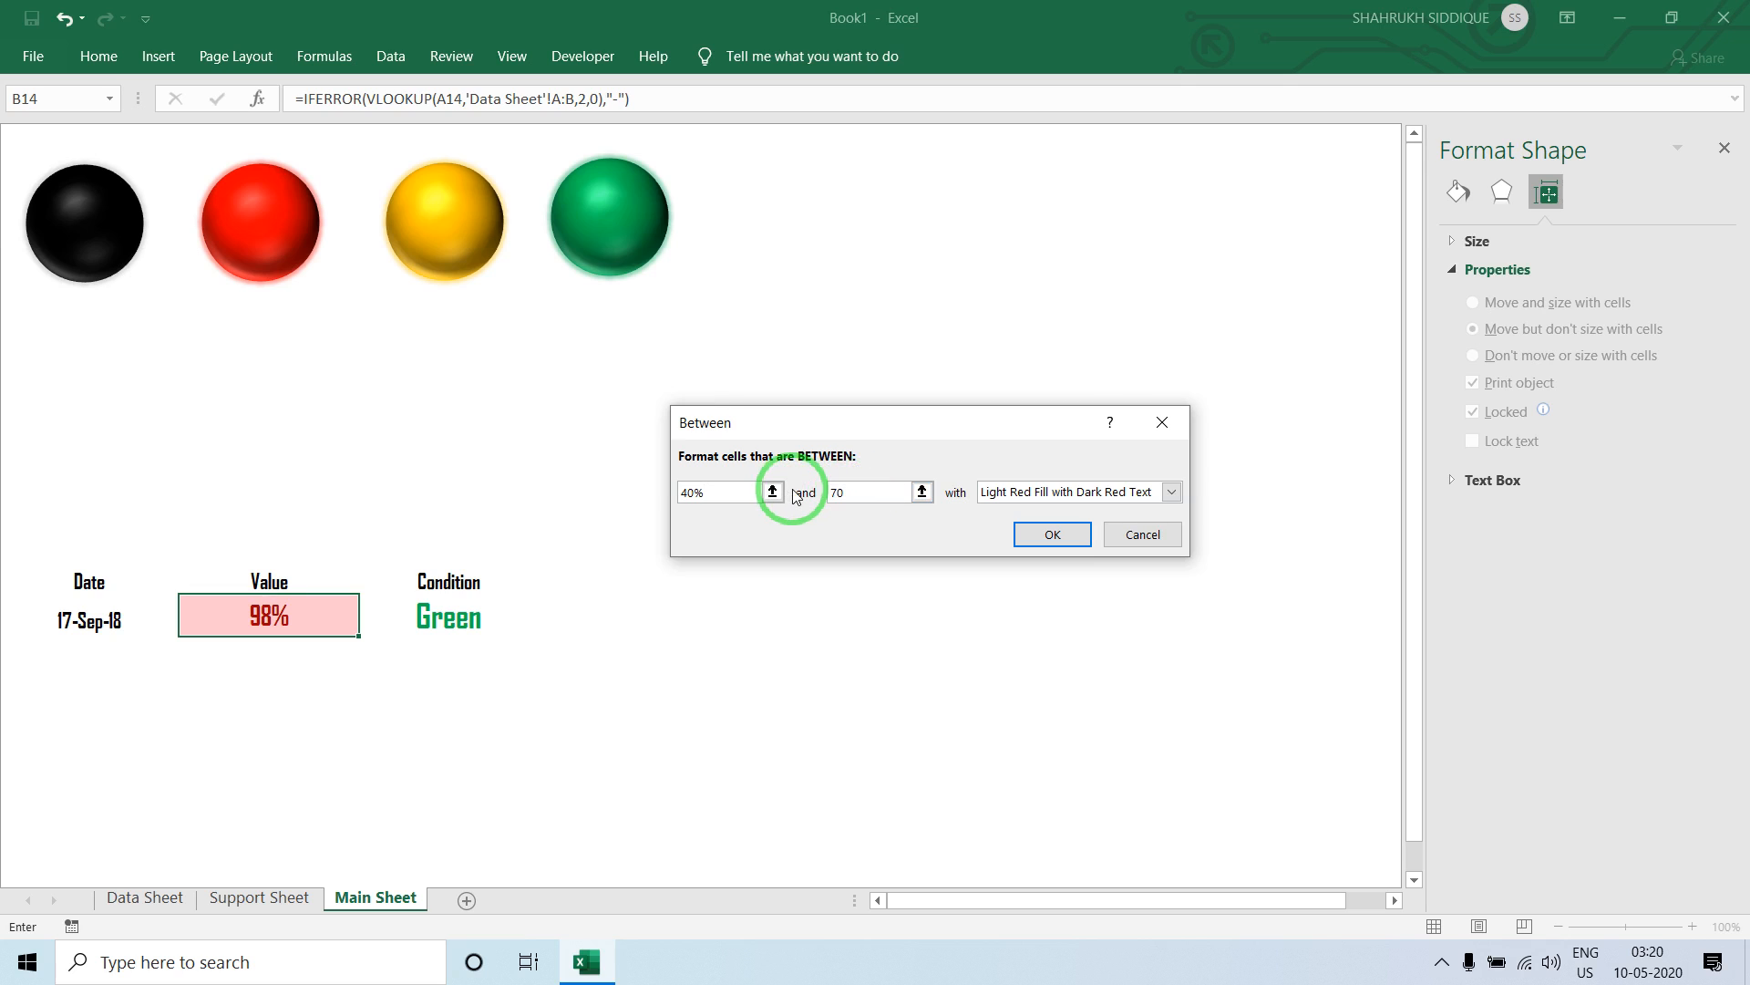
text(%)
Give the 40%–70% rule a custom bold orange font format and confirm it
click(1035, 492)
click(1010, 625)
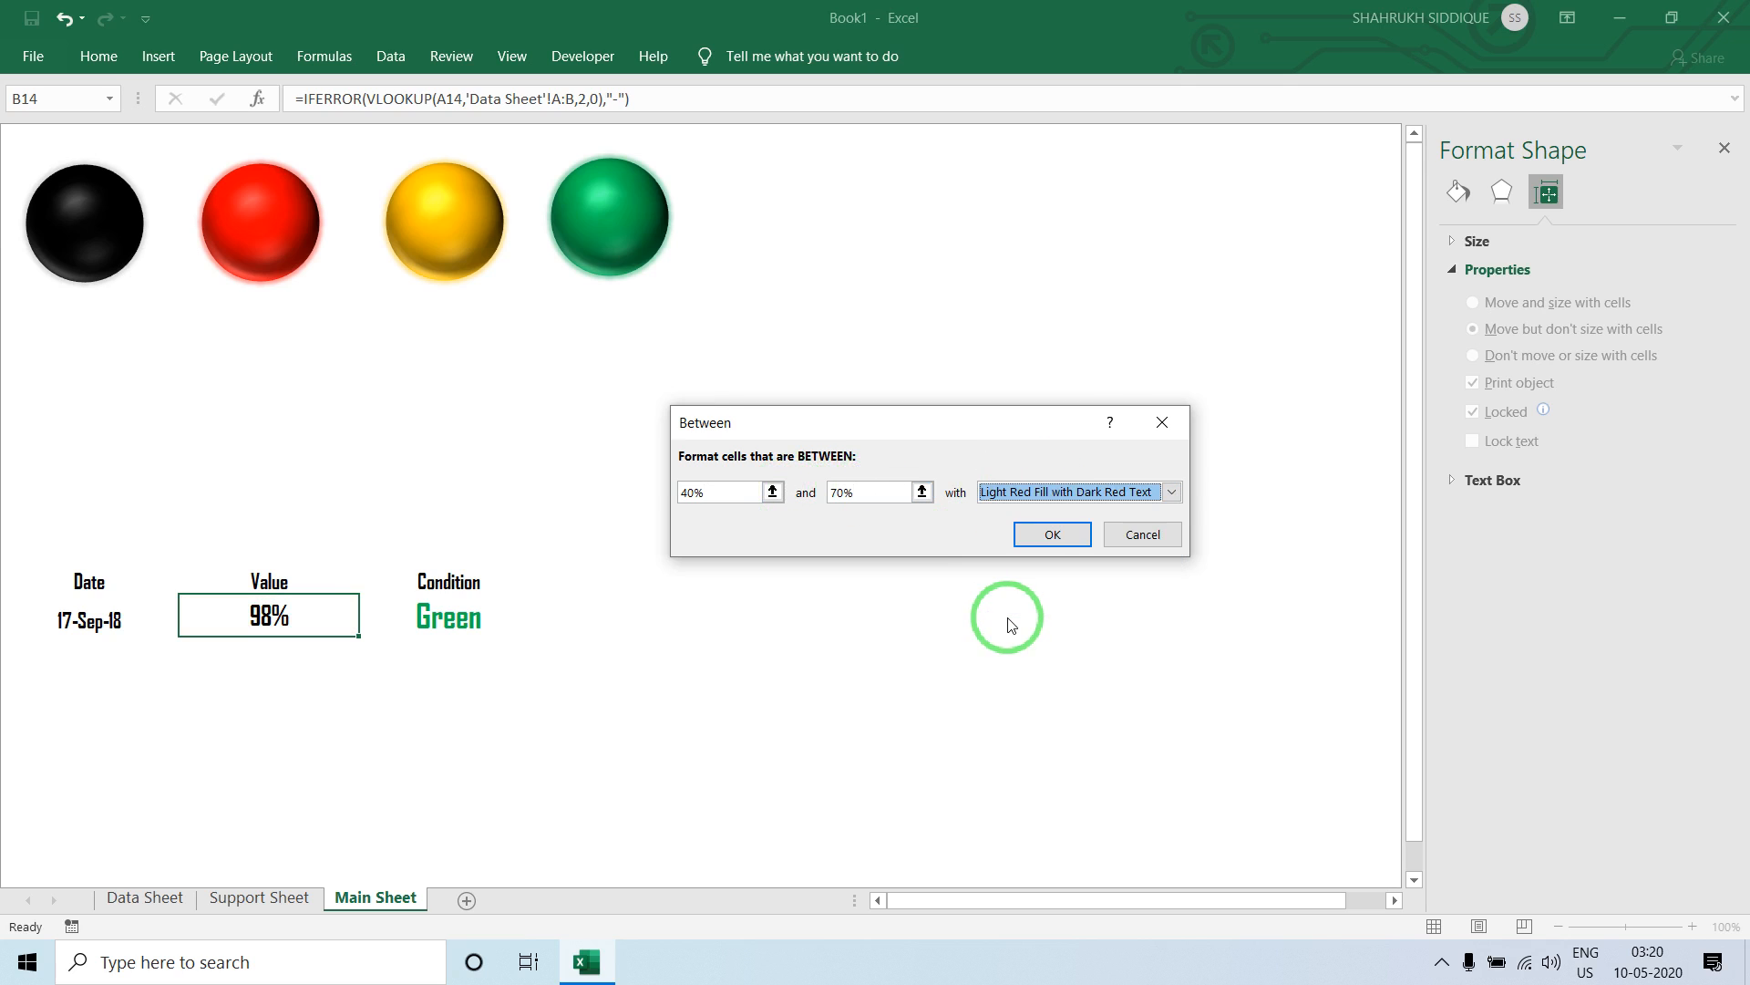
click(1031, 492)
click(1019, 606)
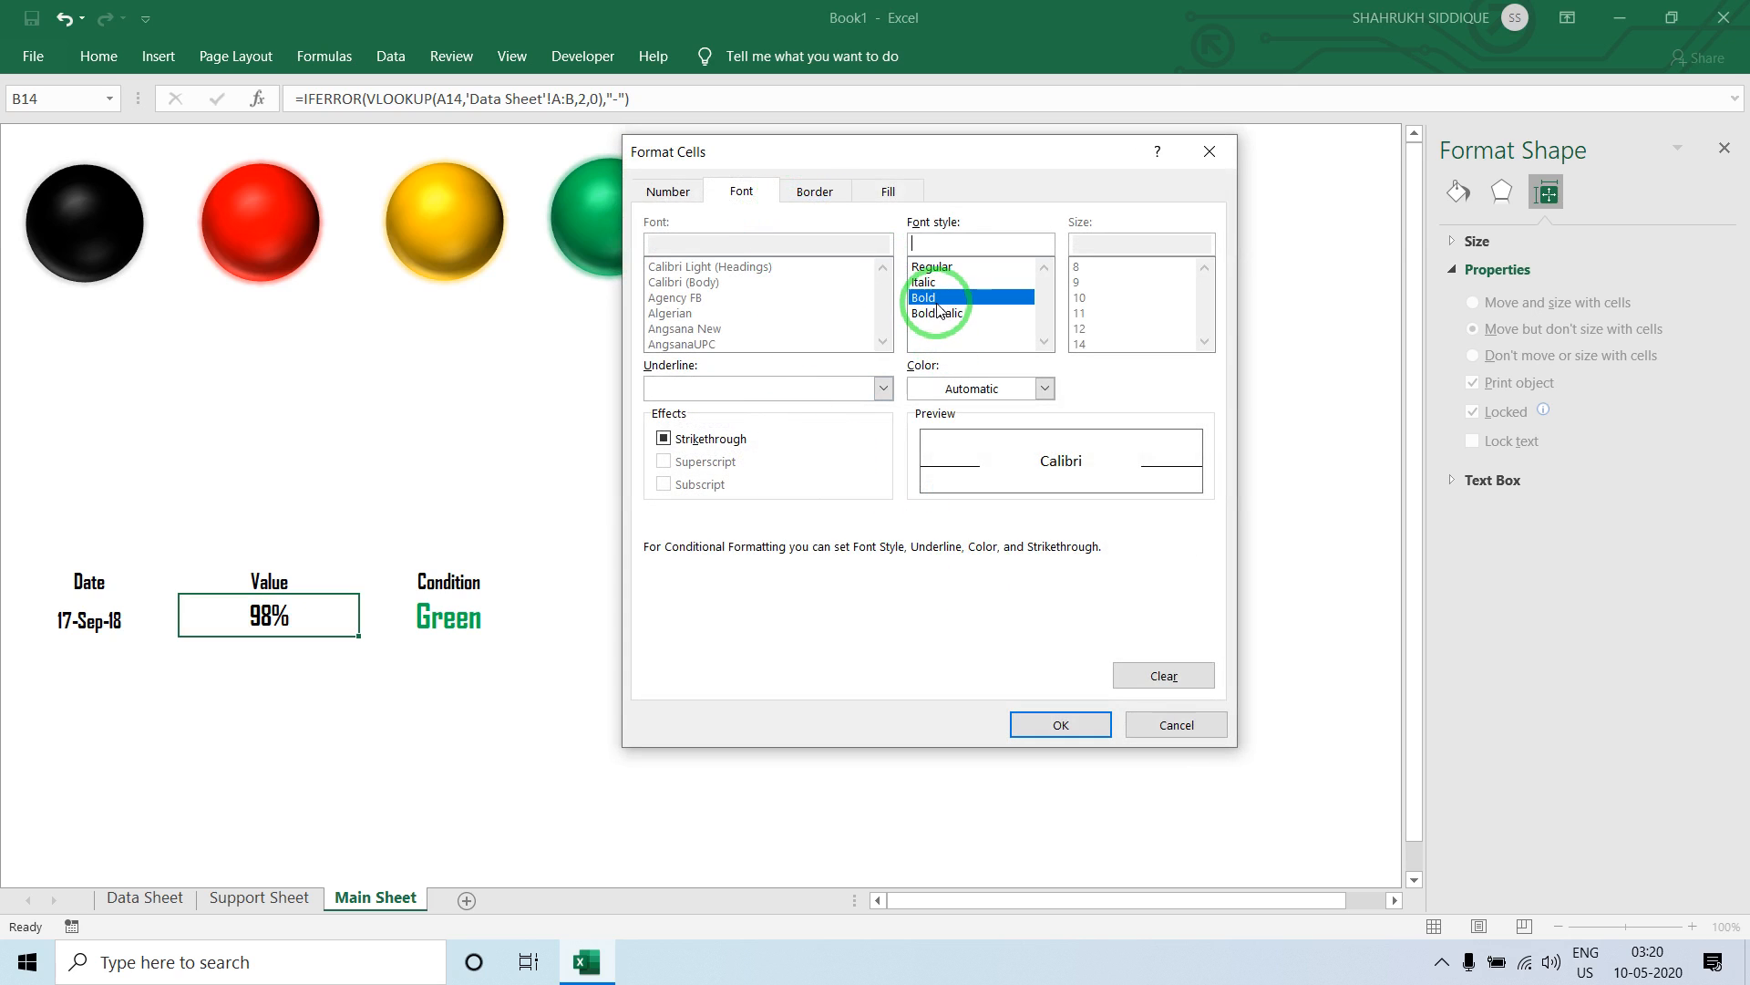
click(994, 389)
click(976, 590)
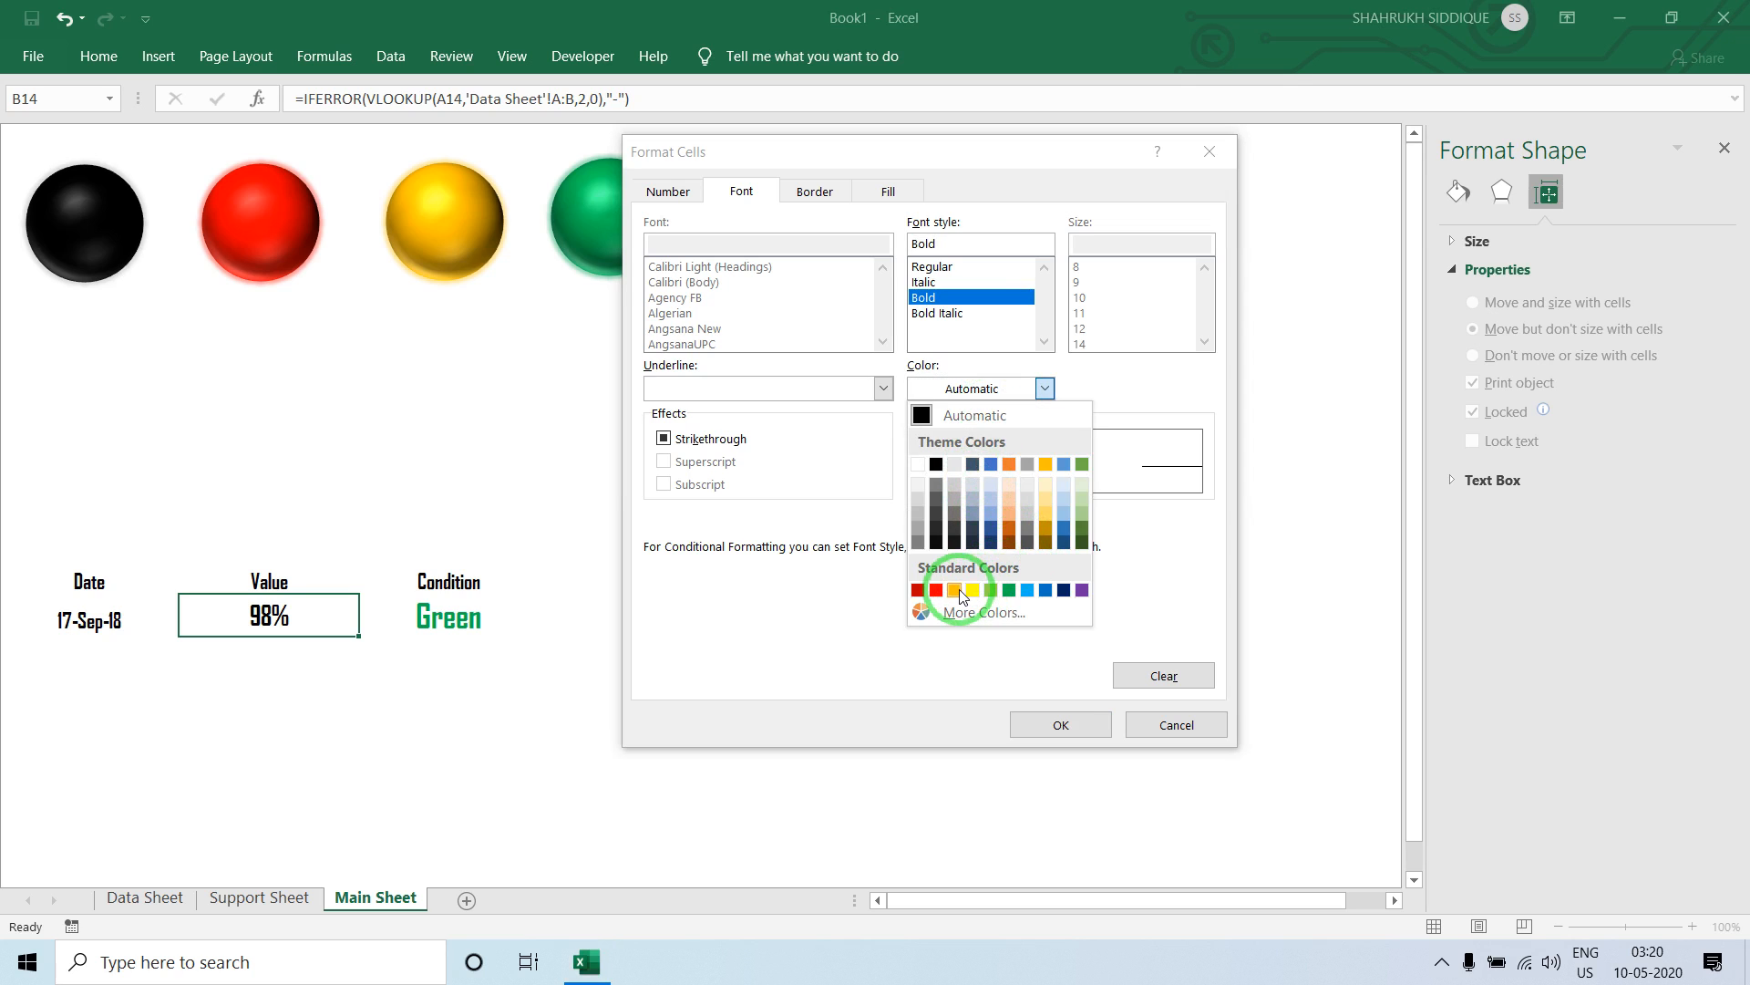
click(1057, 723)
click(1053, 532)
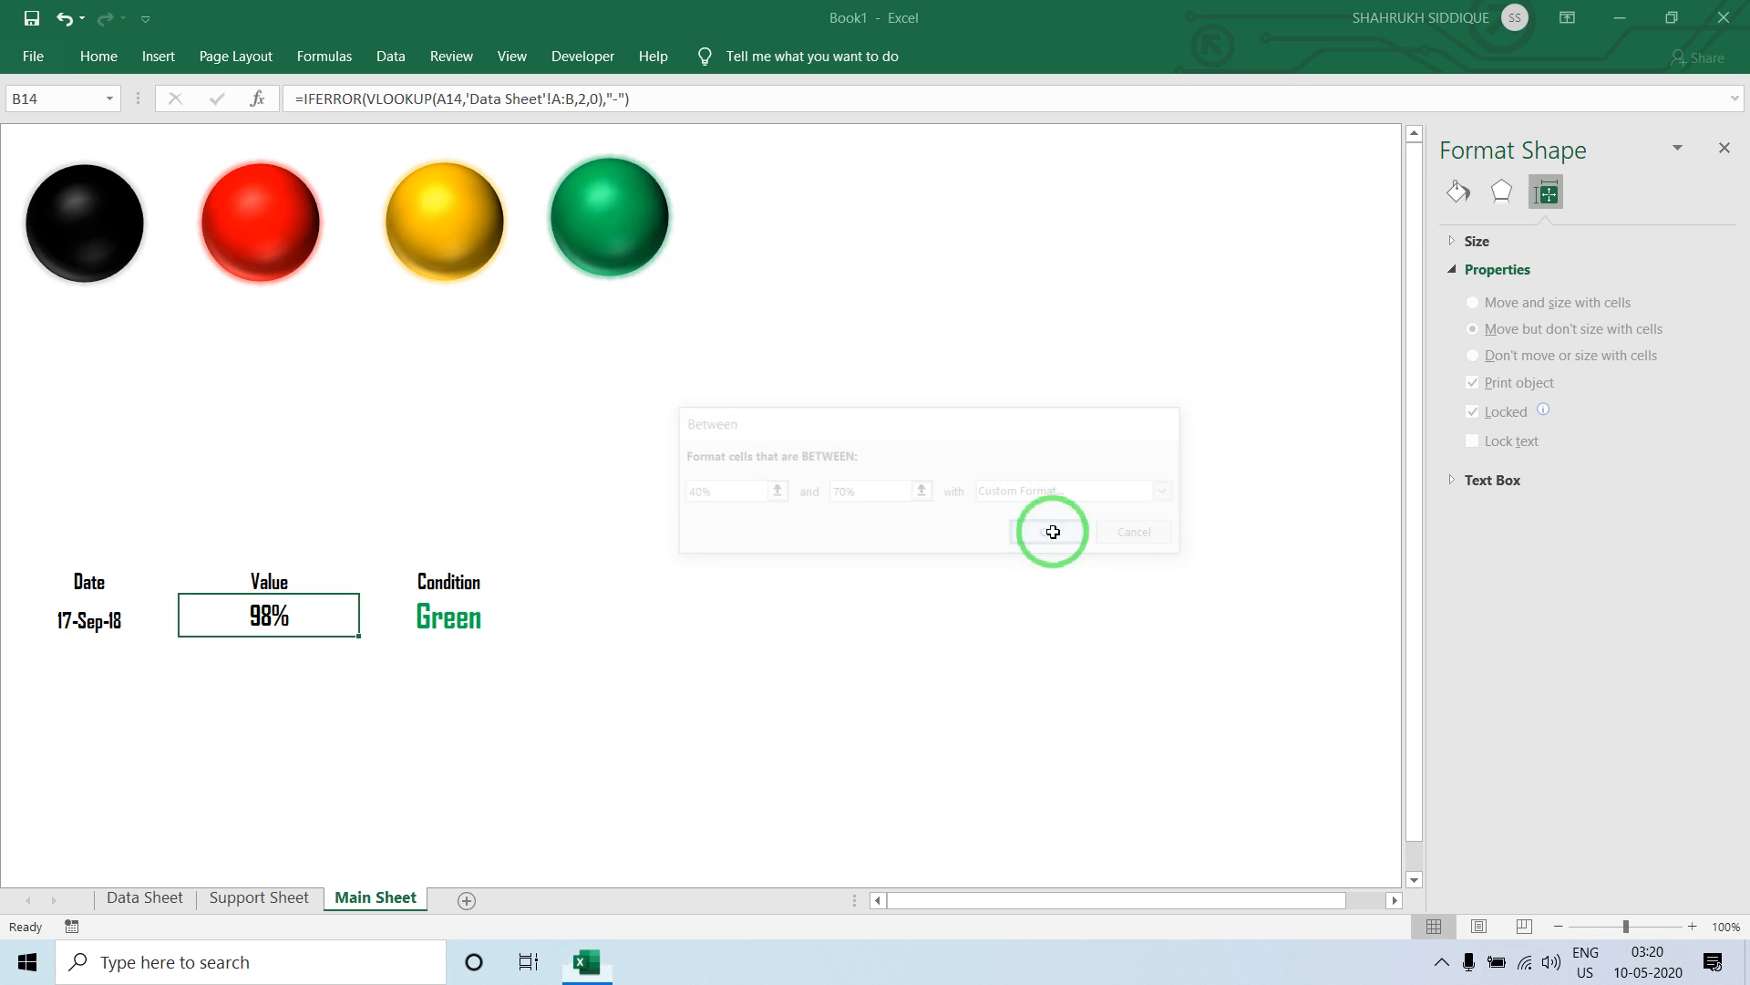
click(98, 59)
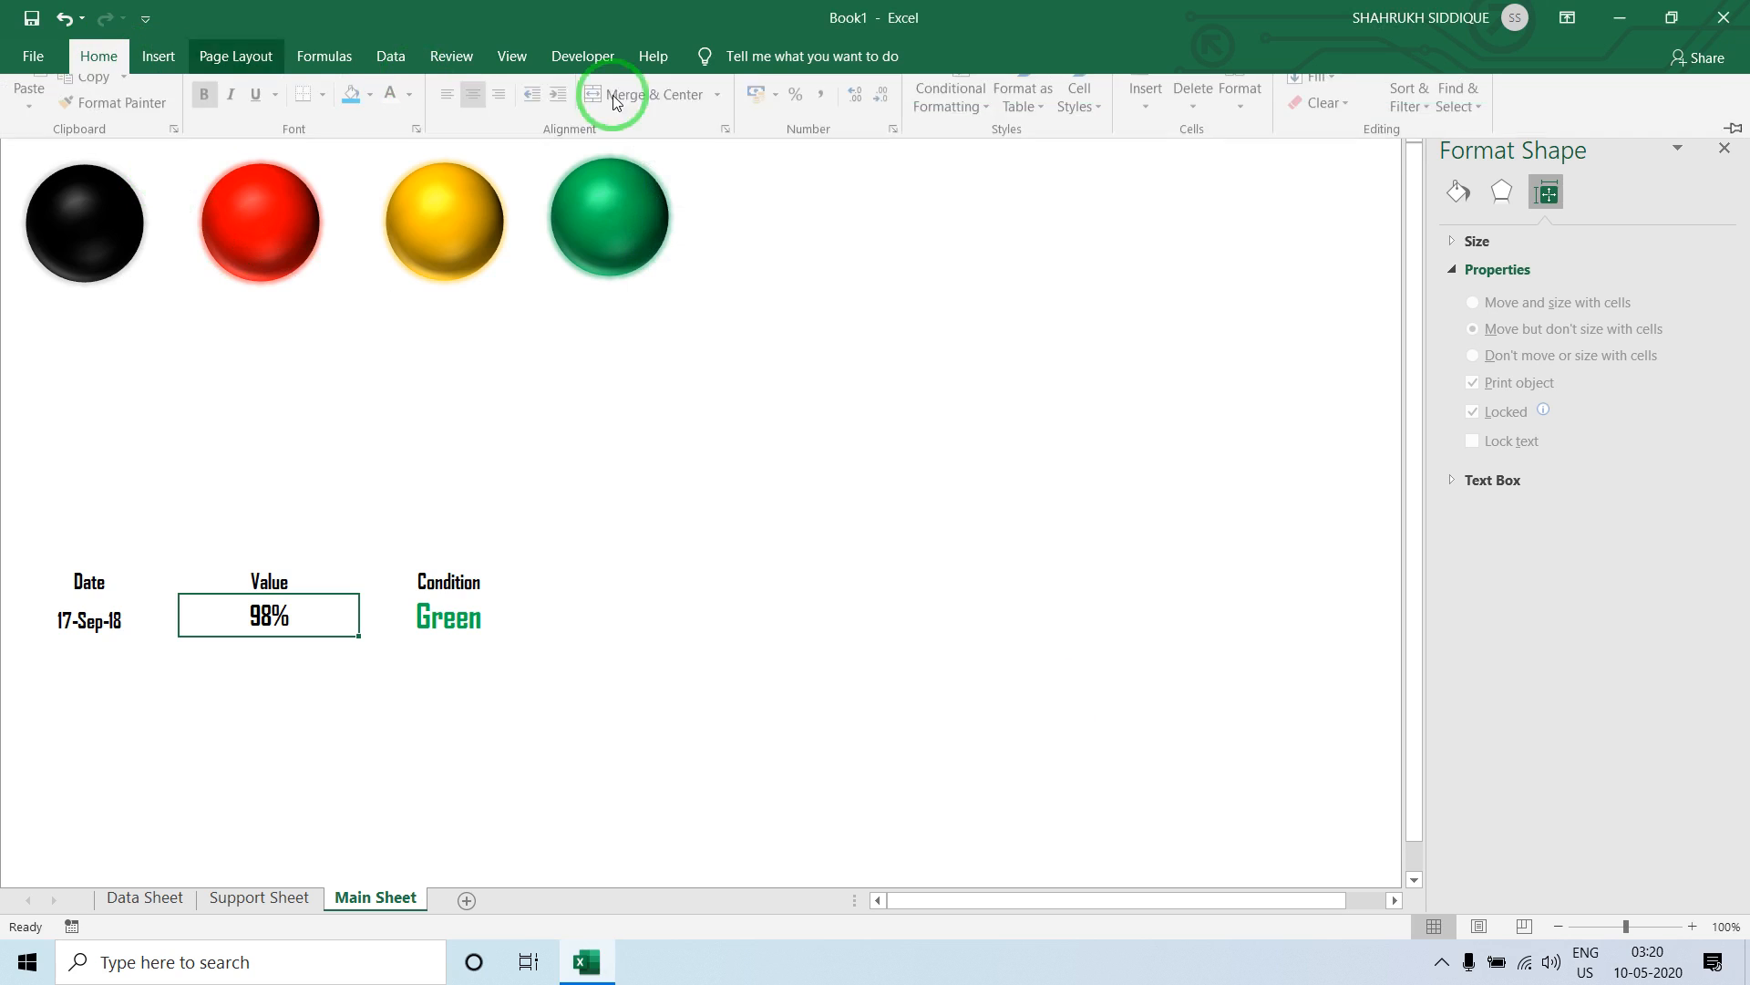
click(954, 127)
Add a Greater Than 70% rule to B14 with a custom bold green font, then reselect B14
mouse_move(1037, 194)
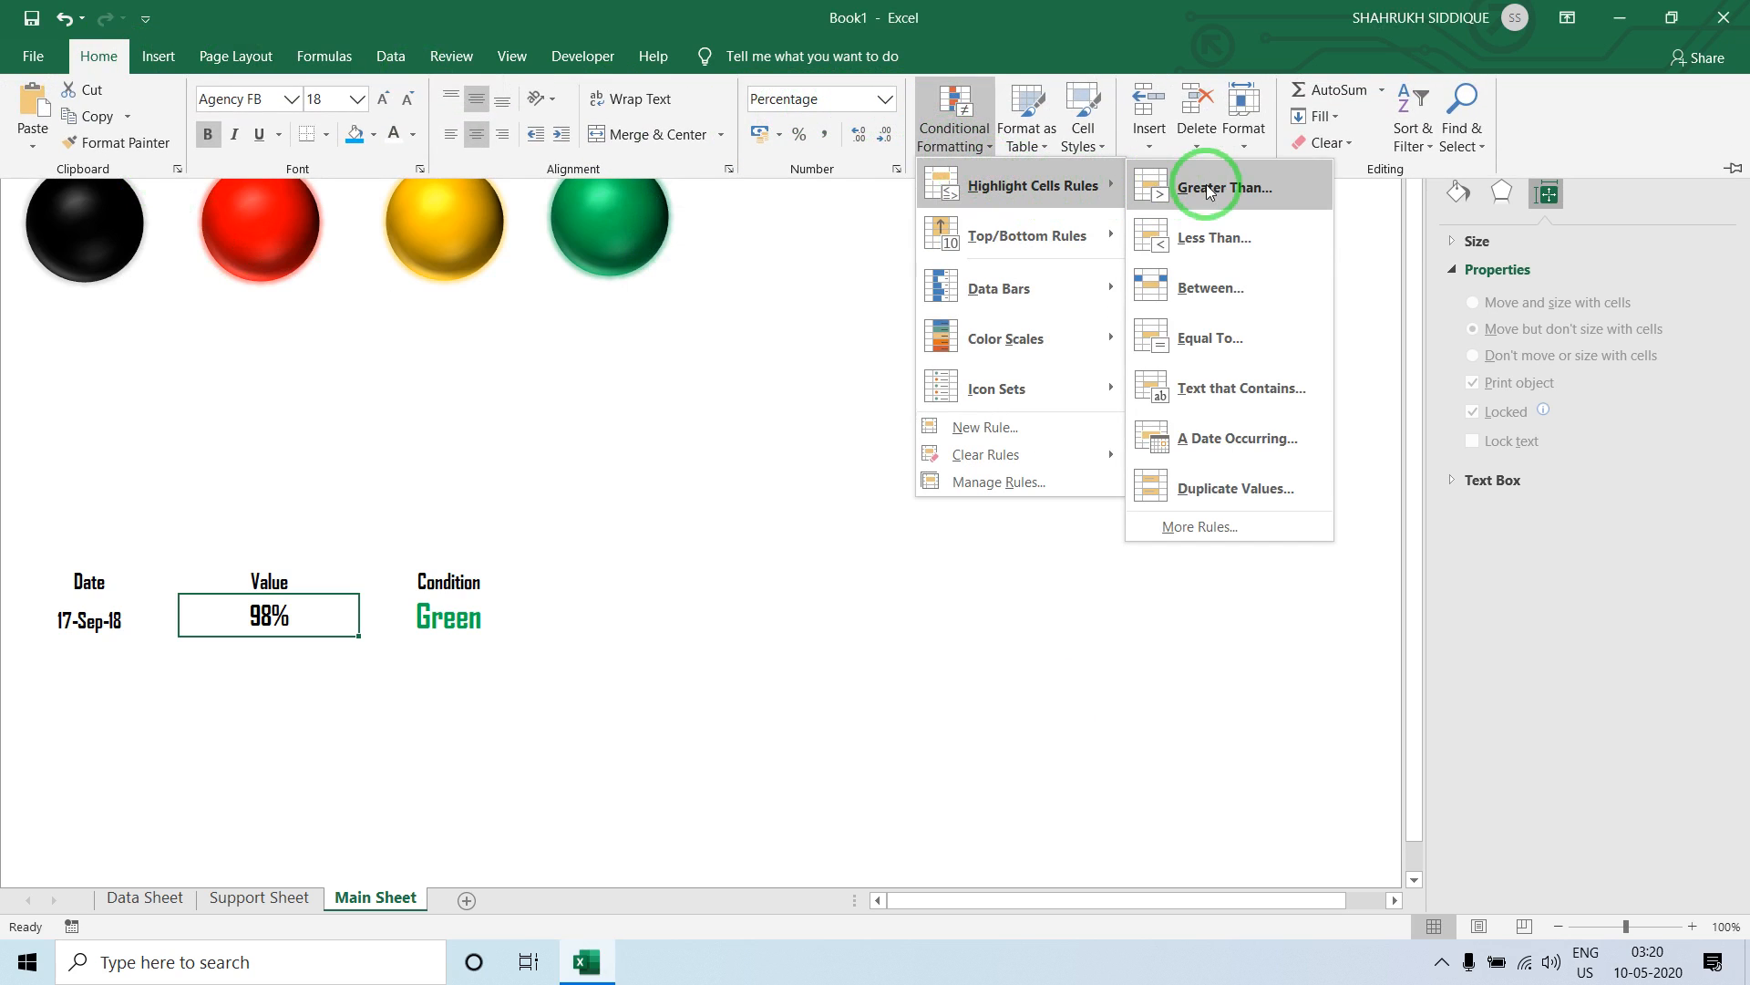
click(1220, 186)
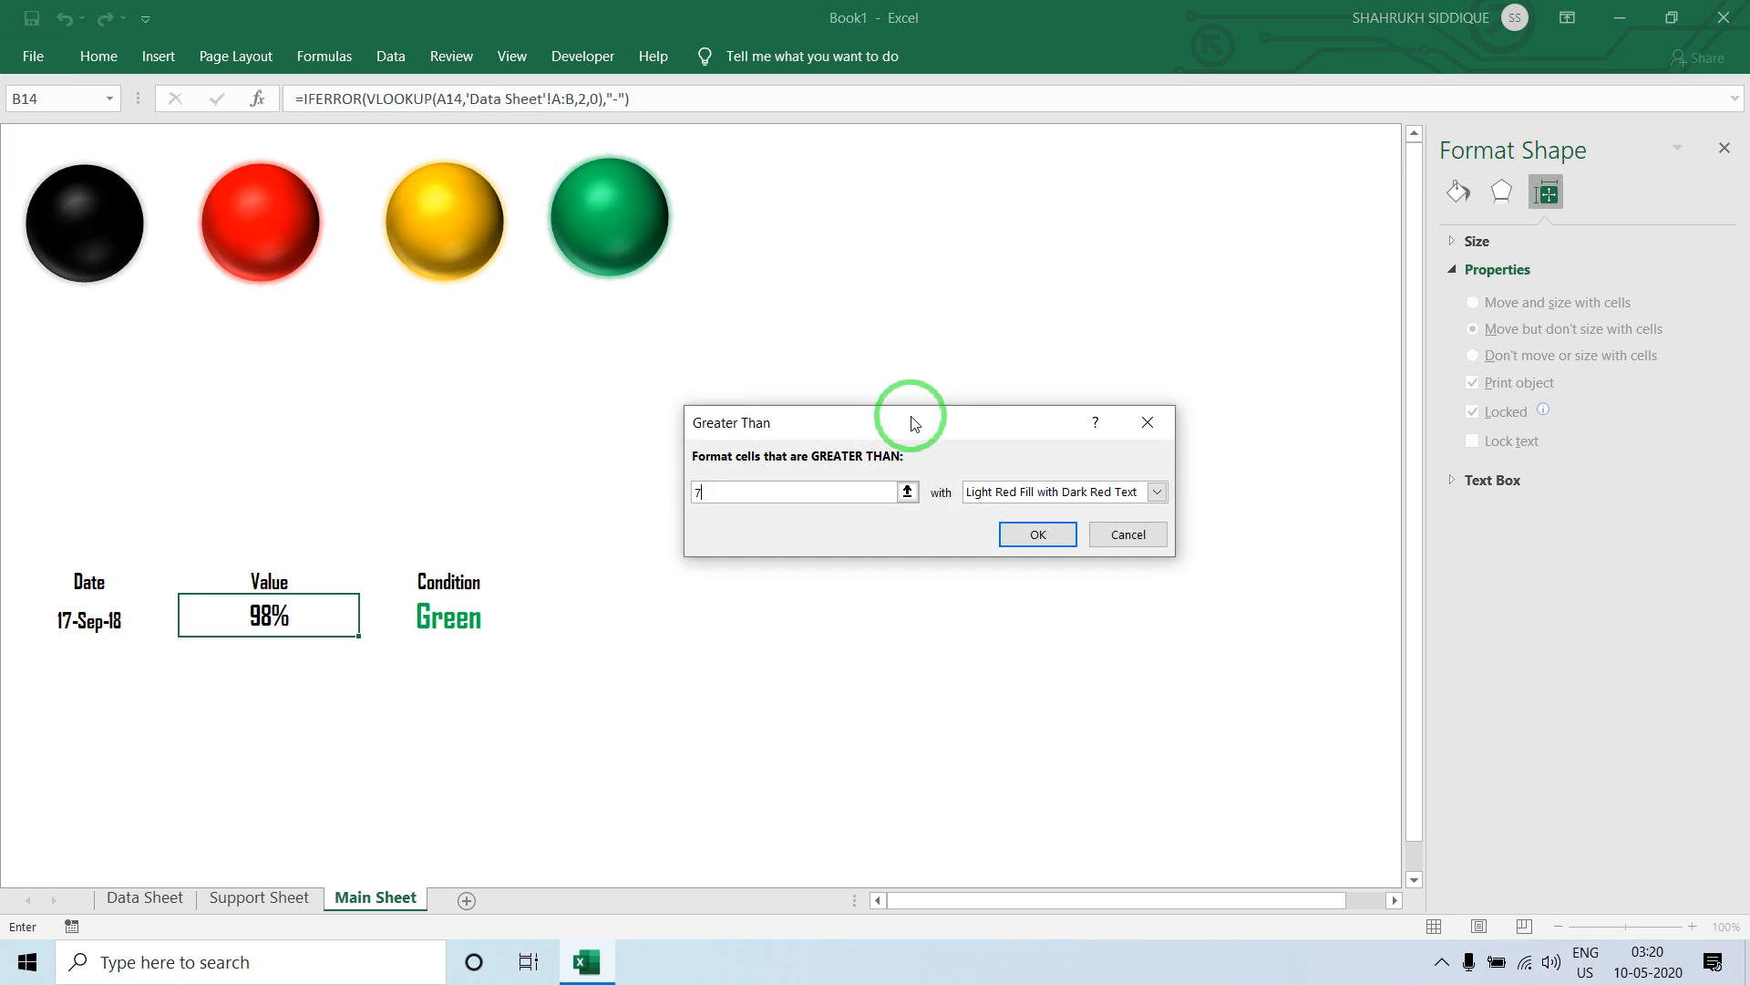
text(70%)
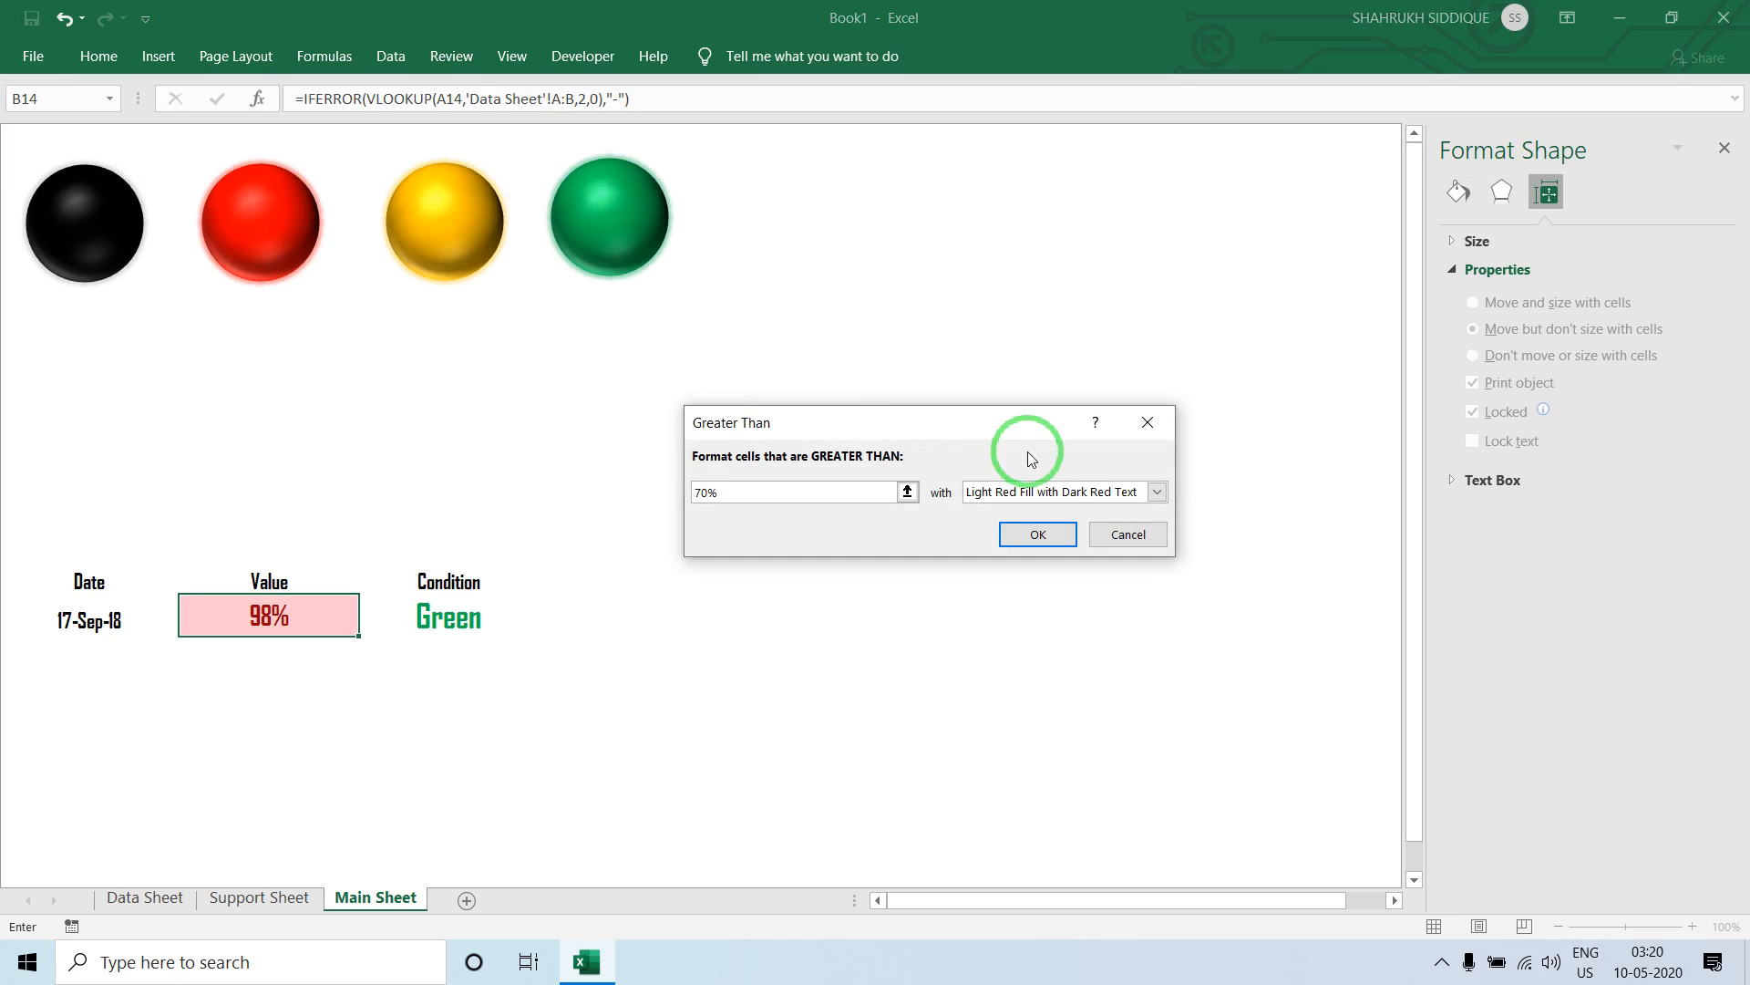
click(1049, 491)
click(1030, 606)
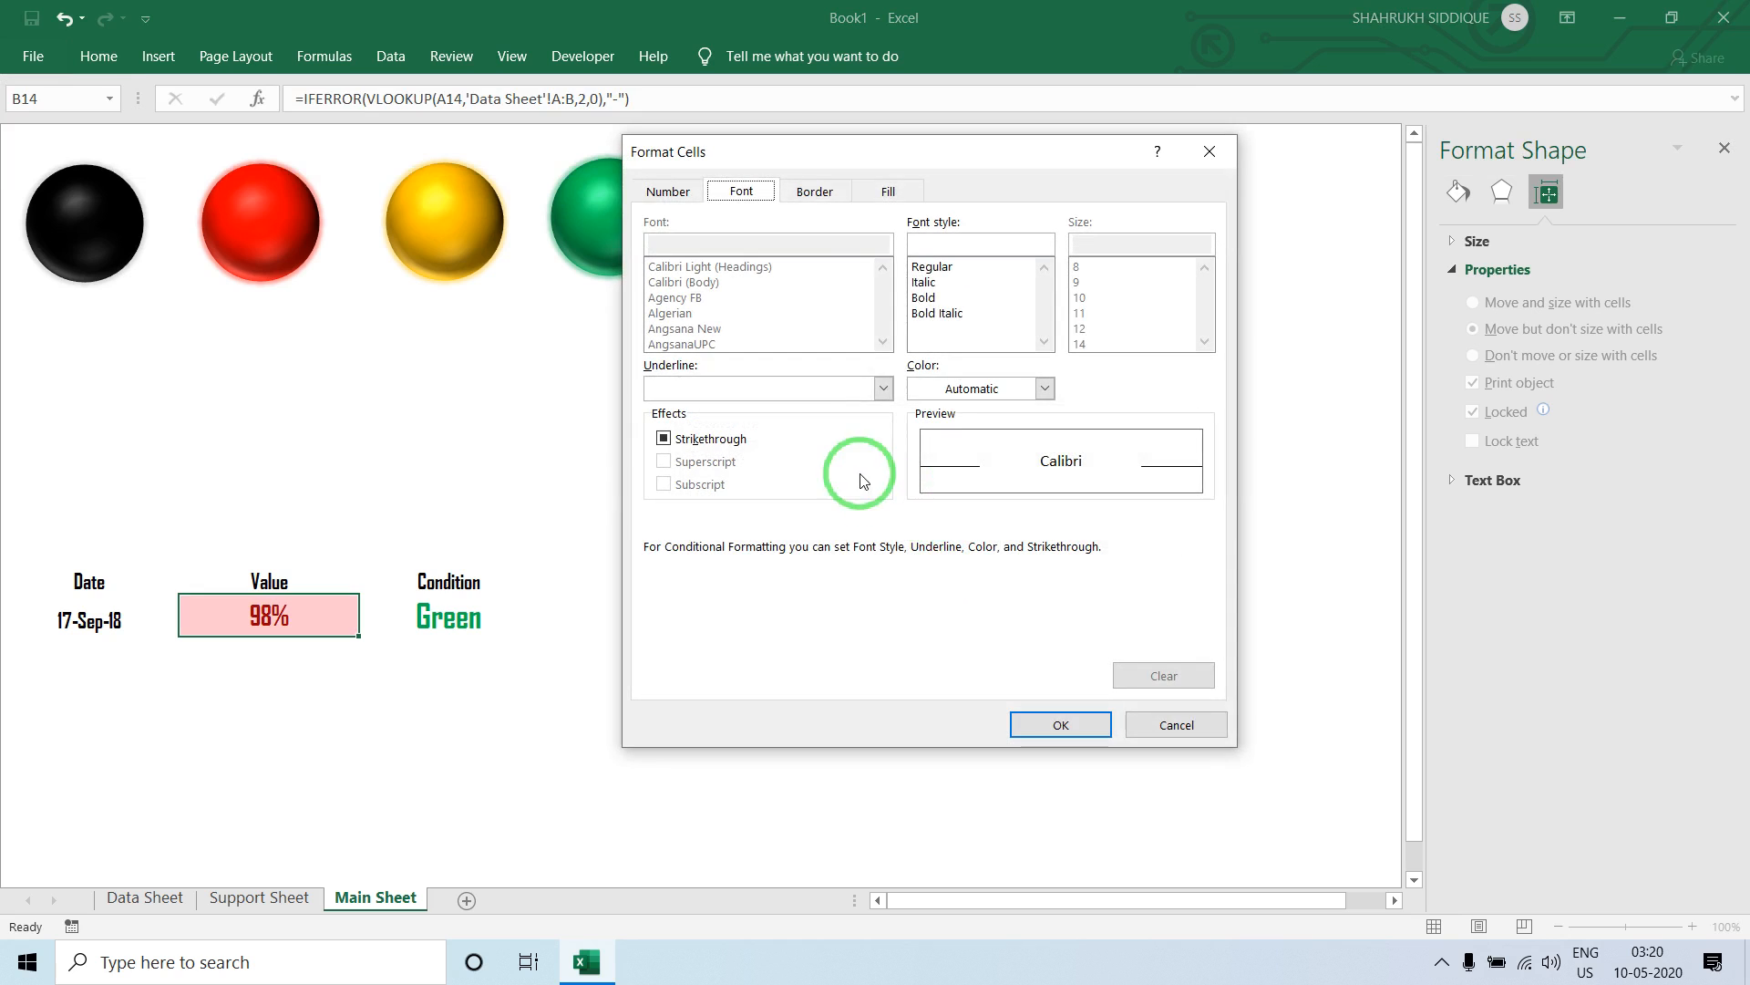
click(1003, 299)
click(948, 389)
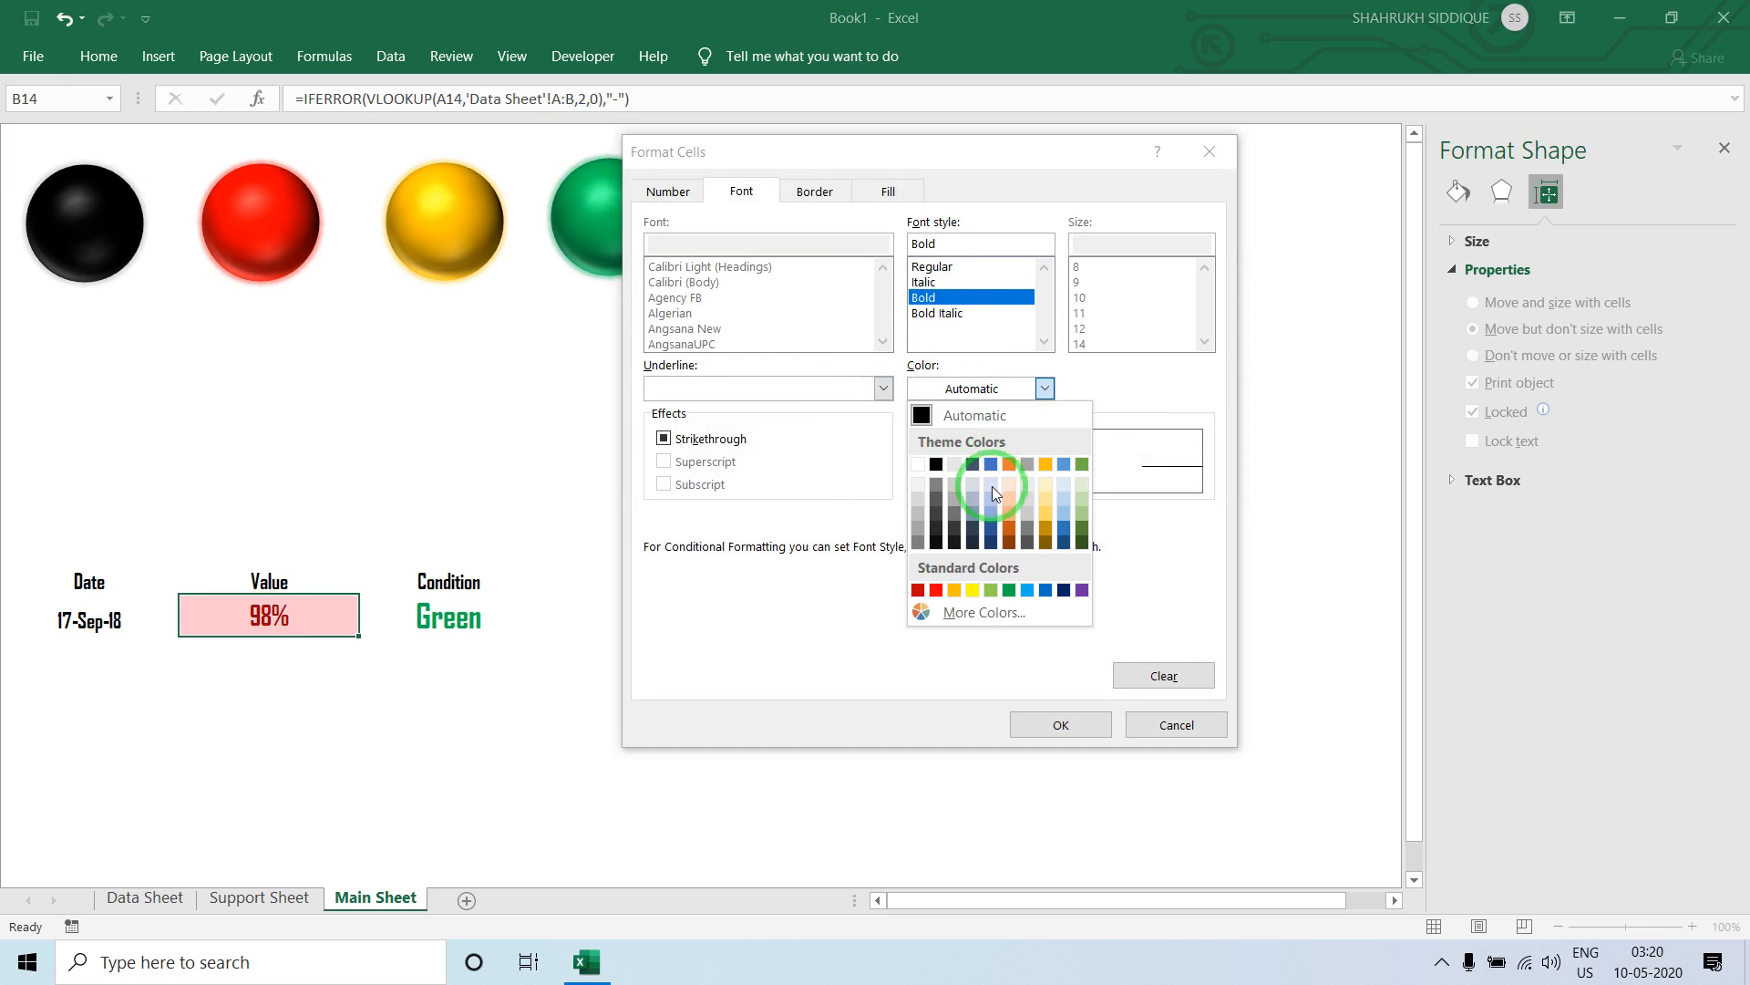
click(1010, 591)
click(1083, 724)
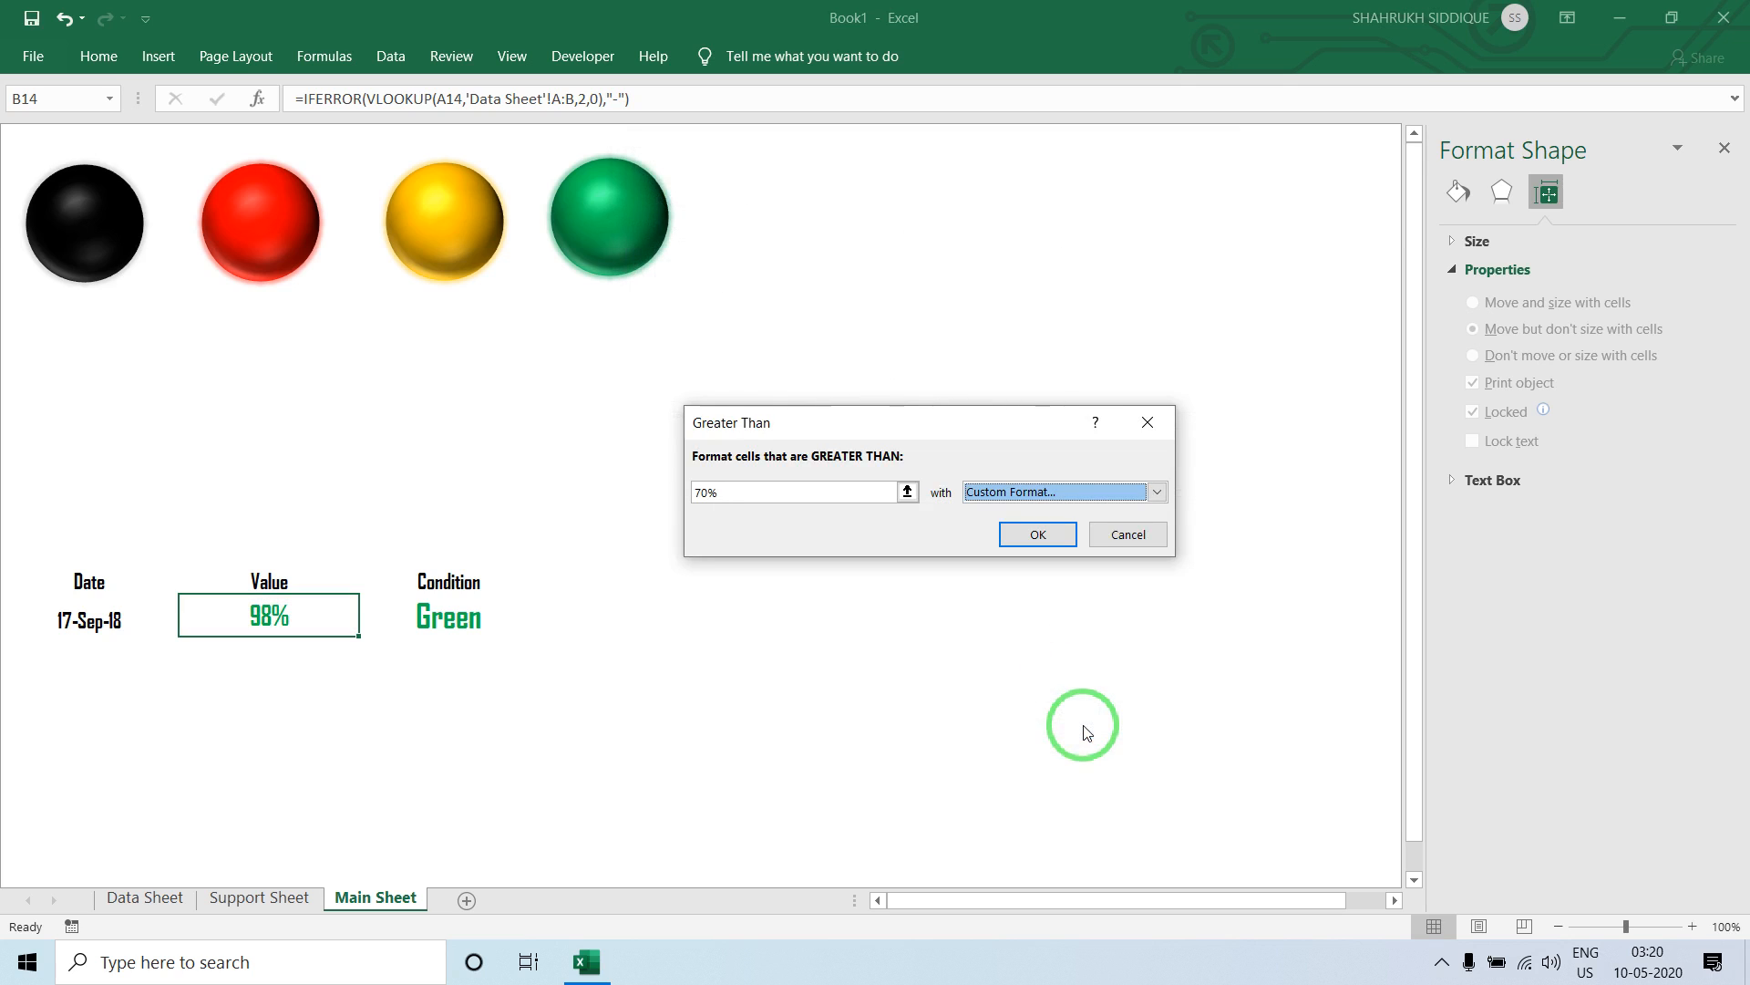
click(1053, 533)
click(918, 578)
click(258, 600)
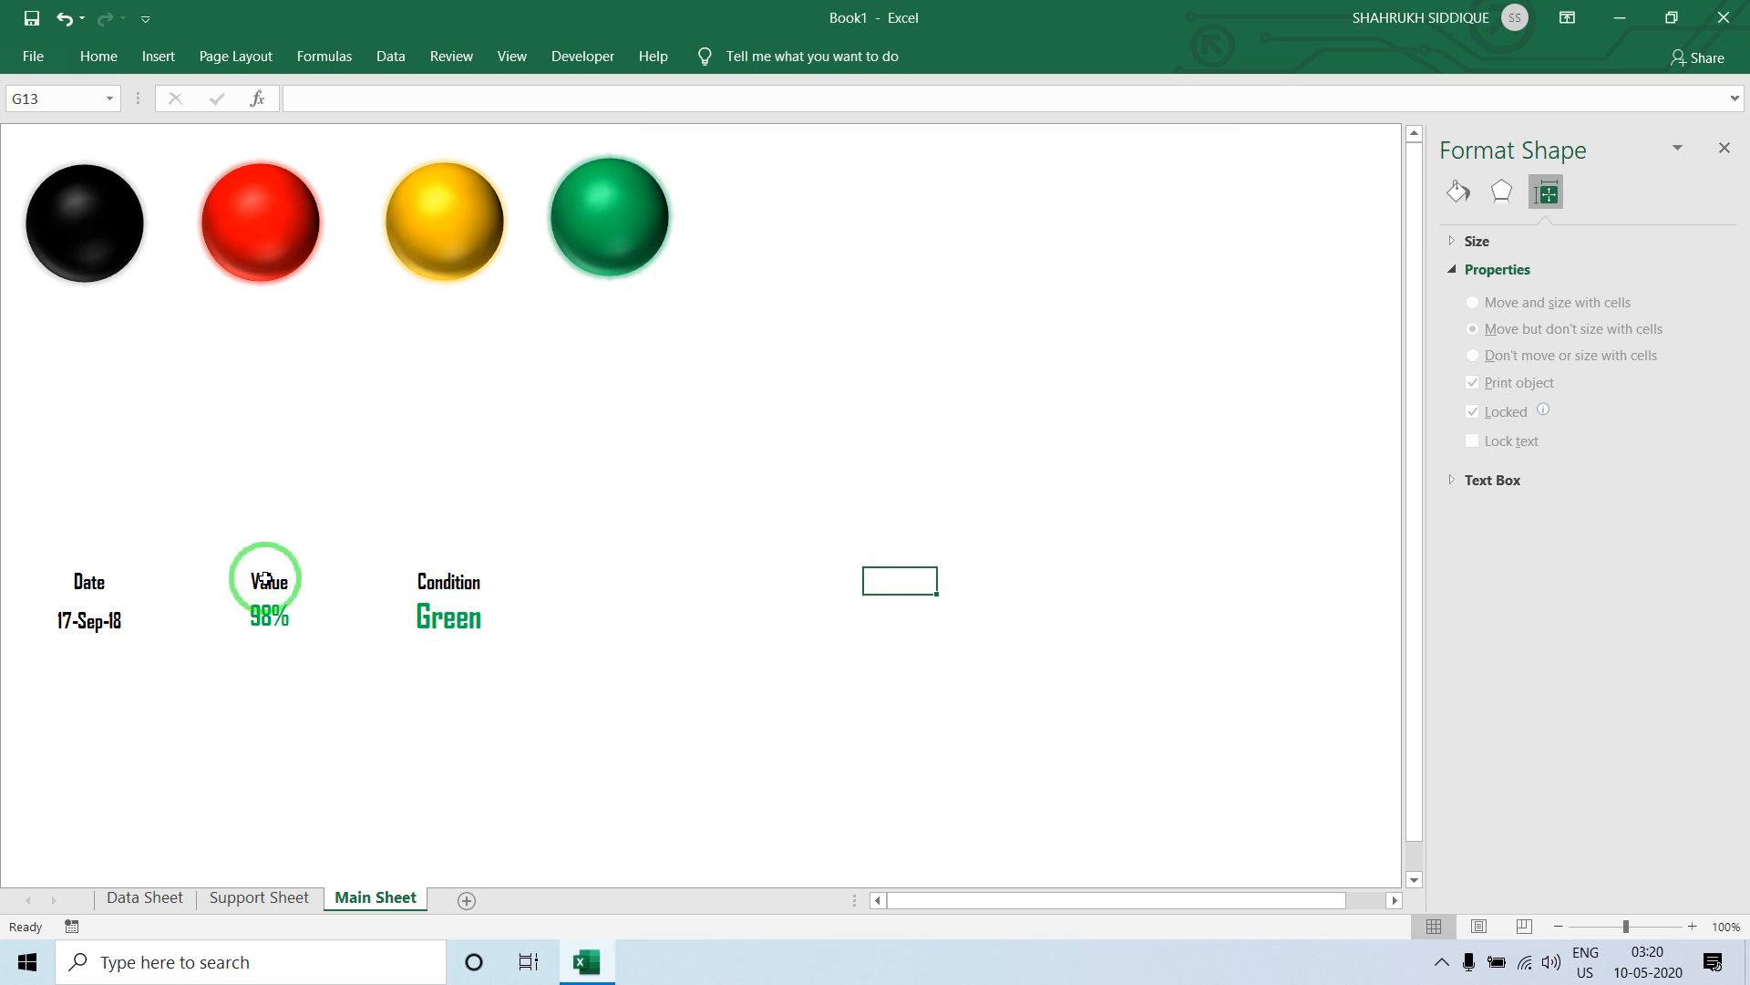
Set the 98% value in B14 to font size 36
click(99, 57)
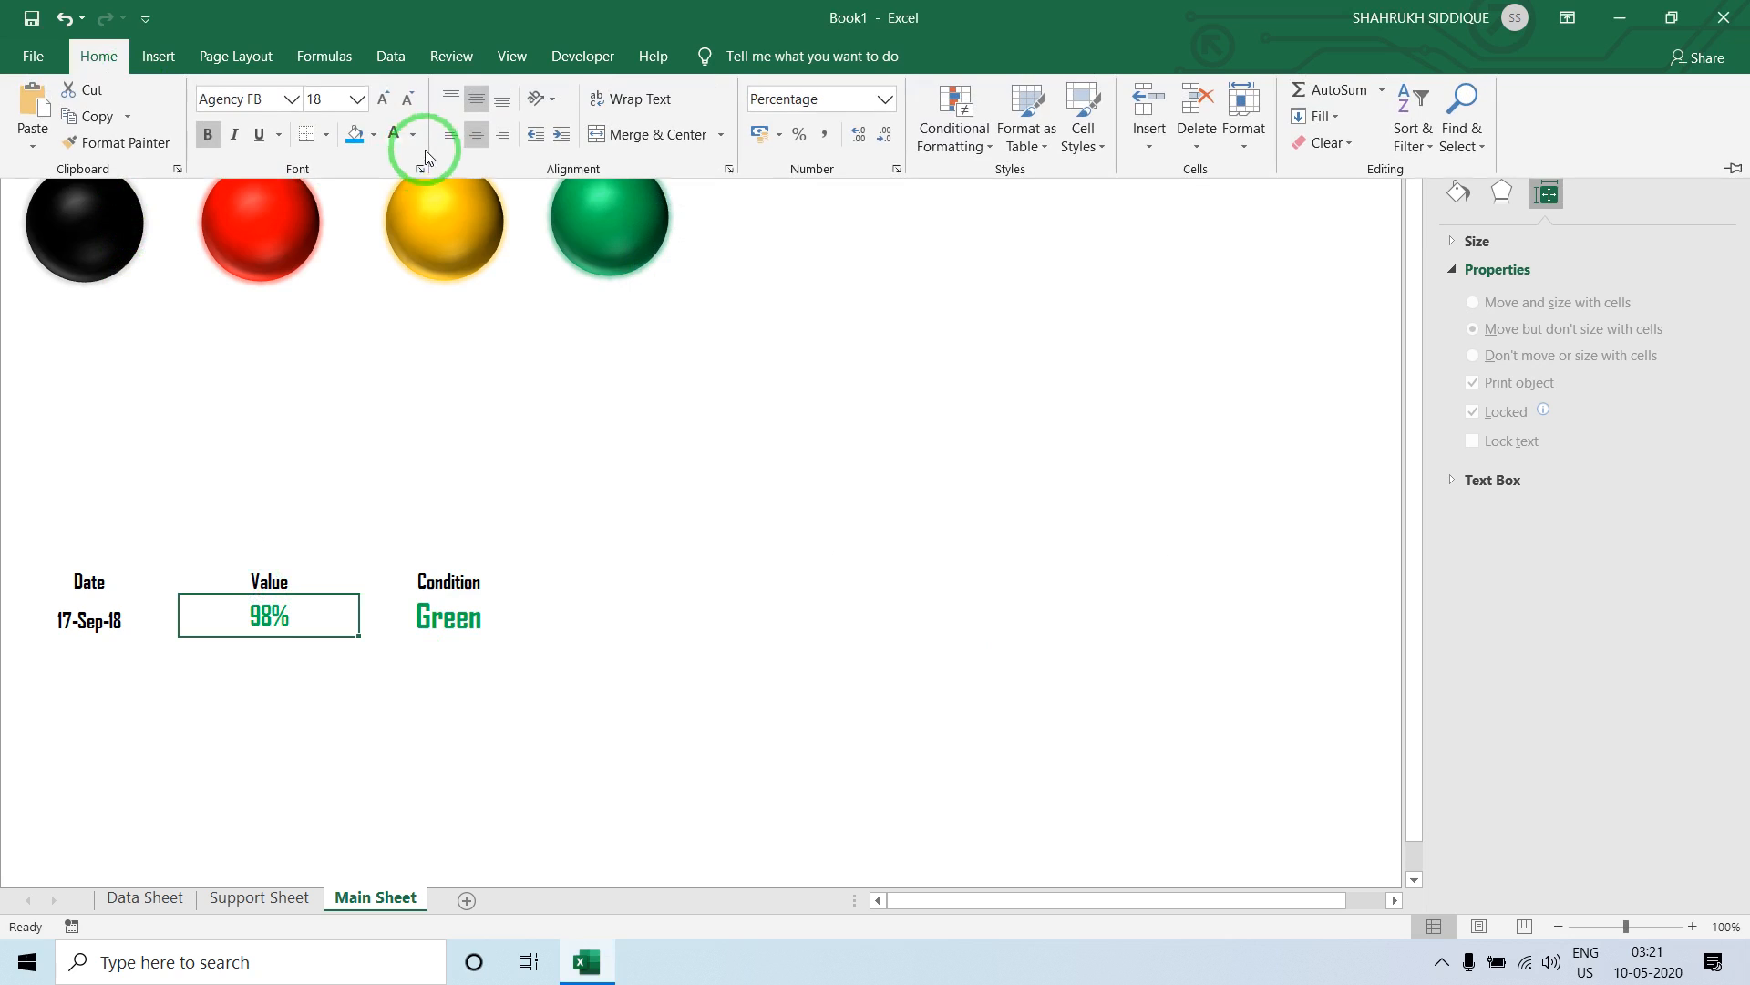
click(377, 93)
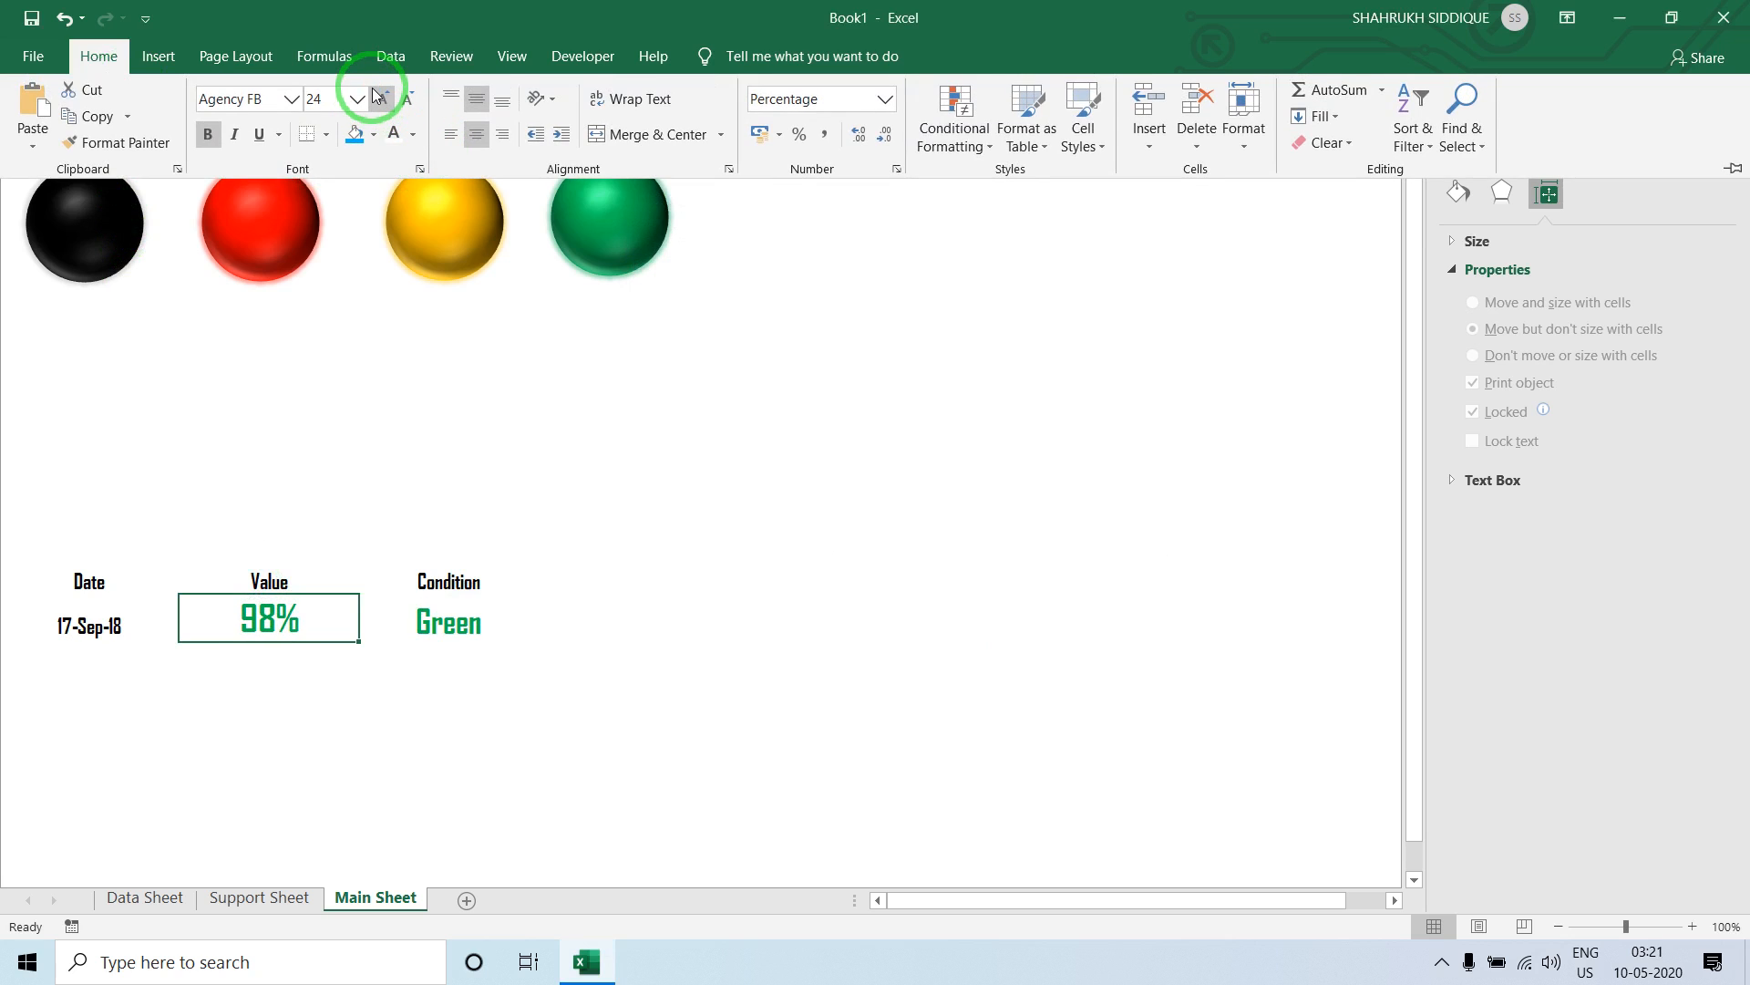
click(378, 94)
click(375, 92)
click(375, 93)
click(376, 92)
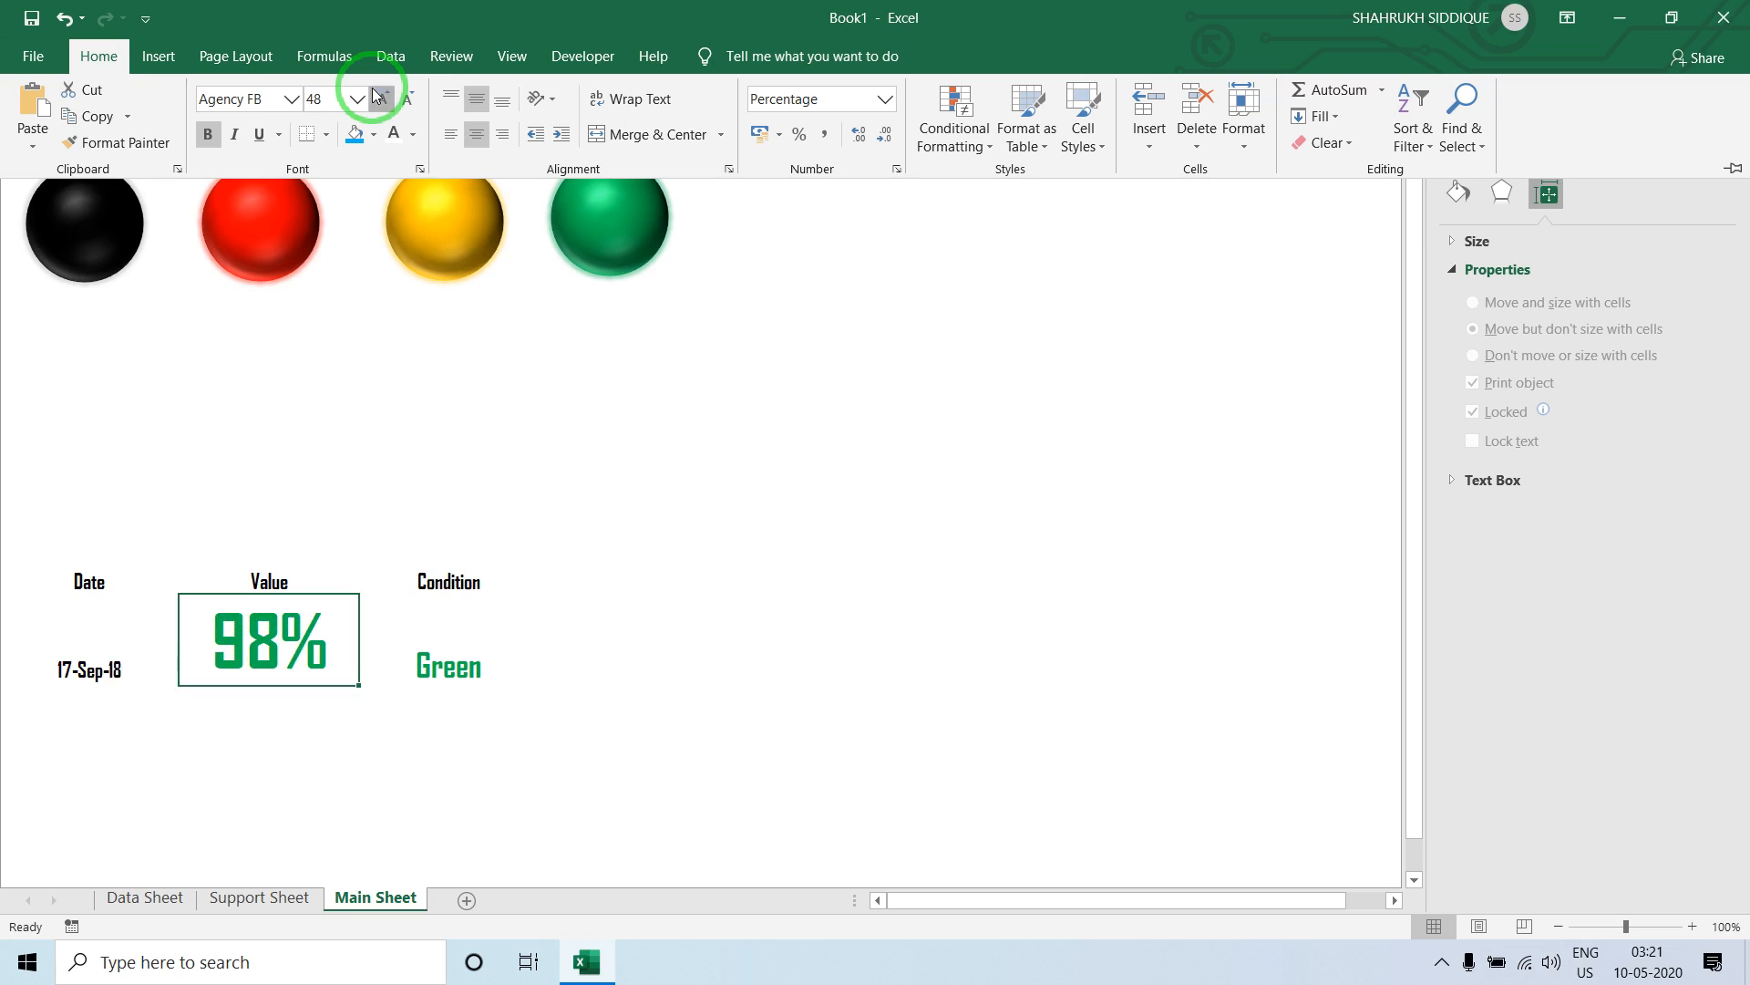
click(376, 92)
click(406, 96)
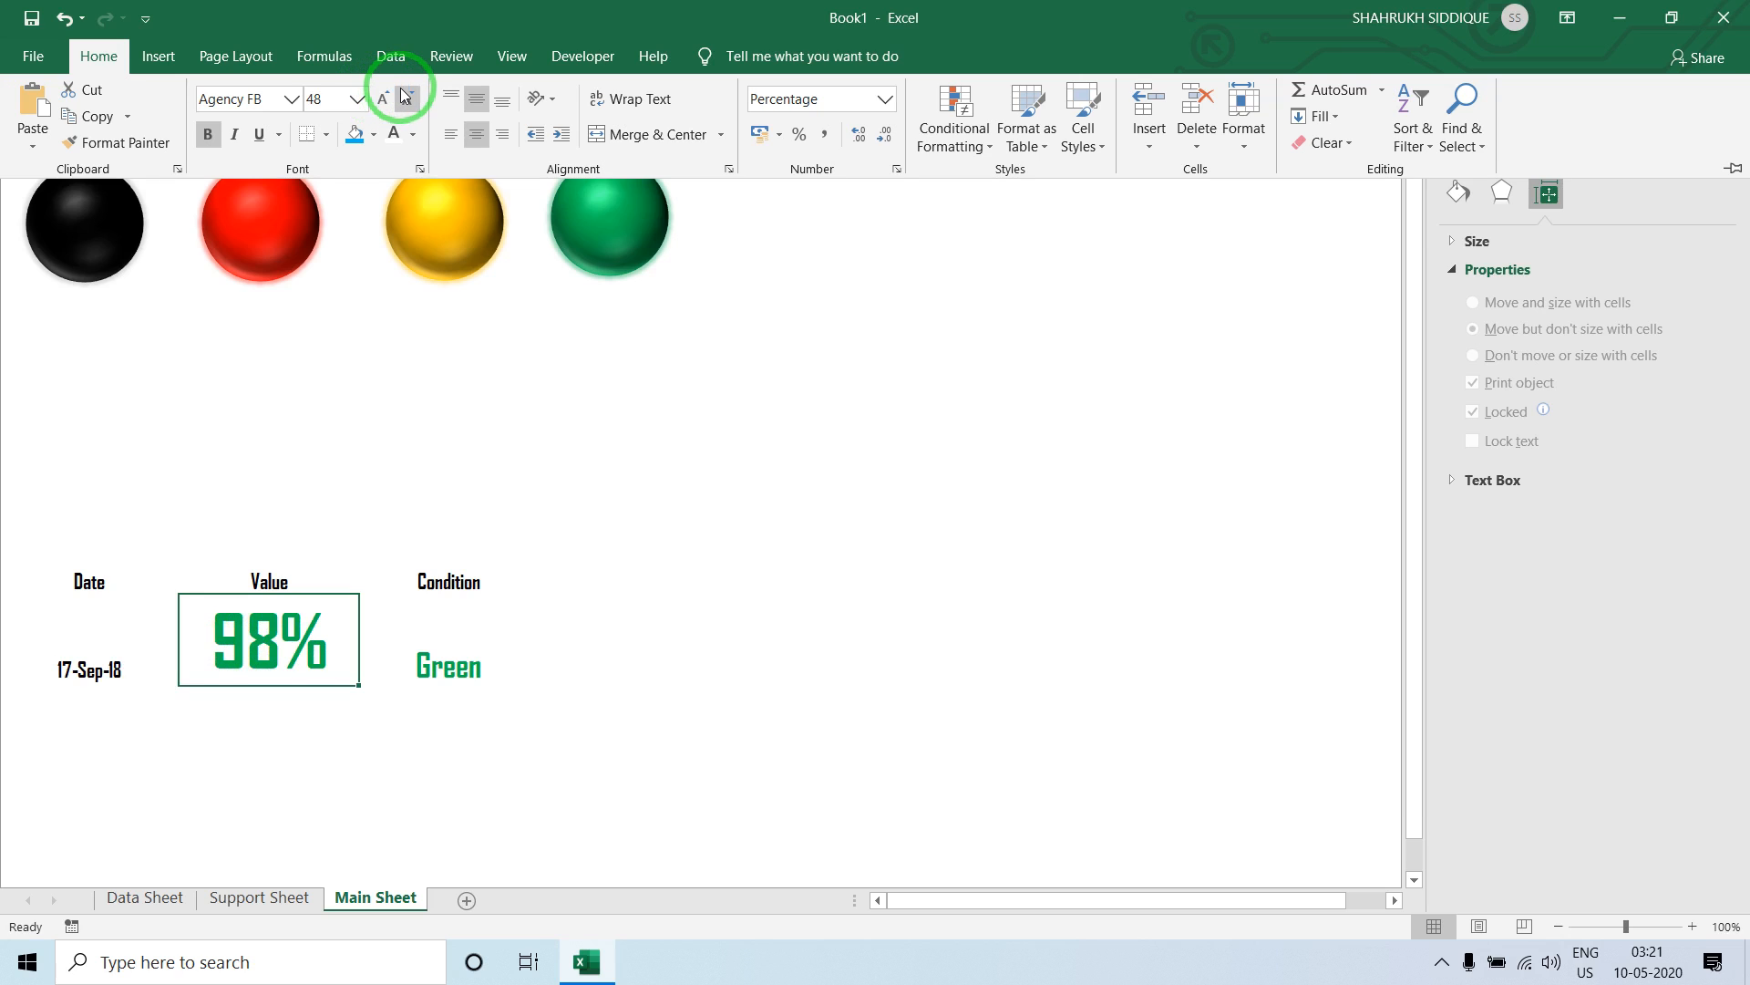
click(406, 96)
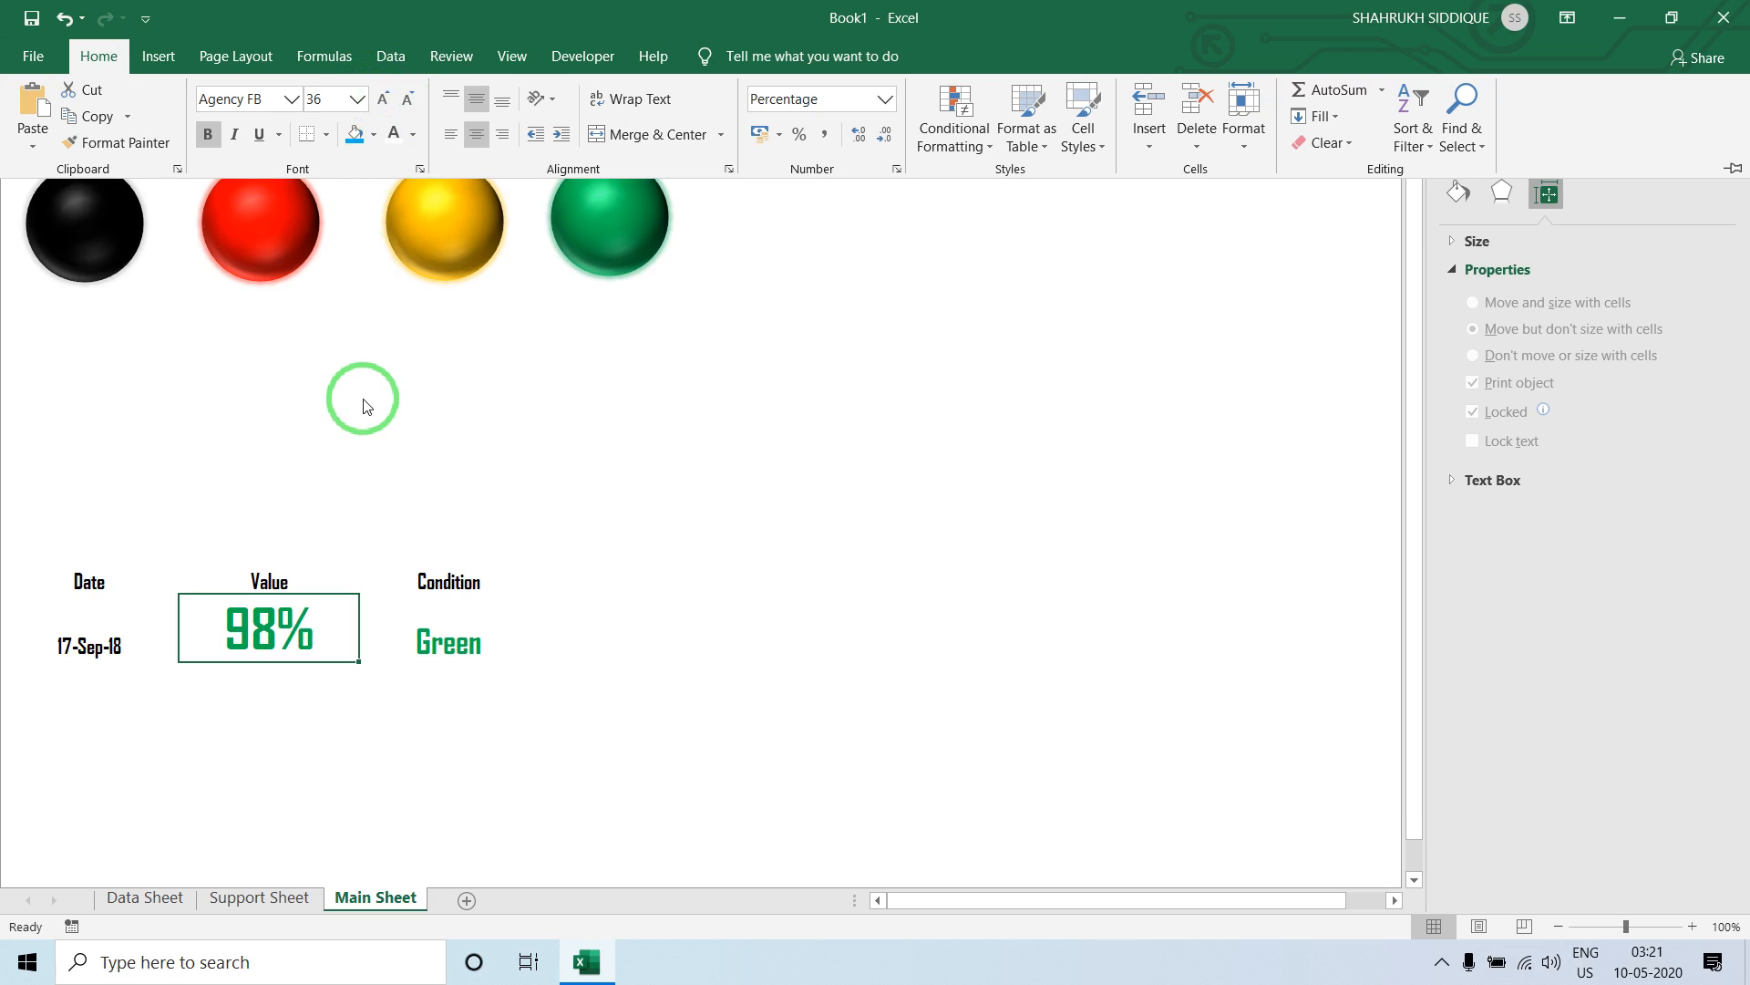
Paste B14 as a linked picture at E13 on Support Sheet and move it above the traffic light
key(ctrl+c)
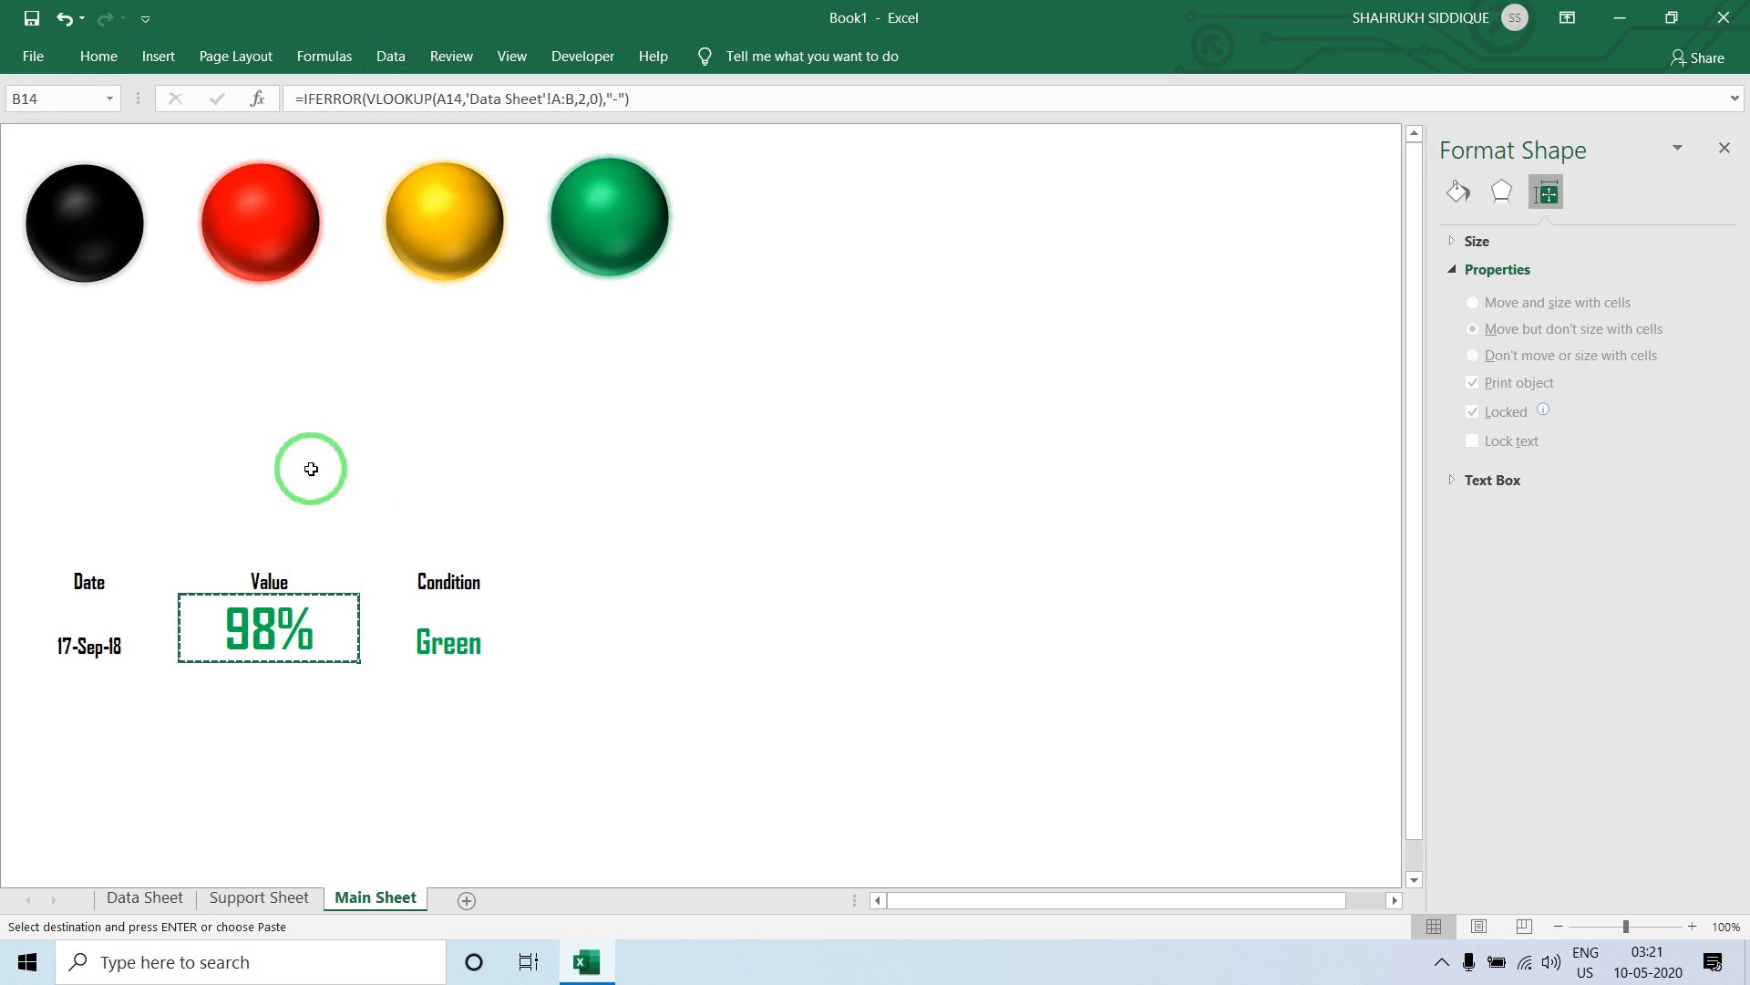
click(259, 897)
right_click(337, 421)
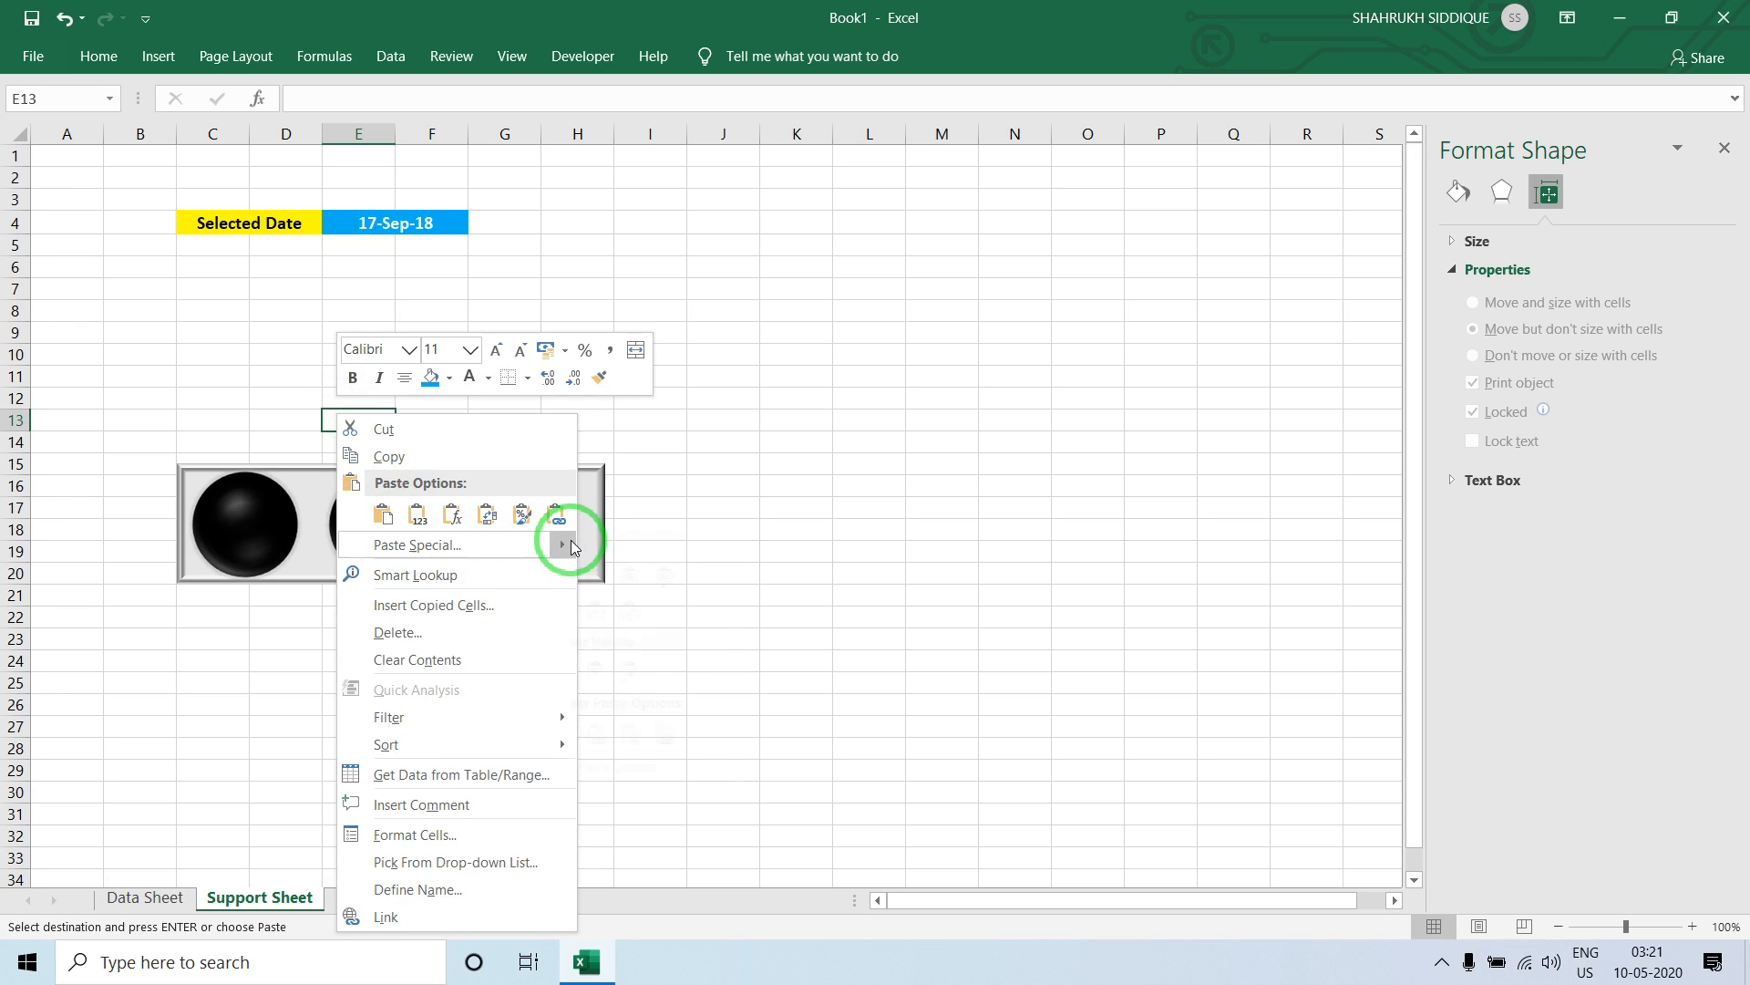
mouse_move(556, 545)
click(695, 731)
click(437, 402)
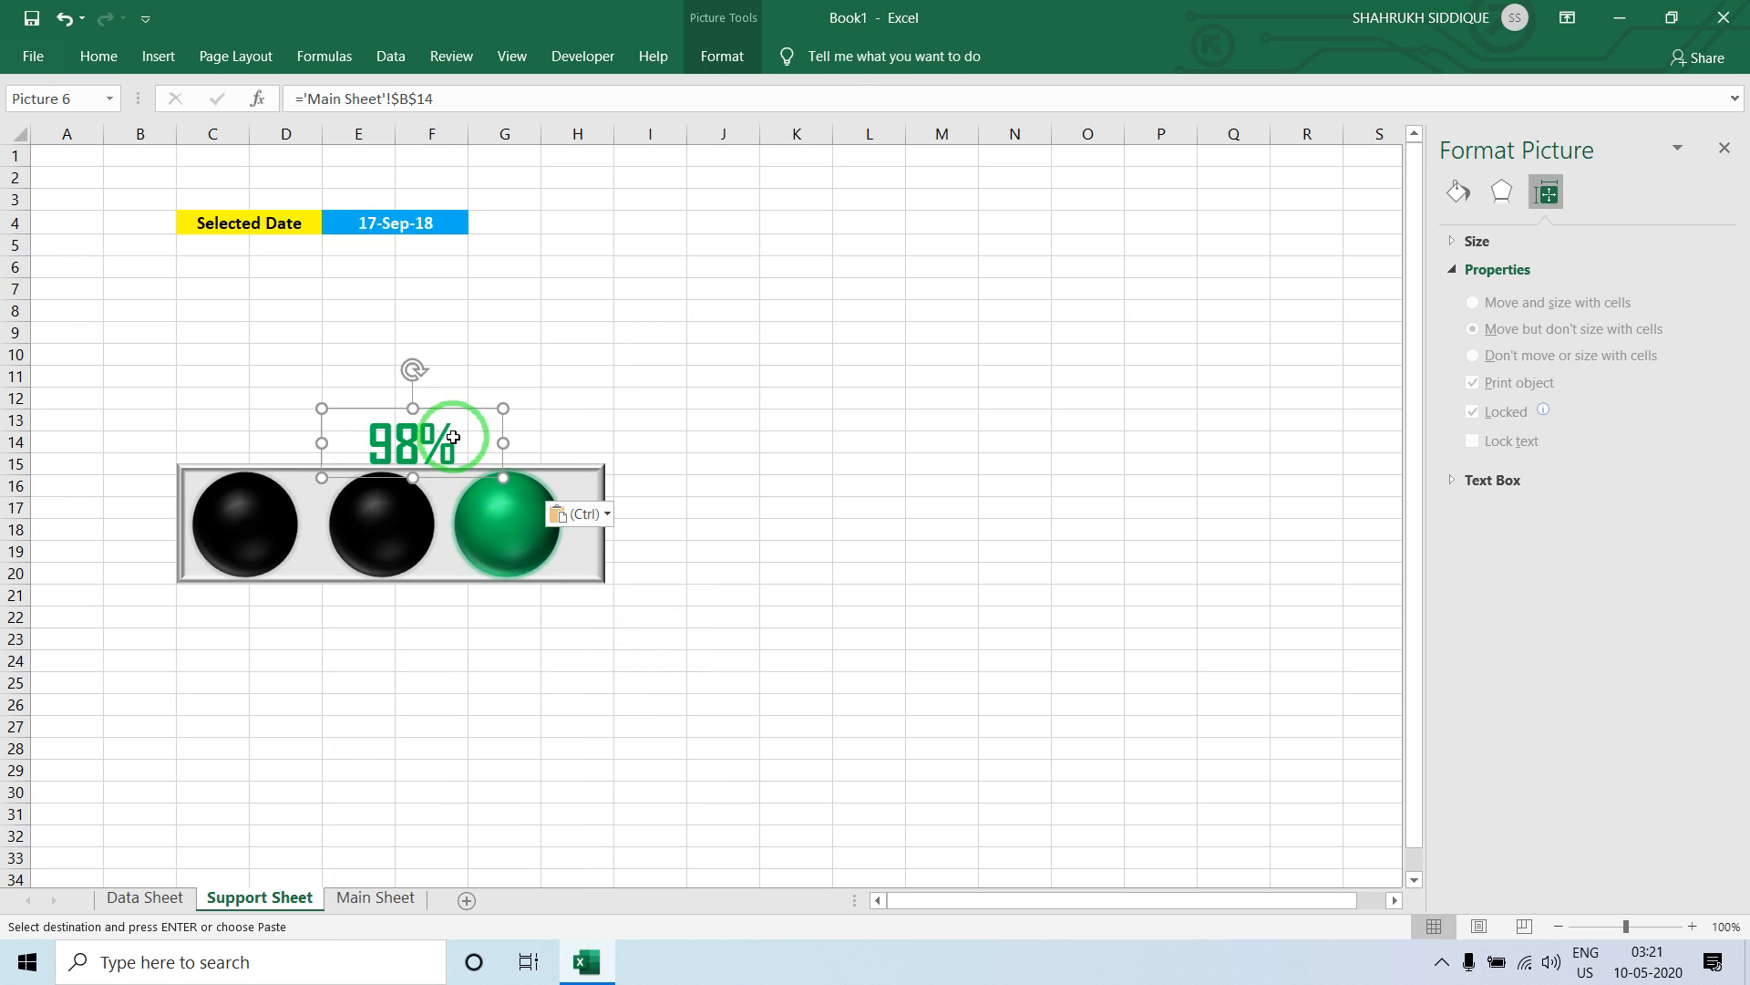
drag(438, 412, 423, 382)
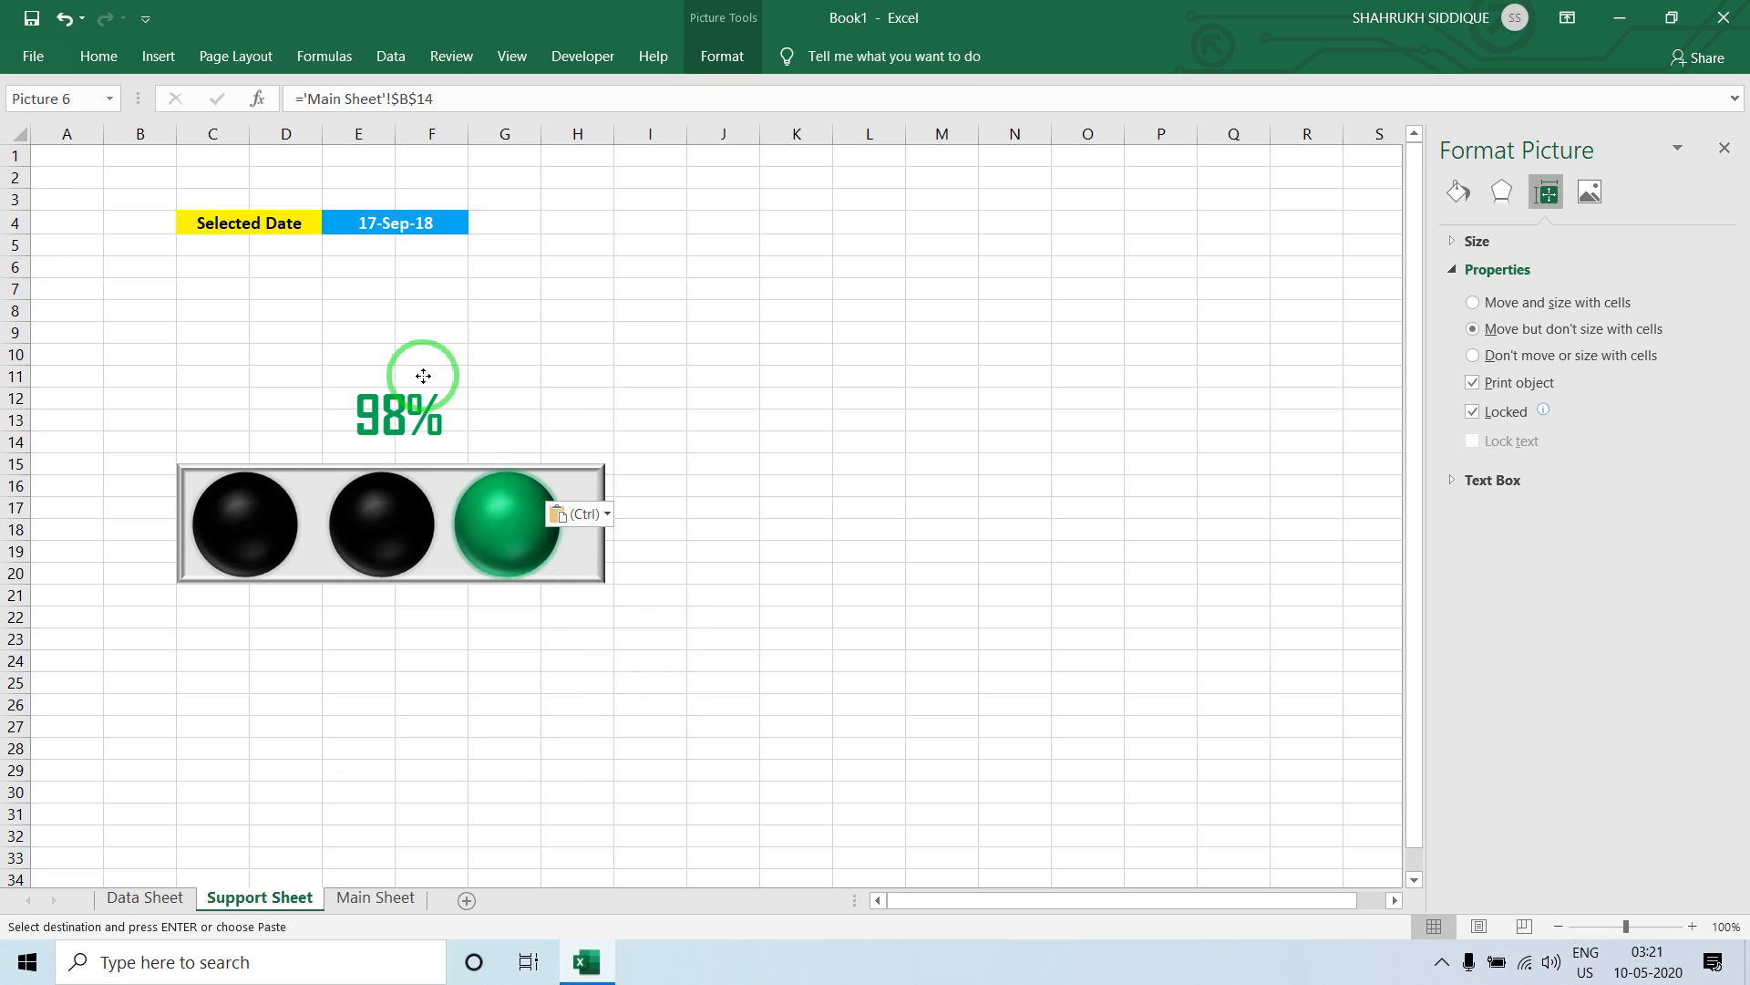
Hide gridlines and row/column headings on Support Sheet
click(513, 56)
click(312, 143)
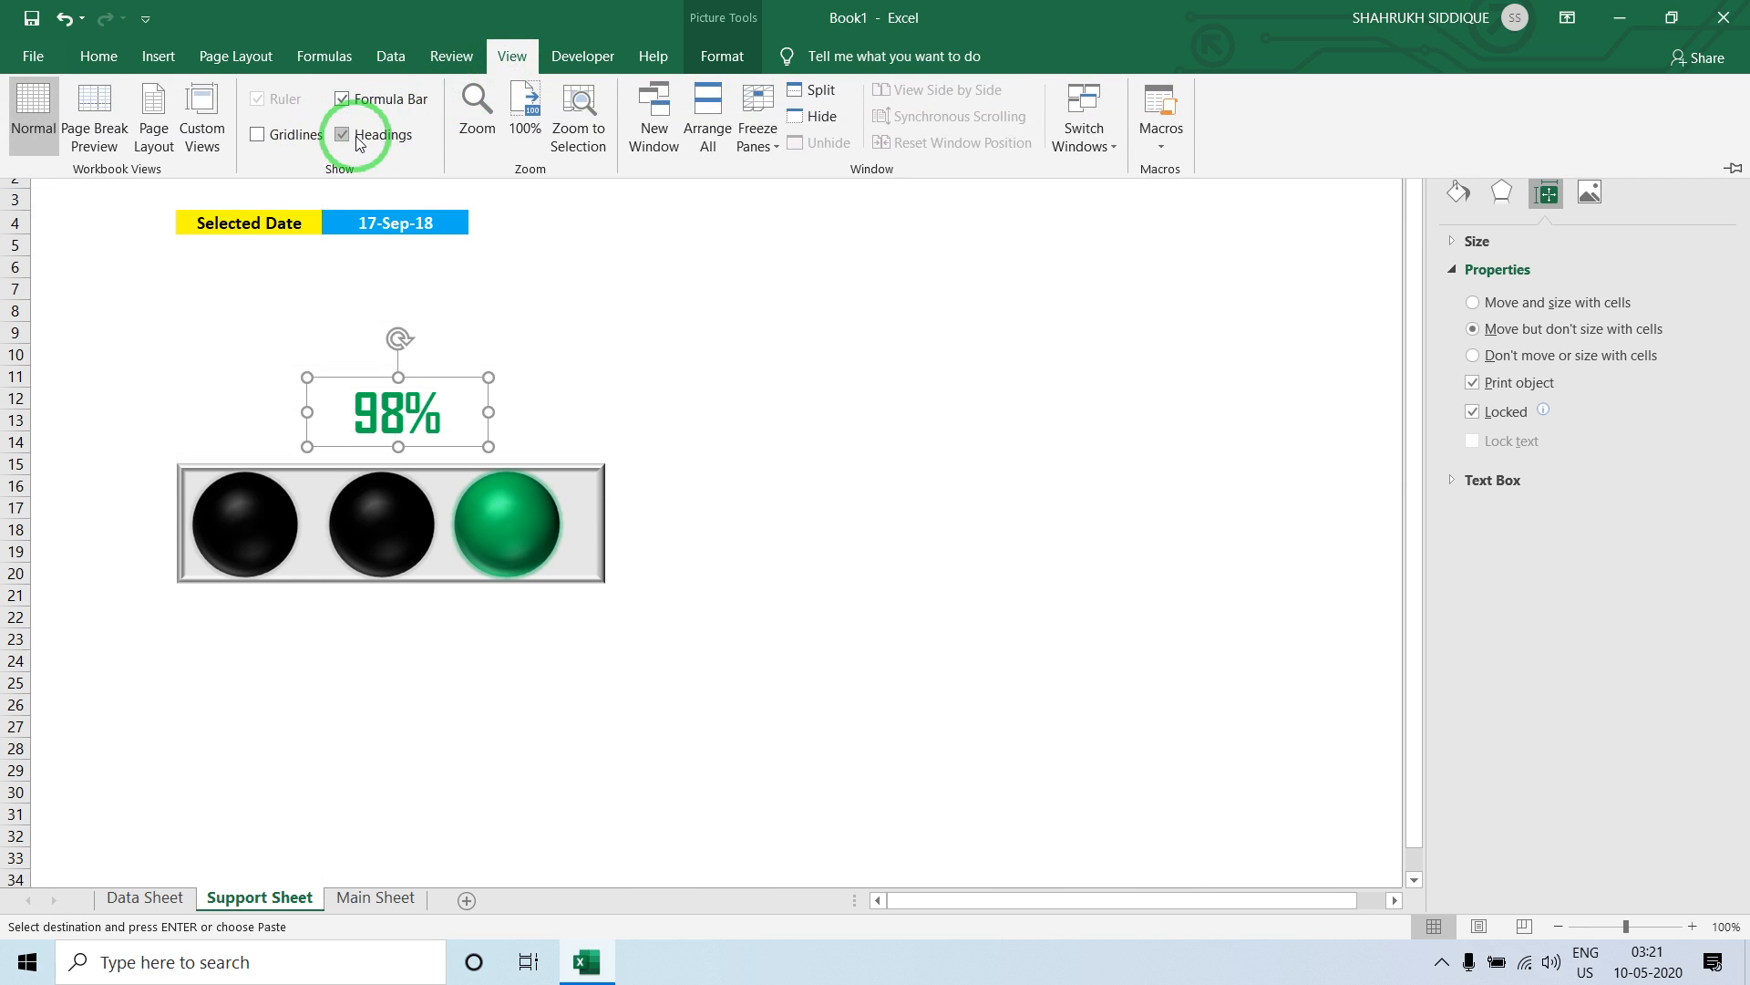
click(354, 136)
click(566, 304)
click(566, 298)
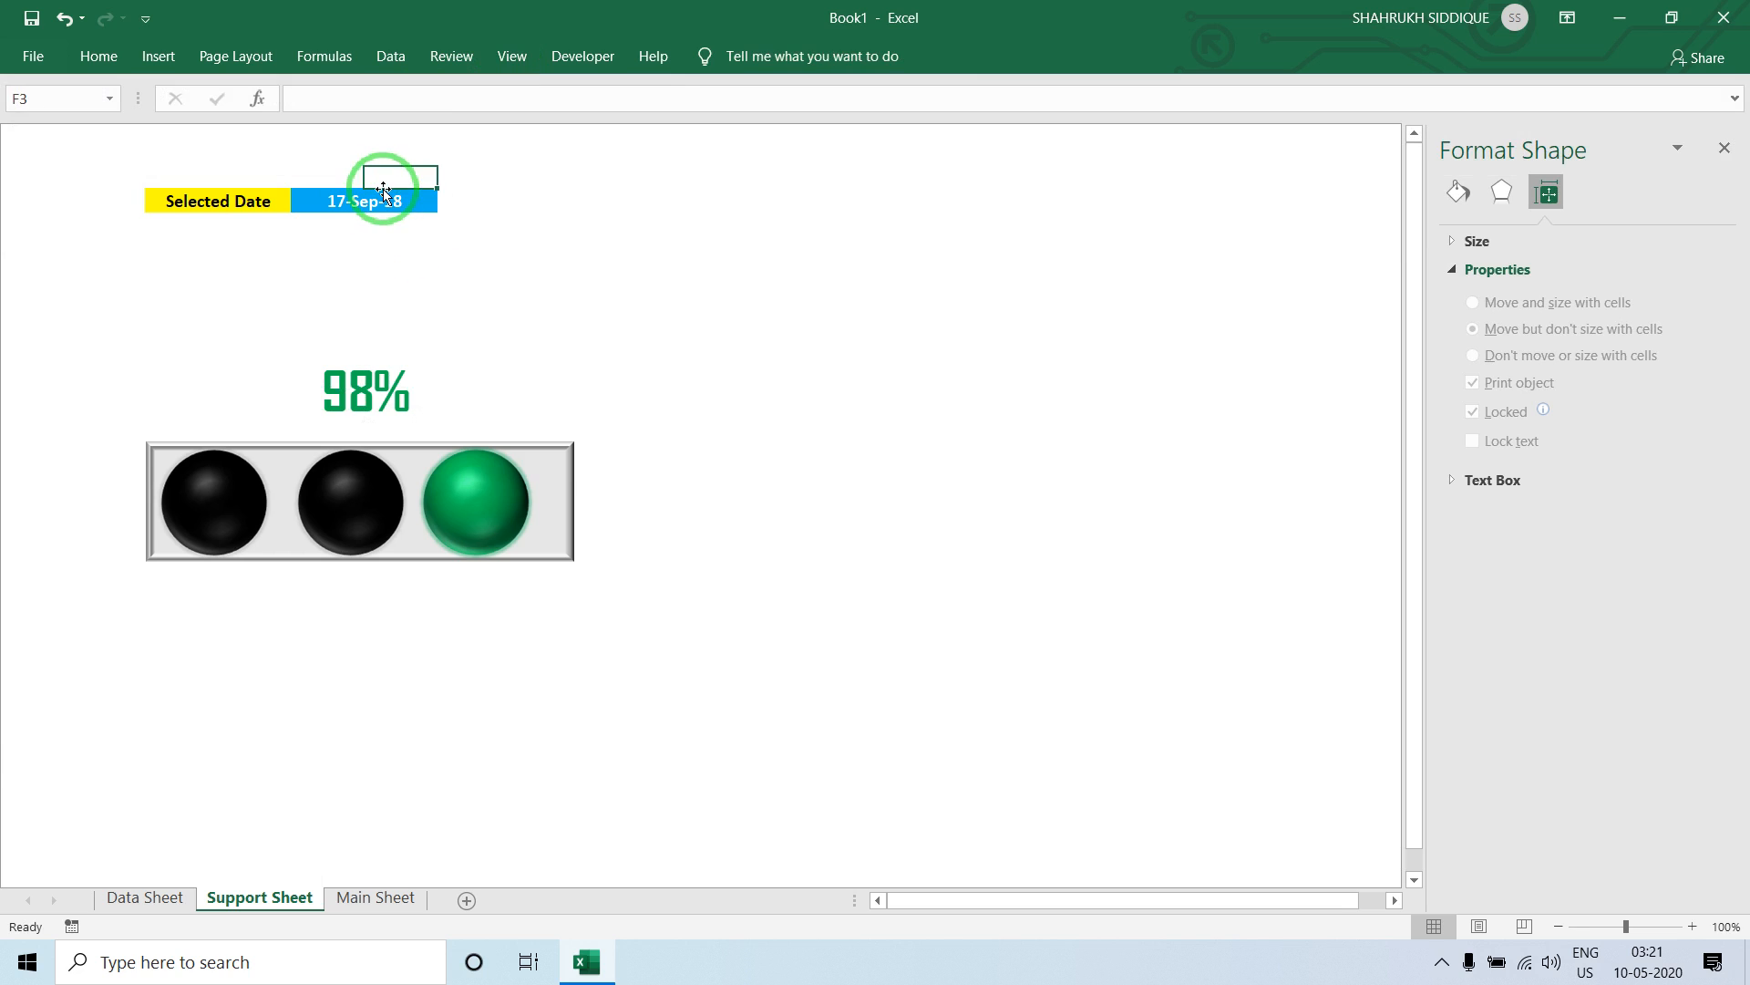
Pick 11-Sep-18, 16-Sep-18, then 17-Sep-18 in the E4 date dropdown to test the indicator
click(412, 201)
click(448, 202)
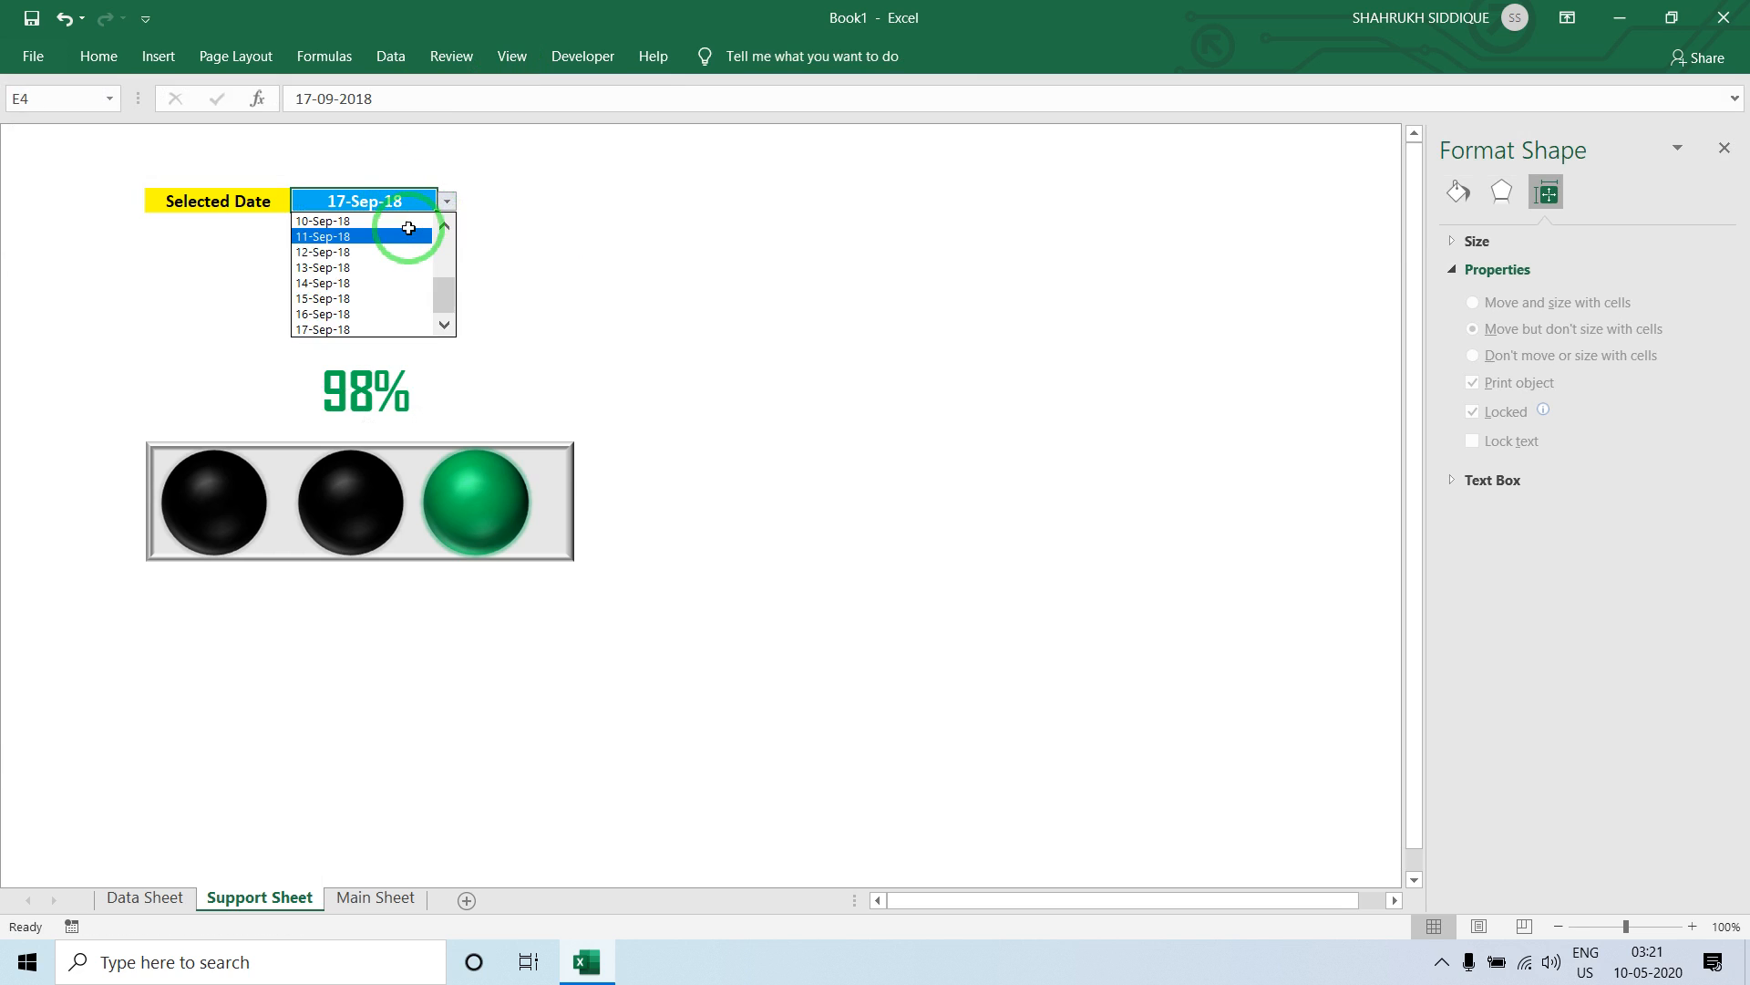
click(407, 226)
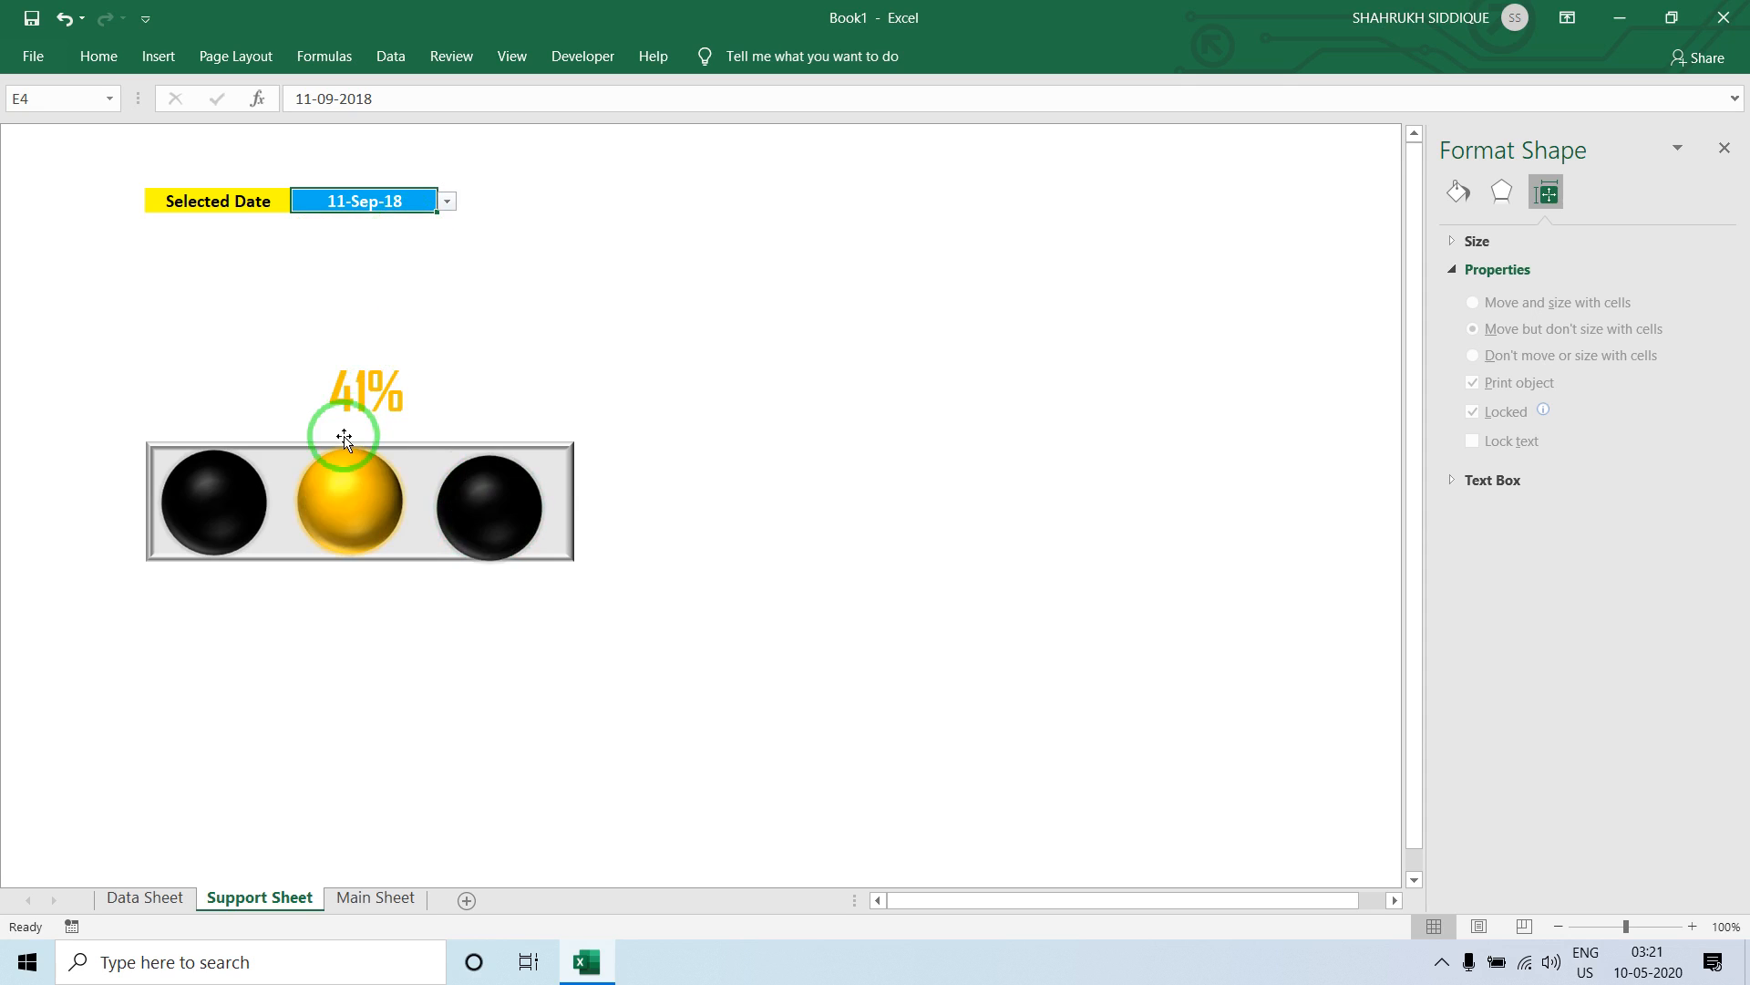
click(446, 200)
click(376, 313)
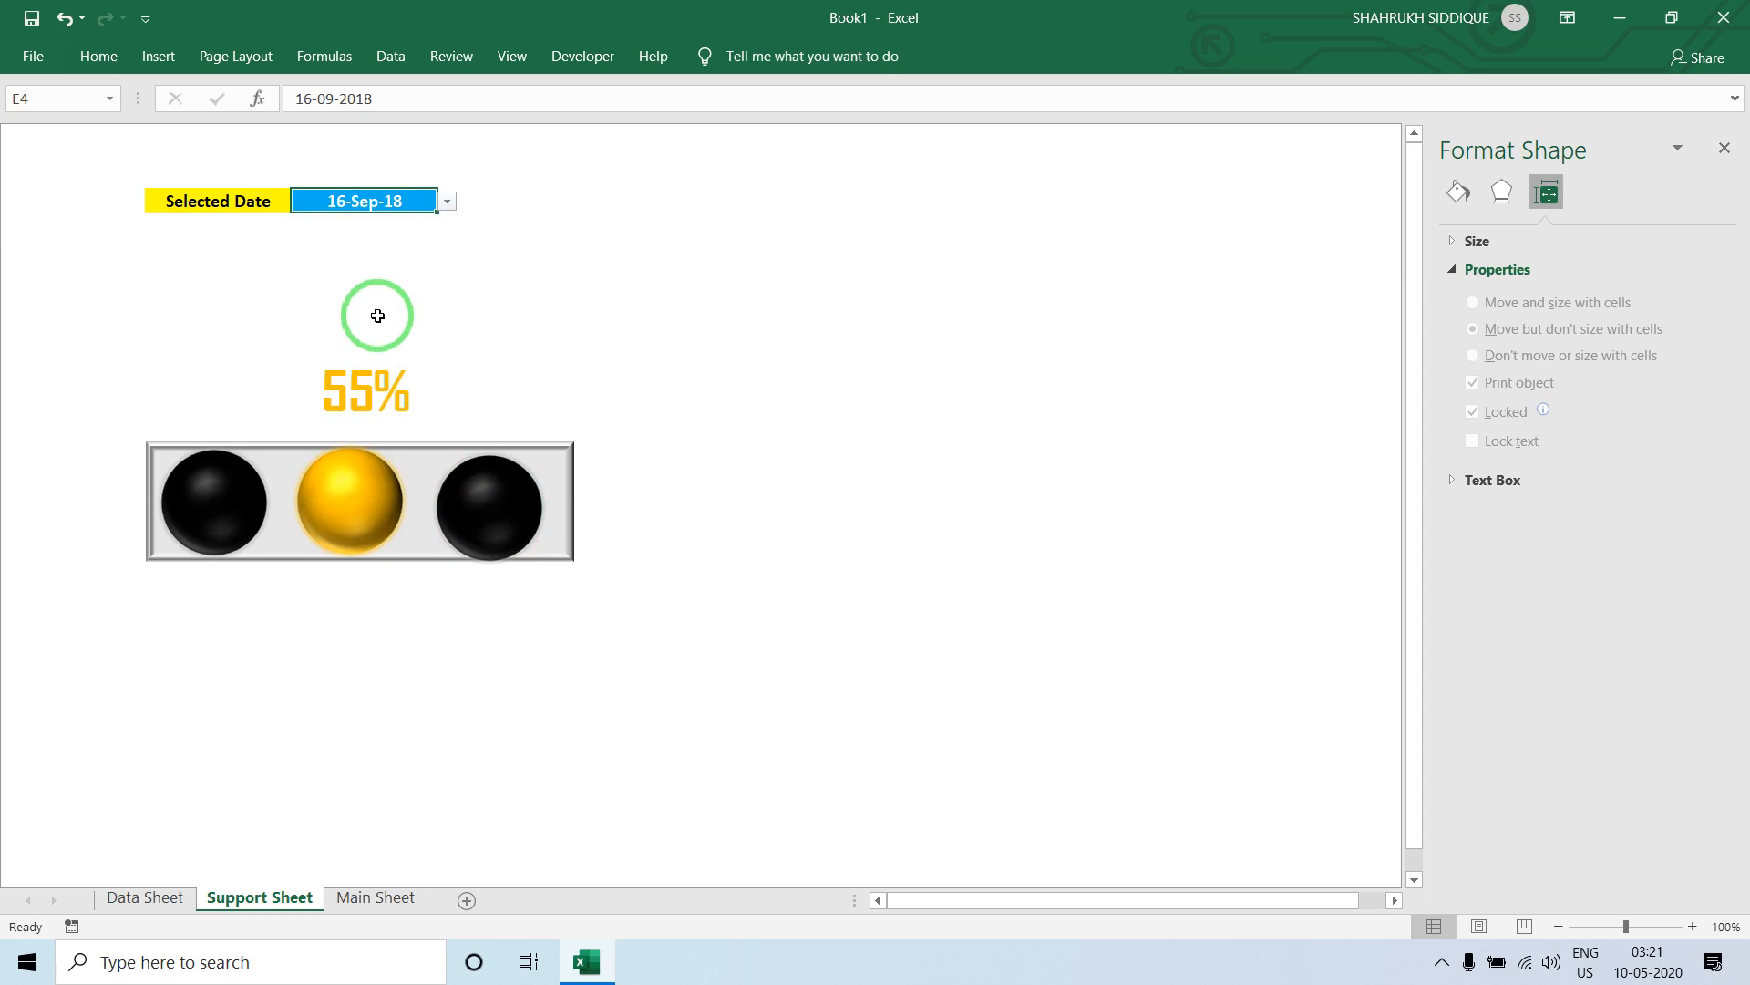
click(446, 200)
click(363, 328)
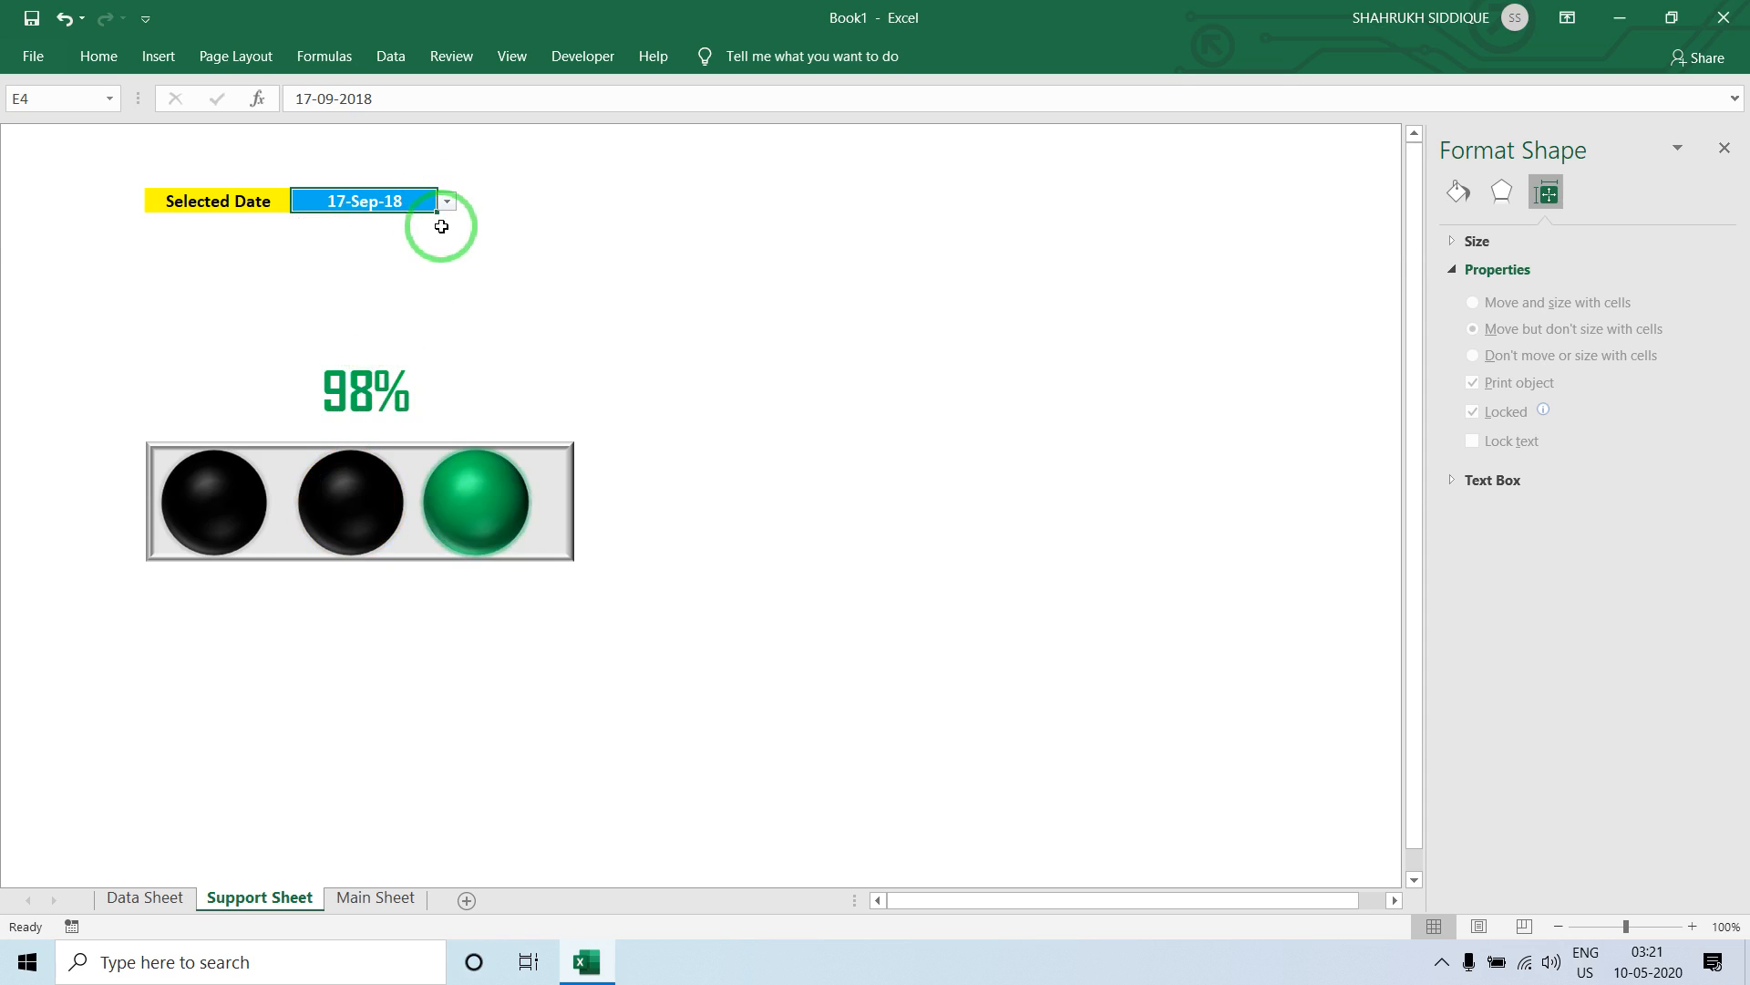
Select 04-Sep-18 in the E4 dropdown so the indicator shows 31% with red lit
click(448, 197)
drag(450, 284, 449, 226)
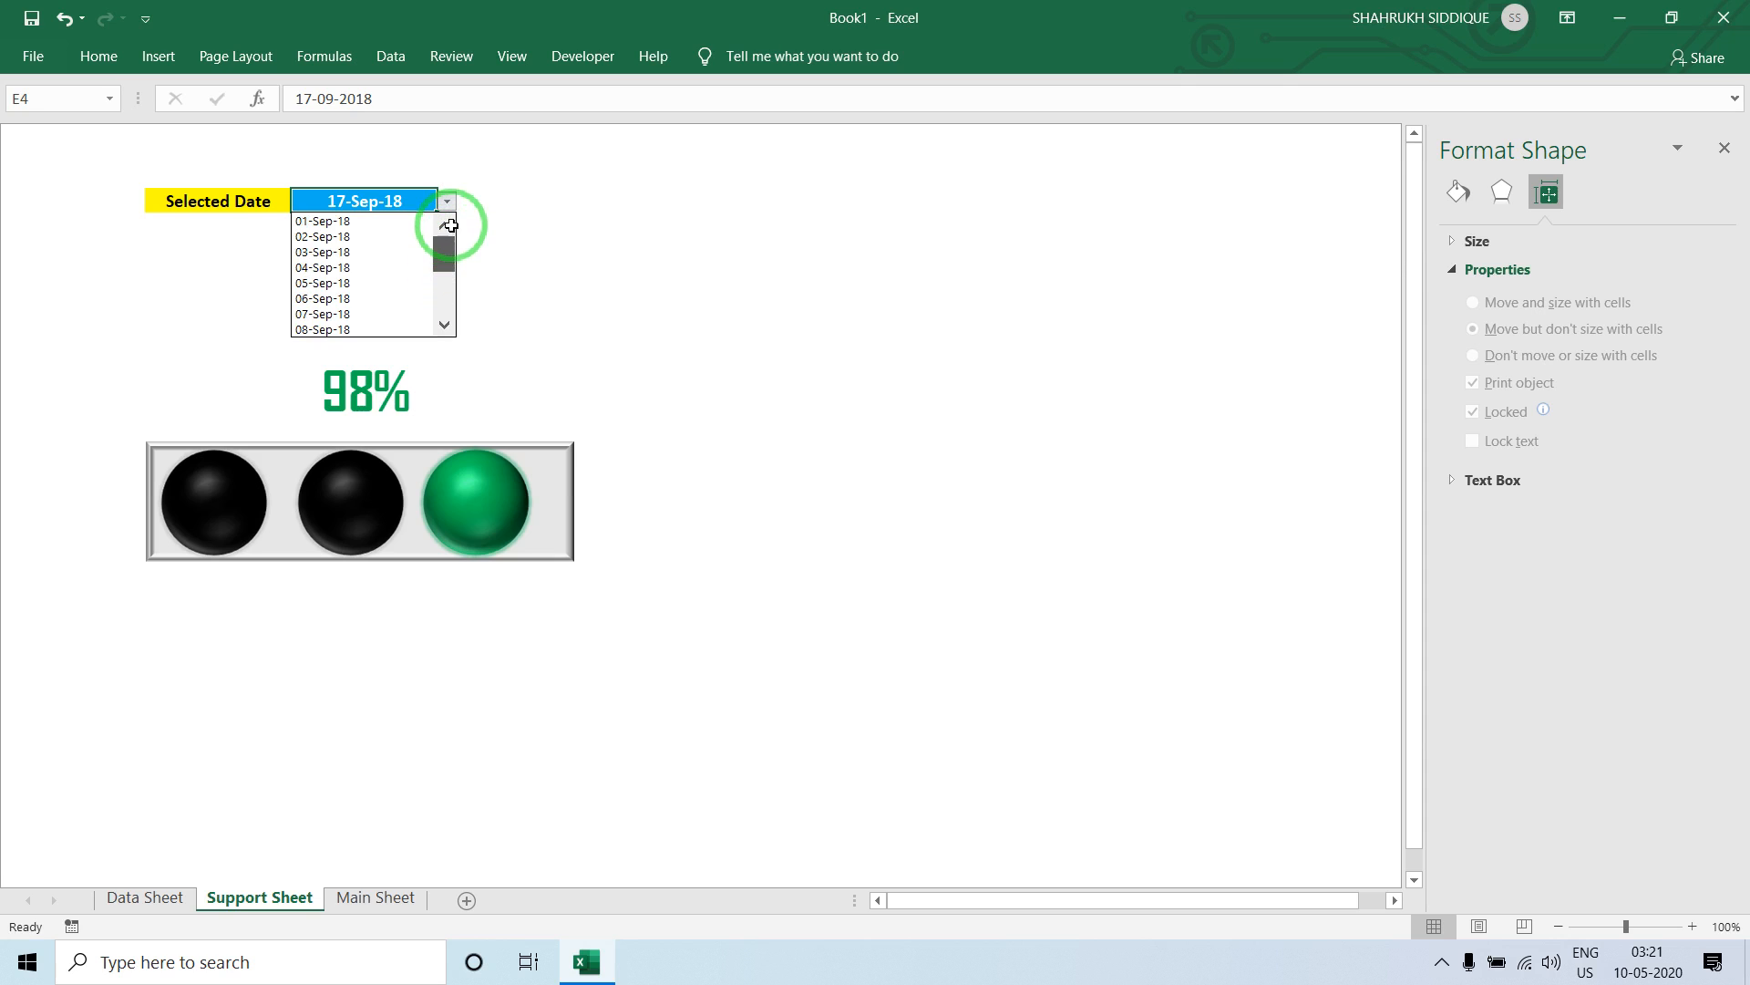
click(358, 259)
click(629, 290)
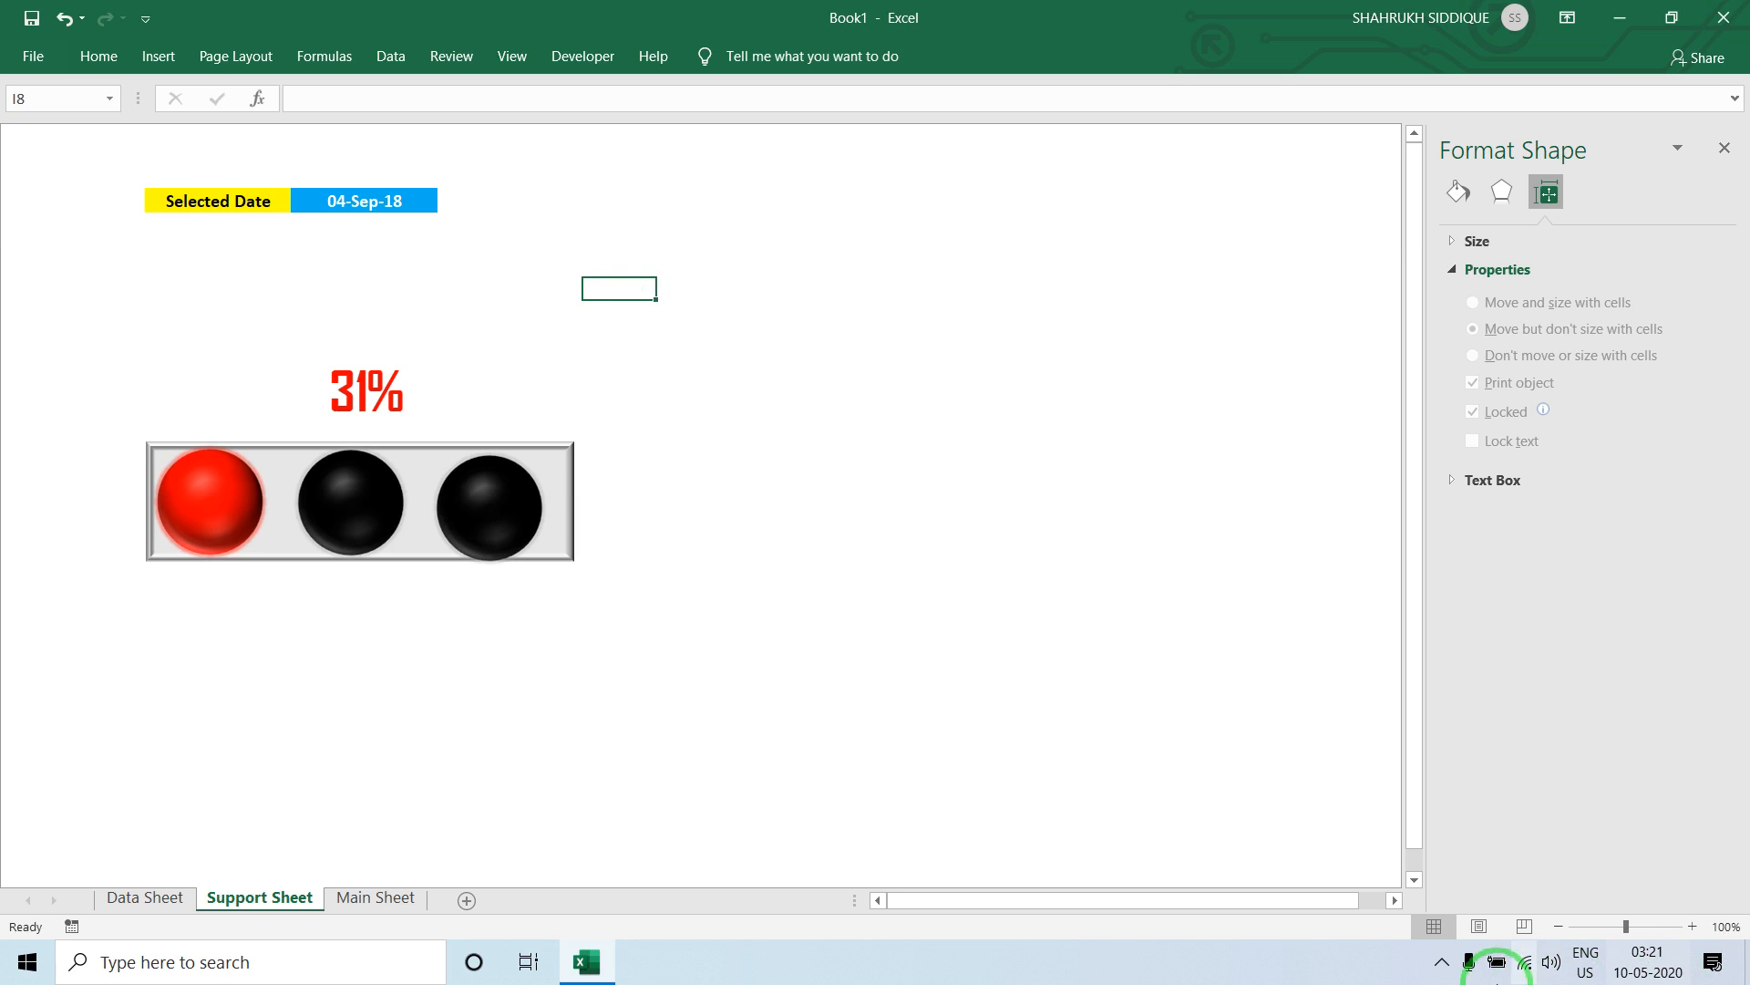
Open the microphone privacy settings from the system tray and bring up the recorder controls
click(1465, 969)
click(1442, 960)
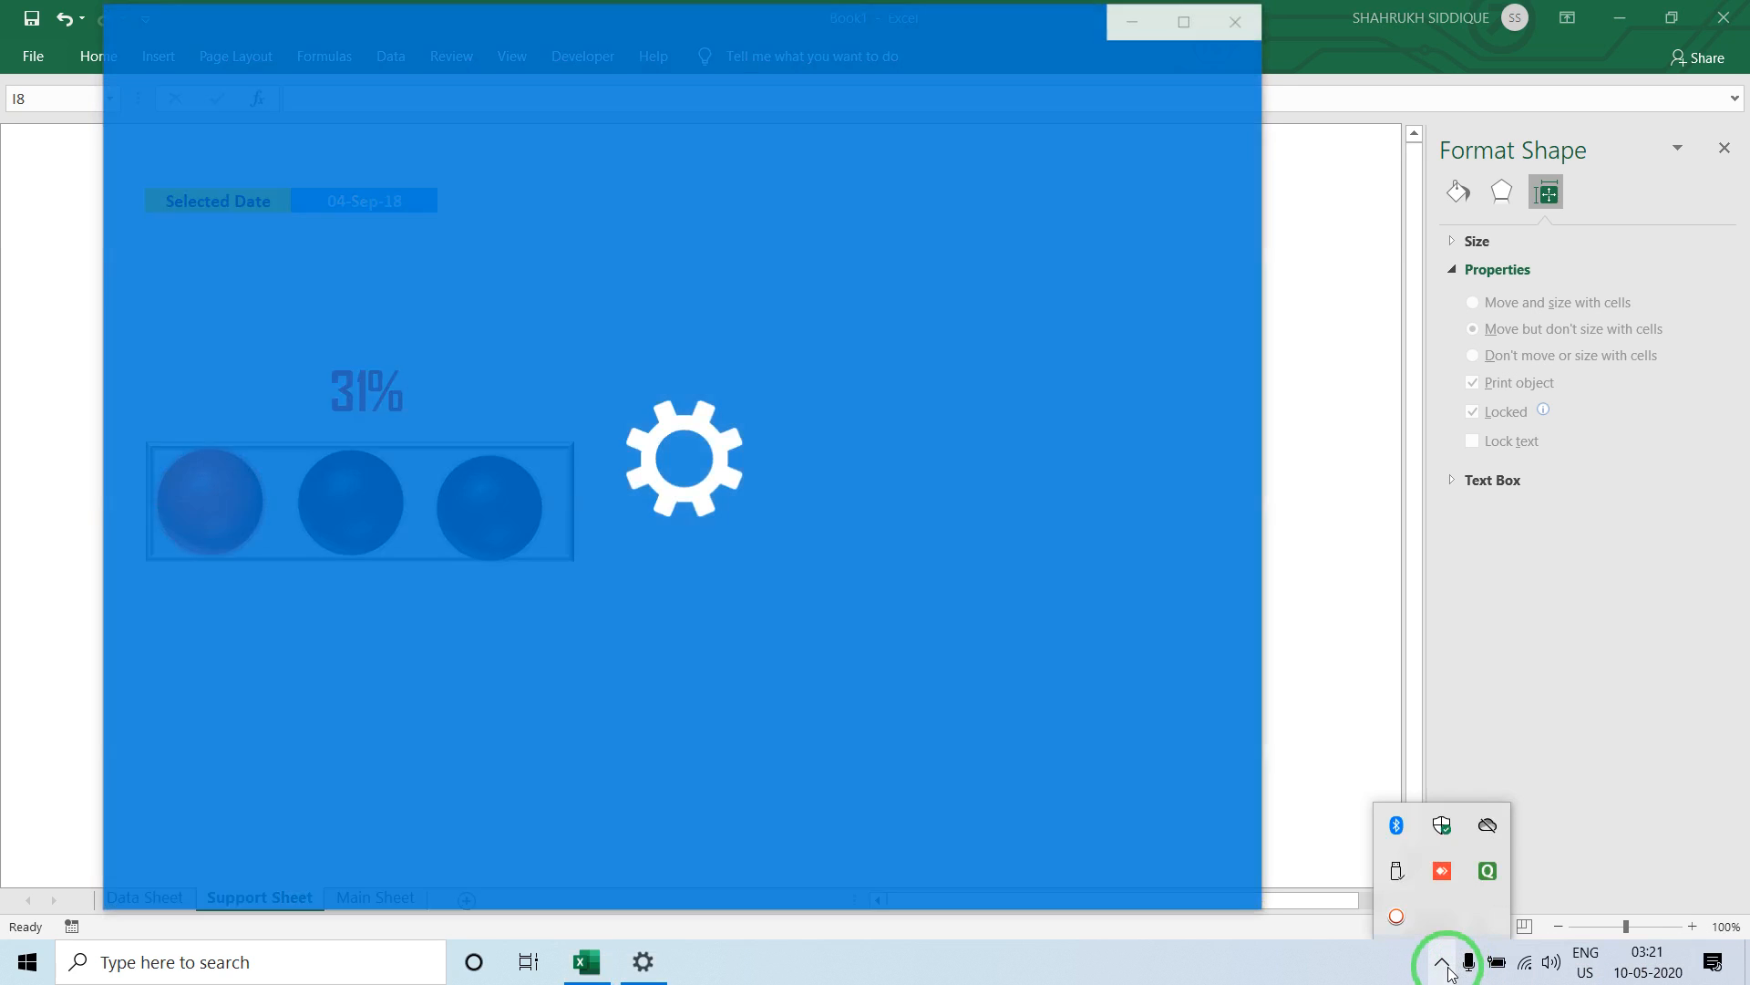
click(1401, 926)
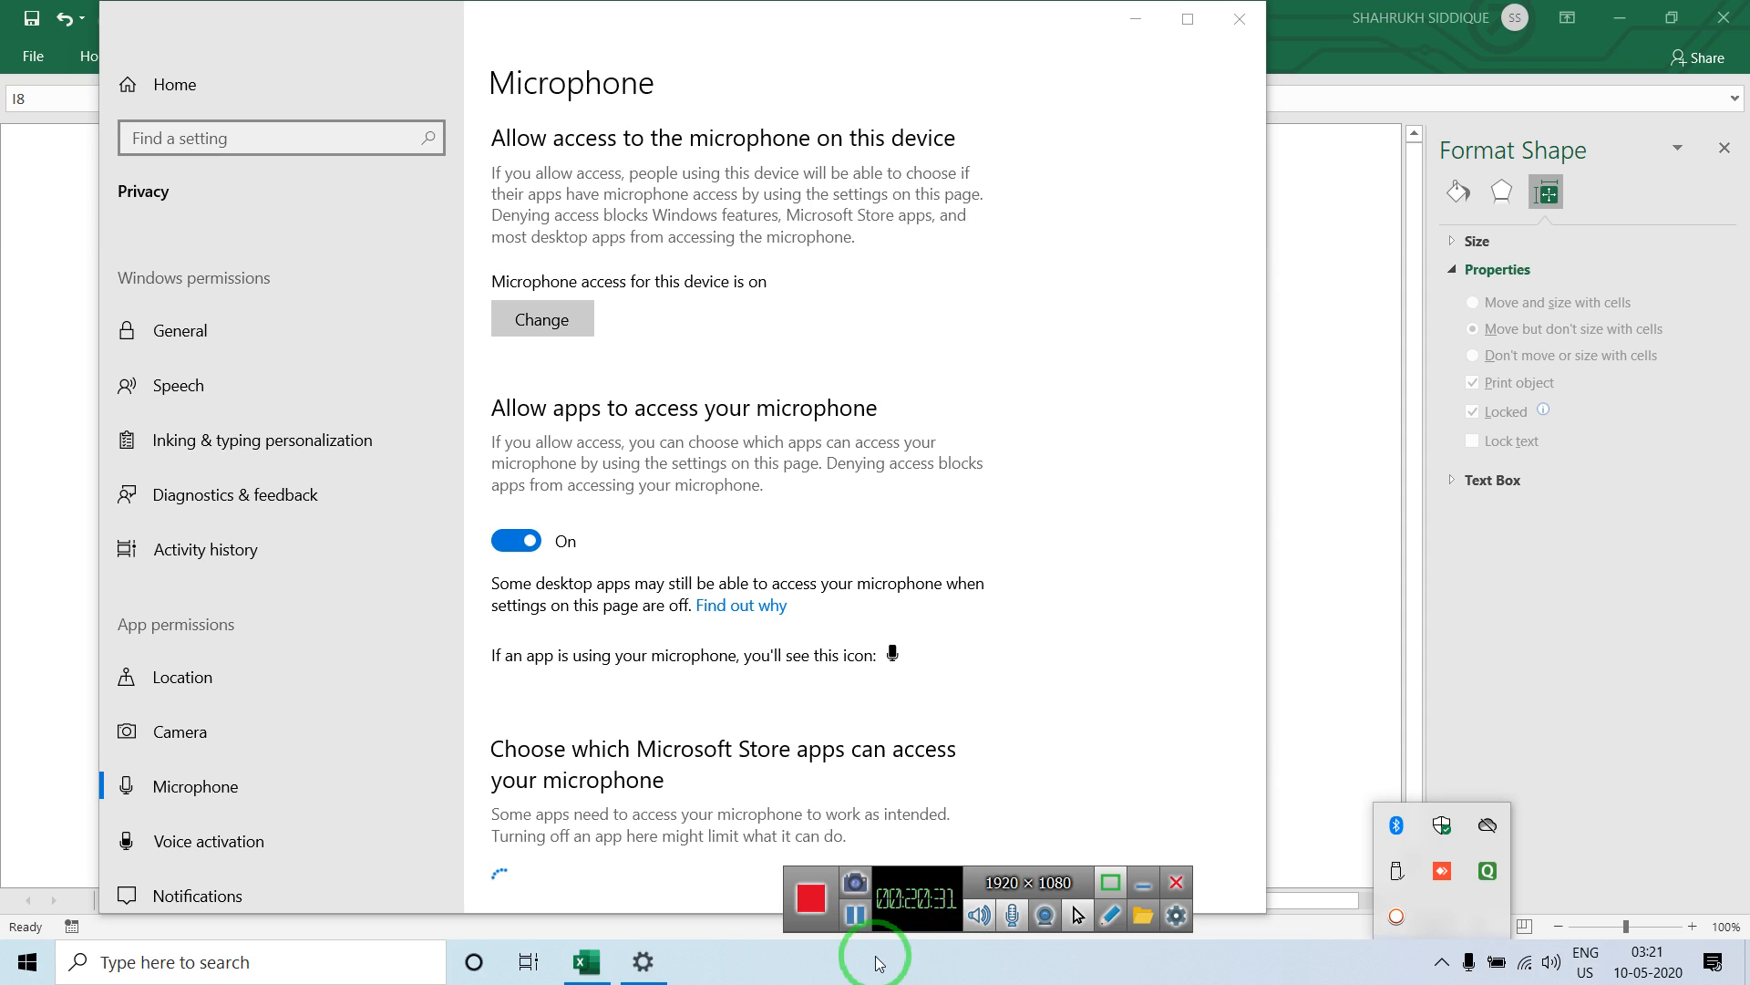